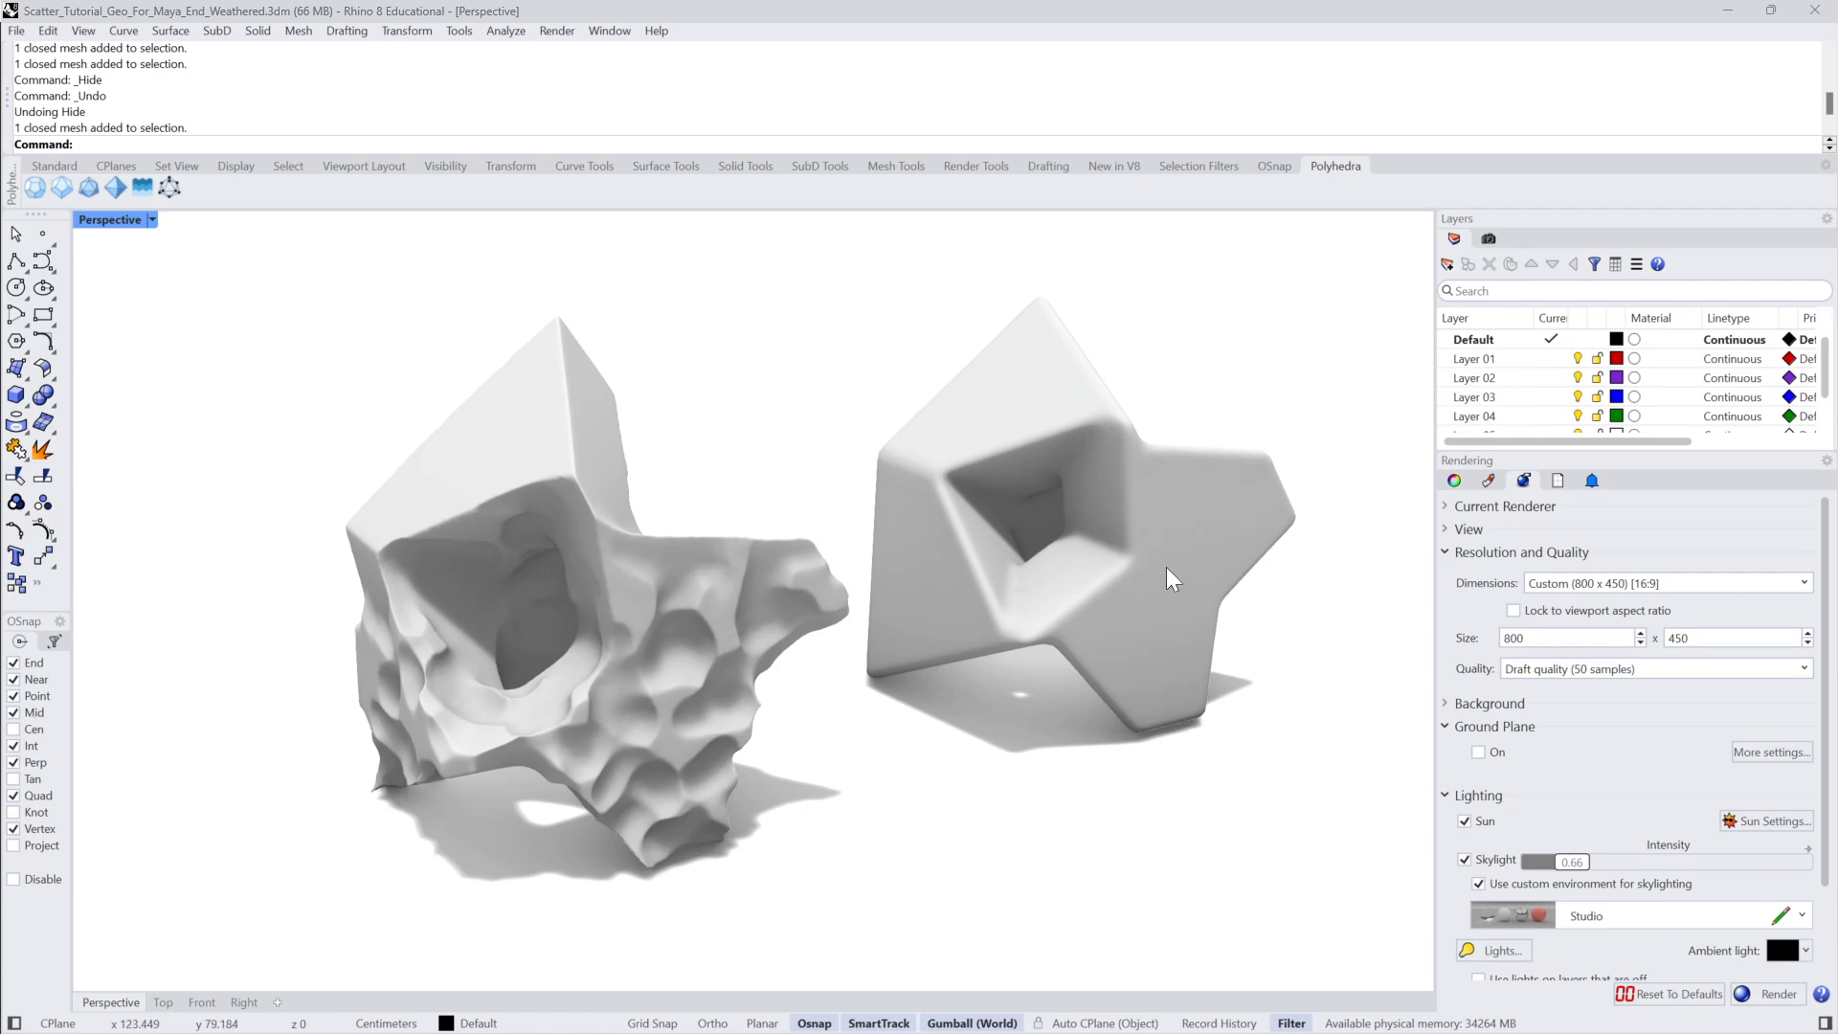
Hide the smooth, unweathered mesh so only the weathered mesh is left in view.
{"action": "left_click", "coordinate": [652, 601]}
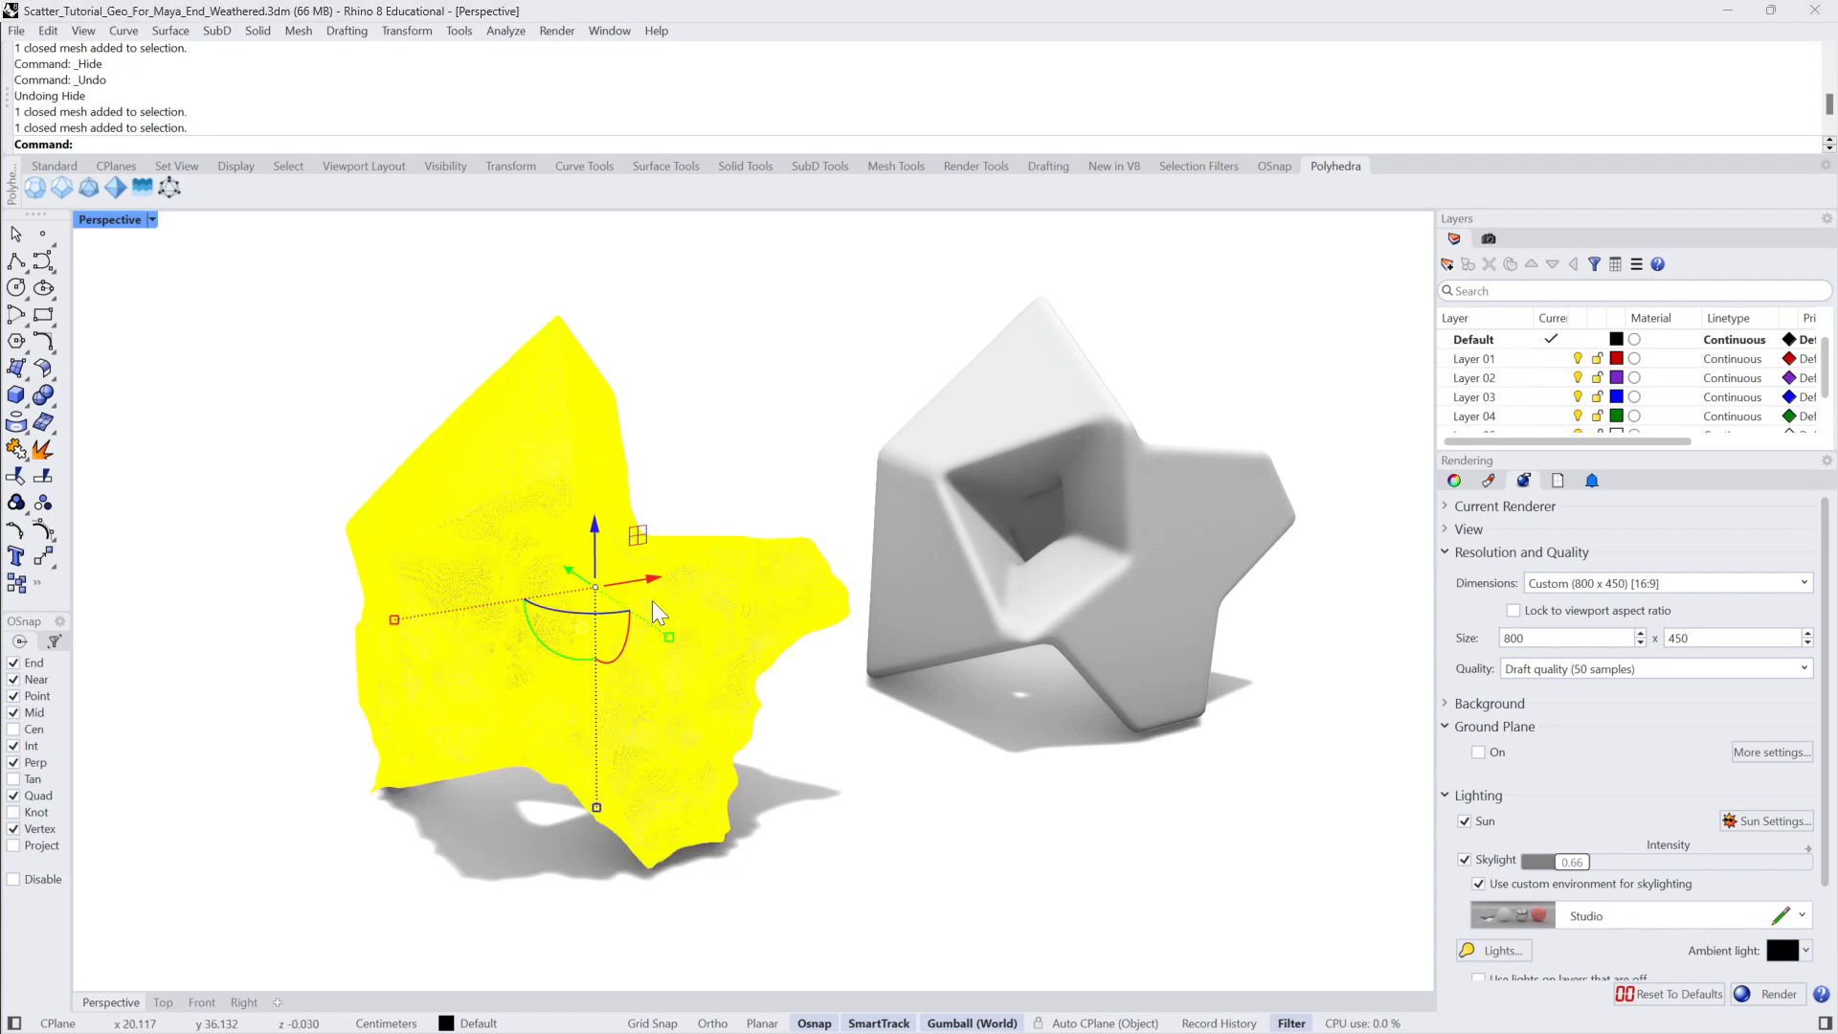
{"action": "left_click", "coordinate": [733, 501]}
{"action": "left_click", "coordinate": [1037, 482]}
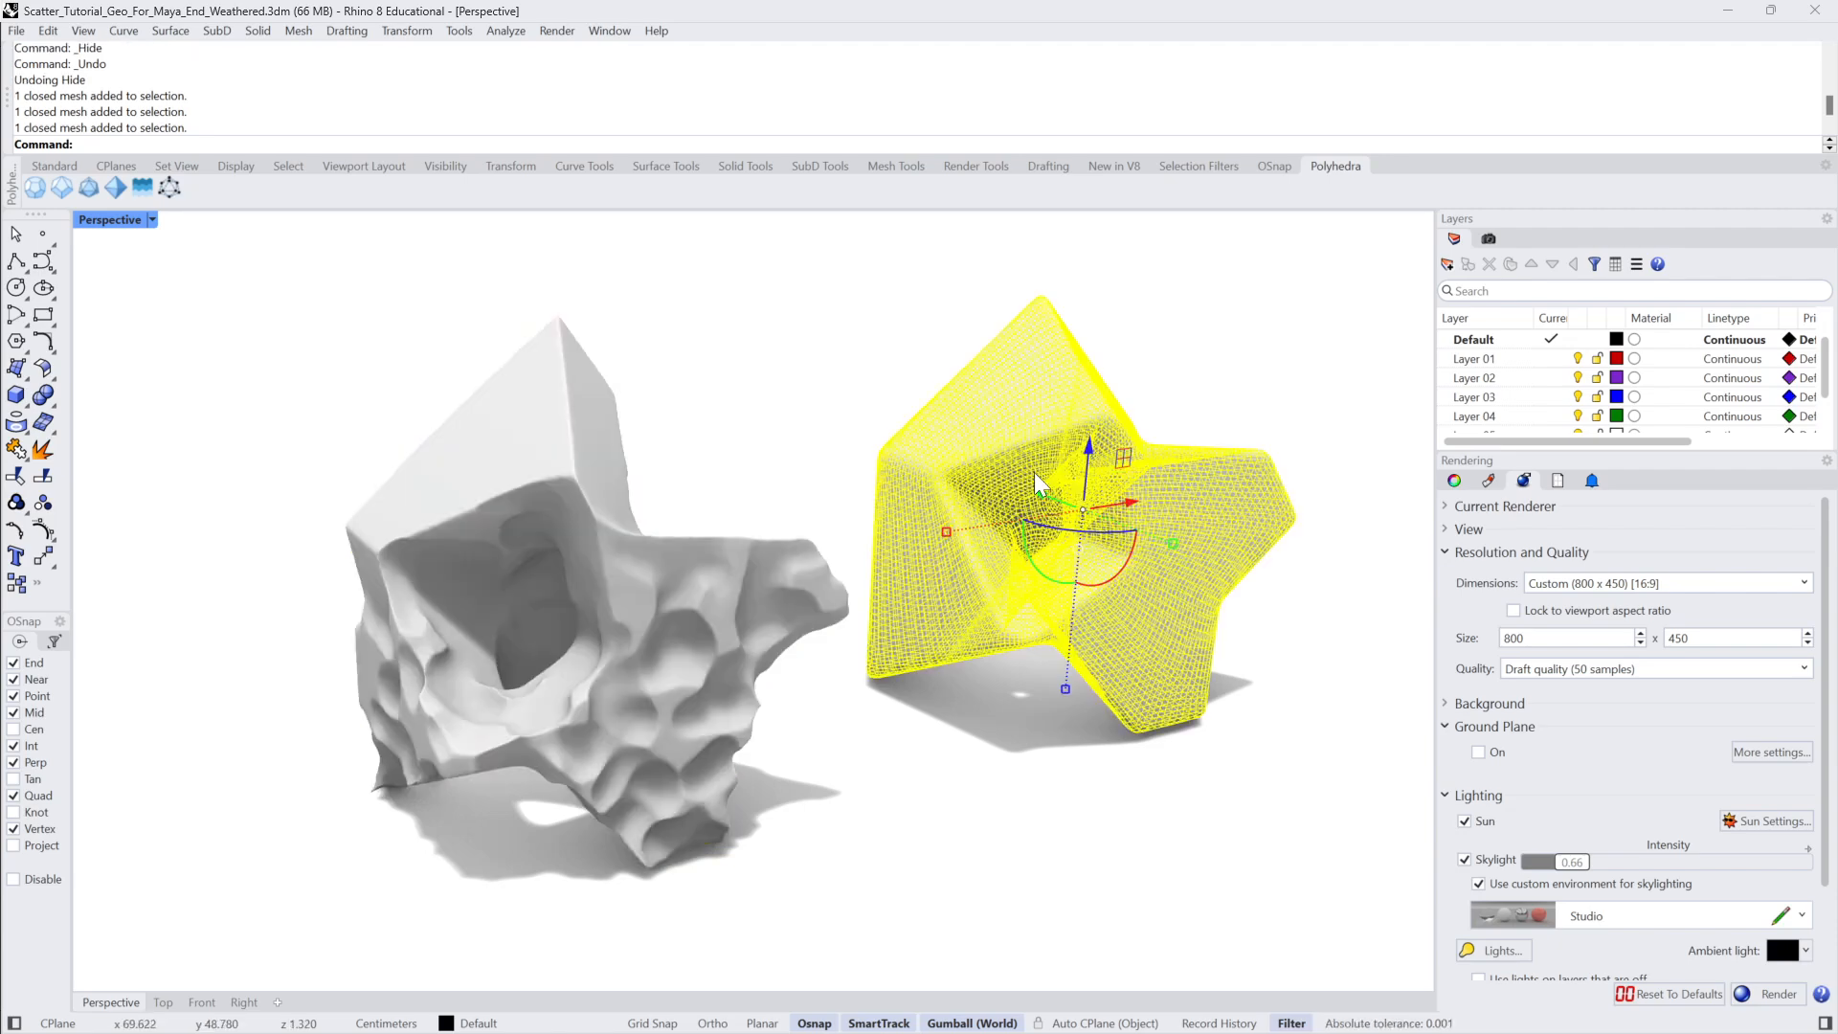
{"action": "key", "text": "ctrl+h"}
{"action": "mouse_move", "coordinate": [974, 412]}
{"action": "right_mouse_down"}
{"action": "mouse_move", "coordinate": [1137, 379]}
{"action": "mouse_move", "coordinate": [755, 456]}
{"action": "mouse_move", "coordinate": [583, 417]}
{"action": "mouse_move", "coordinate": [586, 371]}
{"action": "mouse_move", "coordinate": [738, 567]}
{"action": "mouse_move", "coordinate": [777, 582]}
{"action": "mouse_move", "coordinate": [735, 548]}
{"action": "mouse_move", "coordinate": [845, 628]}
{"action": "mouse_move", "coordinate": [843, 672]}
{"action": "mouse_move", "coordinate": [905, 672]}
{"action": "mouse_move", "coordinate": [917, 630]}
{"action": "mouse_move", "coordinate": [927, 657]}
{"action": "mouse_move", "coordinate": [1005, 468]}
{"action": "mouse_move", "coordinate": [971, 440]}
{"action": "right_mouse_up"}
{"action": "scroll", "coordinate": [560, 382], "scroll_direction": "up", "scroll_amount": 3}
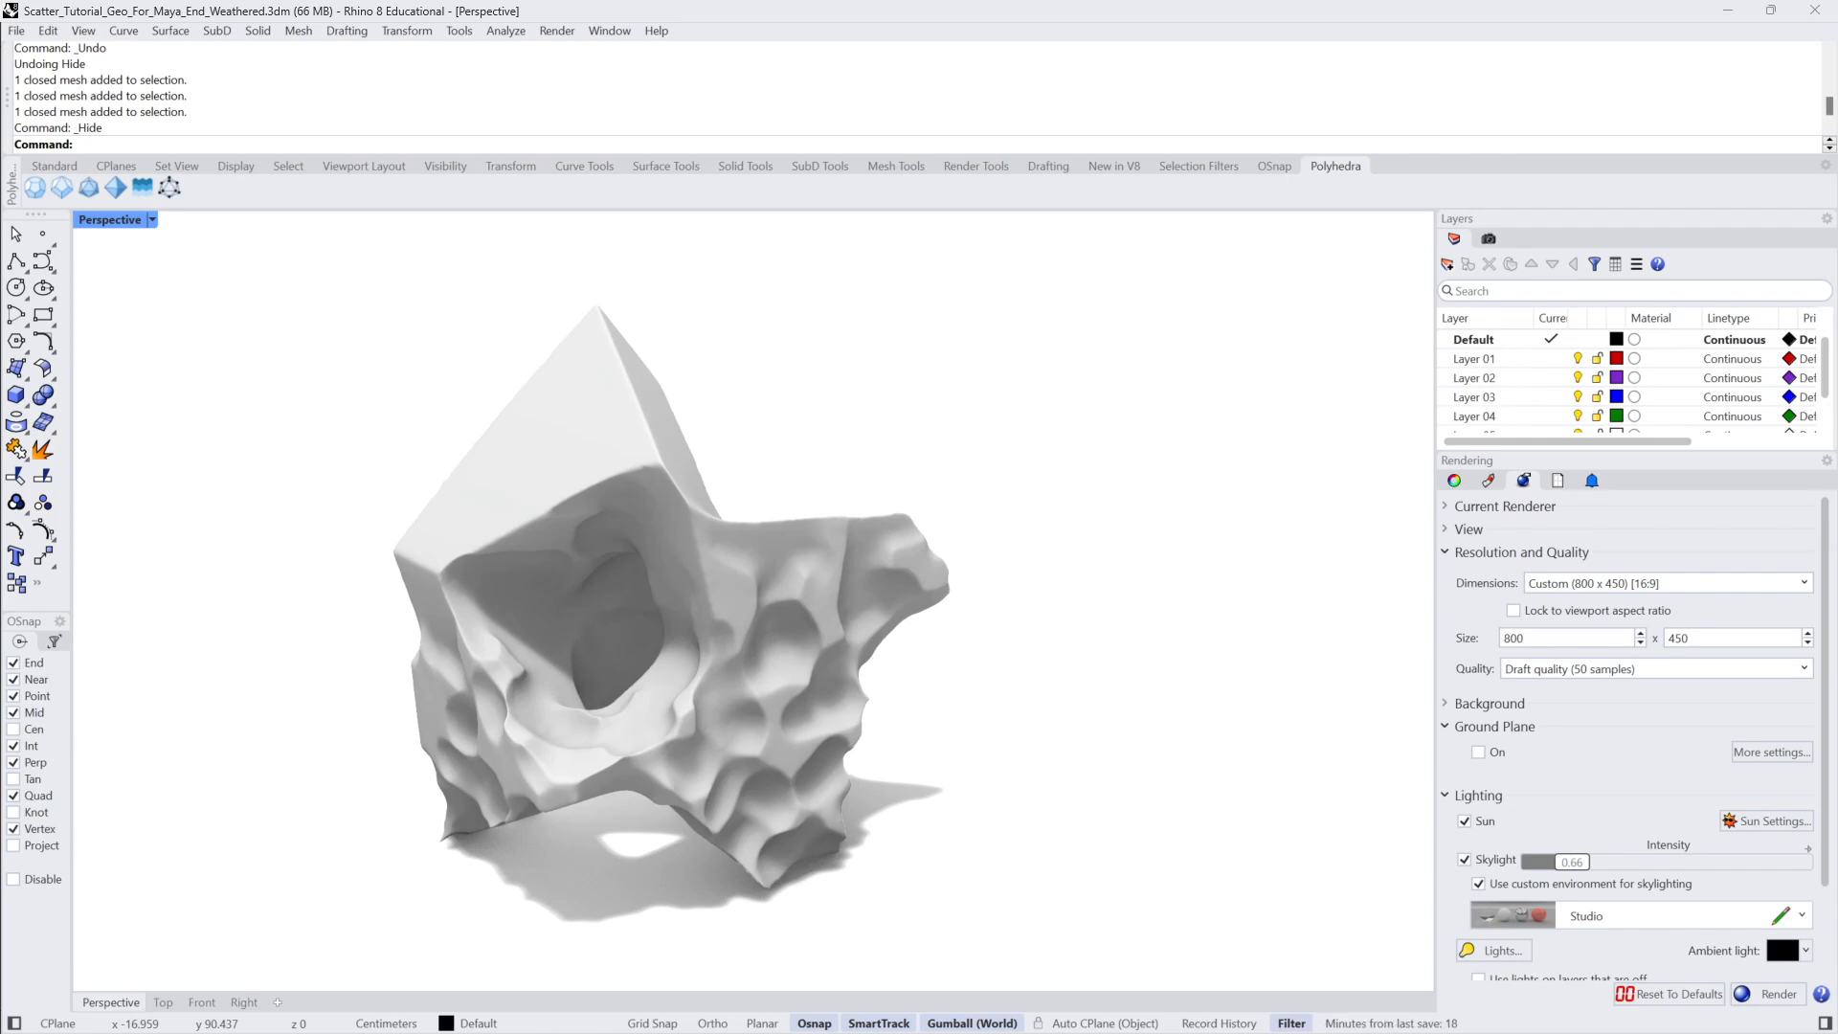
Switch to Substance 3D Painter and hide the Metal Edge, Terrazzo Composite, P_ROCK_02 and Fill layer 1 layers.
{"action": "key", "text": "alt+Tab"}
{"action": "scroll", "coordinate": [710, 549], "scroll_direction": "up", "scroll_amount": 4}
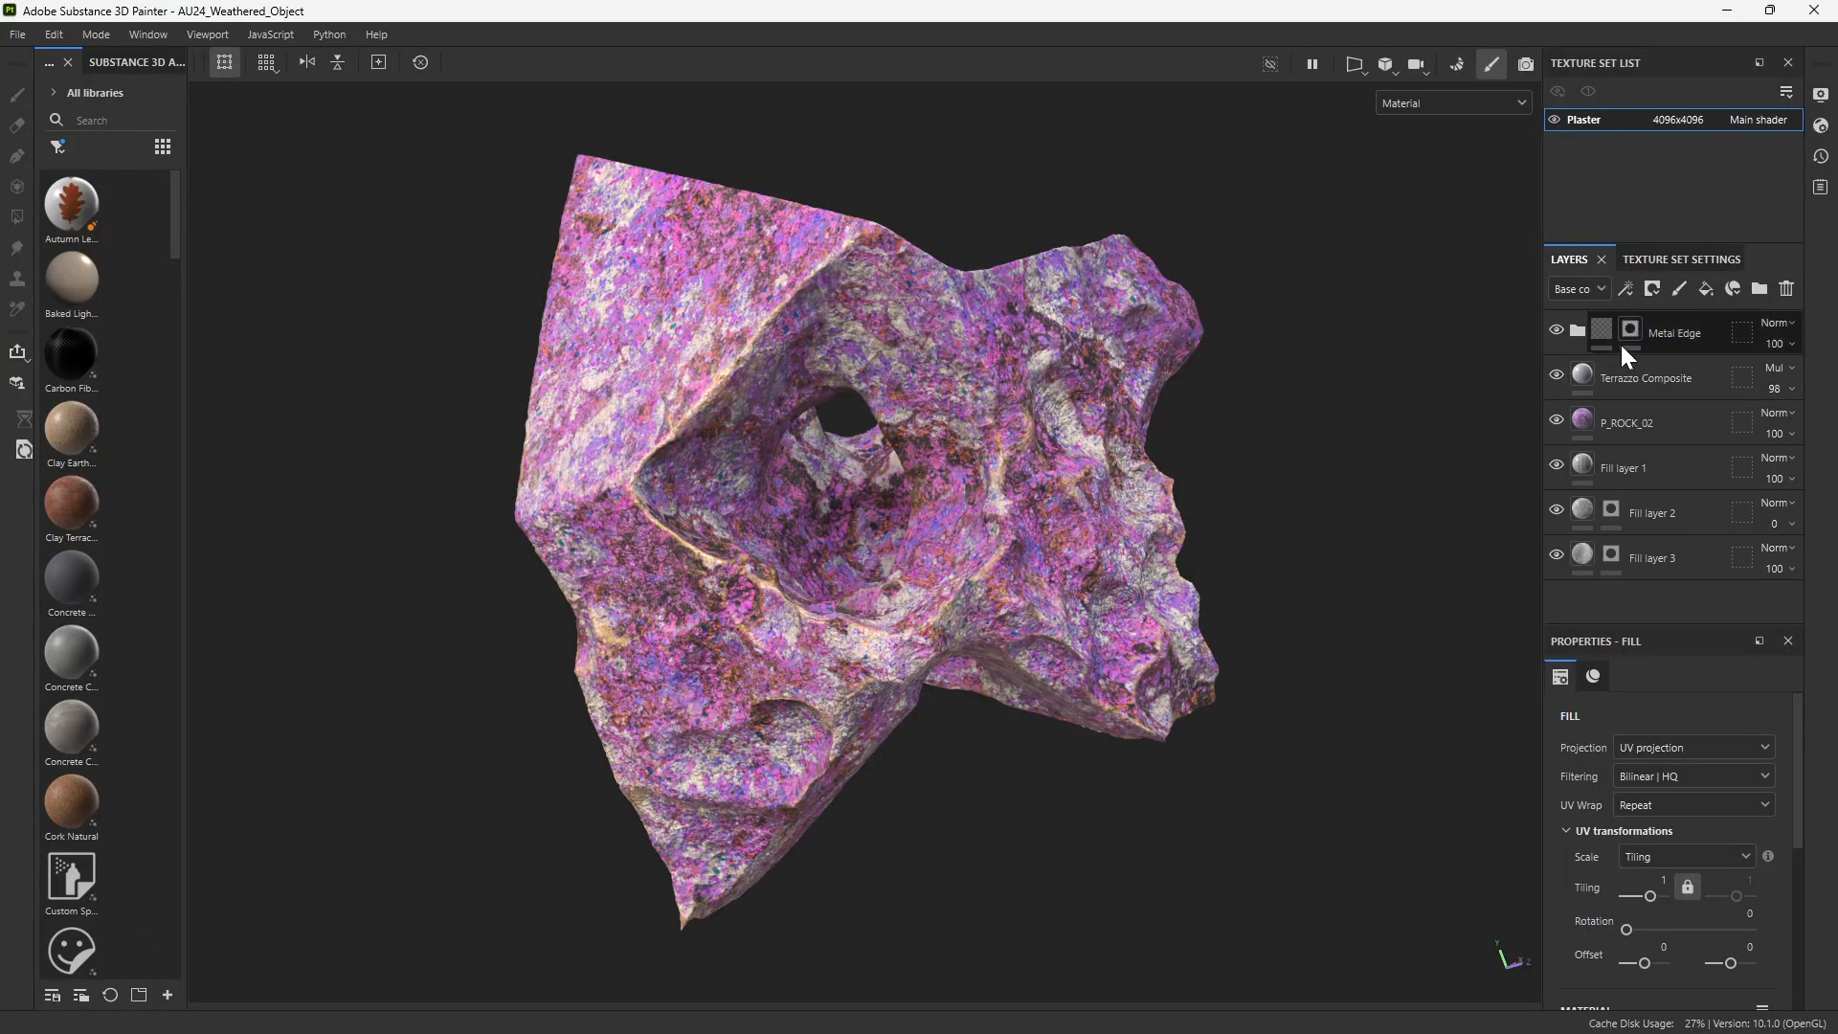
{"action": "left_click", "coordinate": [1557, 331]}
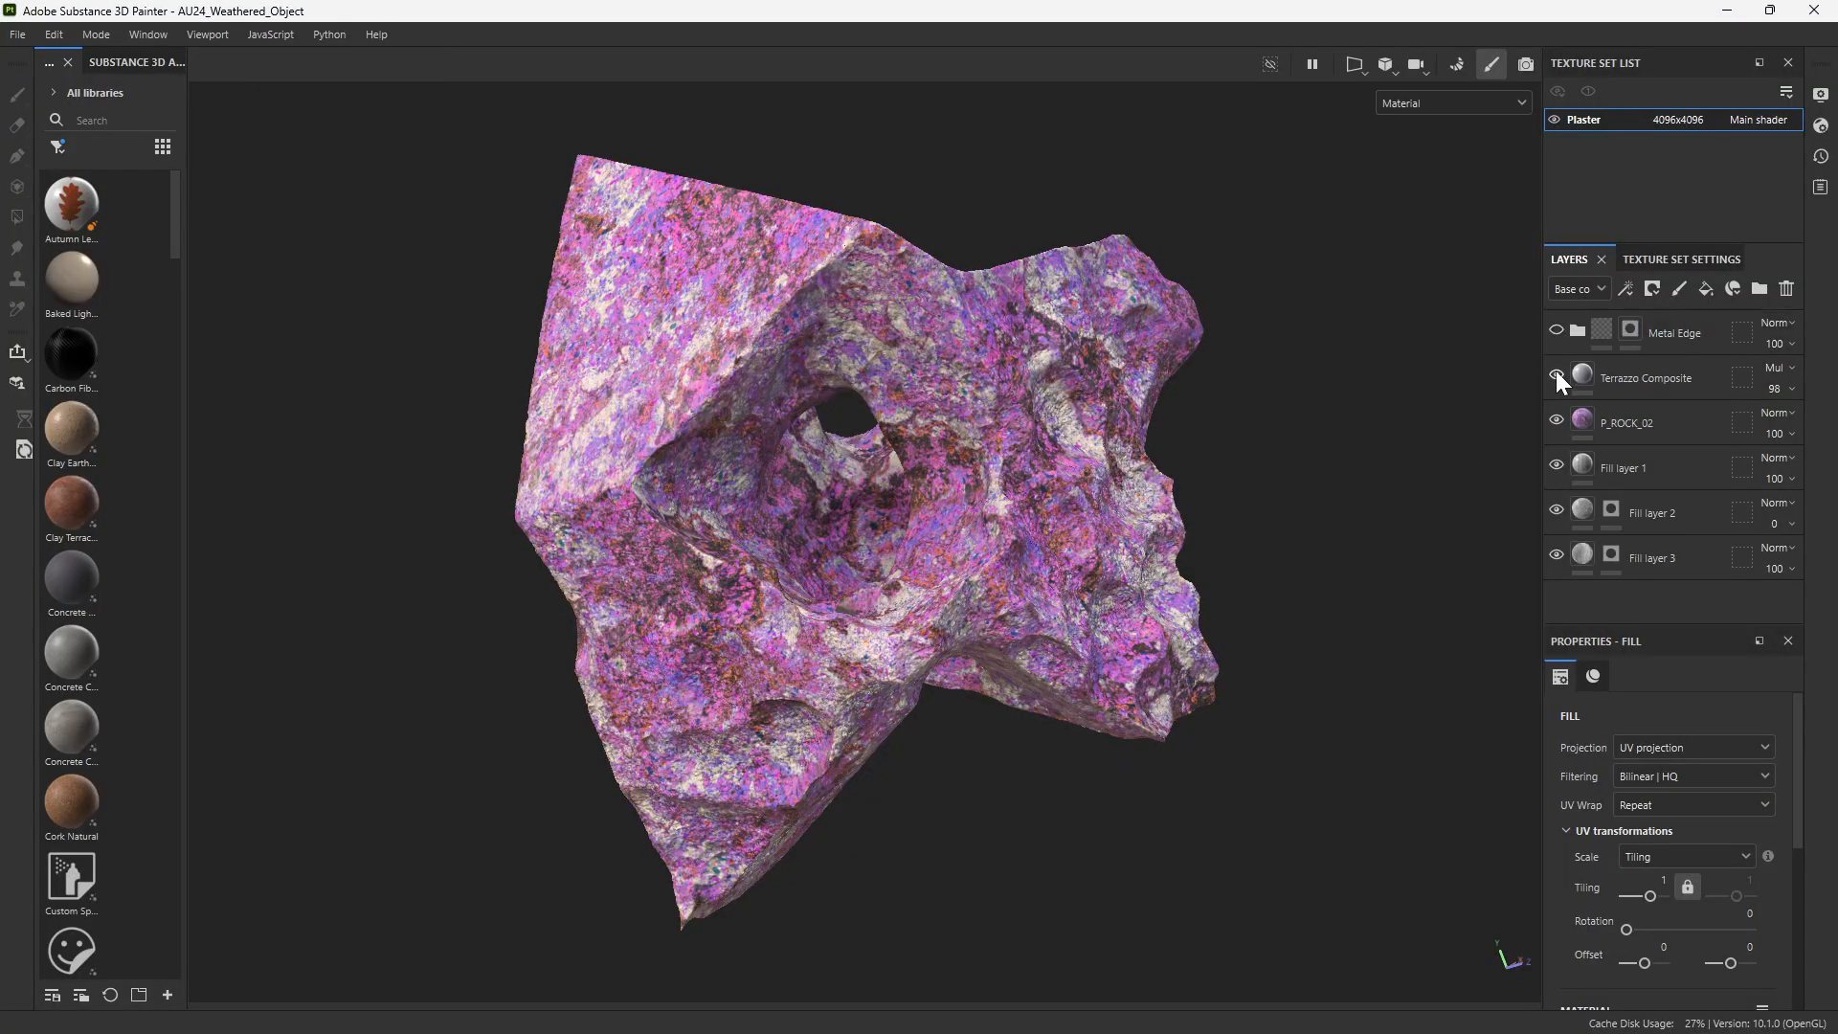
{"action": "left_click", "coordinate": [1556, 422]}
{"action": "left_click", "coordinate": [1556, 466]}
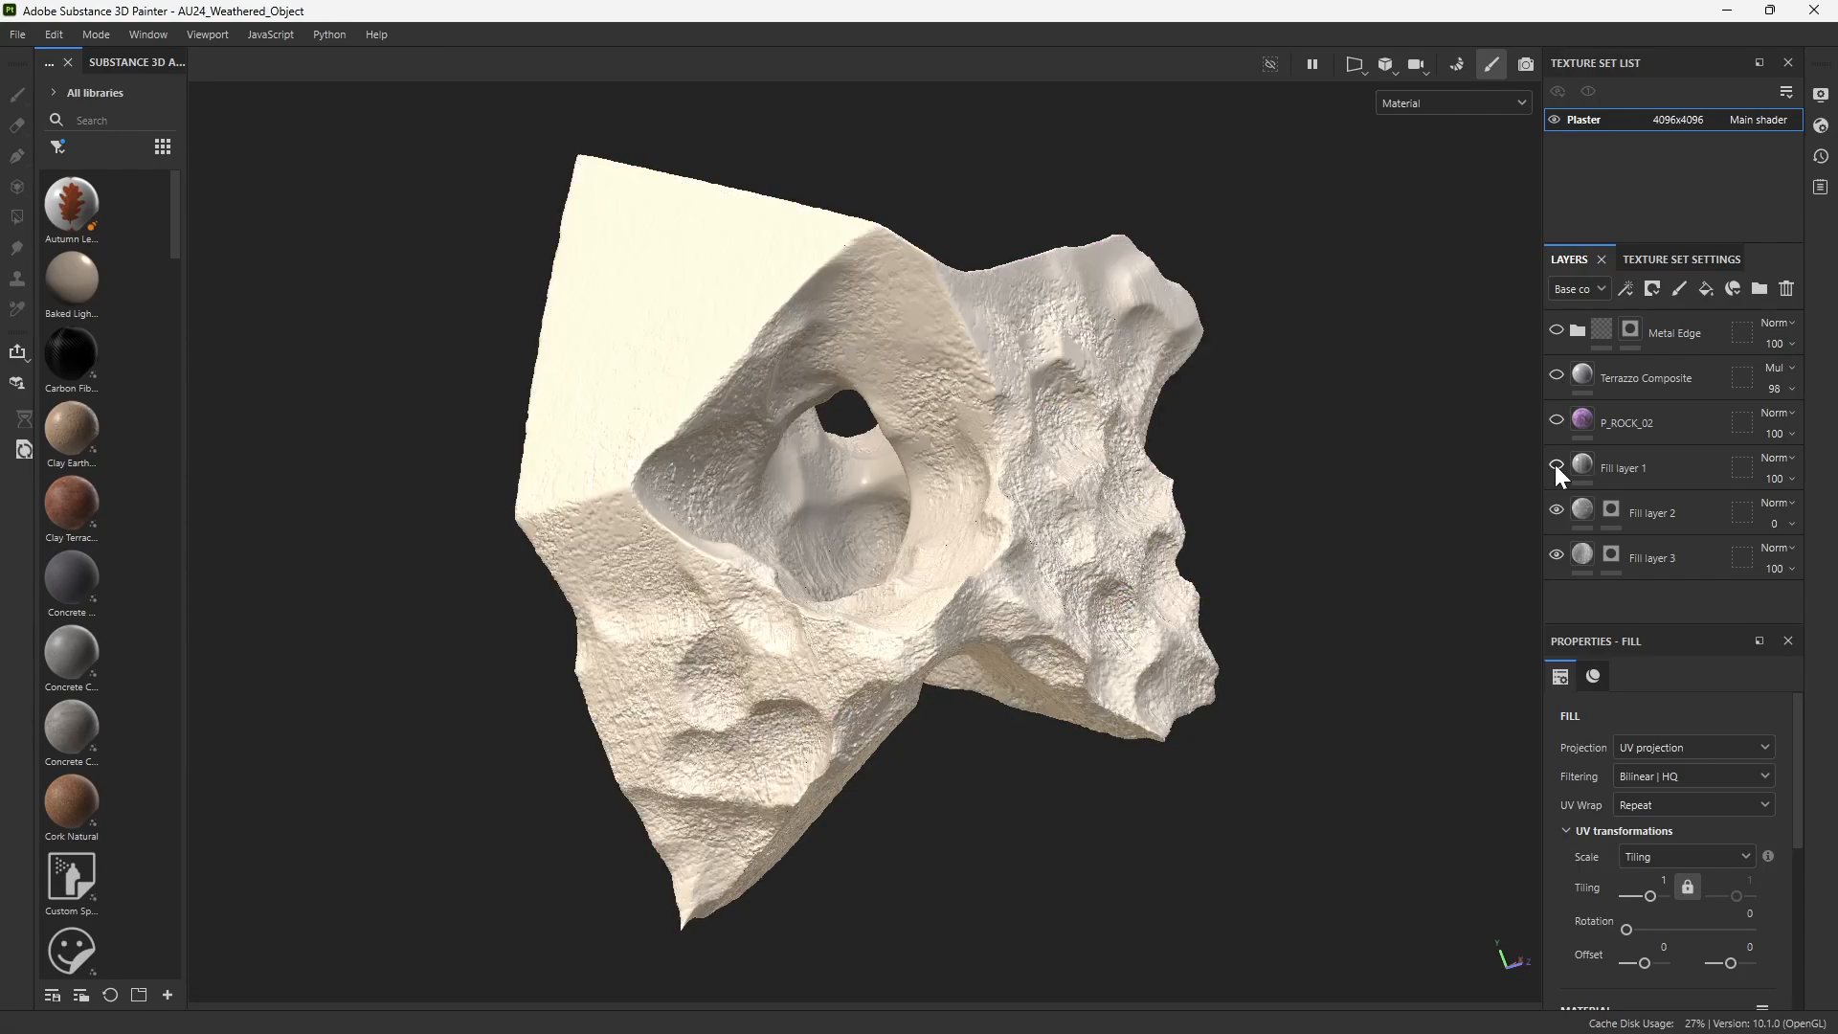
Toggle Fill layer 2 and Fill layer 3 off and back on to inspect the relief they add.
{"action": "left_click", "coordinate": [1556, 556]}
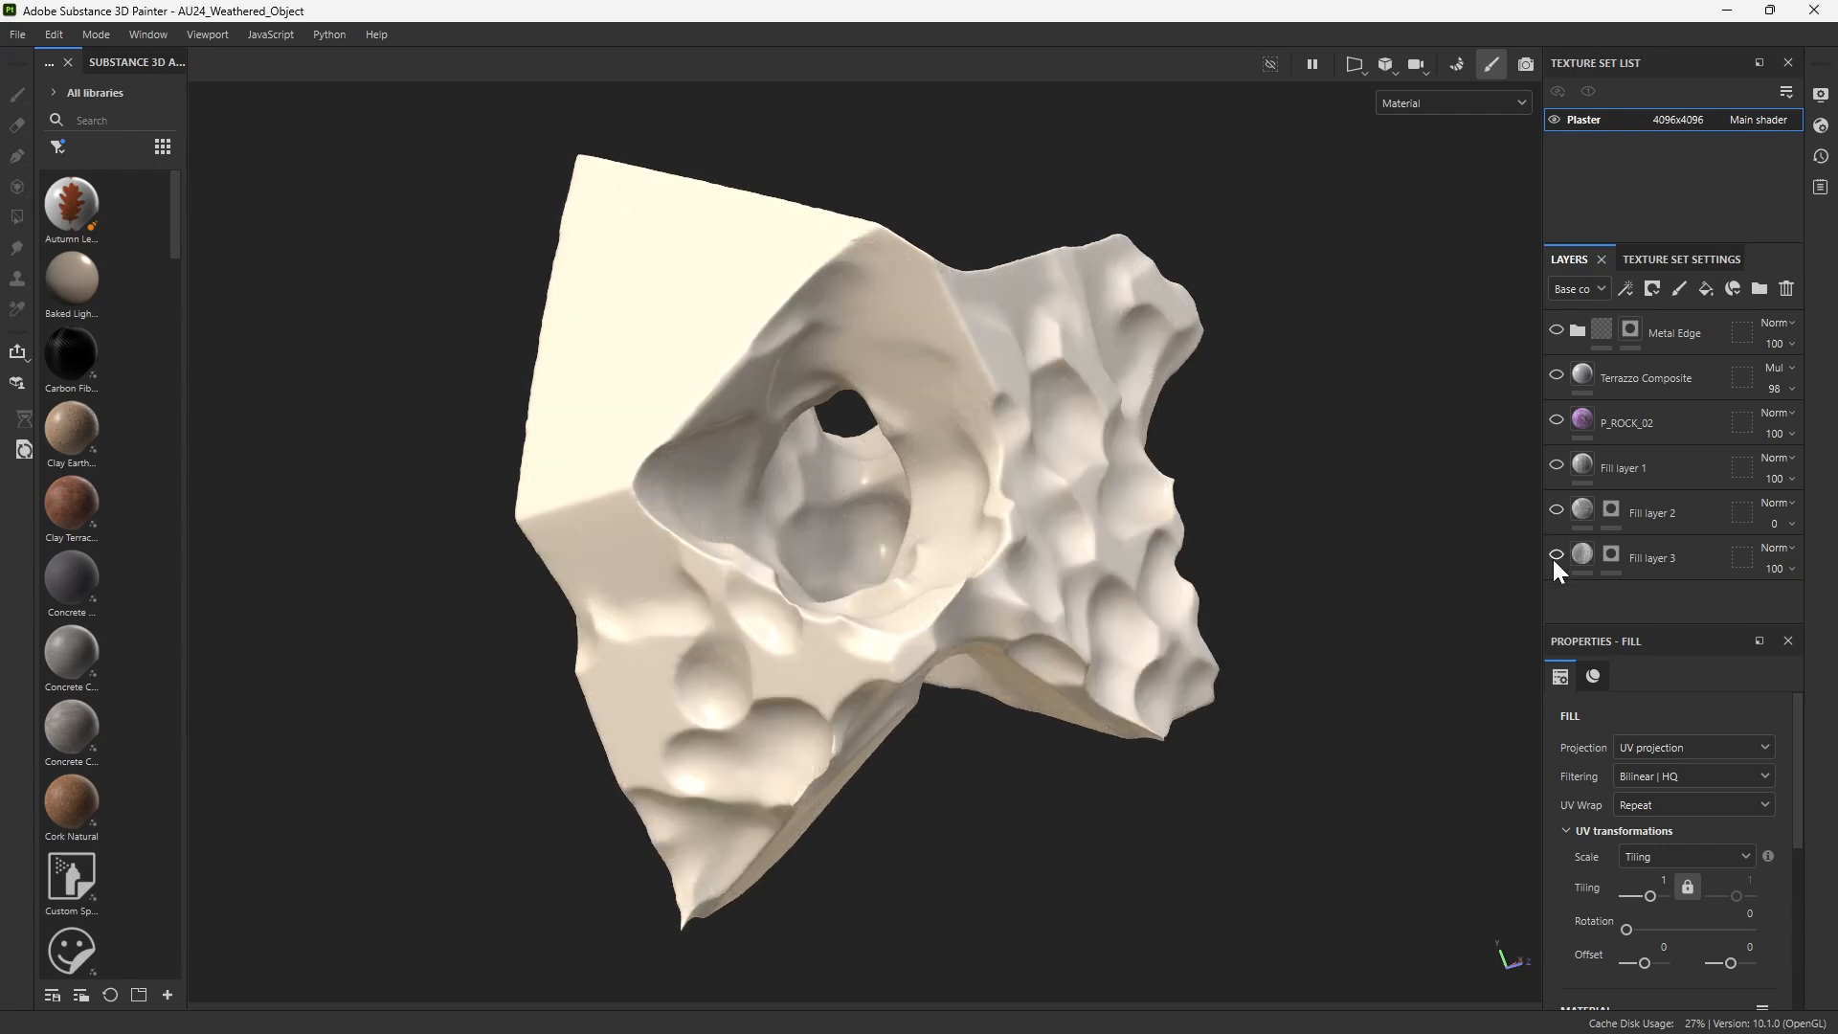
{"action": "left_click", "coordinate": [1556, 556]}
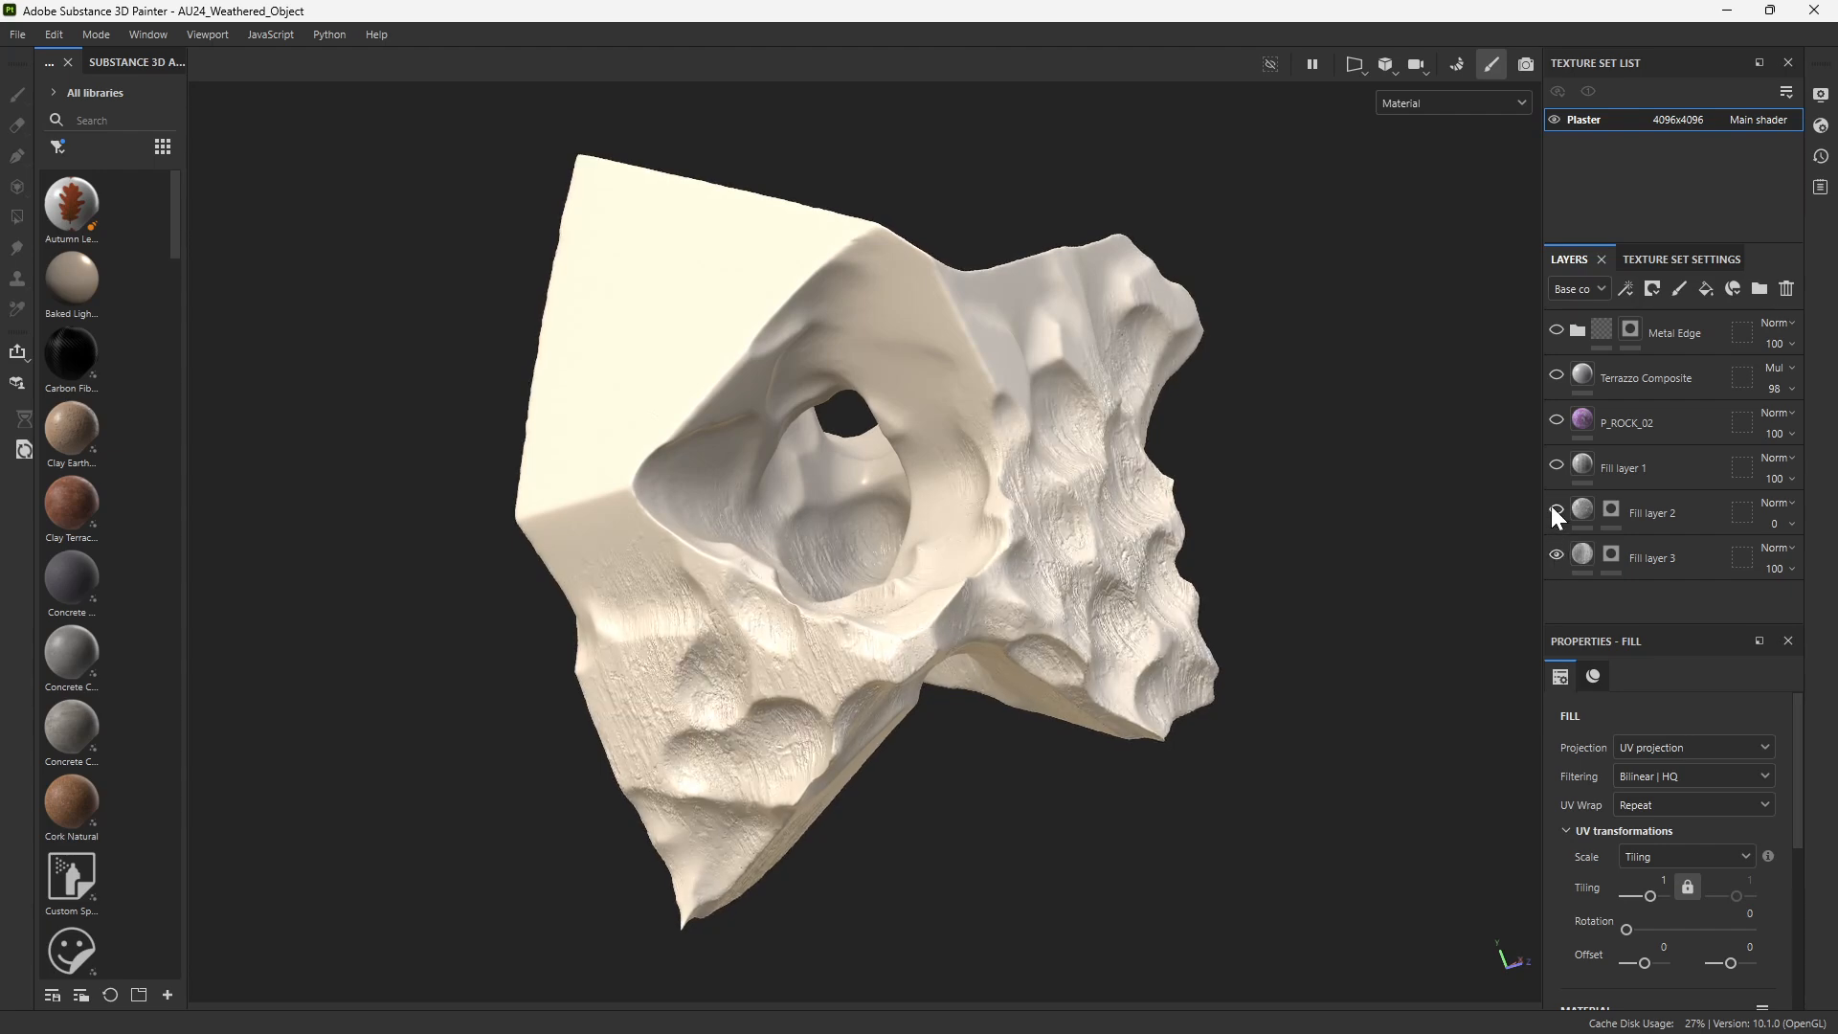
{"action": "left_click", "coordinate": [1553, 509]}
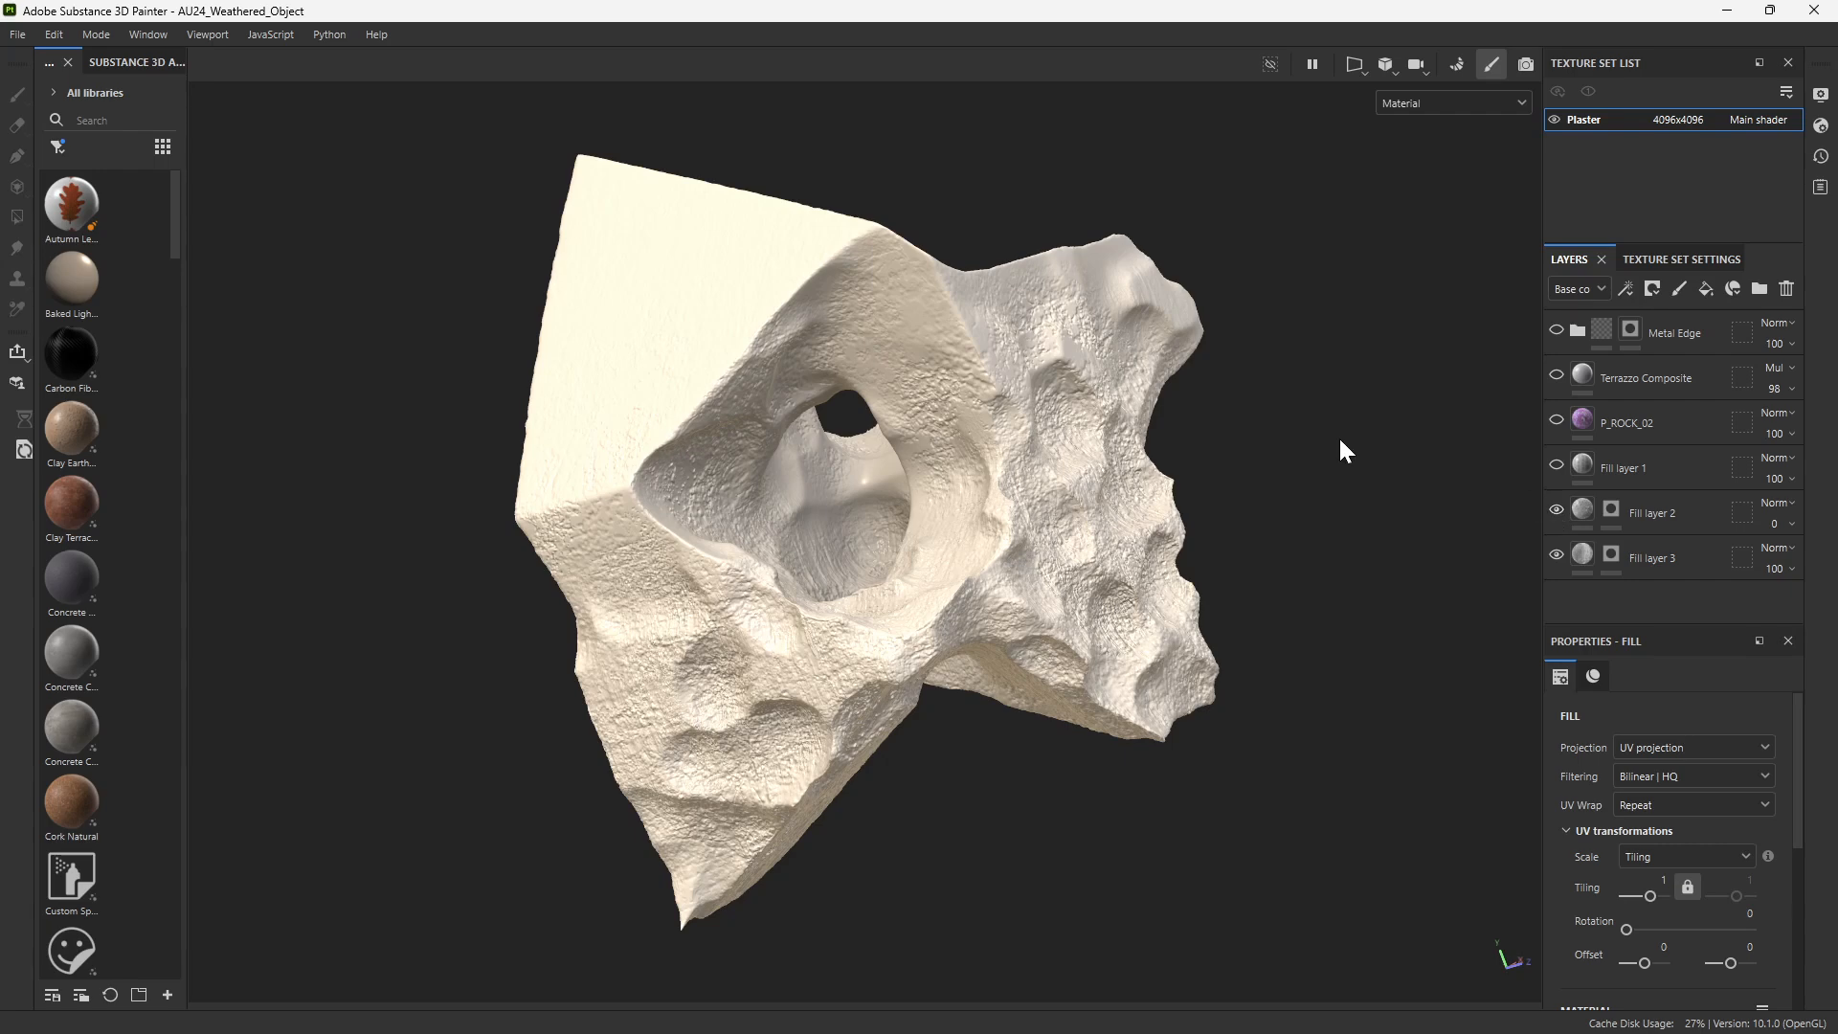
{"action": "left_click_drag", "start_coordinate": [1291, 492], "coordinate": [862, 403], "text": "alt"}
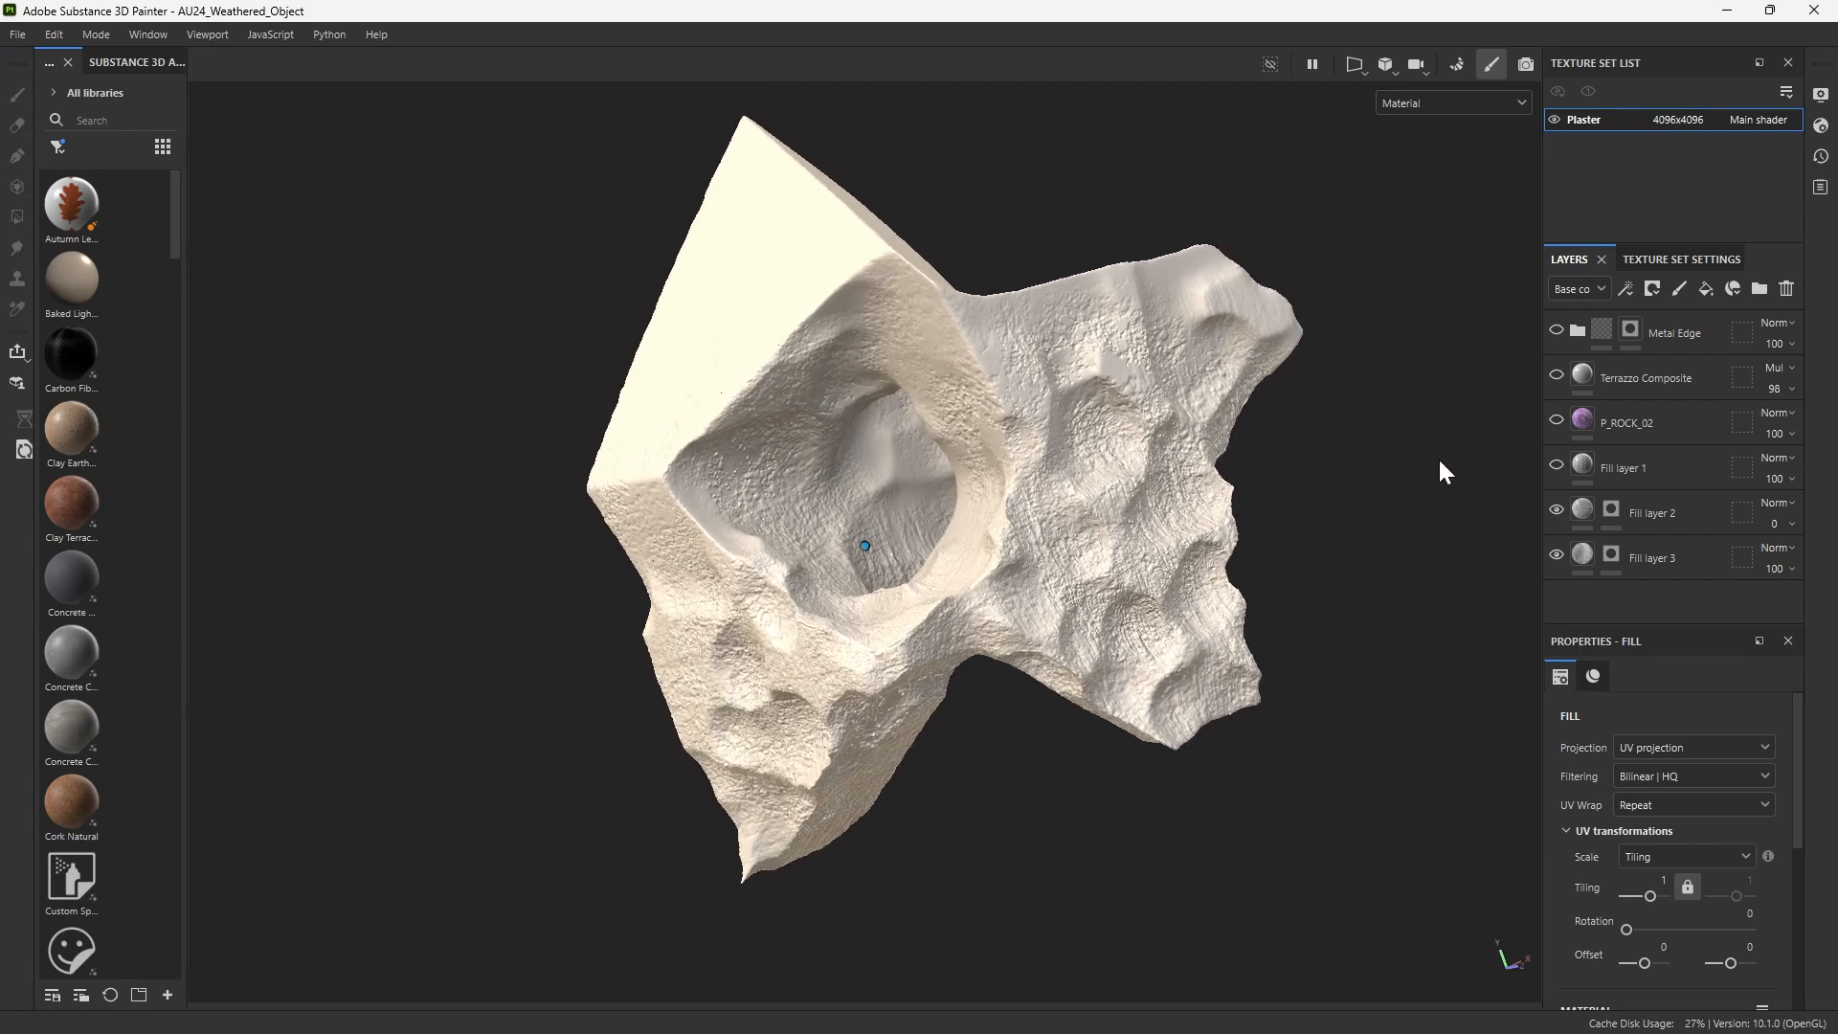
Show the P_ROCK_02, Terrazzo Composite and Metal Edge layers and inspect the textured object.
{"action": "left_click", "coordinate": [1554, 419]}
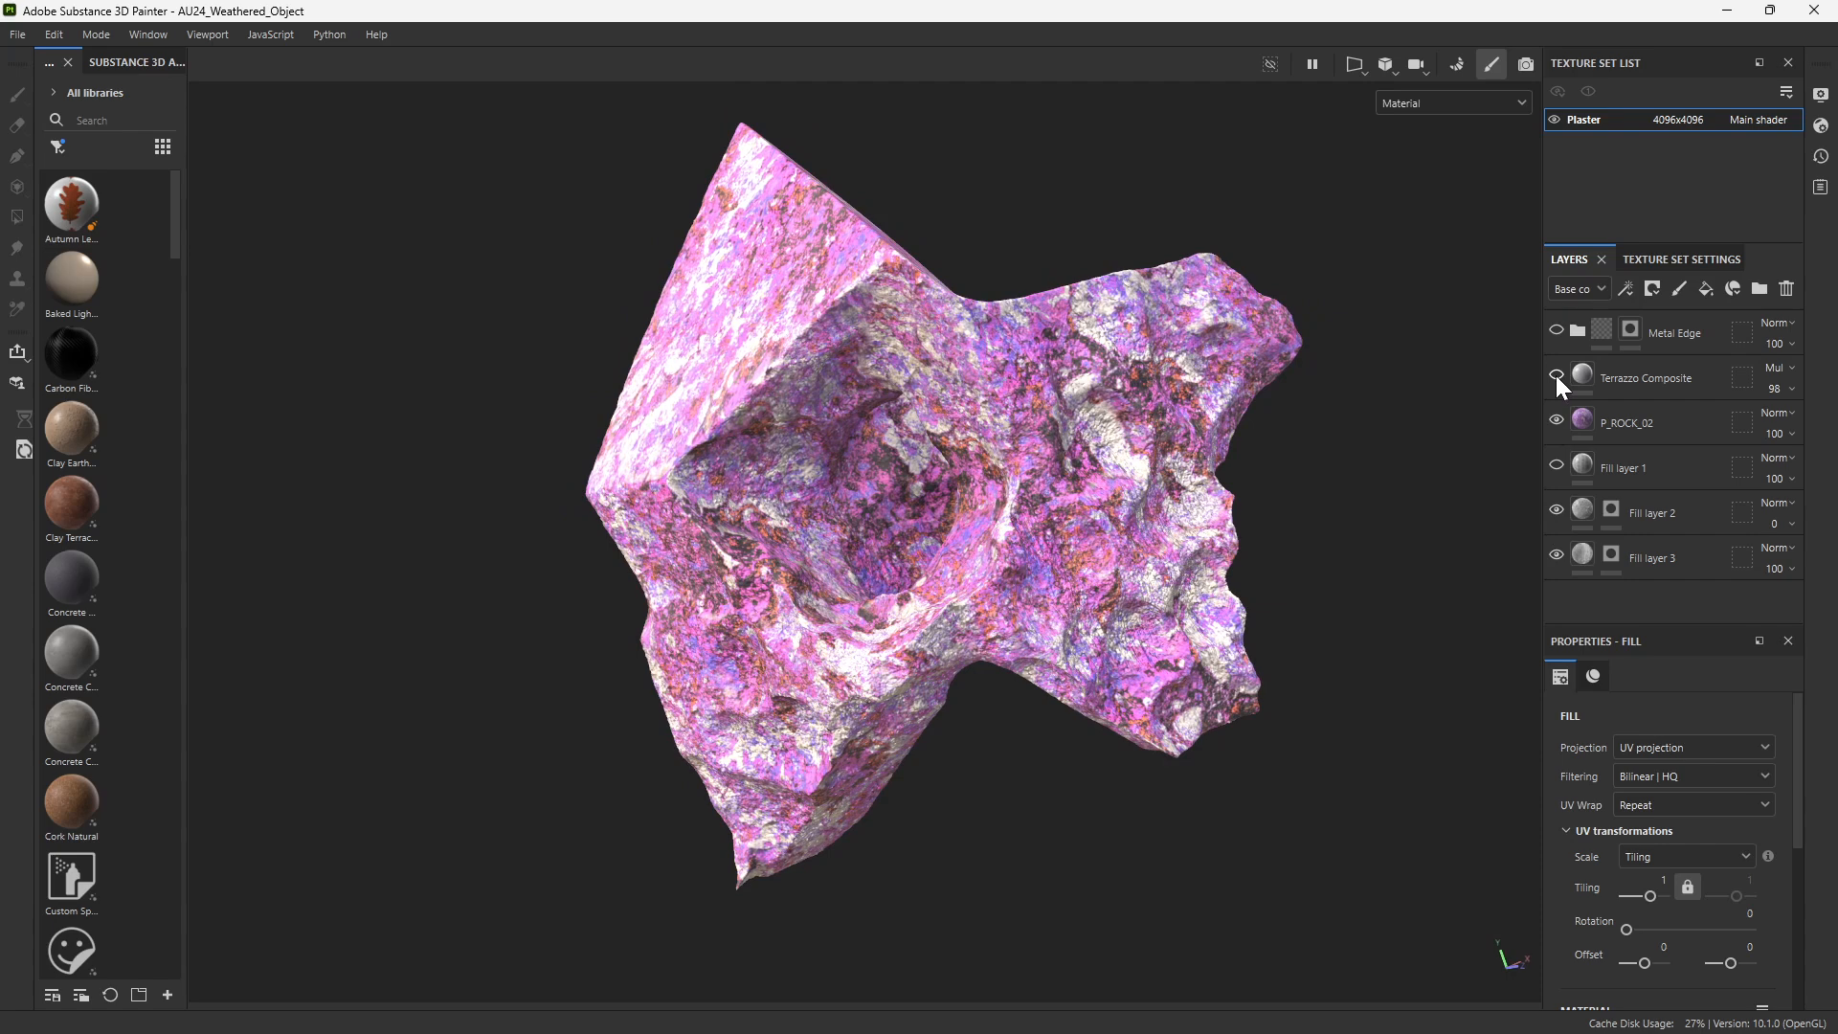
{"action": "left_click", "coordinate": [1555, 376]}
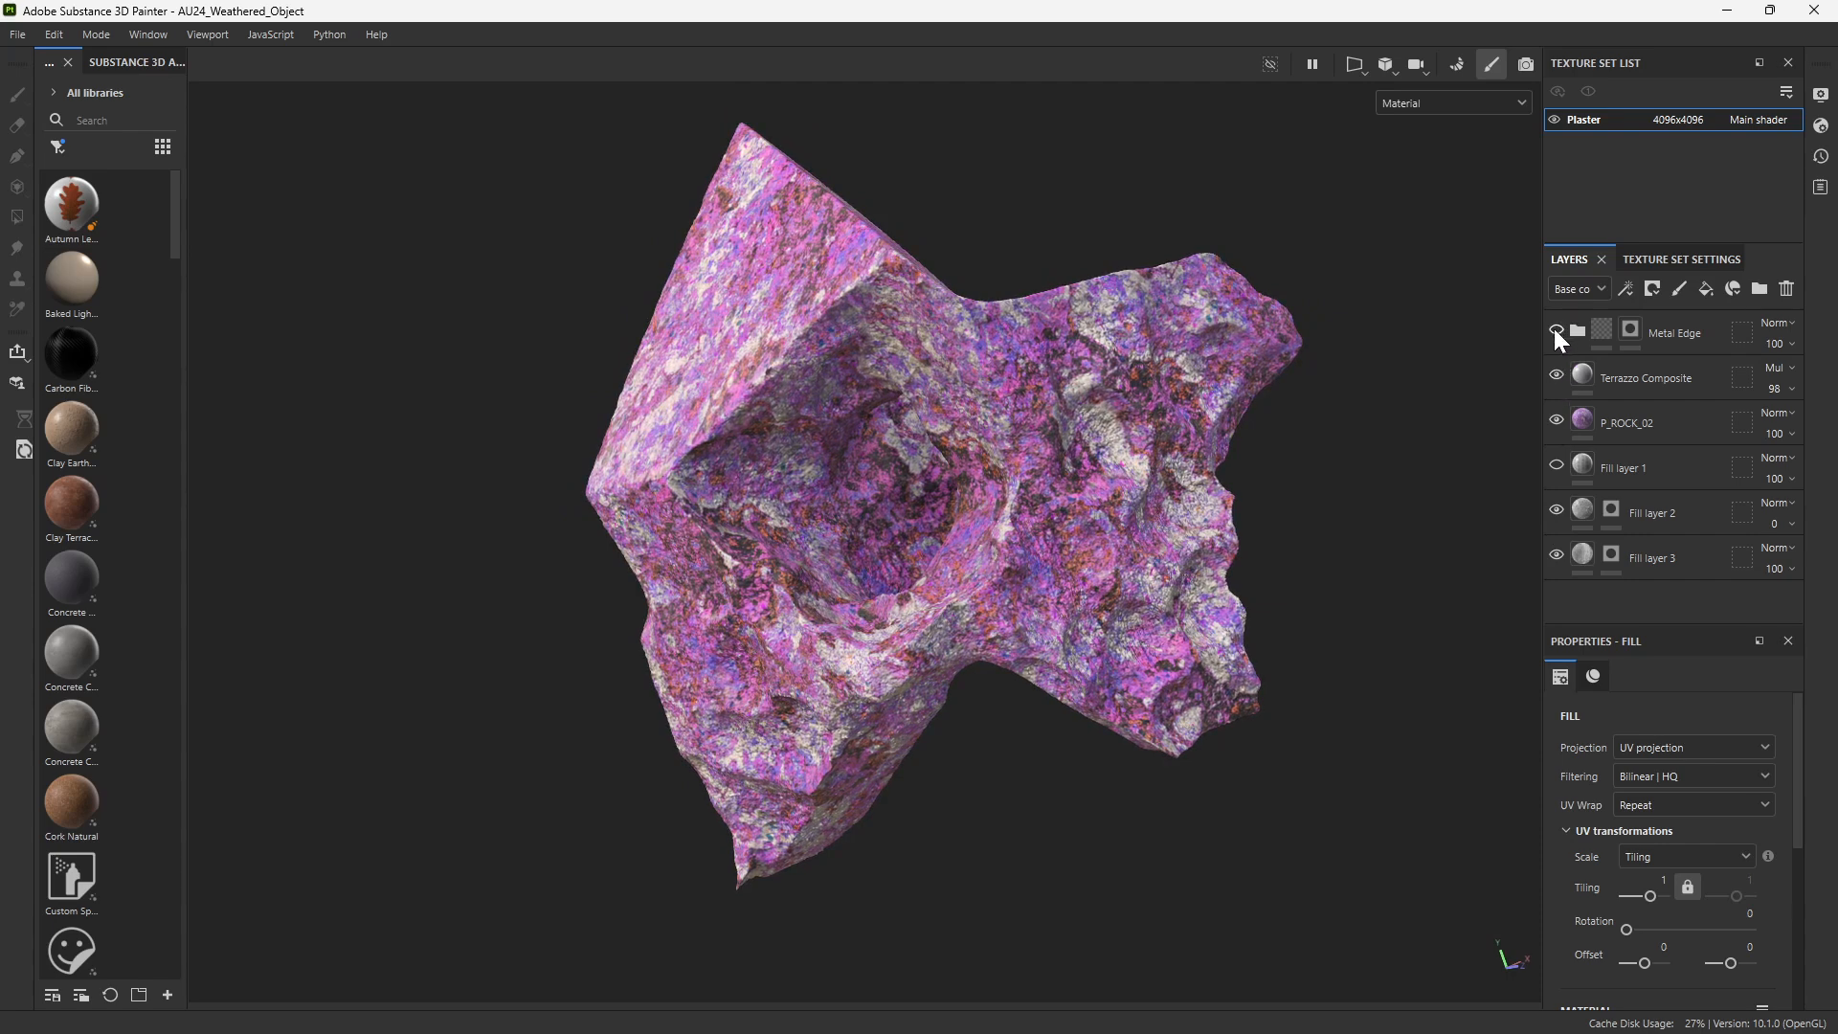
{"action": "left_click", "coordinate": [1555, 331]}
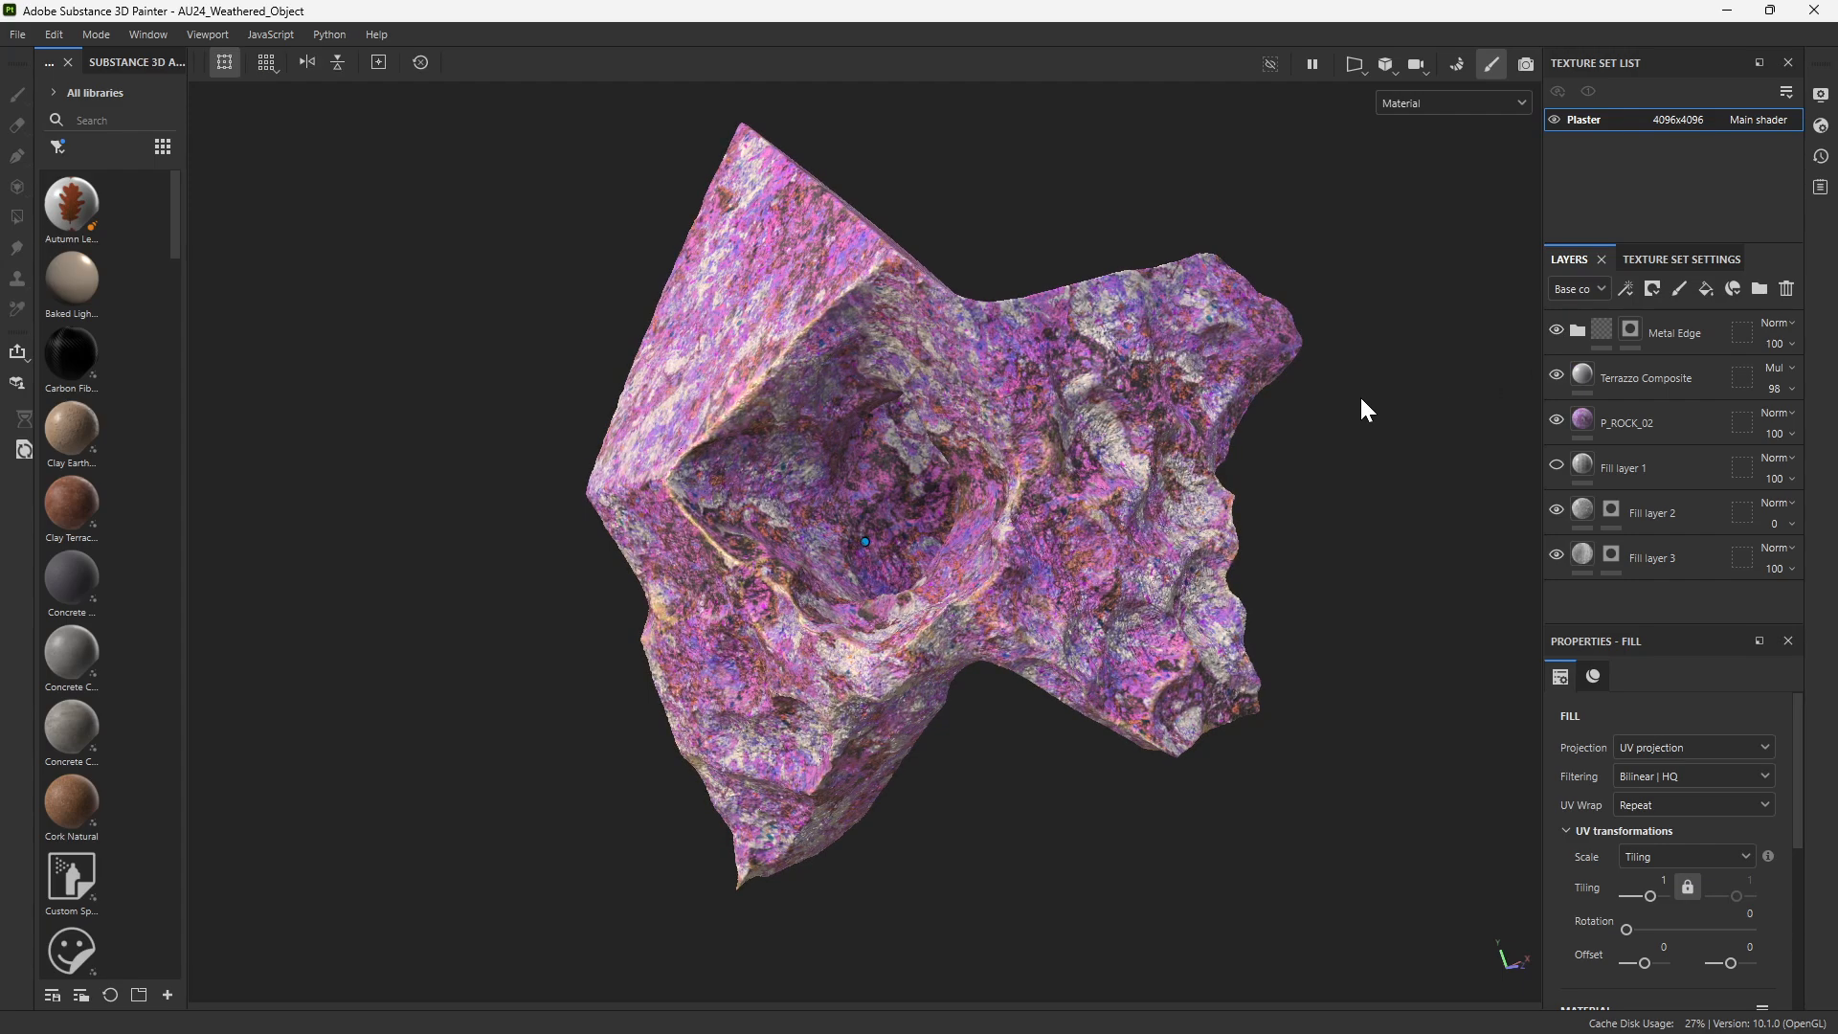
{"action": "left_click_drag", "start_coordinate": [1366, 410], "coordinate": [985, 361], "text": "alt"}
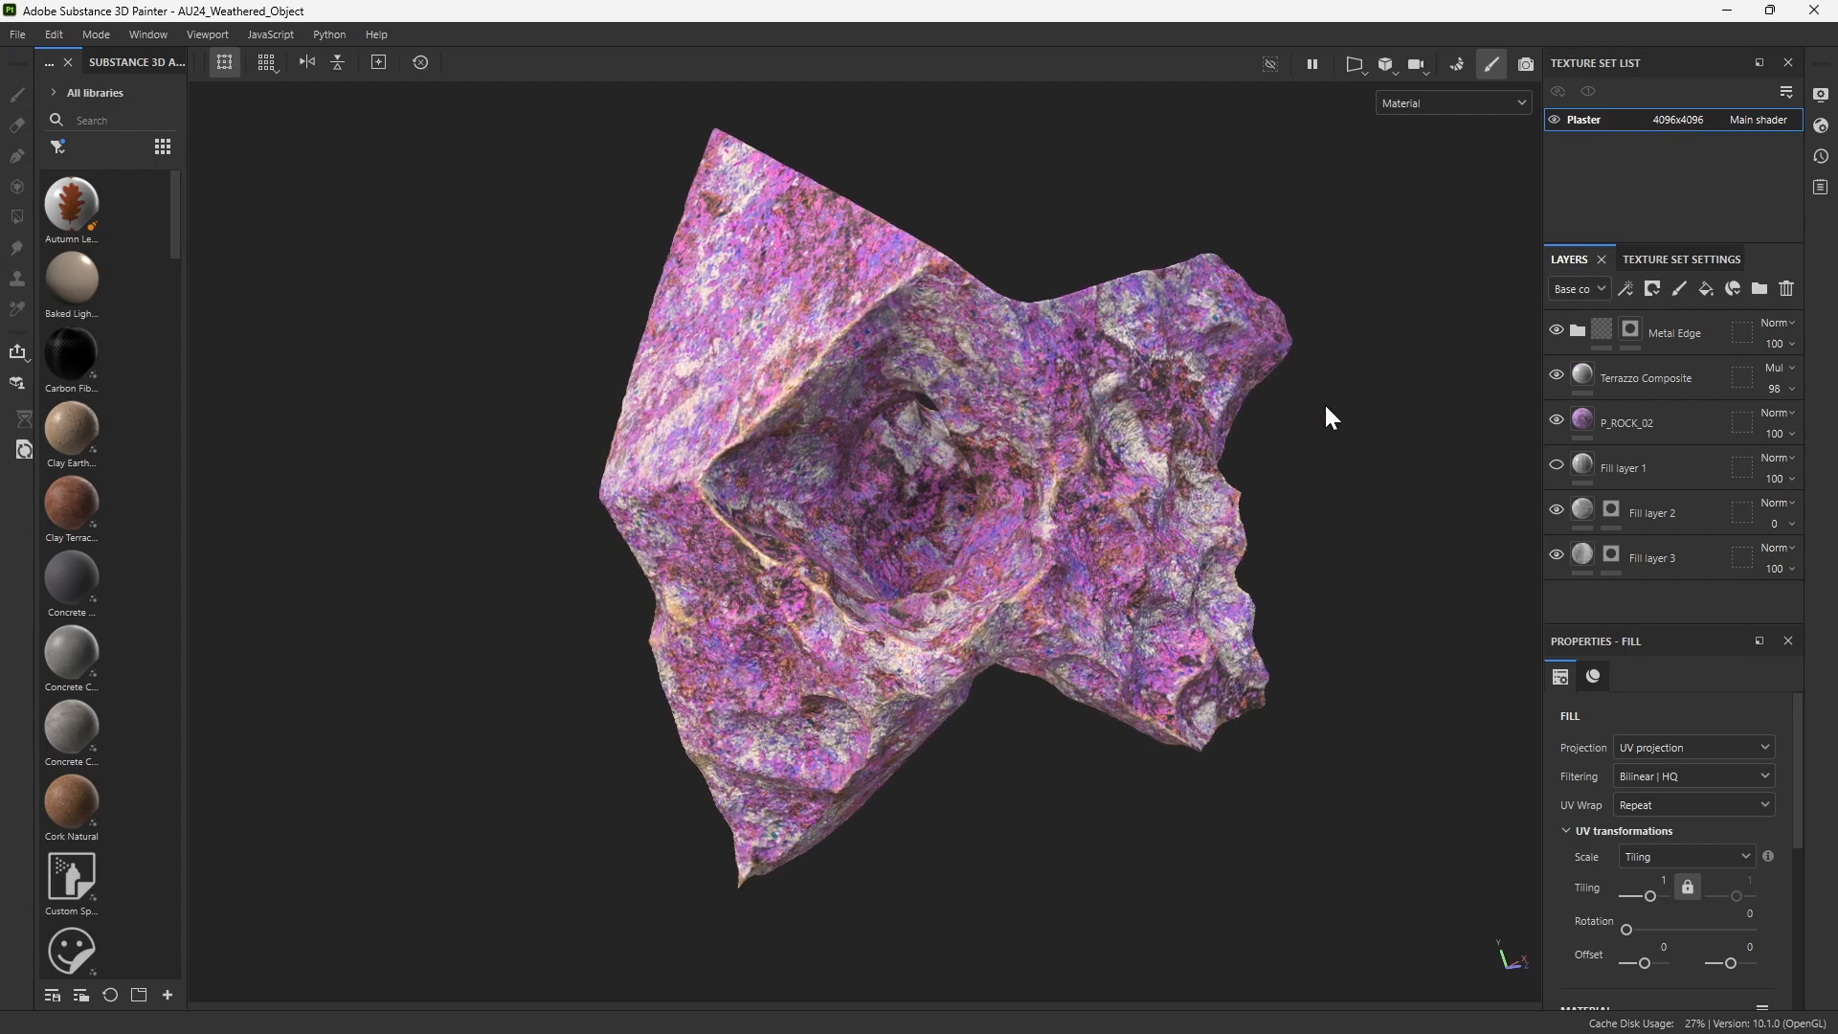
{"action": "left_click_drag", "start_coordinate": [1215, 411], "coordinate": [858, 609], "text": "alt"}
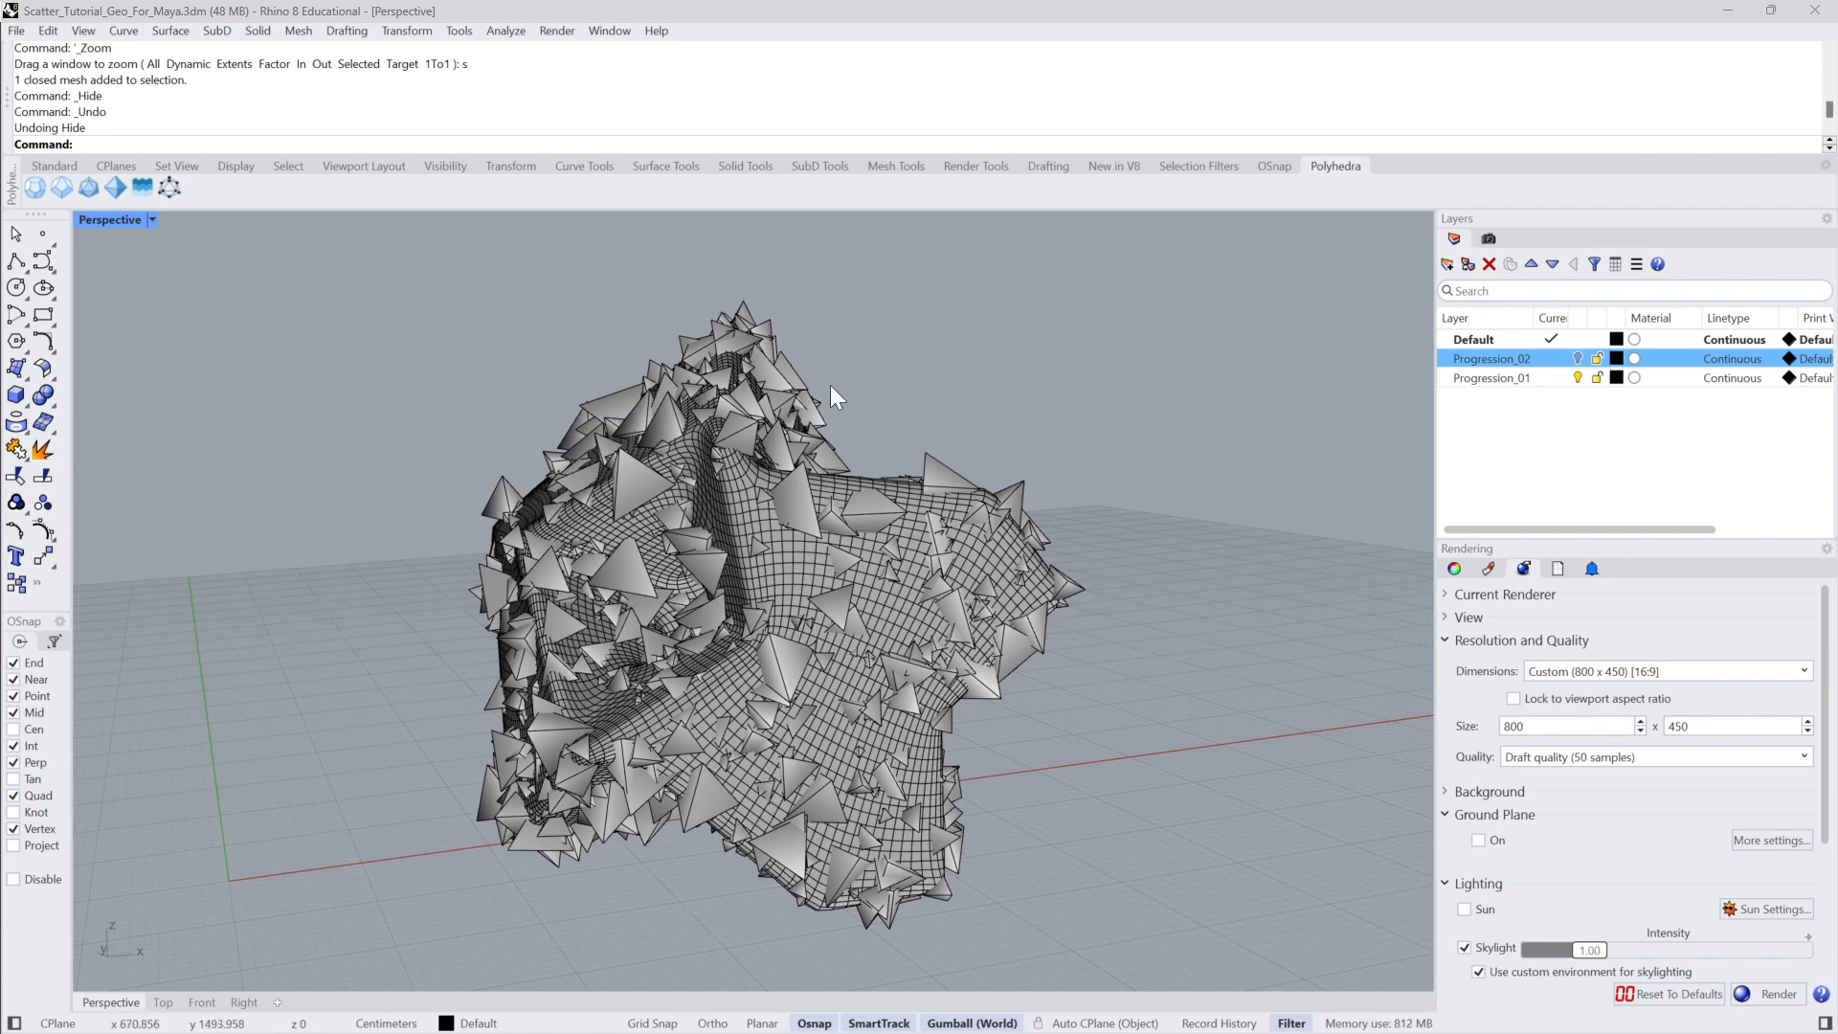
Switch to Rhino and hide the mesh of scattered pyramids covering the base form.
{"action": "left_click", "coordinate": [815, 410]}
{"action": "key", "text": "ctrl+h"}
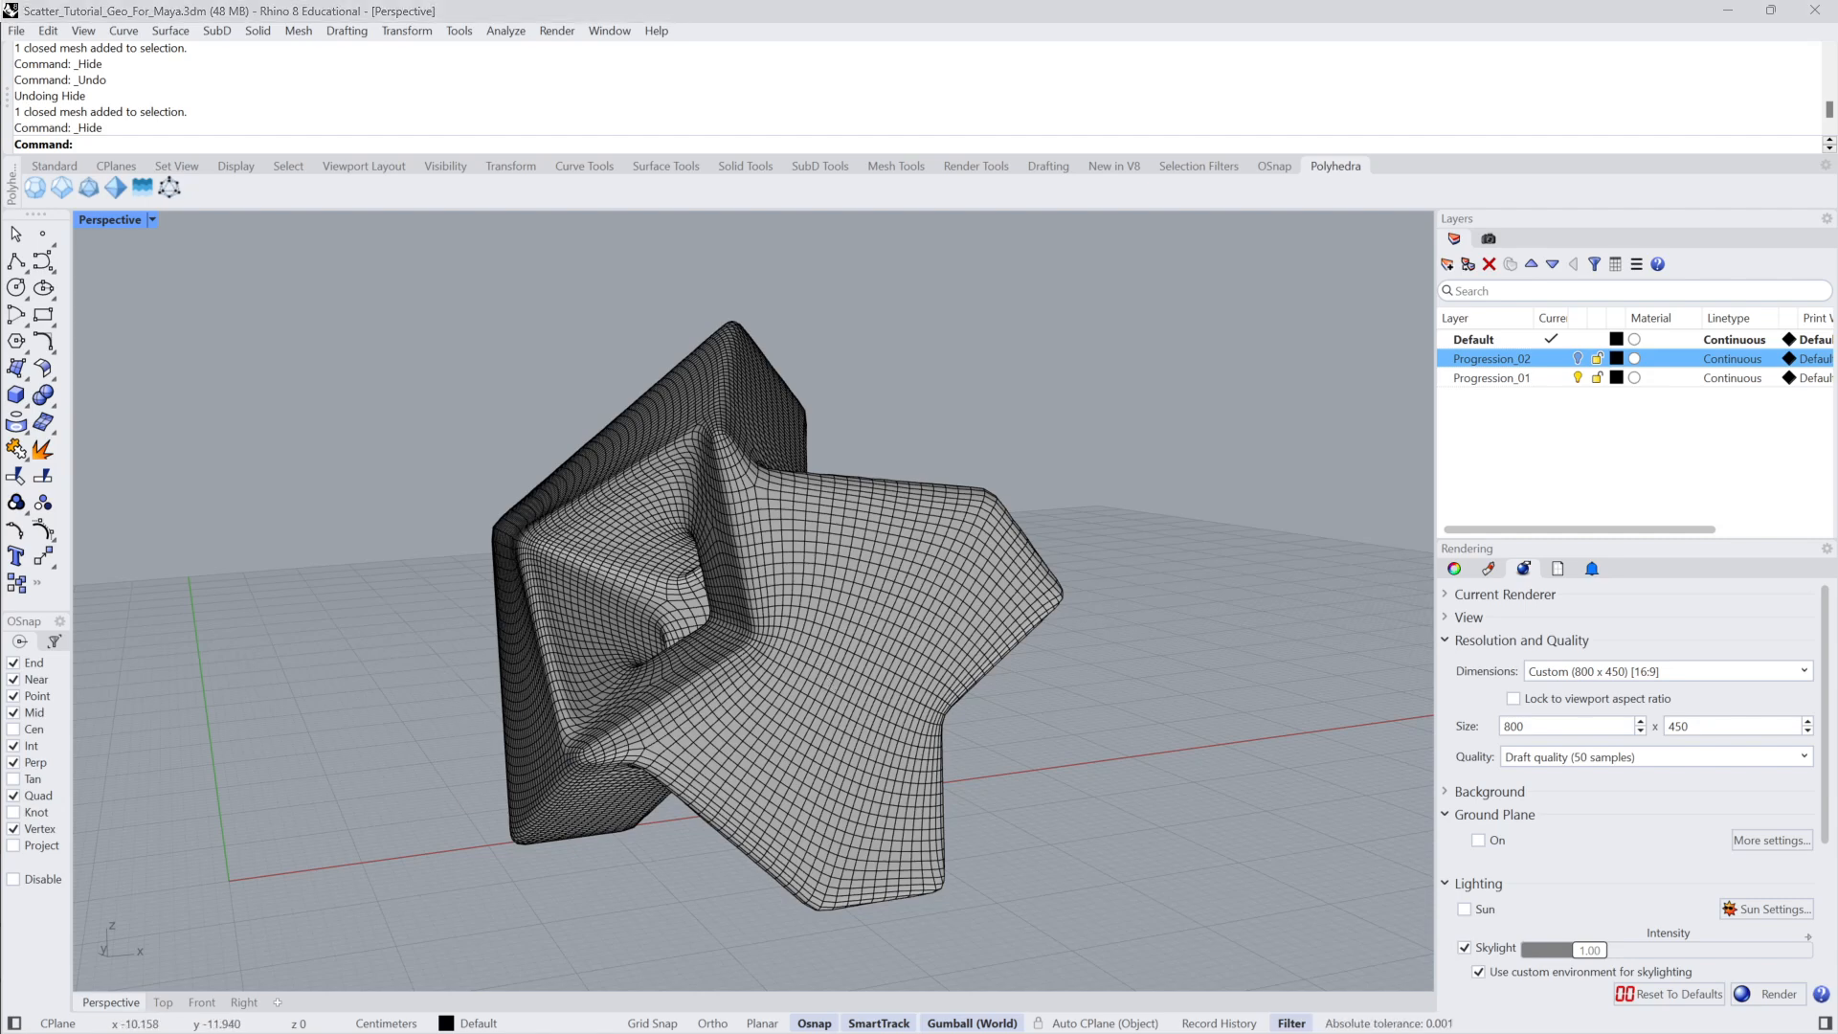
Switch to Maya to inspect the geoScatter object on the monolith, and return to Rhino.
{"action": "key", "text": "alt+Tab"}
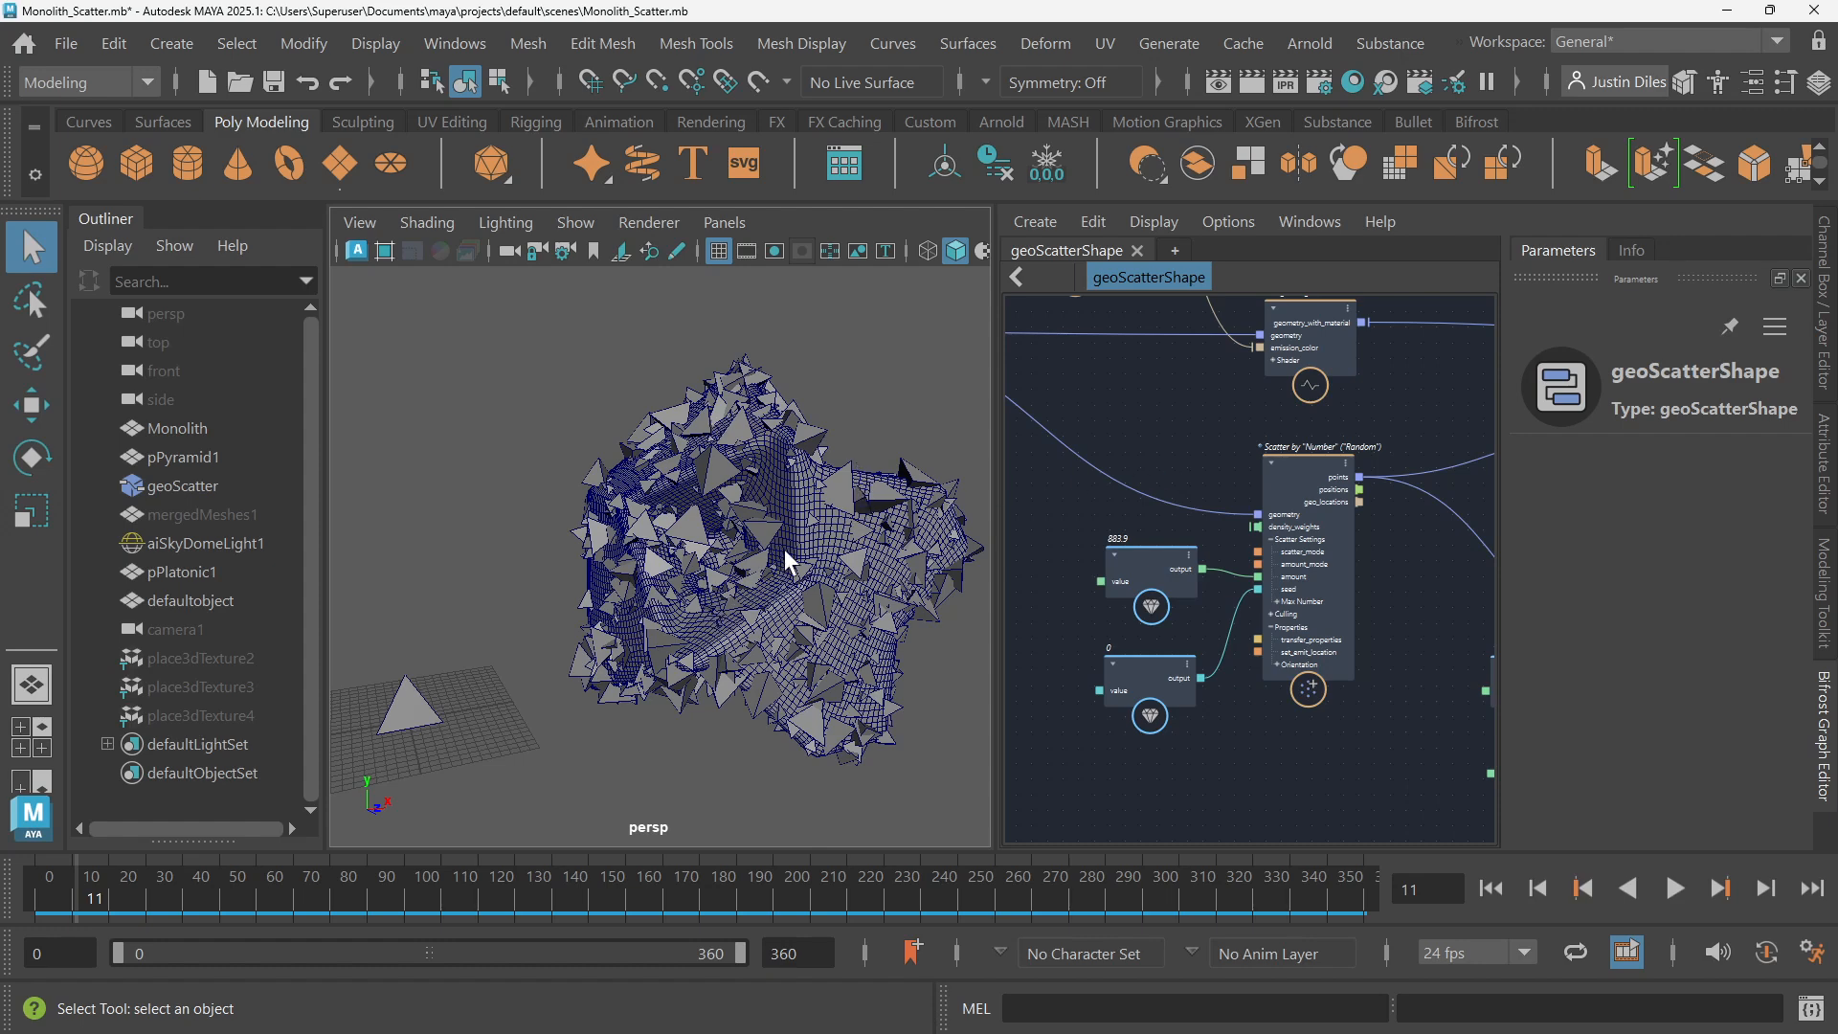
{"action": "left_click", "coordinate": [842, 464]}
{"action": "left_click_drag", "start_coordinate": [843, 463], "coordinate": [872, 420], "text": "alt"}
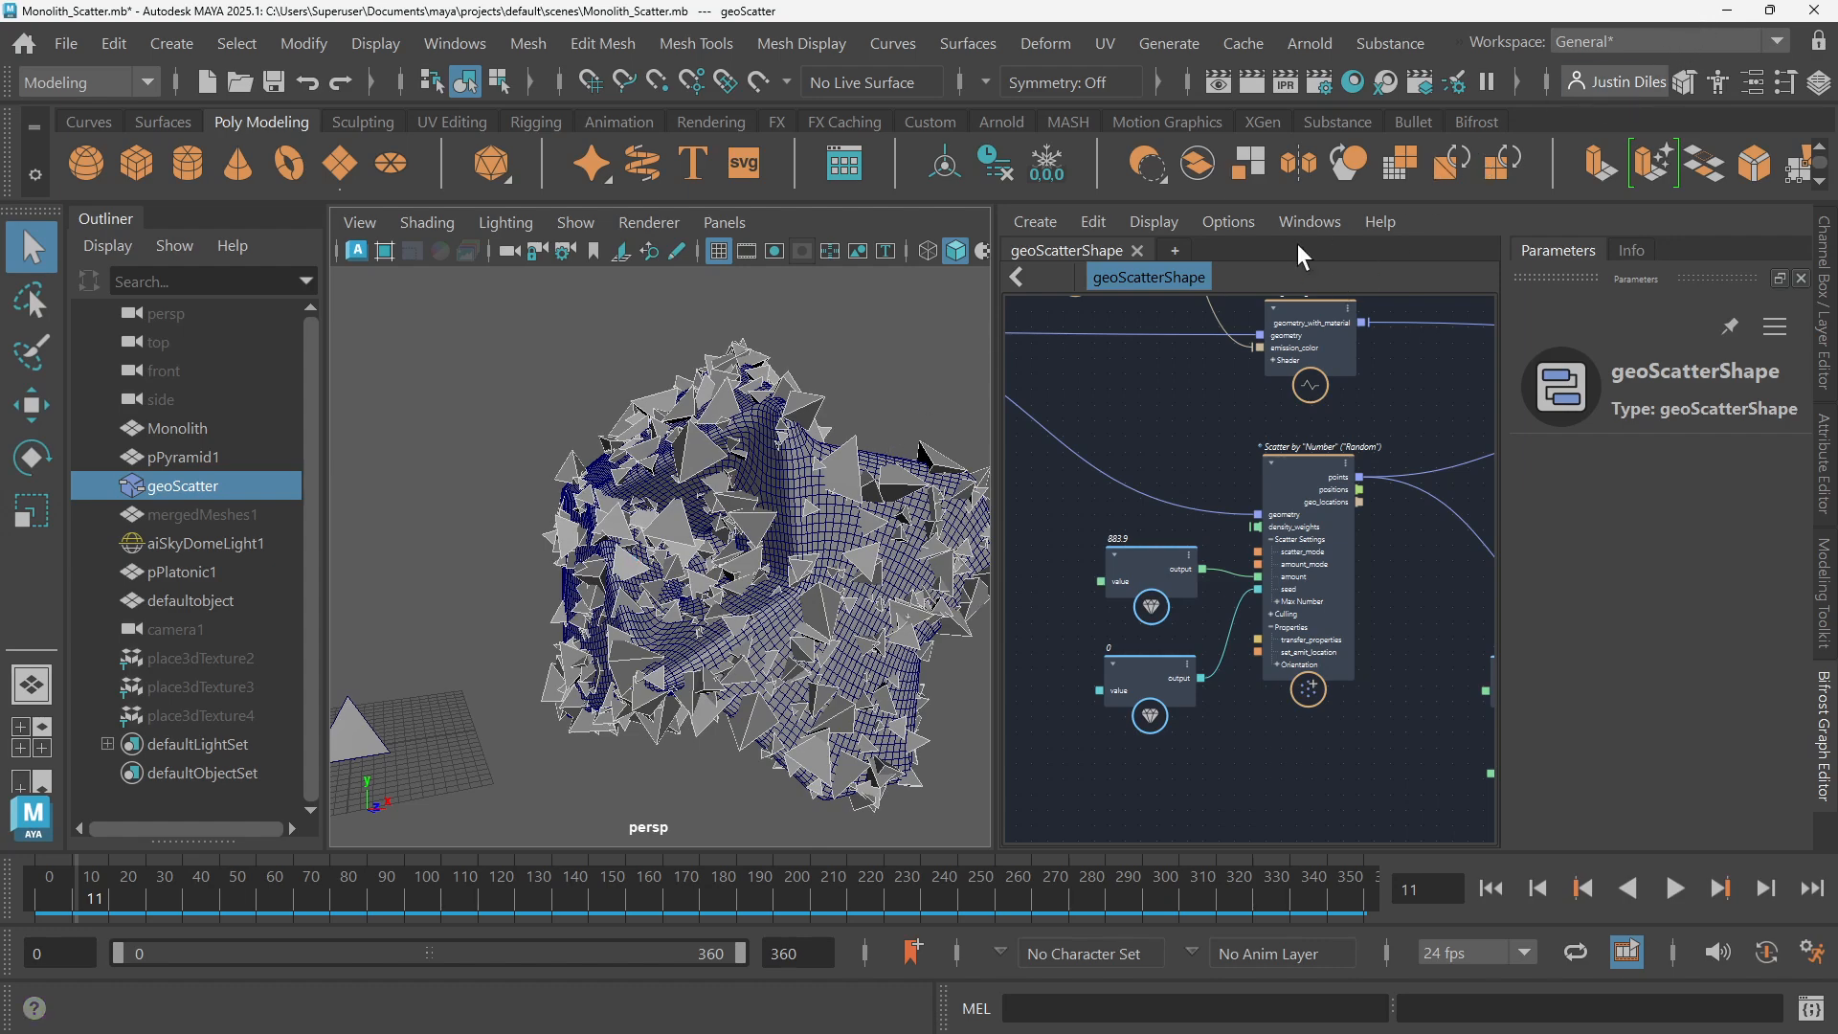
{"action": "left_click", "coordinate": [904, 401]}
{"action": "left_click_drag", "start_coordinate": [802, 373], "coordinate": [801, 561], "text": "alt"}
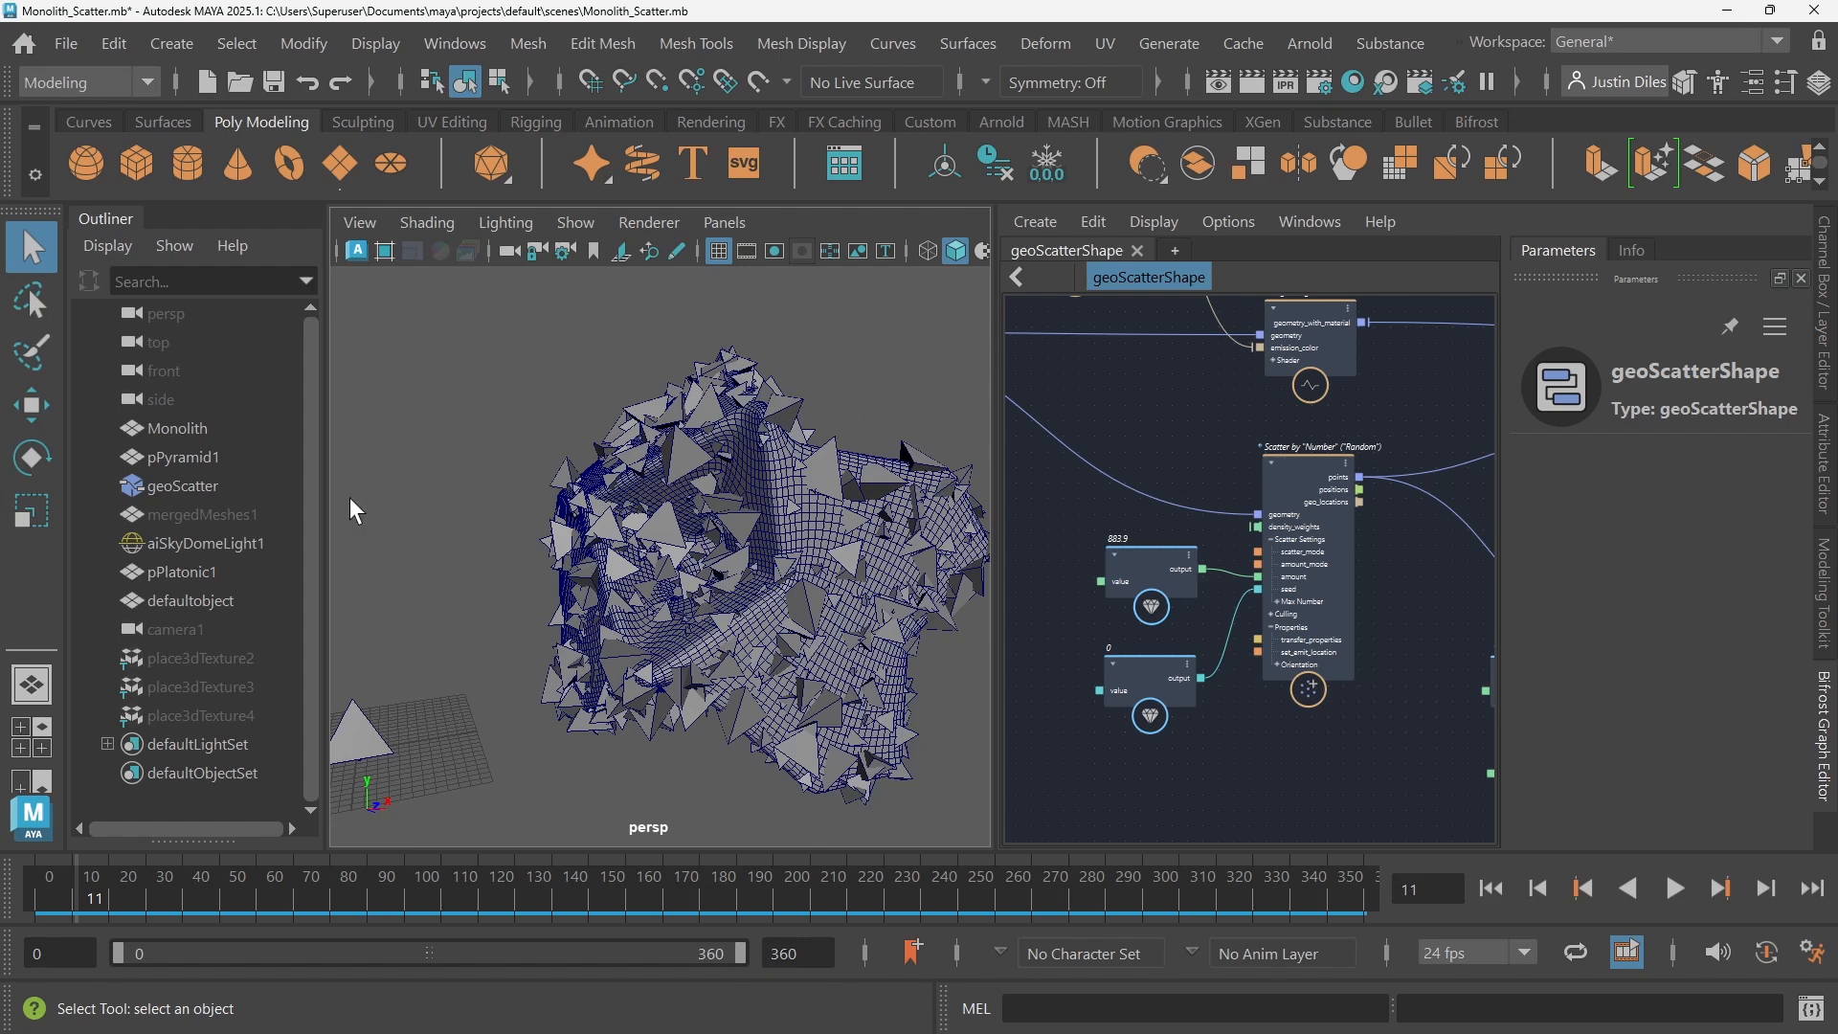
{"action": "left_click", "coordinate": [1728, 12]}
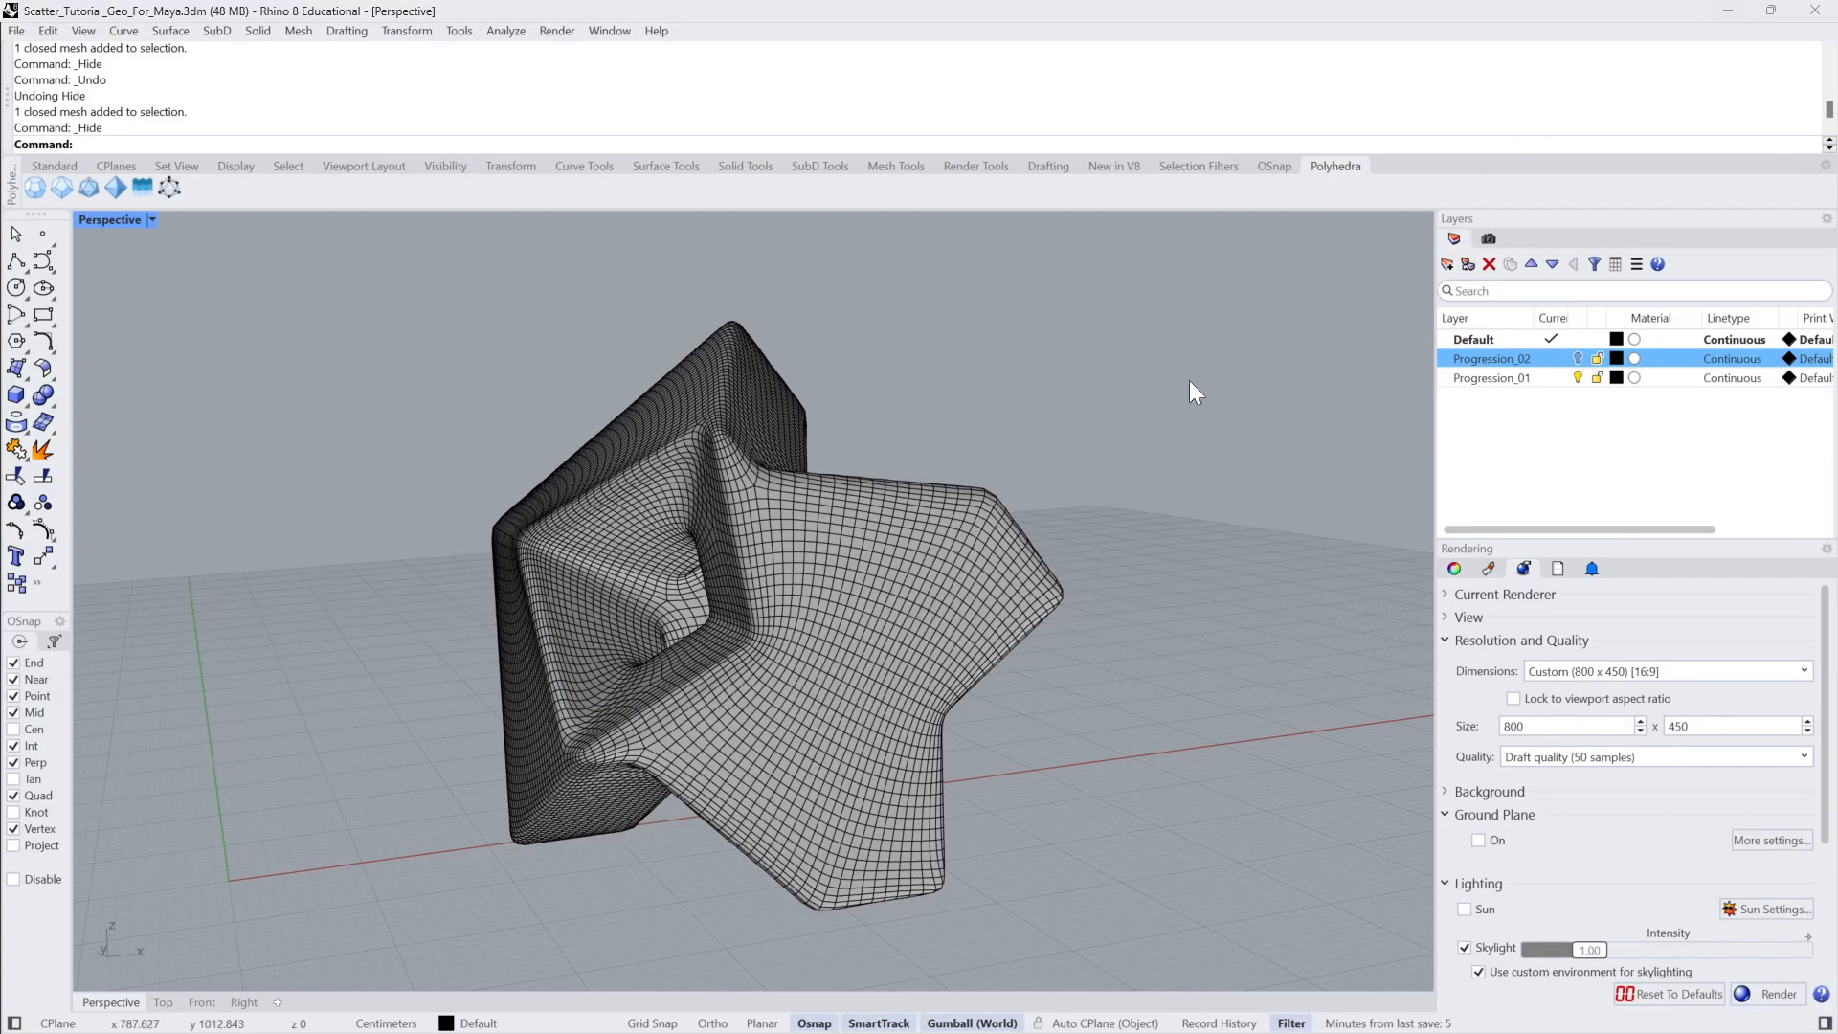
Show all hidden objects and hide the fused, displaced mesh overlapping the scattered pyramids.
{"action": "type", "text": "Show"}
{"action": "key", "text": "Return"}
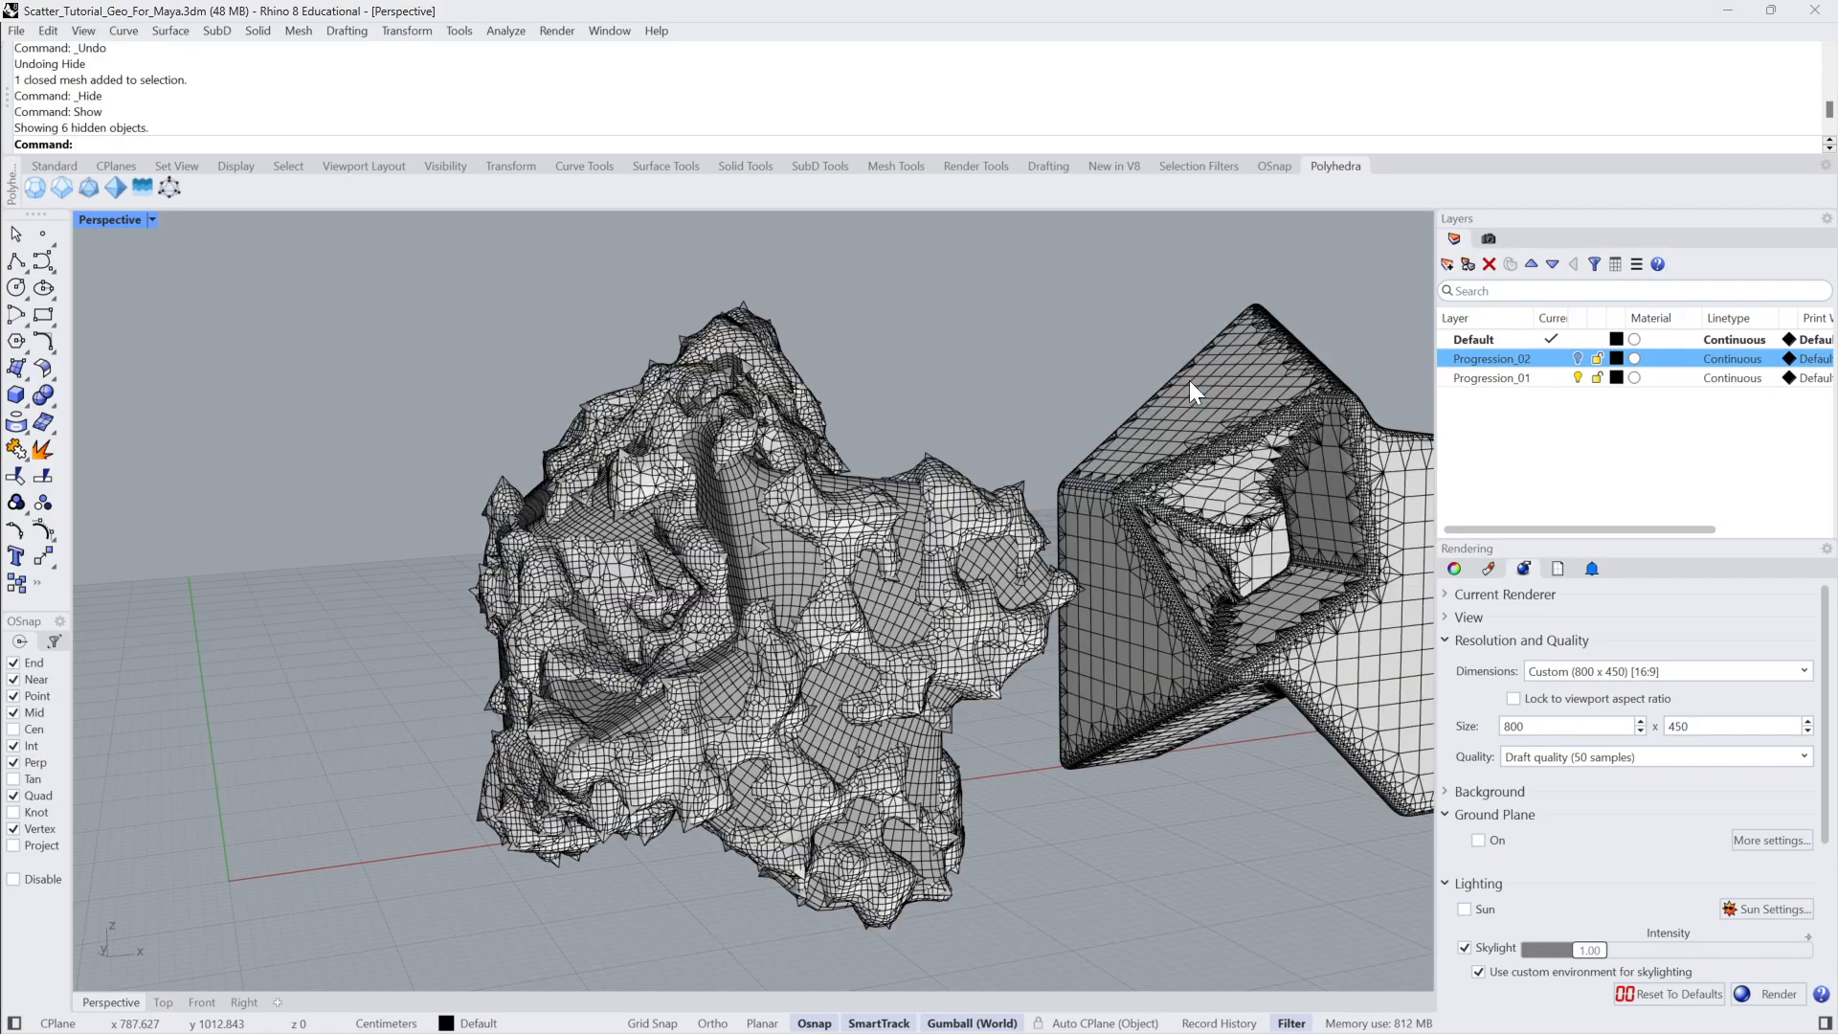
{"action": "left_click", "coordinate": [958, 517]}
{"action": "key", "text": "ctrl+h"}
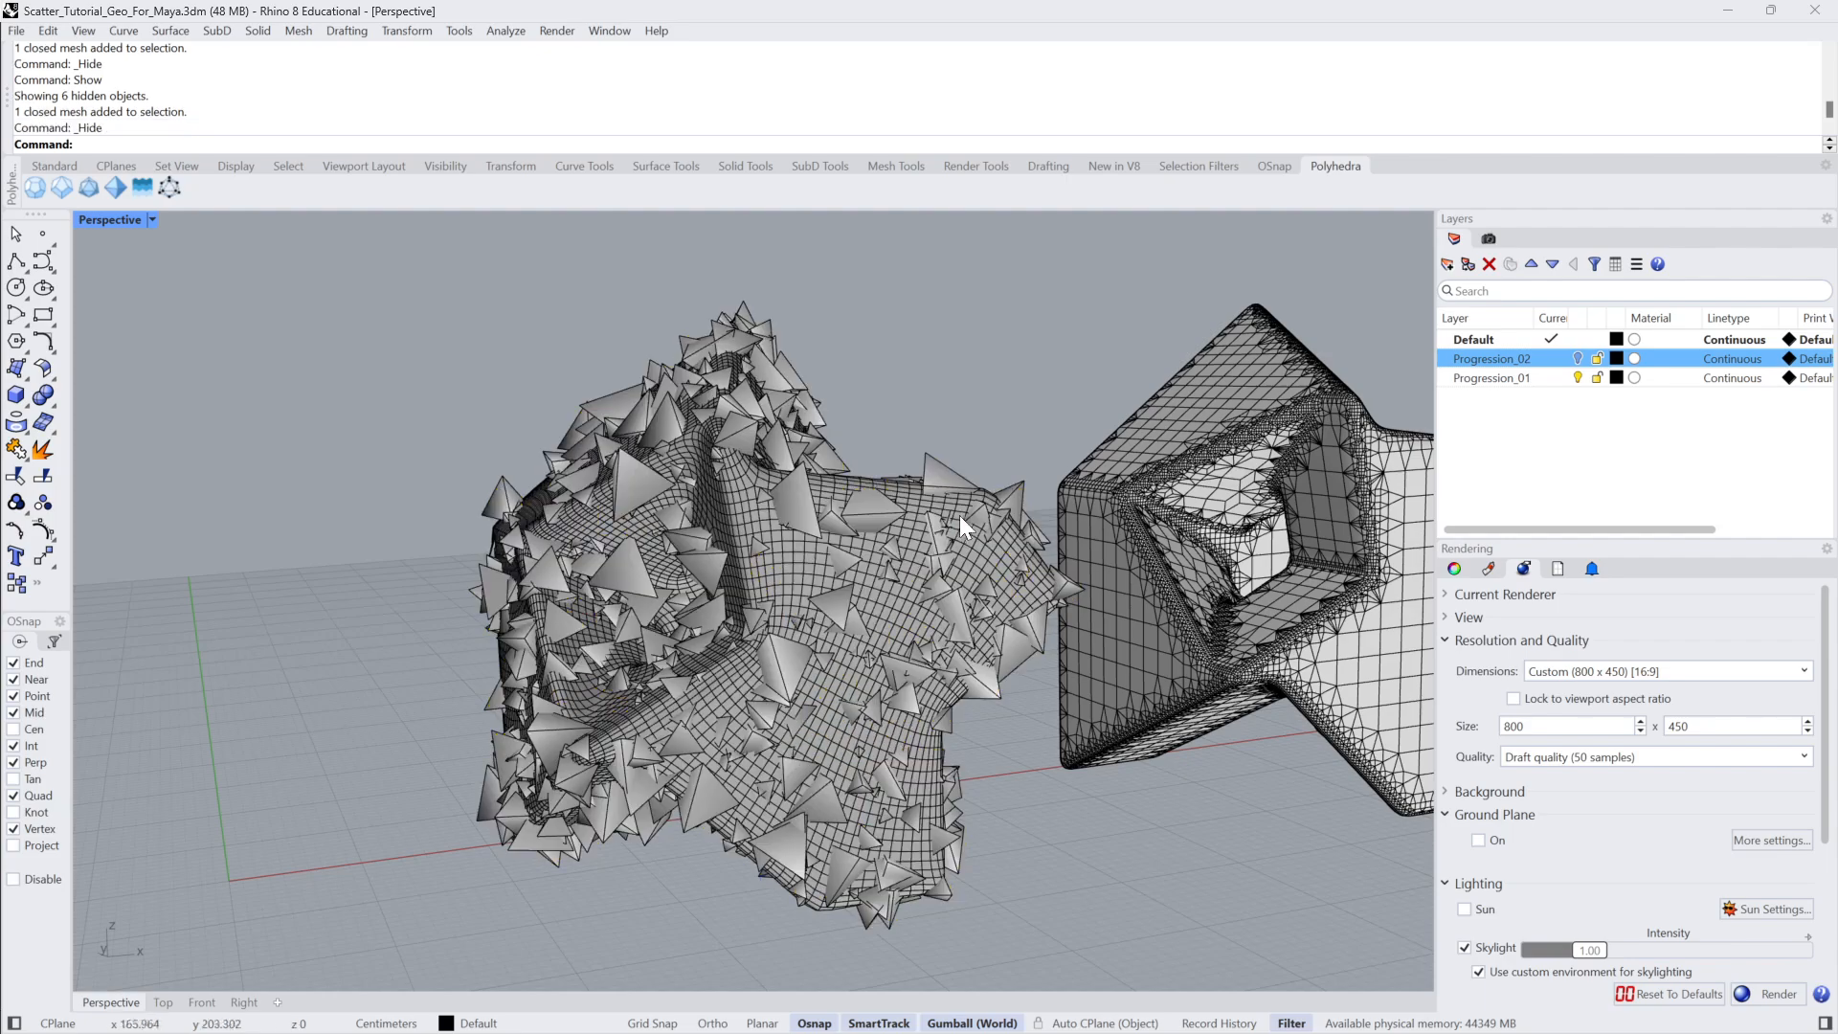
Preview various shapes in the Polyhedron library, such as Cubohemioctahedron, Ditrigonal Dodecadodecahedron and Chamfered Octahedron, and close it without placing one.
{"action": "scroll", "coordinate": [991, 494], "scroll_direction": "down", "scroll_amount": 4}
{"action": "right_click_drag", "start_coordinate": [991, 494], "coordinate": [1095, 440], "text": "shift"}
{"action": "right_click_drag", "start_coordinate": [1249, 589], "coordinate": [1101, 542]}
{"action": "right_click_drag", "start_coordinate": [1113, 435], "coordinate": [1113, 435]}
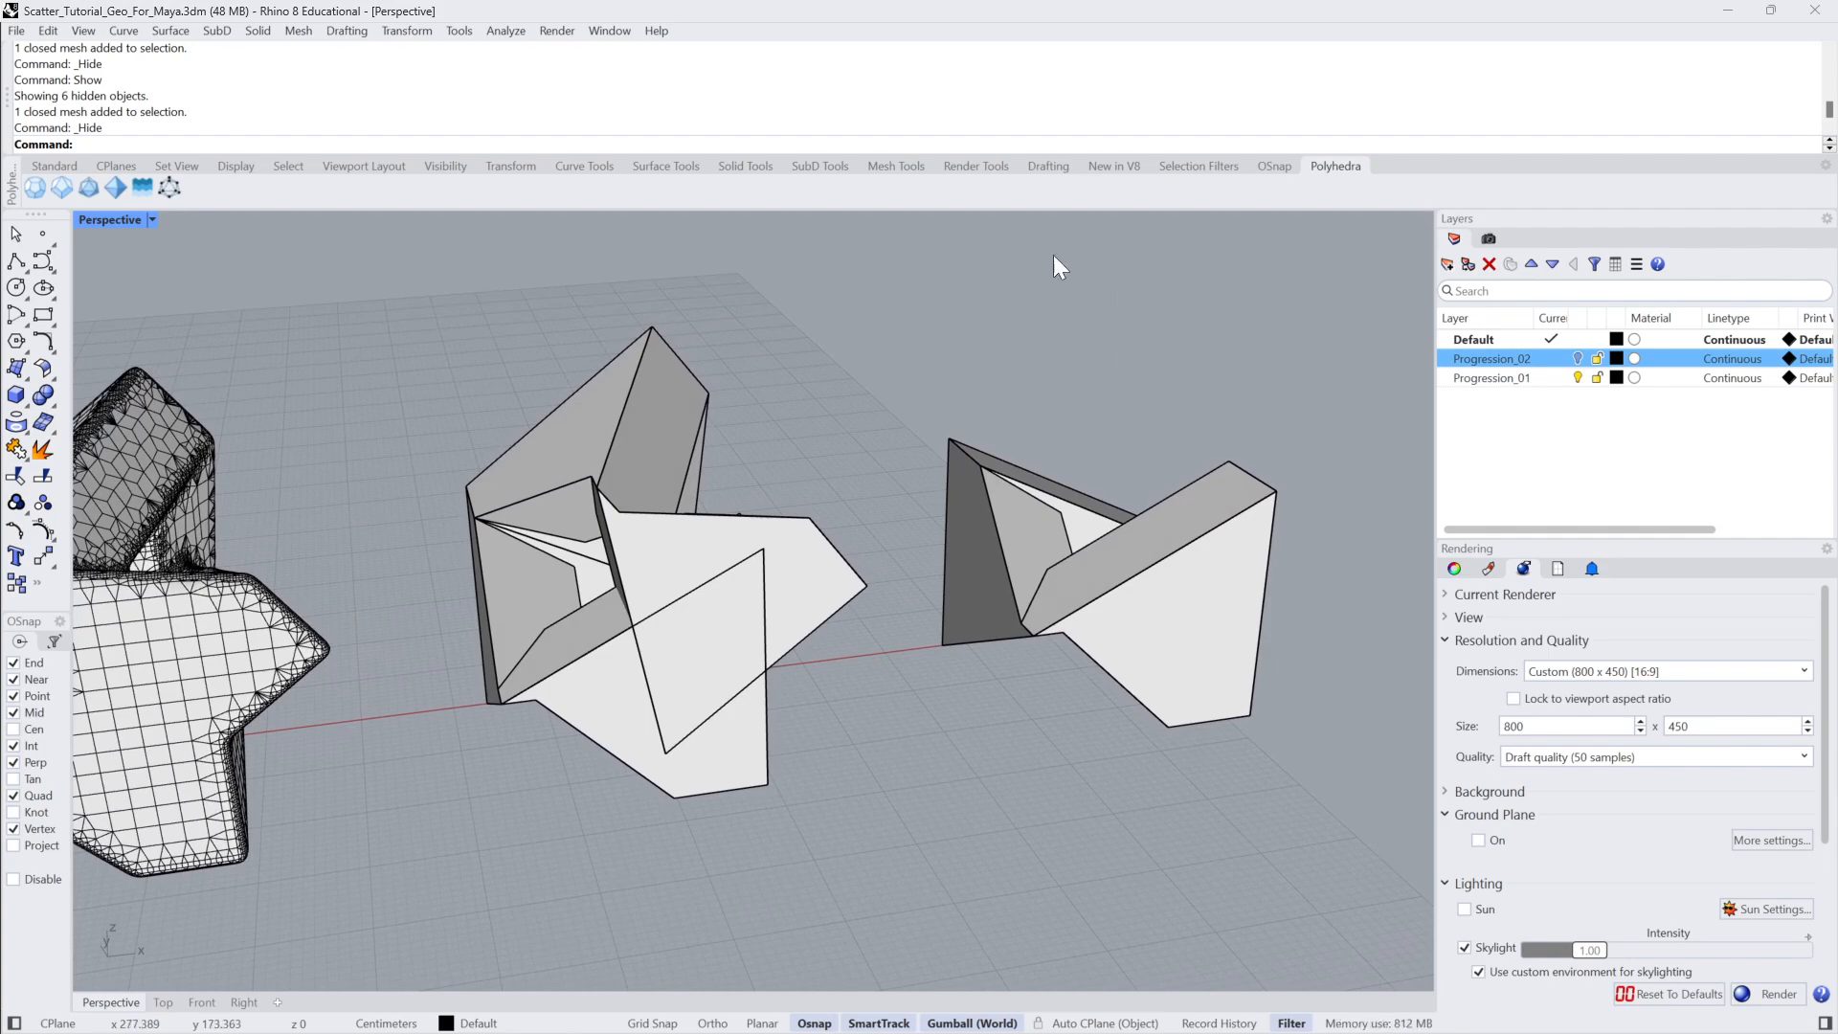
{"action": "type", "text": "Polyhedron"}
{"action": "key", "text": "Return"}
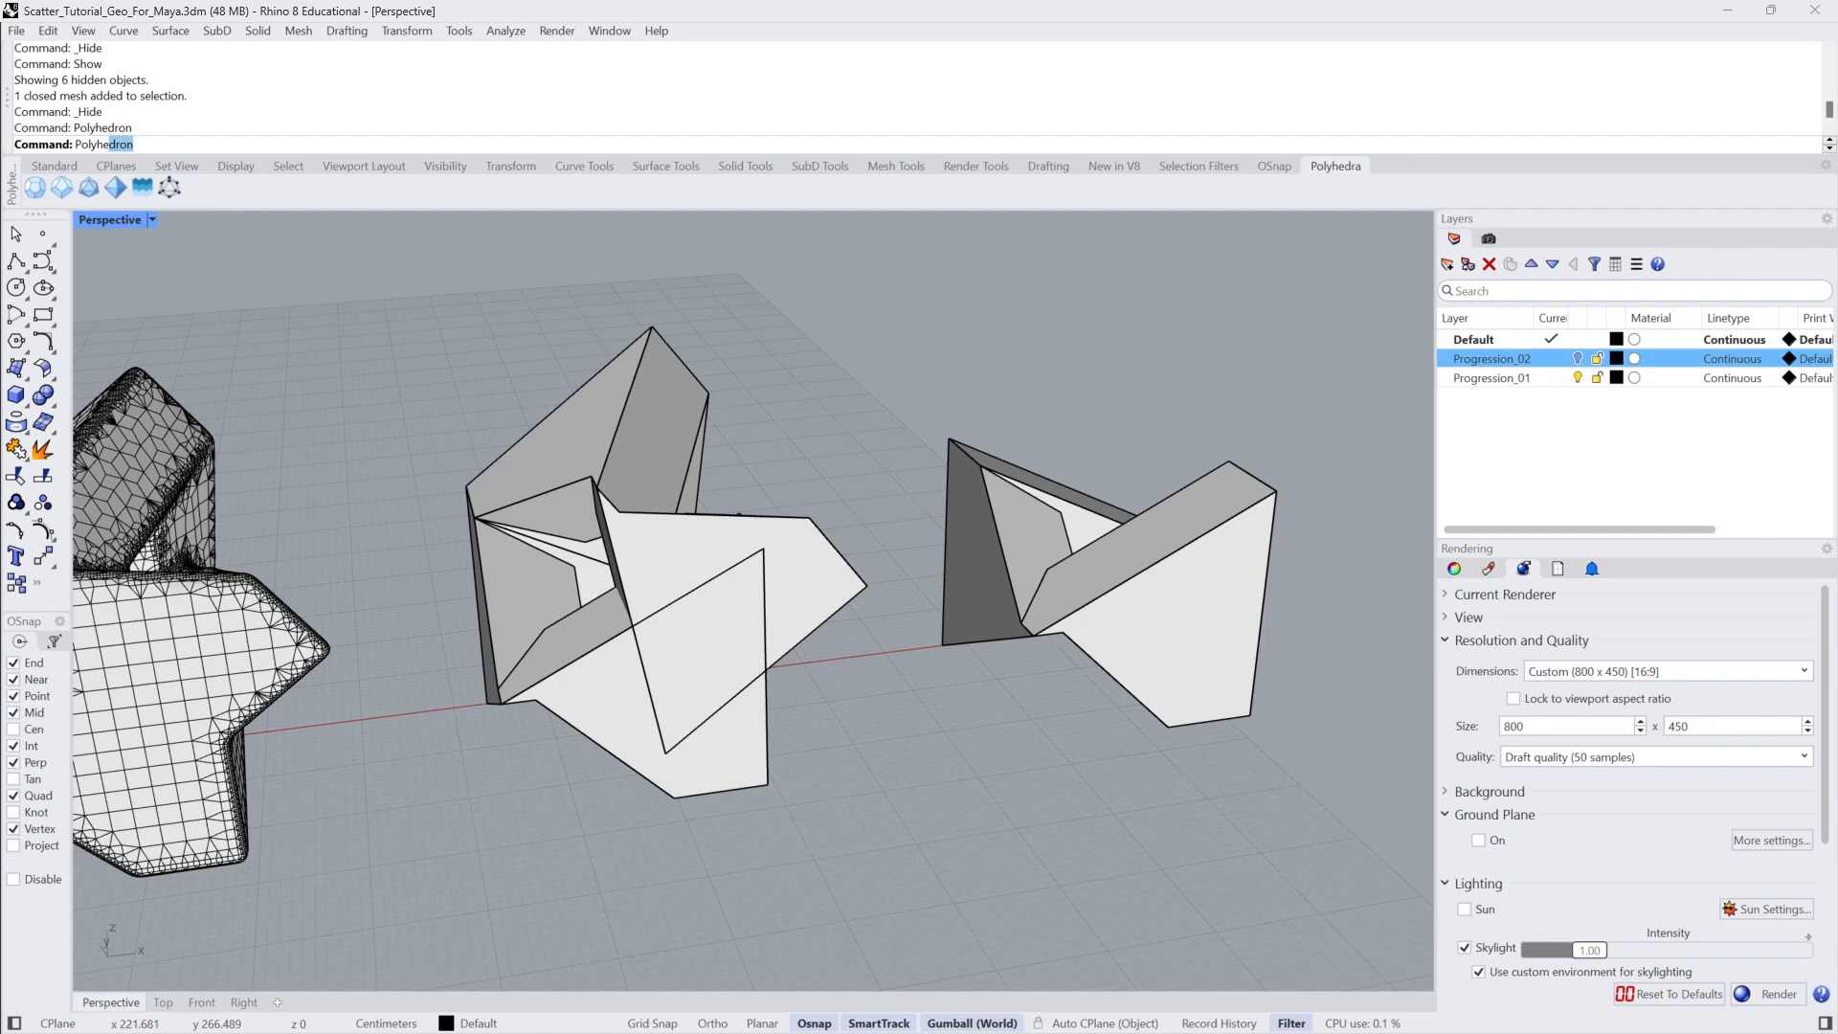
{"action": "key", "text": "Return"}
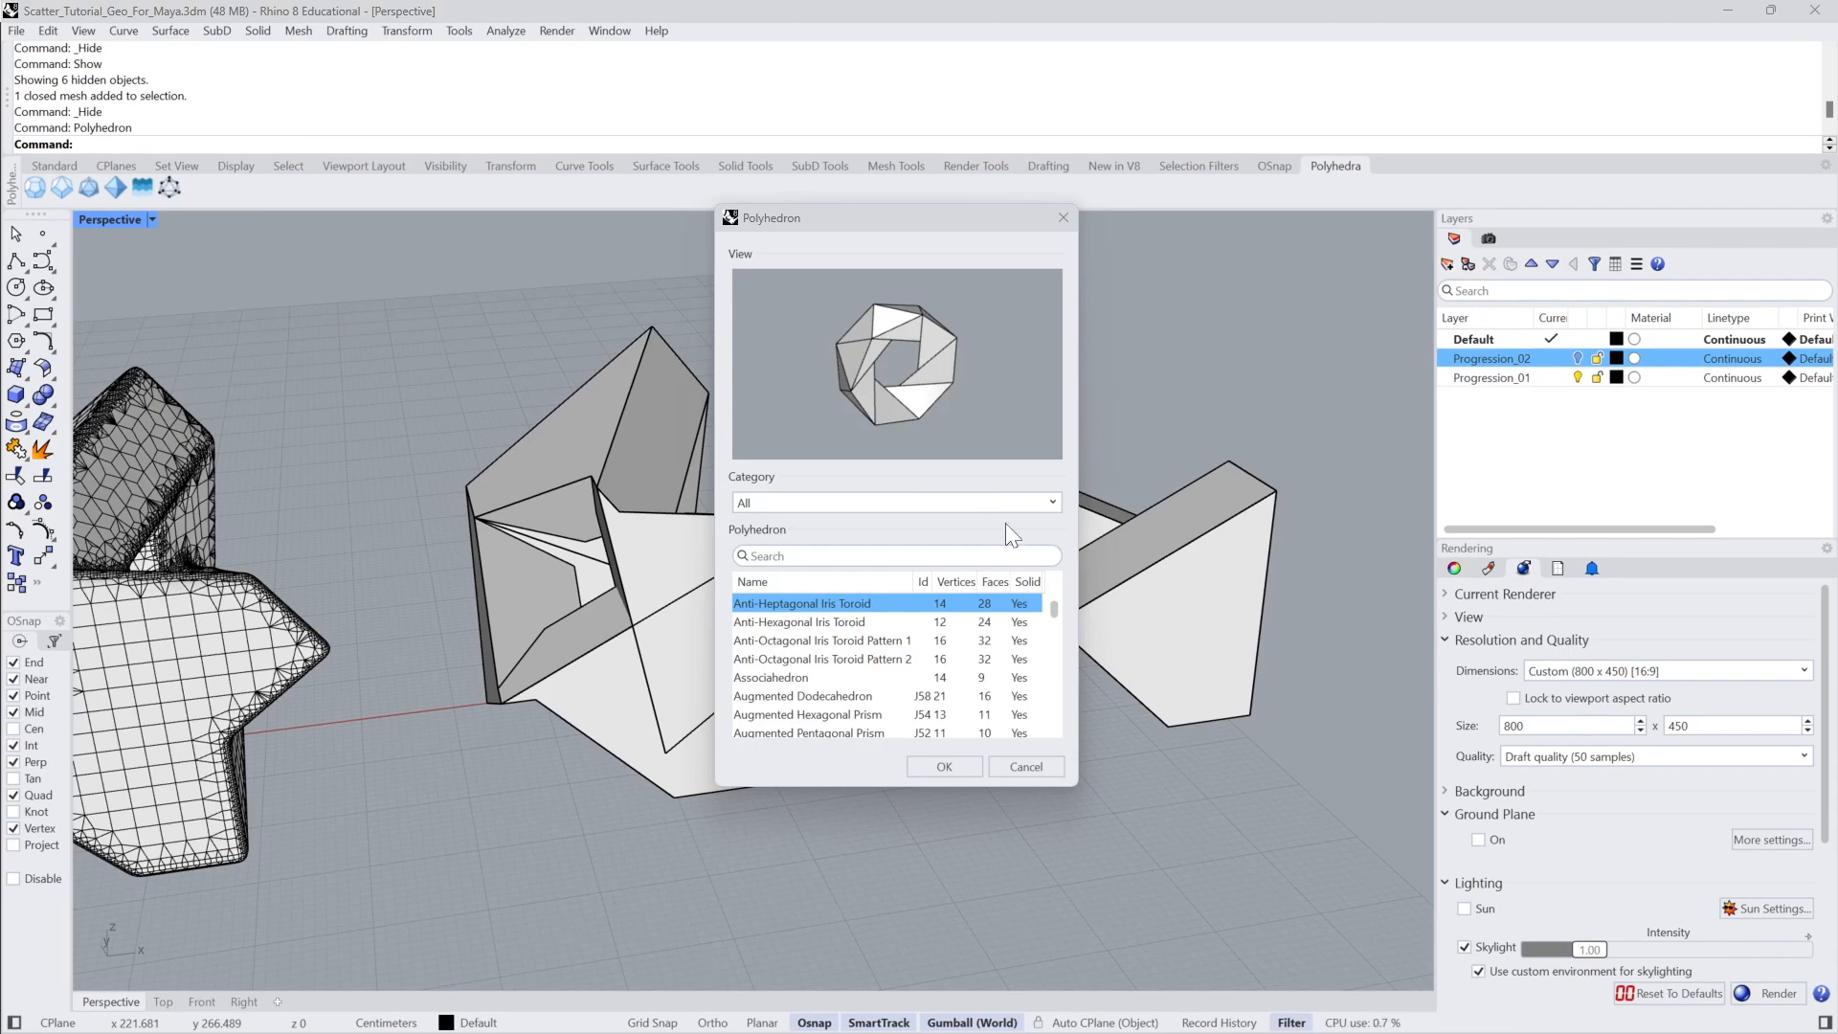
{"action": "left_click", "coordinate": [1054, 611]}
{"action": "left_click_drag", "start_coordinate": [1054, 610], "coordinate": [1055, 622]}
{"action": "left_click", "coordinate": [910, 622]}
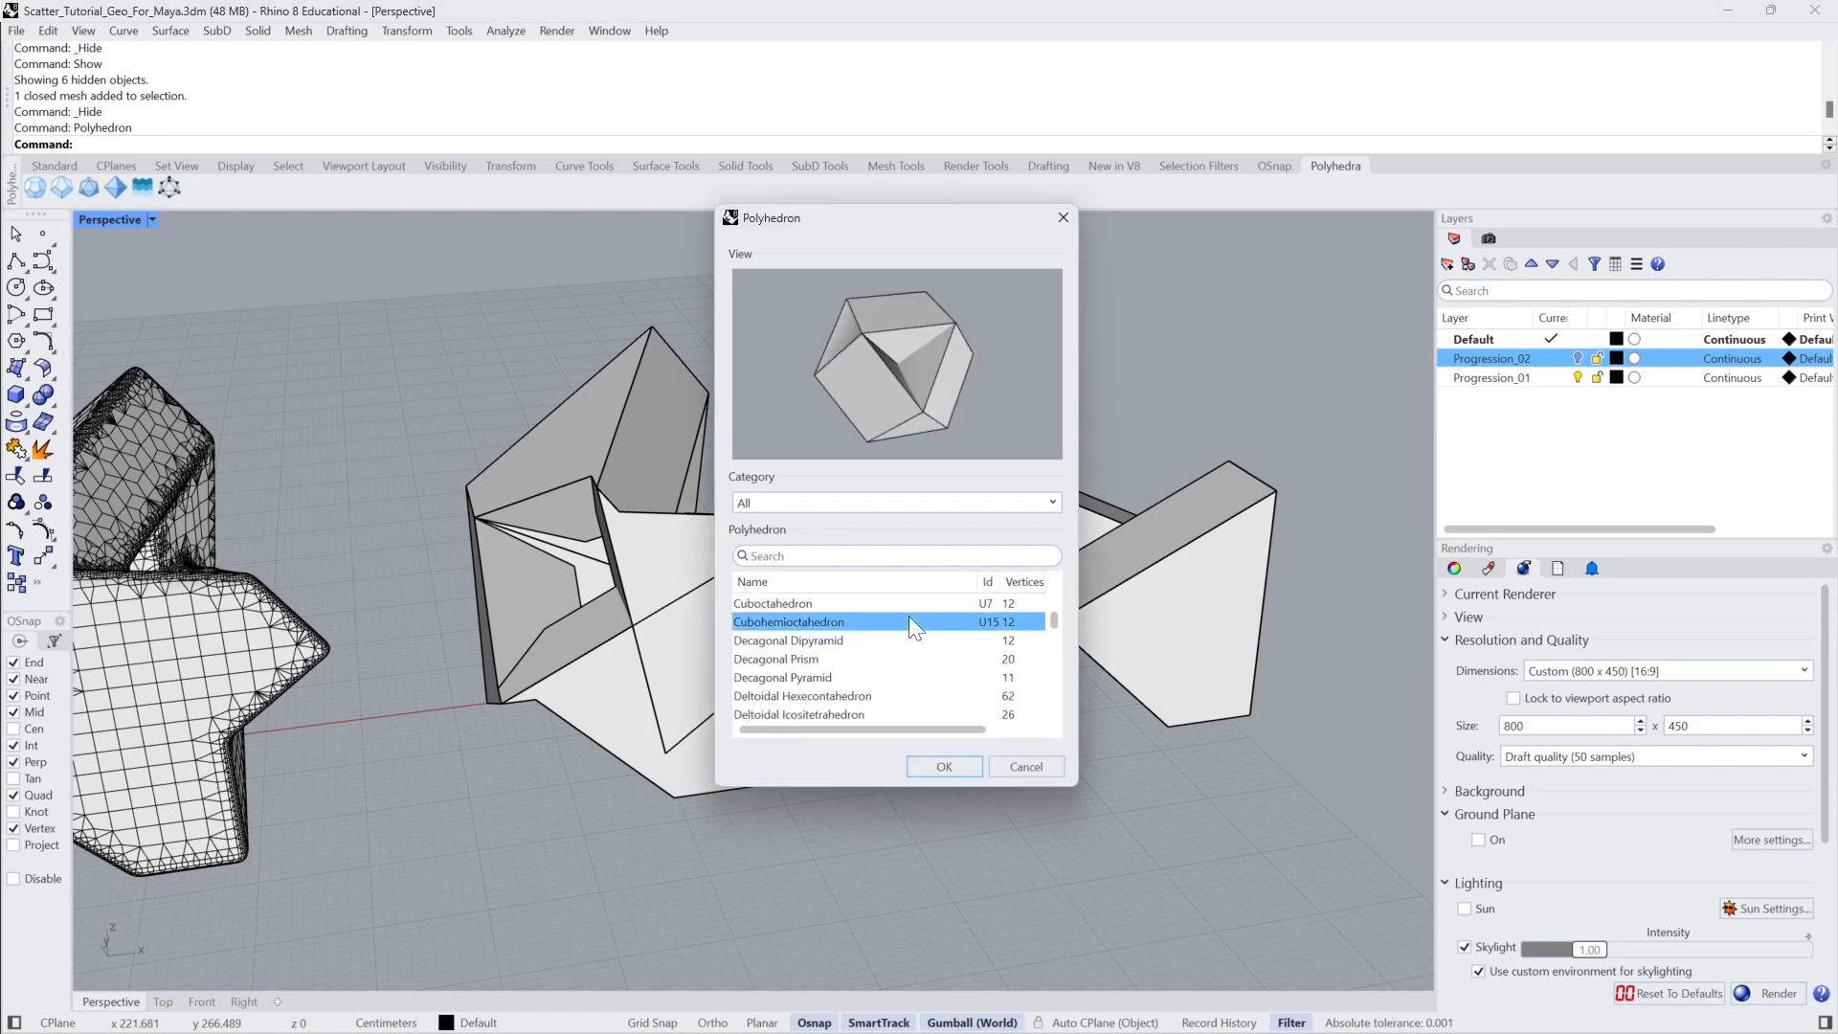
{"action": "key", "text": "Down"}
{"action": "key", "text": "Down"}
{"action": "key", "text": "Down"}
{"action": "key", "text": "Down"}
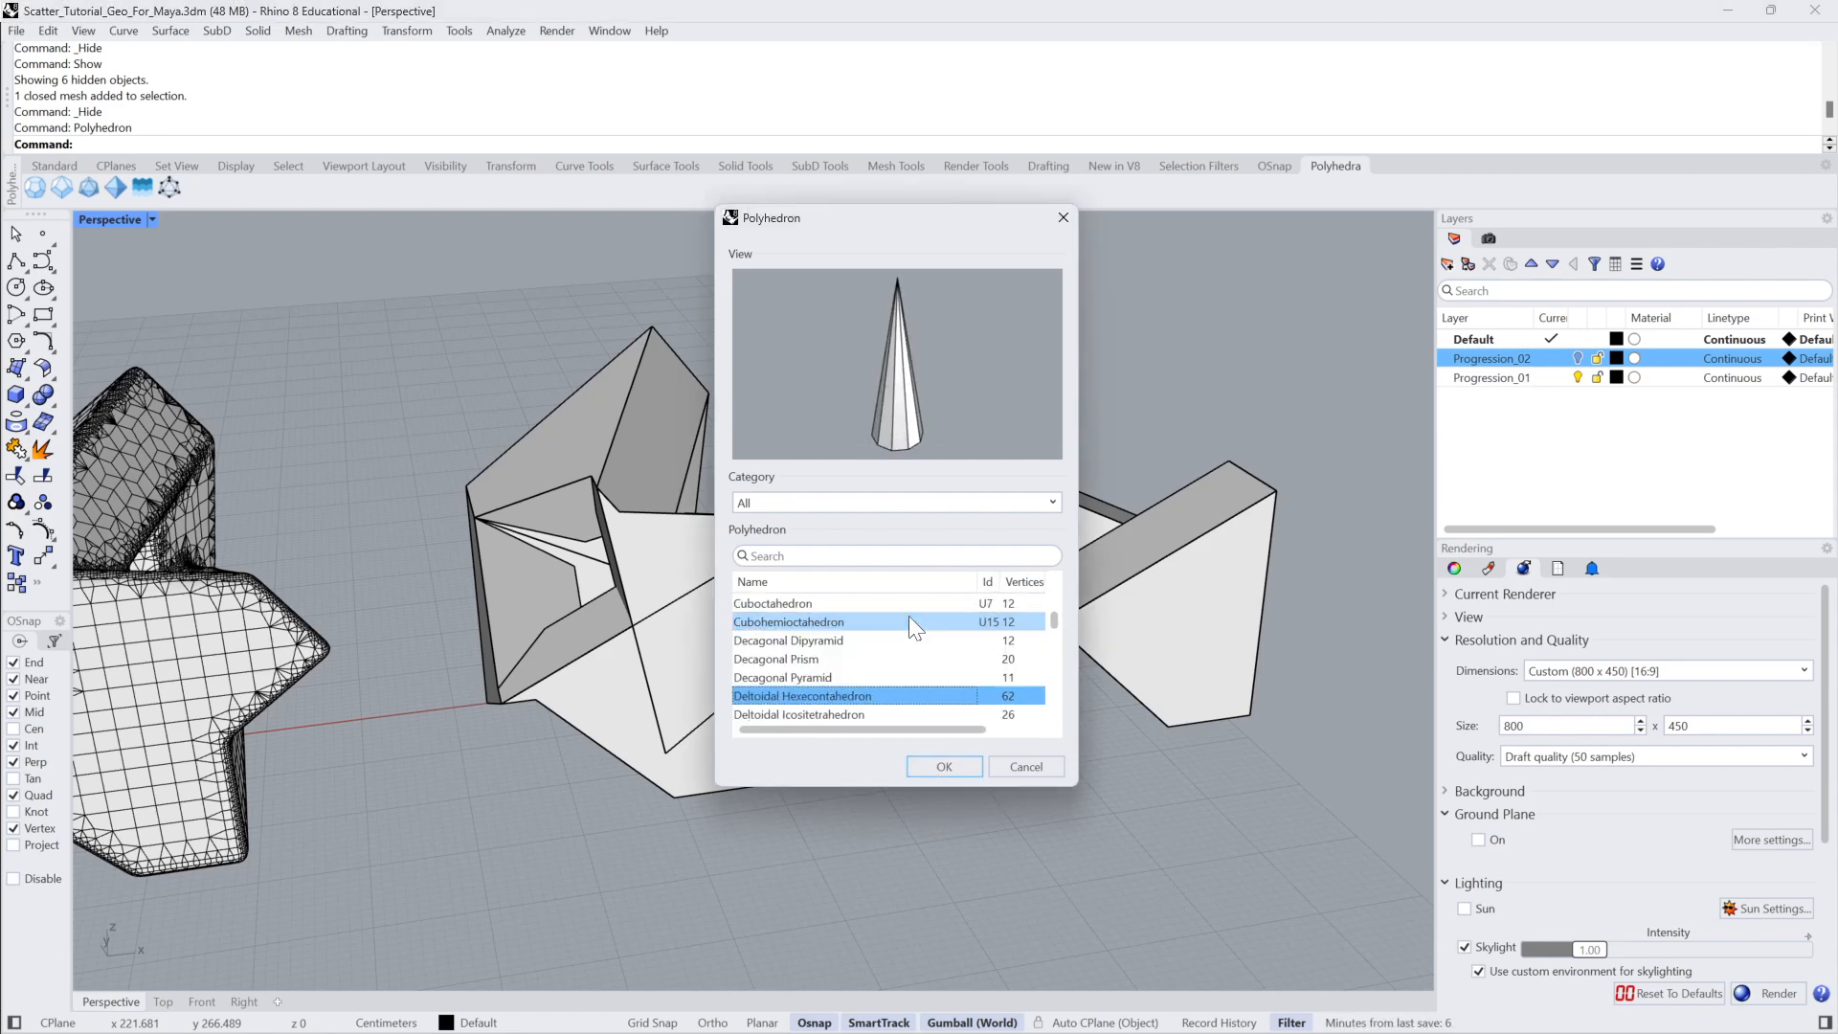
{"action": "key", "text": "Down"}
{"action": "key", "text": "Down"}
{"action": "key", "text": "Down"}
{"action": "key", "text": "Down"}
{"action": "key", "text": "Down"}
{"action": "key", "text": "Down"}
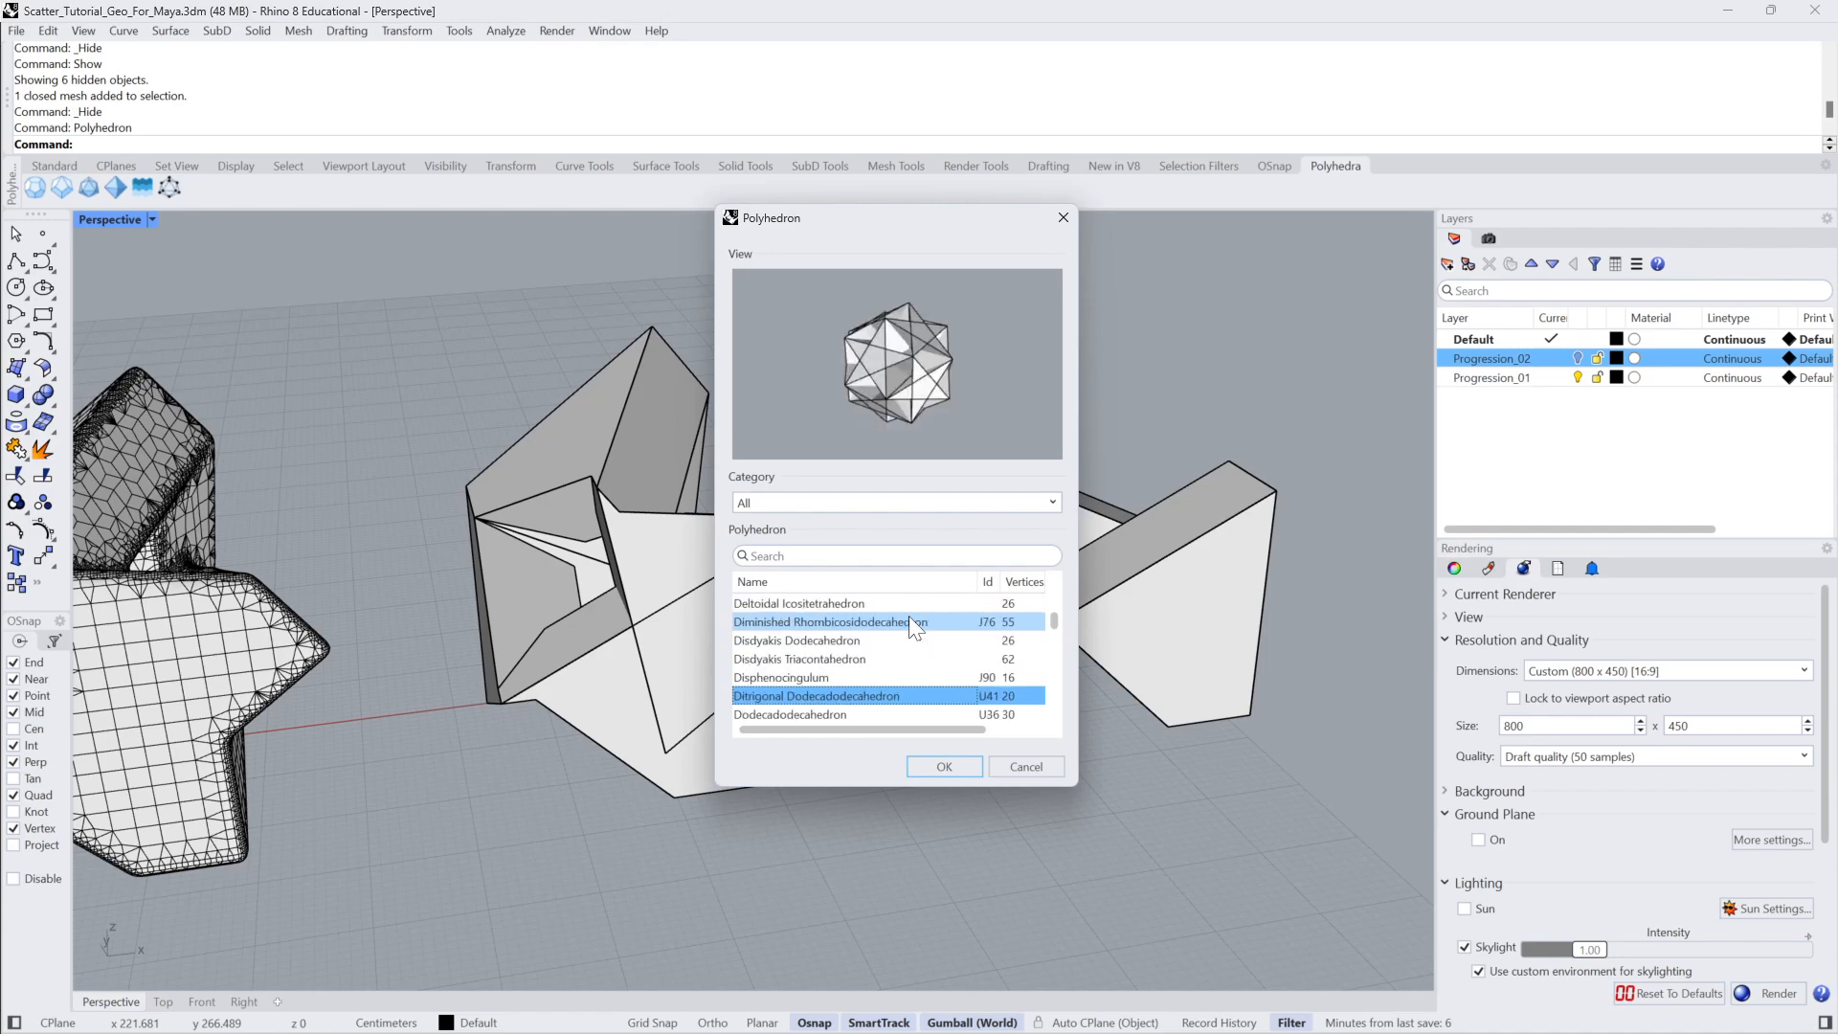
{"action": "key", "text": "Down"}
{"action": "key", "text": "Down"}
{"action": "key", "text": "Down"}
{"action": "key", "text": "Up"}
{"action": "key", "text": "Up"}
{"action": "key", "text": "Up"}
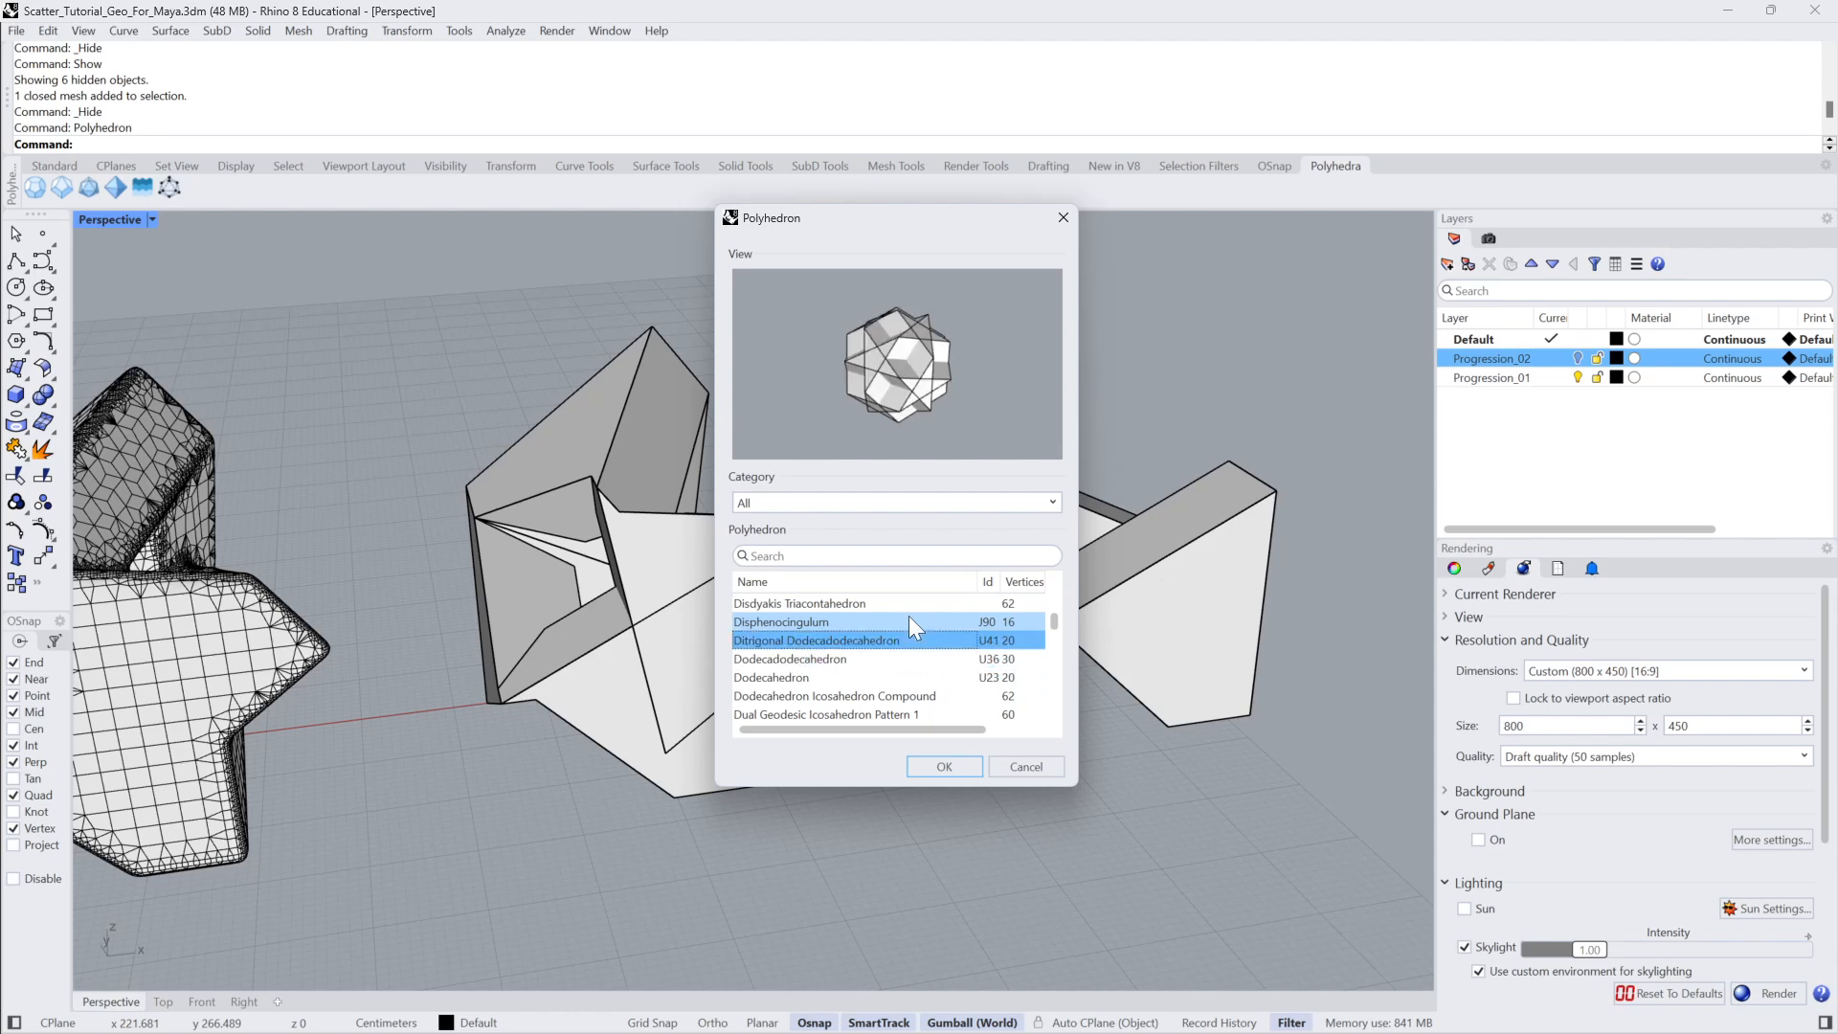
{"action": "key", "text": "Up"}
{"action": "key", "text": "Up"}
{"action": "key", "text": "Up"}
{"action": "key", "text": "Up"}
{"action": "key", "text": "Up"}
{"action": "key", "text": "Up"}
{"action": "key", "text": "Up"}
{"action": "key", "text": "Up"}
{"action": "key", "text": "Up"}
{"action": "key", "text": "Up"}
{"action": "key", "text": "Up"}
{"action": "key", "text": "Up"}
{"action": "key", "text": "Up"}
{"action": "key", "text": "Up"}
{"action": "key", "text": "Up"}
{"action": "key", "text": "Up"}
{"action": "key", "text": "Up"}
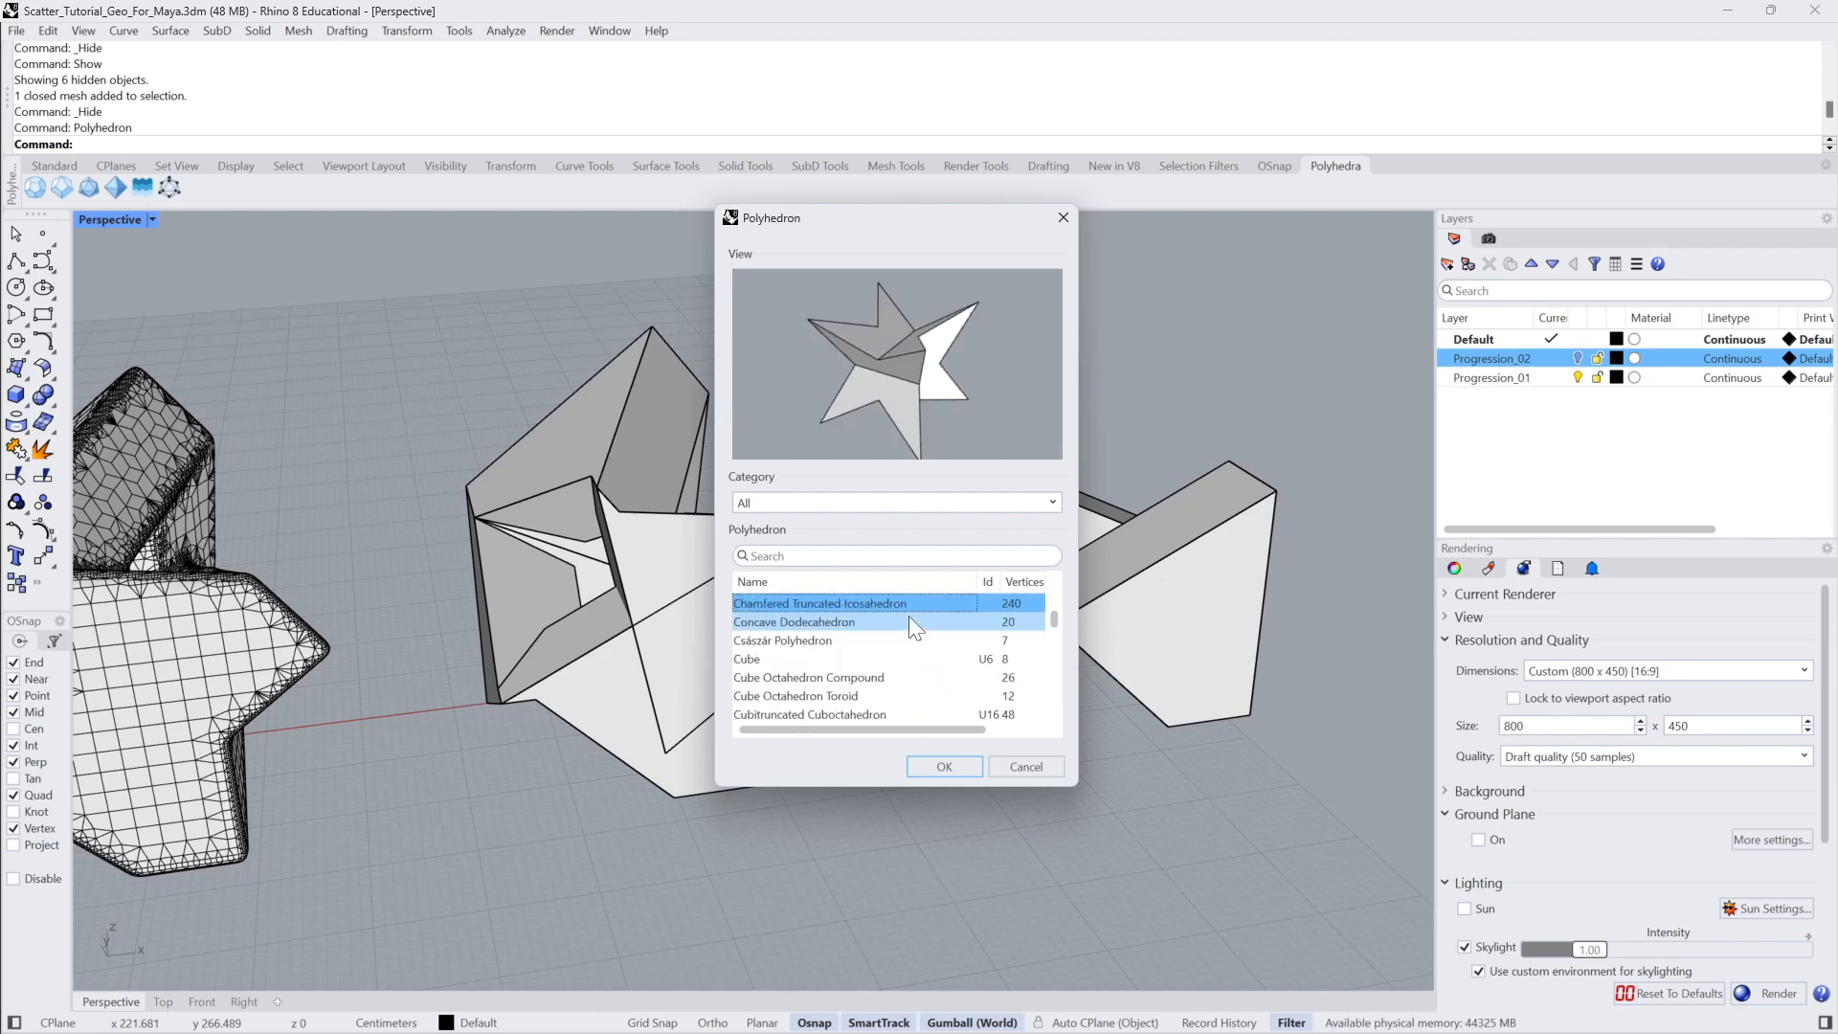
{"action": "key", "text": "Up"}
{"action": "key", "text": "Up"}
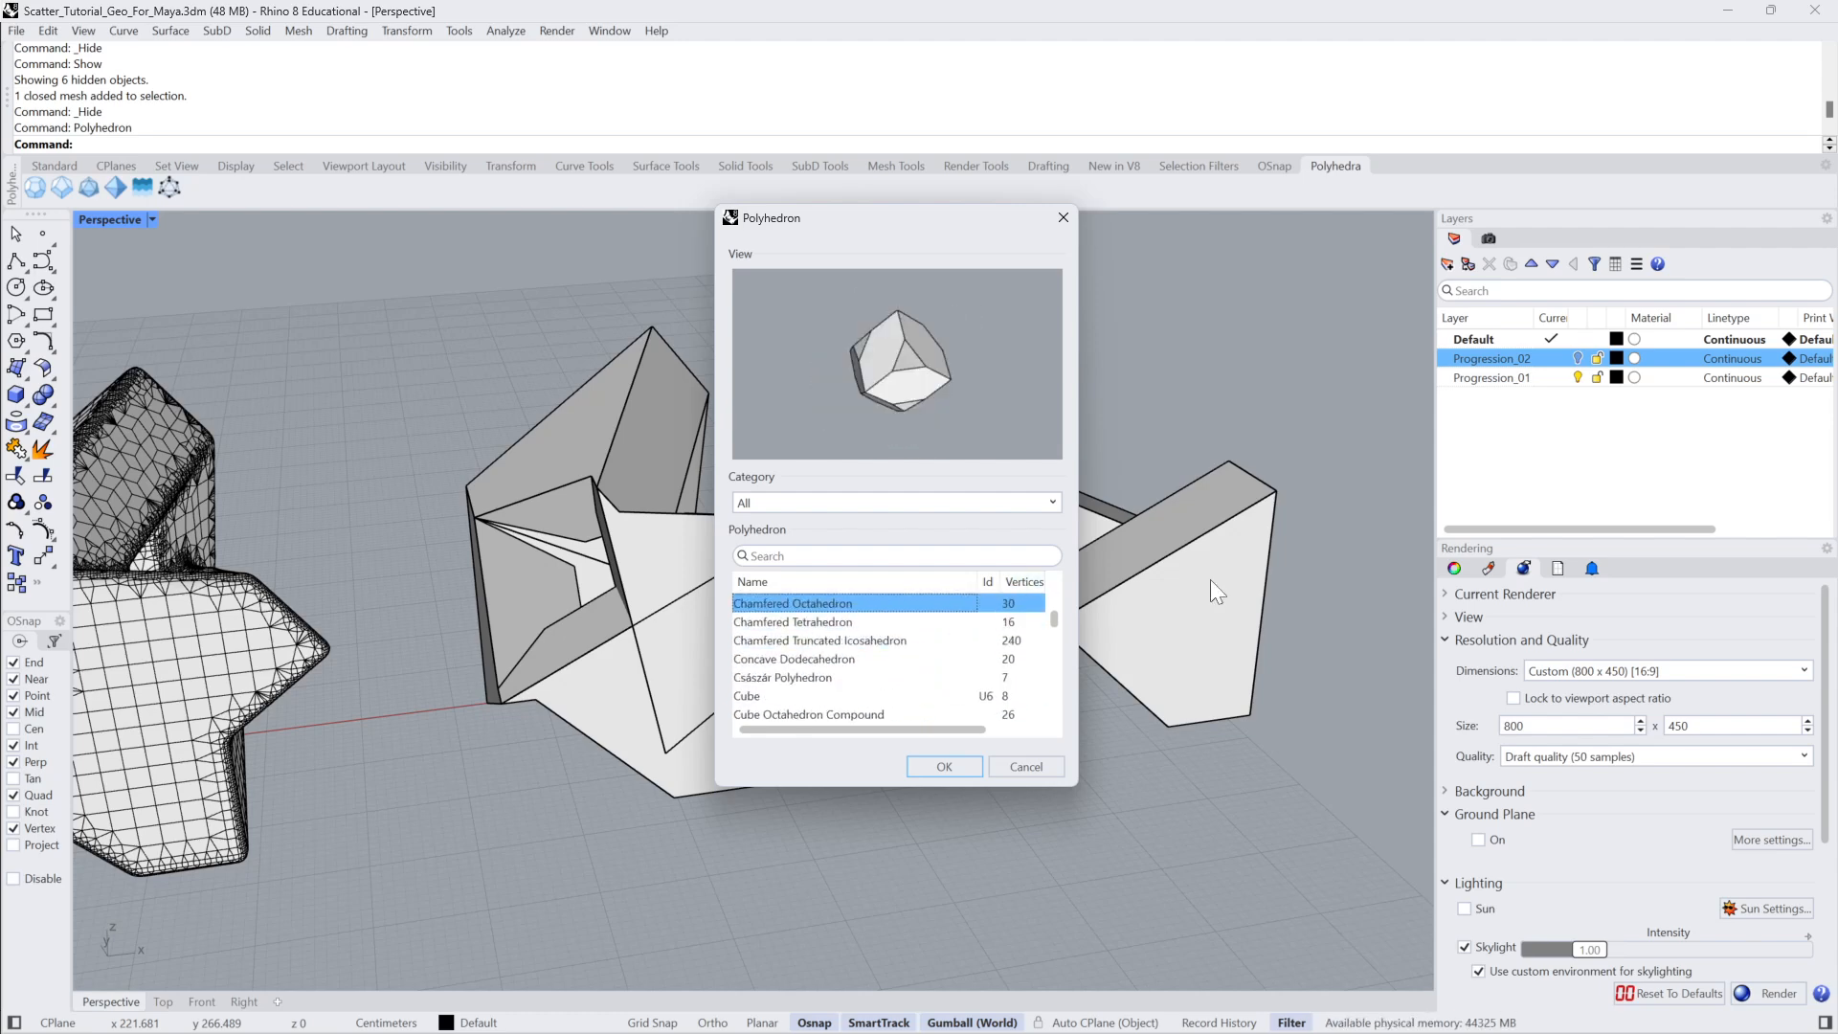
{"action": "left_click", "coordinate": [976, 767]}
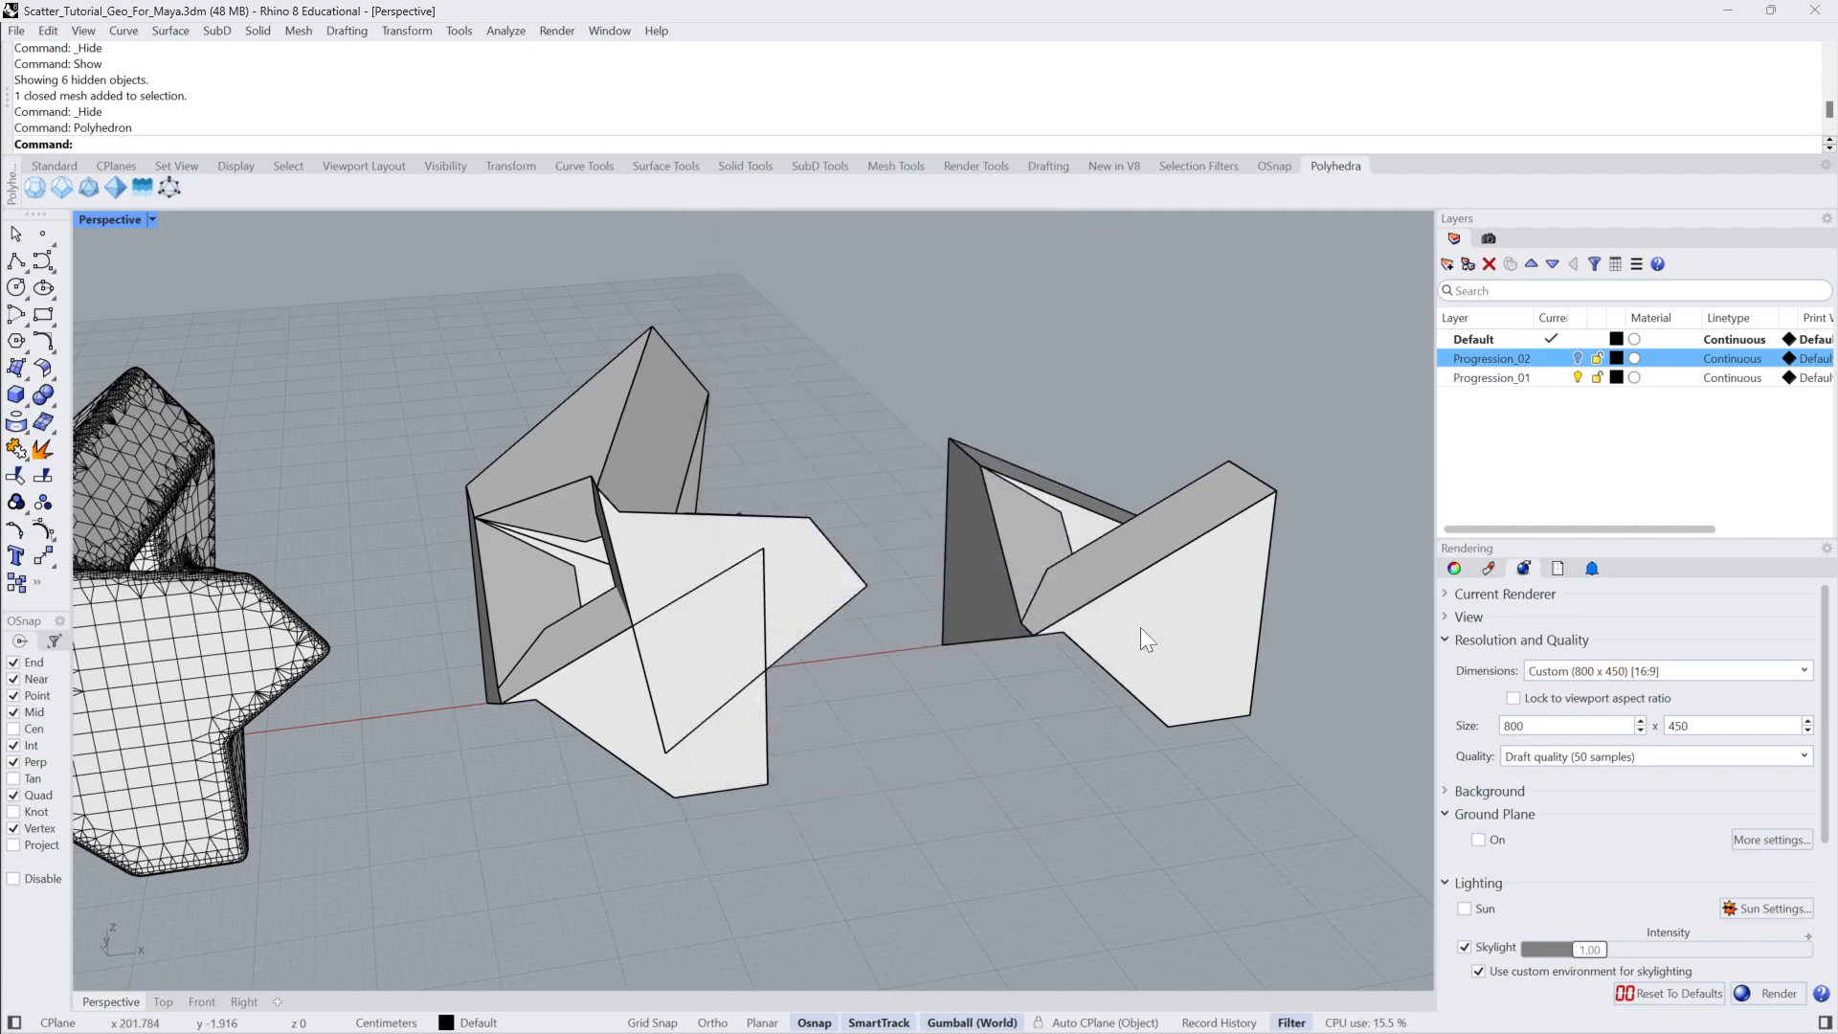
Check the name of the single polyhedral mesh at the end of the row in its object properties.
{"action": "left_click", "coordinate": [1455, 569]}
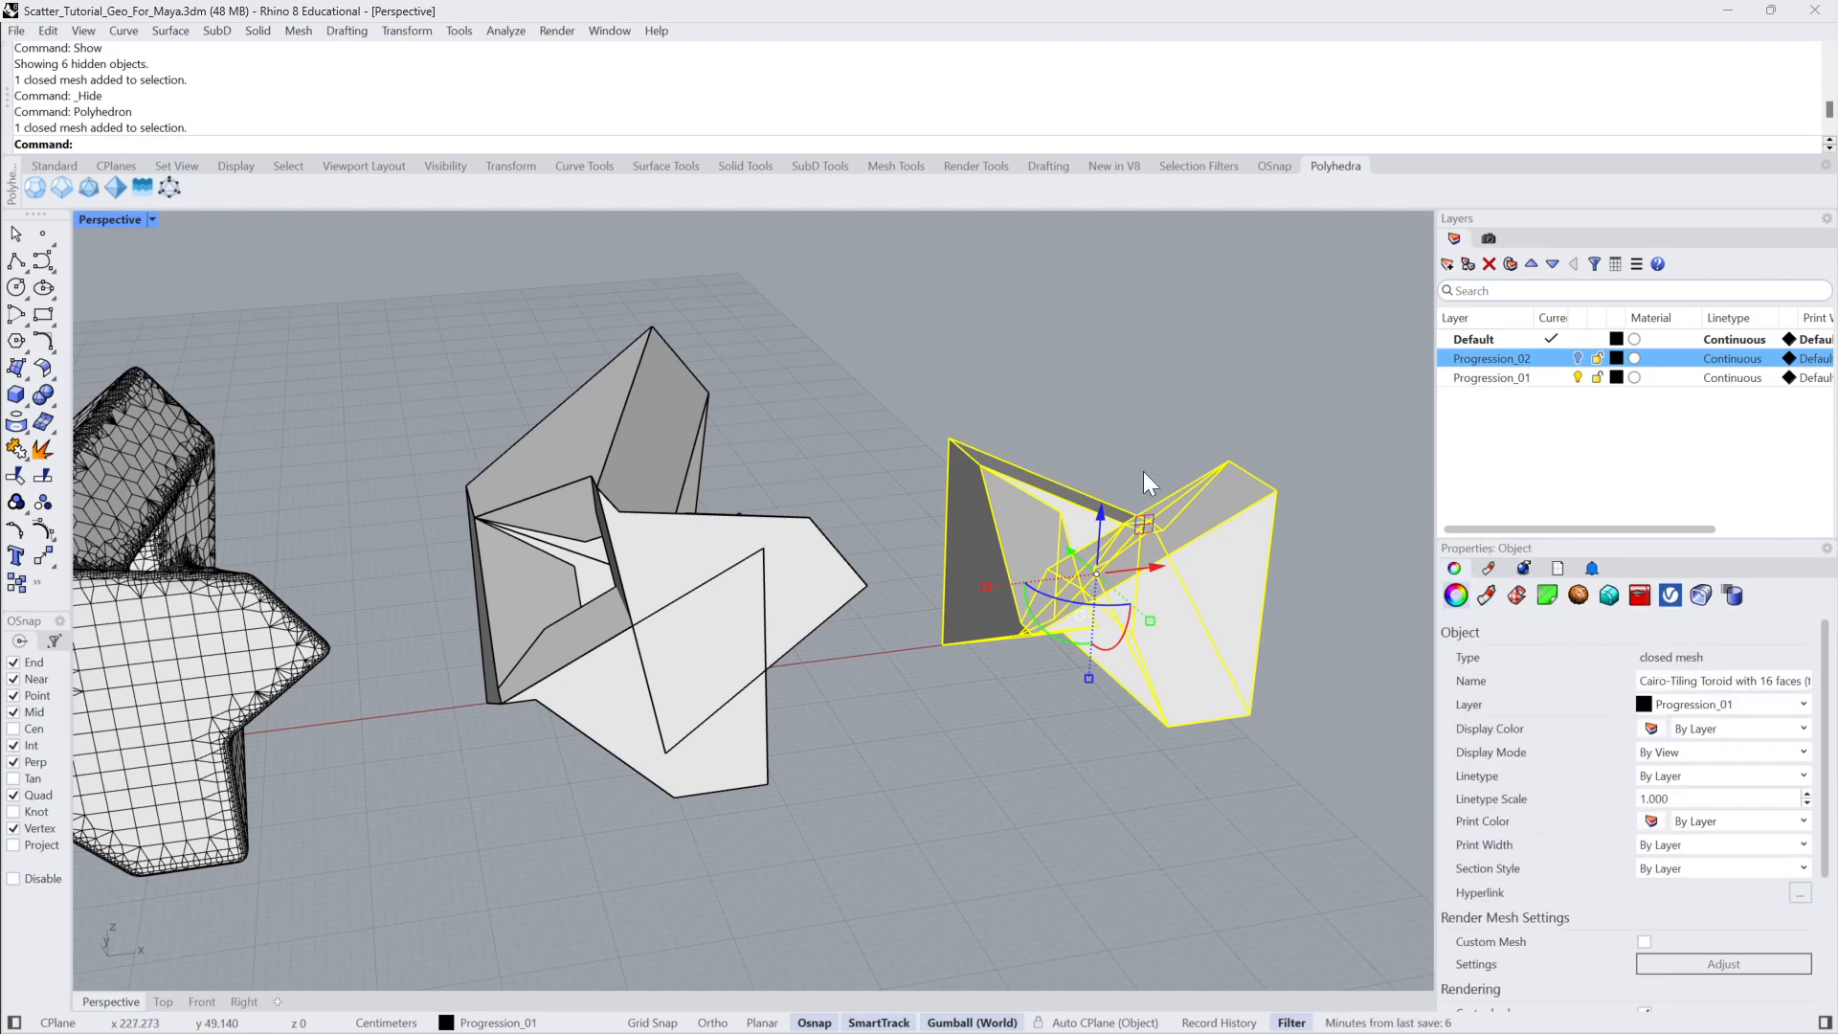
{"action": "left_click", "coordinate": [1142, 527]}
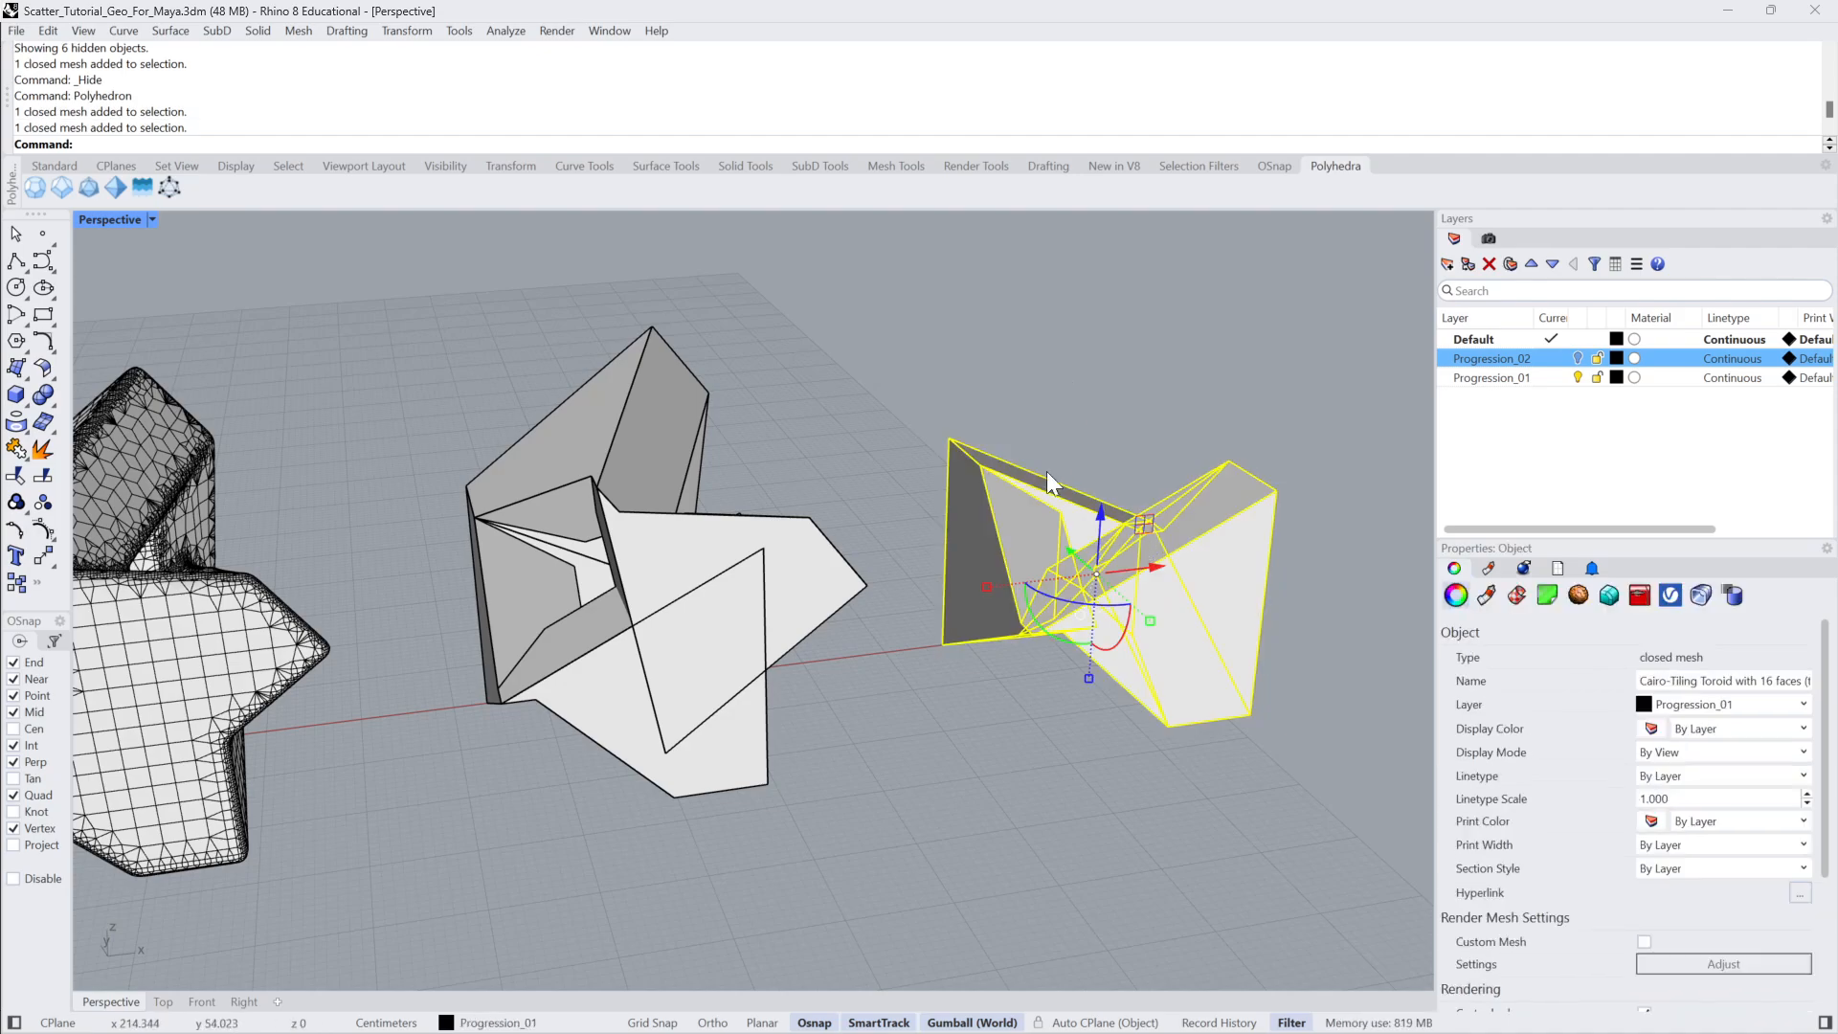
{"action": "scroll", "coordinate": [548, 501], "scroll_direction": "down", "scroll_amount": 2}
{"action": "right_click_drag", "start_coordinate": [512, 481], "coordinate": [739, 514], "text": "shift"}
{"action": "right_click_drag", "start_coordinate": [514, 584], "coordinate": [653, 636], "text": "shift"}
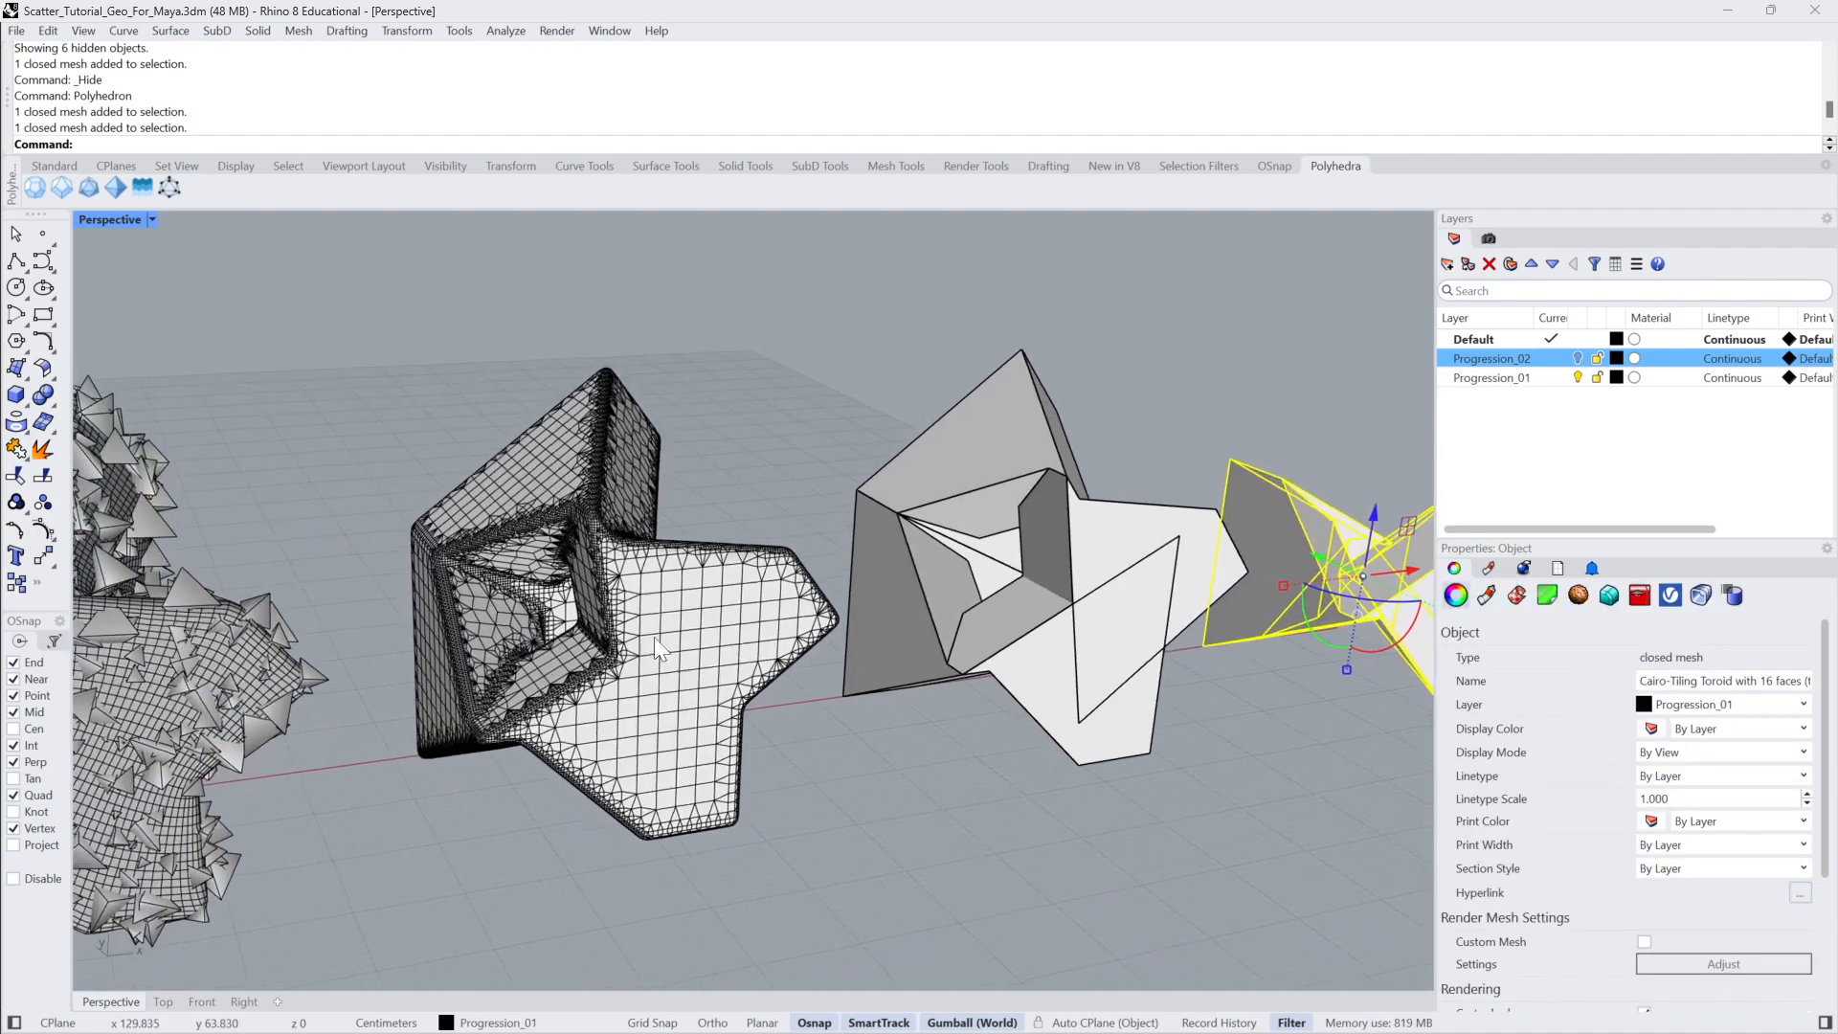
Inspect the meshes along the progression row, including the displaced base mesh beneath the scattered pyramids.
{"action": "left_click", "coordinate": [721, 576]}
{"action": "right_click_drag", "start_coordinate": [721, 577], "coordinate": [830, 457], "text": "shift"}
{"action": "scroll", "coordinate": [945, 376], "scroll_direction": "up", "scroll_amount": 3}
{"action": "left_click", "coordinate": [944, 375]}
{"action": "right_click_drag", "start_coordinate": [944, 375], "coordinate": [772, 553]}
{"action": "left_click", "coordinate": [772, 553]}
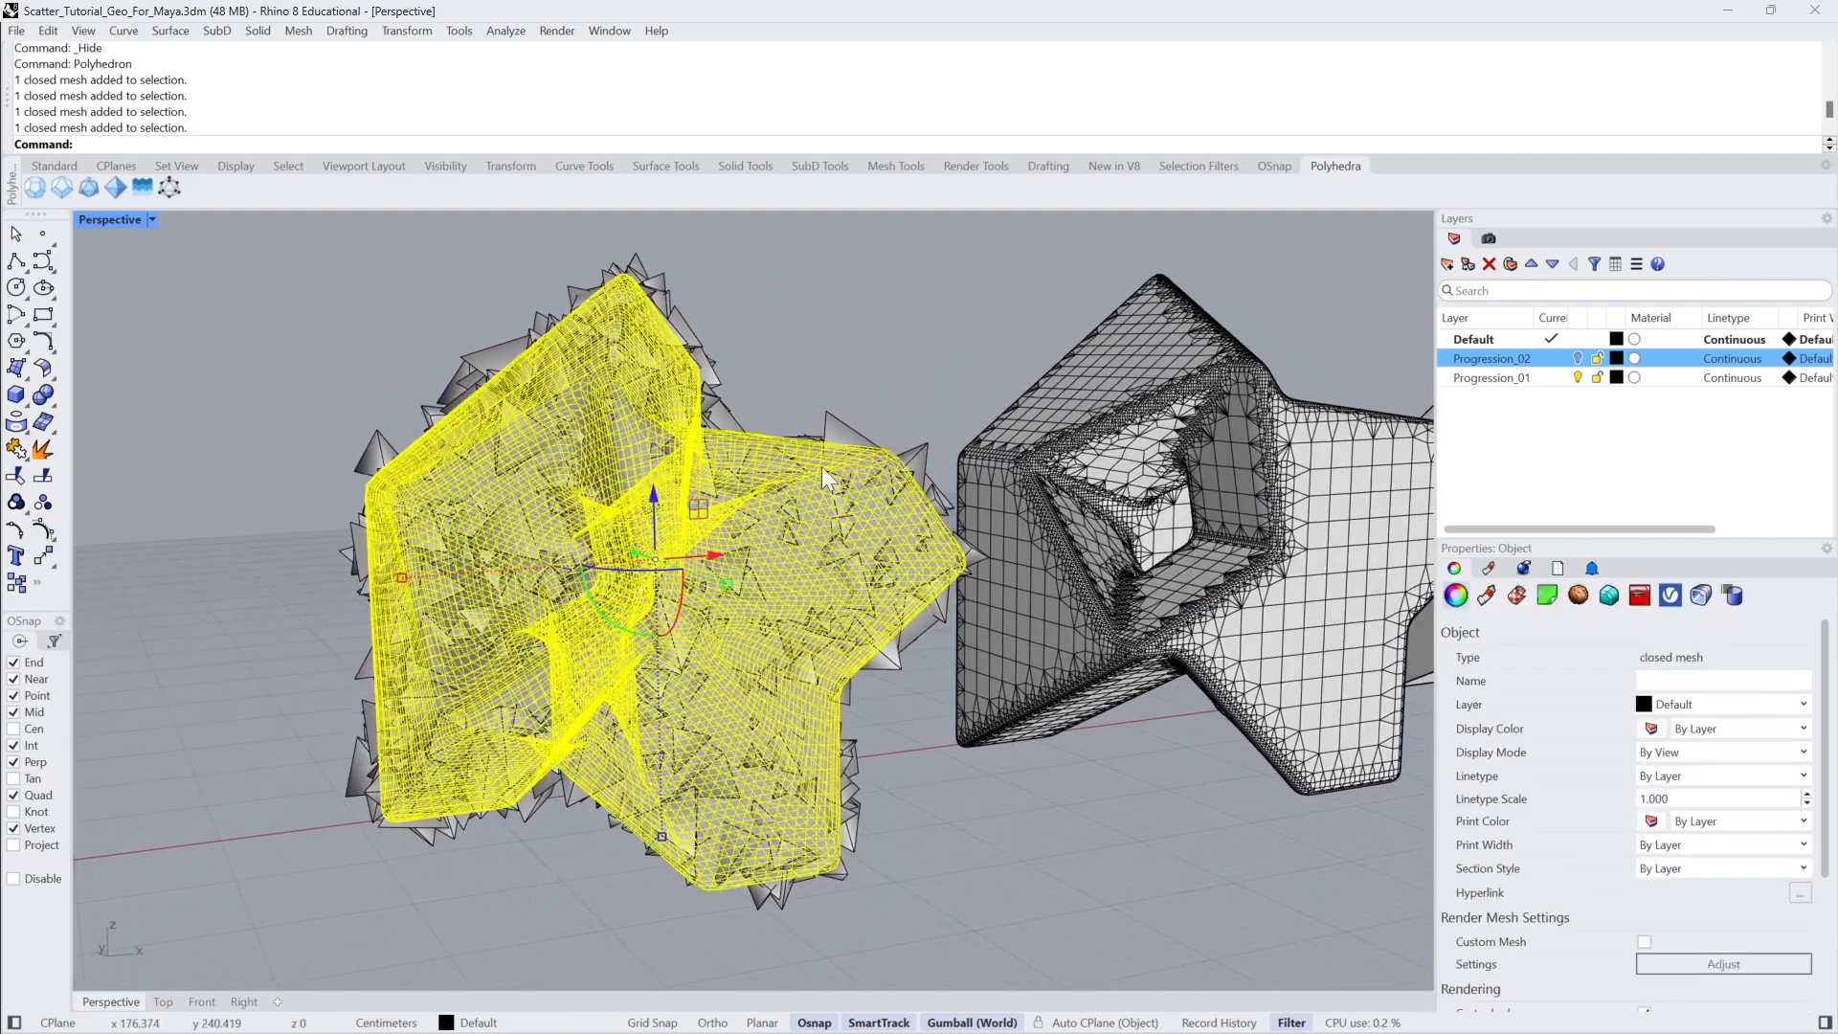
{"action": "left_click", "coordinate": [872, 376]}
{"action": "mouse_move", "coordinate": [871, 376]}
{"action": "right_mouse_down"}
{"action": "mouse_move", "coordinate": [887, 382]}
{"action": "mouse_move", "coordinate": [757, 389]}
{"action": "mouse_move", "coordinate": [858, 394]}
{"action": "right_mouse_up"}
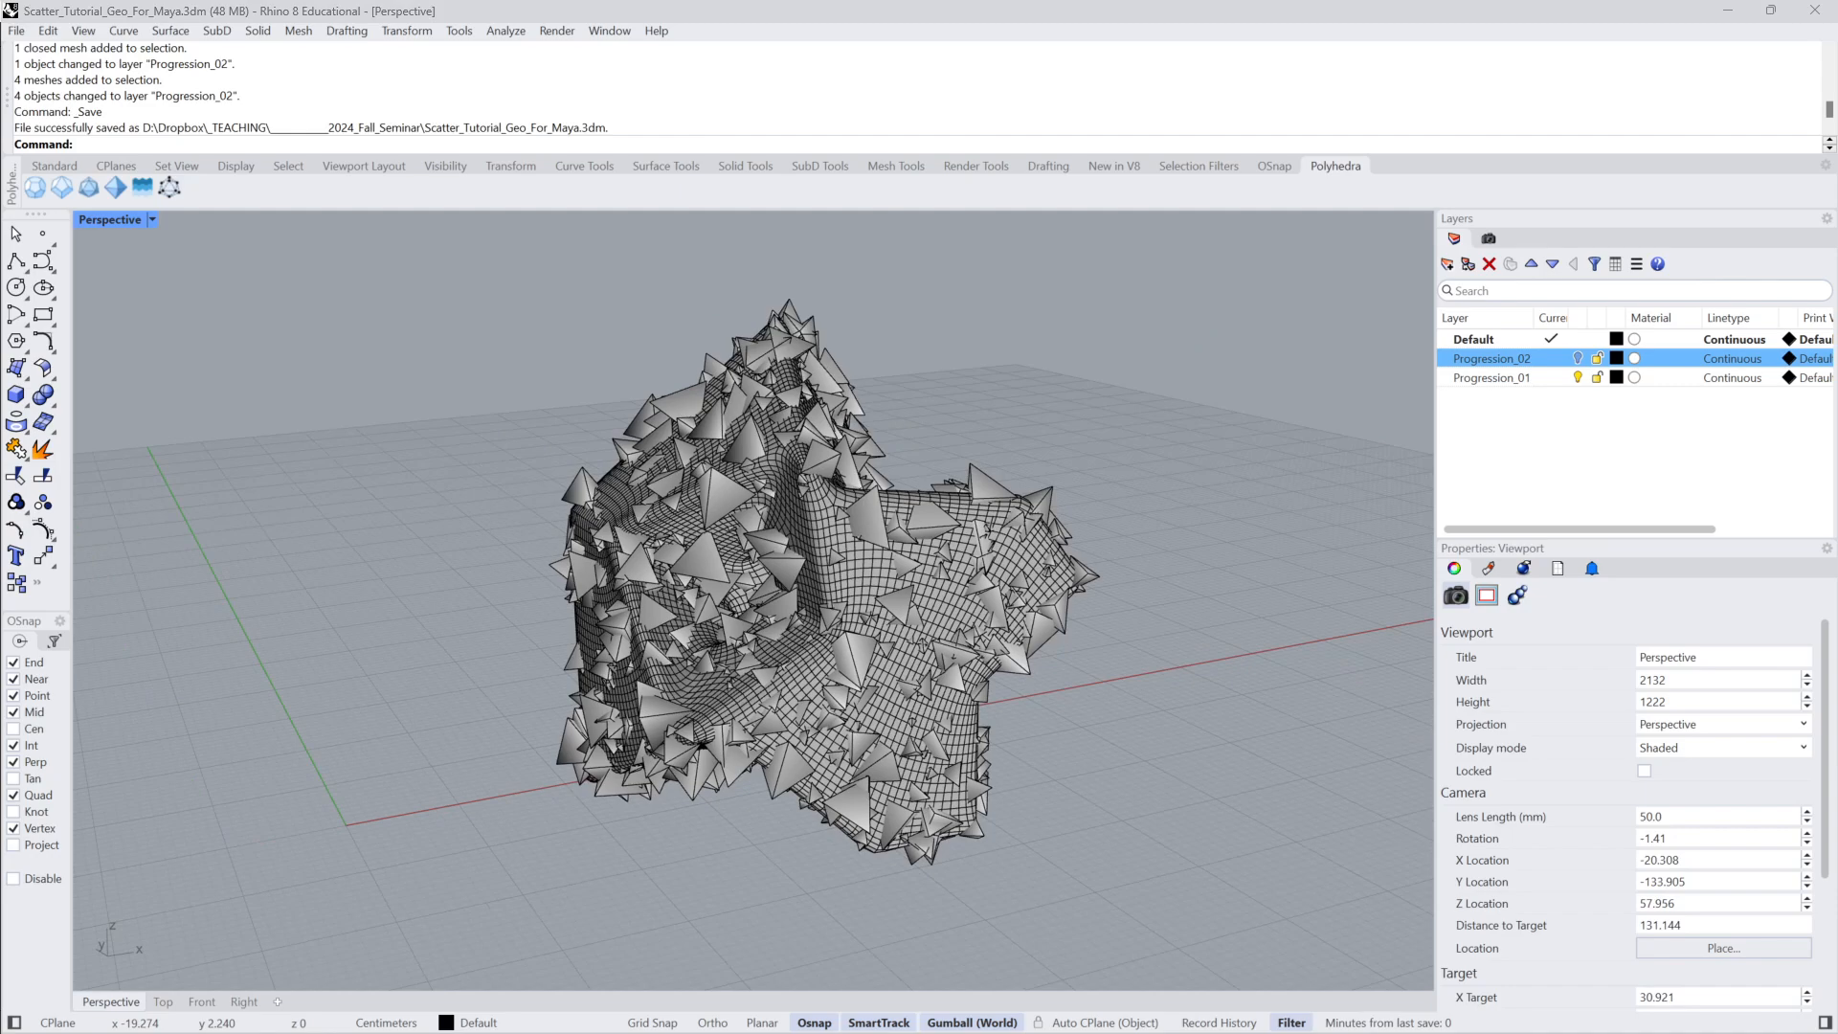
{"action": "left_click", "coordinate": [985, 473]}
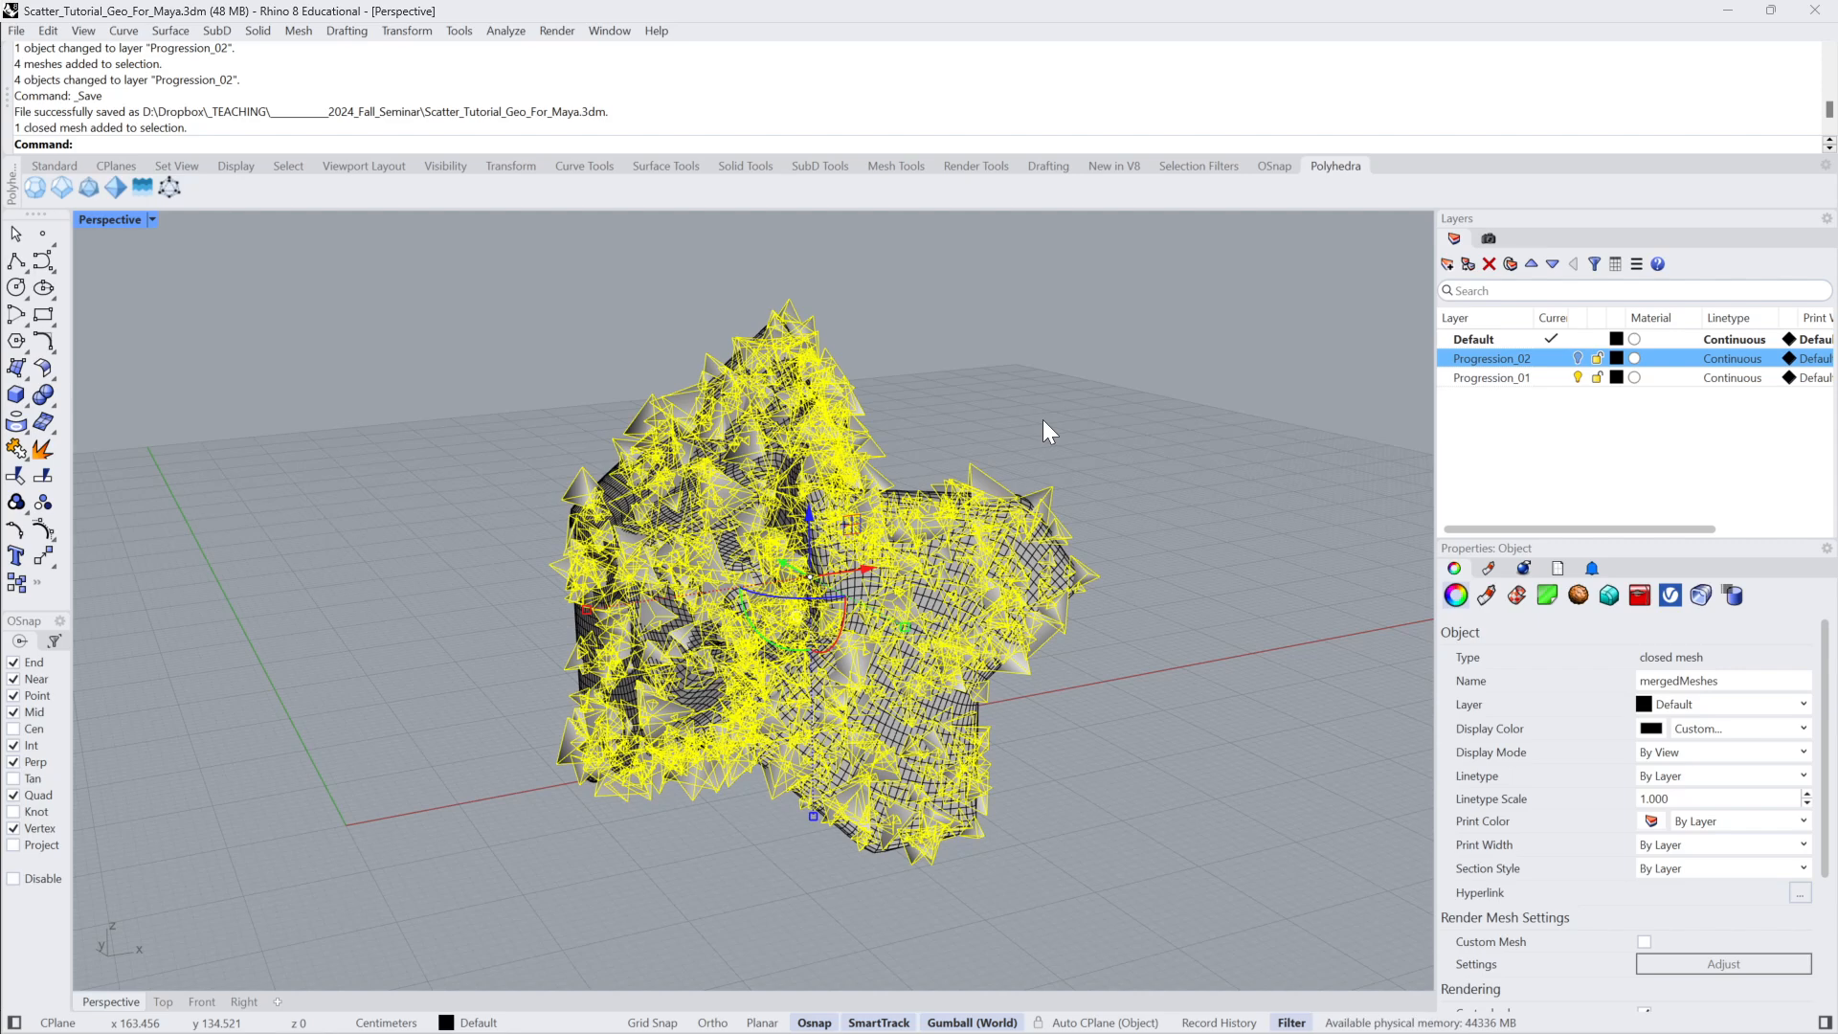
{"action": "type", "text": "shr"}
{"action": "key", "text": "Escape"}
{"action": "key", "text": "Escape"}
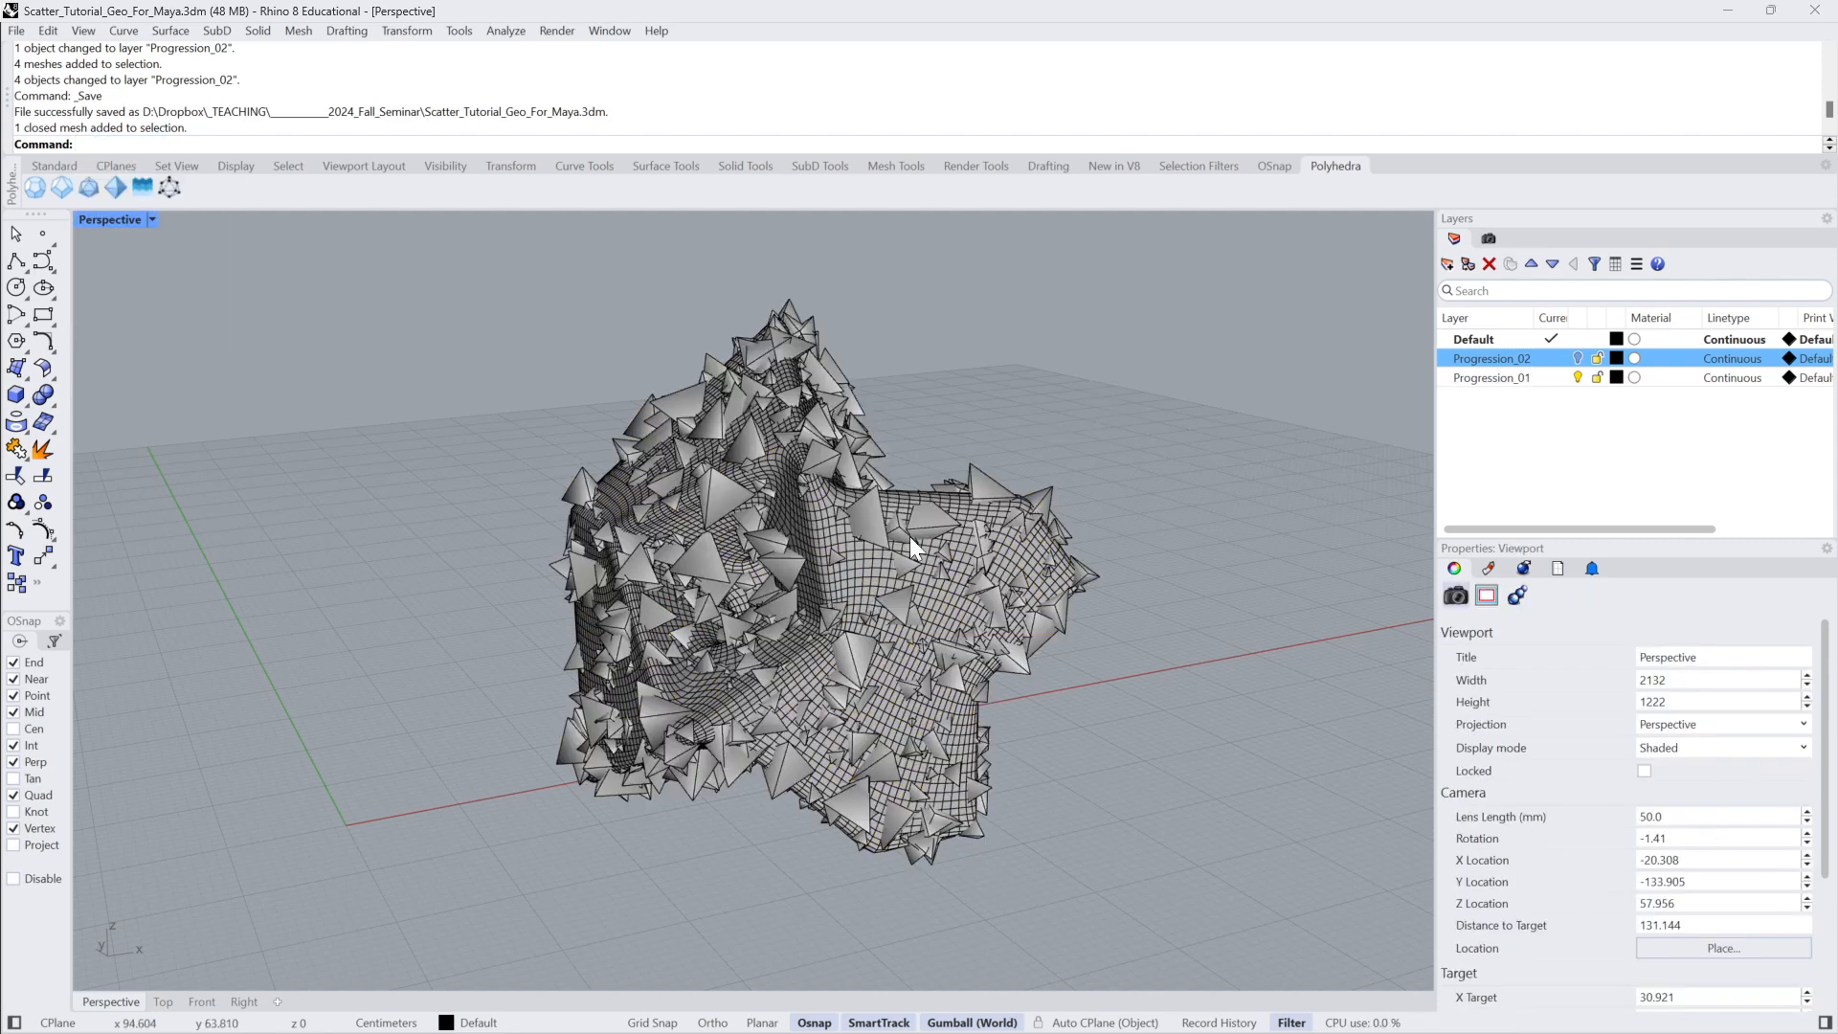
{"action": "left_click", "coordinate": [864, 576]}
{"action": "left_click", "coordinate": [943, 439]}
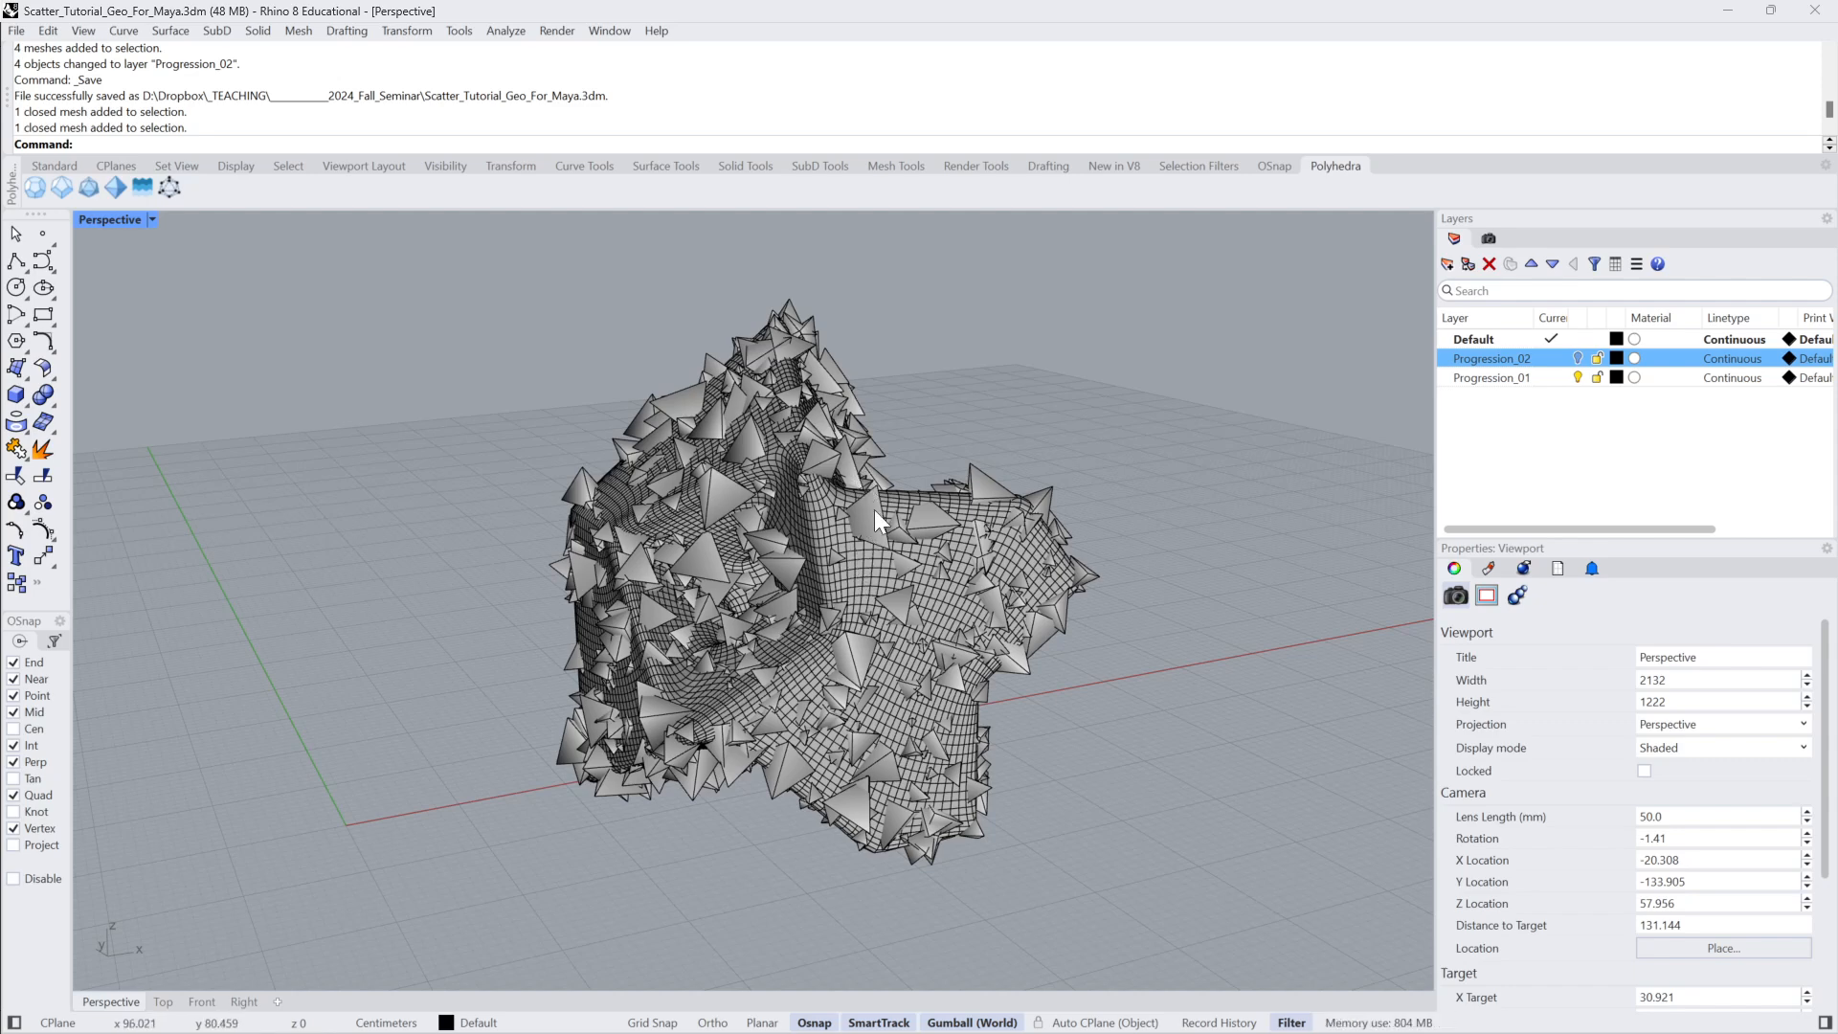
Start ShrinkWrap on the mergedMeshes scattered pyramids, with the preview on and the input objects hidden.
{"action": "left_click", "coordinate": [850, 389]}
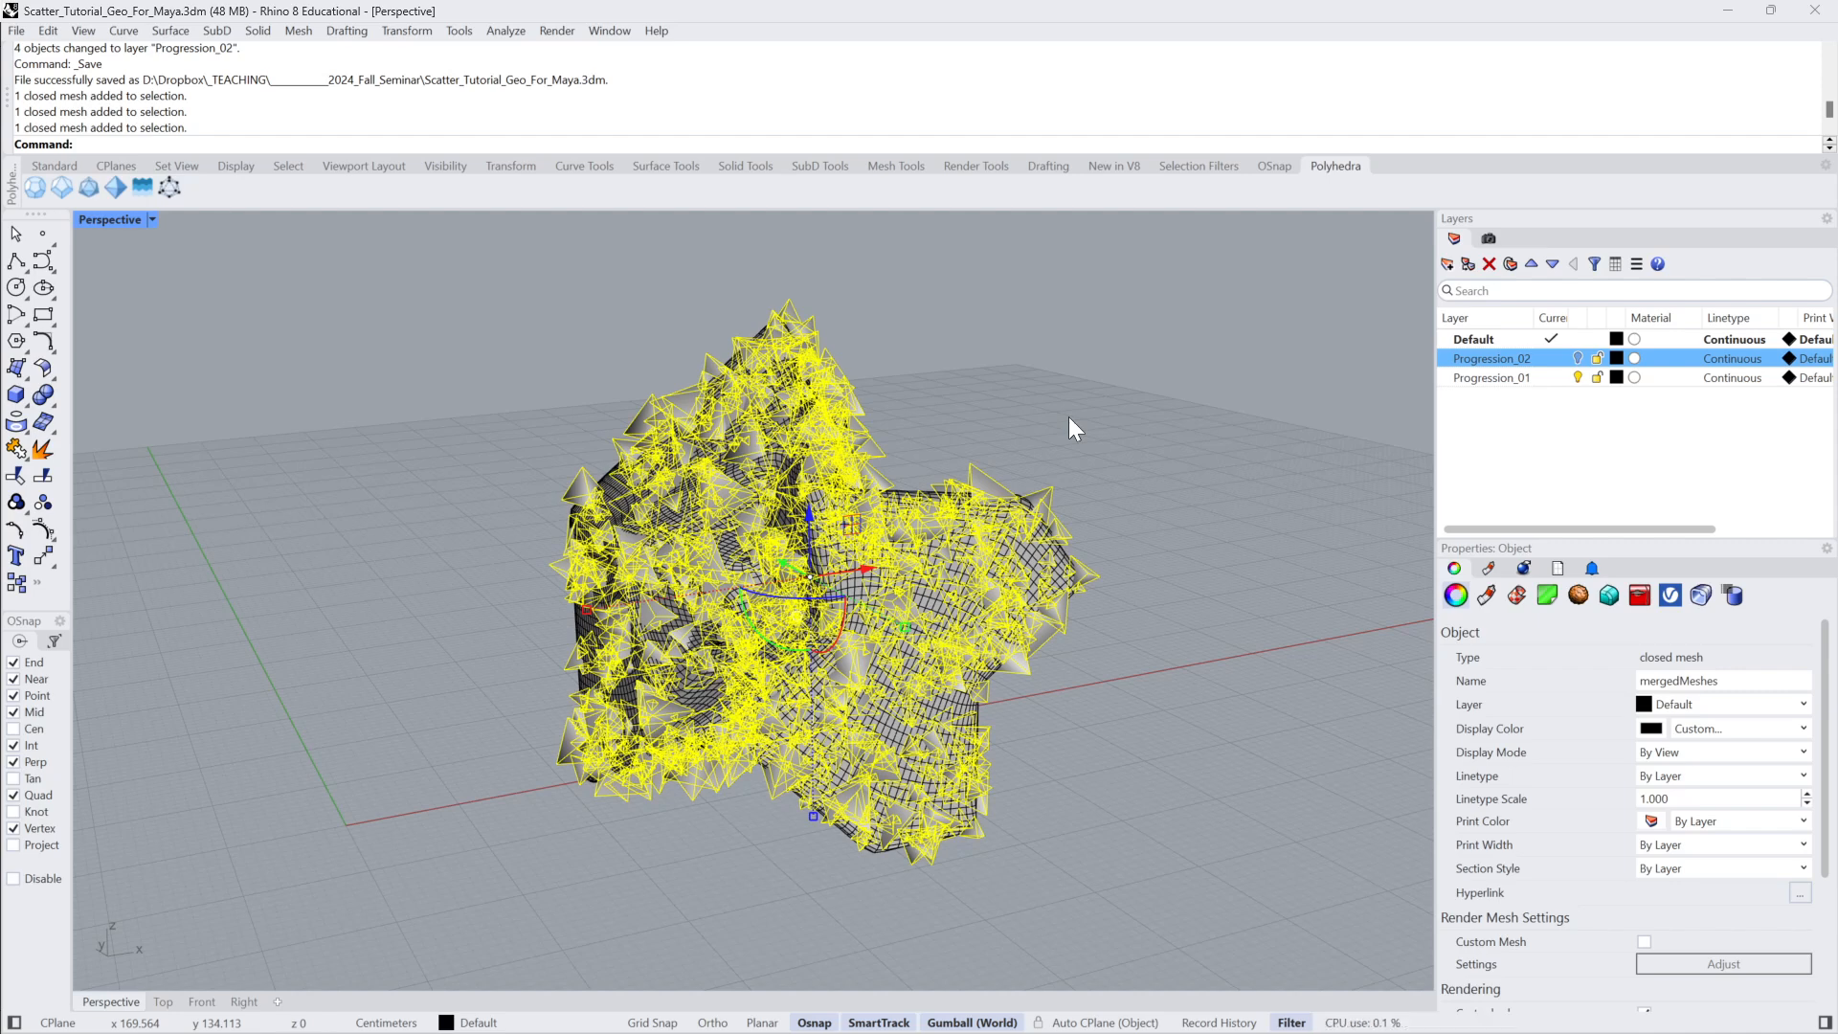
{"action": "type", "text": "hrink"}
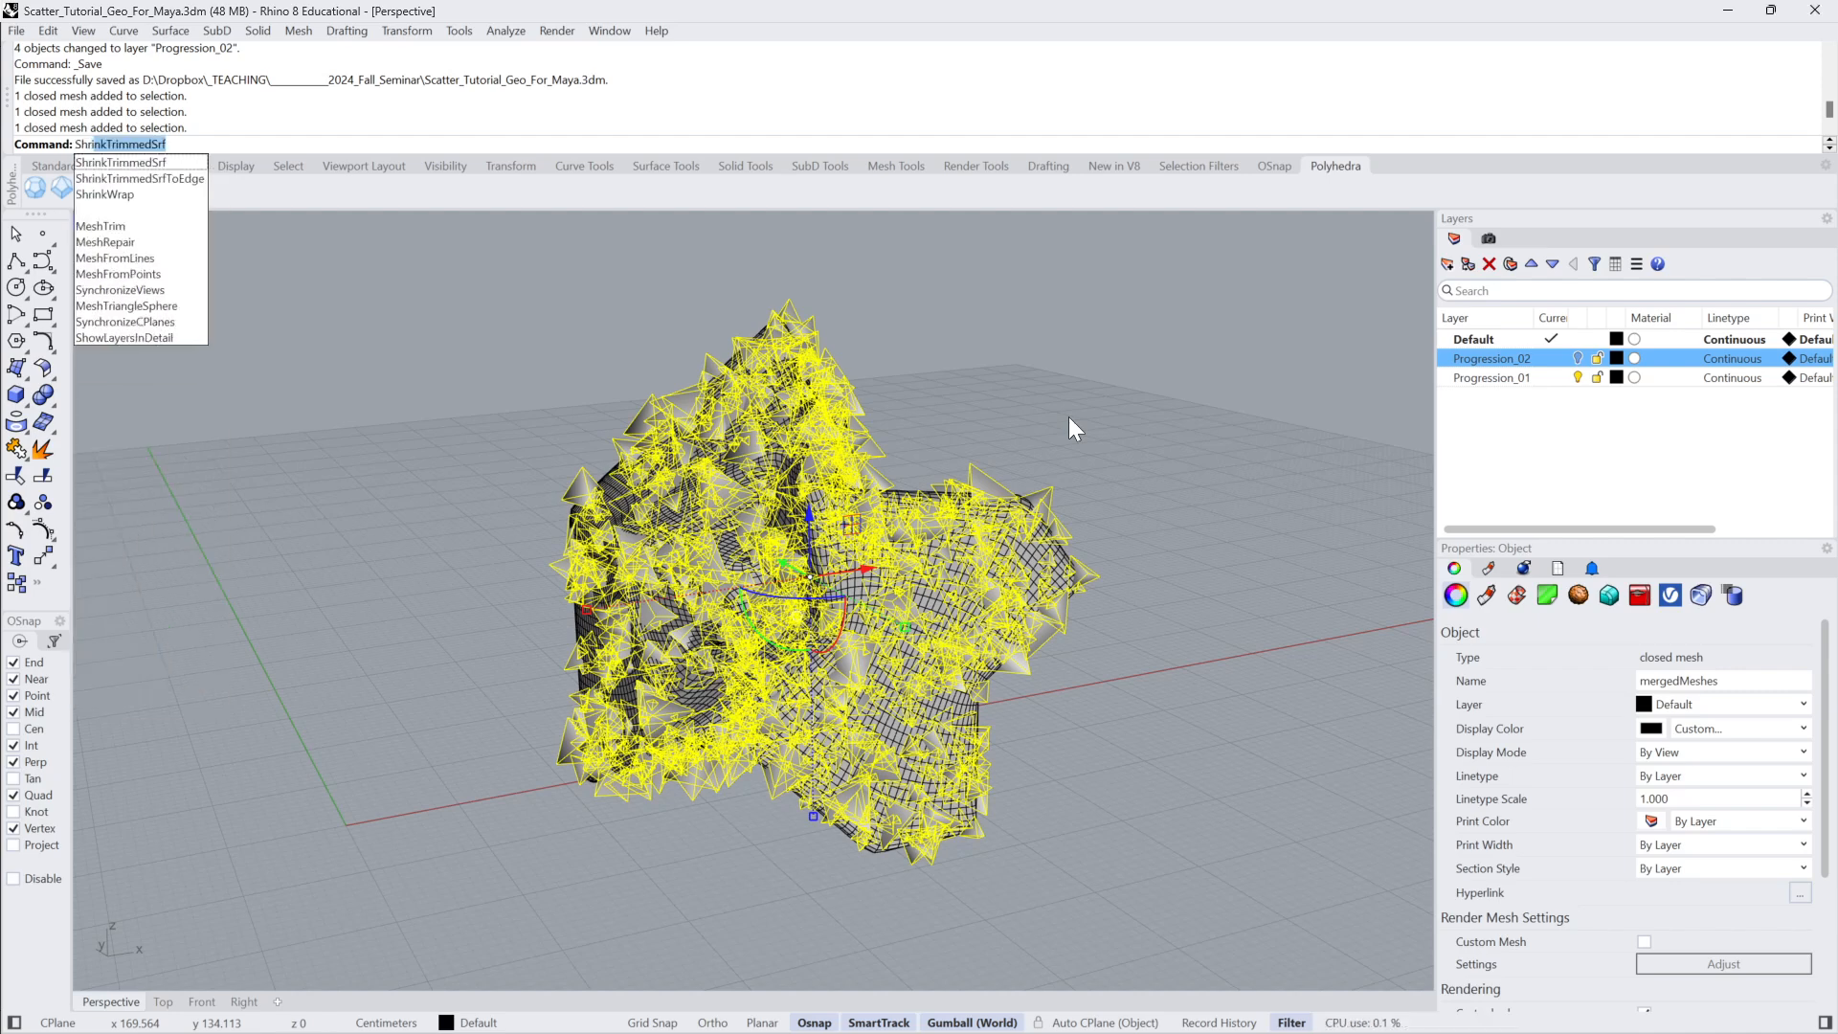
{"action": "type", "text": "Wrap"}
{"action": "key", "text": "Return"}
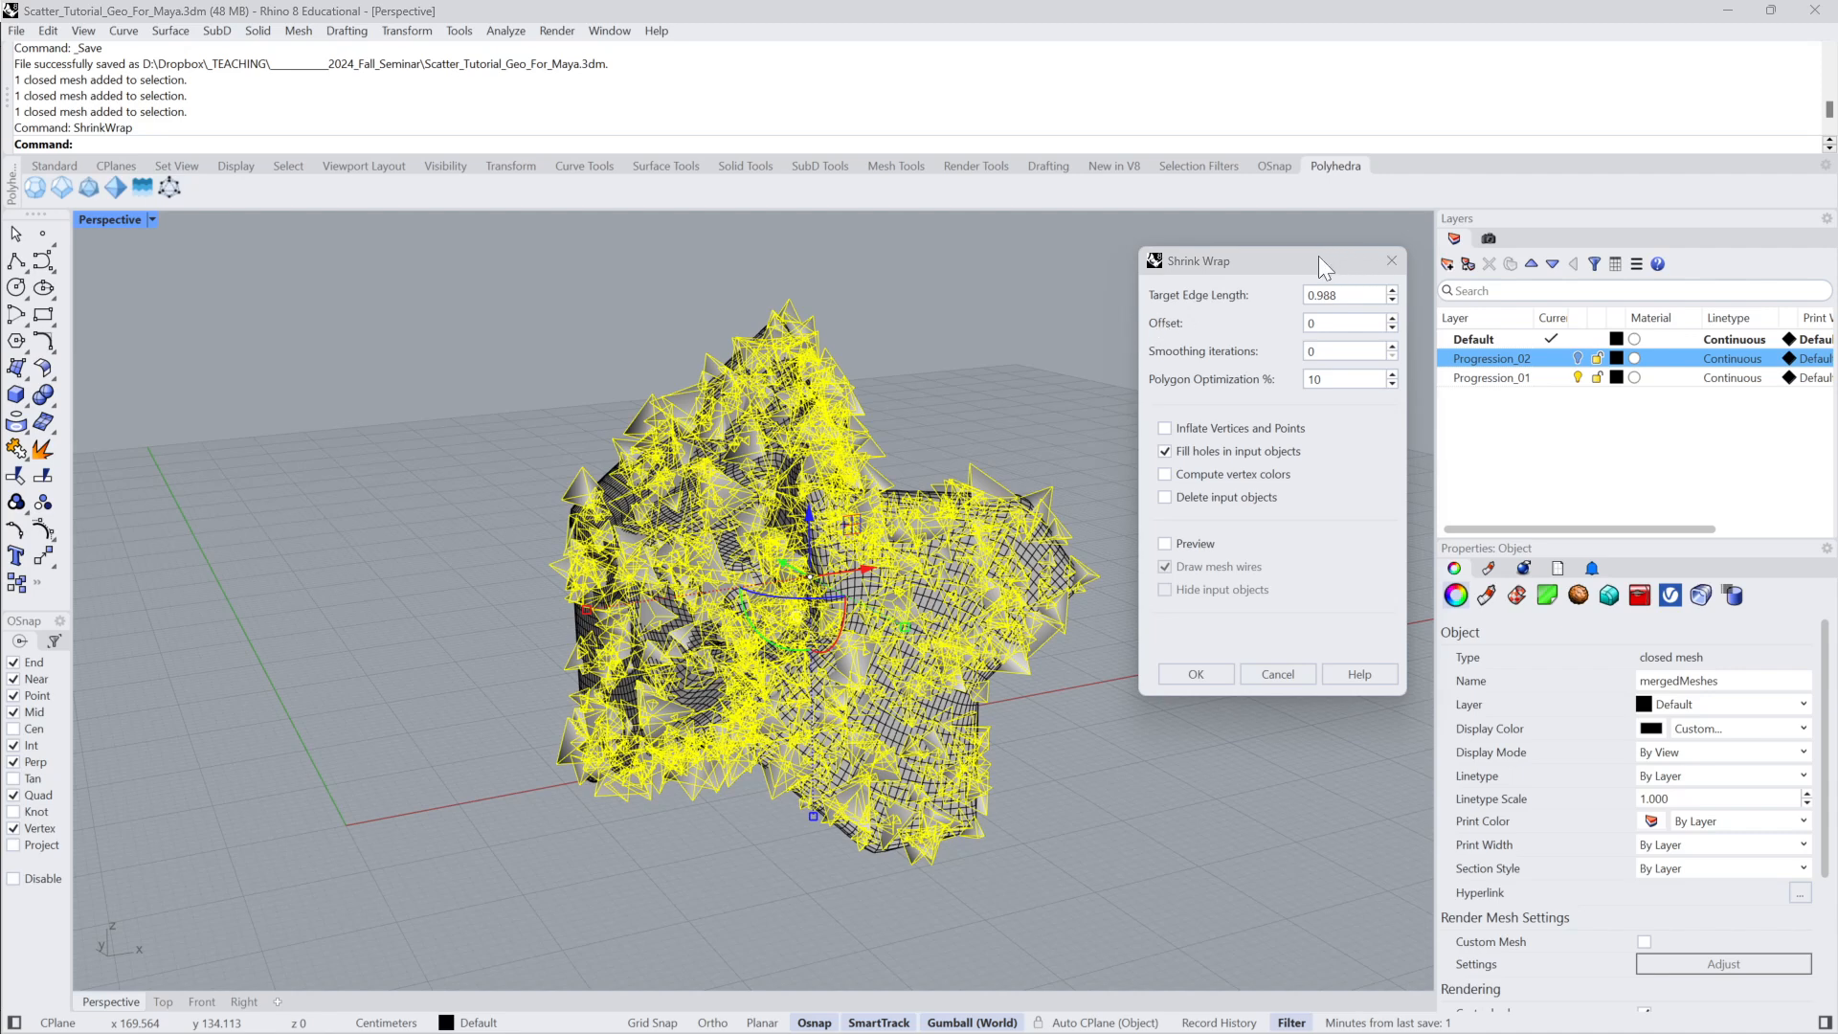
{"action": "left_click_drag", "start_coordinate": [1293, 253], "coordinate": [1296, 241]}
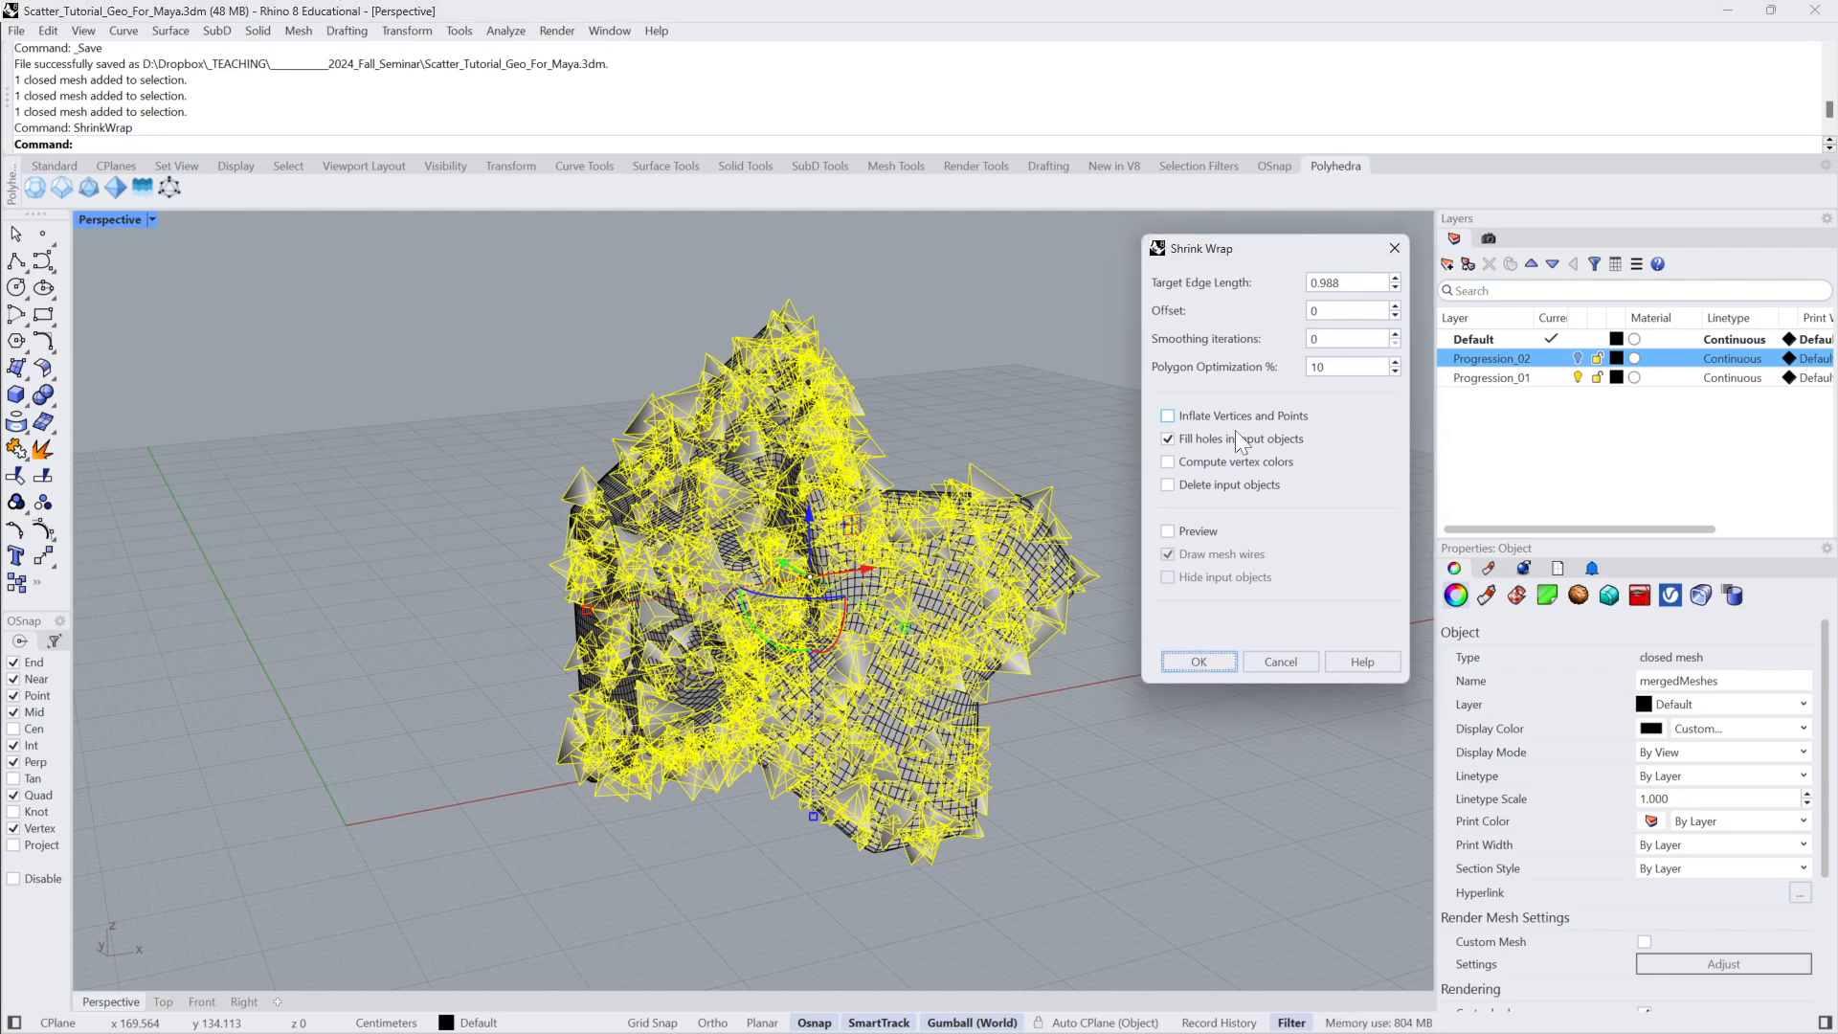
{"action": "left_click", "coordinate": [1168, 533]}
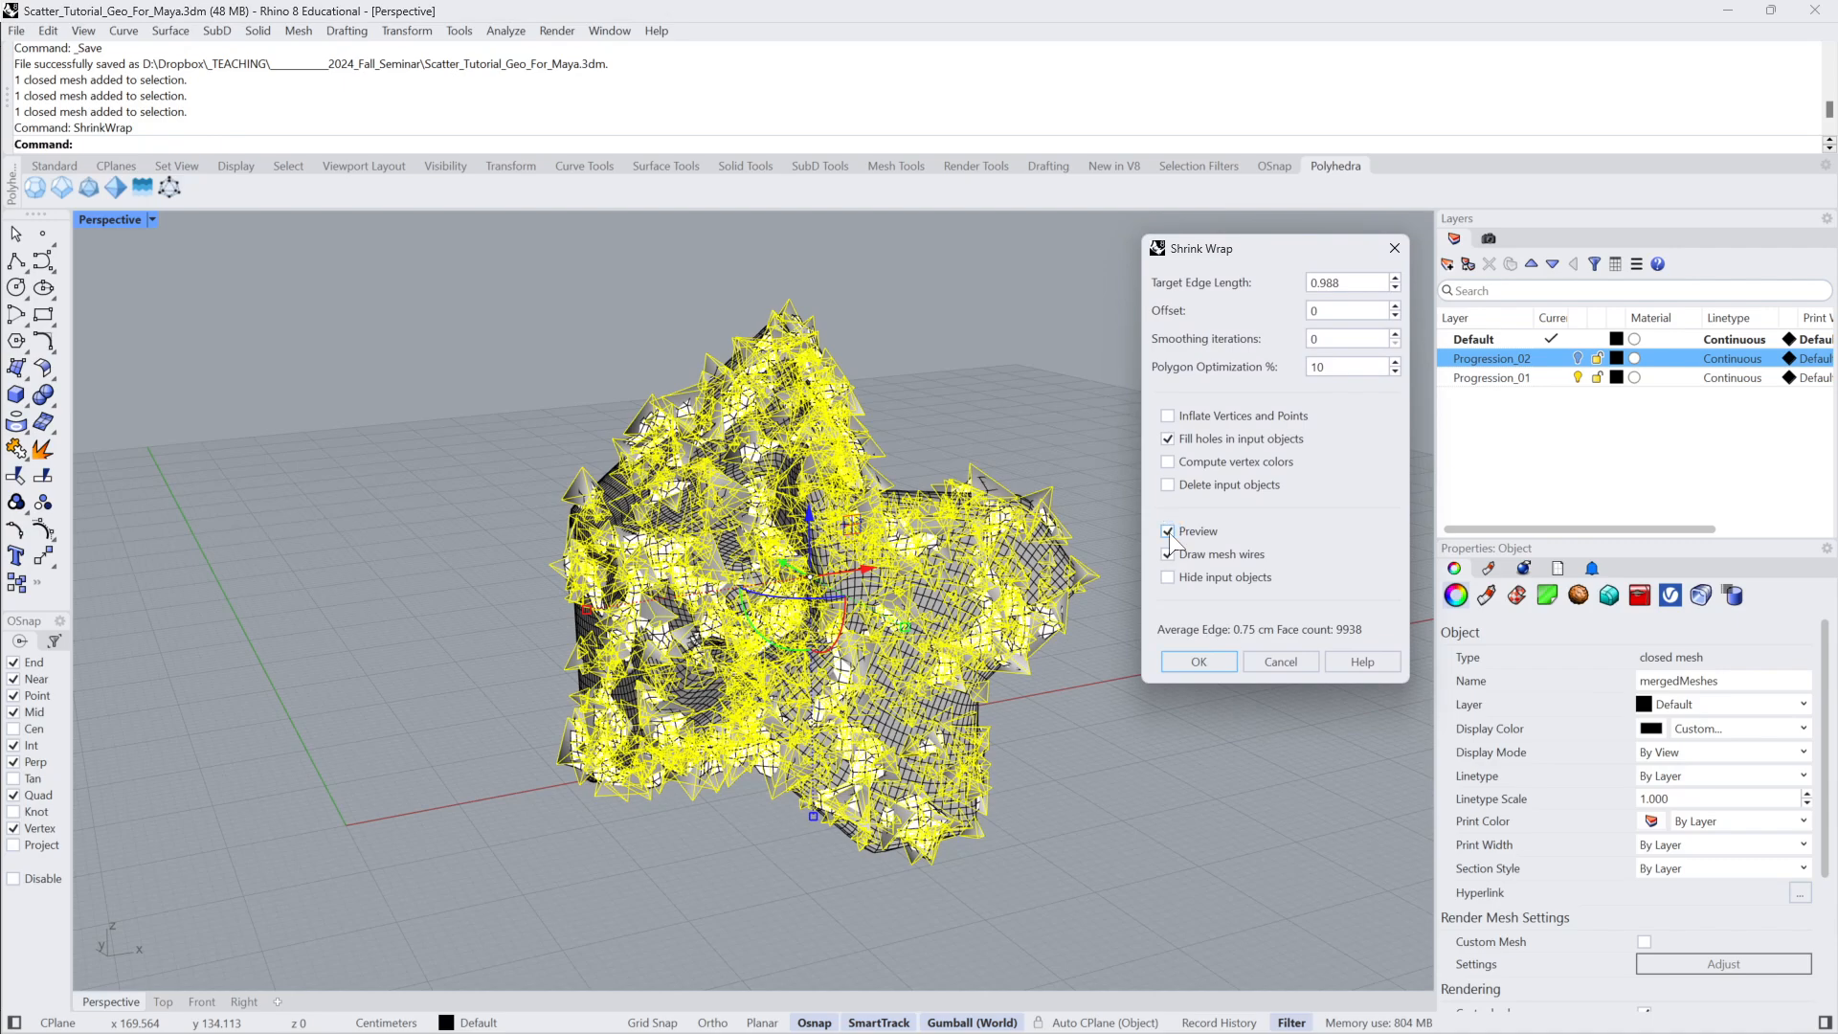
{"action": "left_click", "coordinate": [1168, 577]}
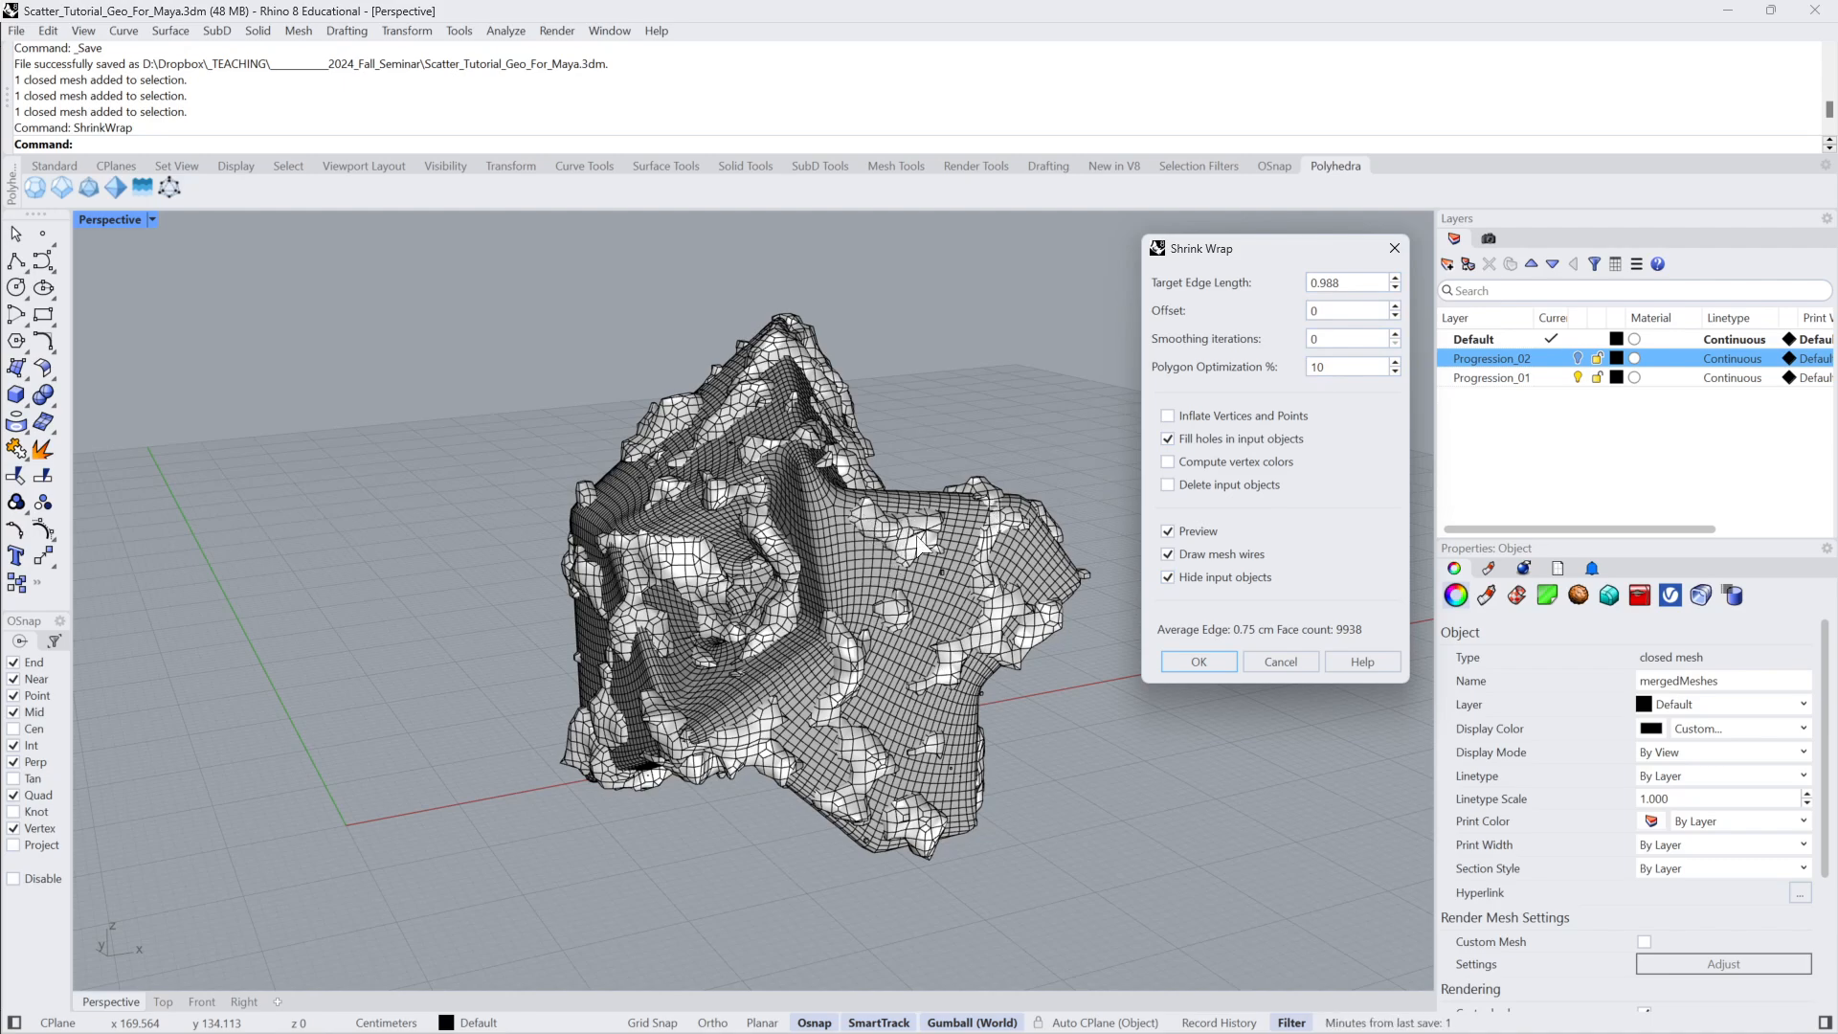
Try a target edge length of 0.2 and an offset of 0.5 for the shrink wrap.
{"action": "scroll", "coordinate": [984, 530], "scroll_direction": "up", "scroll_amount": 5}
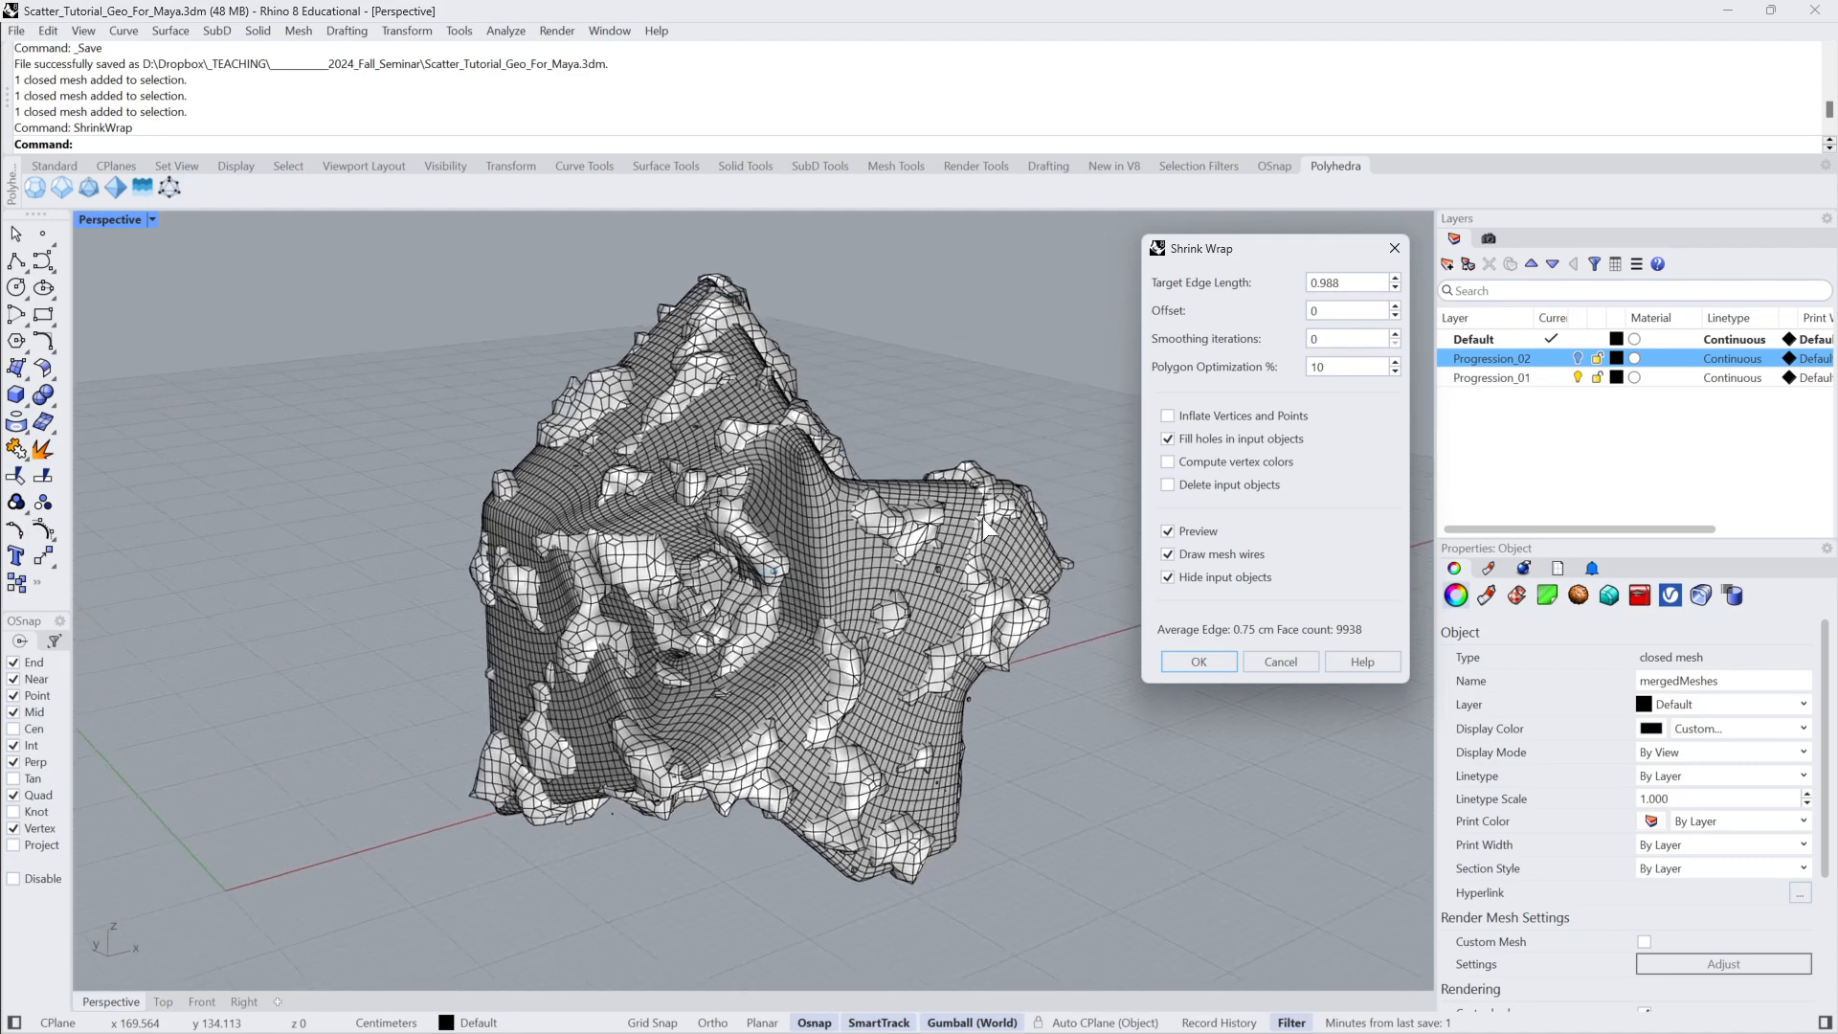
{"action": "scroll", "coordinate": [983, 525], "scroll_direction": "up", "scroll_amount": 1}
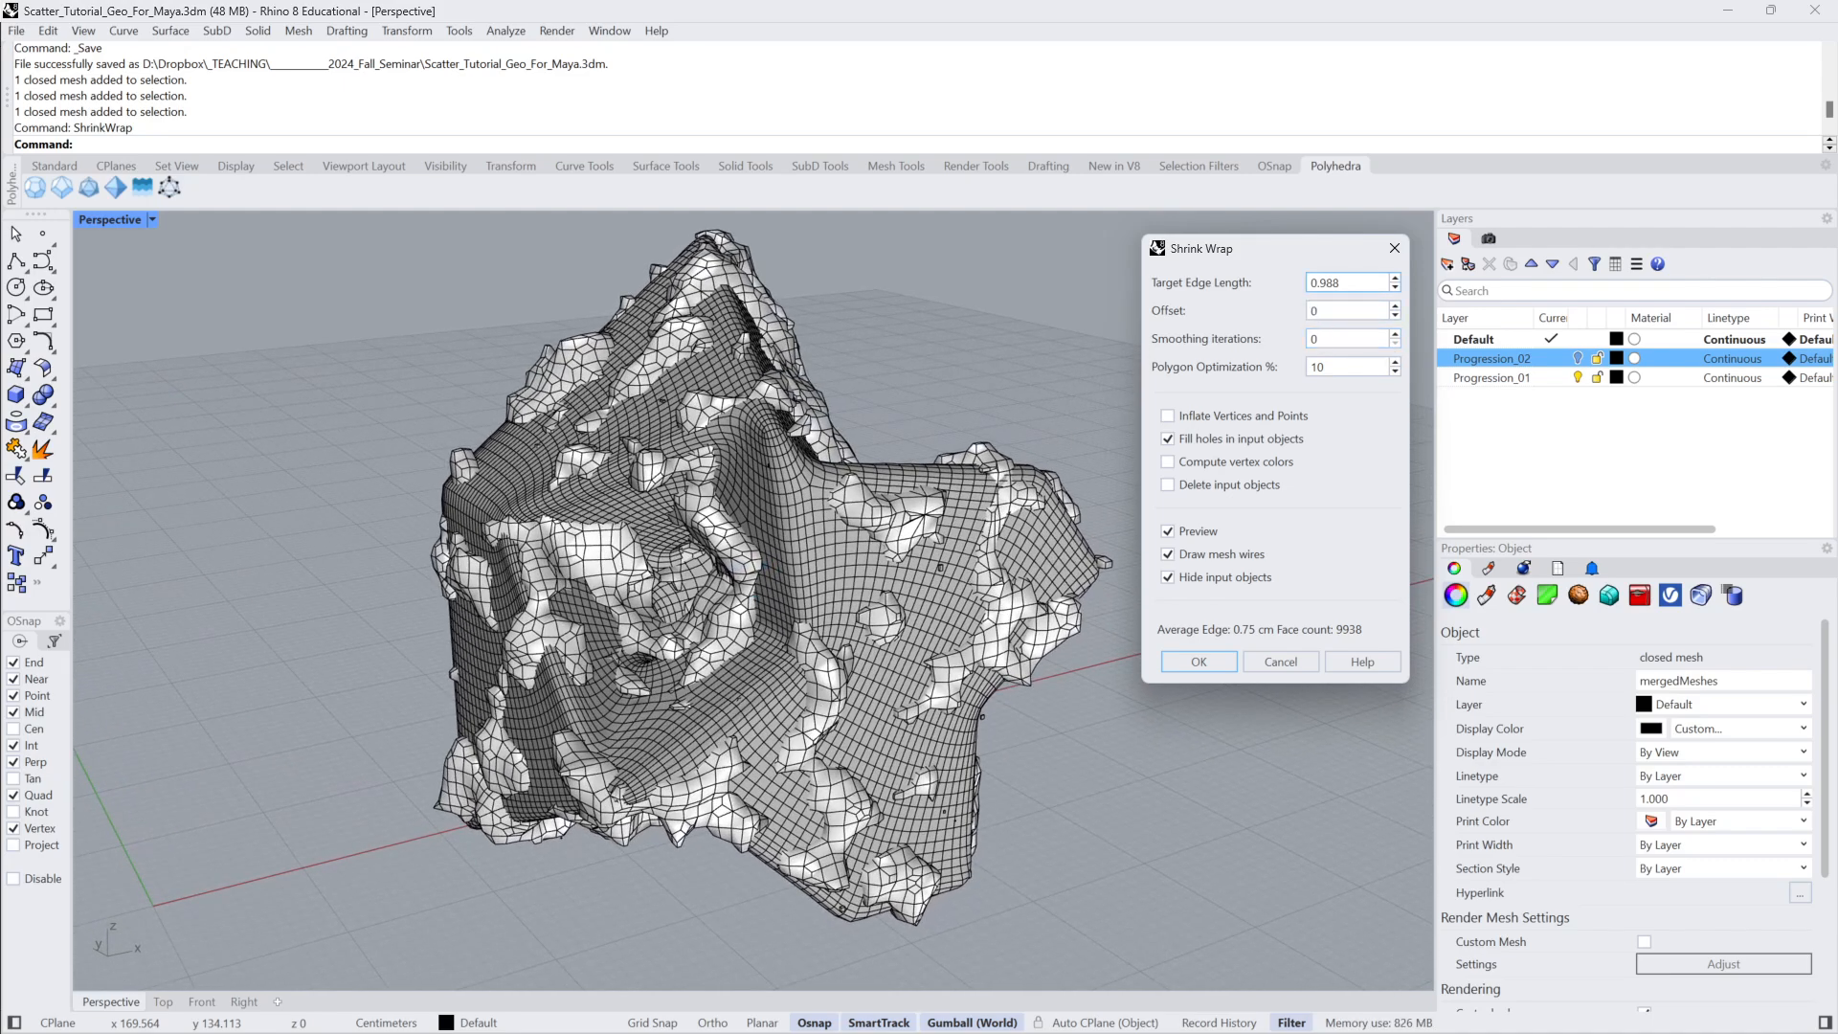
{"action": "double_click", "coordinate": [1316, 289]}
{"action": "type", "text": ".2"}
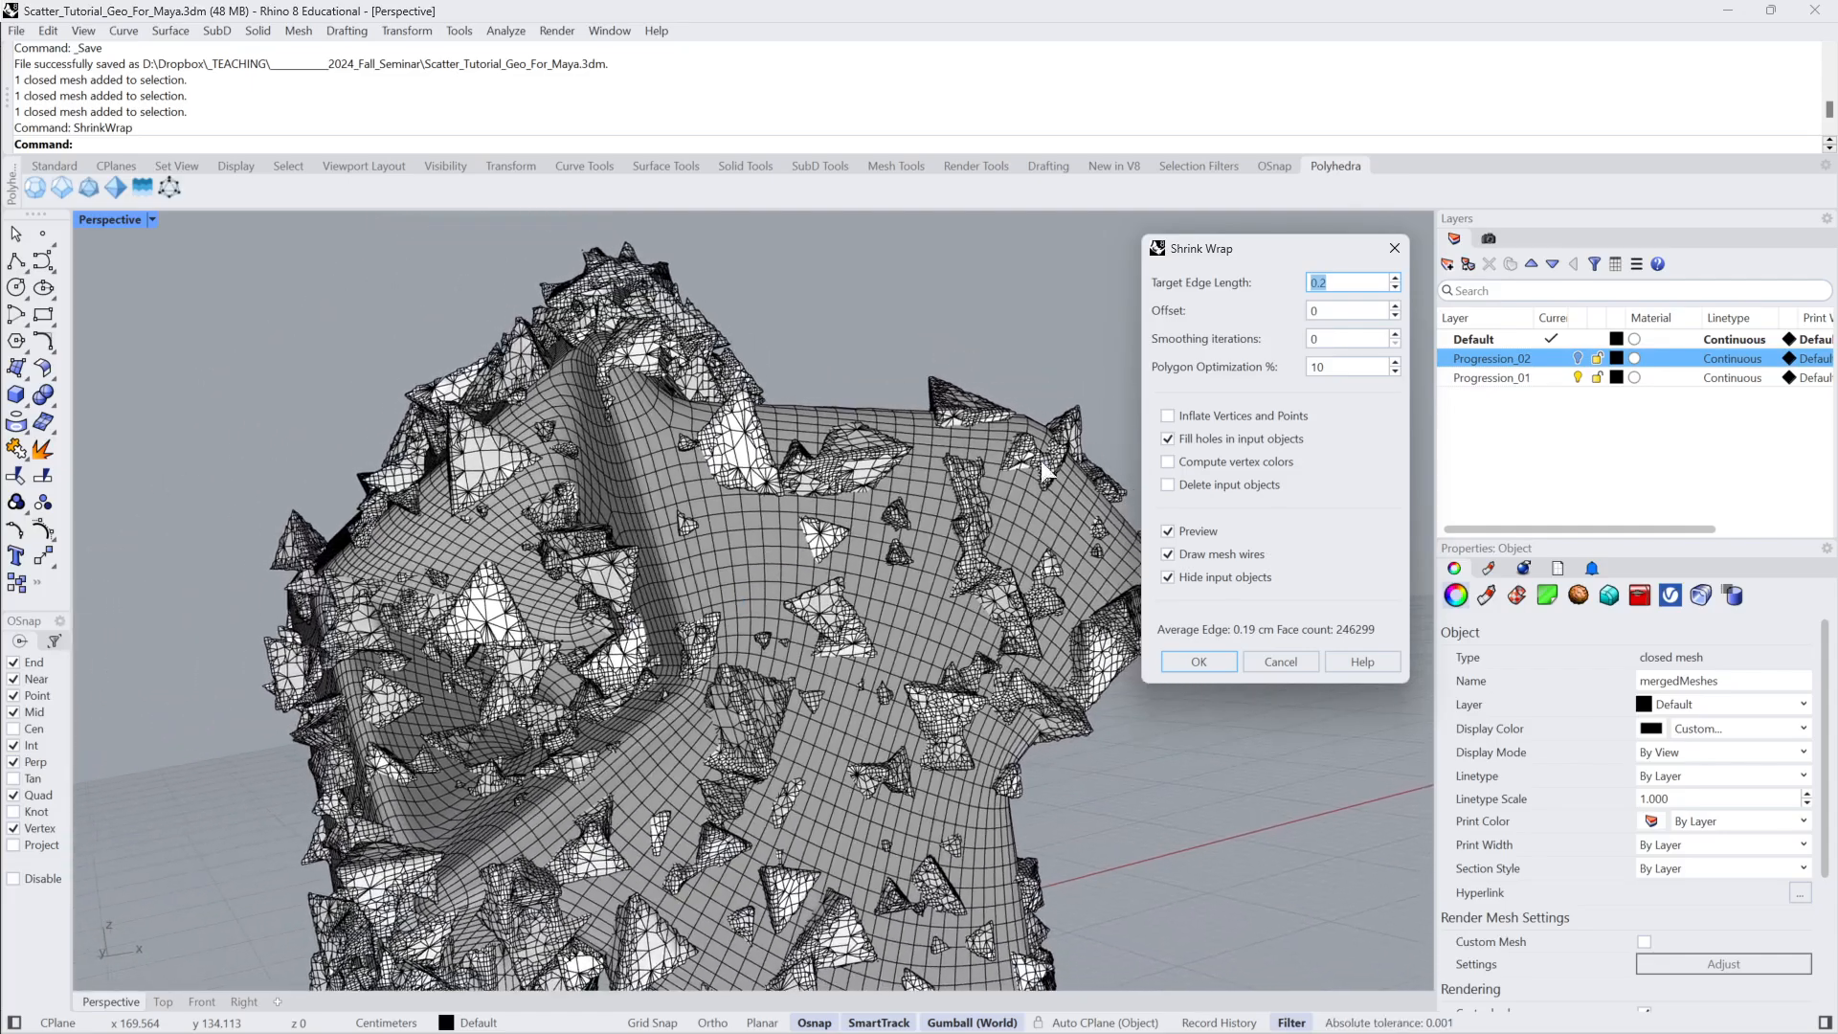
{"action": "key", "text": "Tab"}
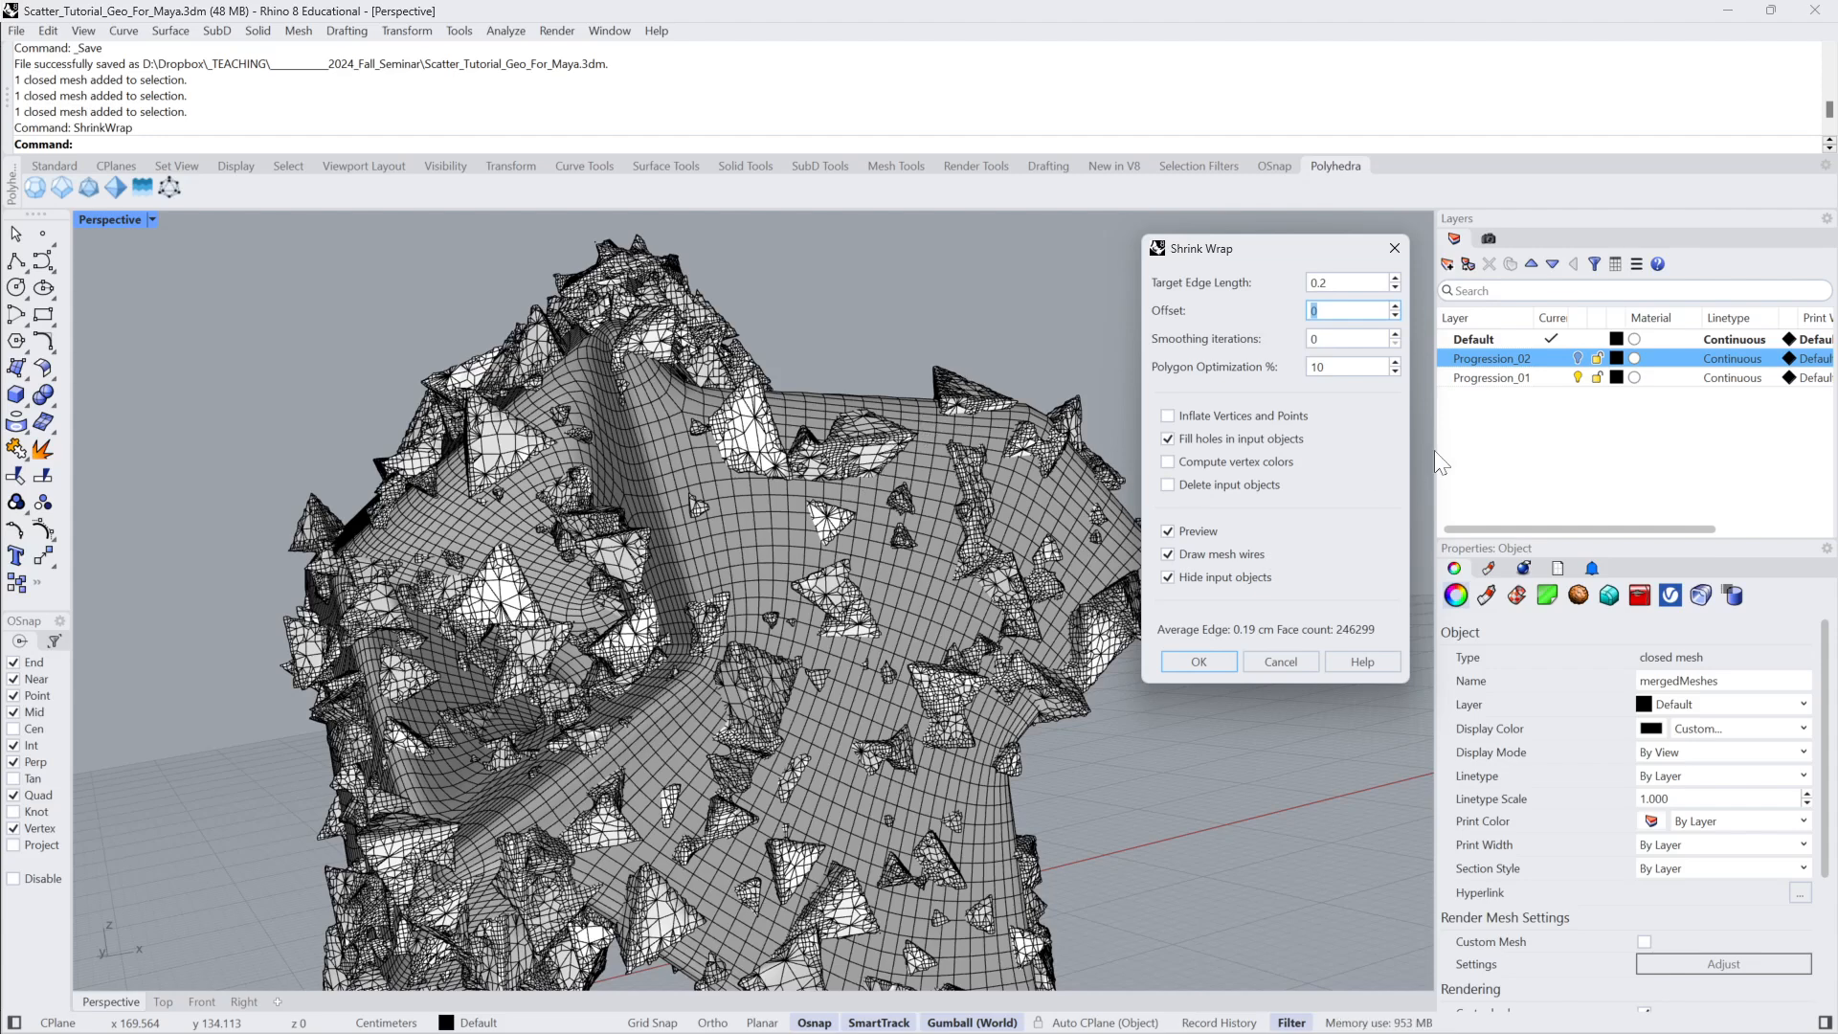
{"action": "type", "text": "0"}
{"action": "key", "text": "BackSpace"}
{"action": "type", "text": ".5"}
{"action": "key", "text": "Tab"}
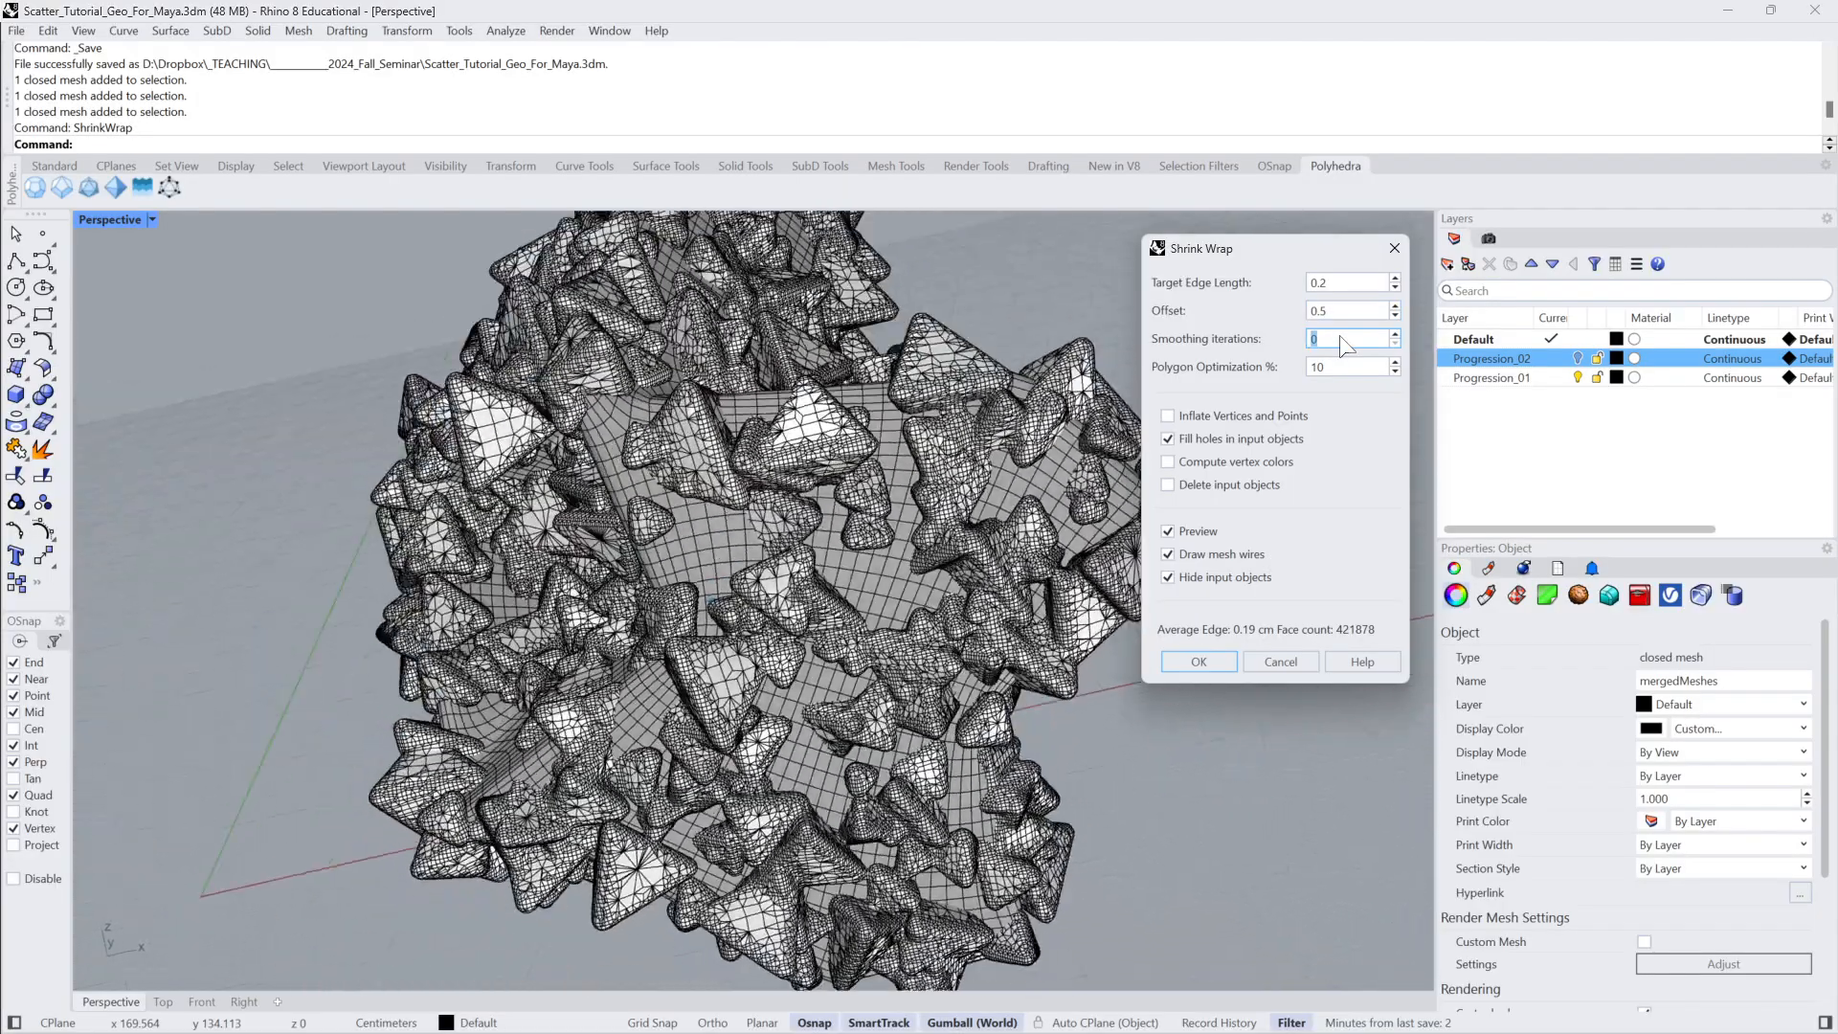
Set the shrink wrap's smoothing iterations to 5 and check the softened preview.
{"action": "key", "text": "shift+Tab"}
{"action": "key", "text": "shift+Tab"}
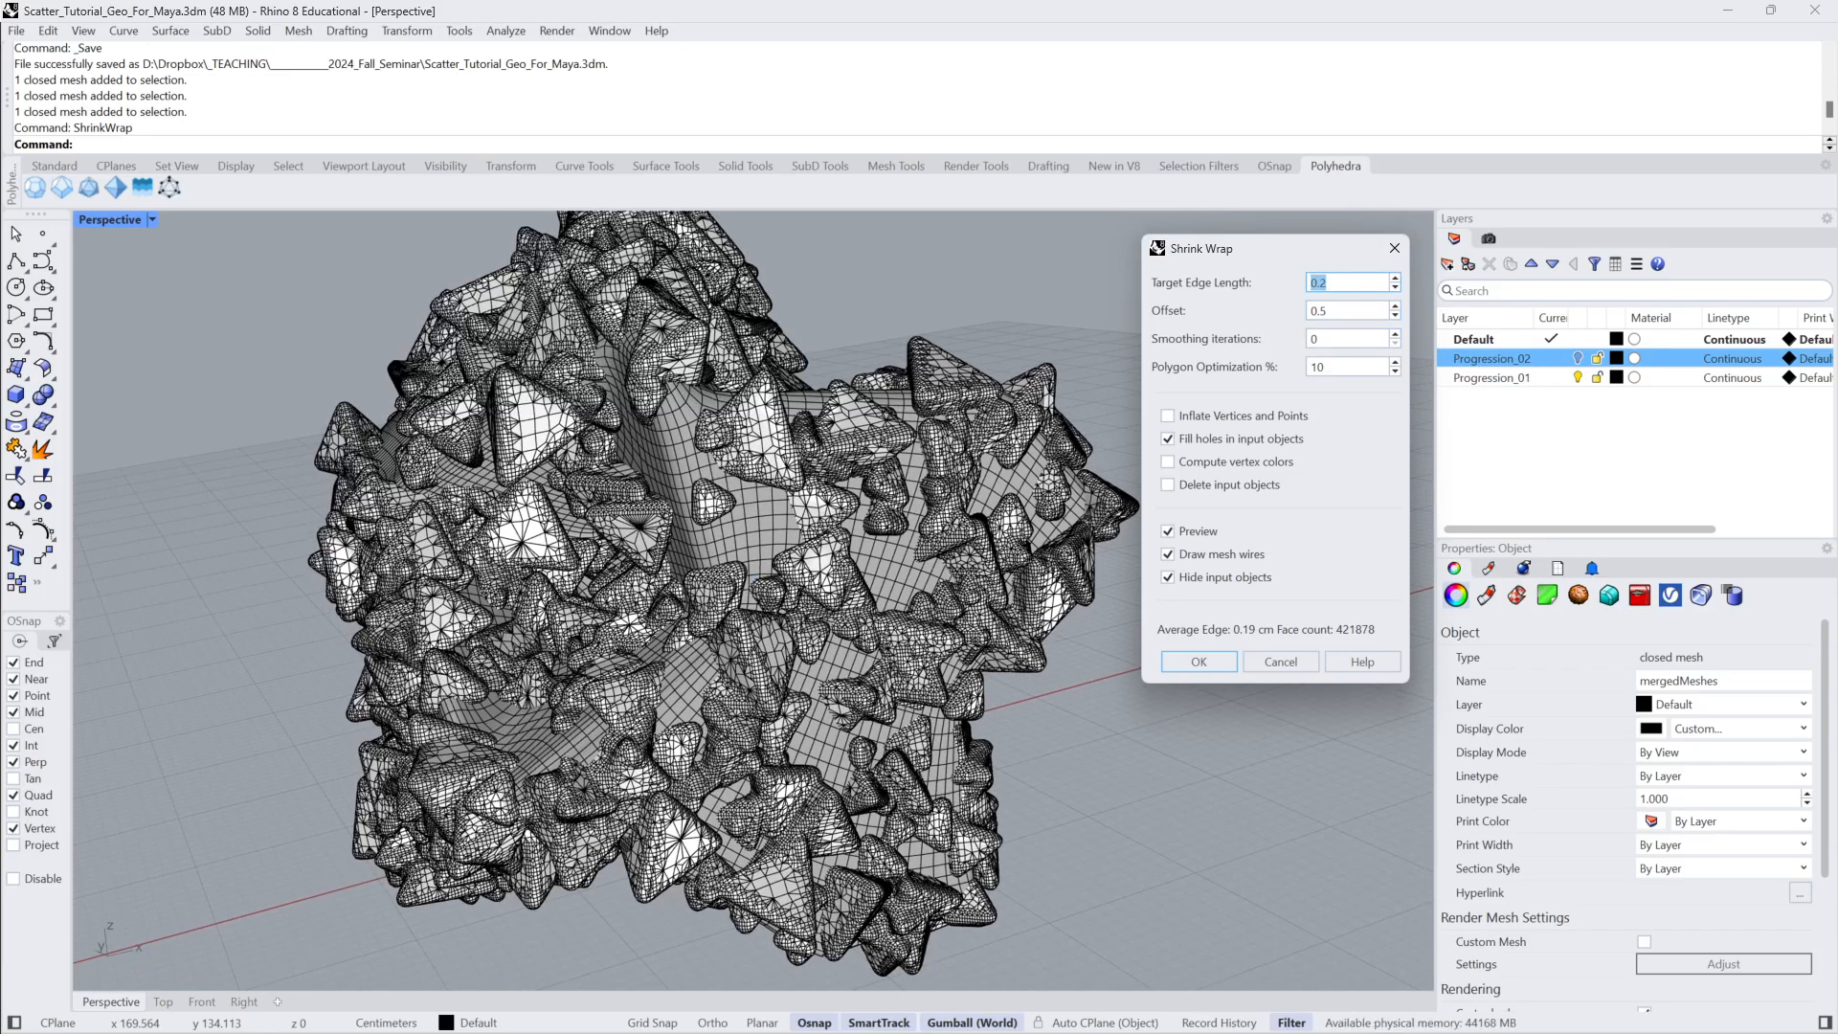
{"action": "key", "text": "Tab"}
{"action": "key", "text": "Tab"}
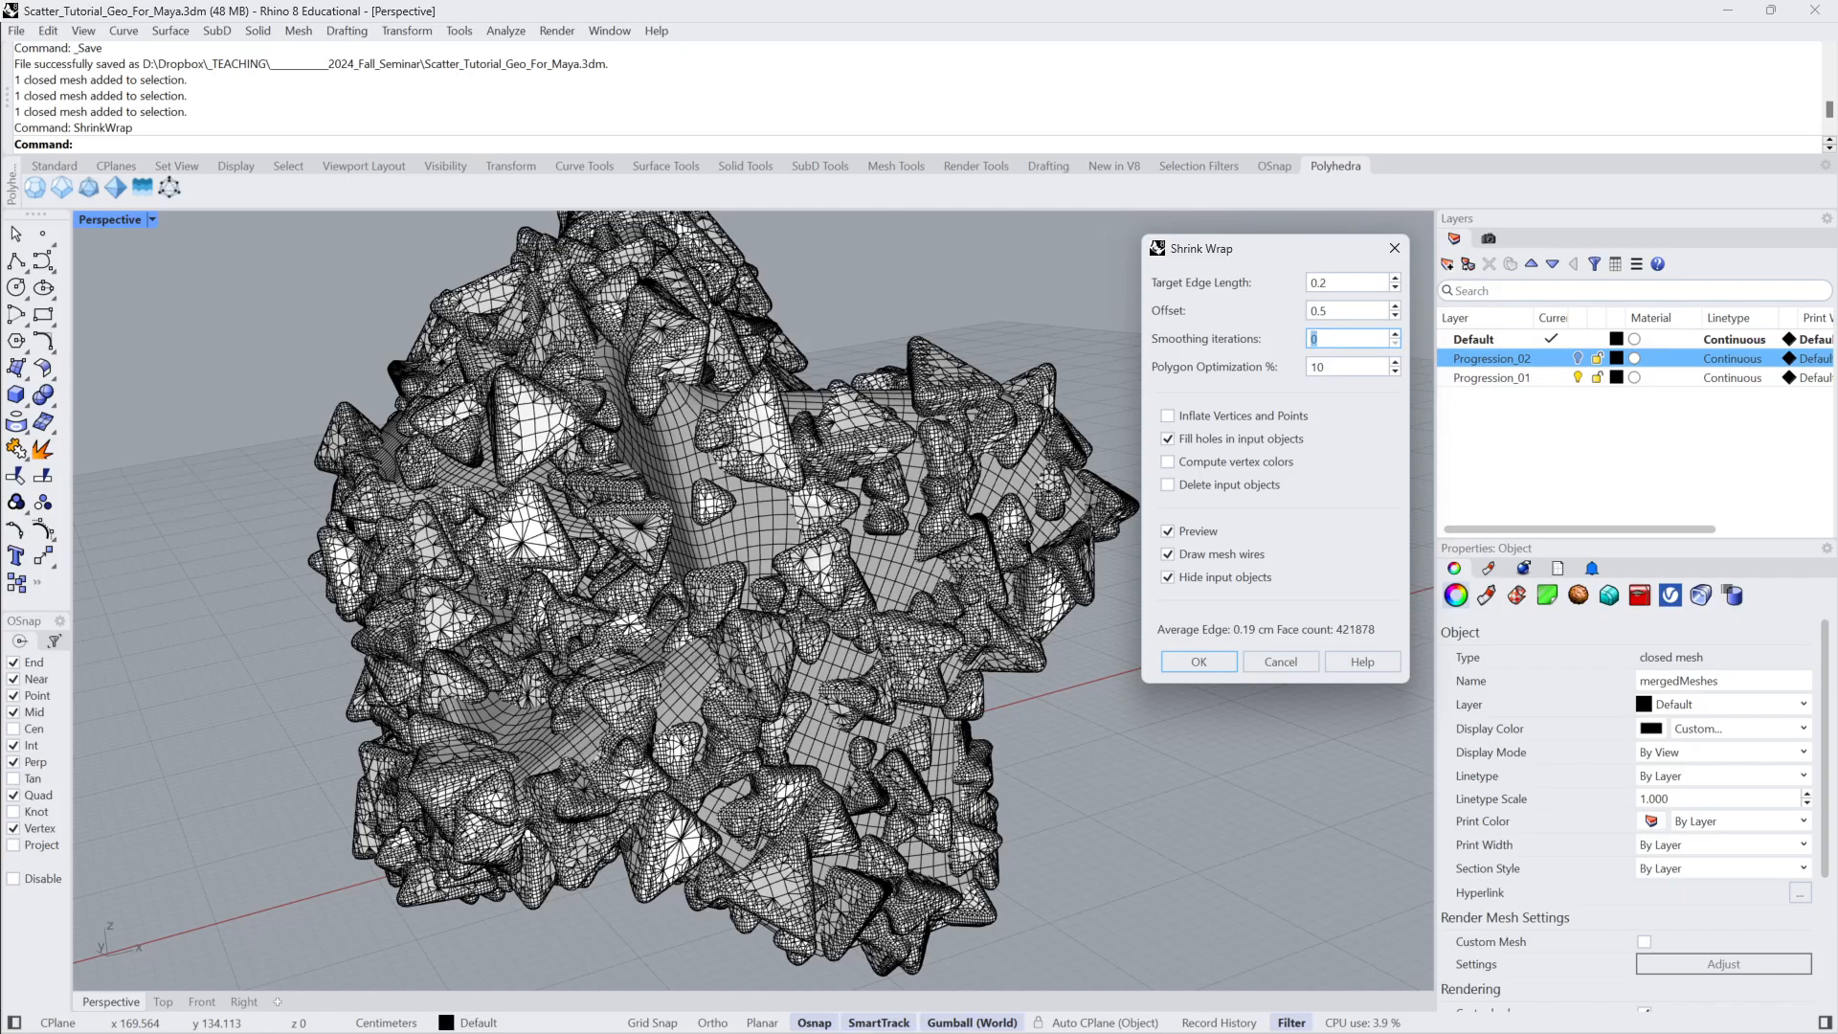
{"action": "type", "text": "5"}
{"action": "key", "text": "shift+Tab"}
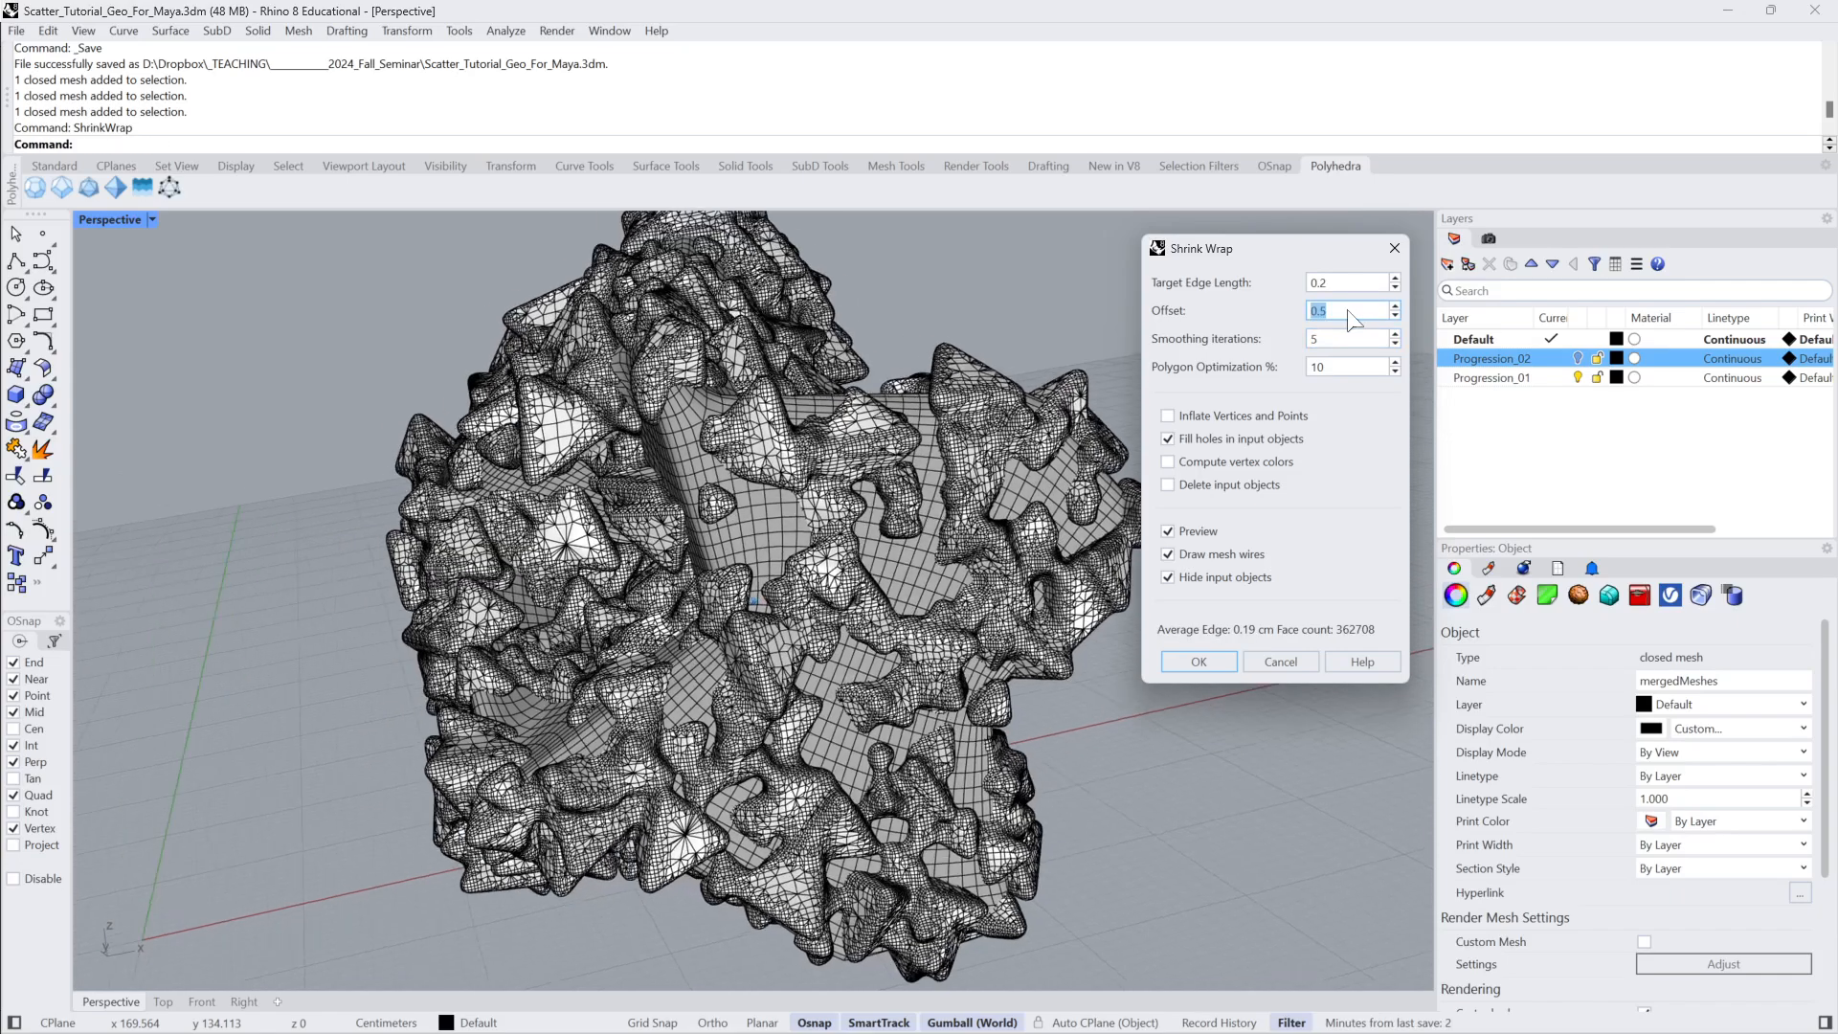
{"action": "right_click_drag", "start_coordinate": [958, 489], "coordinate": [877, 524]}
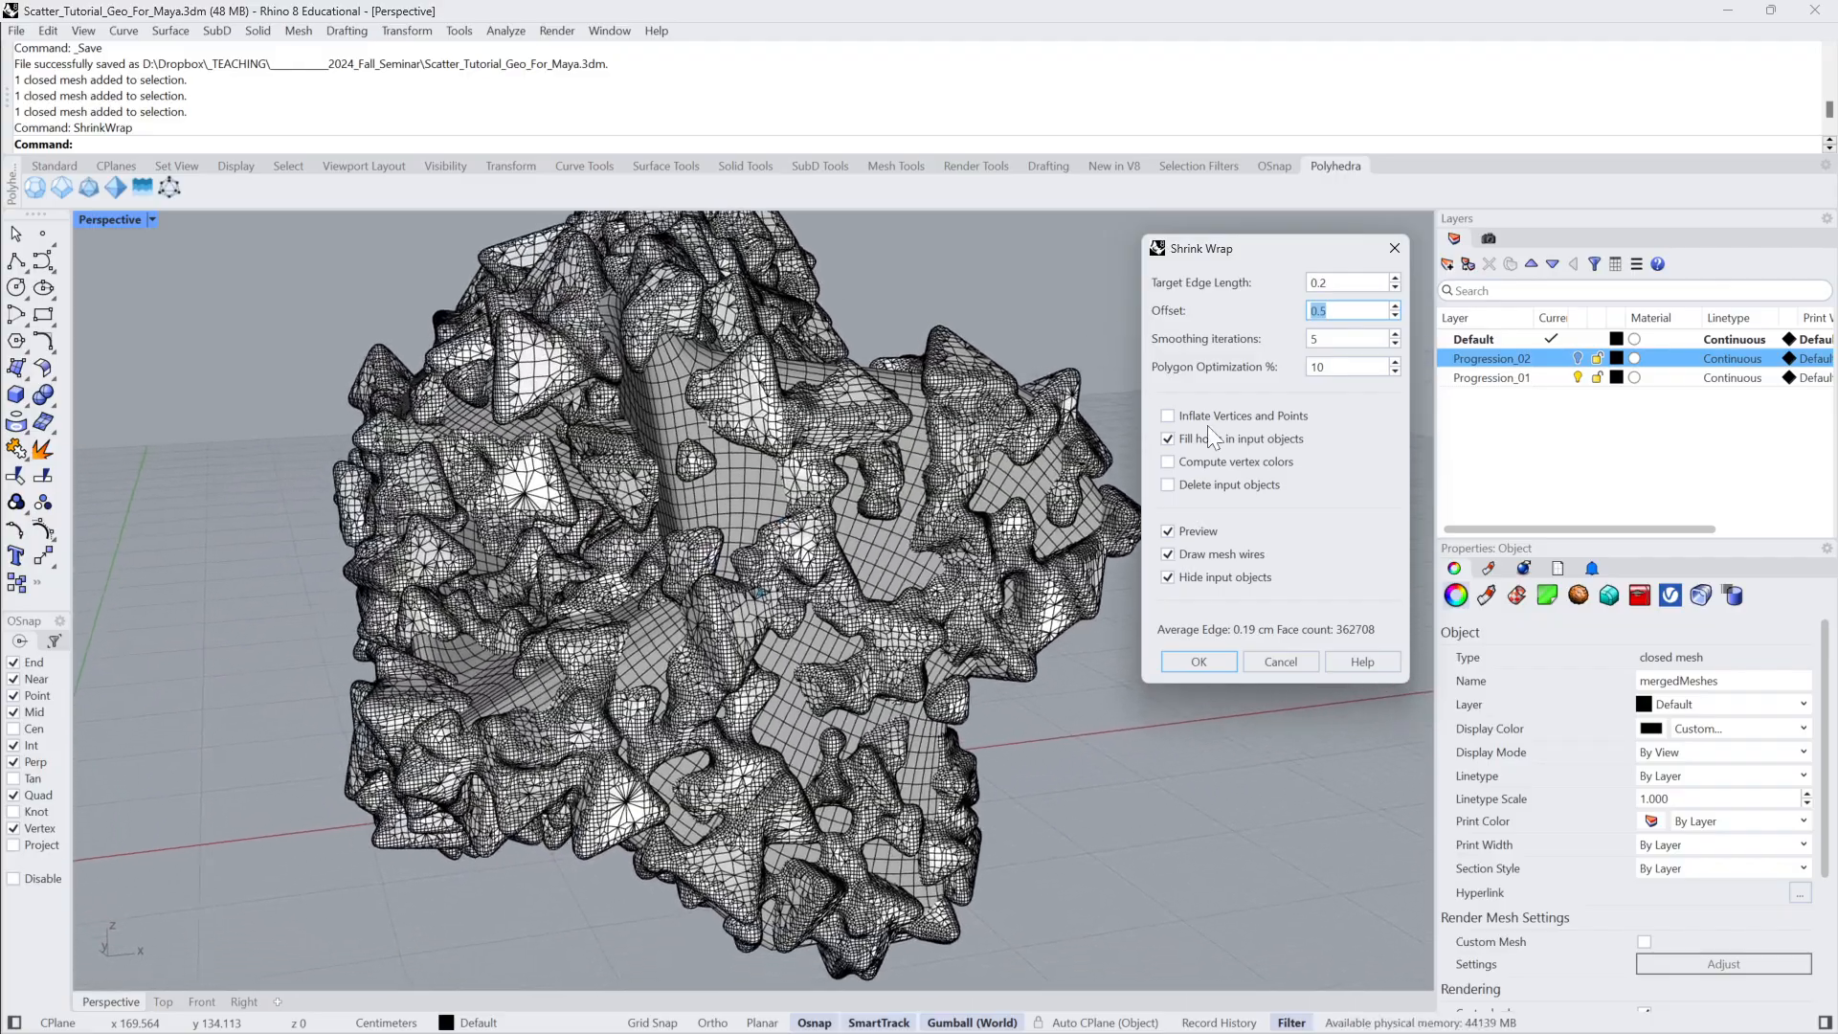
Set the shrink wrap's target edge length to 0.3 and check the coarser preview mesh.
{"action": "double_click", "coordinate": [1321, 283]}
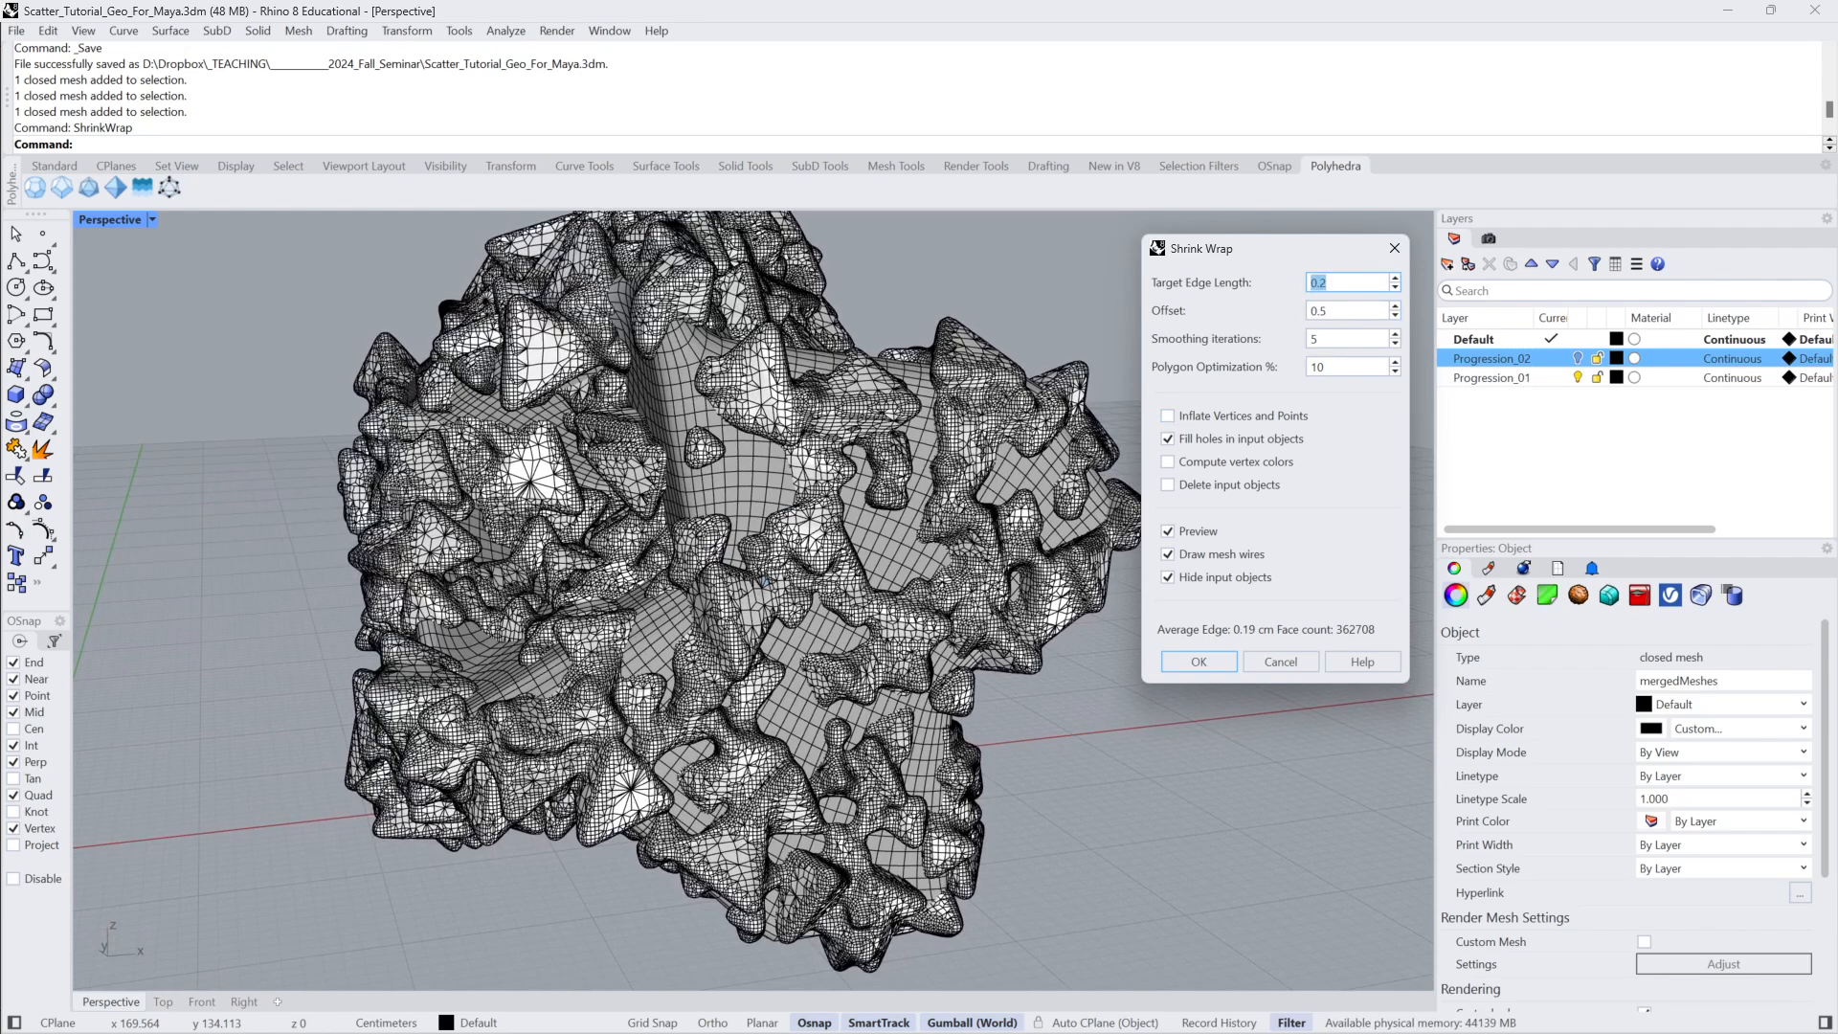
{"action": "key", "text": "BackSpace"}
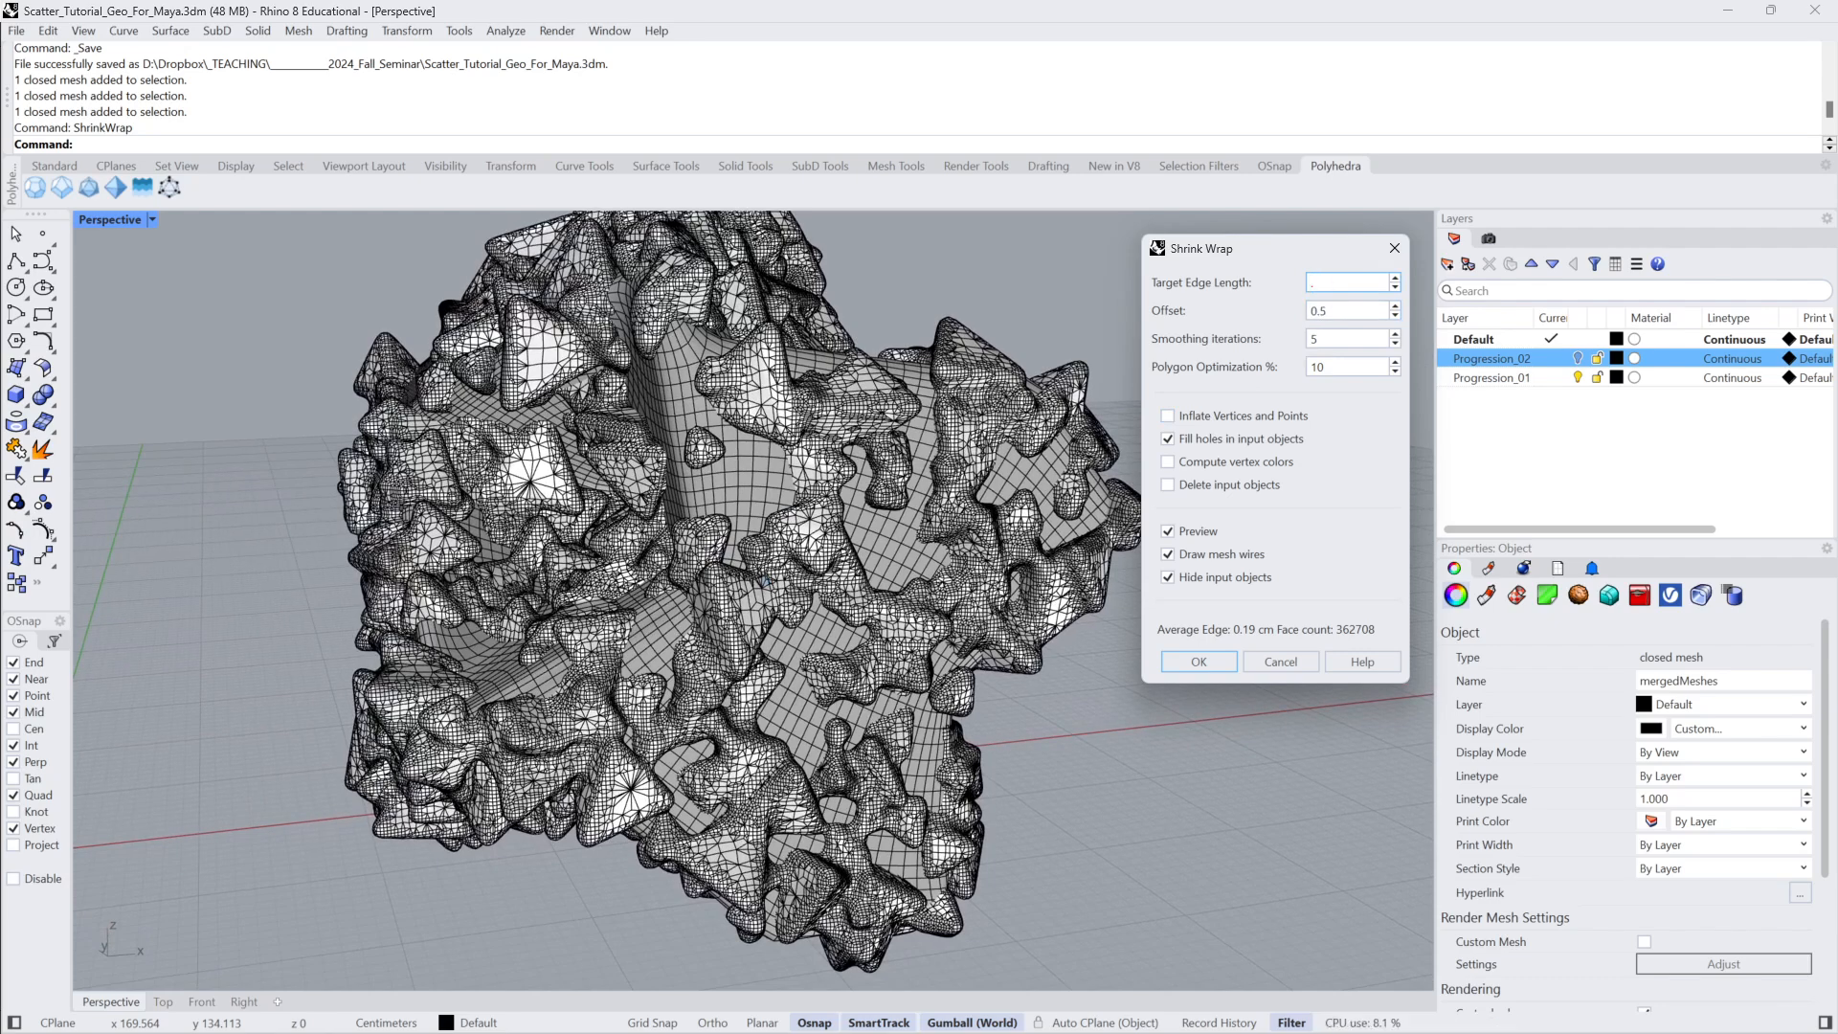
{"action": "type", "text": ".3"}
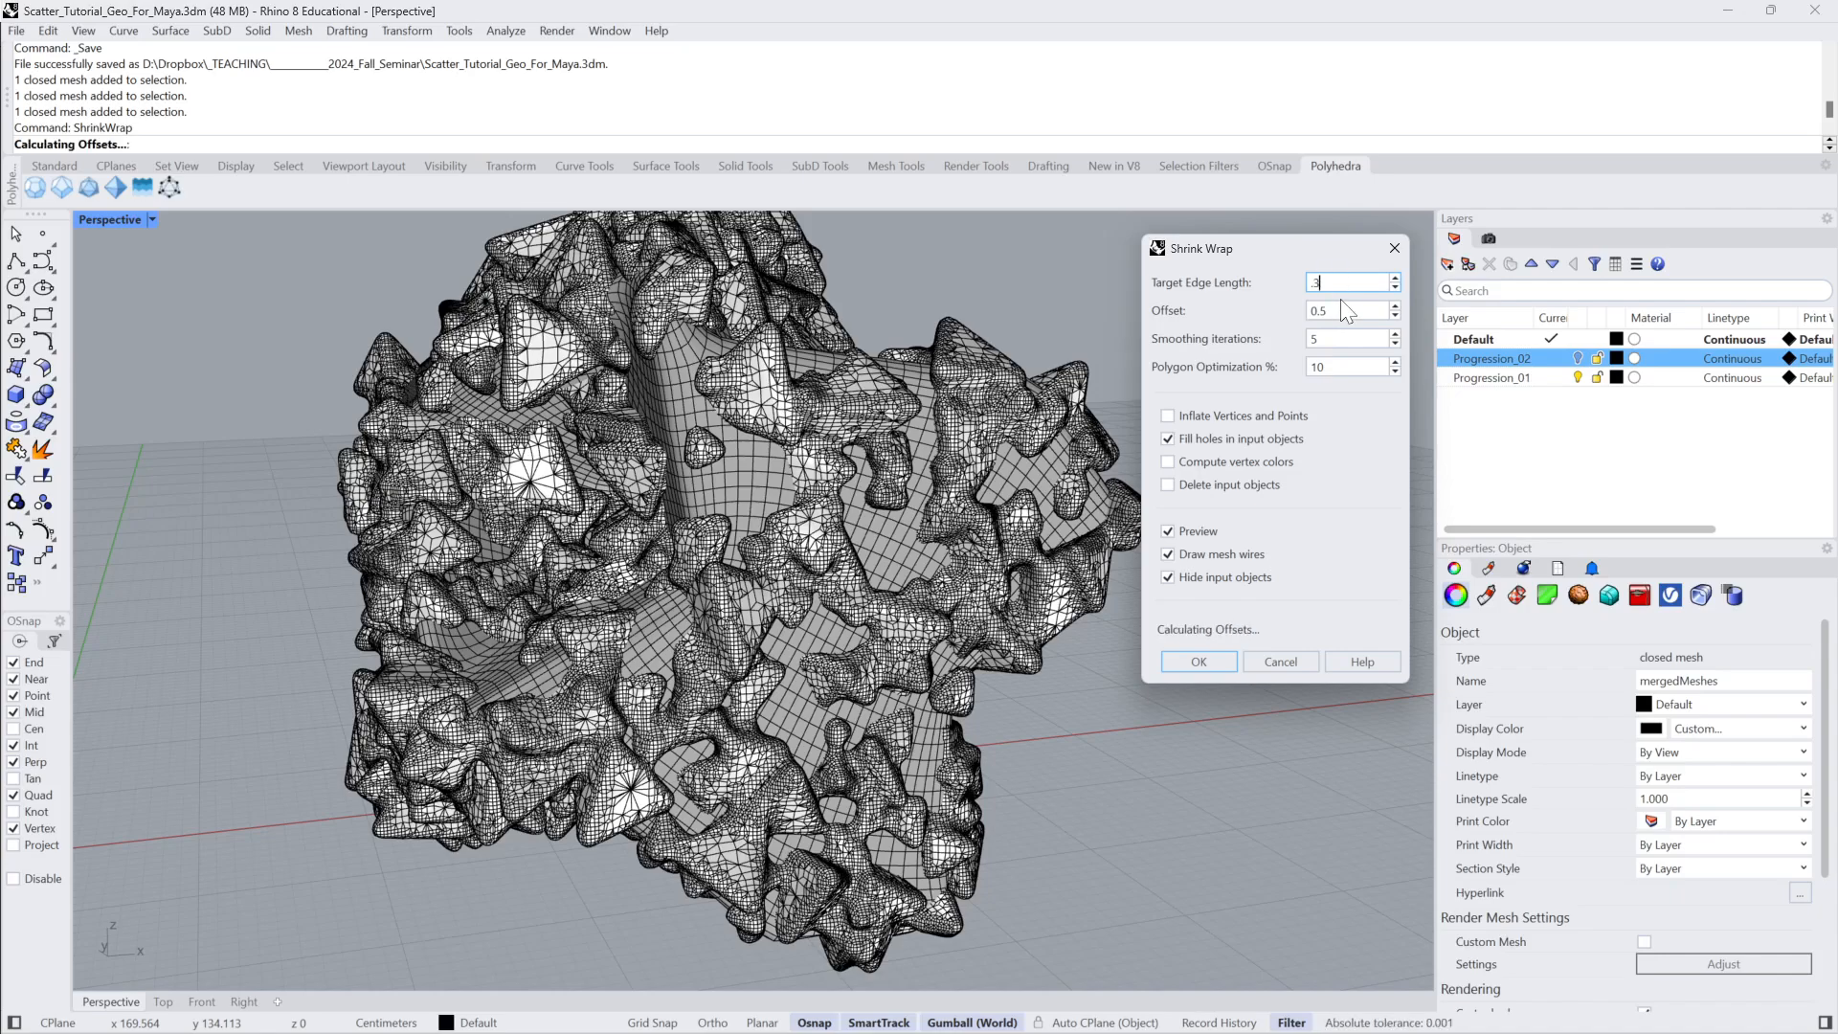
{"action": "key", "text": "Return"}
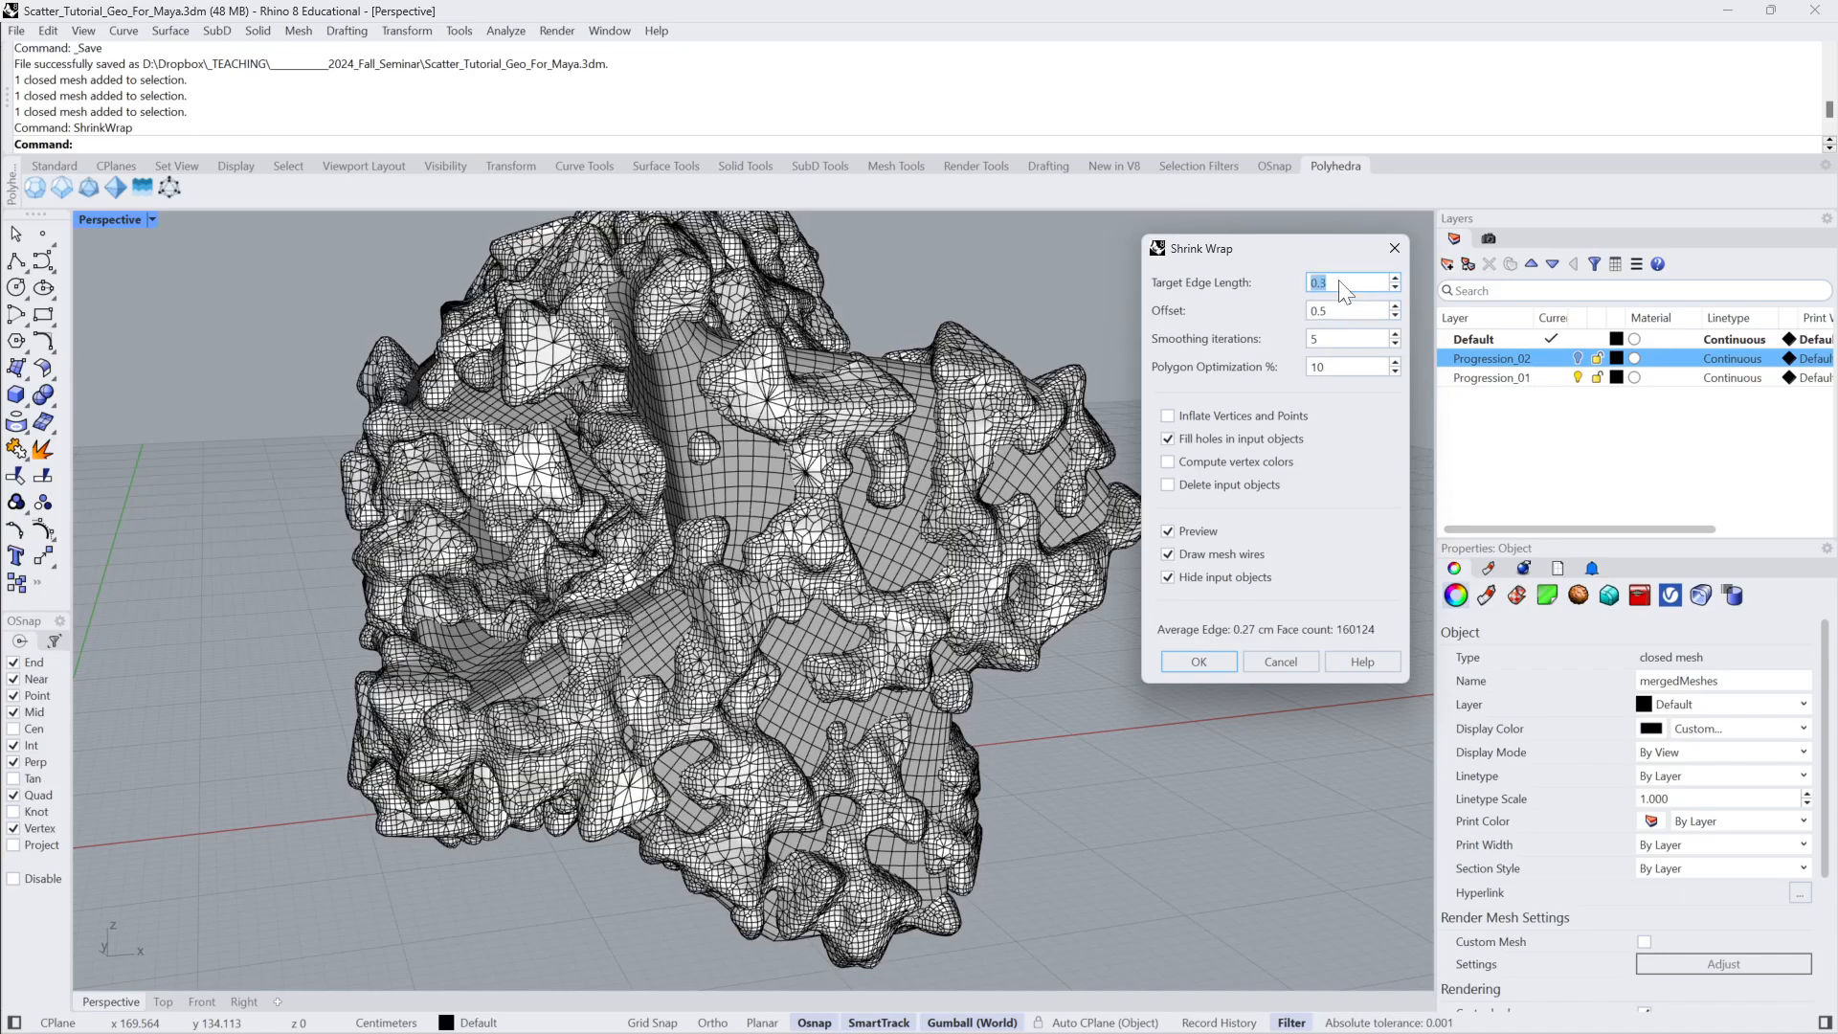
{"action": "right_click_drag", "start_coordinate": [737, 670], "coordinate": [804, 535]}
Set the shrink wrap's offset to 0.6, inspect the preview from several angles, and create the wrapped mesh.
{"action": "left_click", "coordinate": [1342, 283]}
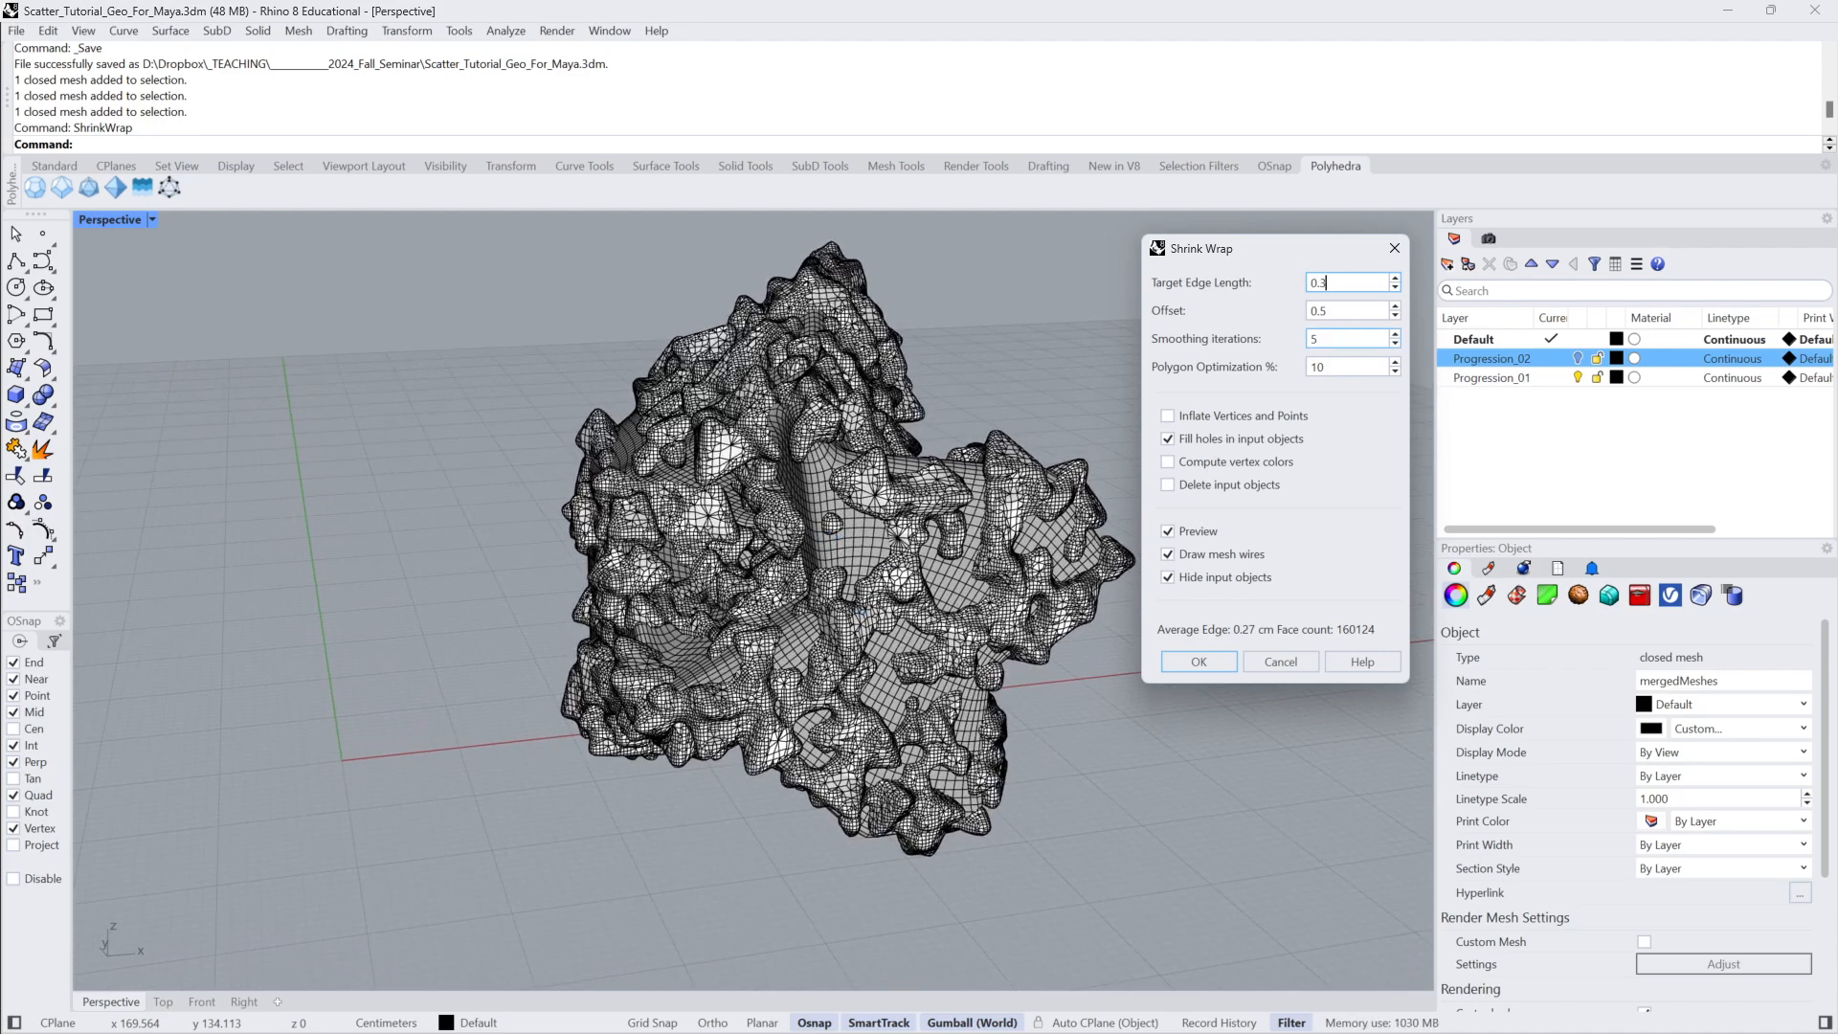
{"action": "left_click", "coordinate": [1343, 311]}
{"action": "left_click", "coordinate": [1325, 311]}
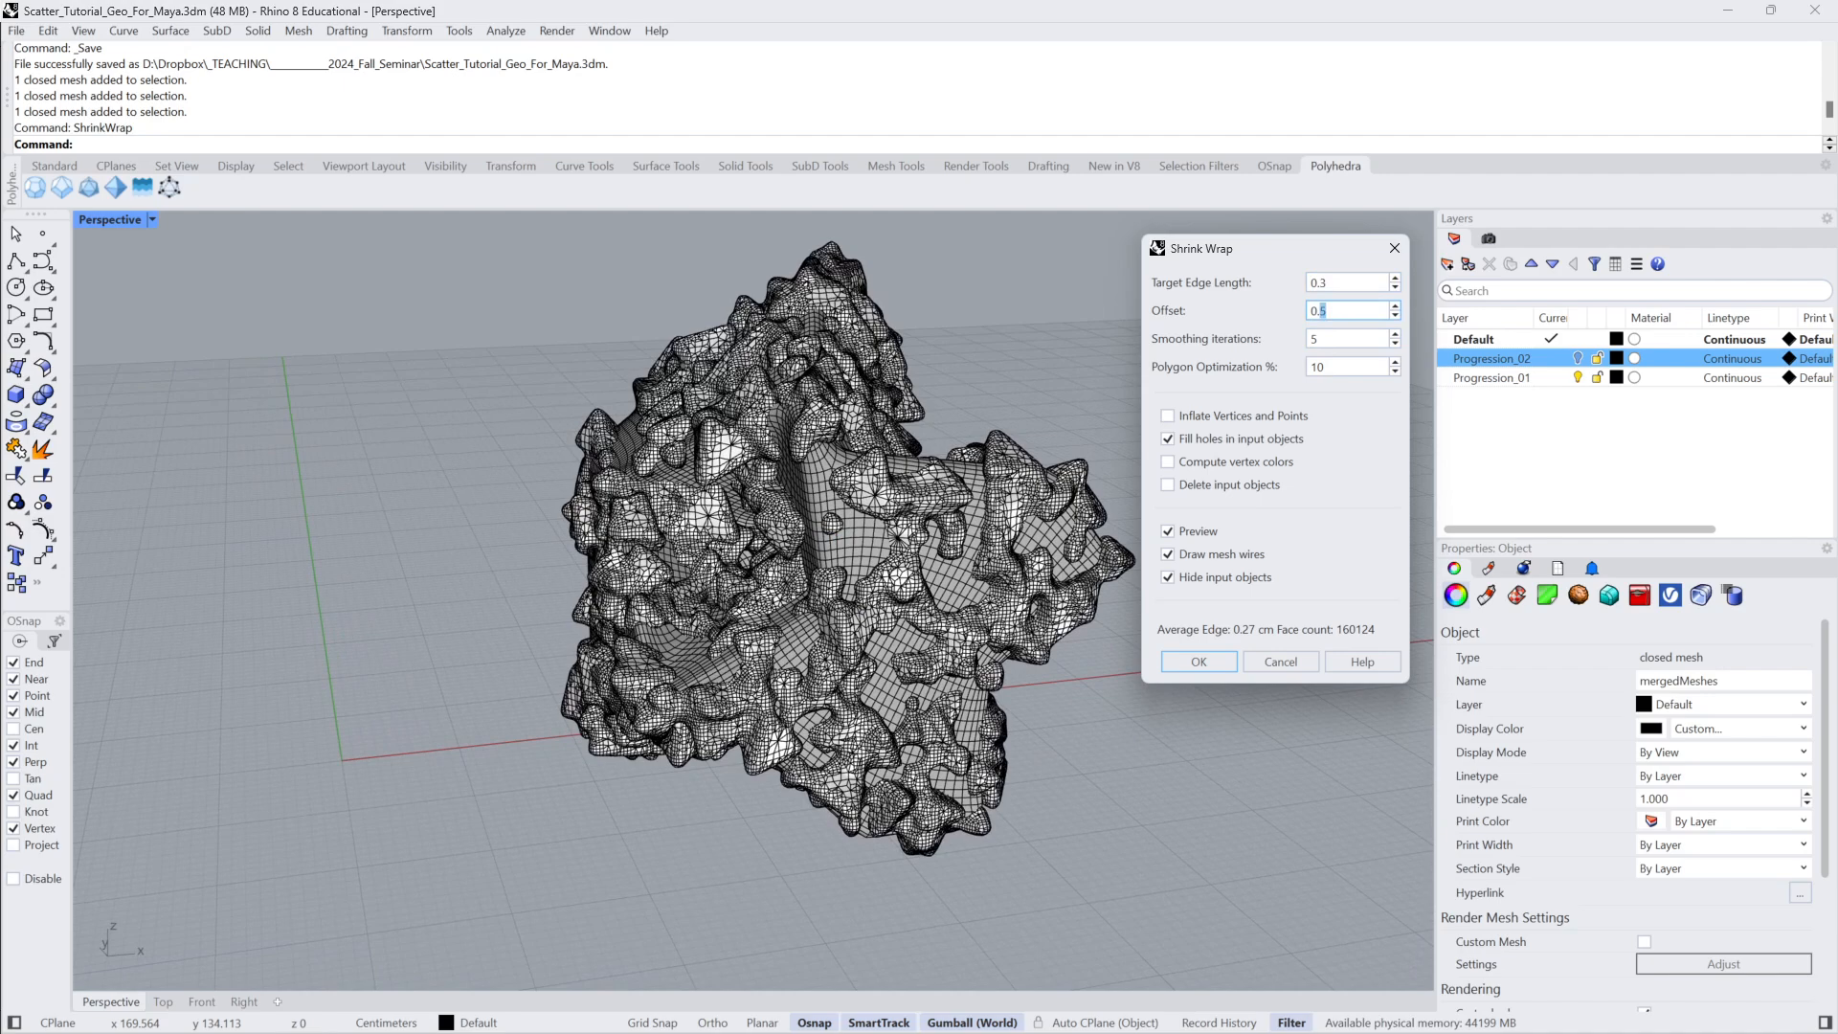
{"action": "left_click", "coordinate": [1354, 285]}
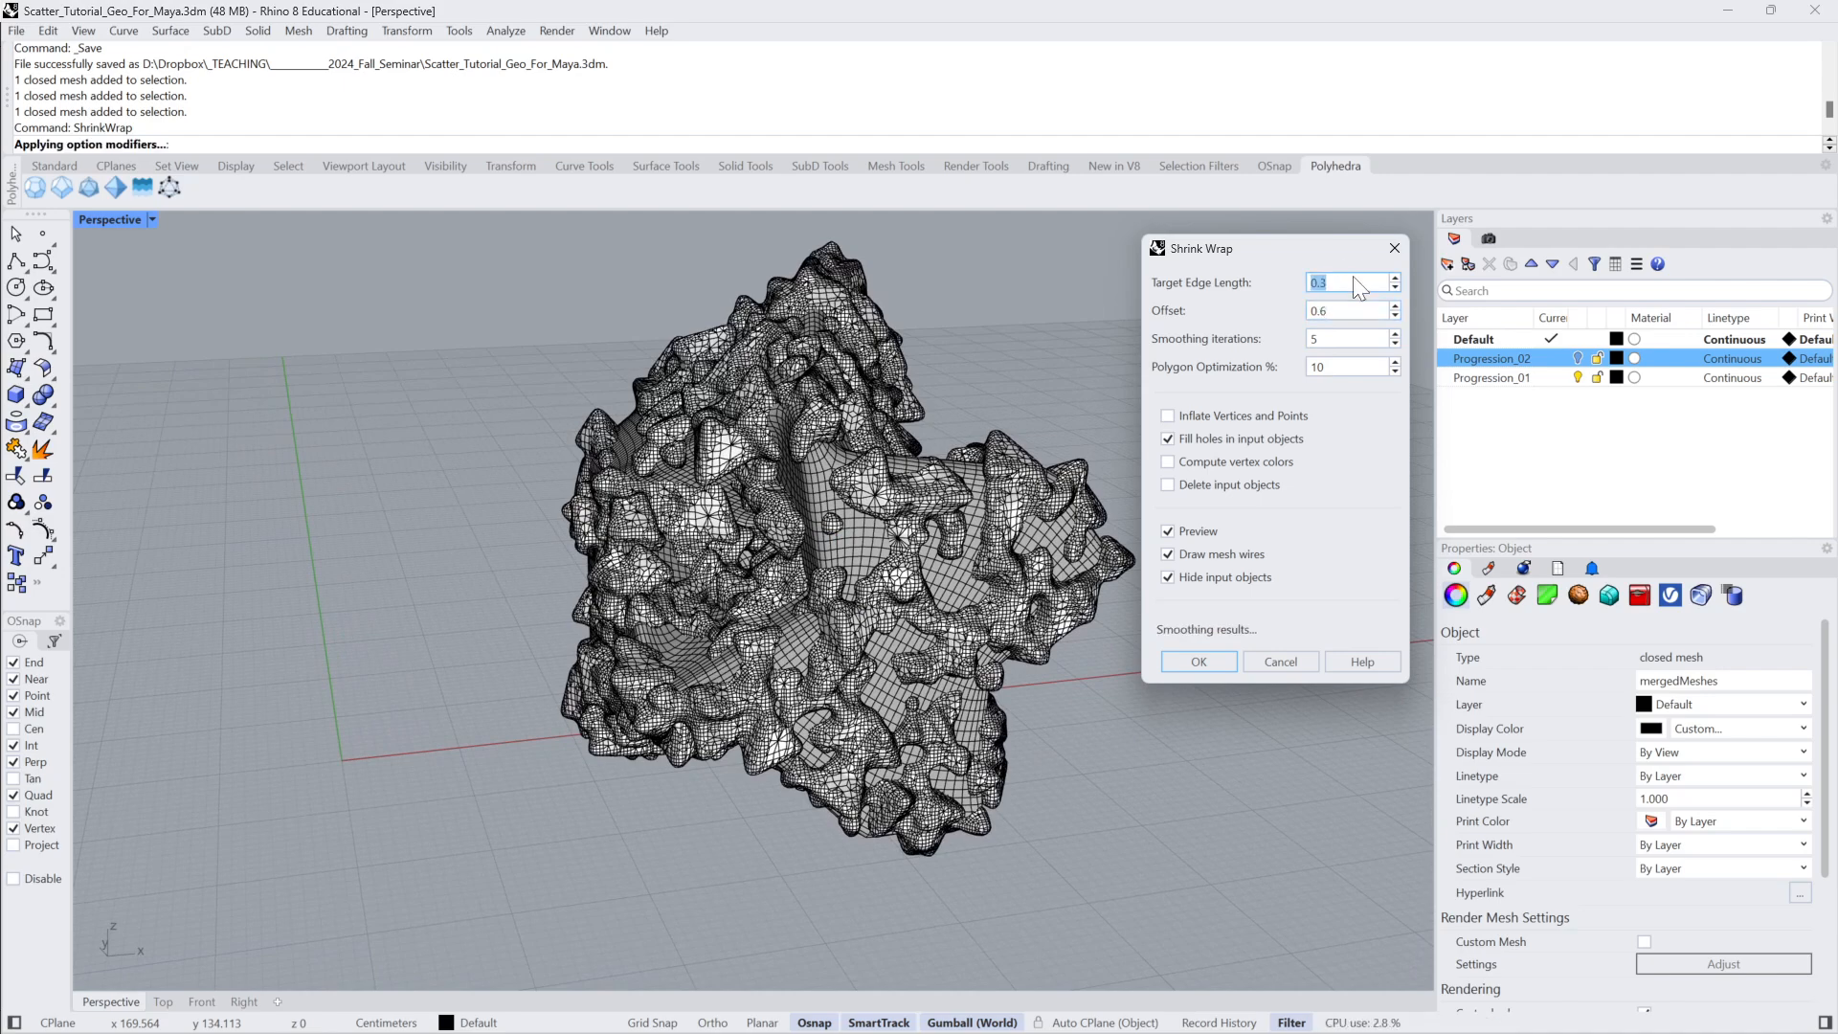
{"action": "right_click_drag", "start_coordinate": [996, 622], "coordinate": [979, 576]}
{"action": "scroll", "coordinate": [980, 576], "scroll_direction": "up", "scroll_amount": 2}
{"action": "scroll", "coordinate": [898, 546], "scroll_direction": "up", "scroll_amount": 3}
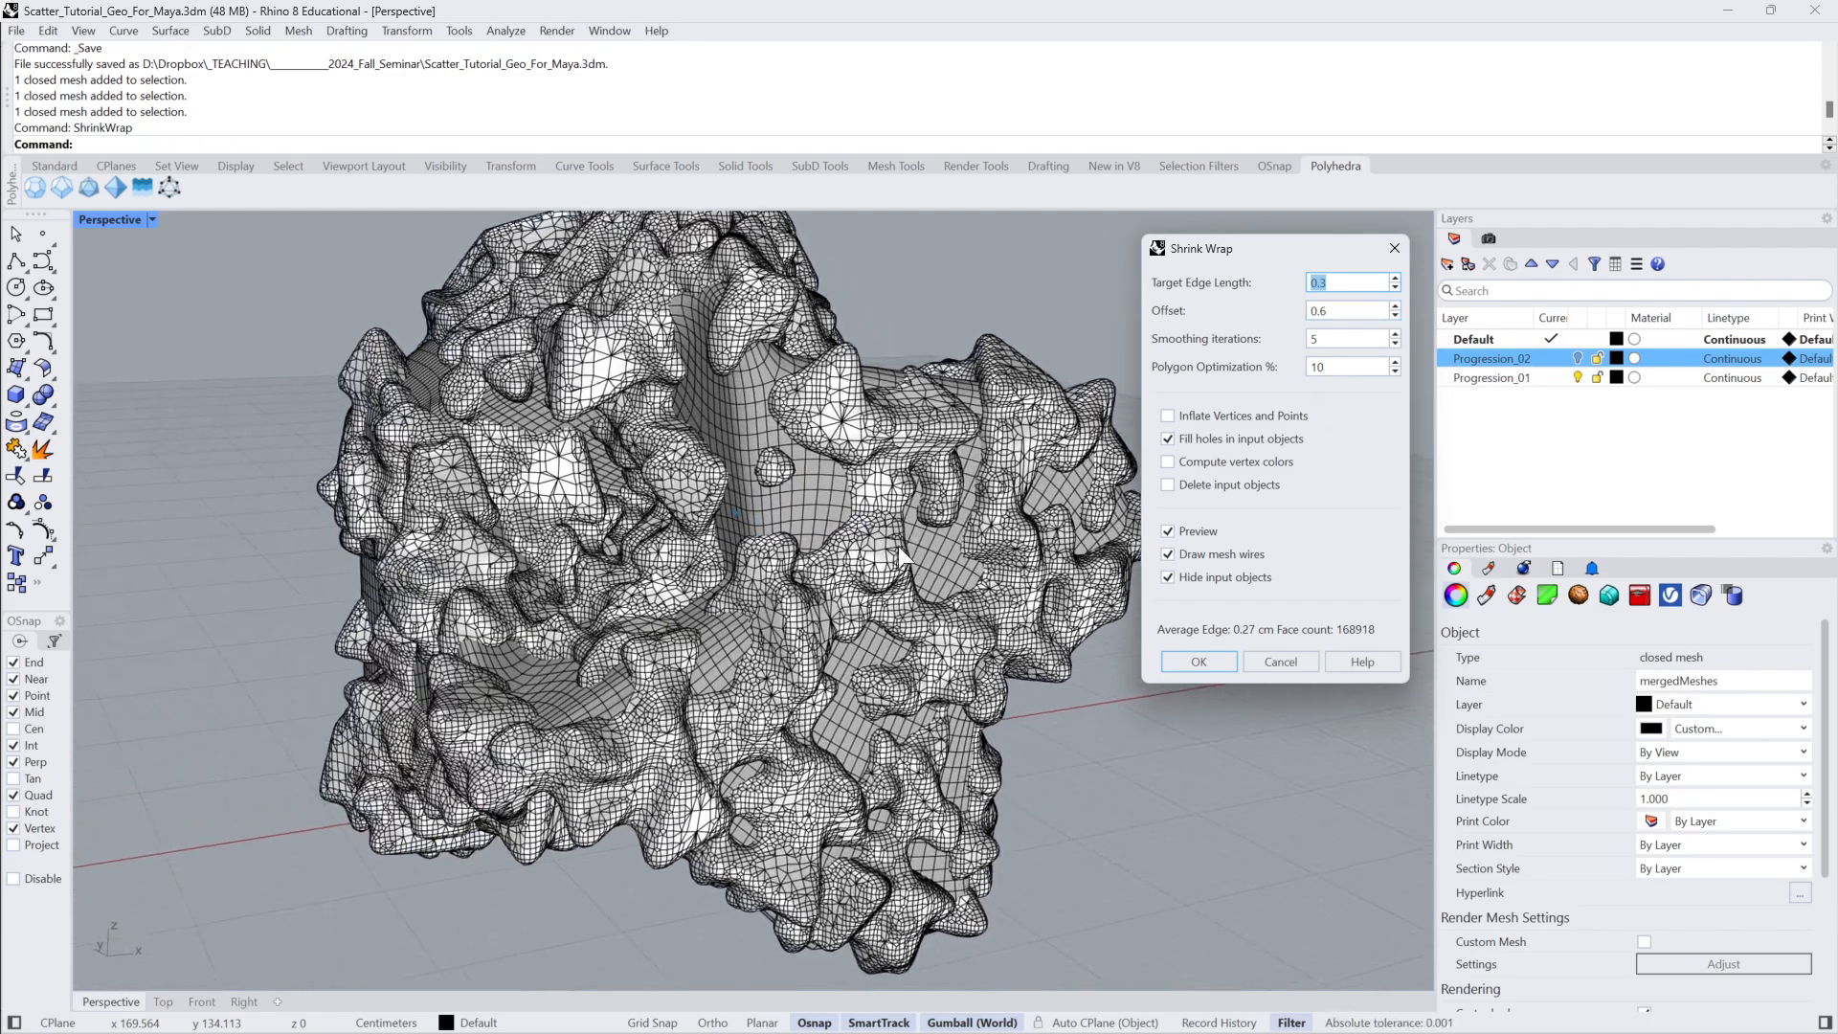
{"action": "right_click_drag", "start_coordinate": [810, 592], "coordinate": [796, 553]}
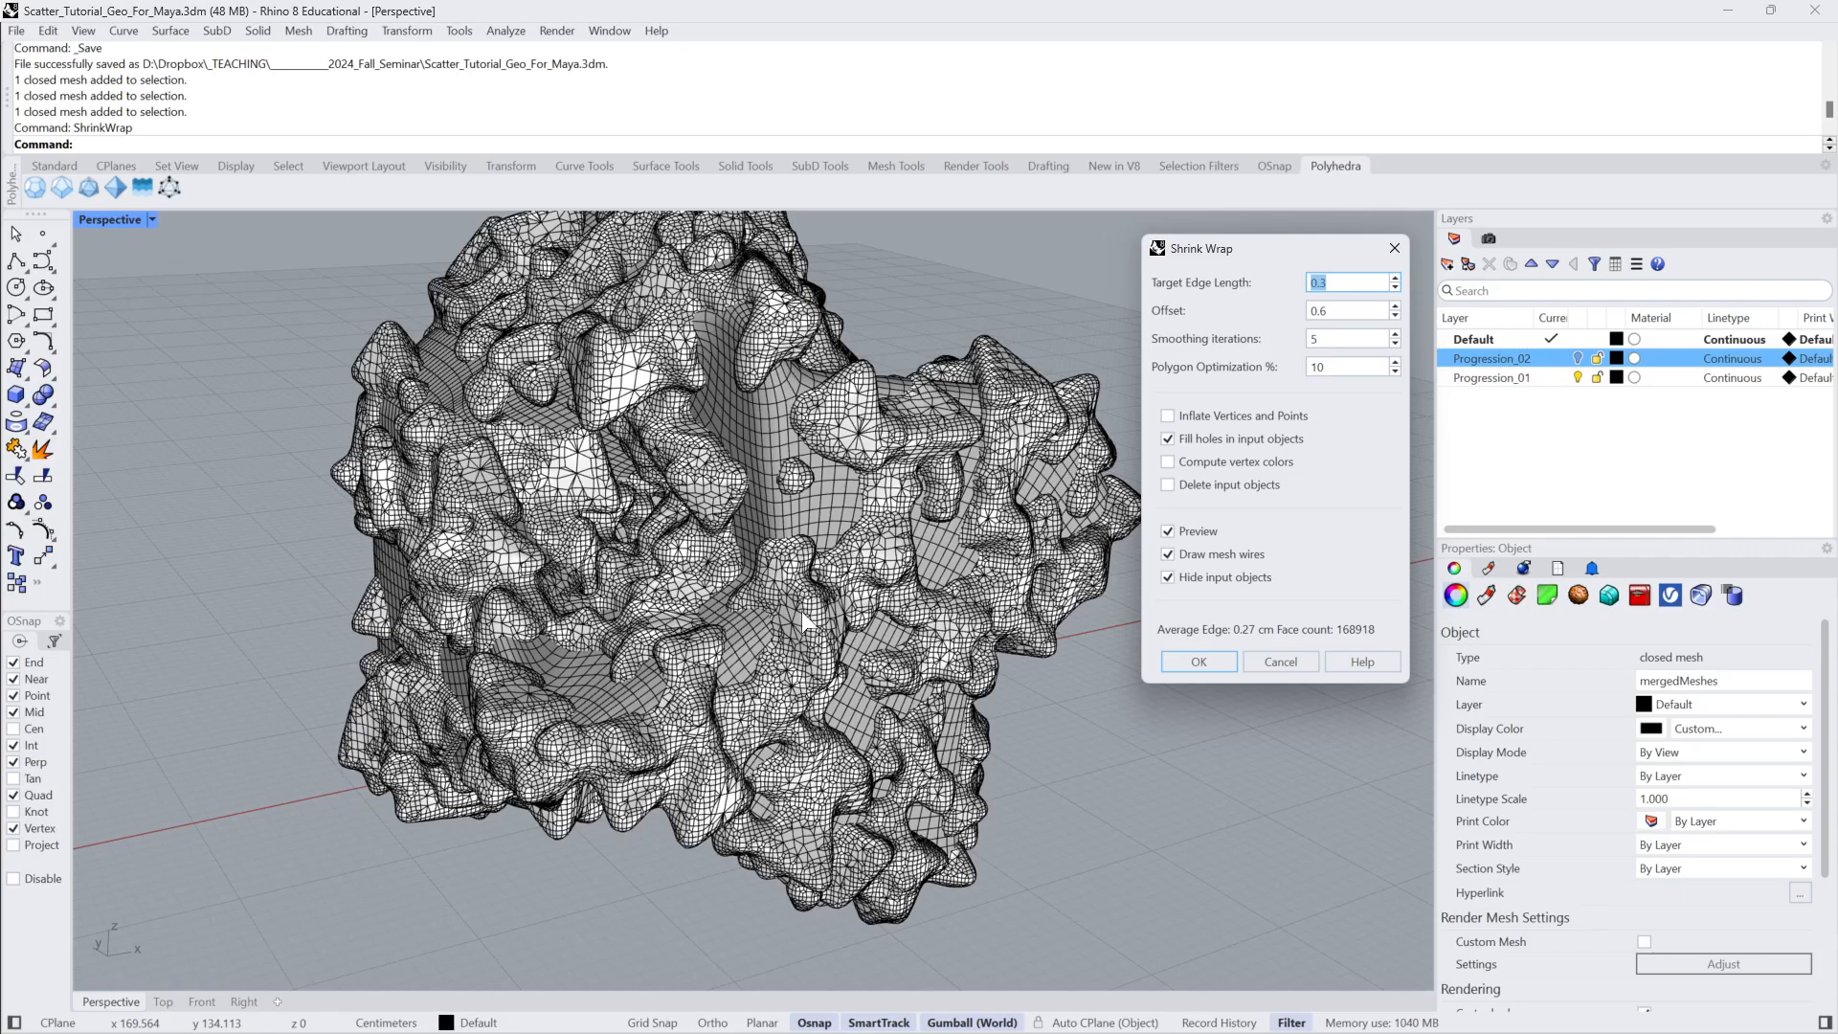
{"action": "right_click_drag", "start_coordinate": [801, 611], "coordinate": [857, 539]}
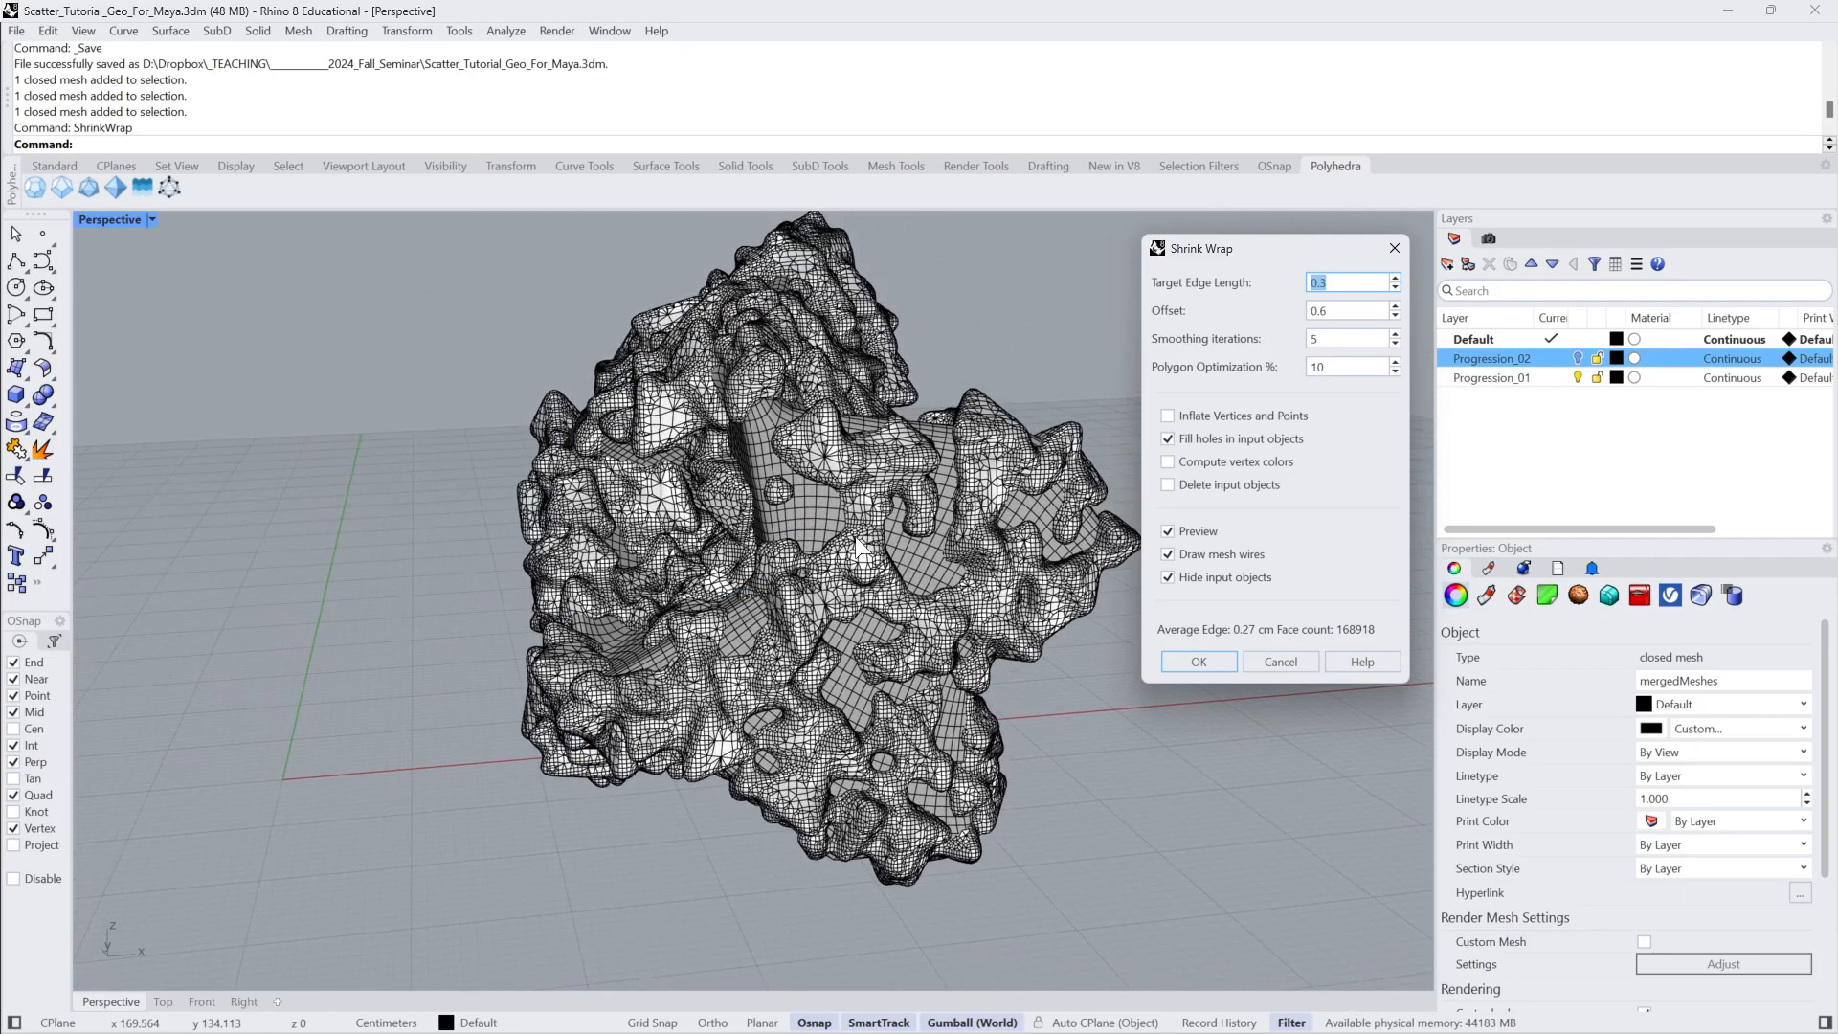
{"action": "left_click", "coordinate": [1199, 662]}
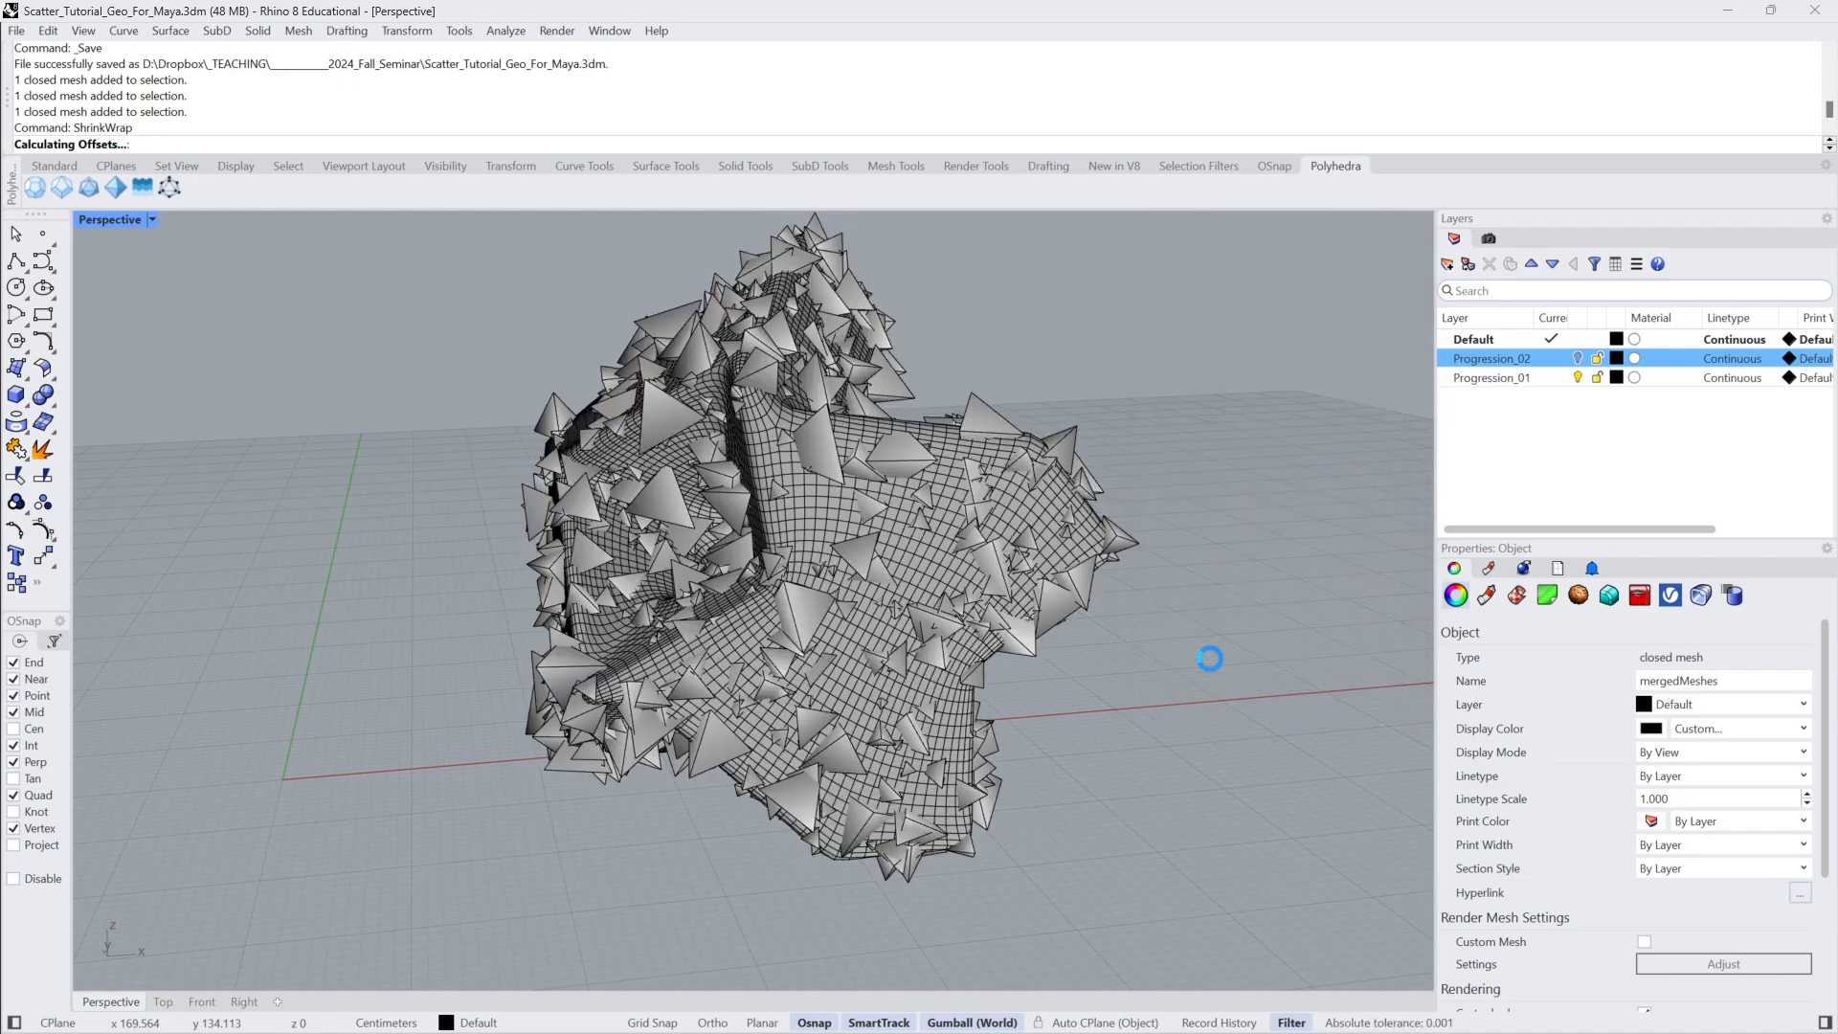
Copy the shrink-wrapped mesh together with the overlapping mesh inside it along the negative X direction, clear of the originals.
{"action": "right_click_drag", "start_coordinate": [1199, 649], "coordinate": [1256, 527]}
{"action": "key", "text": "Escape"}
{"action": "left_click", "coordinate": [1076, 510]}
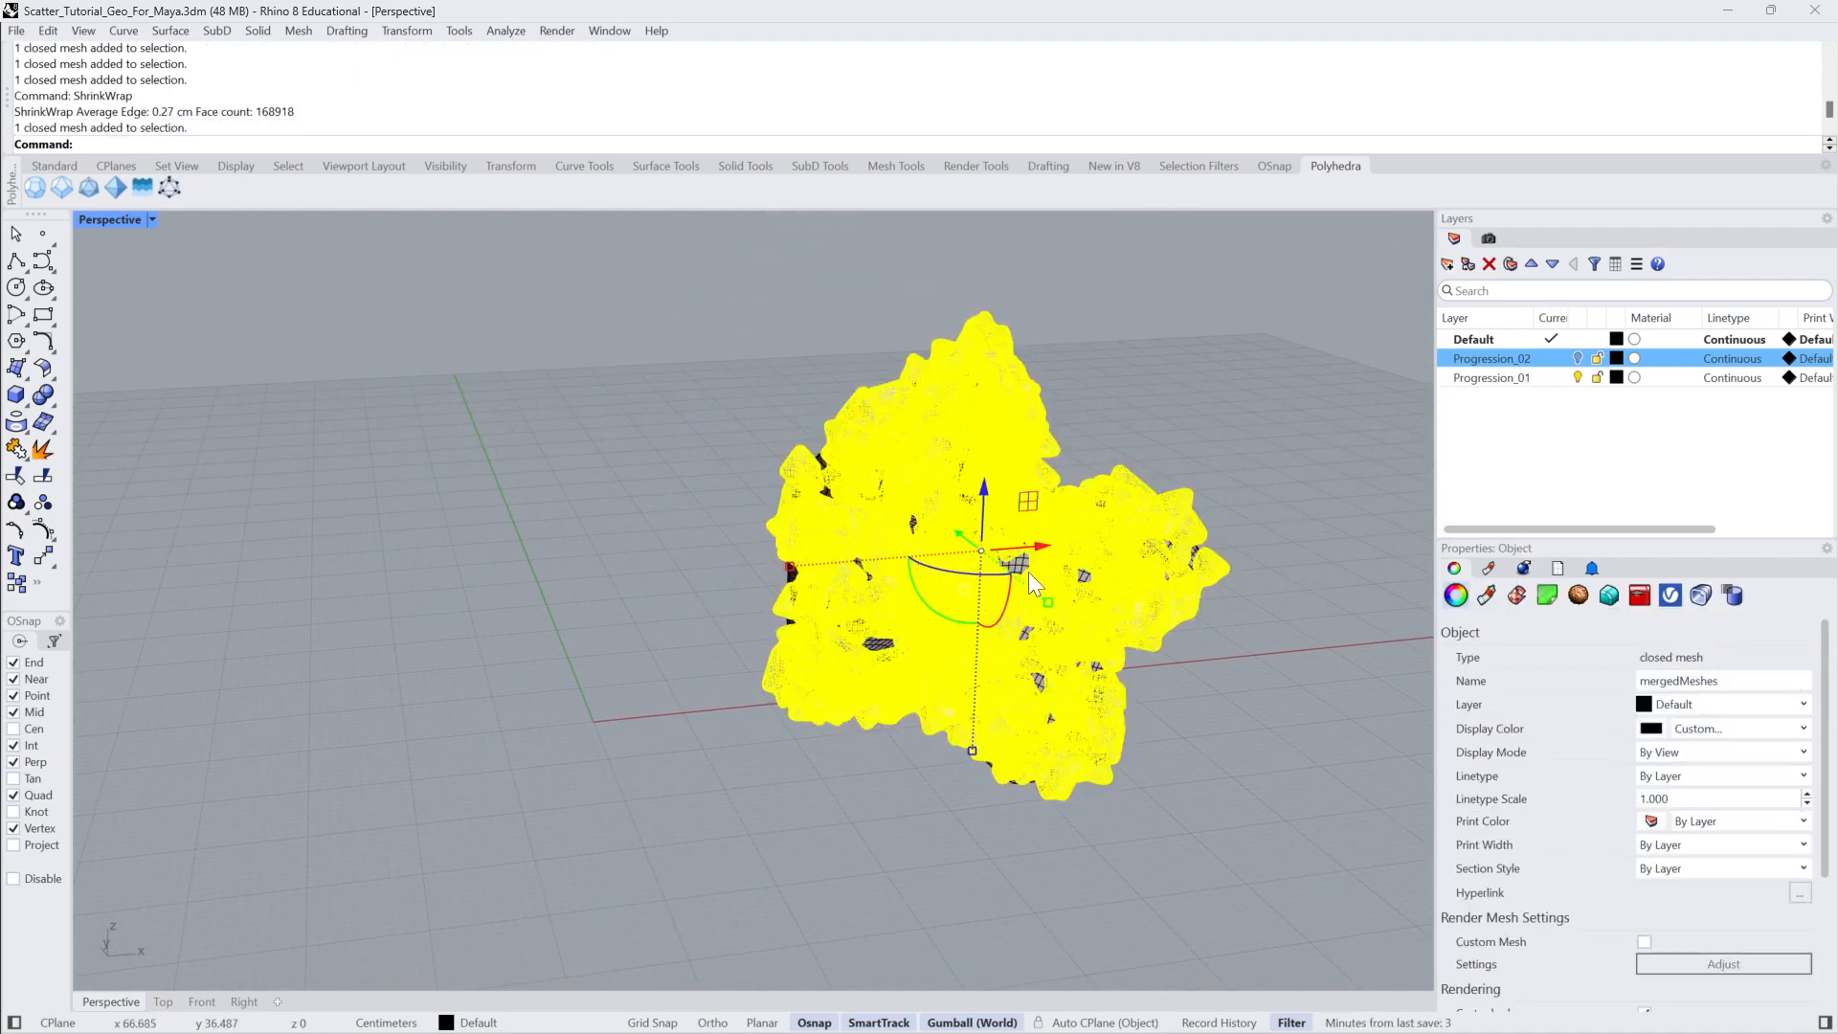
{"action": "left_click", "coordinate": [1015, 566], "text": "shift"}
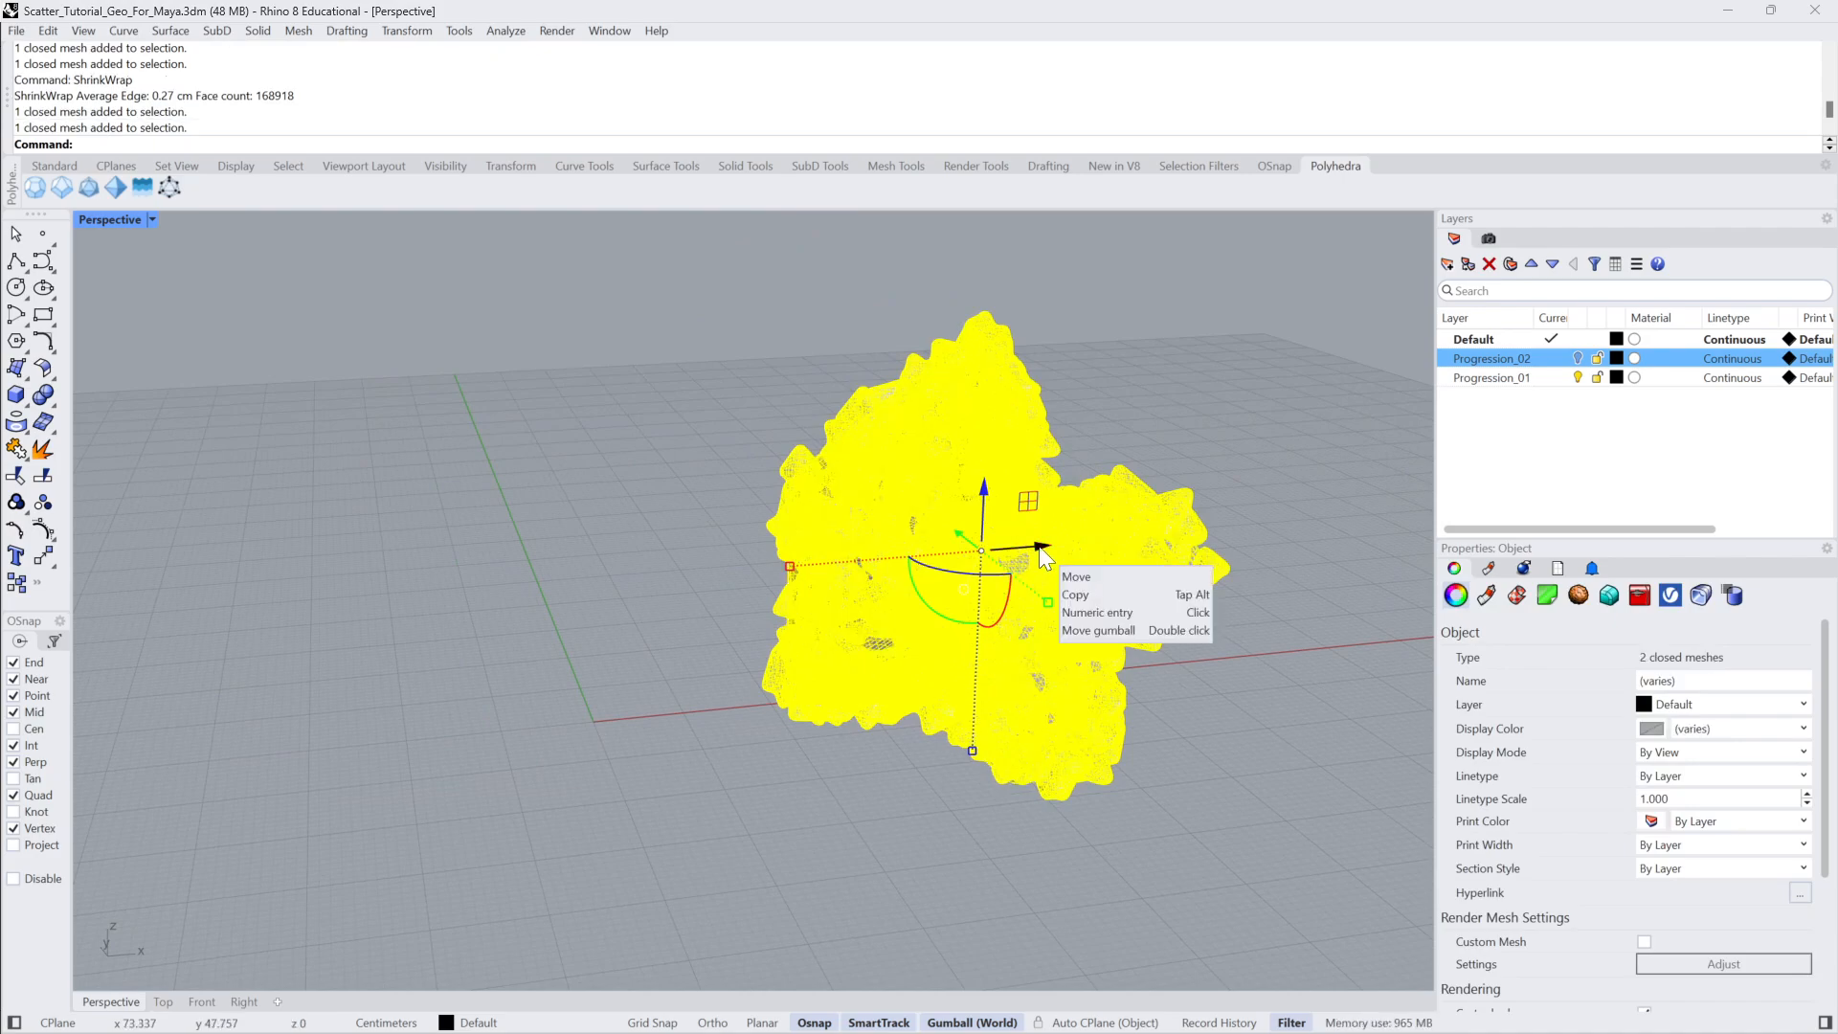
{"action": "key", "text": "alt"}
{"action": "left_click_drag", "start_coordinate": [1048, 555], "coordinate": [400, 620]}
{"action": "left_click", "coordinate": [530, 529]}
Hide the smooth polyhedron mesh inside the copied pair, leaving the shrink-wrapped mesh on its own.
{"action": "scroll", "coordinate": [530, 529], "scroll_direction": "up", "scroll_amount": 5}
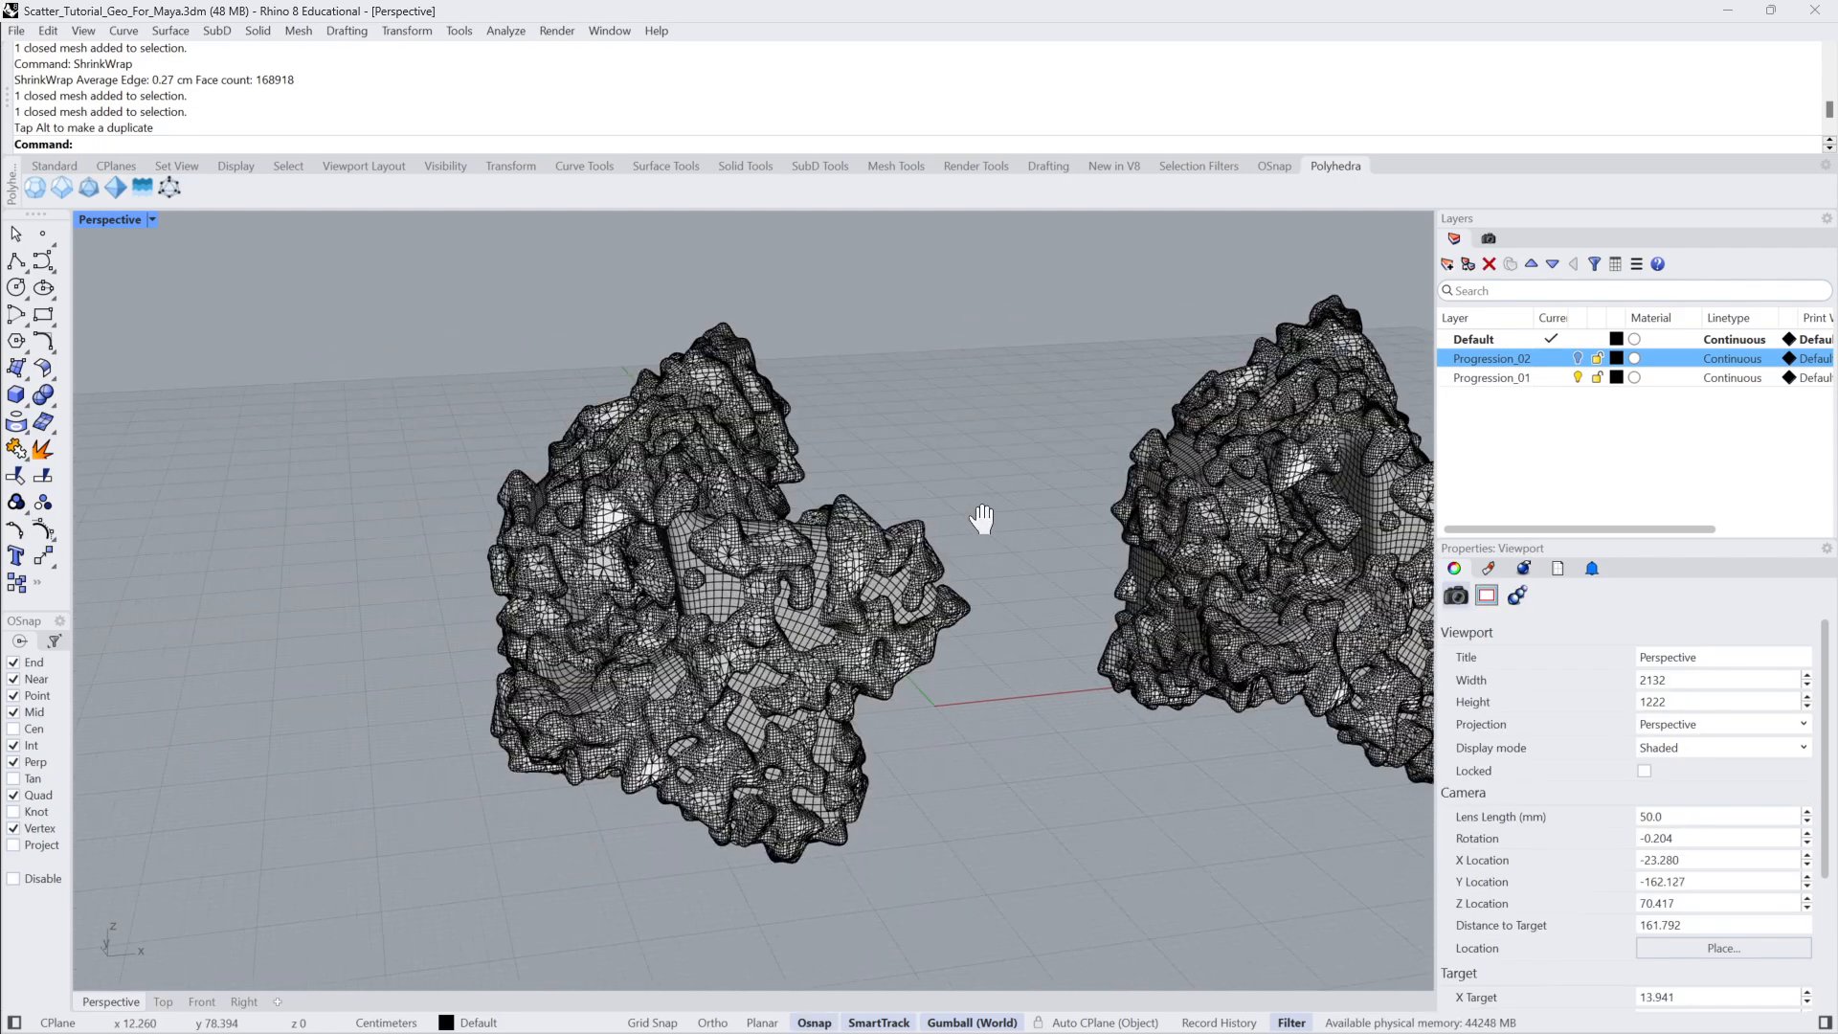
{"action": "scroll", "coordinate": [1036, 441], "scroll_direction": "down", "scroll_amount": 3}
{"action": "right_click_drag", "start_coordinate": [1036, 440], "coordinate": [923, 534]}
{"action": "left_click", "coordinate": [862, 582]}
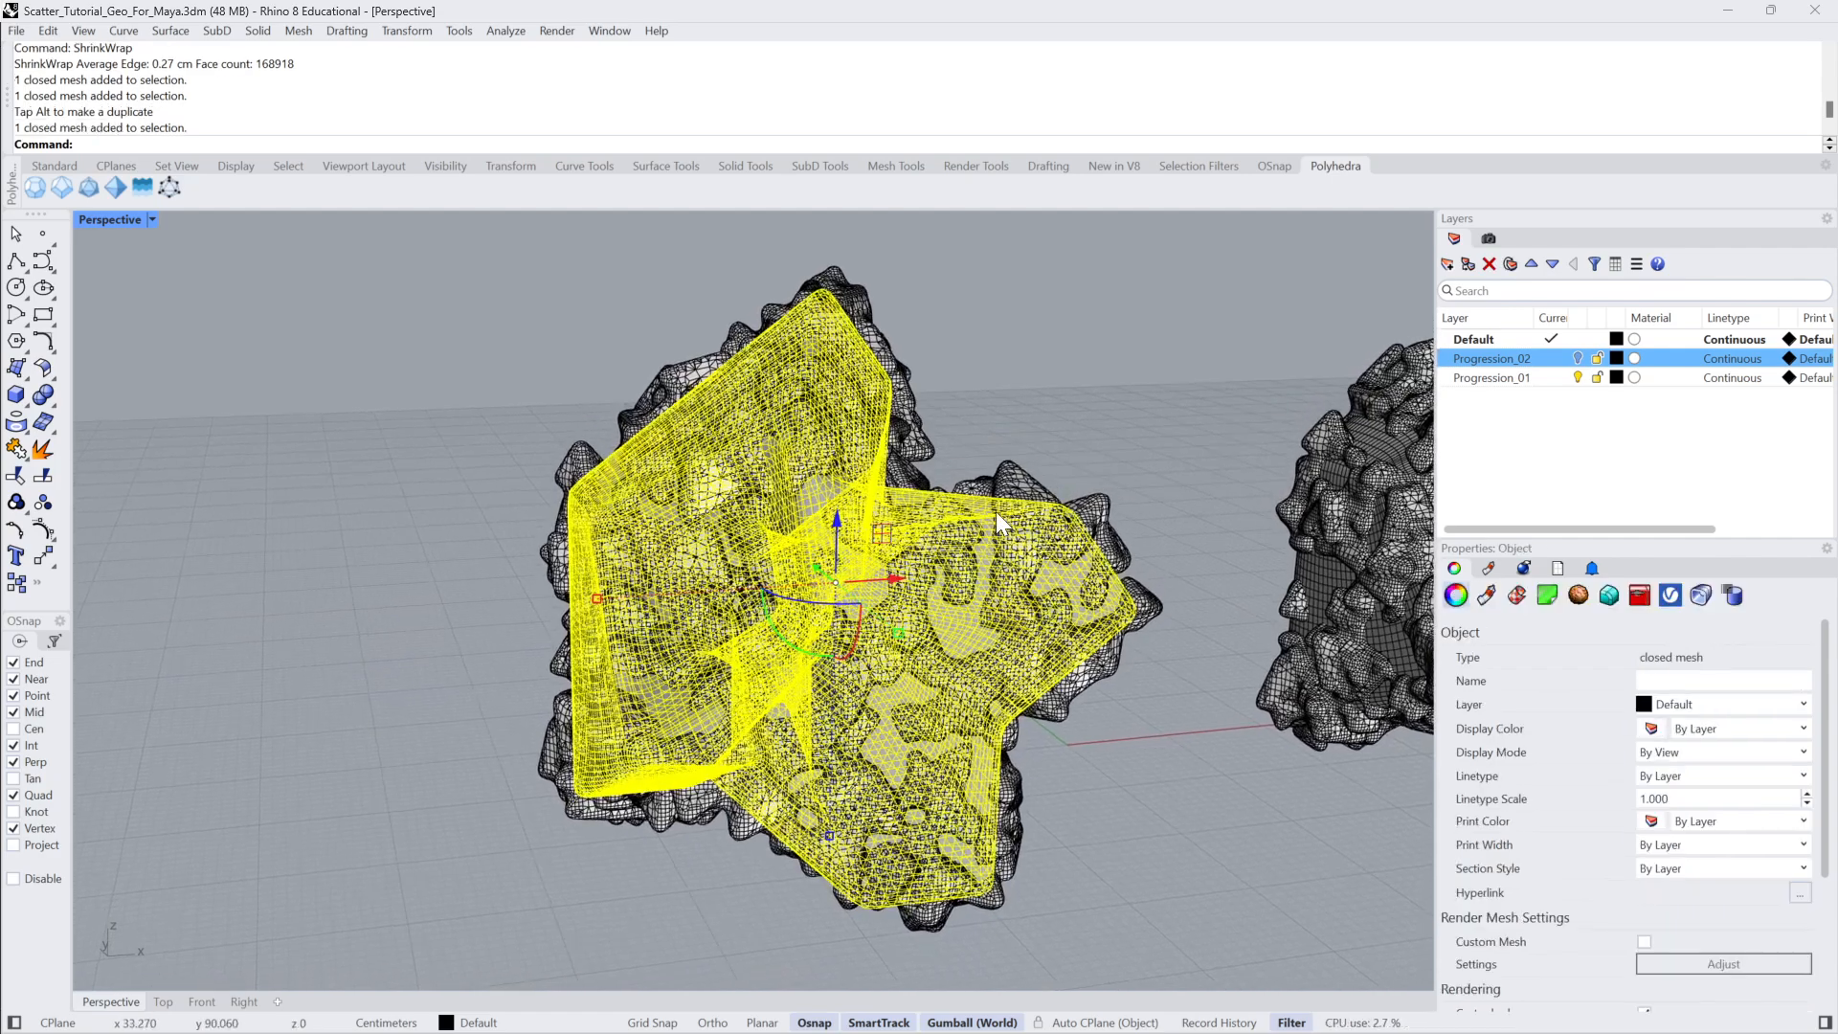
{"action": "key", "text": "ctrl+h"}
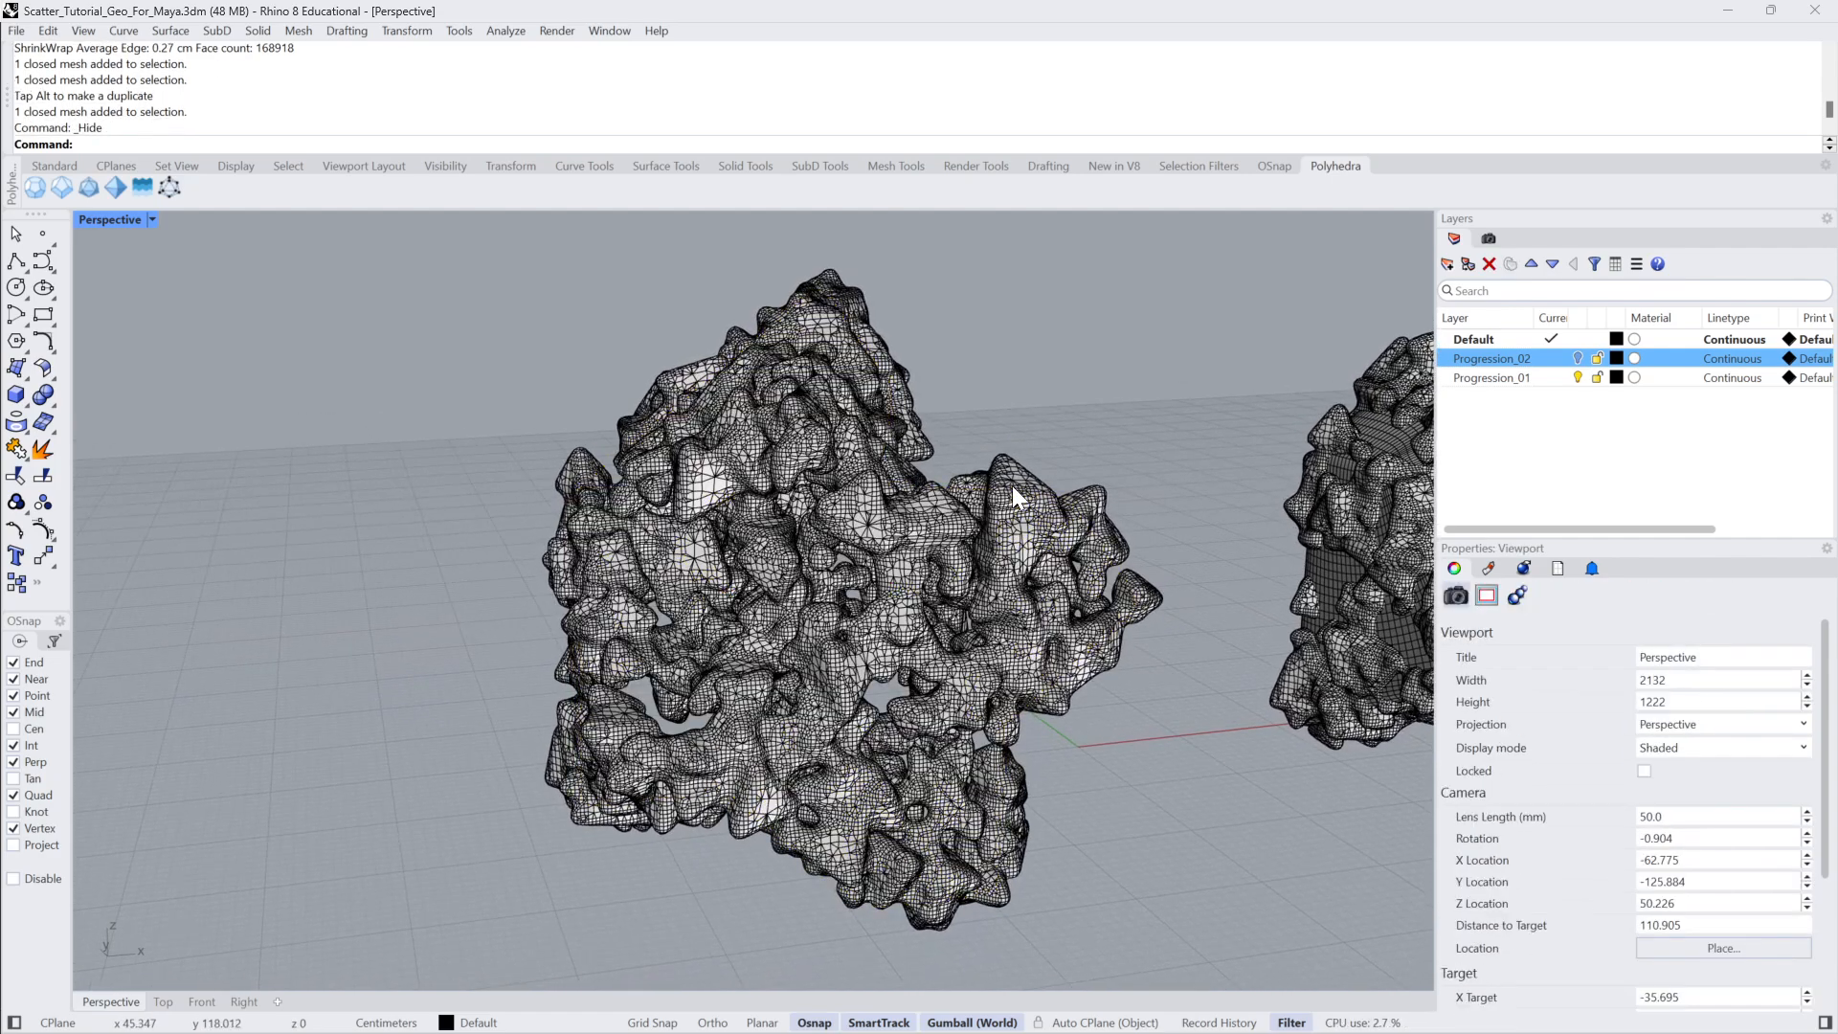
Examine the isolated shrink-wrapped mesh and its openings from several angles.
{"action": "key", "text": "Left"}
{"action": "key", "text": "Left"}
{"action": "key", "text": "Left"}
{"action": "key", "text": "Left"}
{"action": "key", "text": "Left"}
{"action": "key", "text": "Left"}
{"action": "key", "text": "Left"}
{"action": "key", "text": "Left"}
{"action": "key", "text": "Left"}
{"action": "key", "text": "Left"}
{"action": "key", "text": "Left"}
{"action": "key", "text": "Left"}
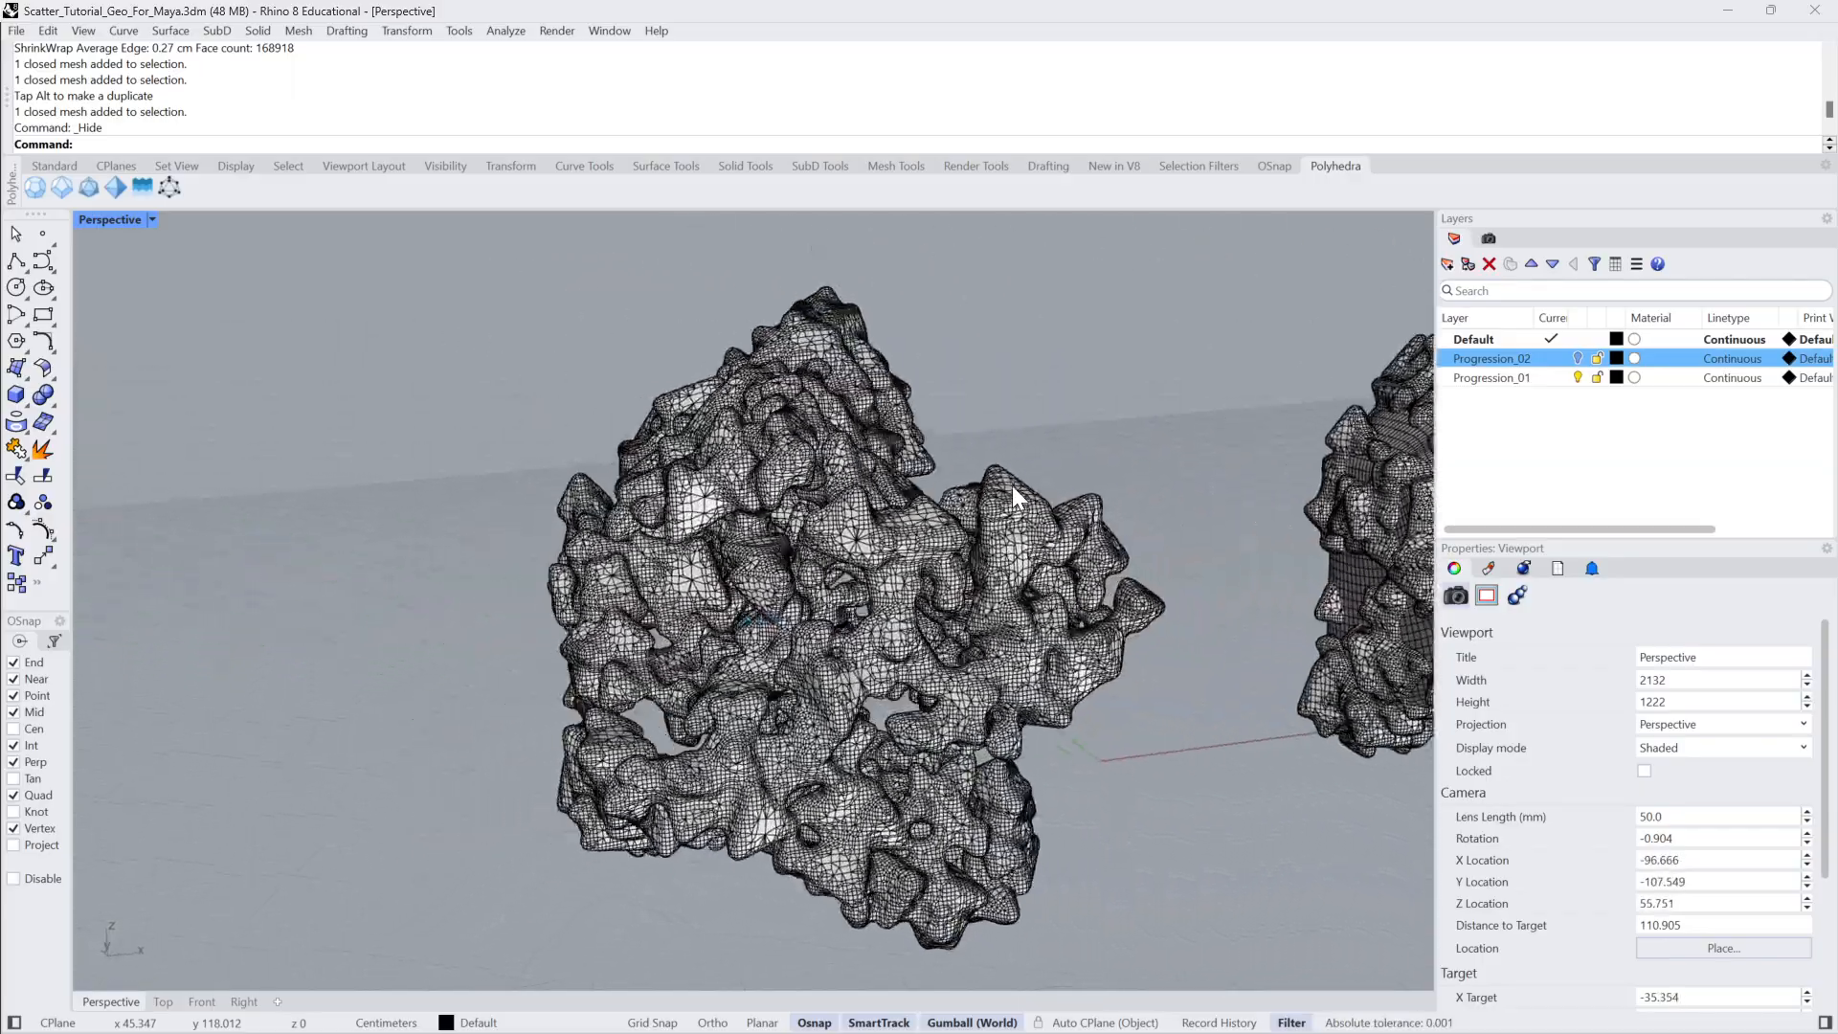
{"action": "key", "text": "Left"}
{"action": "key", "text": "Left"}
{"action": "key", "text": "Left"}
{"action": "key", "text": "Left"}
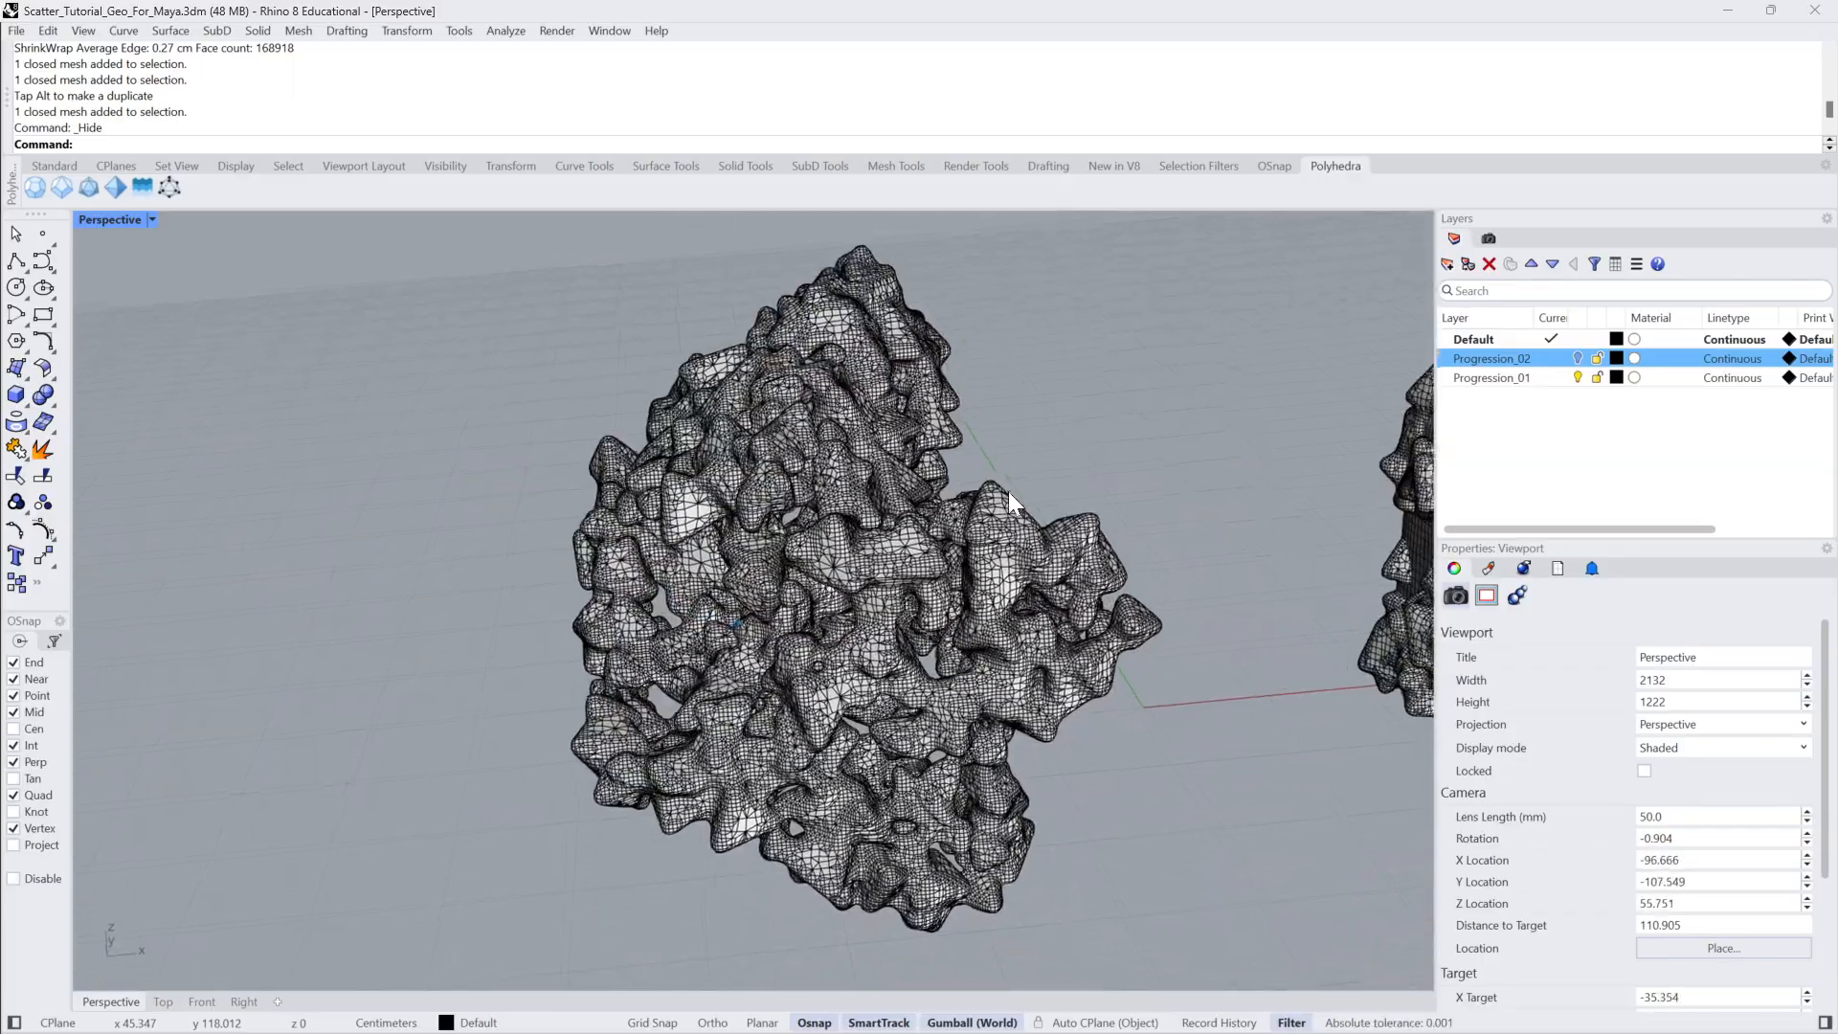
{"action": "left_click", "coordinate": [151, 219]}
{"action": "key", "text": "Escape"}
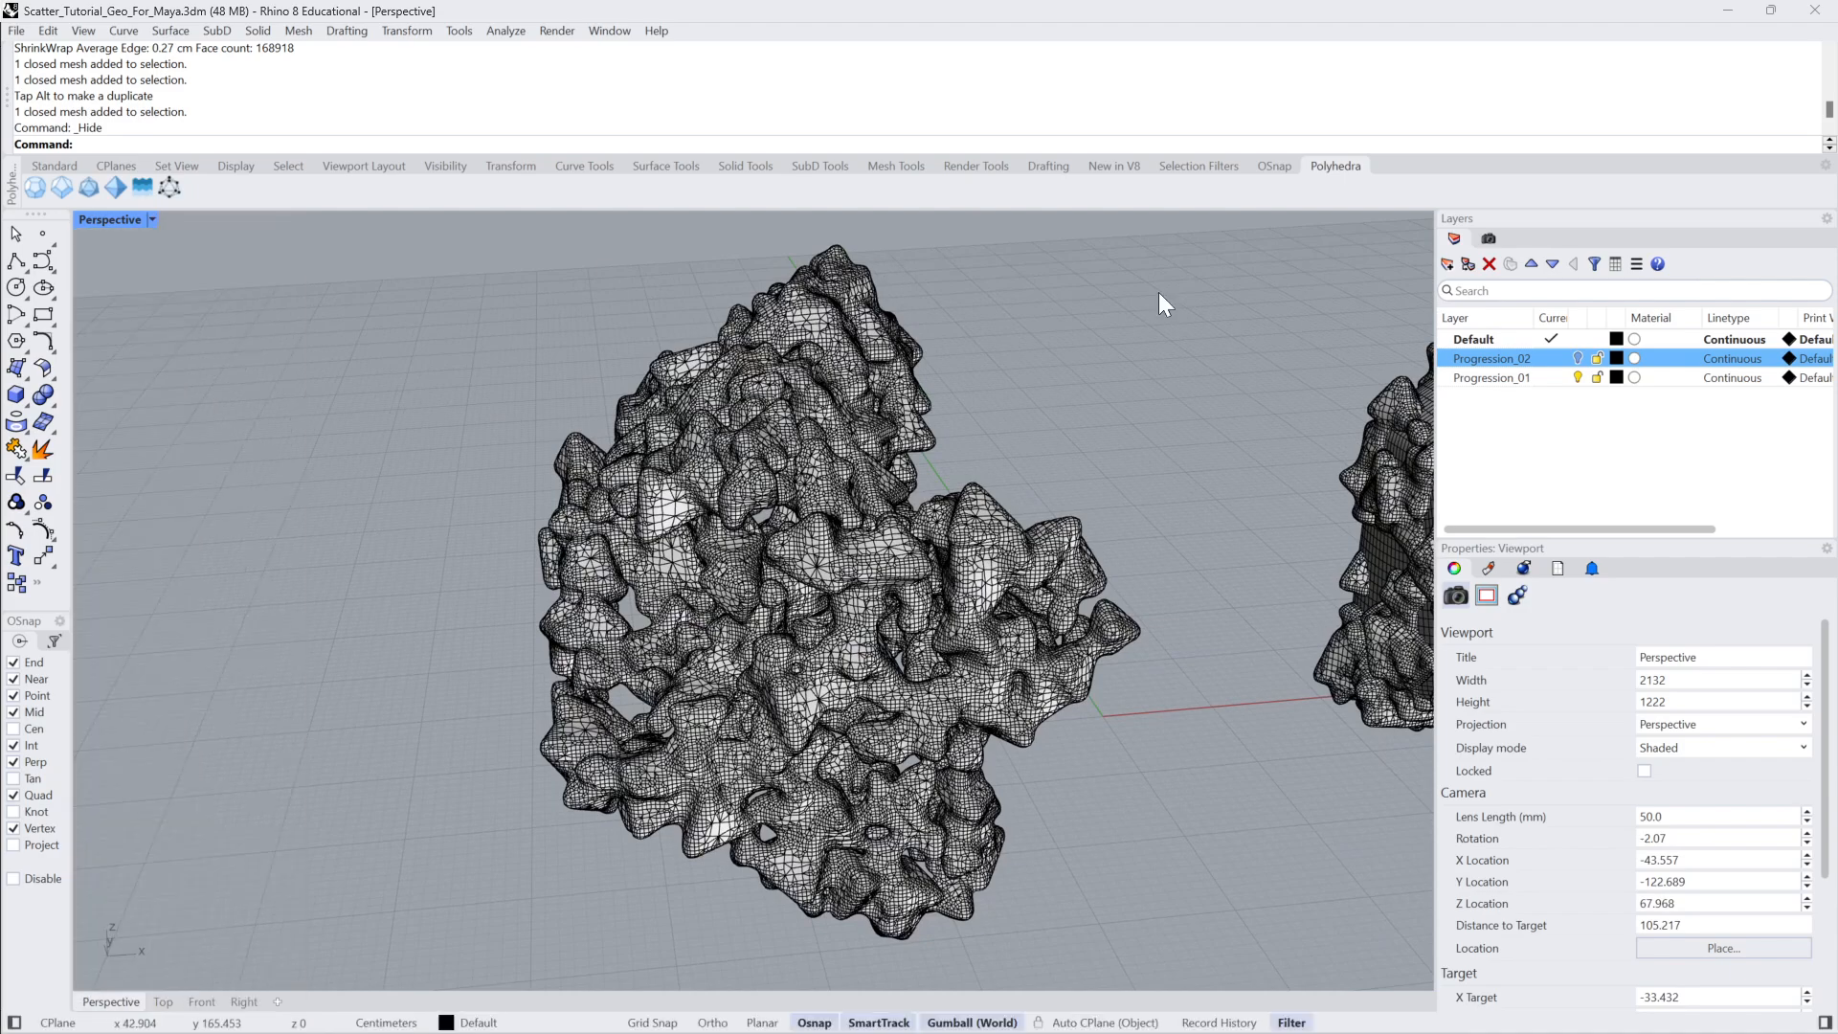
{"action": "key", "text": "Left"}
{"action": "key", "text": "Left"}
{"action": "key", "text": "Left"}
{"action": "key", "text": "Left"}
{"action": "key", "text": "Left"}
{"action": "key", "text": "Left"}
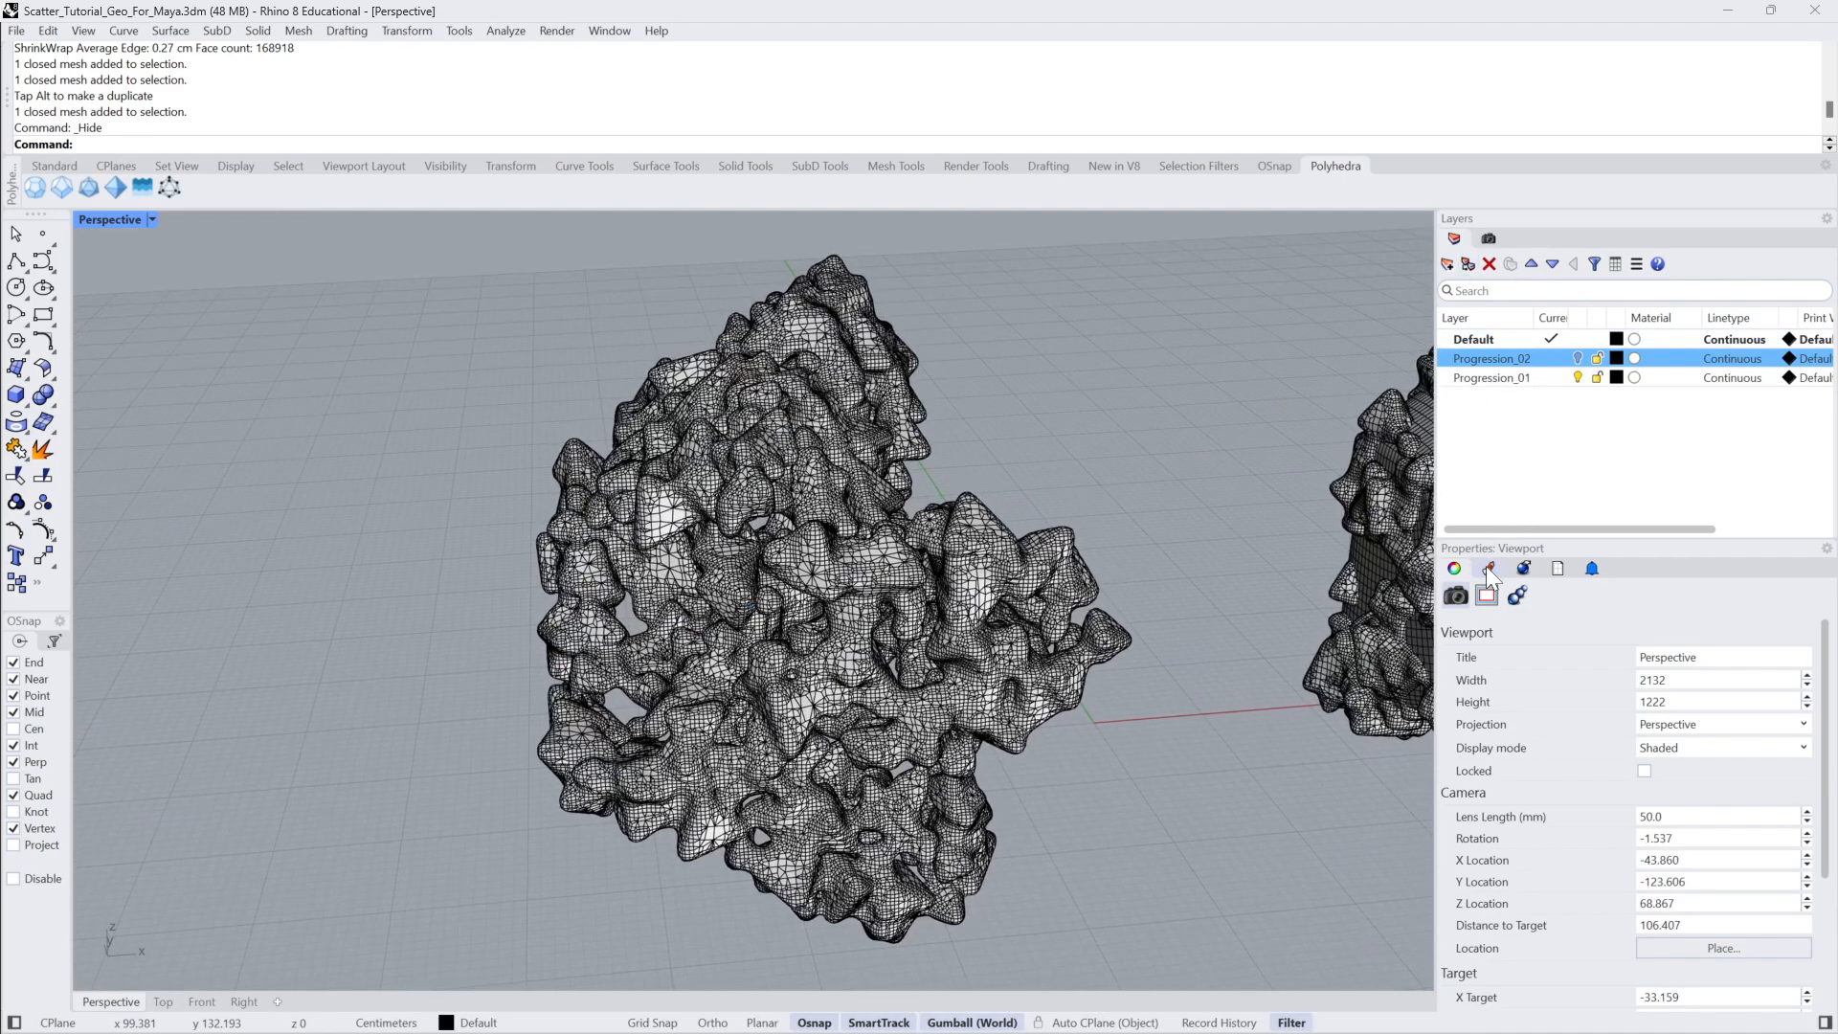
Assign the Plaster material to the isolated shrink-wrapped mesh and clear the selection.
{"action": "left_click", "coordinate": [1486, 567]}
{"action": "key", "text": "Left"}
{"action": "key", "text": "Left"}
{"action": "key", "text": "Left"}
{"action": "key", "text": "Left"}
{"action": "key", "text": "Left"}
{"action": "key", "text": "Left"}
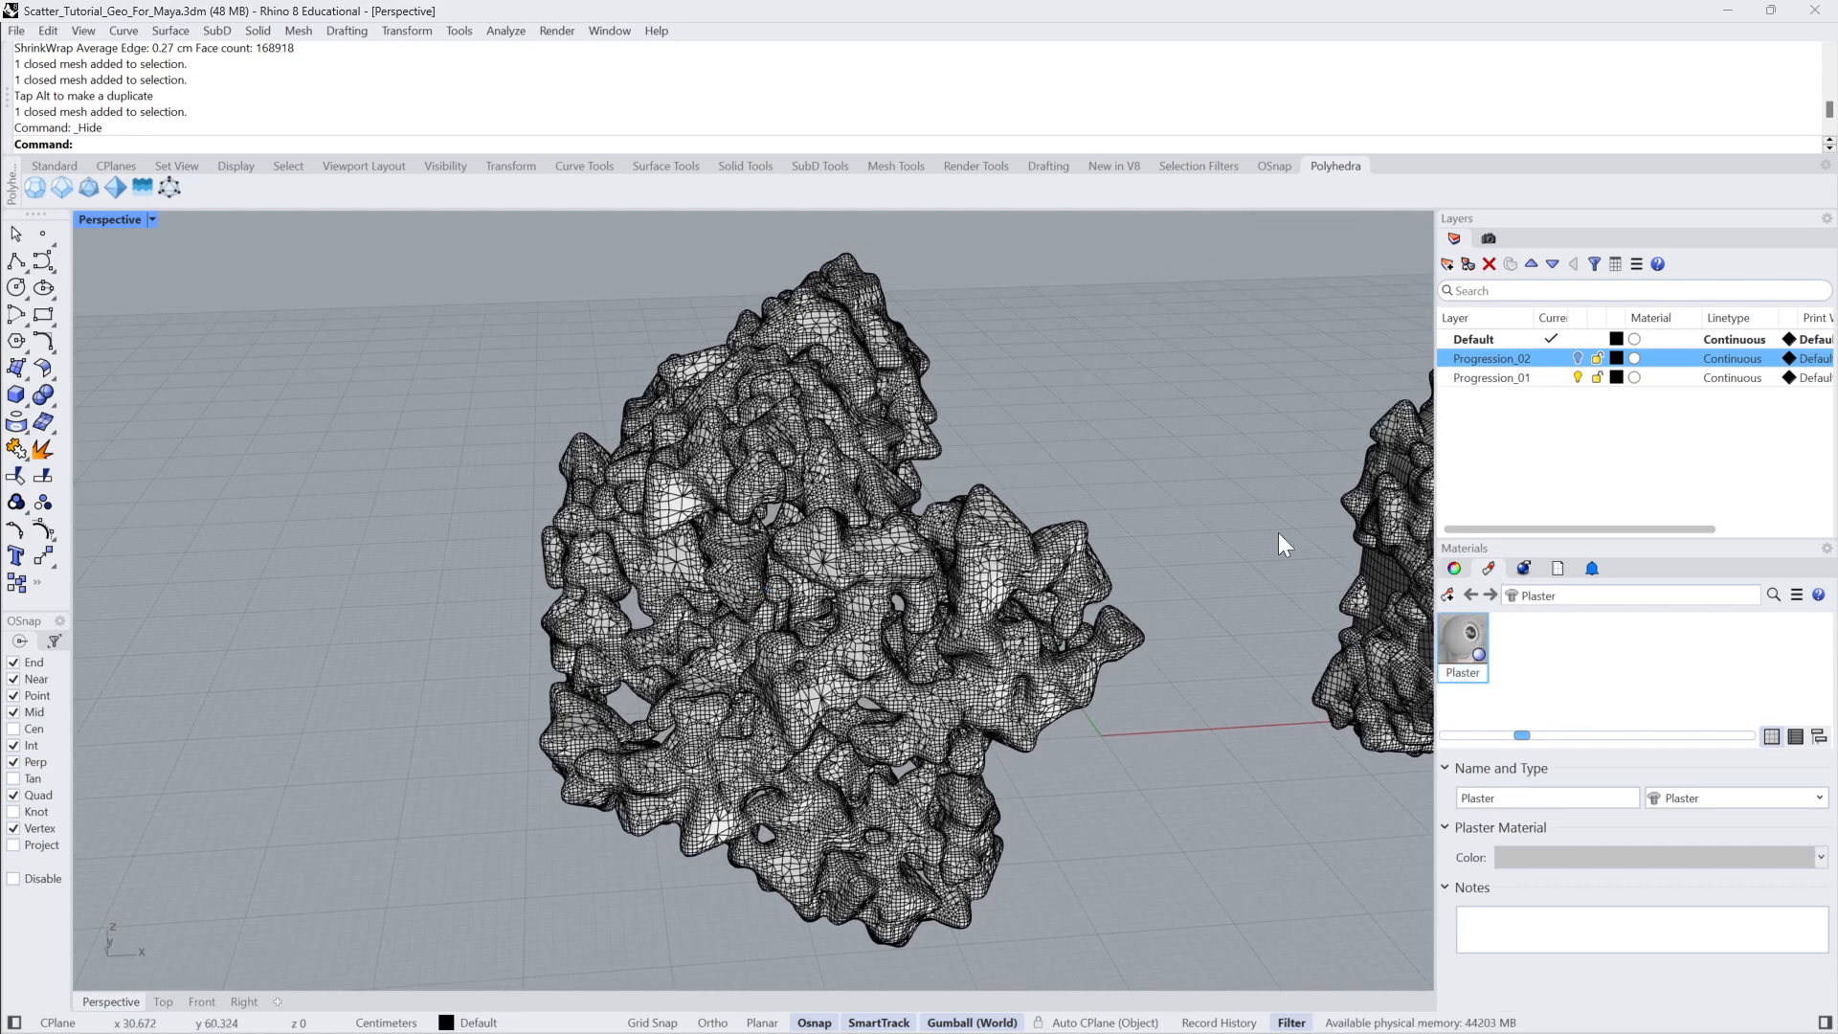
{"action": "left_click_drag", "start_coordinate": [1451, 636], "coordinate": [821, 534]}
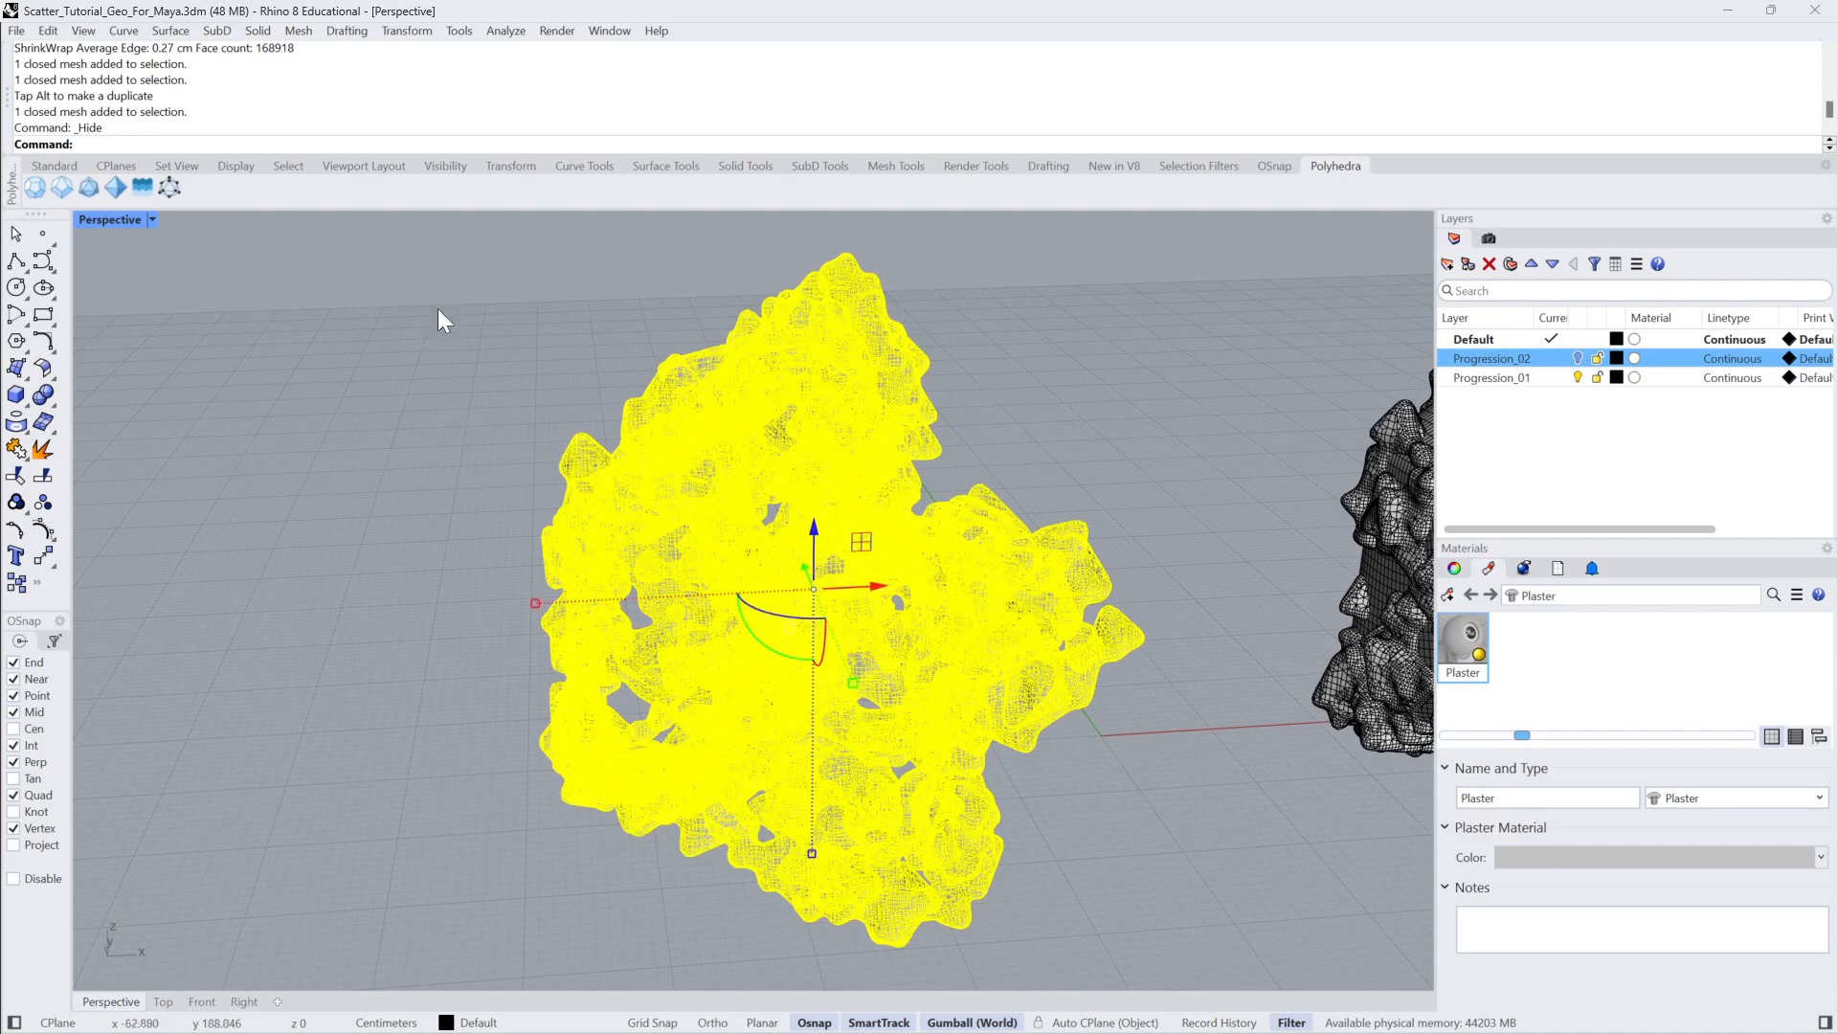
{"action": "left_click", "coordinate": [154, 274]}
Preview the porous wrapped mesh in Rendered display mode, then return the viewport to Shaded.
{"action": "left_click", "coordinate": [152, 221]}
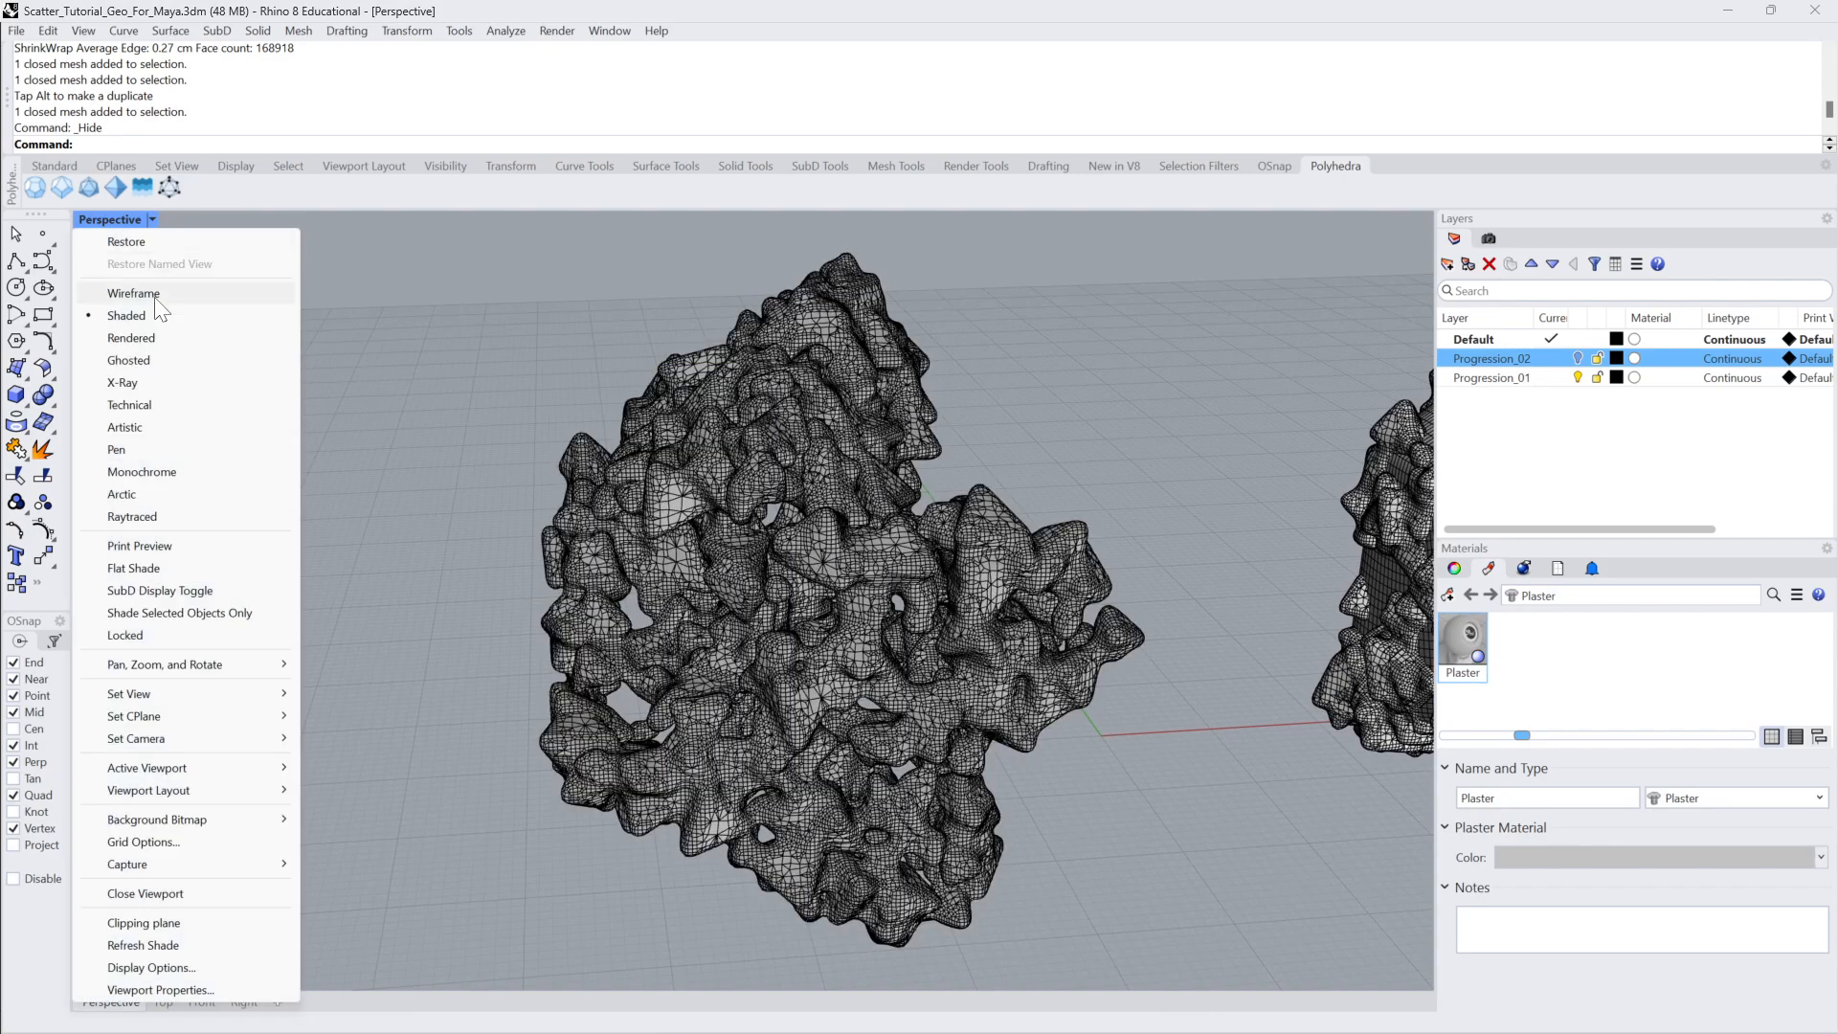
{"action": "left_click", "coordinate": [191, 337]}
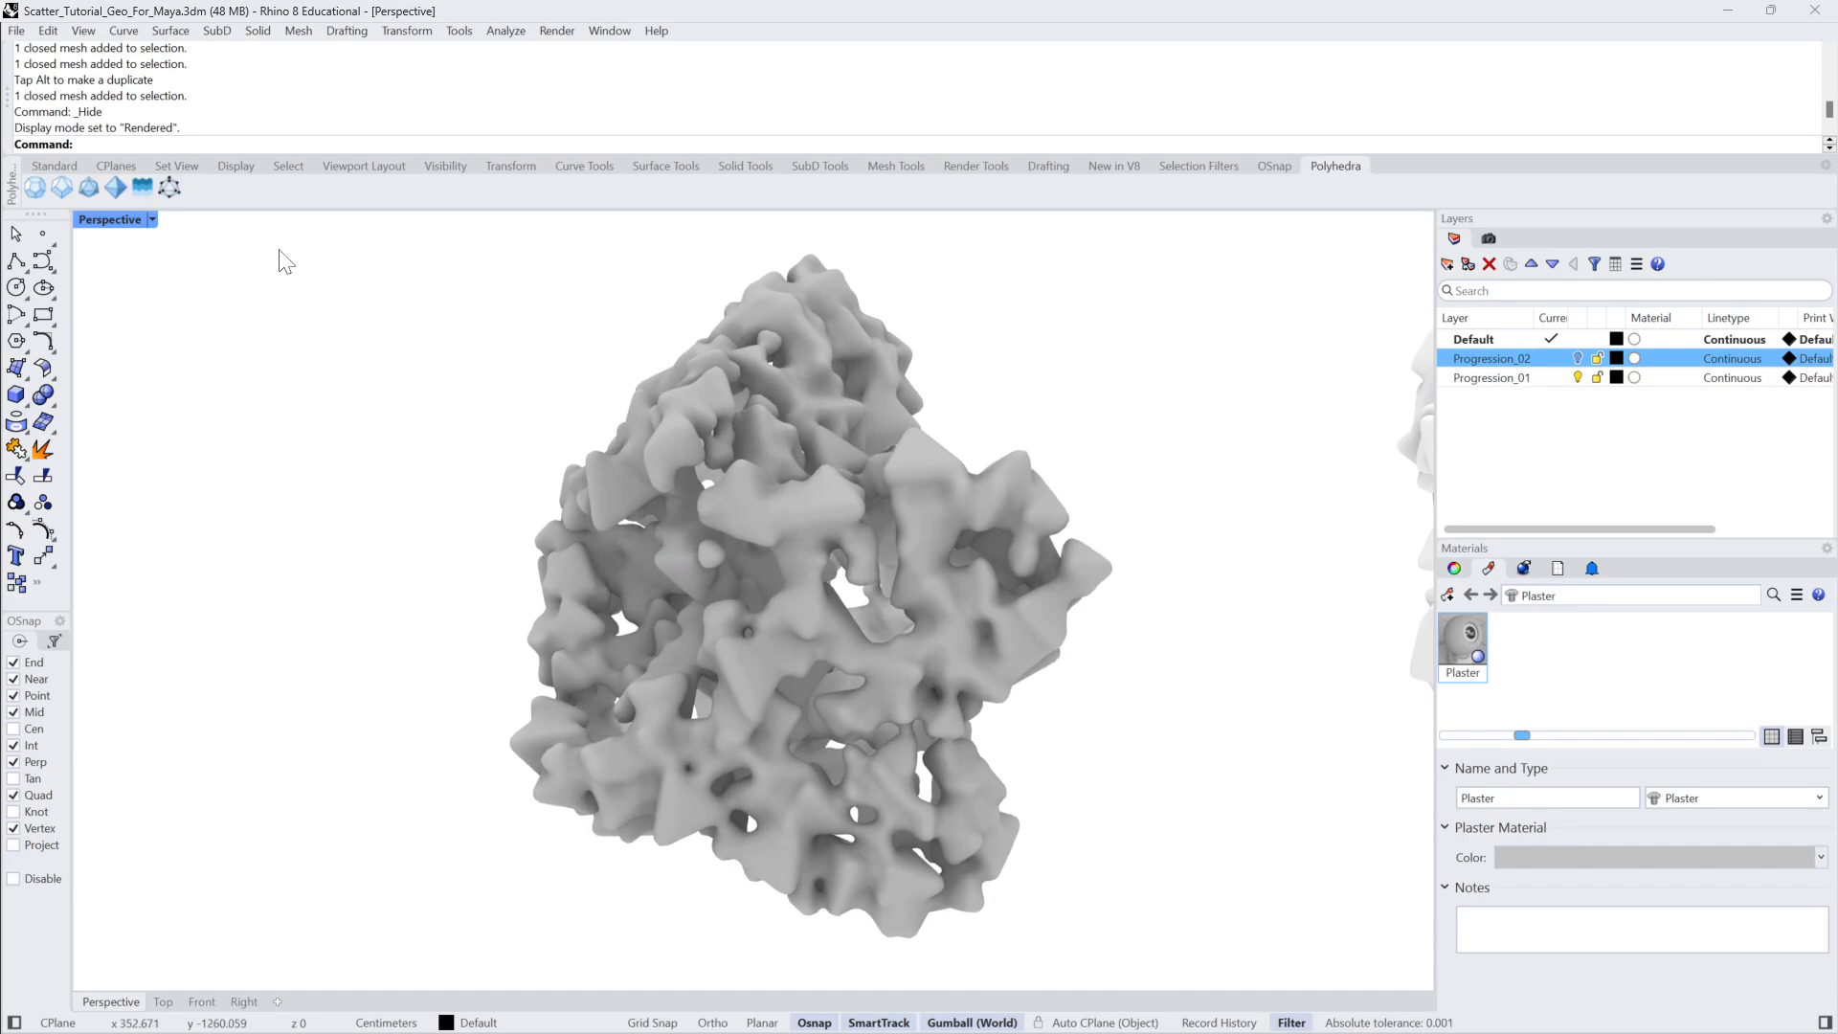
{"action": "left_click", "coordinate": [152, 220]}
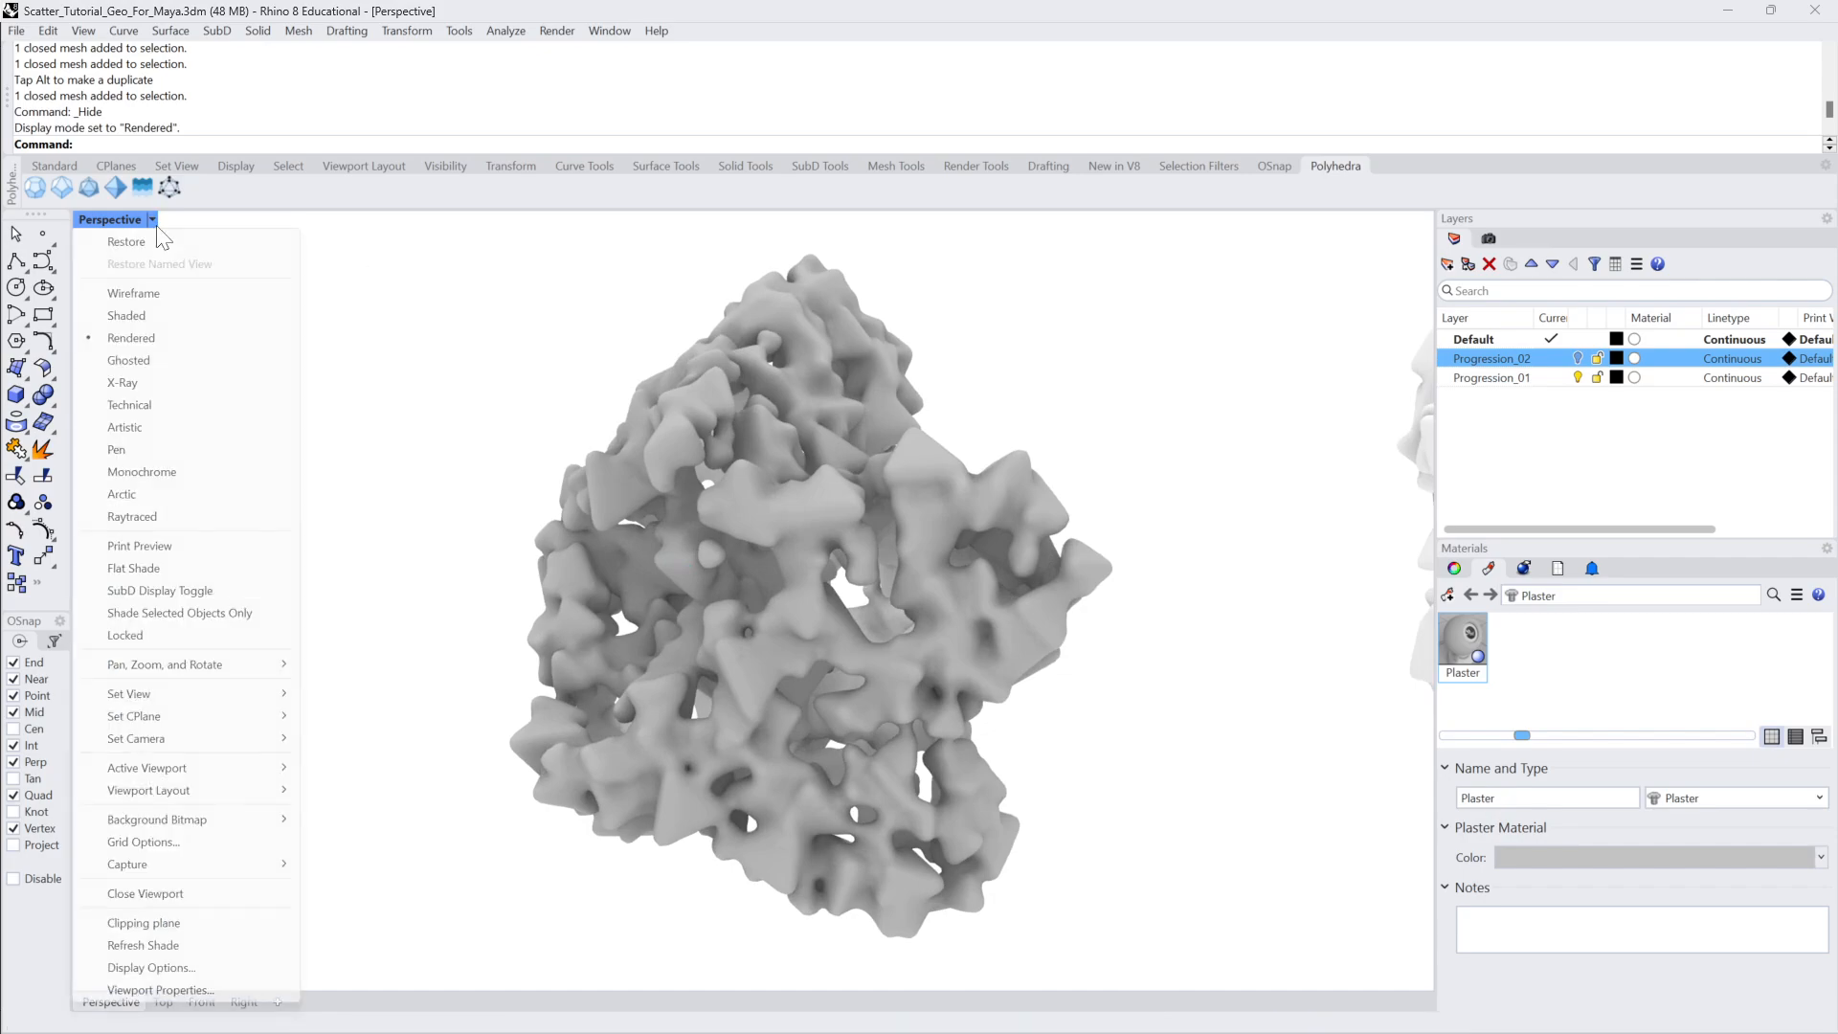
{"action": "left_click", "coordinate": [127, 316]}
Inspect the wrapped mesh up close around its openings for small loose pieces floating inside.
{"action": "left_click", "coordinate": [852, 502]}
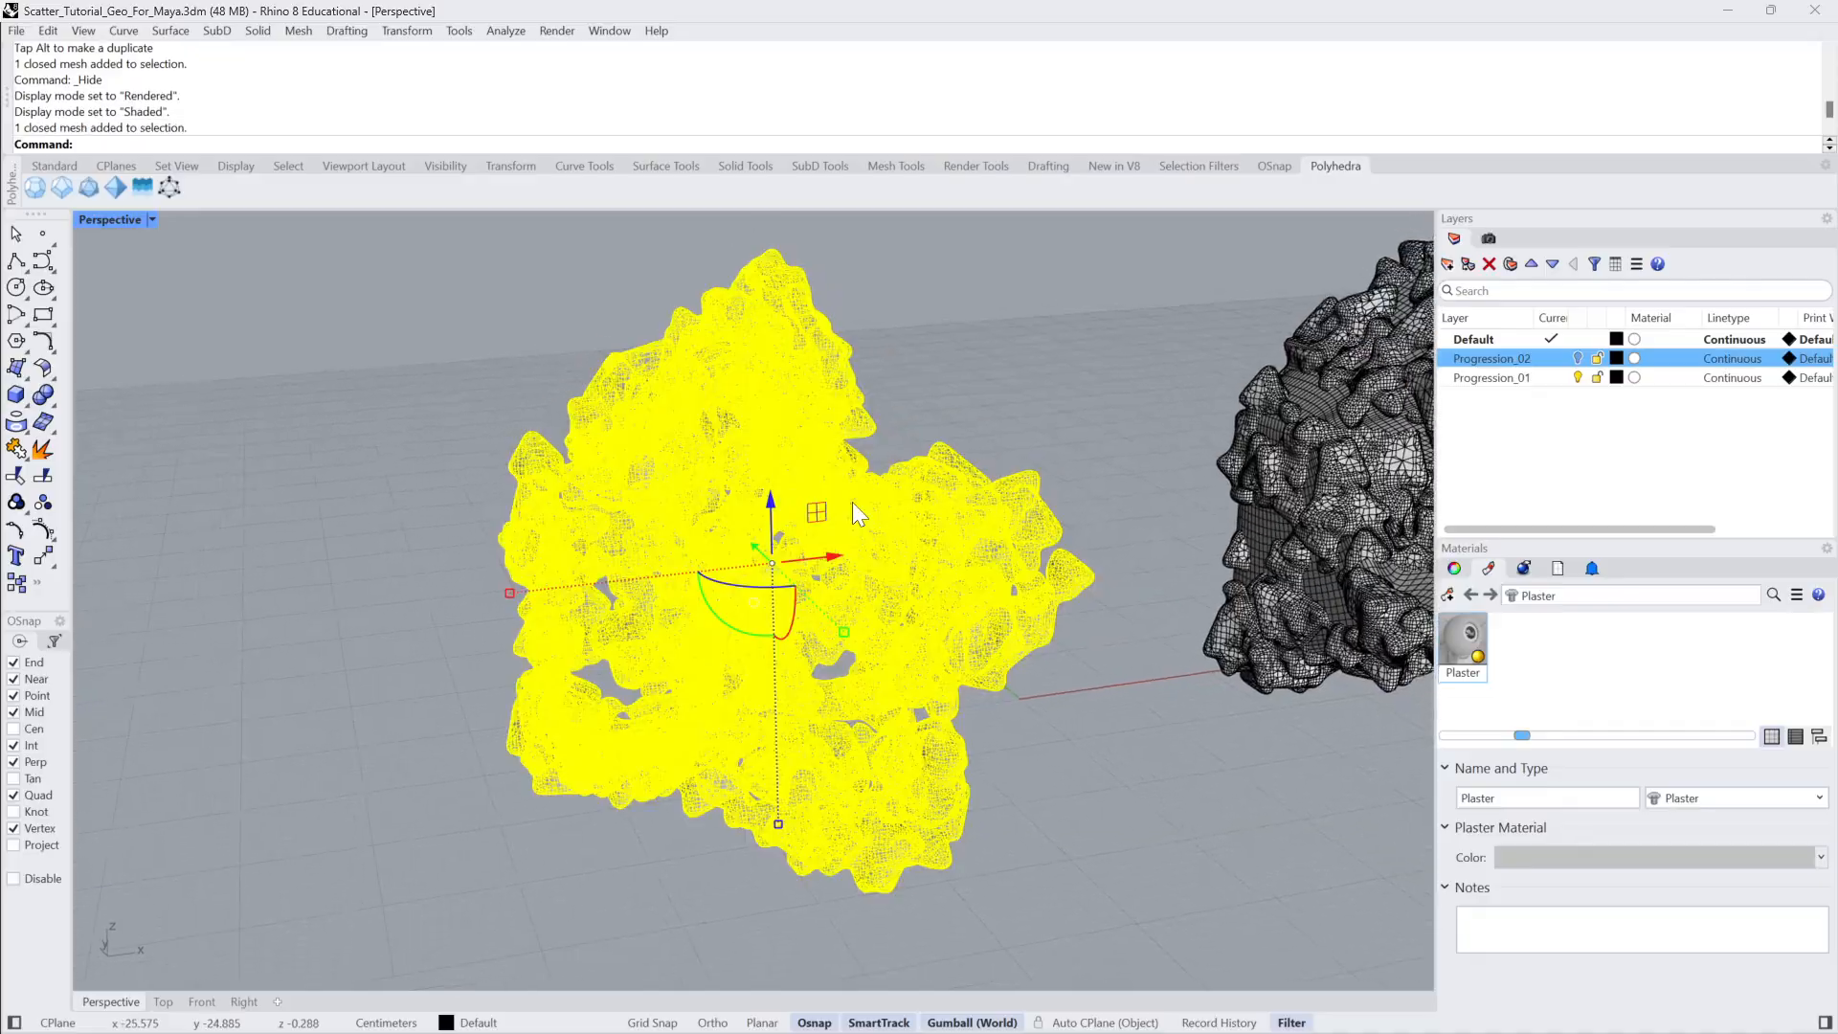
{"action": "key", "text": "Escape"}
{"action": "scroll", "coordinate": [1007, 394], "scroll_direction": "up", "scroll_amount": 8}
{"action": "scroll", "coordinate": [762, 613], "scroll_direction": "up", "scroll_amount": 3}
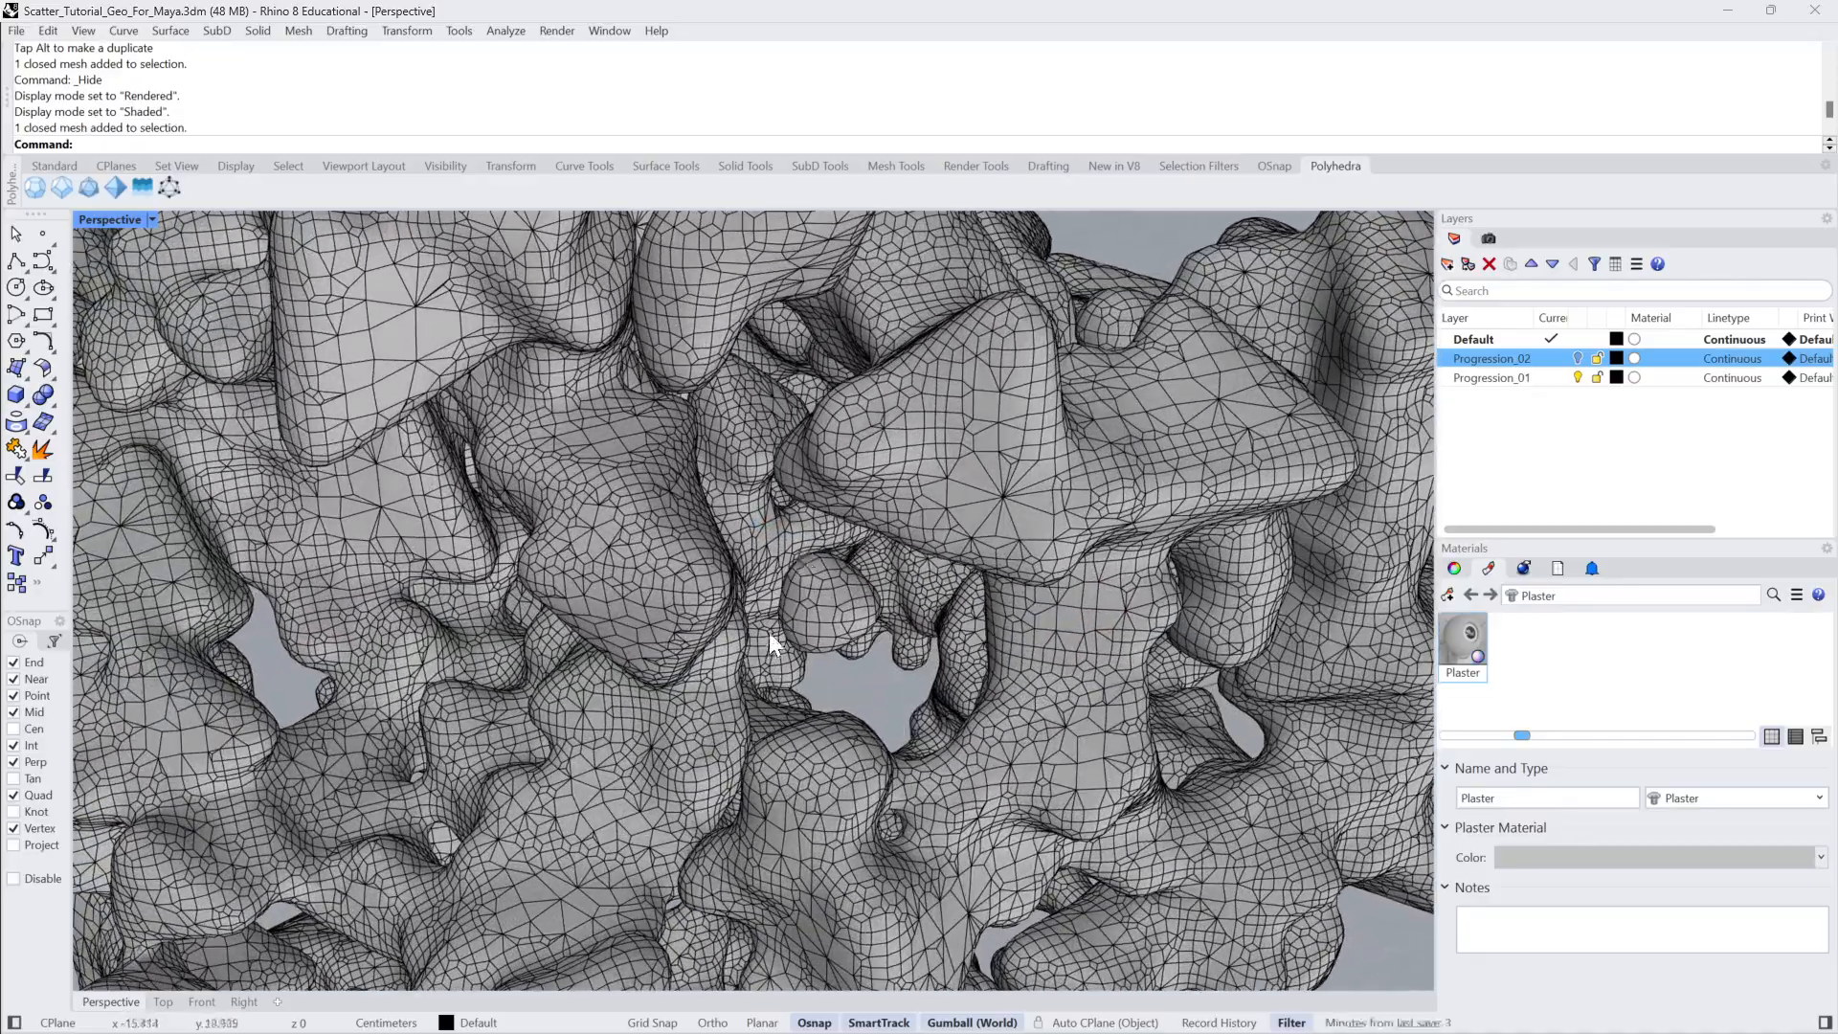
{"action": "right_click_drag", "start_coordinate": [842, 571], "coordinate": [680, 507]}
{"action": "scroll", "coordinate": [627, 493], "scroll_direction": "down", "scroll_amount": 10}
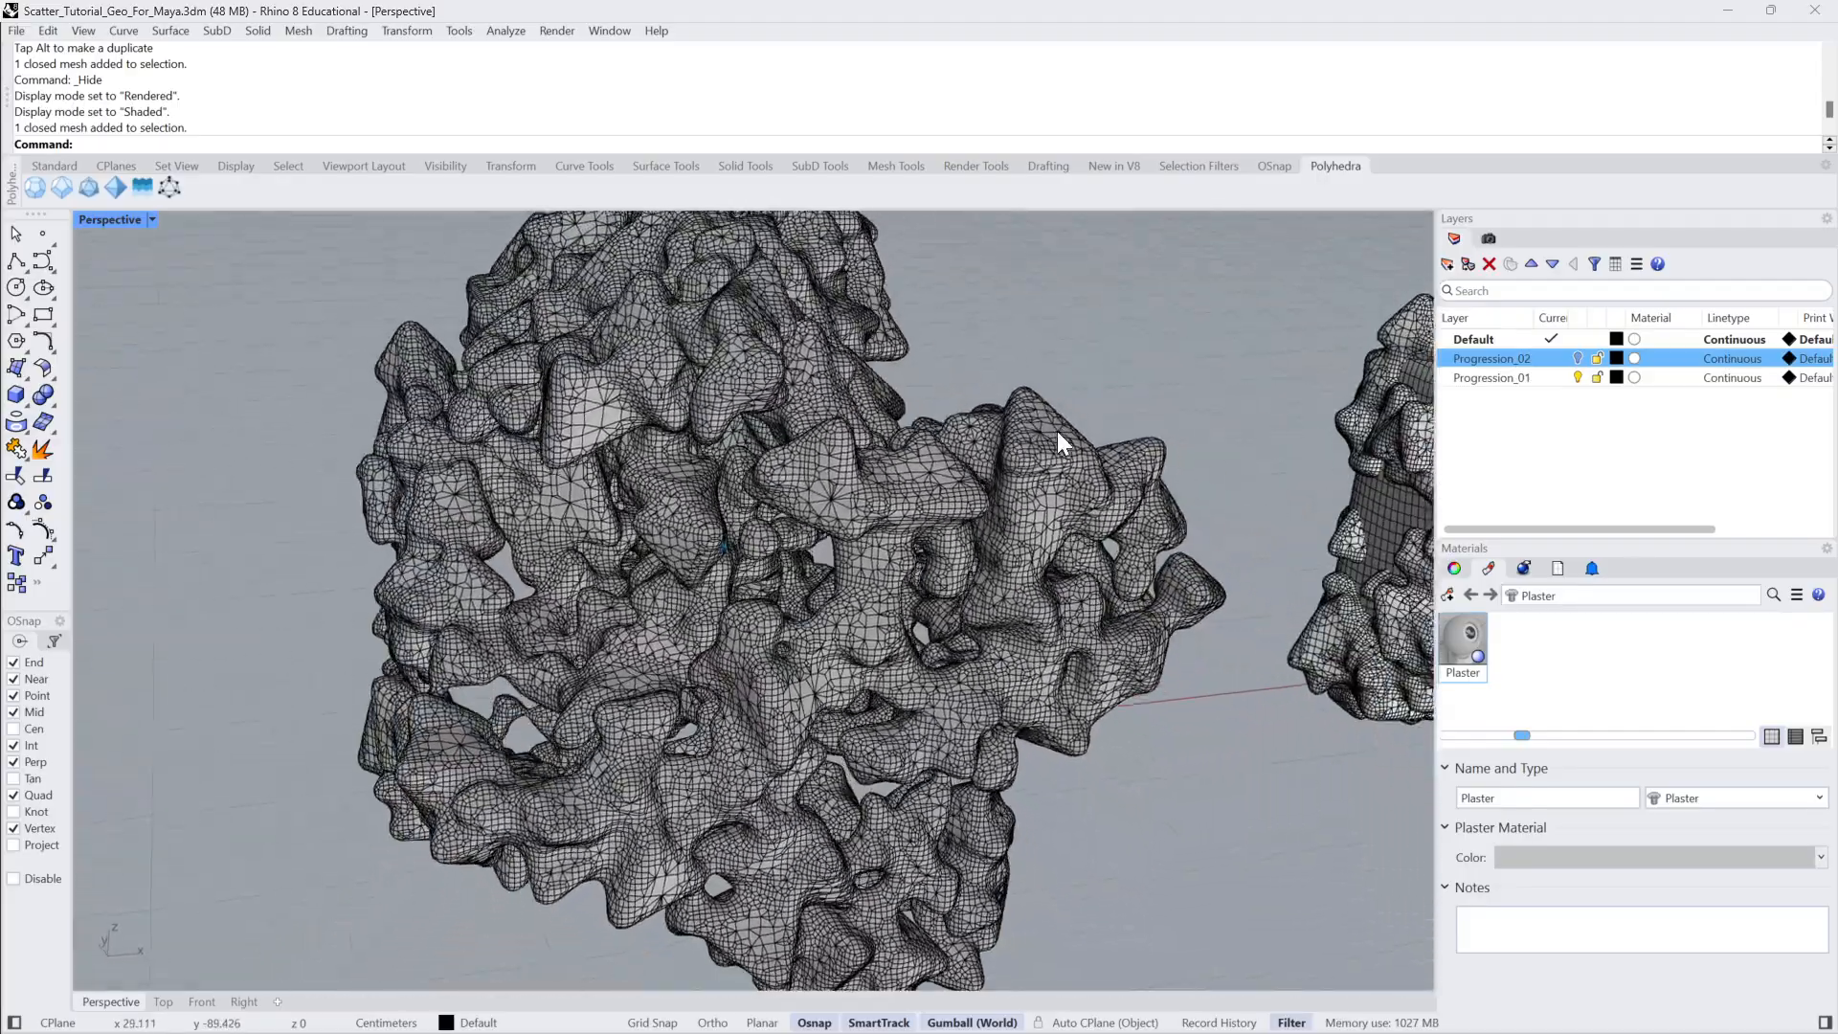
{"action": "right_click_drag", "start_coordinate": [1057, 431], "coordinate": [824, 507]}
Explode the wrapped mesh into its disconnected pieces and hide the main body.
{"action": "left_click", "coordinate": [762, 565]}
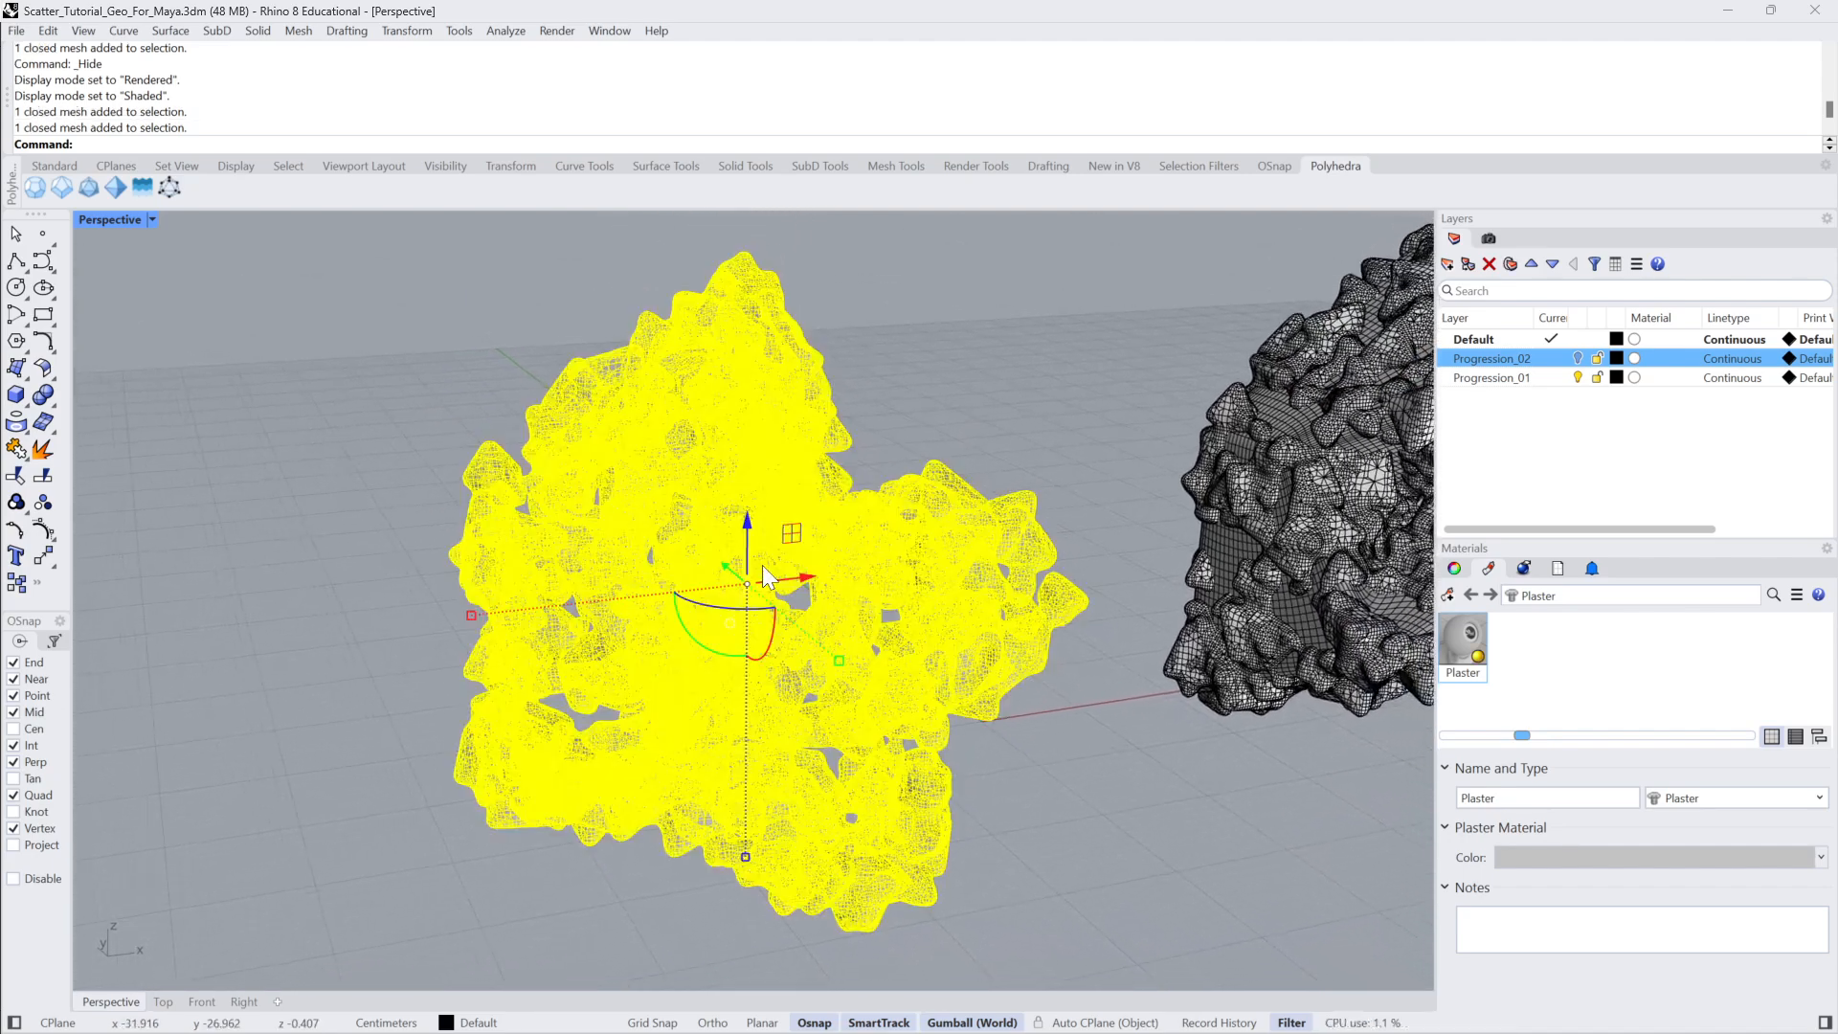
{"action": "left_click", "coordinate": [43, 449]}
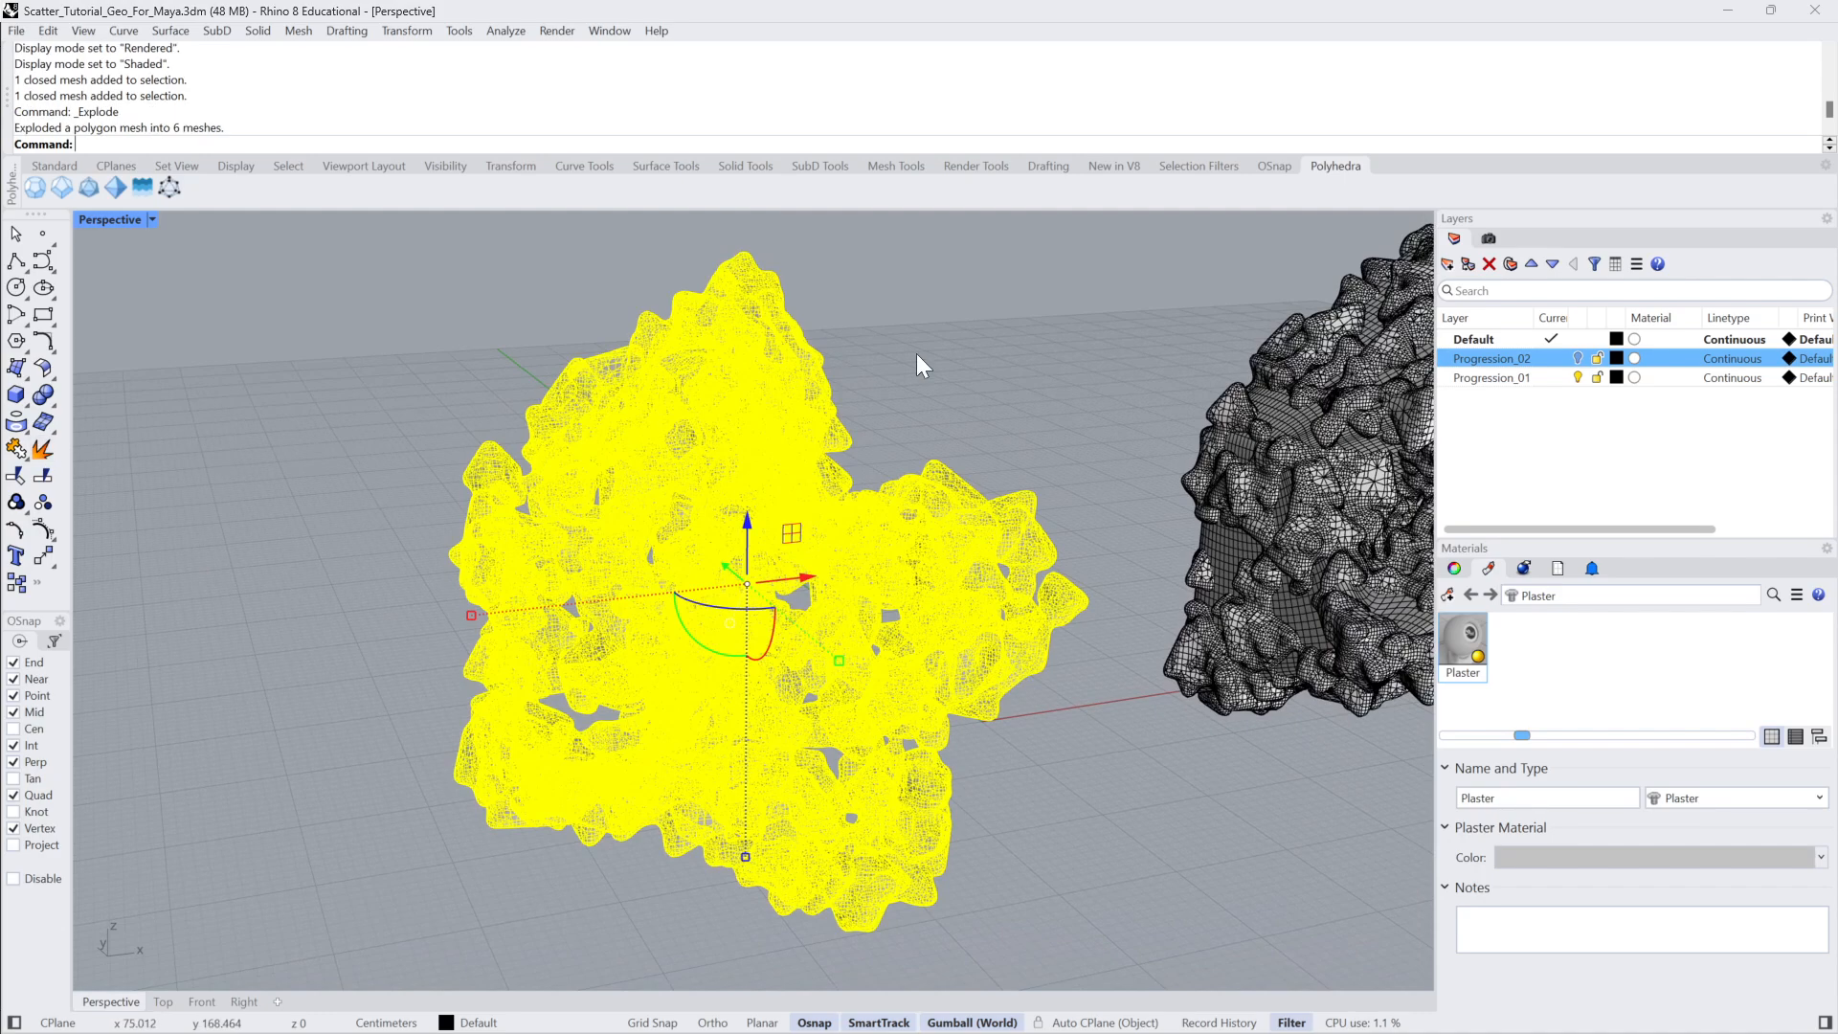
{"action": "left_click", "coordinate": [969, 353]}
{"action": "left_click", "coordinate": [759, 416]}
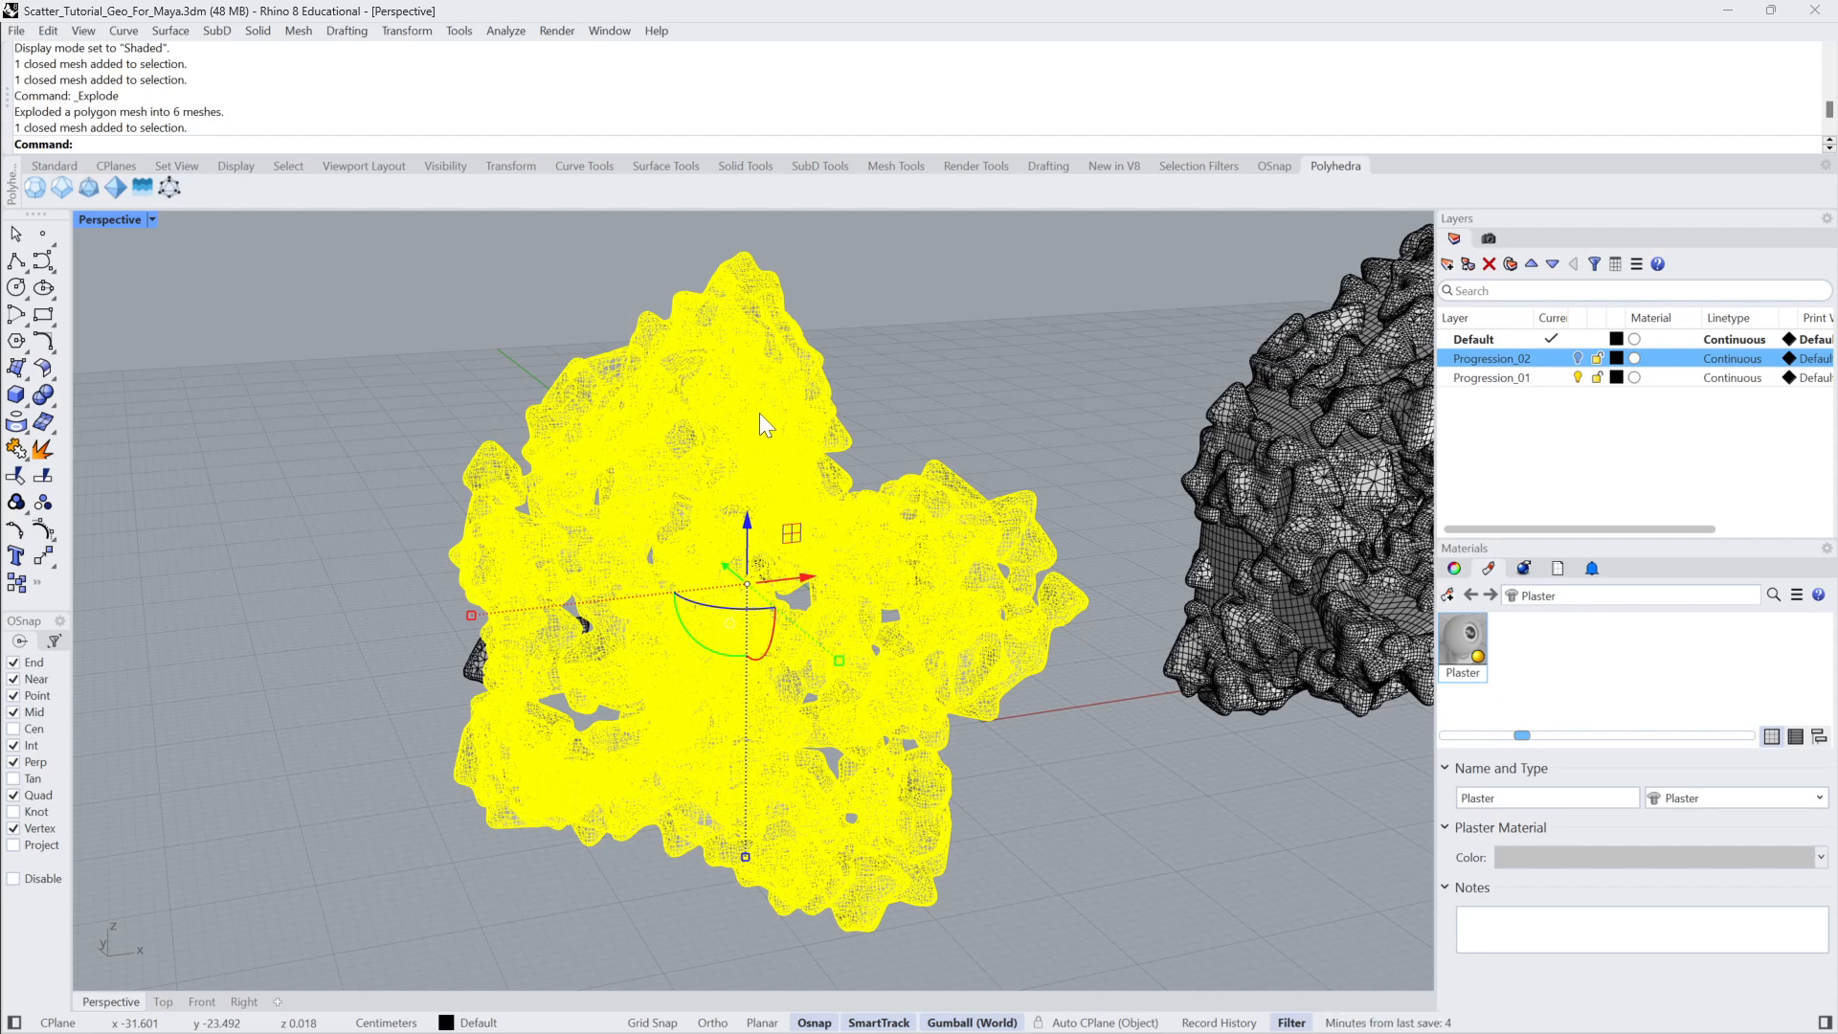
{"action": "key", "text": "ctrl+h"}
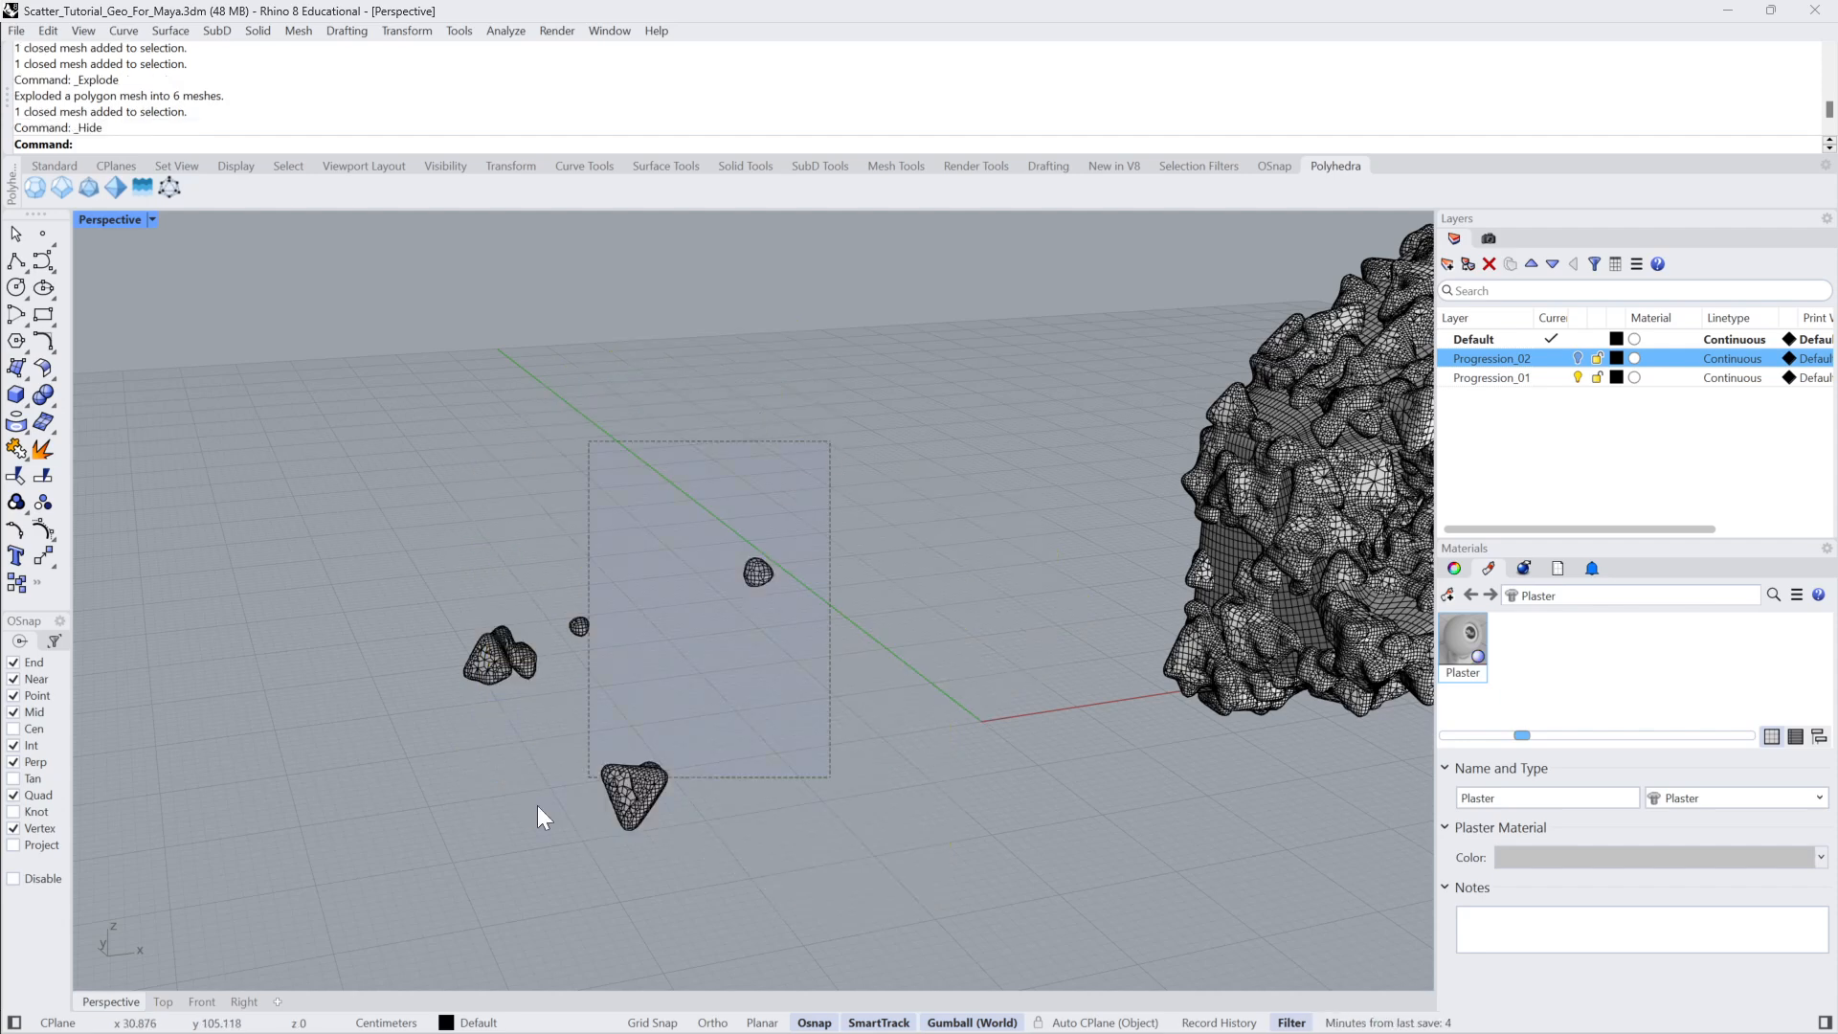
Delete all the small loose fragments and show the hidden meshes again.
{"action": "left_click_drag", "start_coordinate": [537, 806], "coordinate": [330, 899]}
{"action": "key", "text": "Delete"}
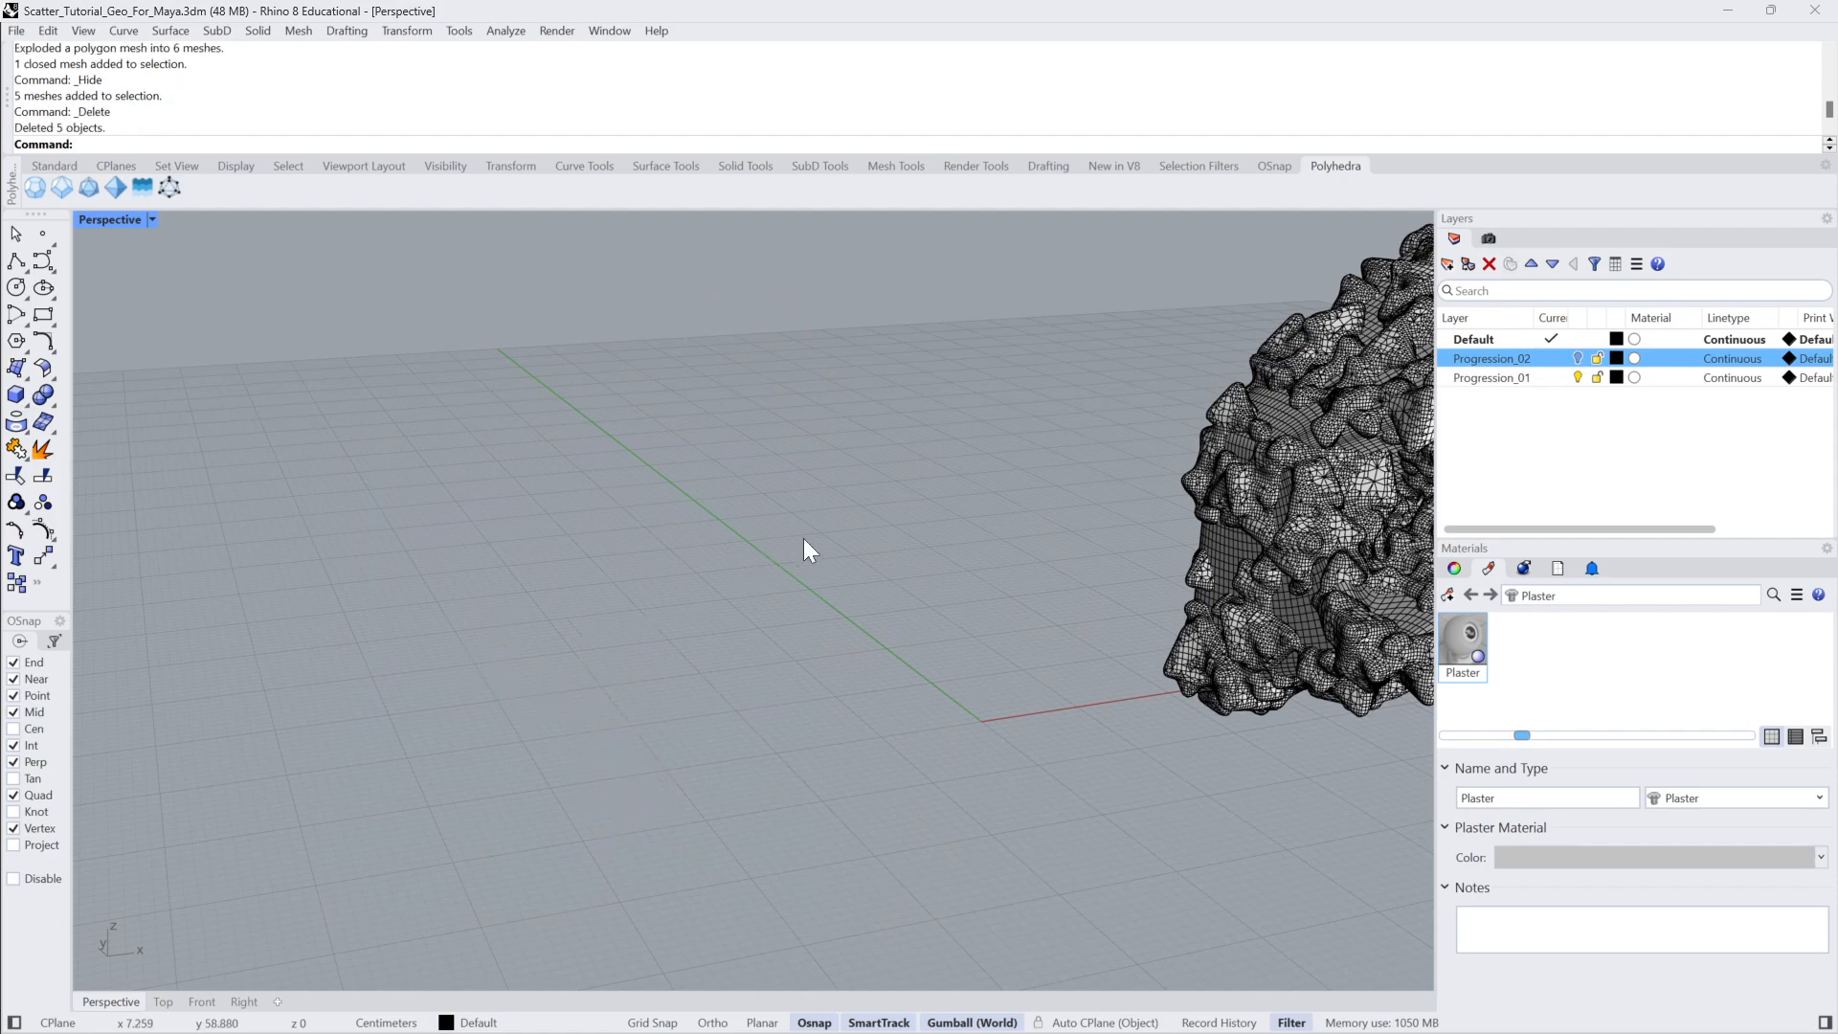
{"action": "type", "text": "Show"}
{"action": "key", "text": "Return"}
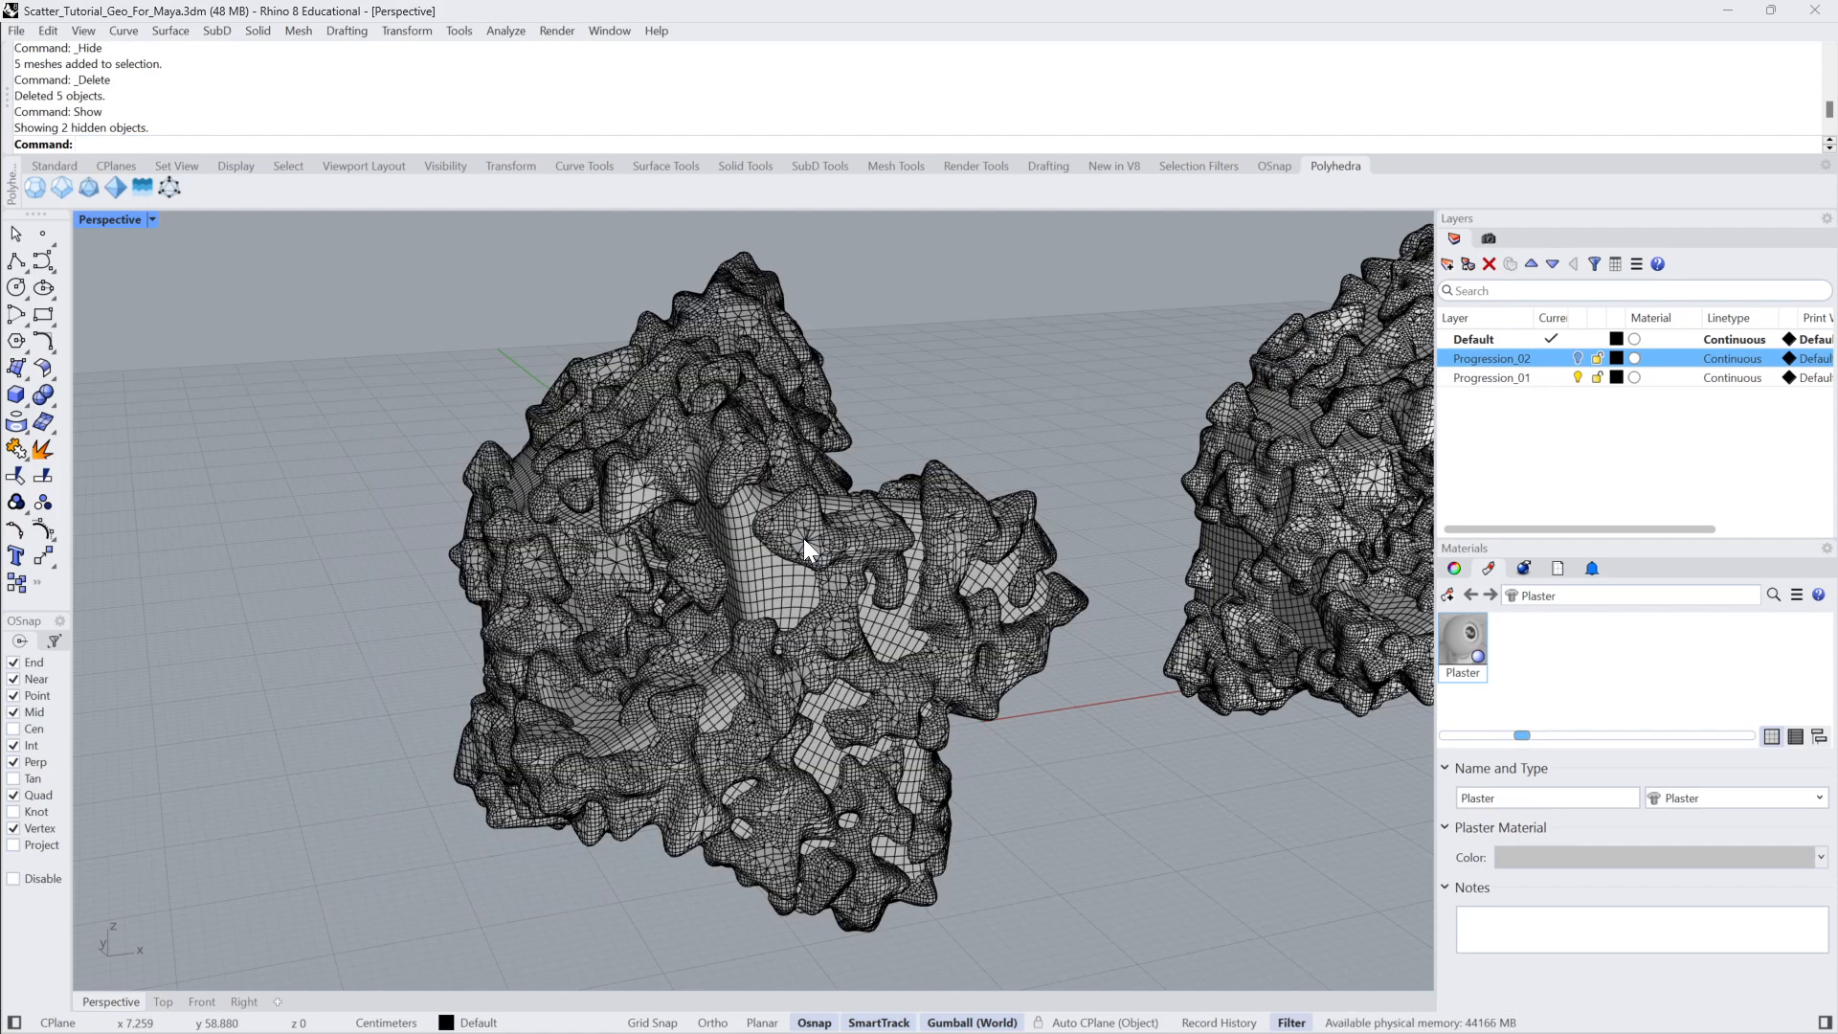
Duplicate the inner polyhedron mesh in place and hide one of the two coincident copies.
{"action": "right_click_drag", "start_coordinate": [736, 412], "coordinate": [1030, 341]}
{"action": "left_click", "coordinate": [725, 507]}
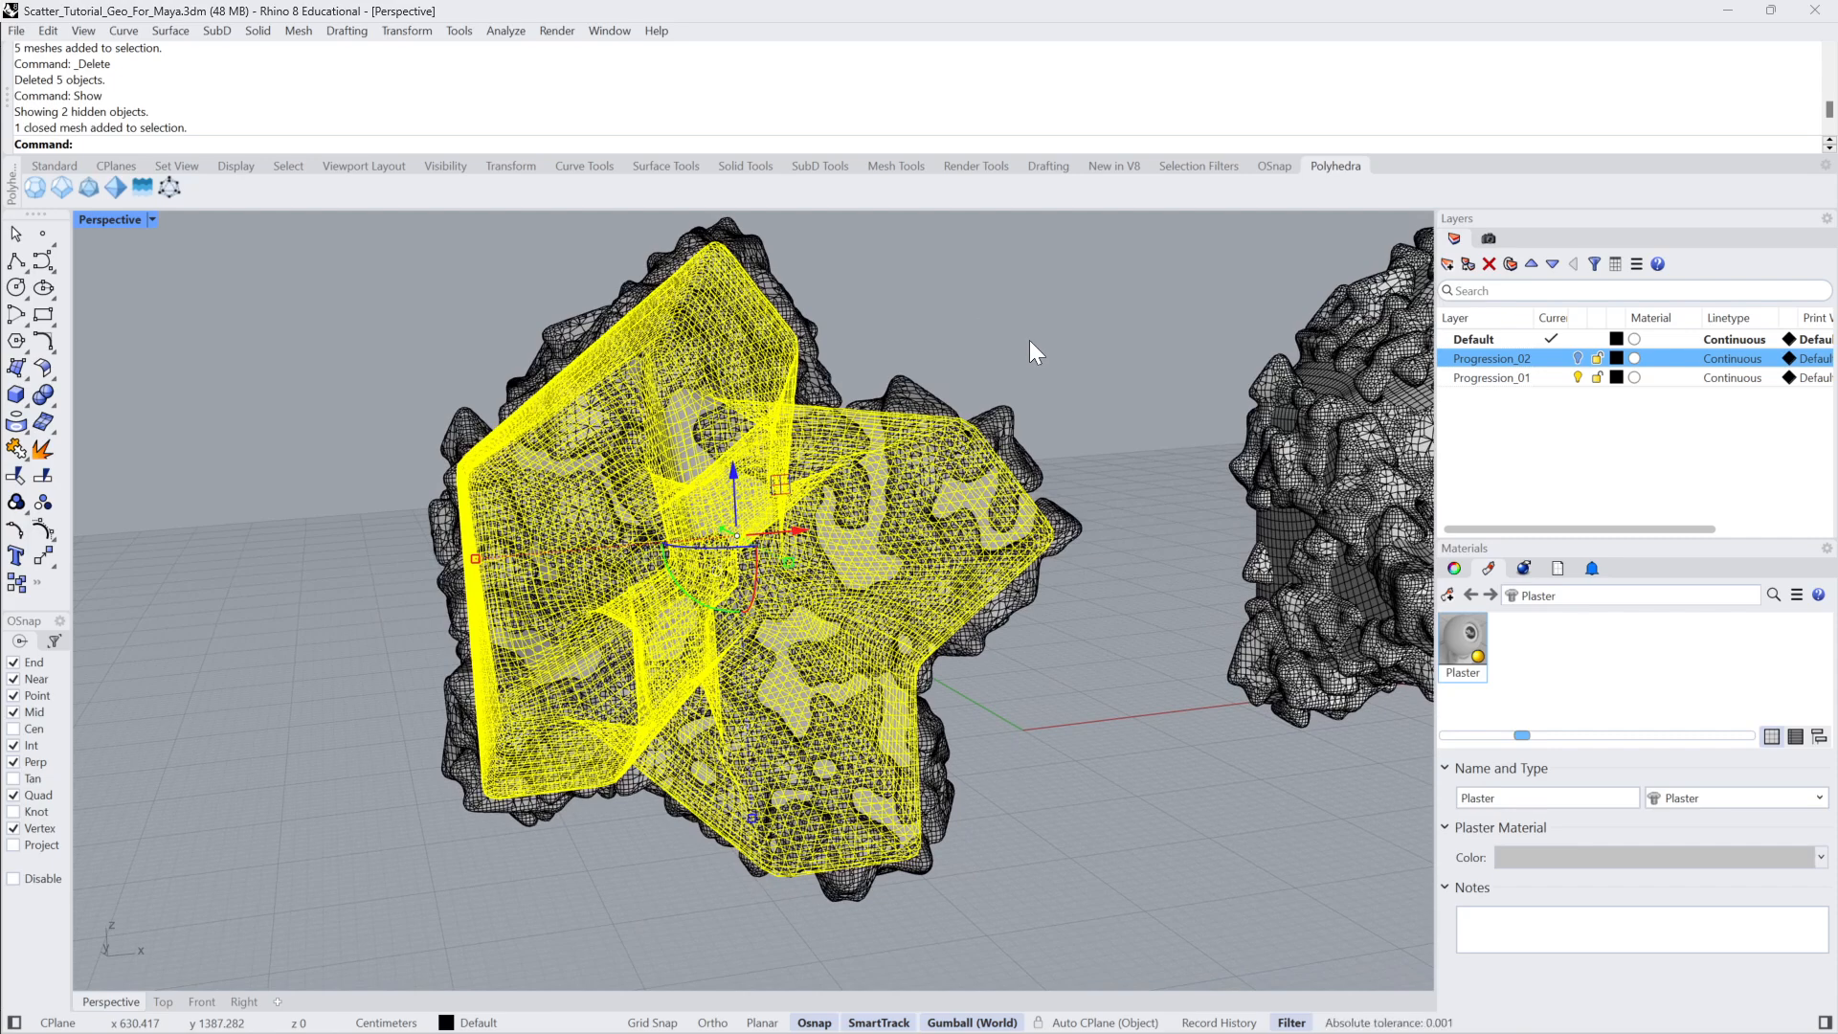
{"action": "key", "text": "ctrl+c"}
{"action": "key", "text": "ctrl+v"}
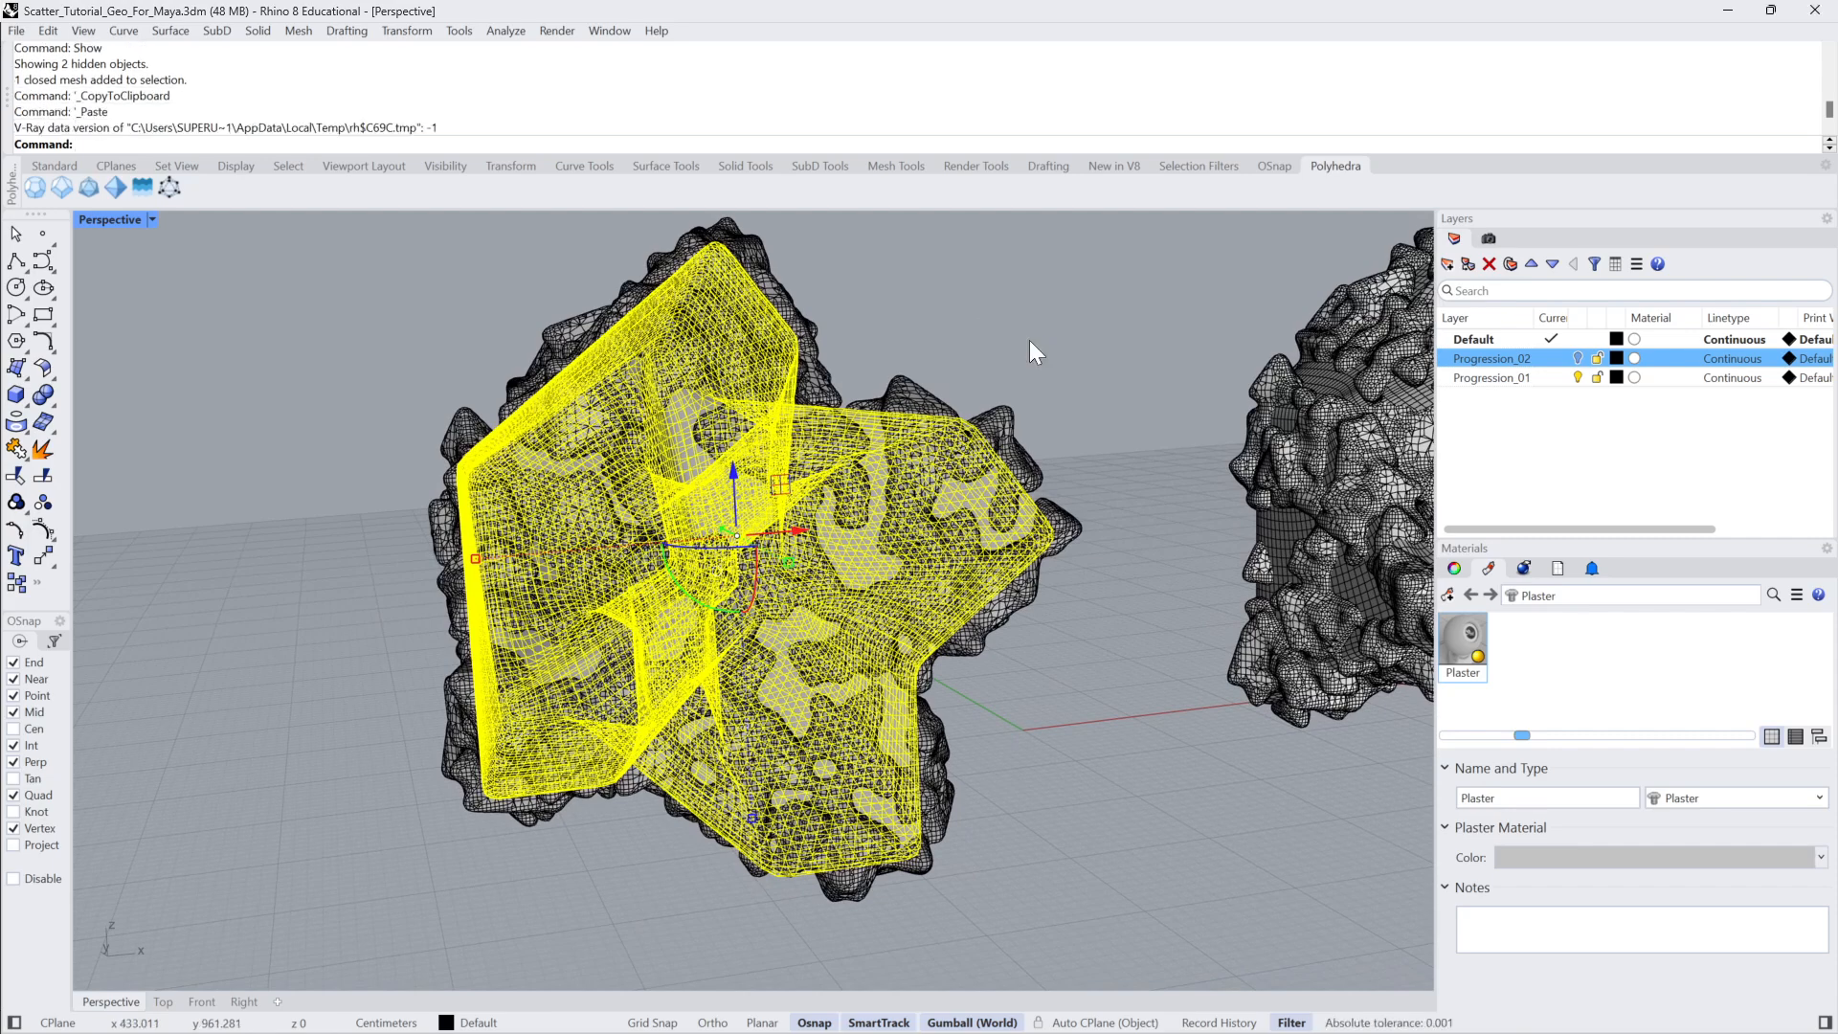
{"action": "left_click", "coordinate": [852, 560]}
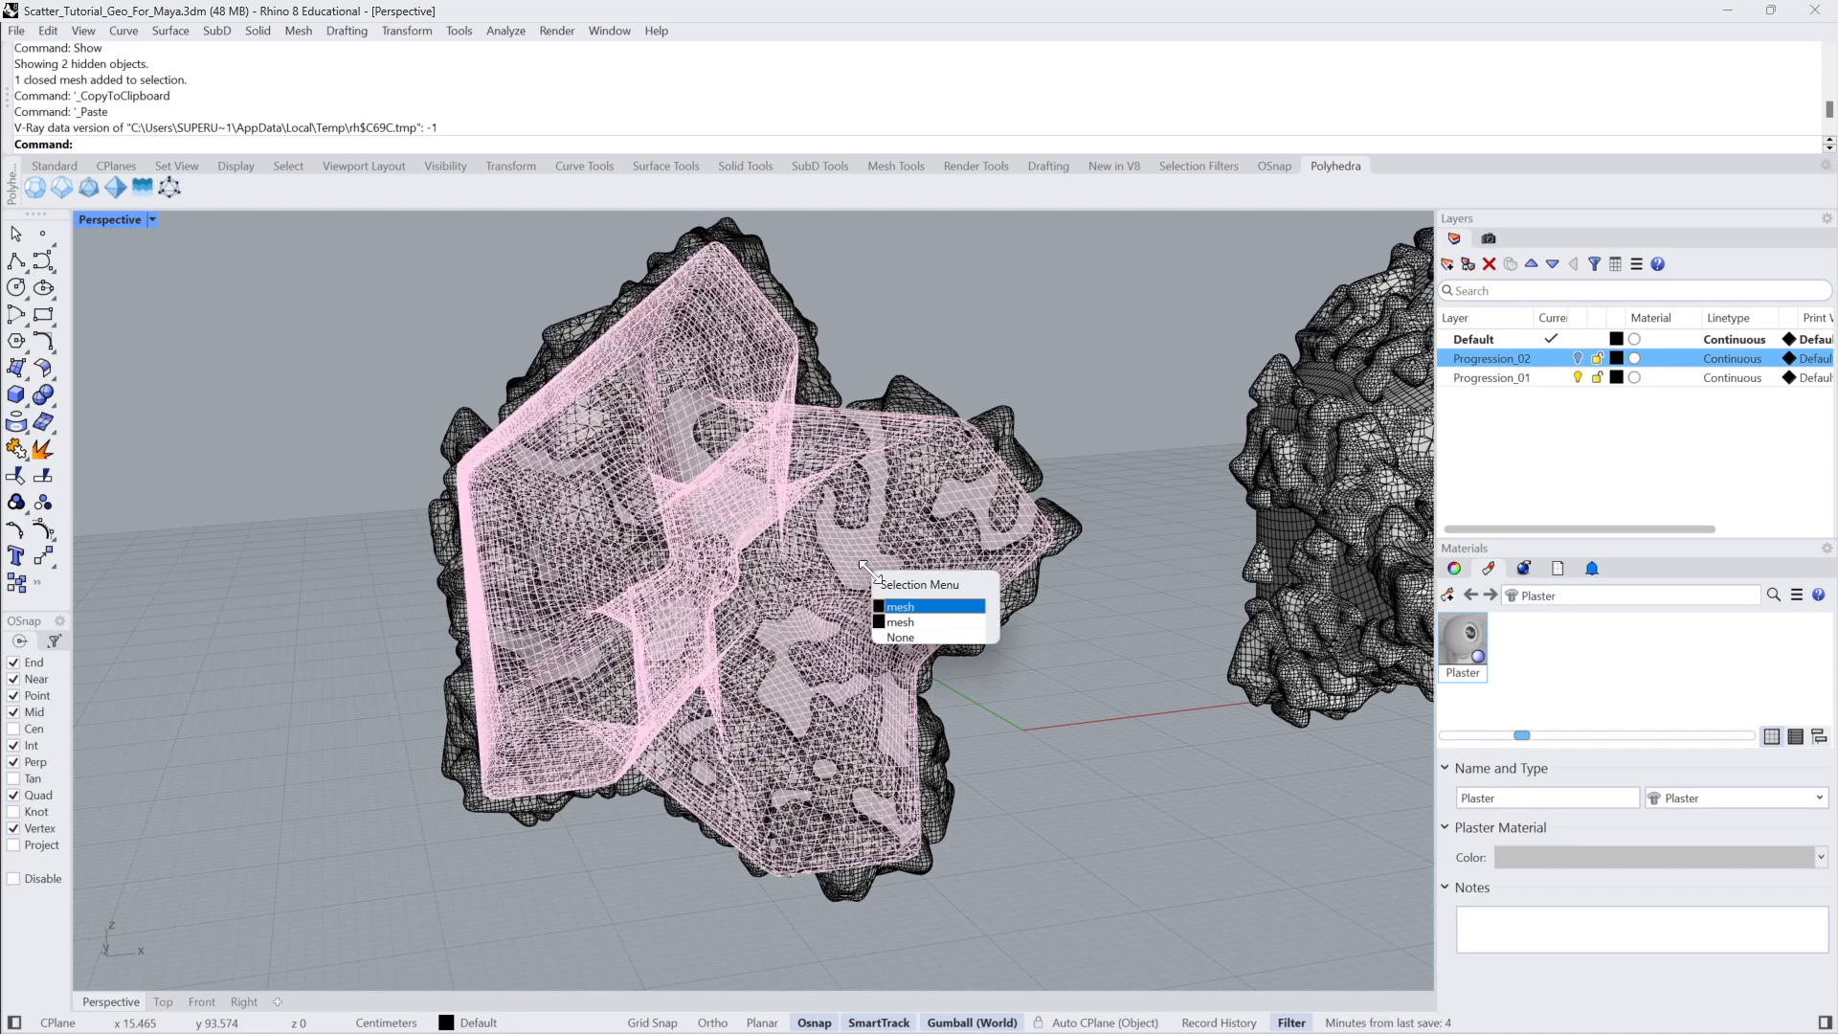
{"action": "left_click", "coordinate": [903, 602]}
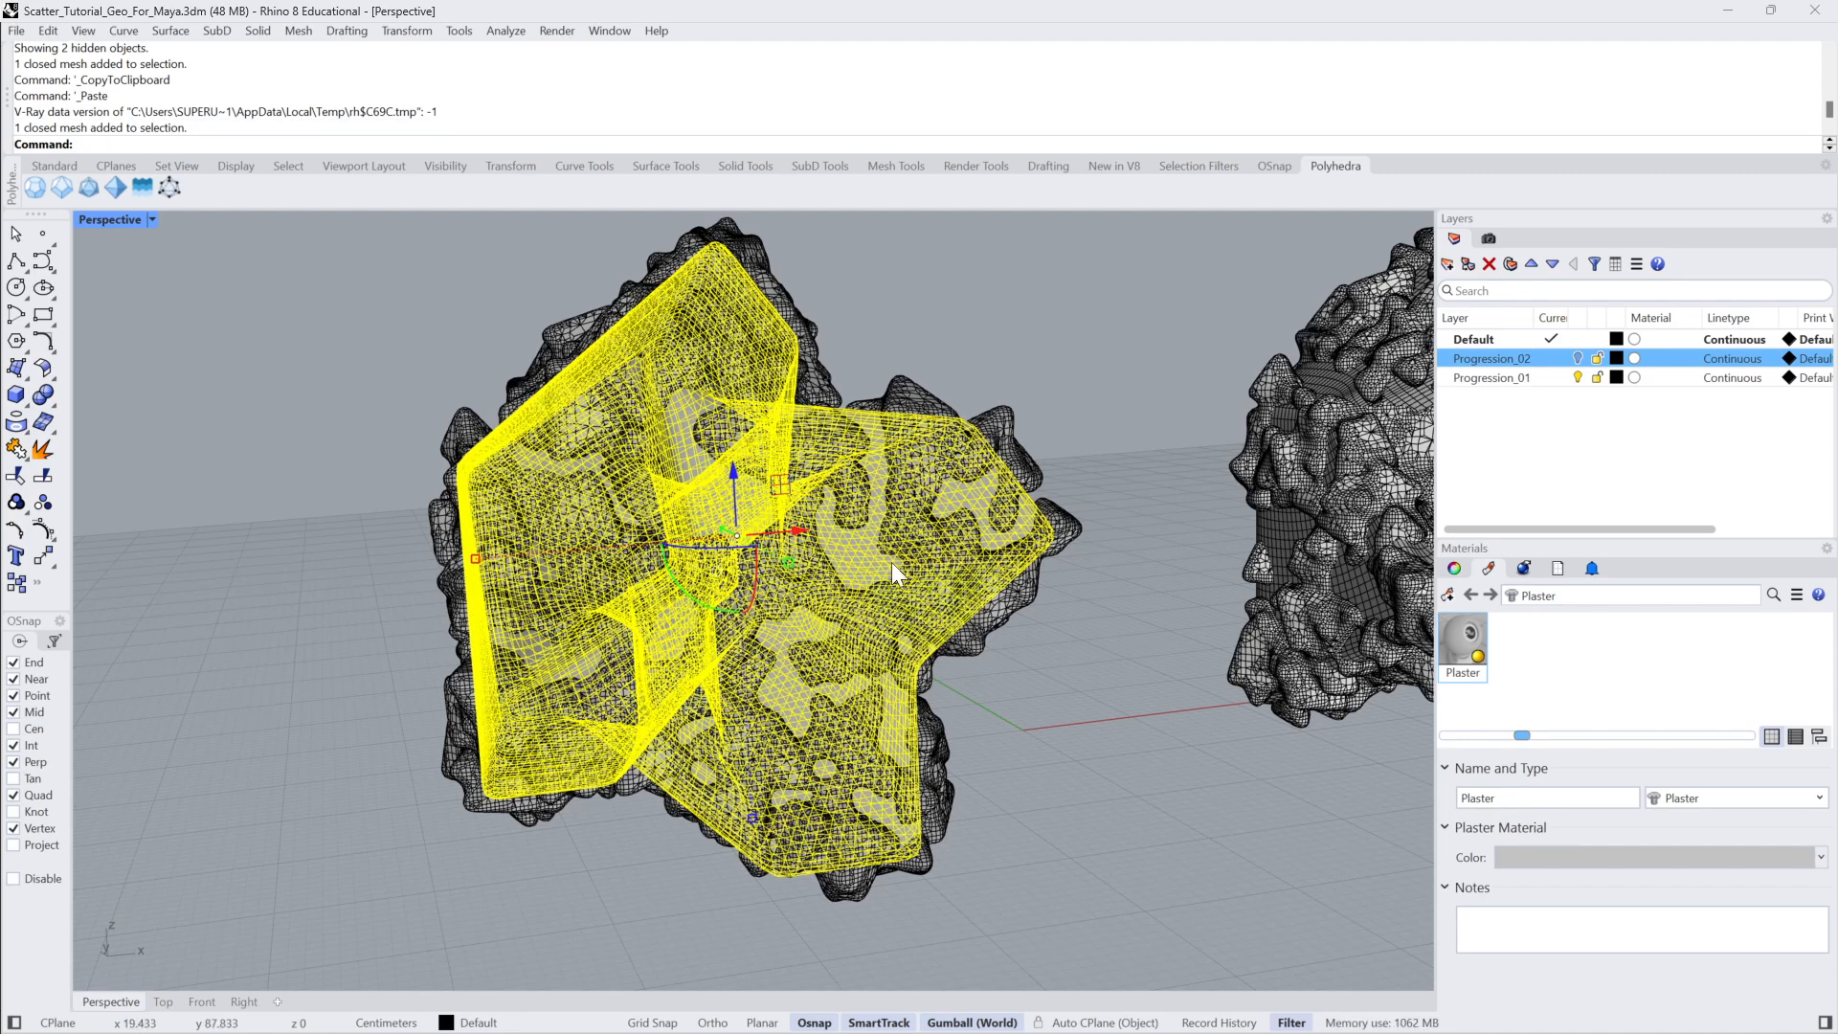
{"action": "key", "text": "ctrl+h"}
{"action": "right_click_drag", "start_coordinate": [927, 502], "coordinate": [1017, 388]}
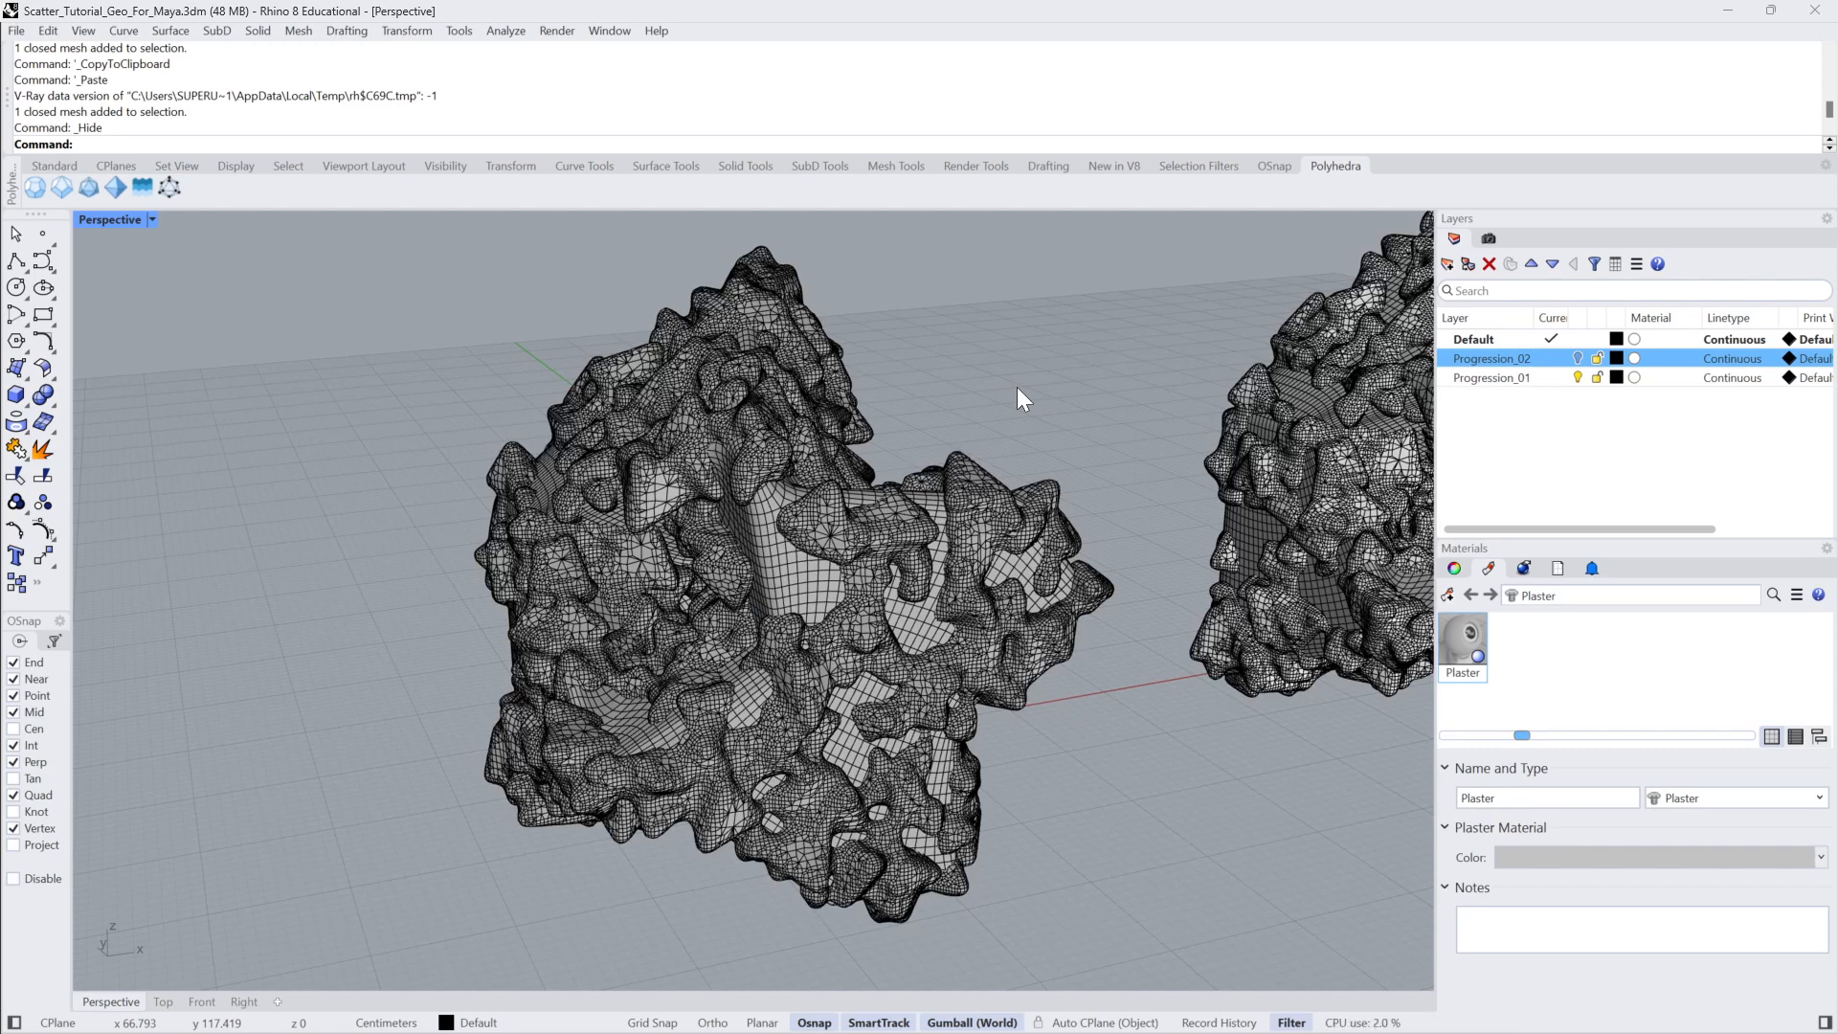
Subtract the porous wrapped mesh from the inner polyhedron mesh with MeshBooleanDifference, deleting the input.
{"action": "type", "text": "MeshBooleanDifference"}
{"action": "key", "text": "Return"}
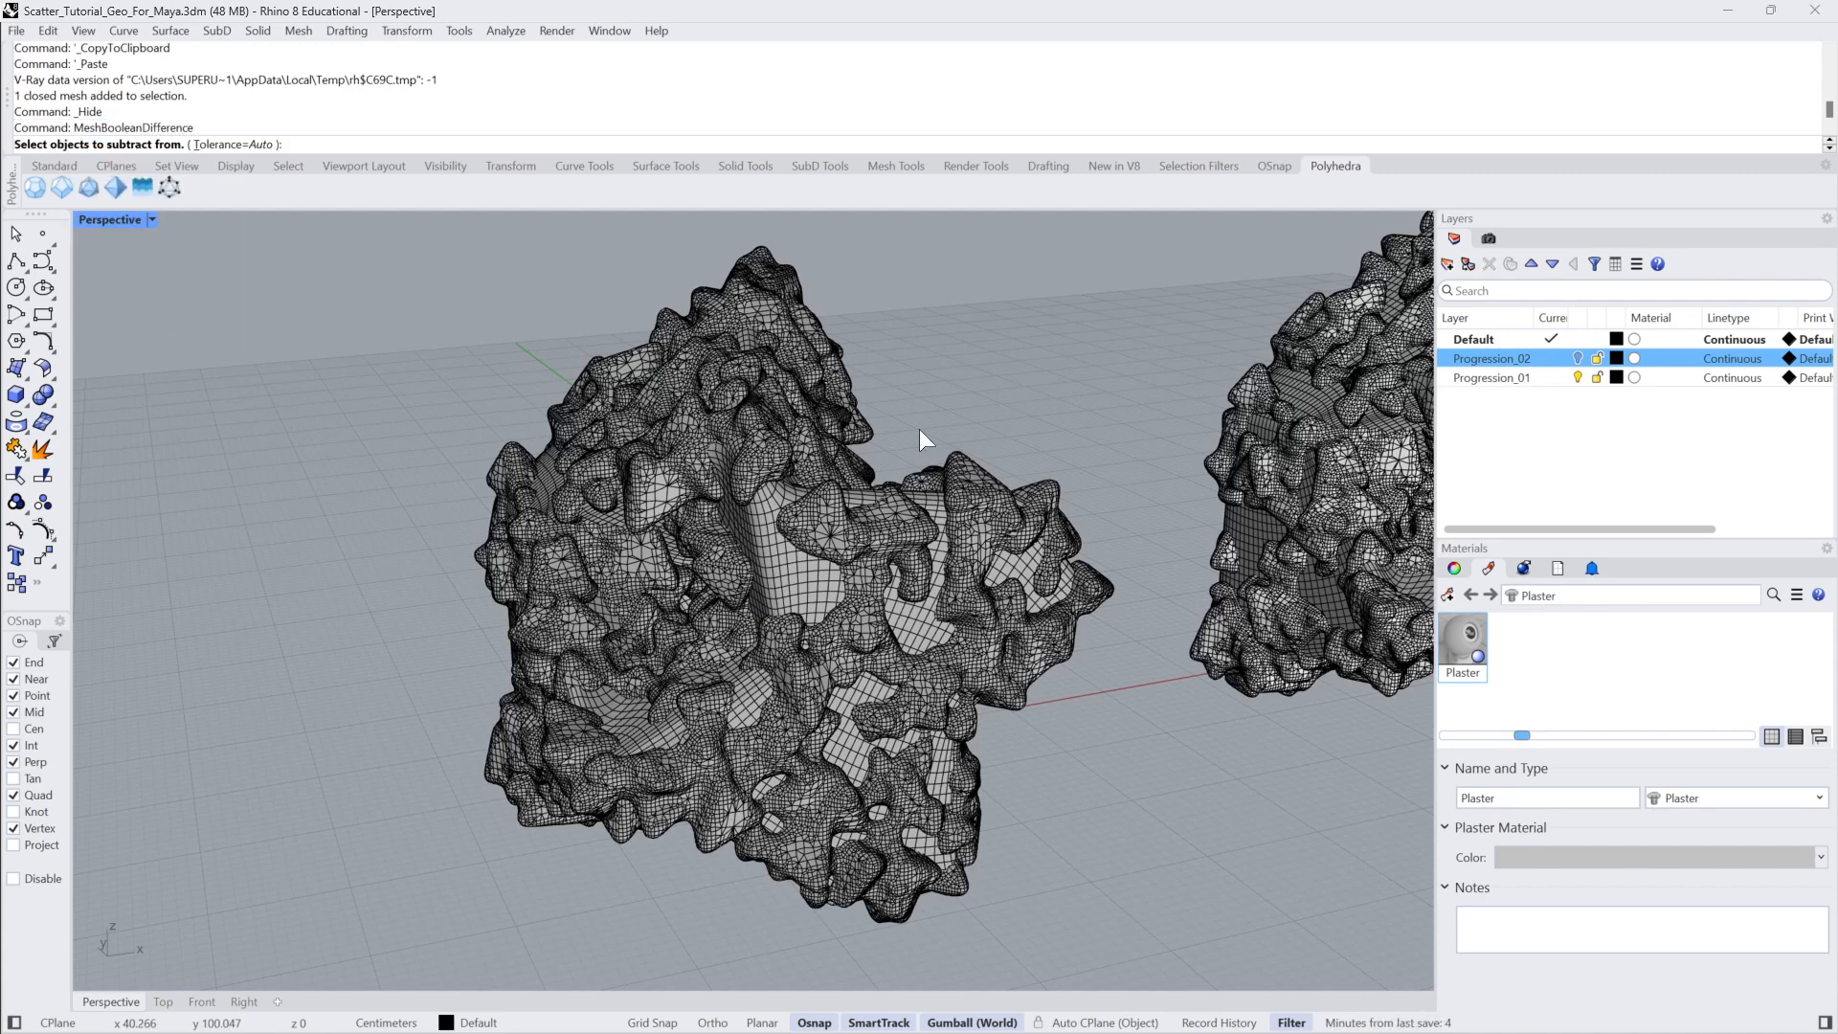
{"action": "left_click", "coordinate": [794, 582]}
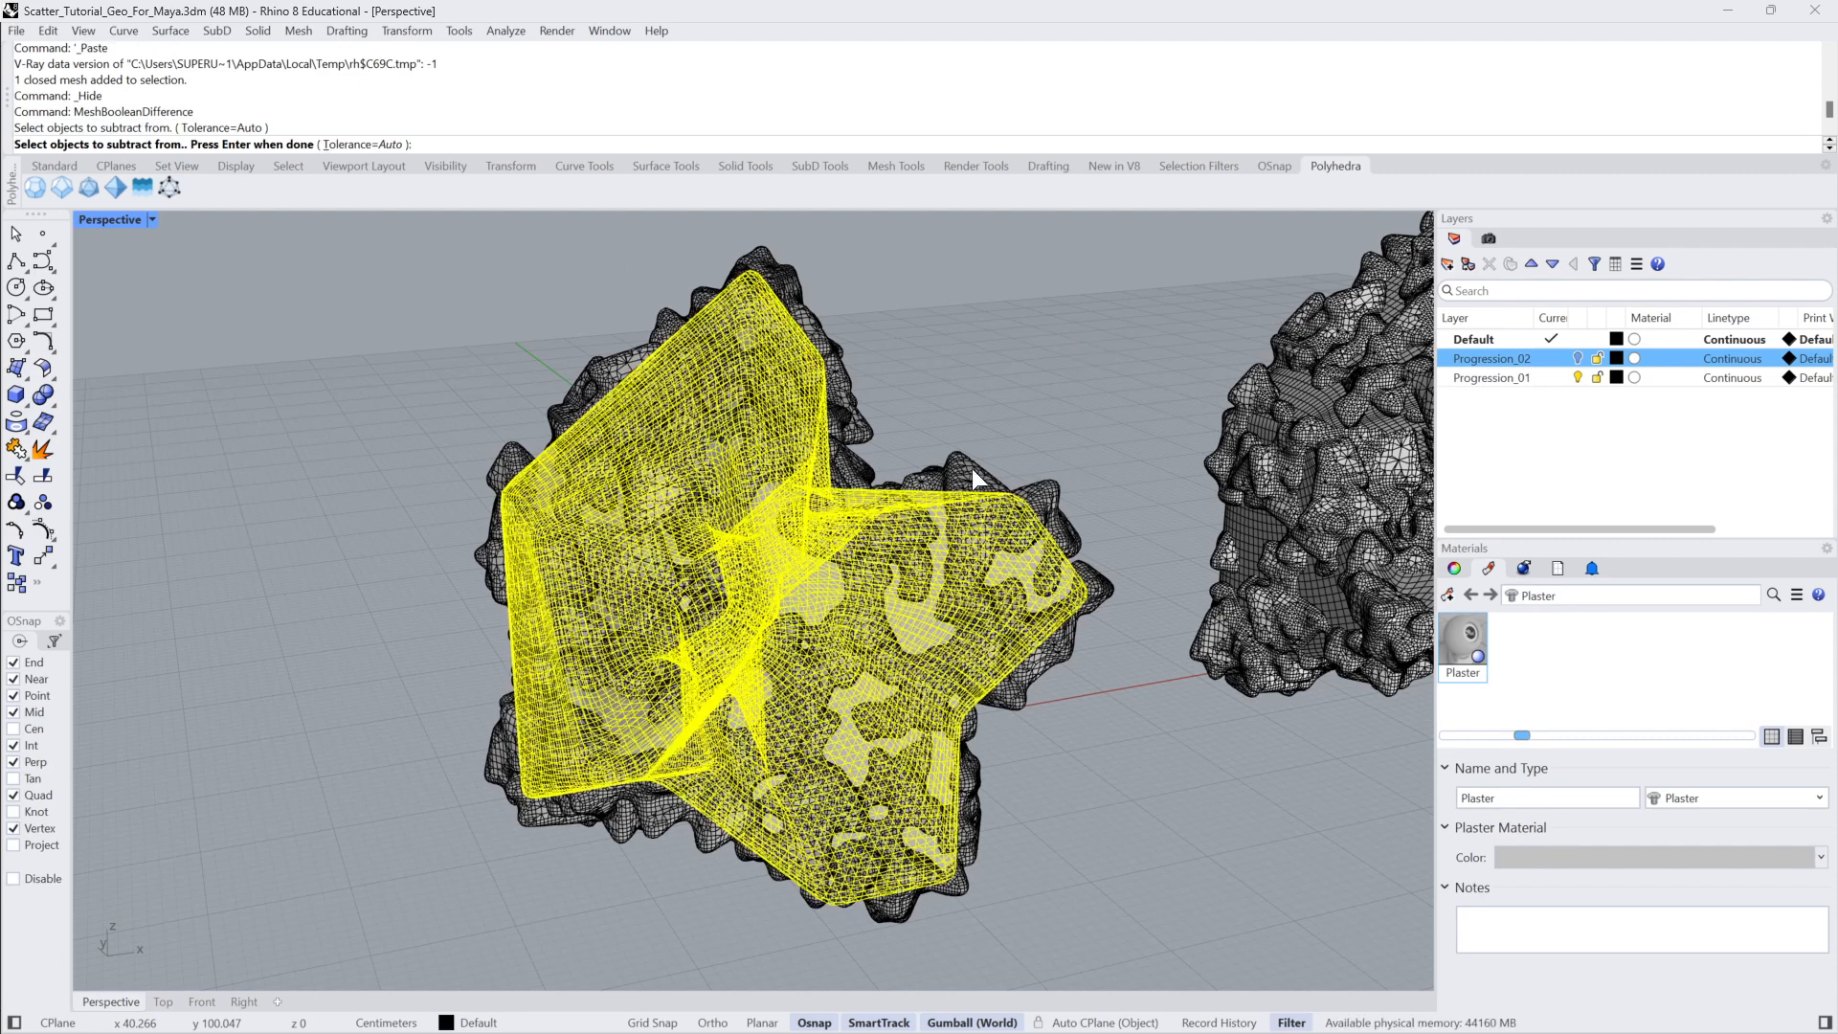
{"action": "key", "text": "Return"}
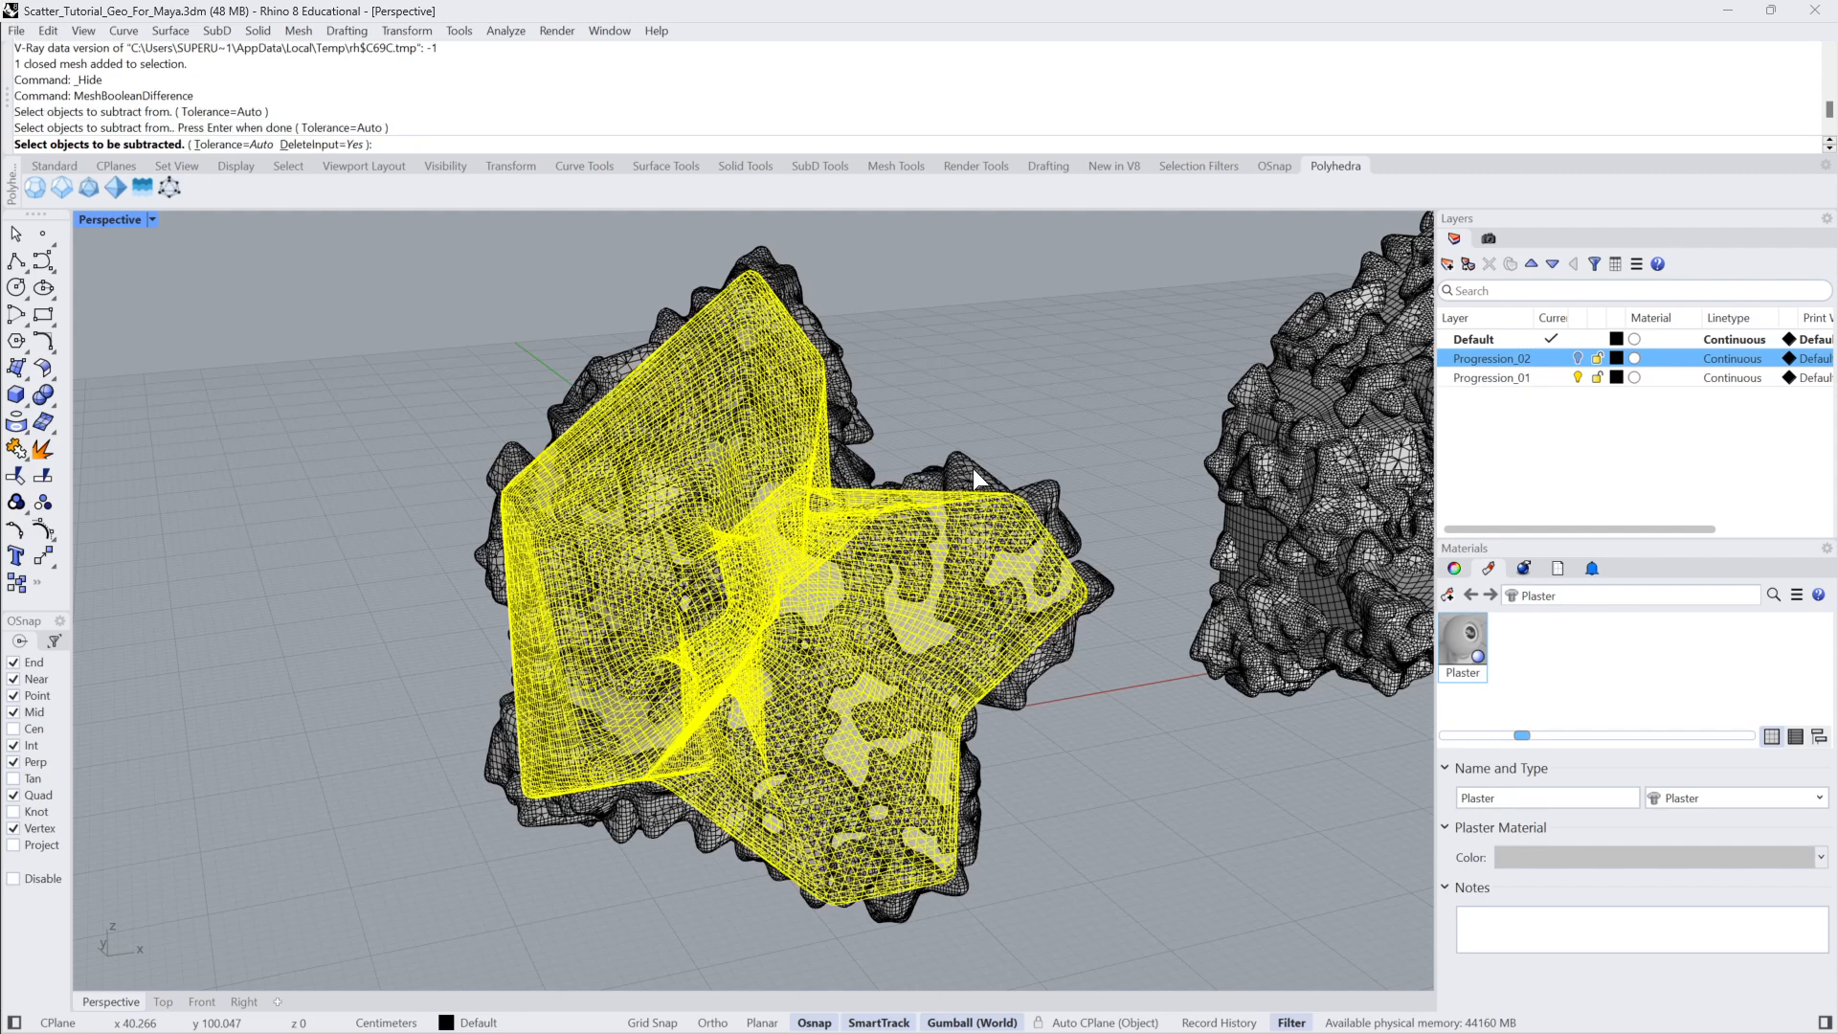
{"action": "left_click", "coordinate": [967, 474]}
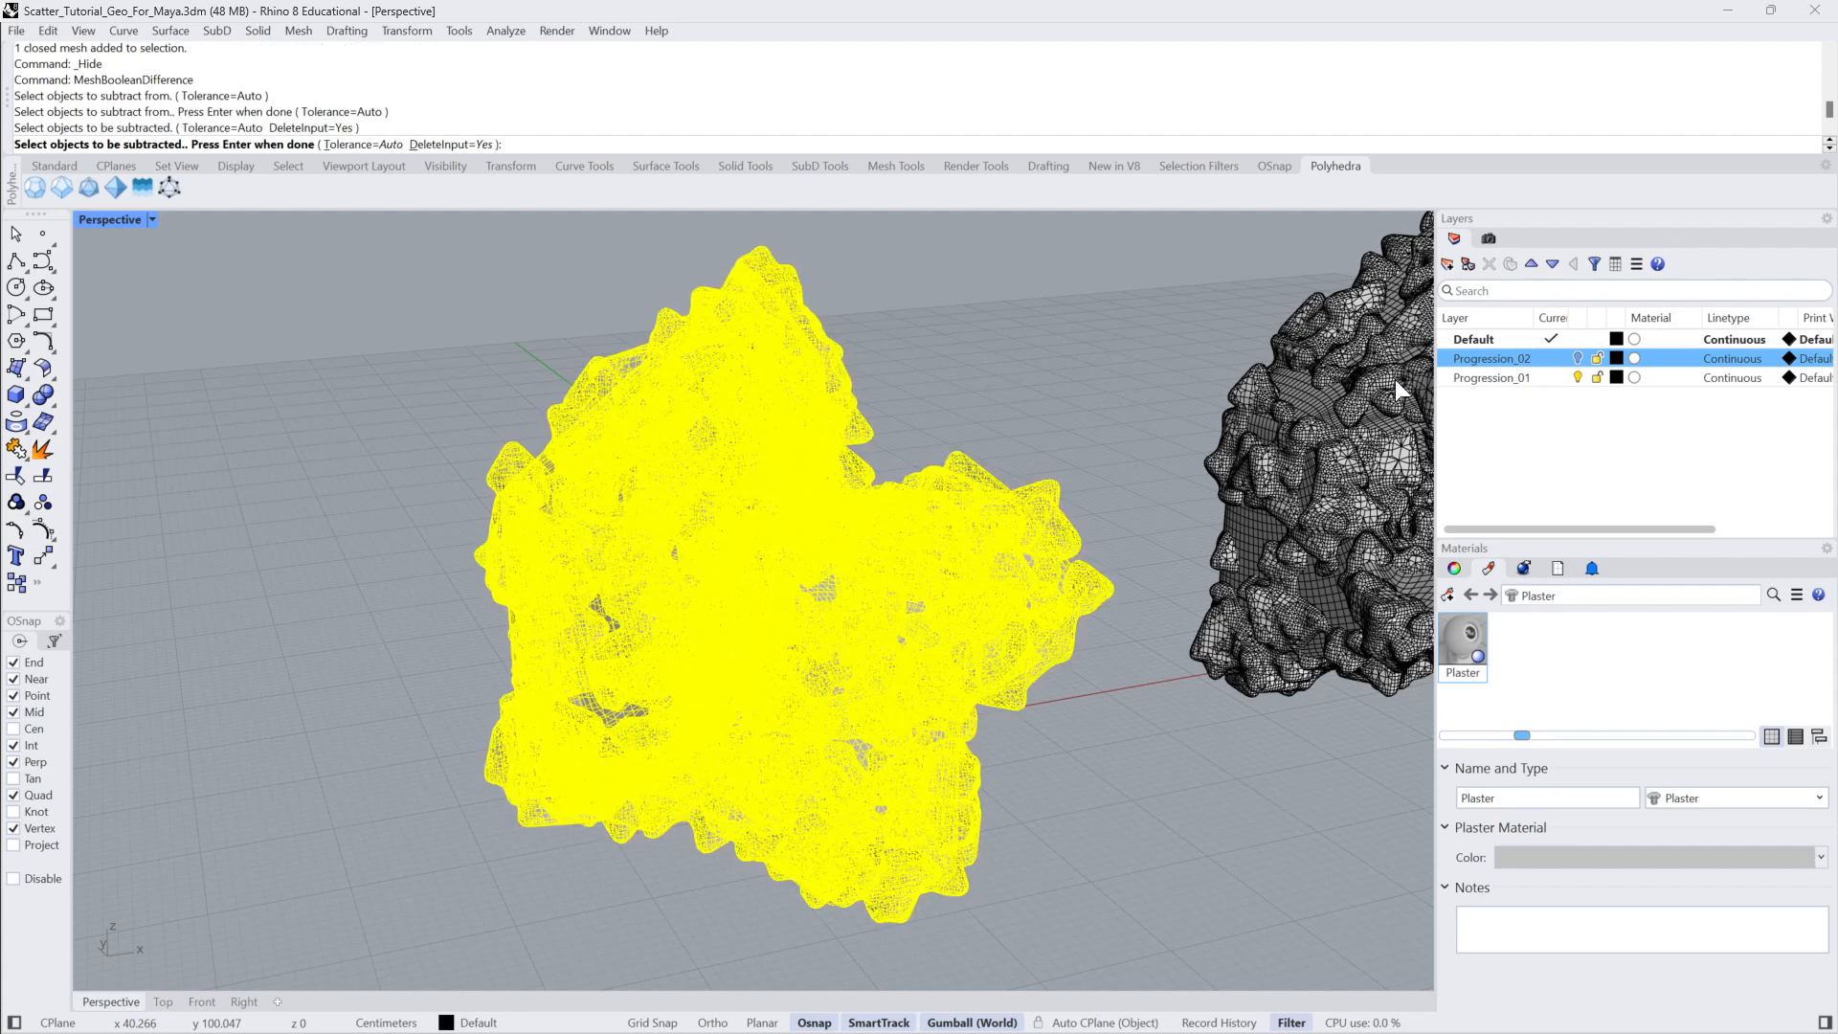
{"action": "key", "text": "Return"}
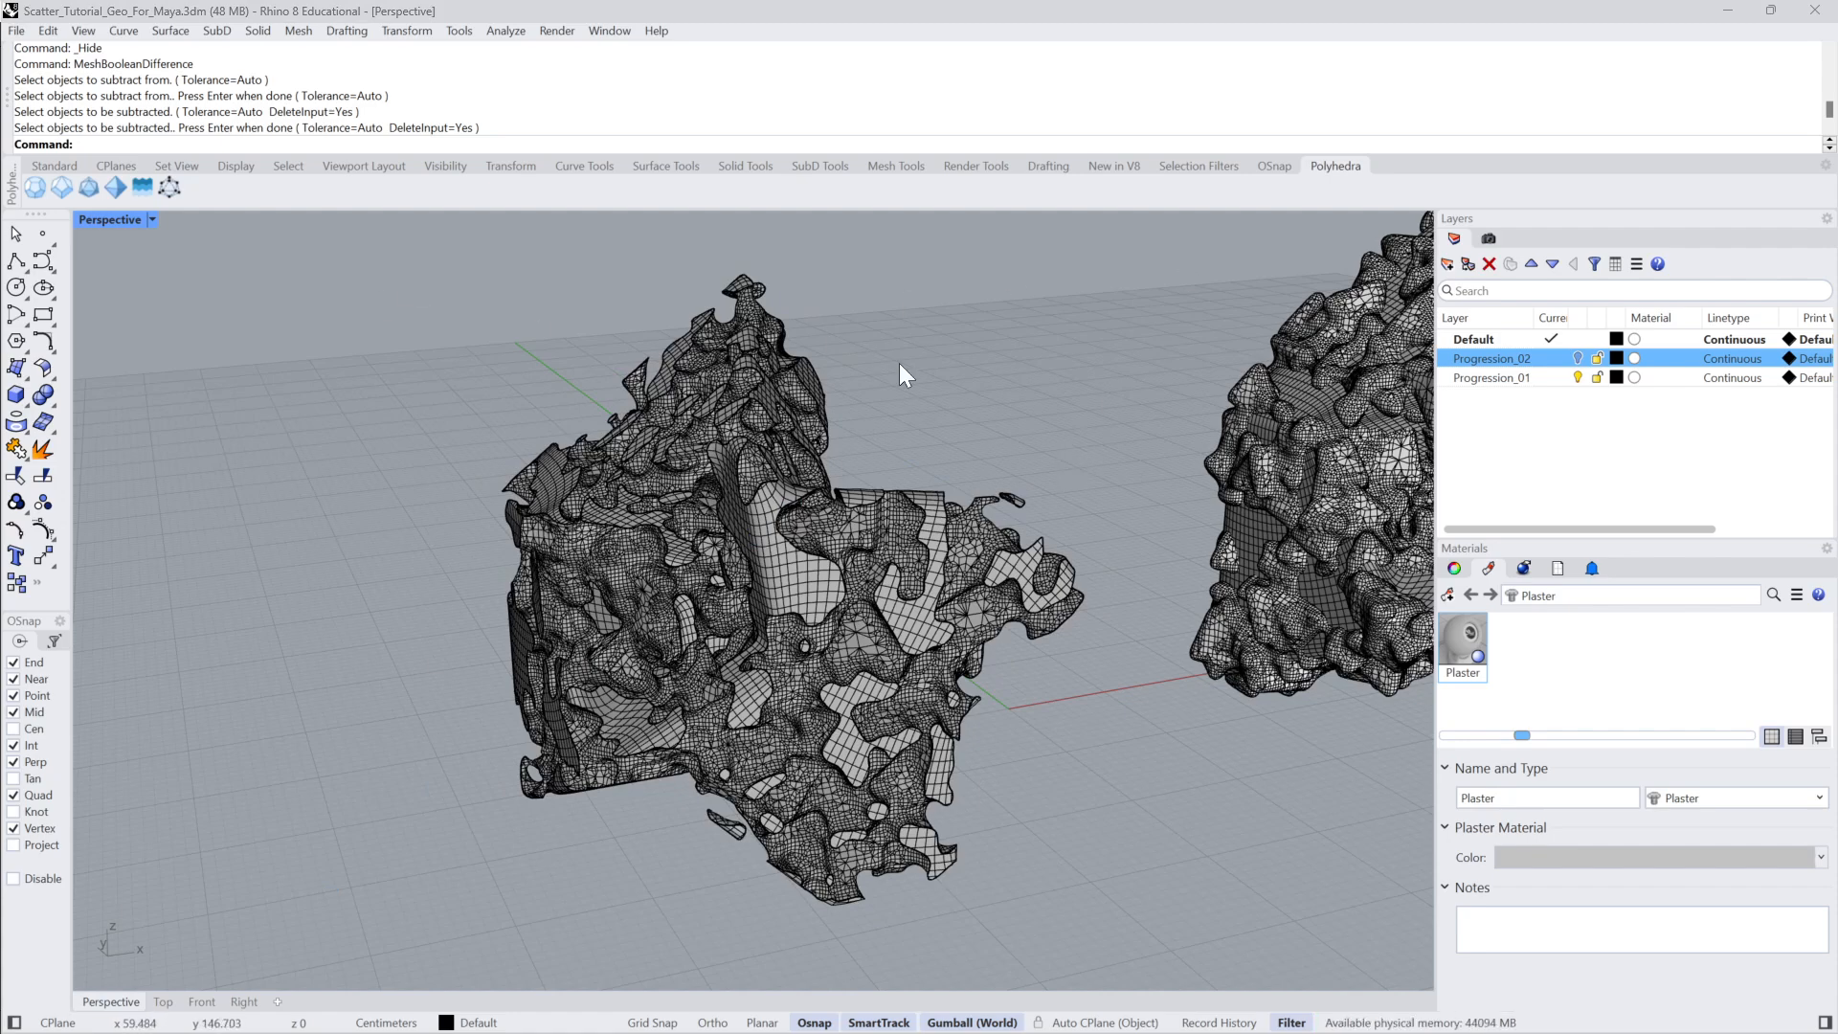
Inspect the carved polyhedron mesh in Rendered display mode, then return the viewport to Shaded.
{"action": "right_click_drag", "start_coordinate": [899, 364], "coordinate": [917, 404]}
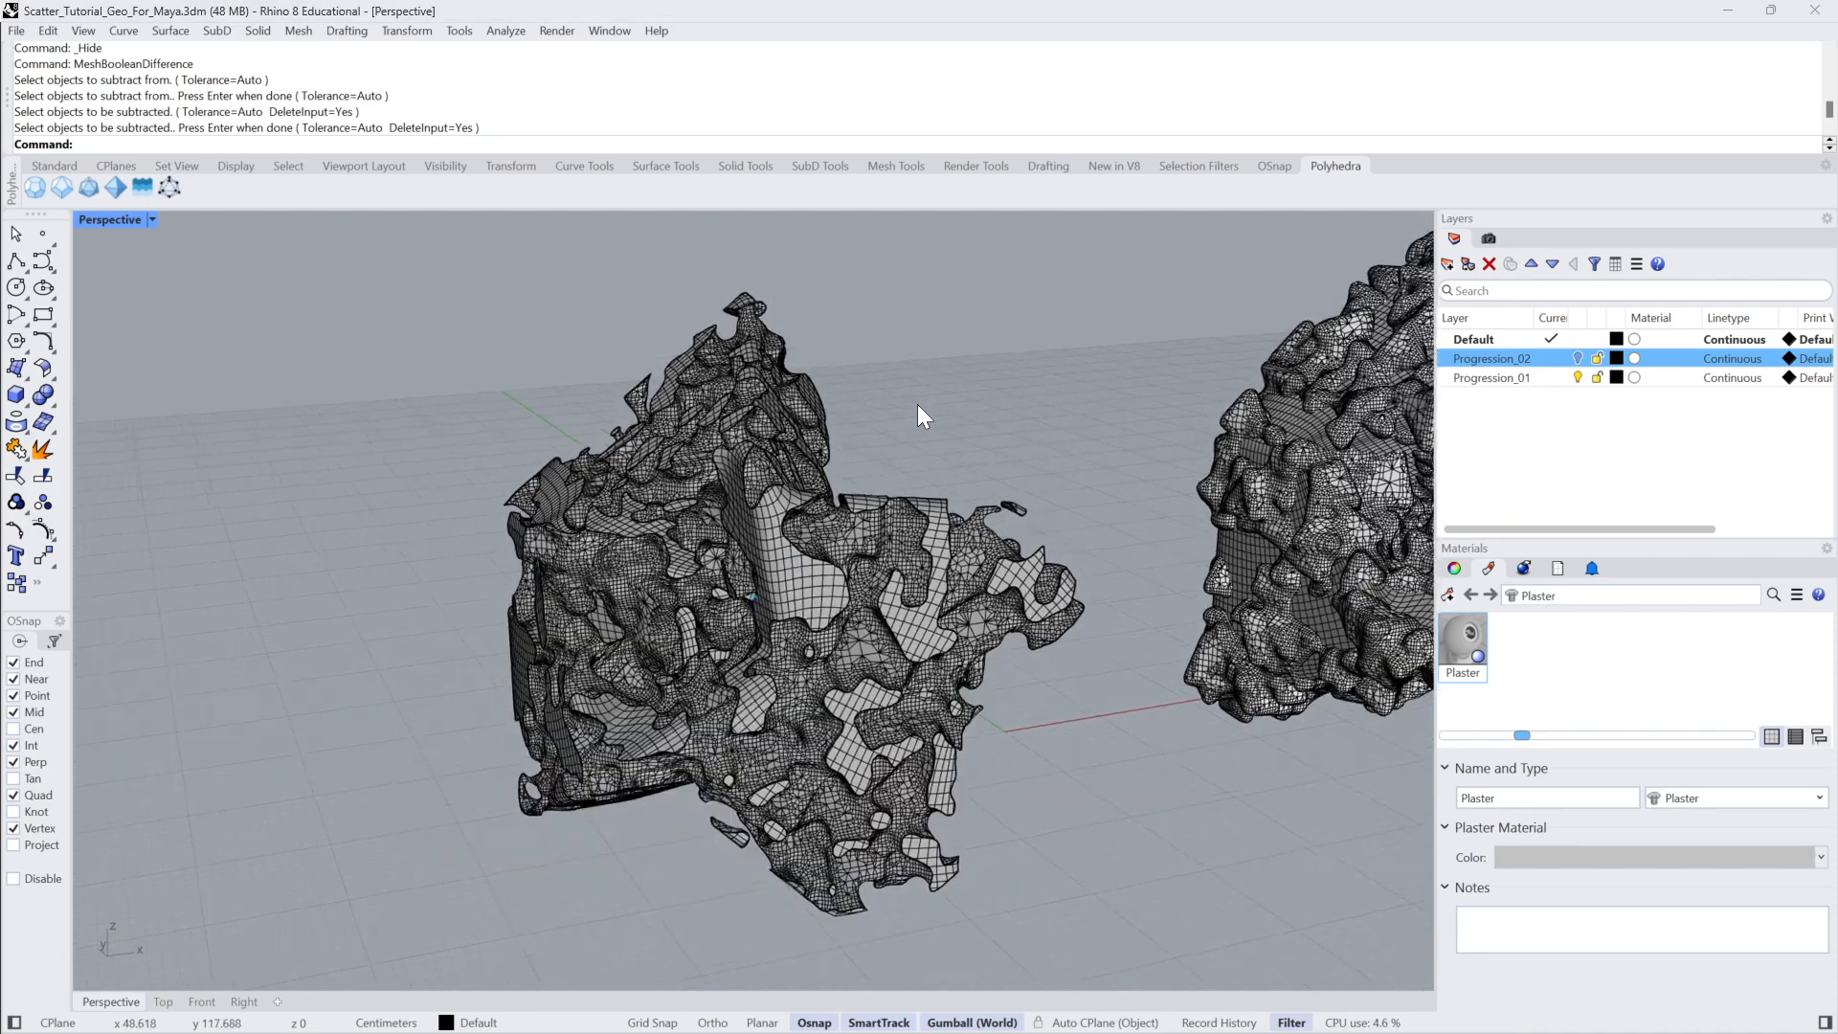
{"action": "left_click", "coordinate": [151, 219]}
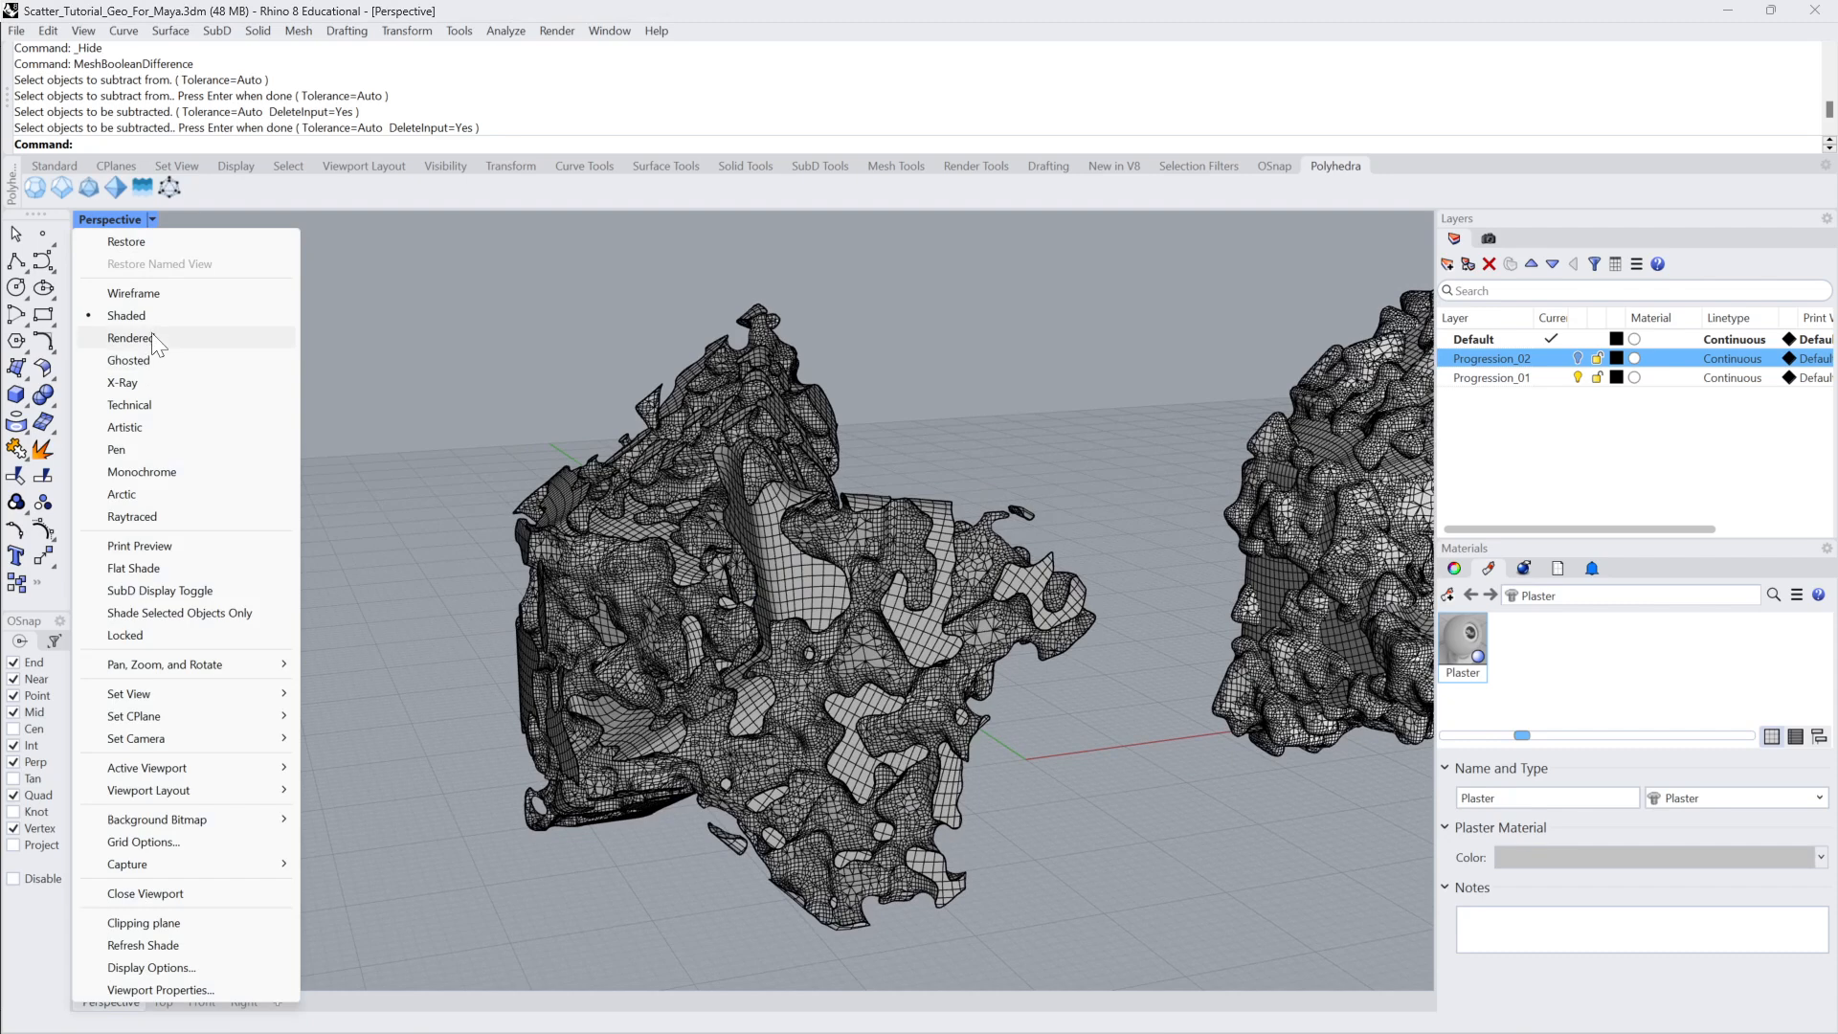
{"action": "left_click", "coordinate": [150, 337]}
{"action": "right_click_drag", "start_coordinate": [933, 328], "coordinate": [900, 433]}
{"action": "left_click", "coordinate": [151, 221]}
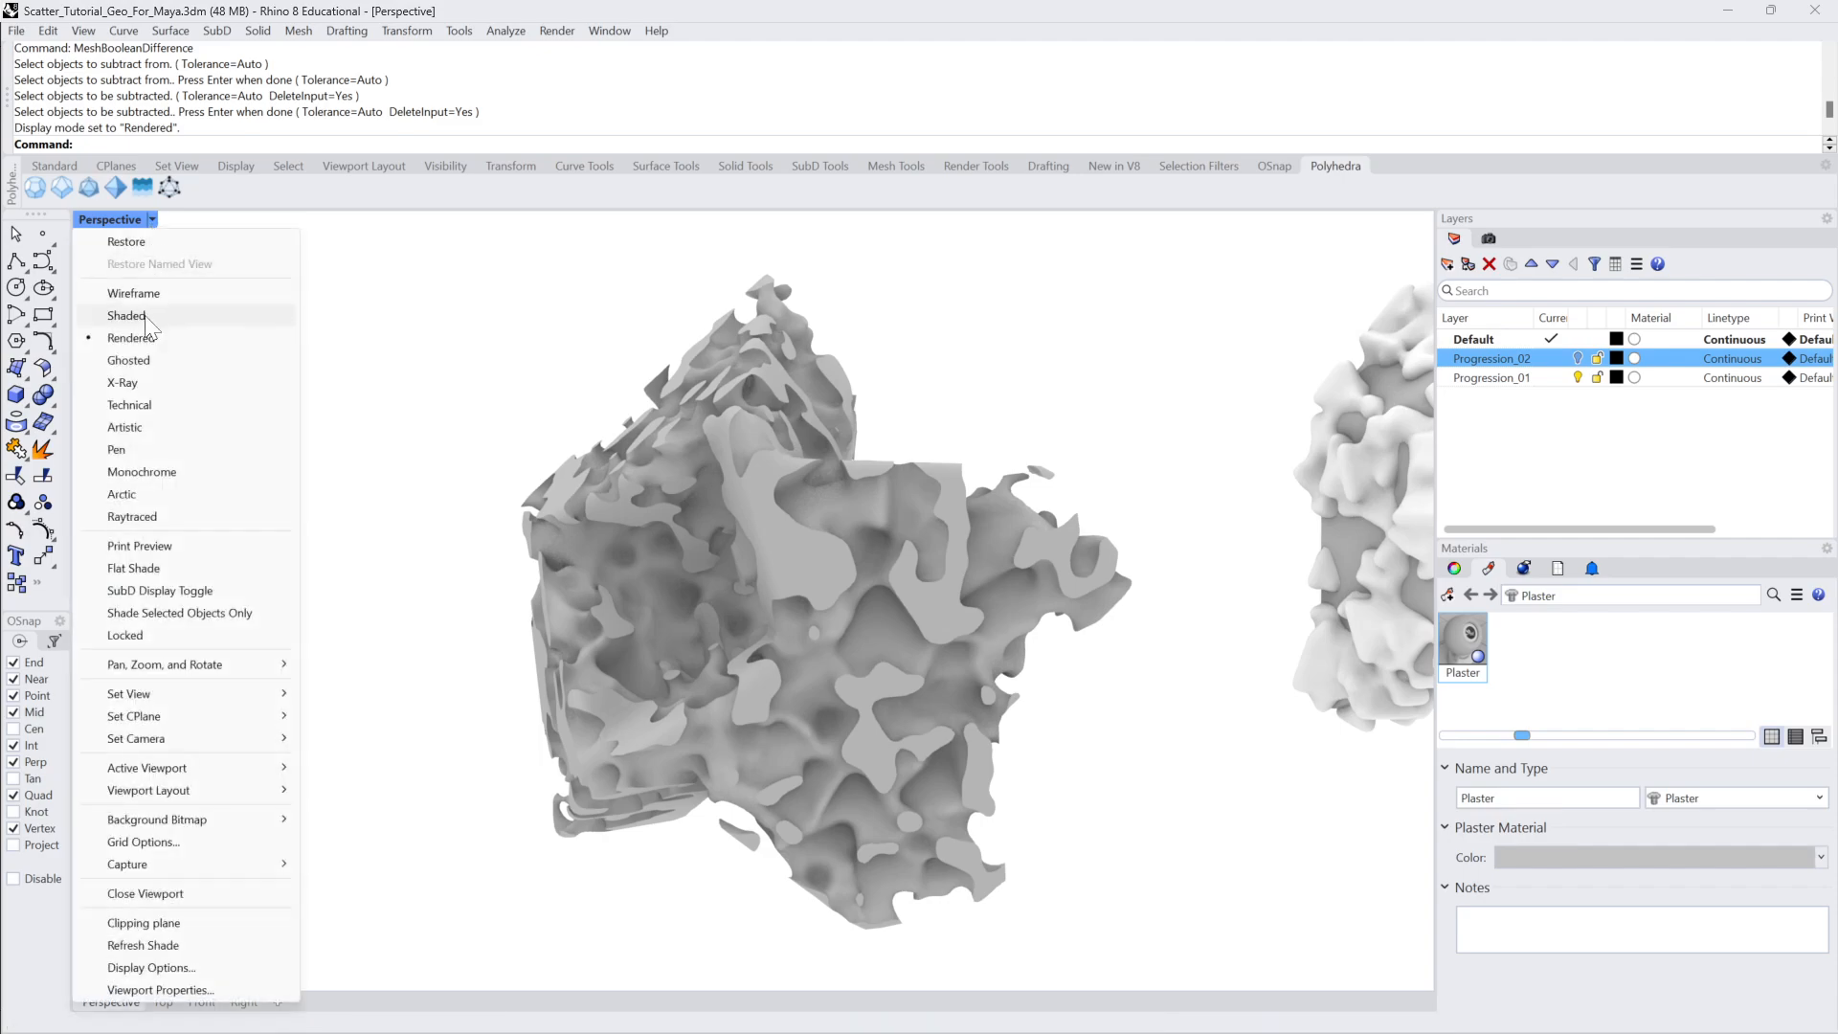
{"action": "left_click", "coordinate": [139, 316]}
Explode the carved polyhedron mesh into its separate unwelded pieces.
{"action": "right_click_drag", "start_coordinate": [630, 285], "coordinate": [997, 398]}
{"action": "left_click", "coordinate": [904, 515]}
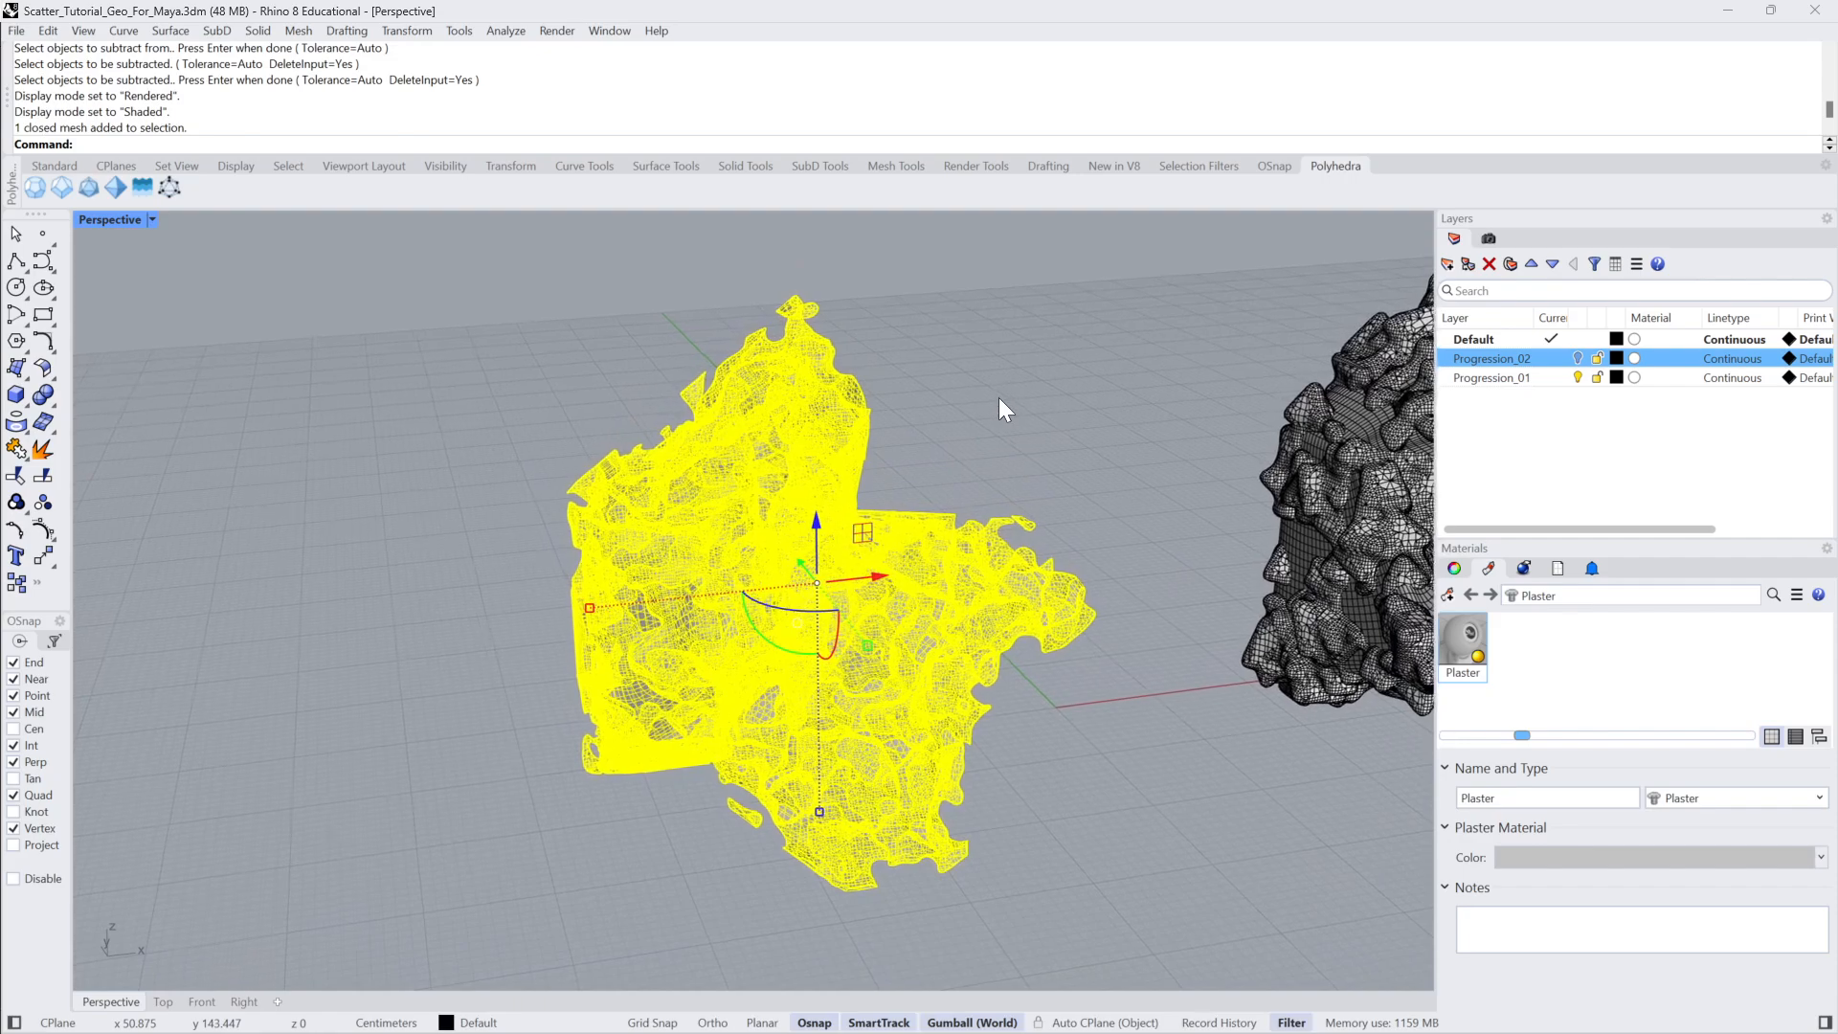
{"action": "left_click", "coordinate": [985, 425]}
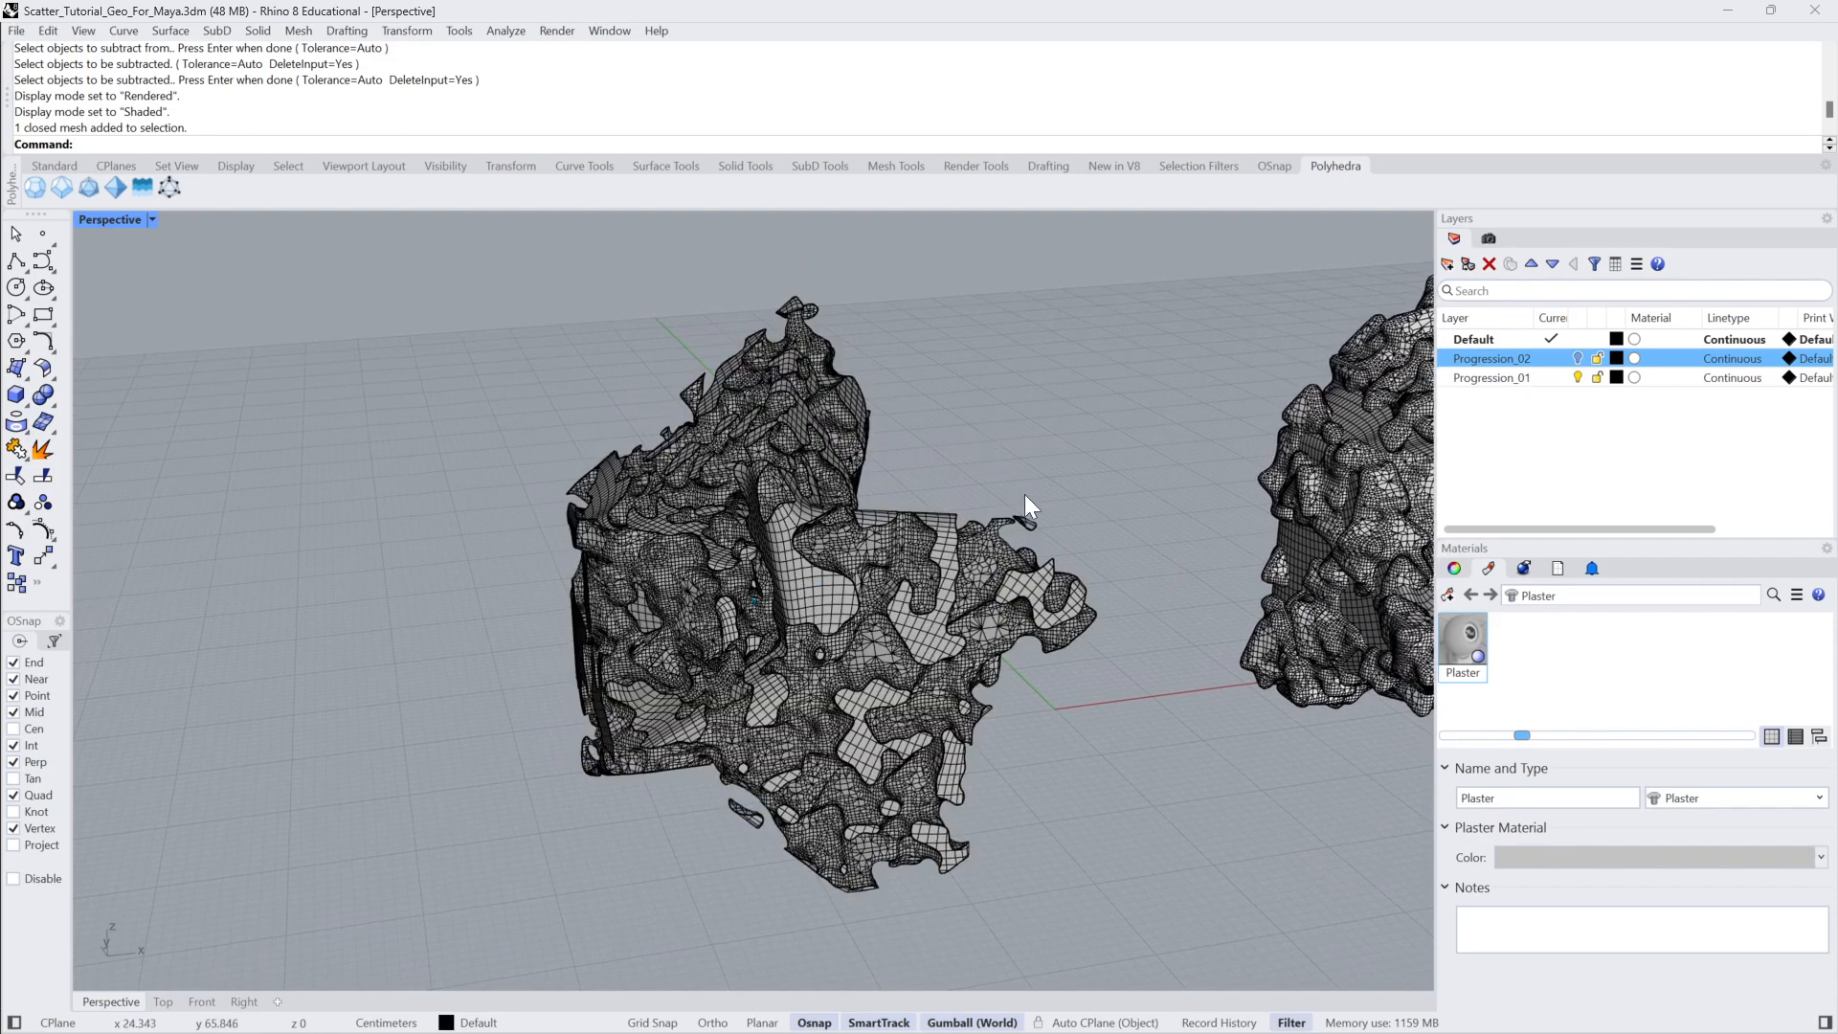
{"action": "right_click_drag", "start_coordinate": [1024, 494], "coordinate": [900, 609]}
{"action": "scroll", "coordinate": [1100, 553], "scroll_direction": "up", "scroll_amount": 3}
{"action": "left_click", "coordinate": [898, 572]}
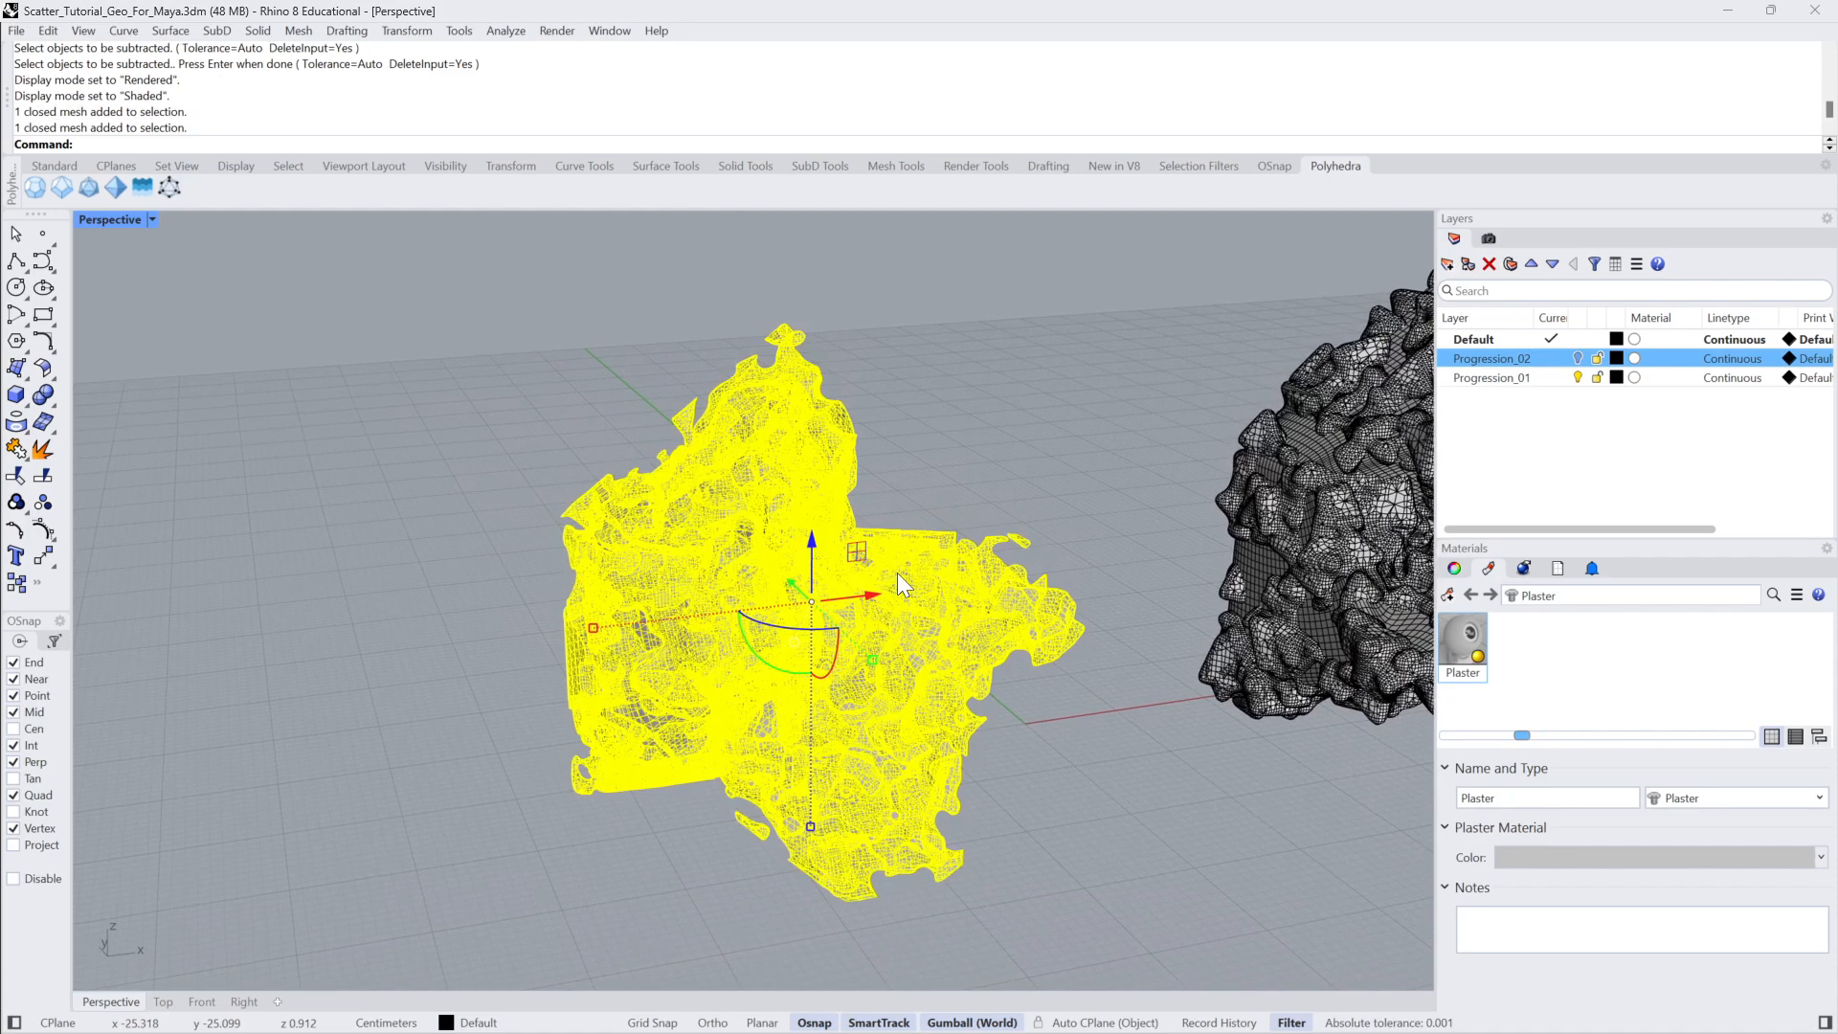
{"action": "left_click", "coordinate": [42, 447]}
{"action": "left_click", "coordinate": [429, 283]}
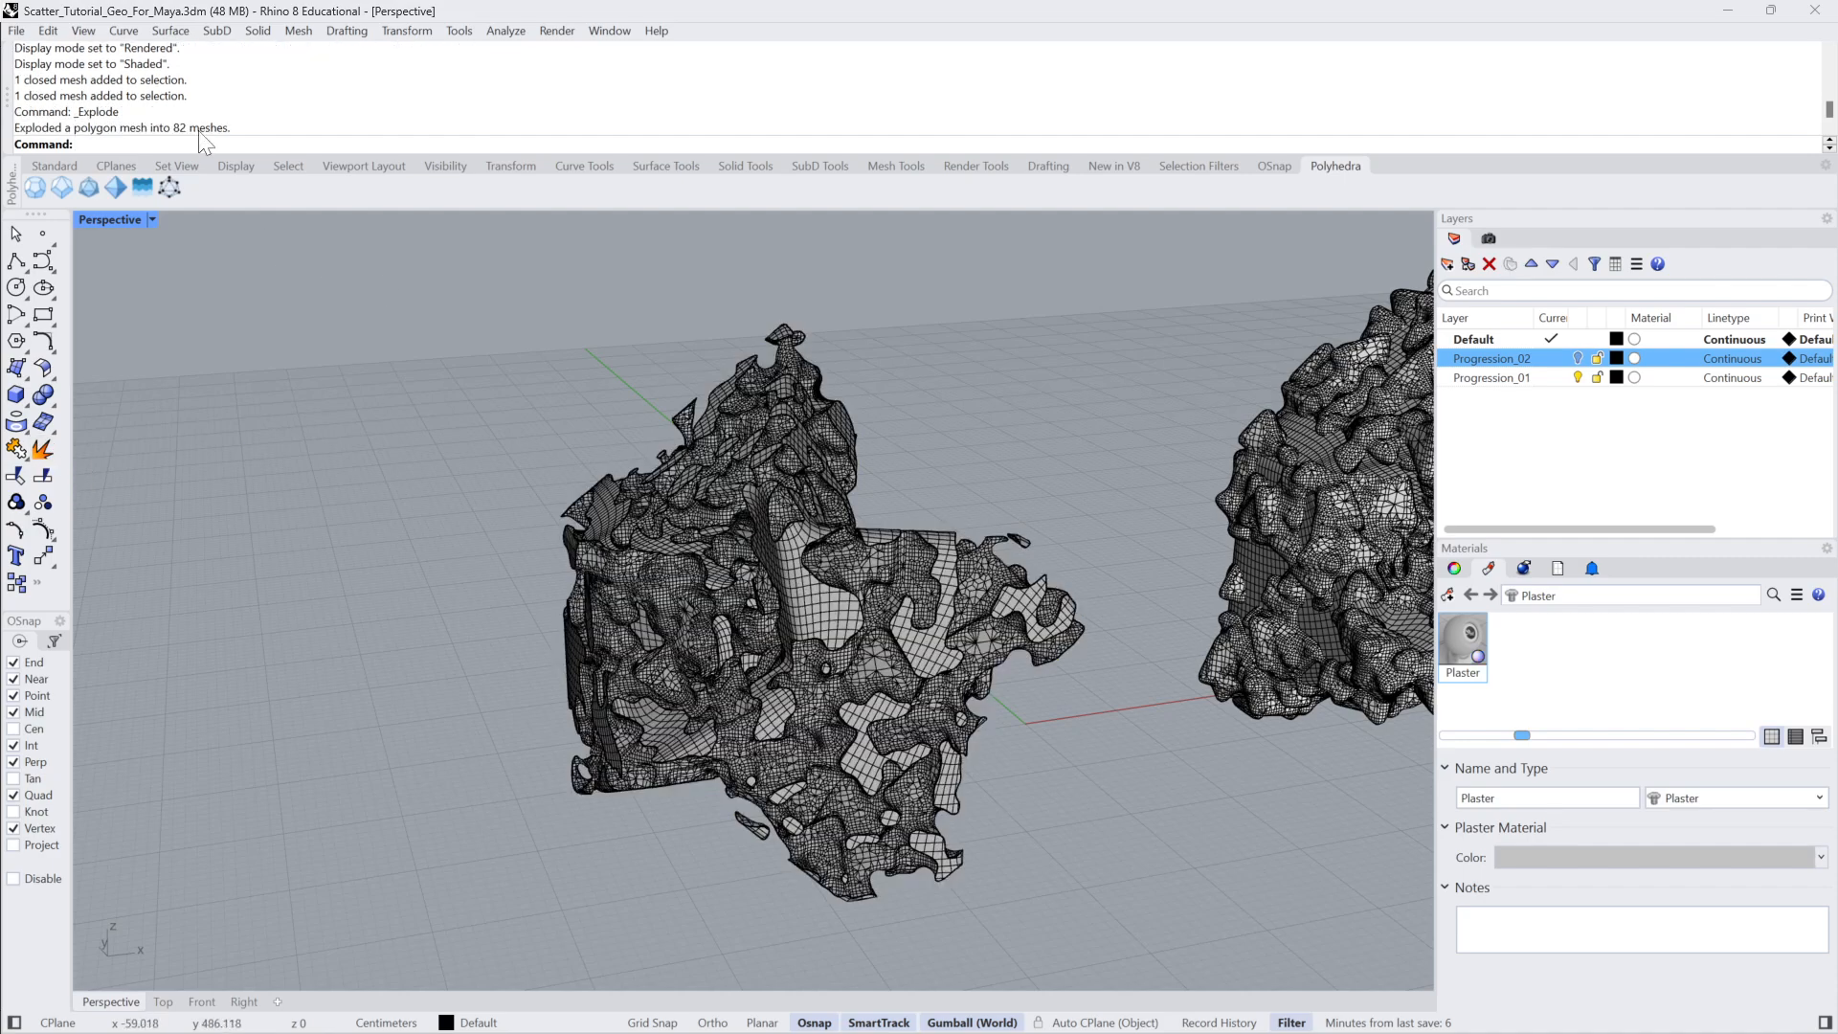
Move the largest exploded piece aside along the X axis to examine the split surfaces, and undo the move.
{"action": "left_click", "coordinate": [873, 584]}
{"action": "left_click", "coordinate": [990, 452]}
{"action": "right_click_drag", "start_coordinate": [986, 642], "coordinate": [860, 565]}
{"action": "left_click", "coordinate": [858, 566]}
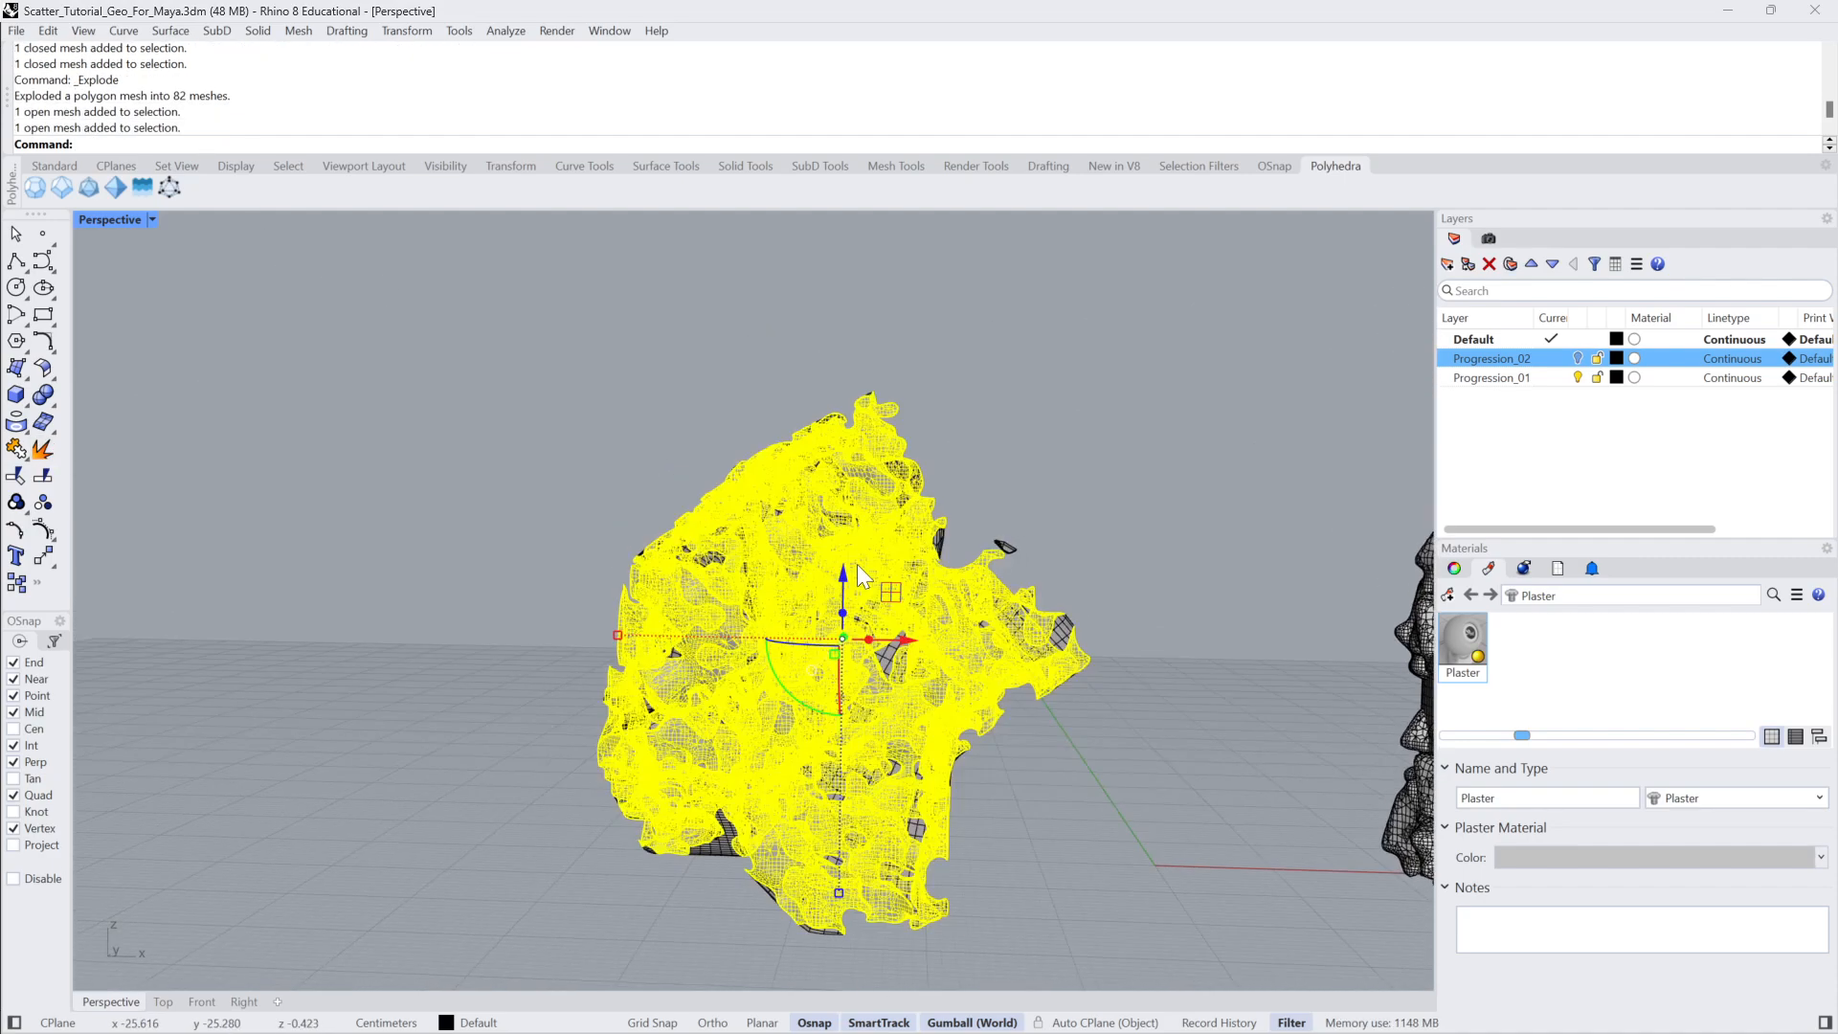
{"action": "left_click_drag", "start_coordinate": [911, 640], "coordinate": [422, 662]}
{"action": "left_click", "coordinate": [692, 467]}
{"action": "scroll", "coordinate": [577, 507], "scroll_direction": "up", "scroll_amount": 10}
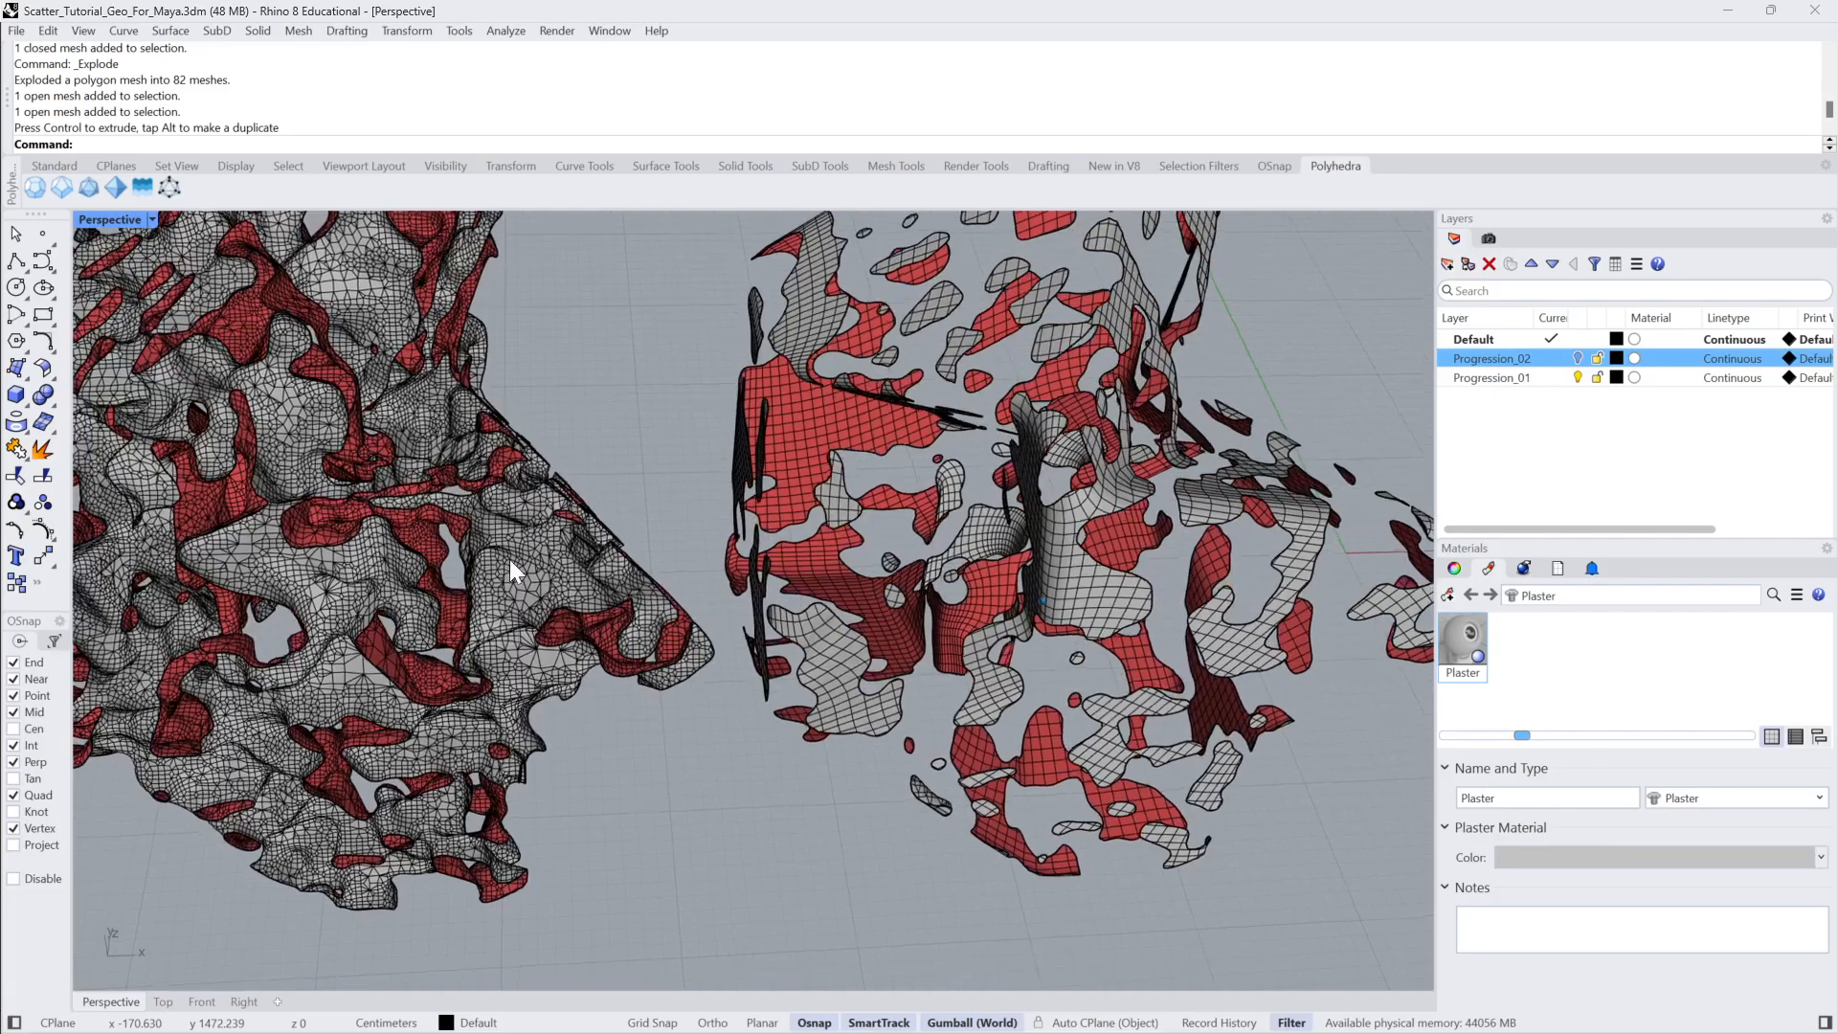
{"action": "scroll", "coordinate": [510, 559], "scroll_direction": "down", "scroll_amount": 5}
{"action": "right_click_drag", "start_coordinate": [515, 542], "coordinate": [596, 536]}
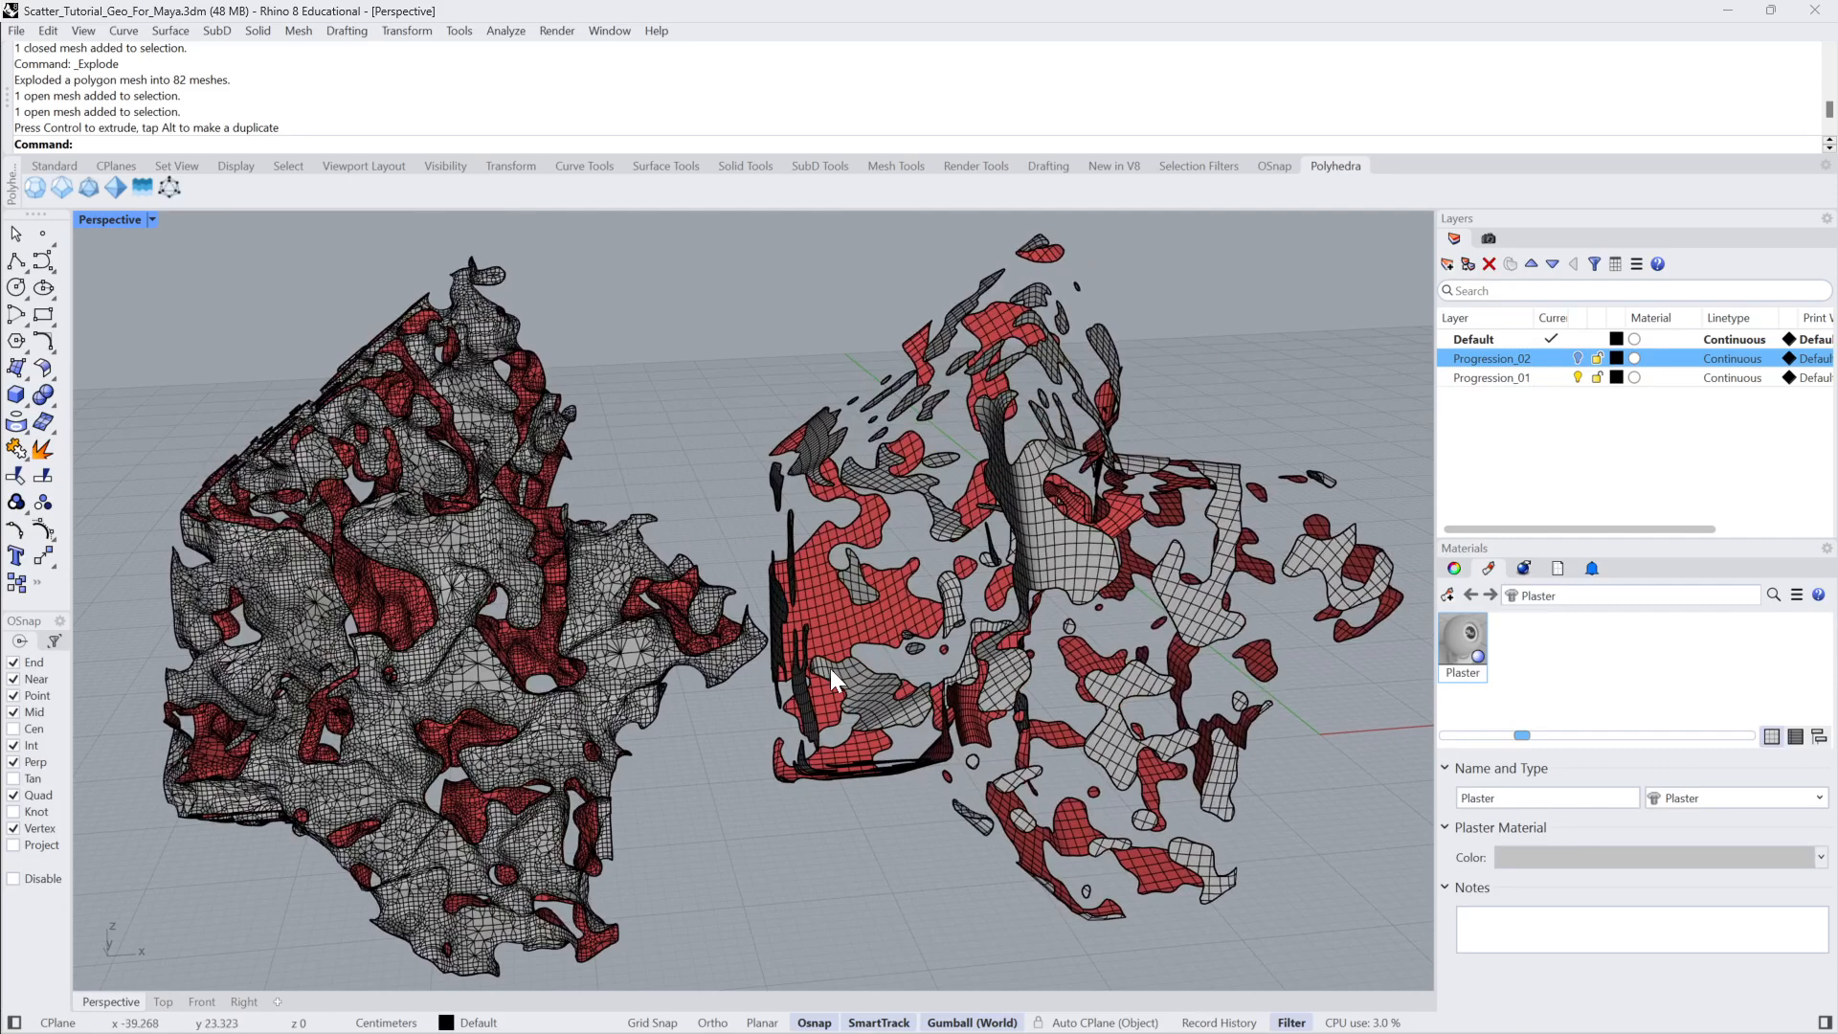
{"action": "right_click_drag", "start_coordinate": [1082, 546], "coordinate": [1092, 508]}
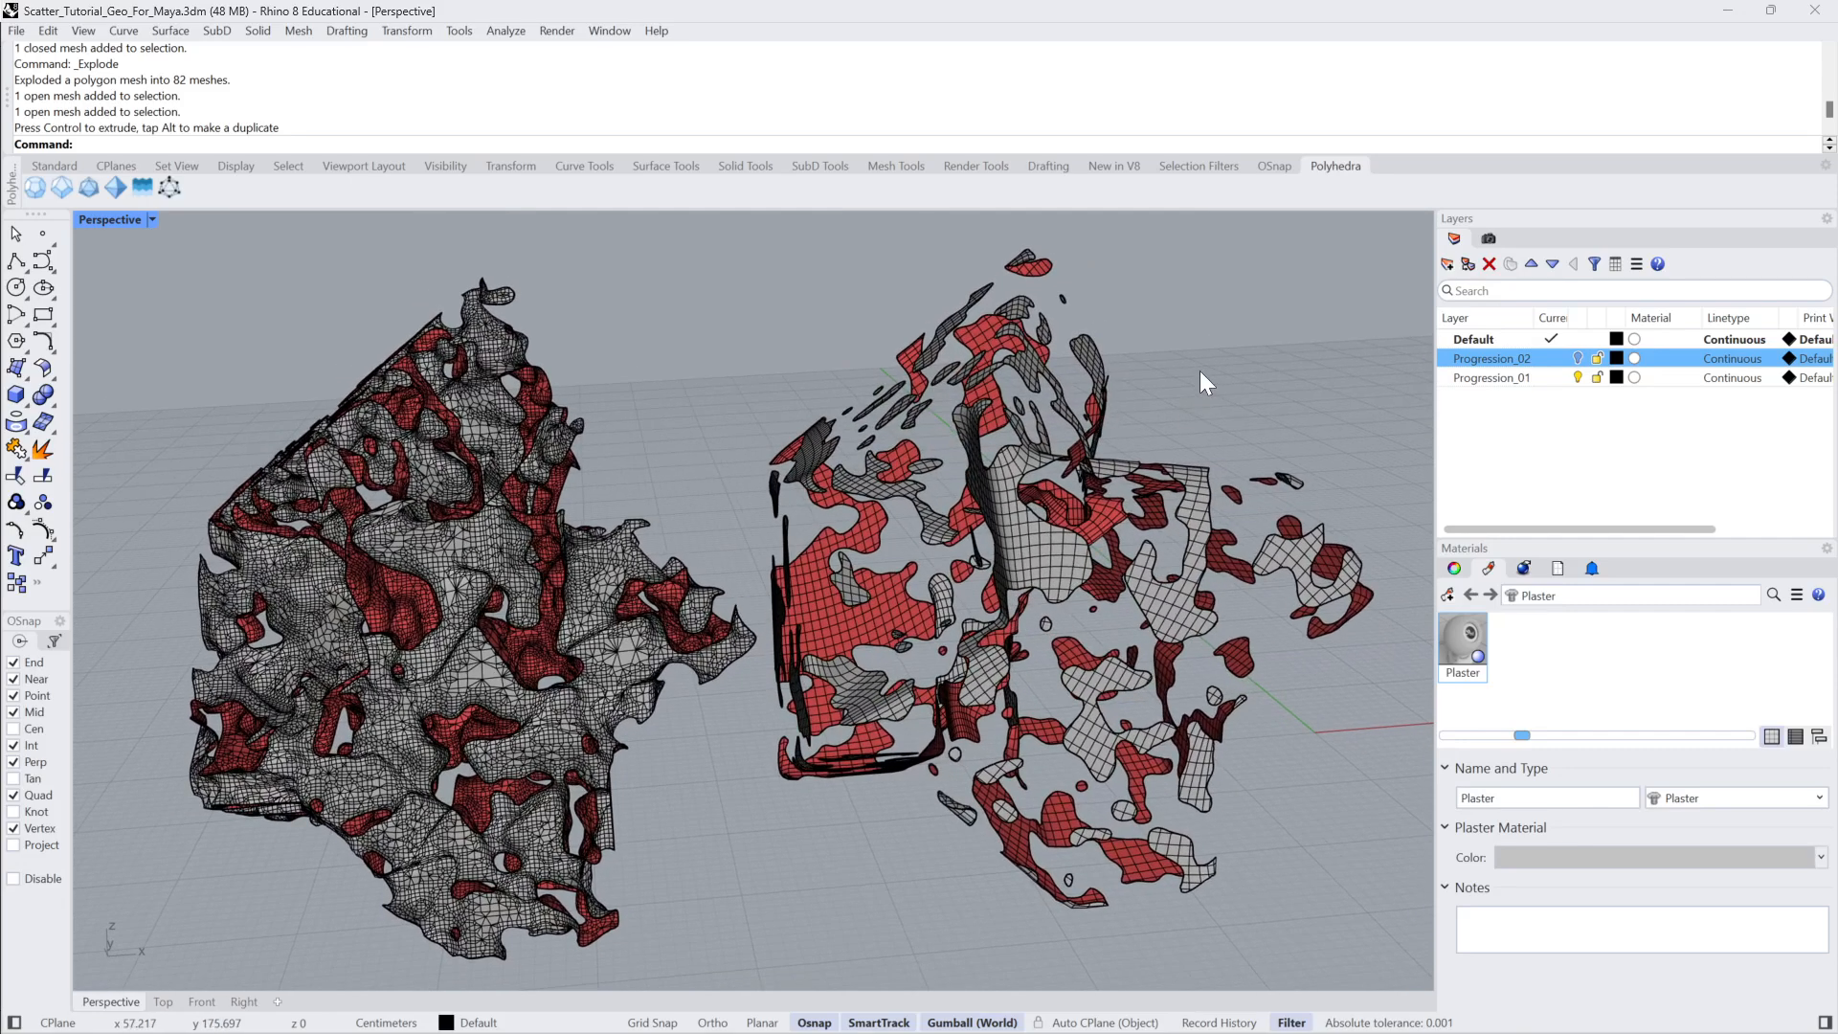
{"action": "key", "text": "ctrl+z"}
{"action": "key", "text": "Escape"}
Weld the vertices of all the exploded mesh pieces with WeldVertices.
{"action": "right_click_drag", "start_coordinate": [1180, 400], "coordinate": [1107, 446]}
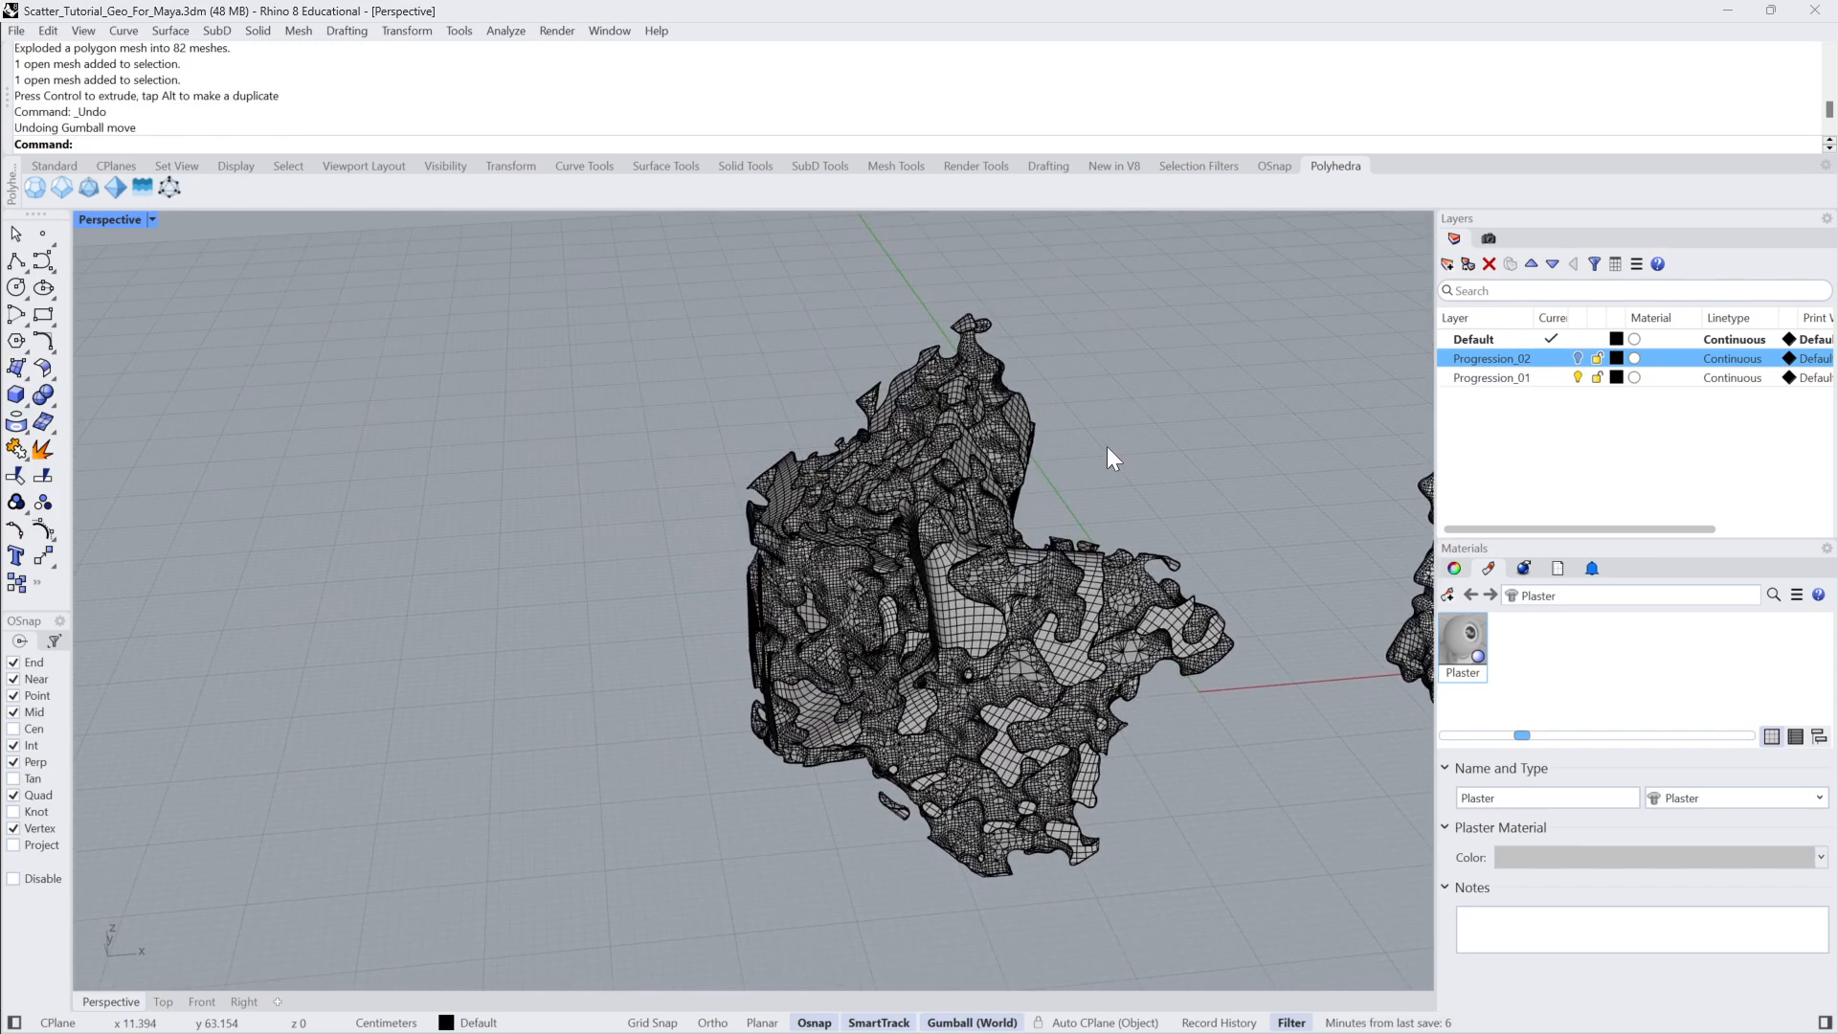
{"action": "right_click_drag", "start_coordinate": [1107, 446], "coordinate": [1191, 394]}
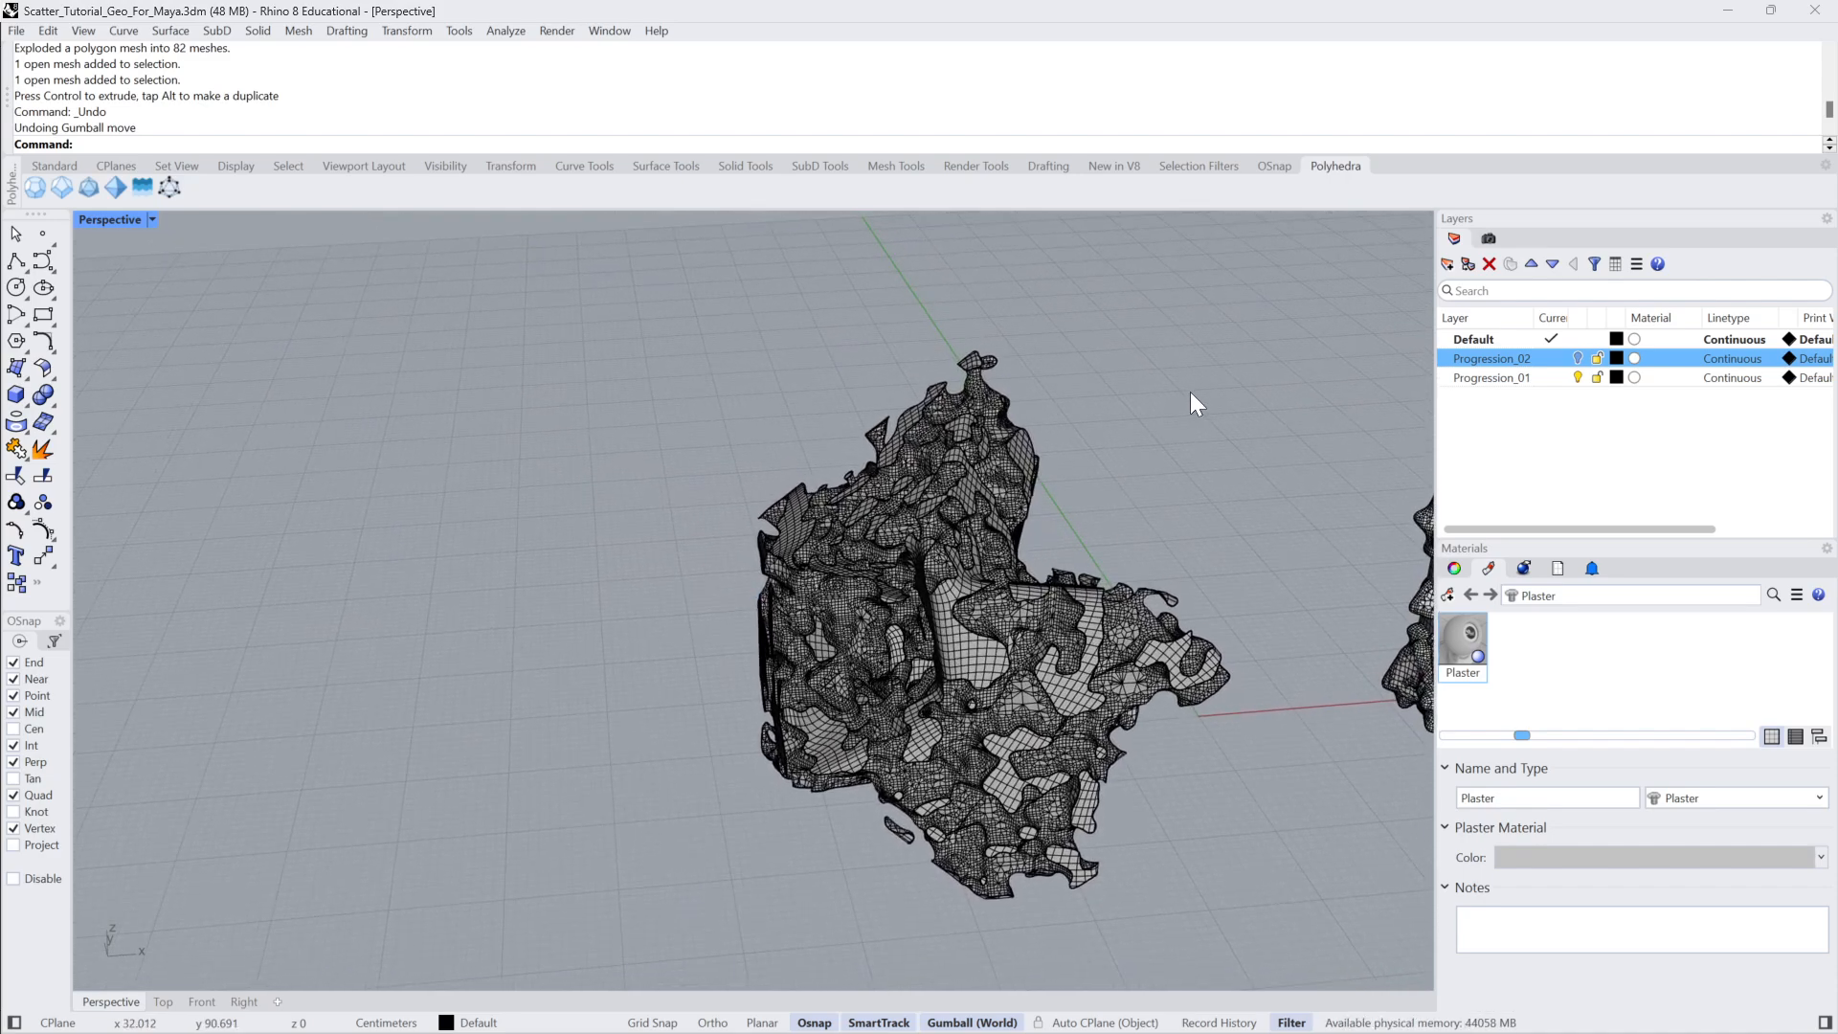
{"action": "key", "text": "Return"}
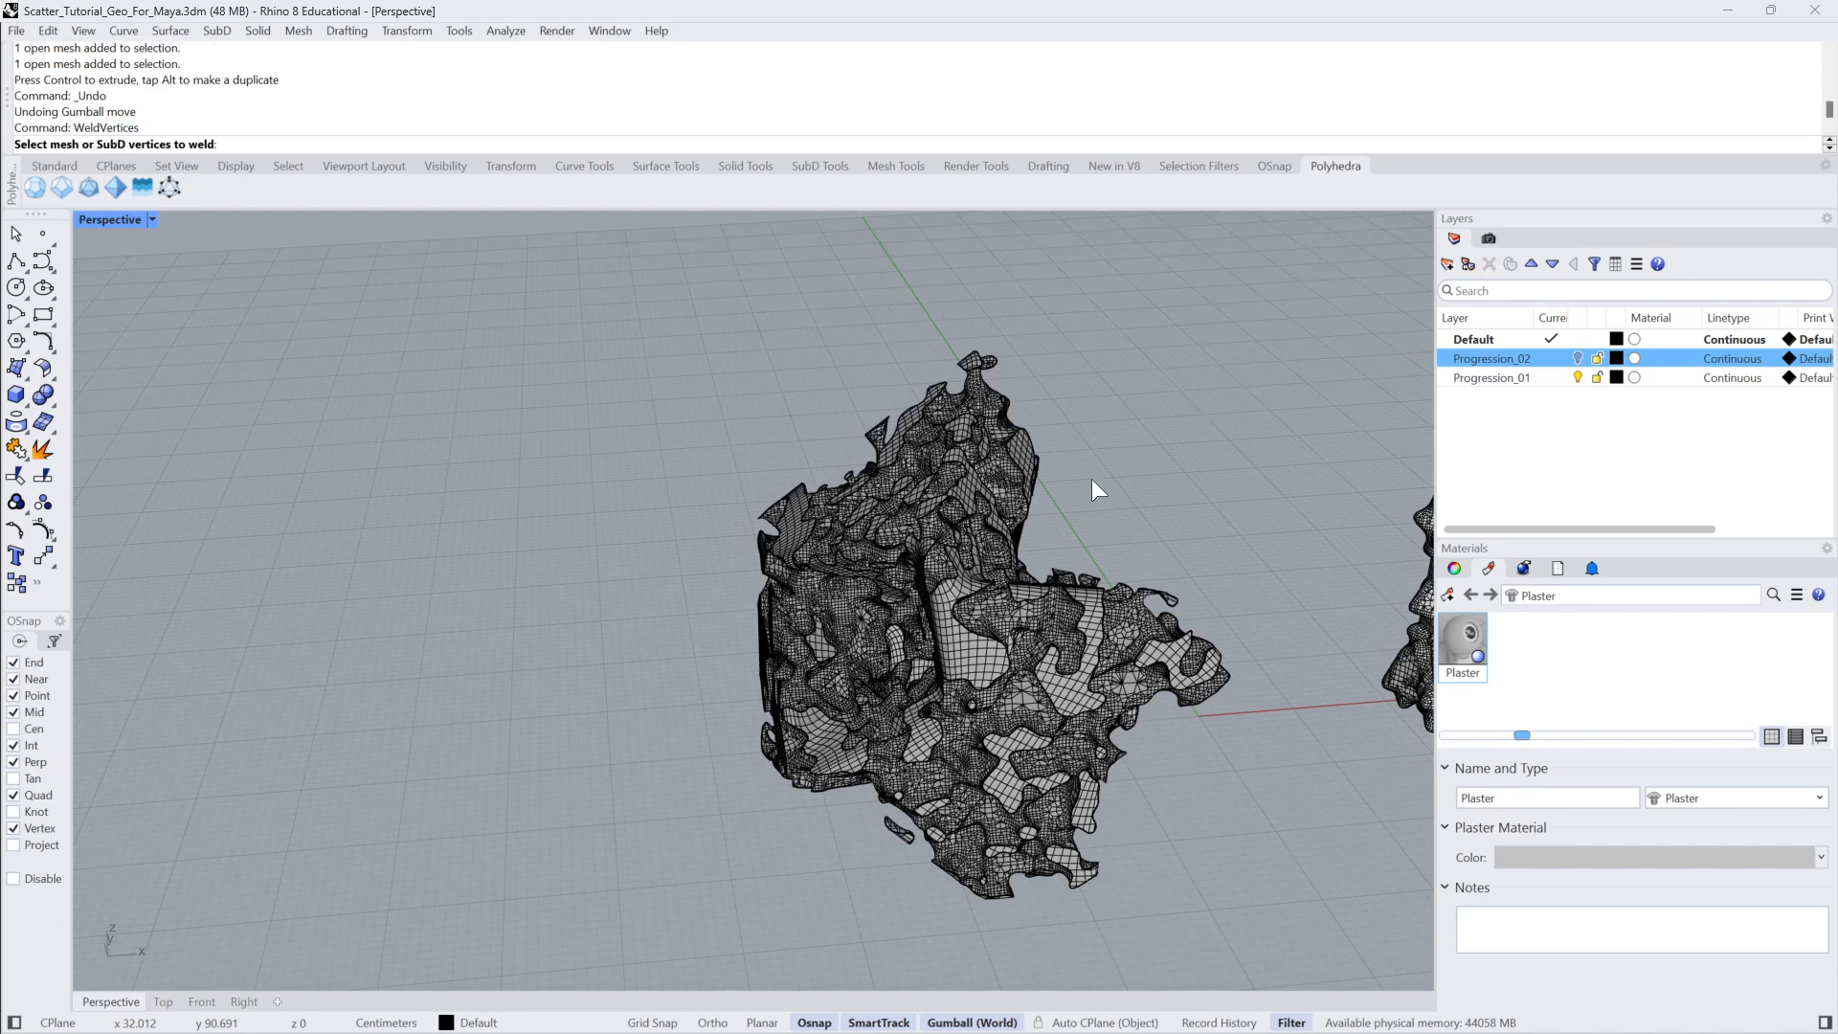
{"action": "left_click_drag", "start_coordinate": [584, 233], "coordinate": [1288, 958]}
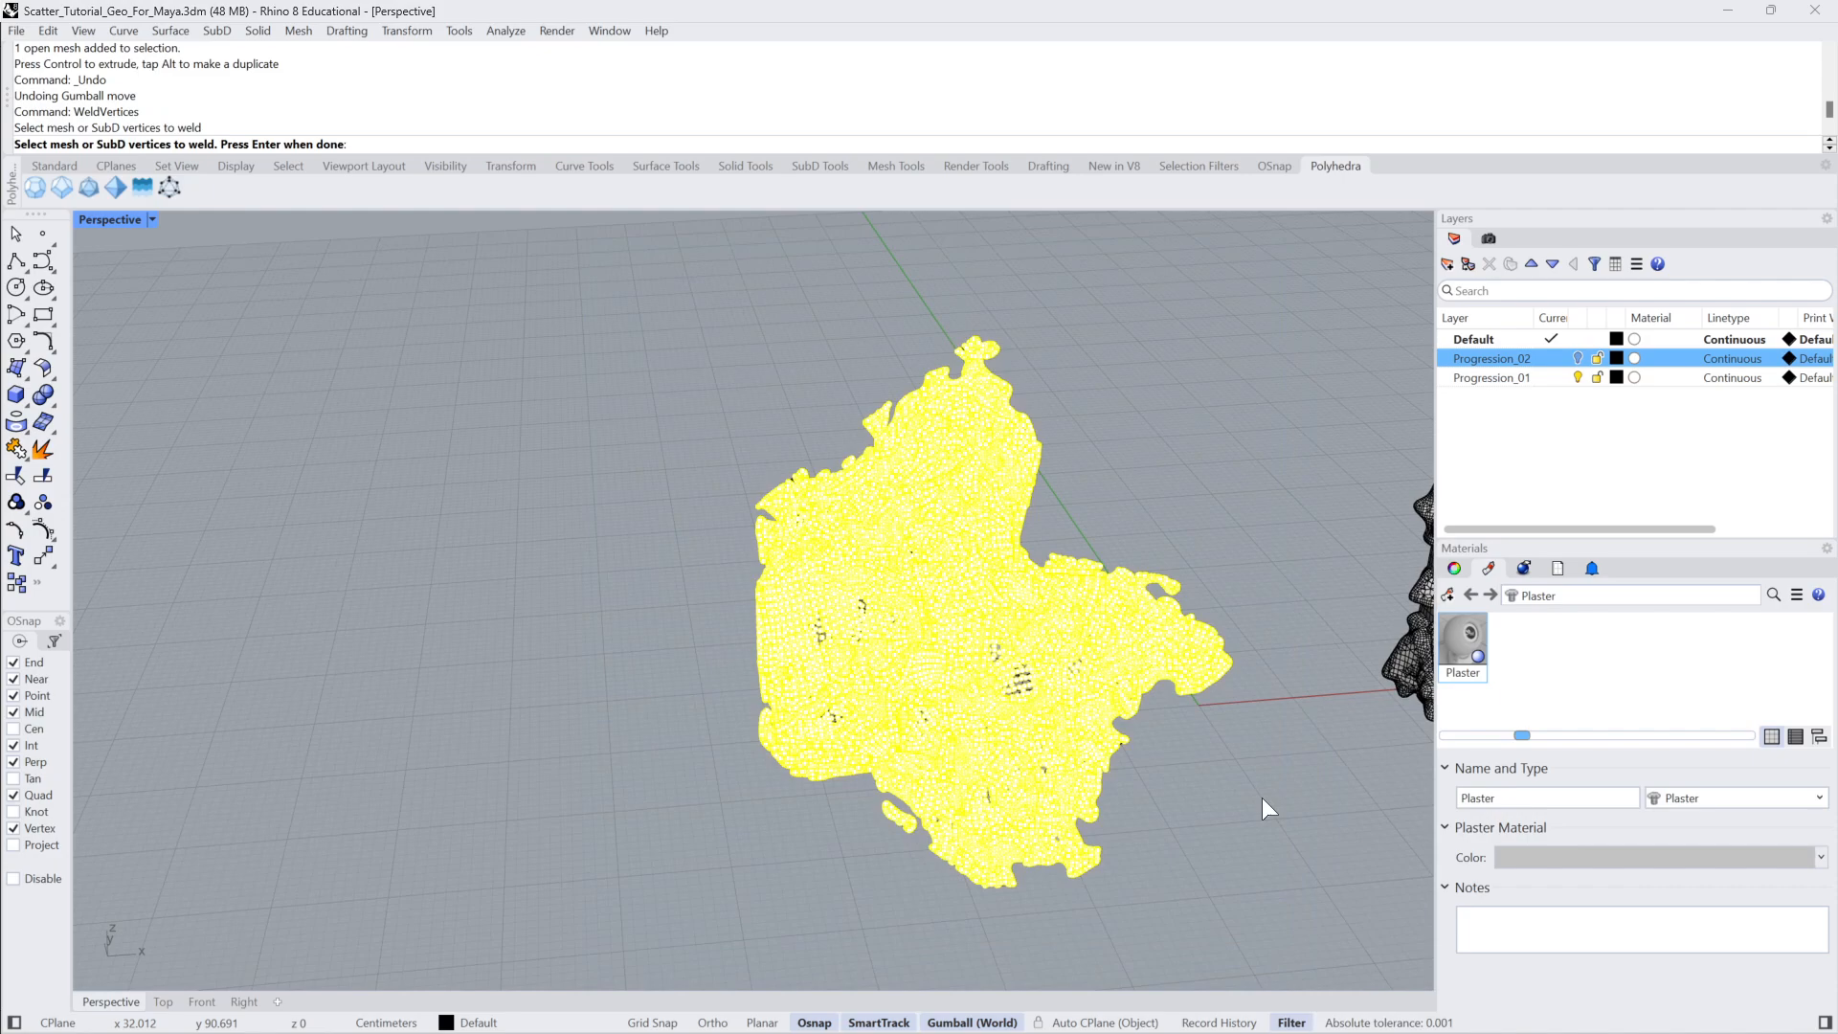
{"action": "key", "text": "Return"}
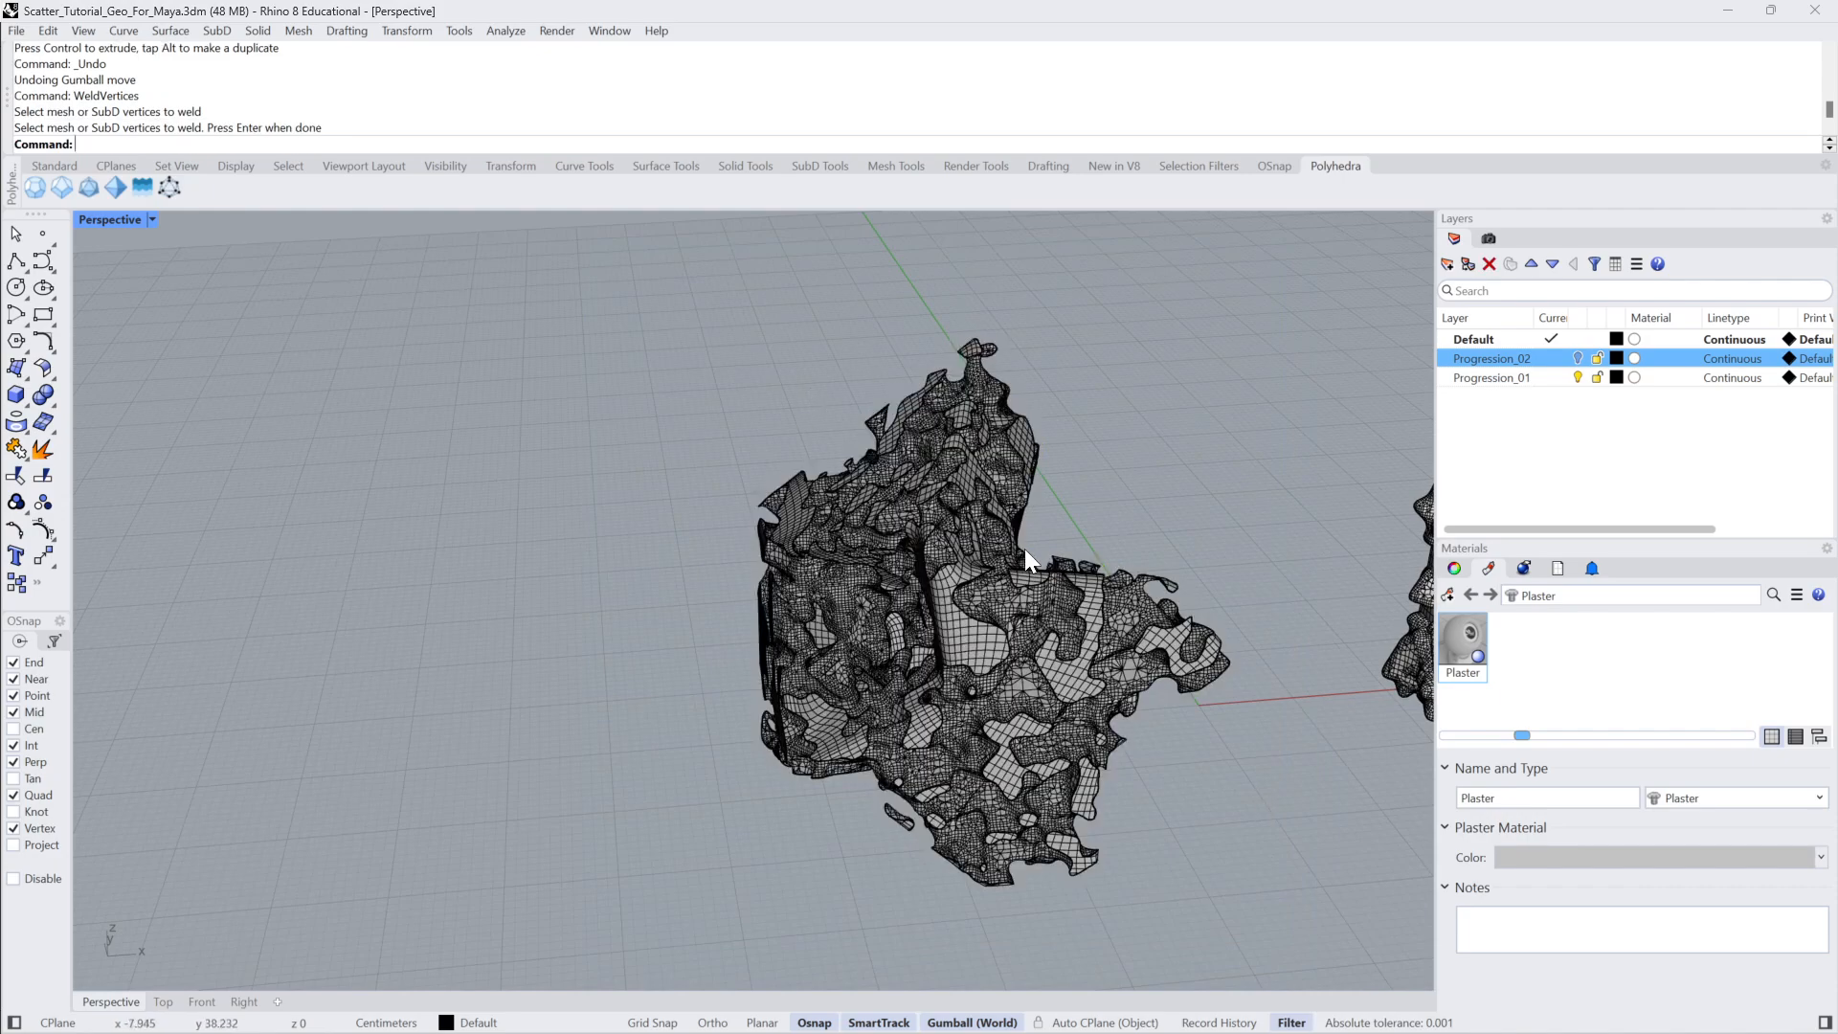
Join all the exploded pieces of the carved polyhedron into one mesh.
{"action": "left_click", "coordinate": [1007, 576]}
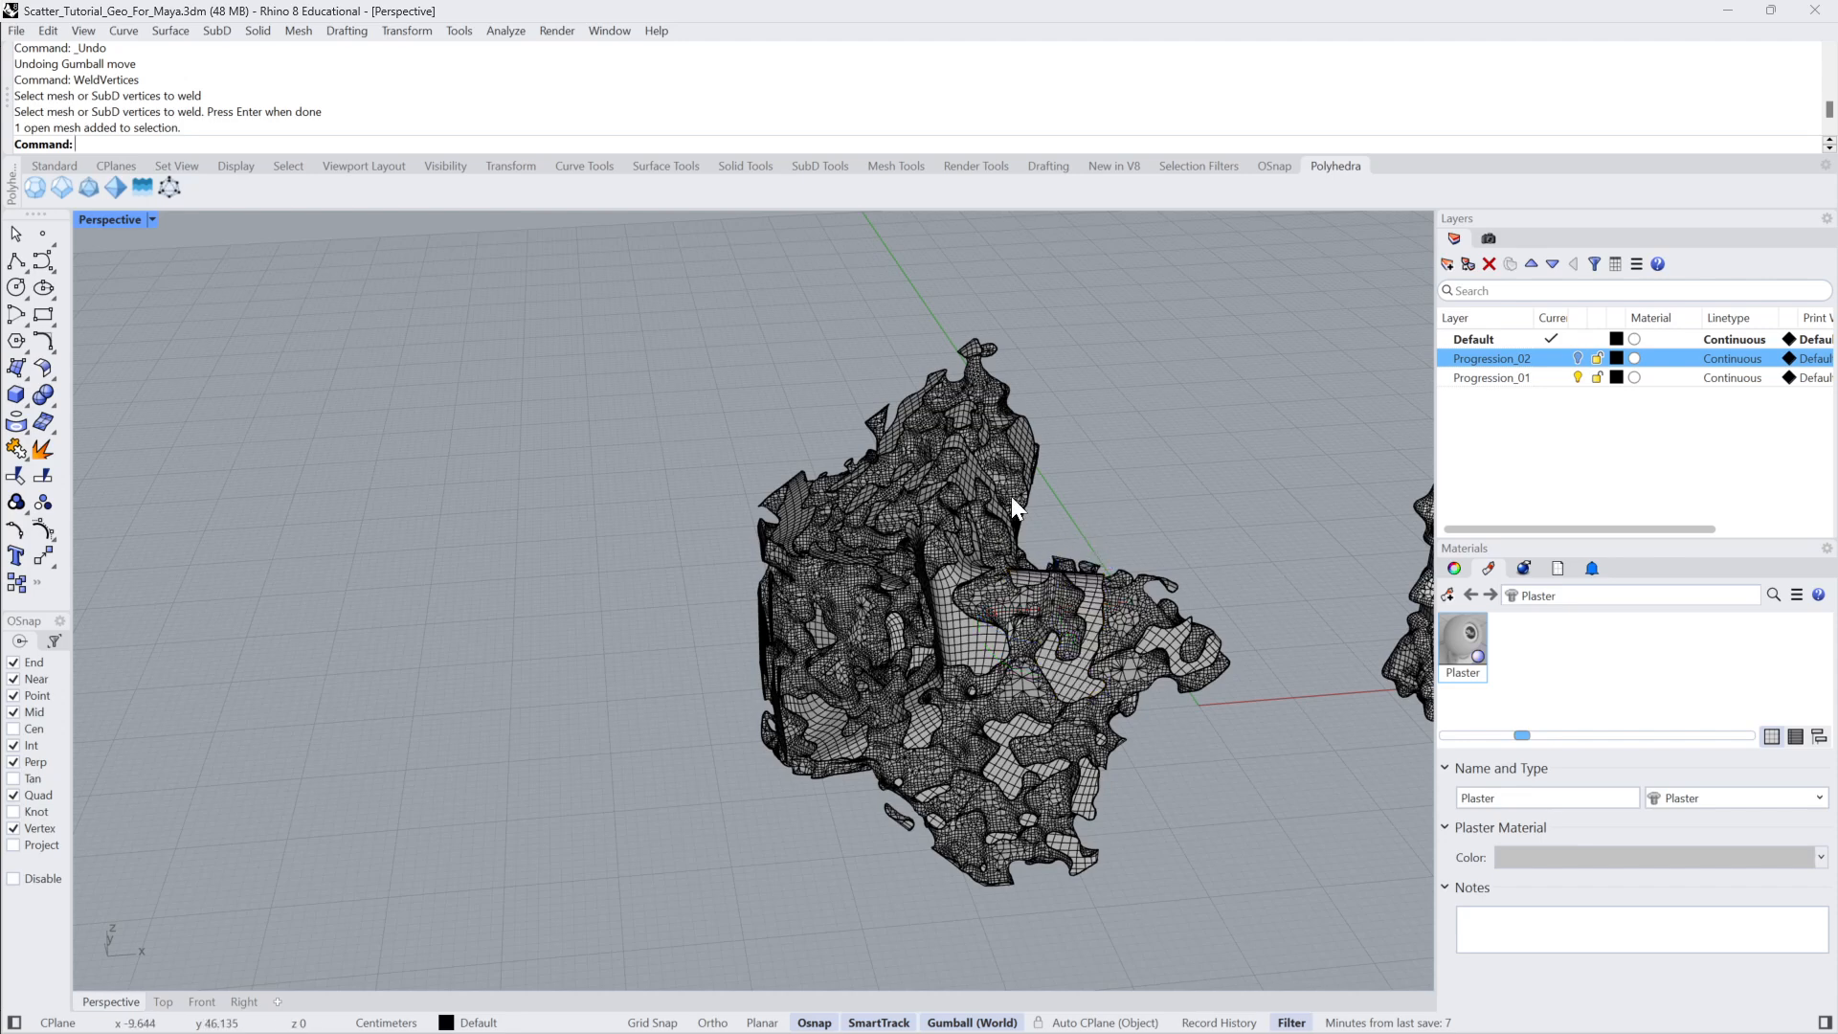
{"action": "left_click_drag", "start_coordinate": [1218, 307], "coordinate": [651, 890]}
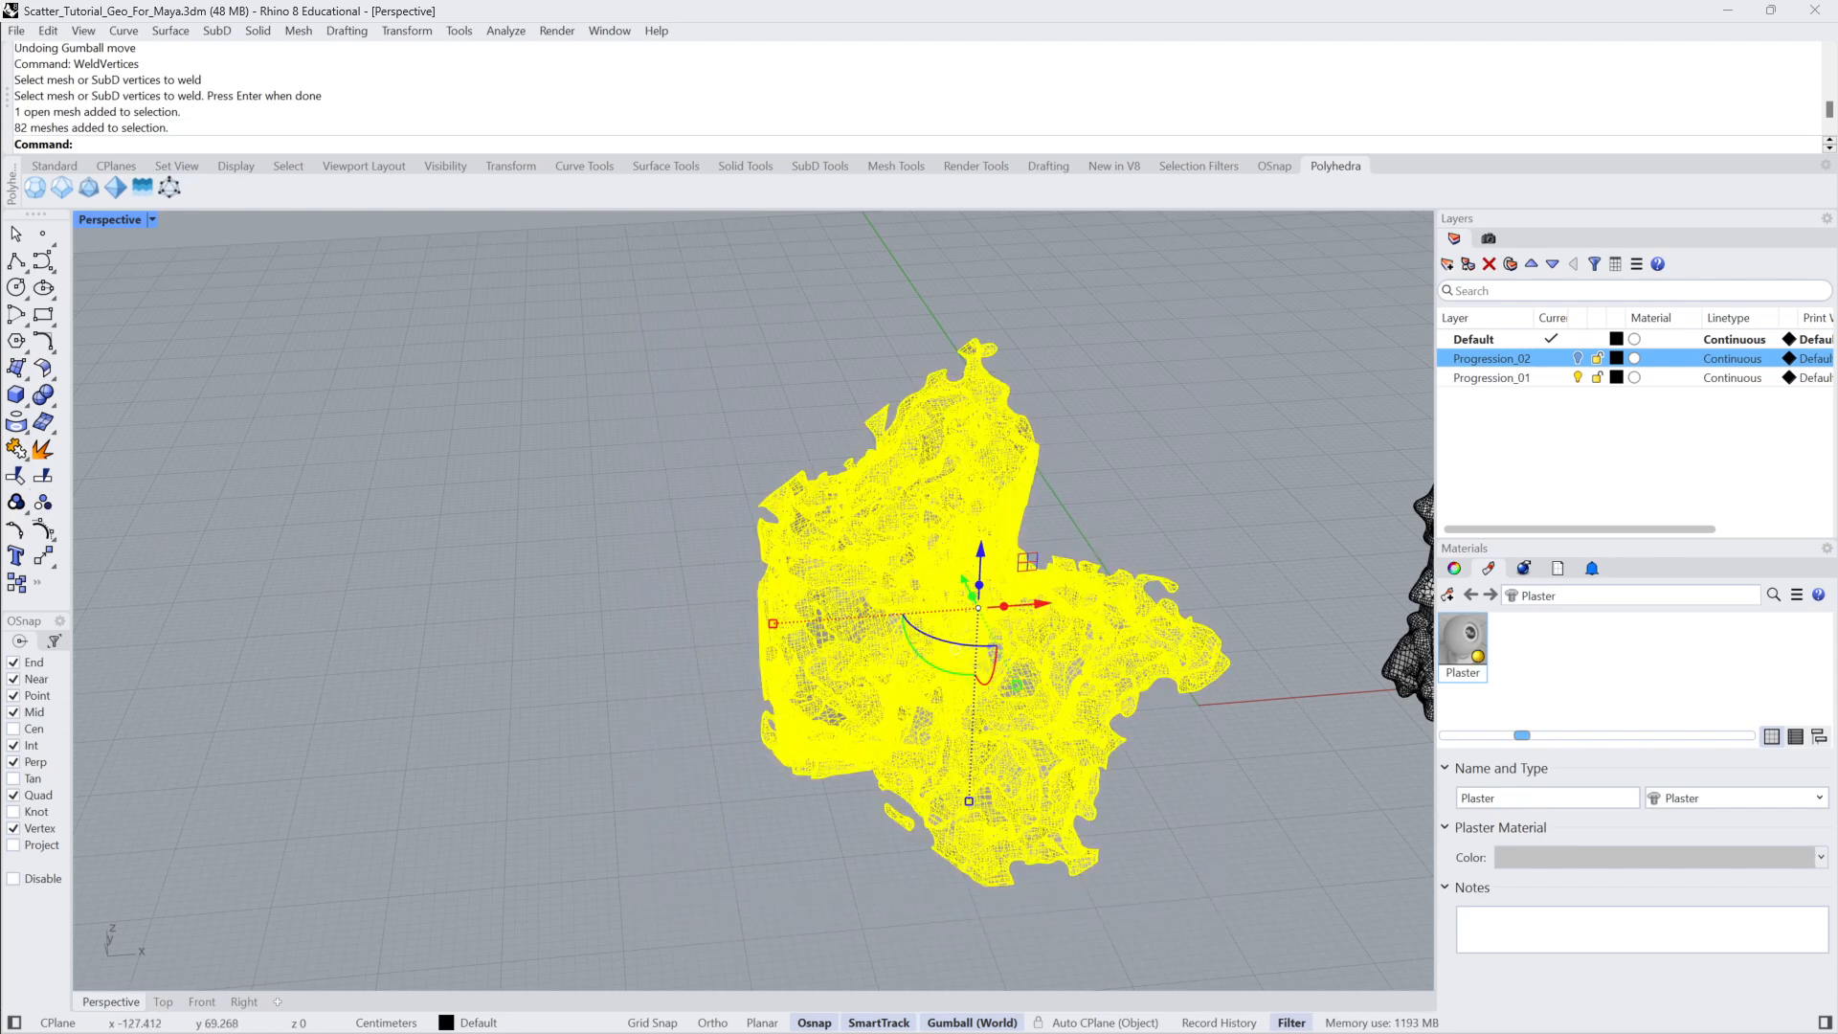
{"action": "left_click", "coordinate": [16, 448]}
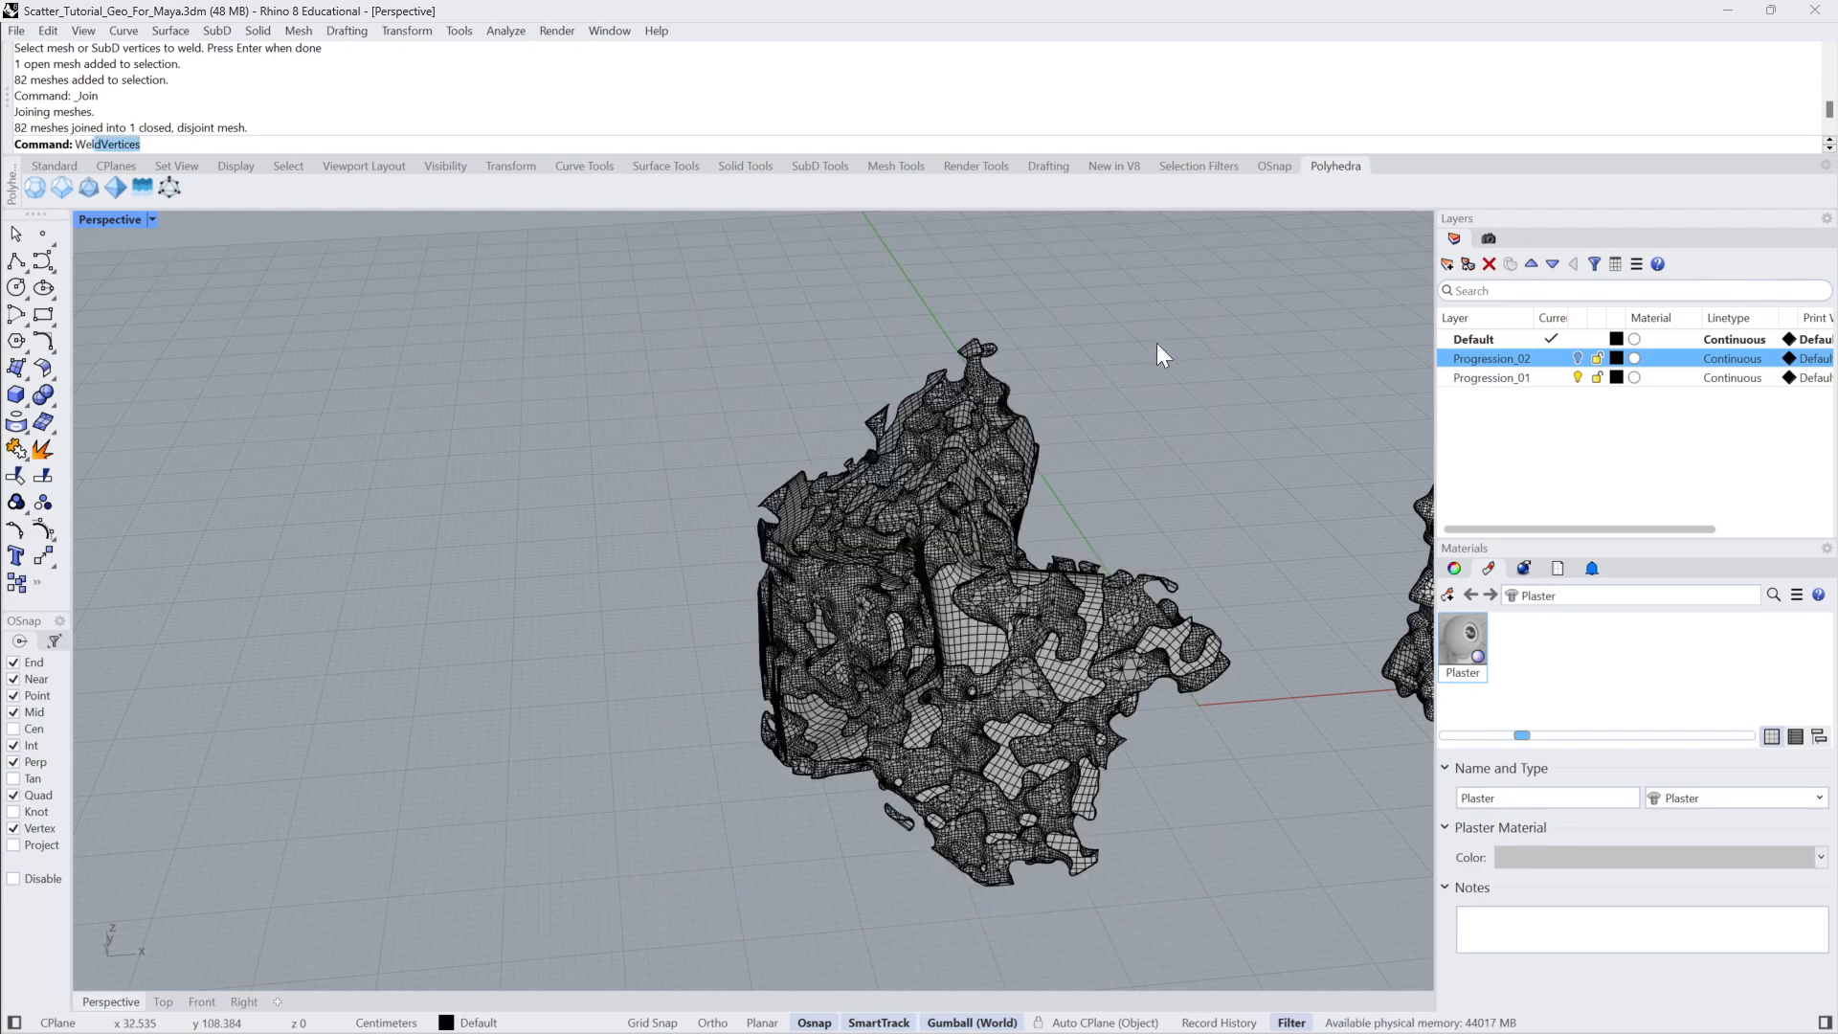
Weld the vertices of the joined mesh with WeldVertices and explode it into its disconnected parts.
{"action": "key", "text": "Return"}
{"action": "left_click_drag", "start_coordinate": [733, 421], "coordinate": [1331, 950]}
{"action": "key", "text": "Return"}
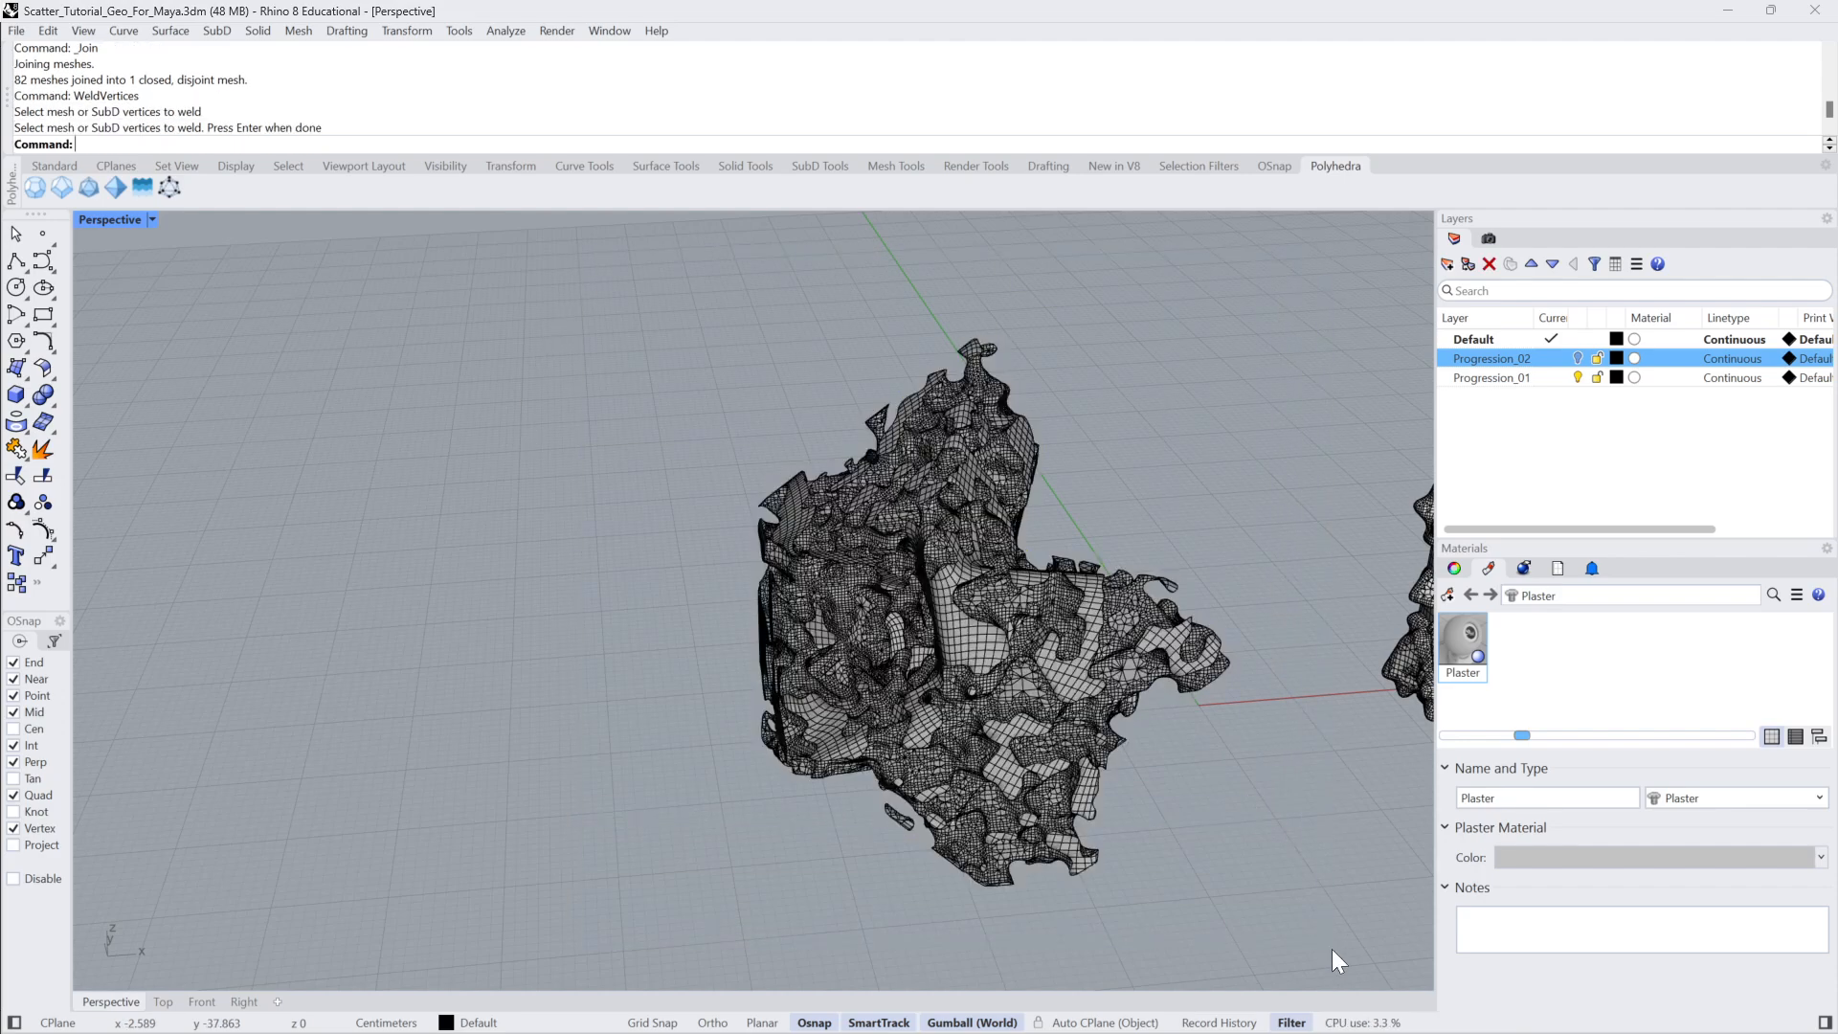
{"action": "left_click", "coordinate": [1022, 676]}
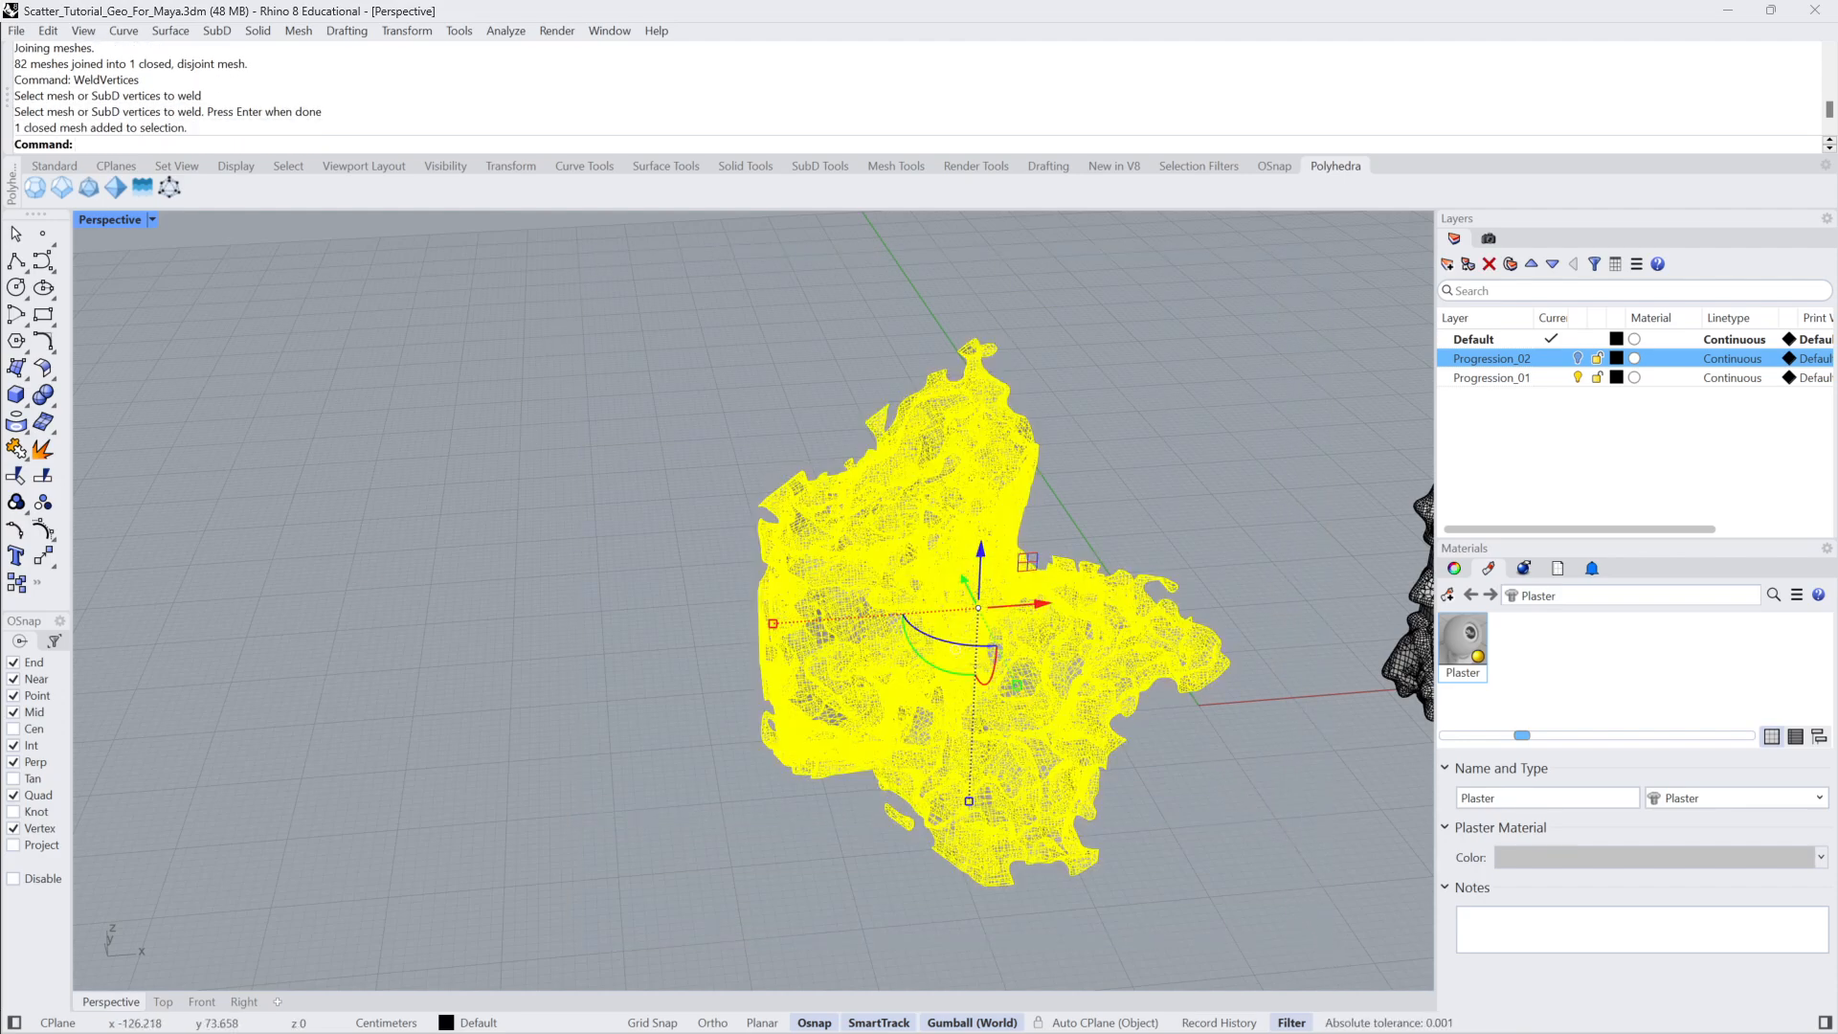
{"action": "left_click", "coordinate": [42, 446]}
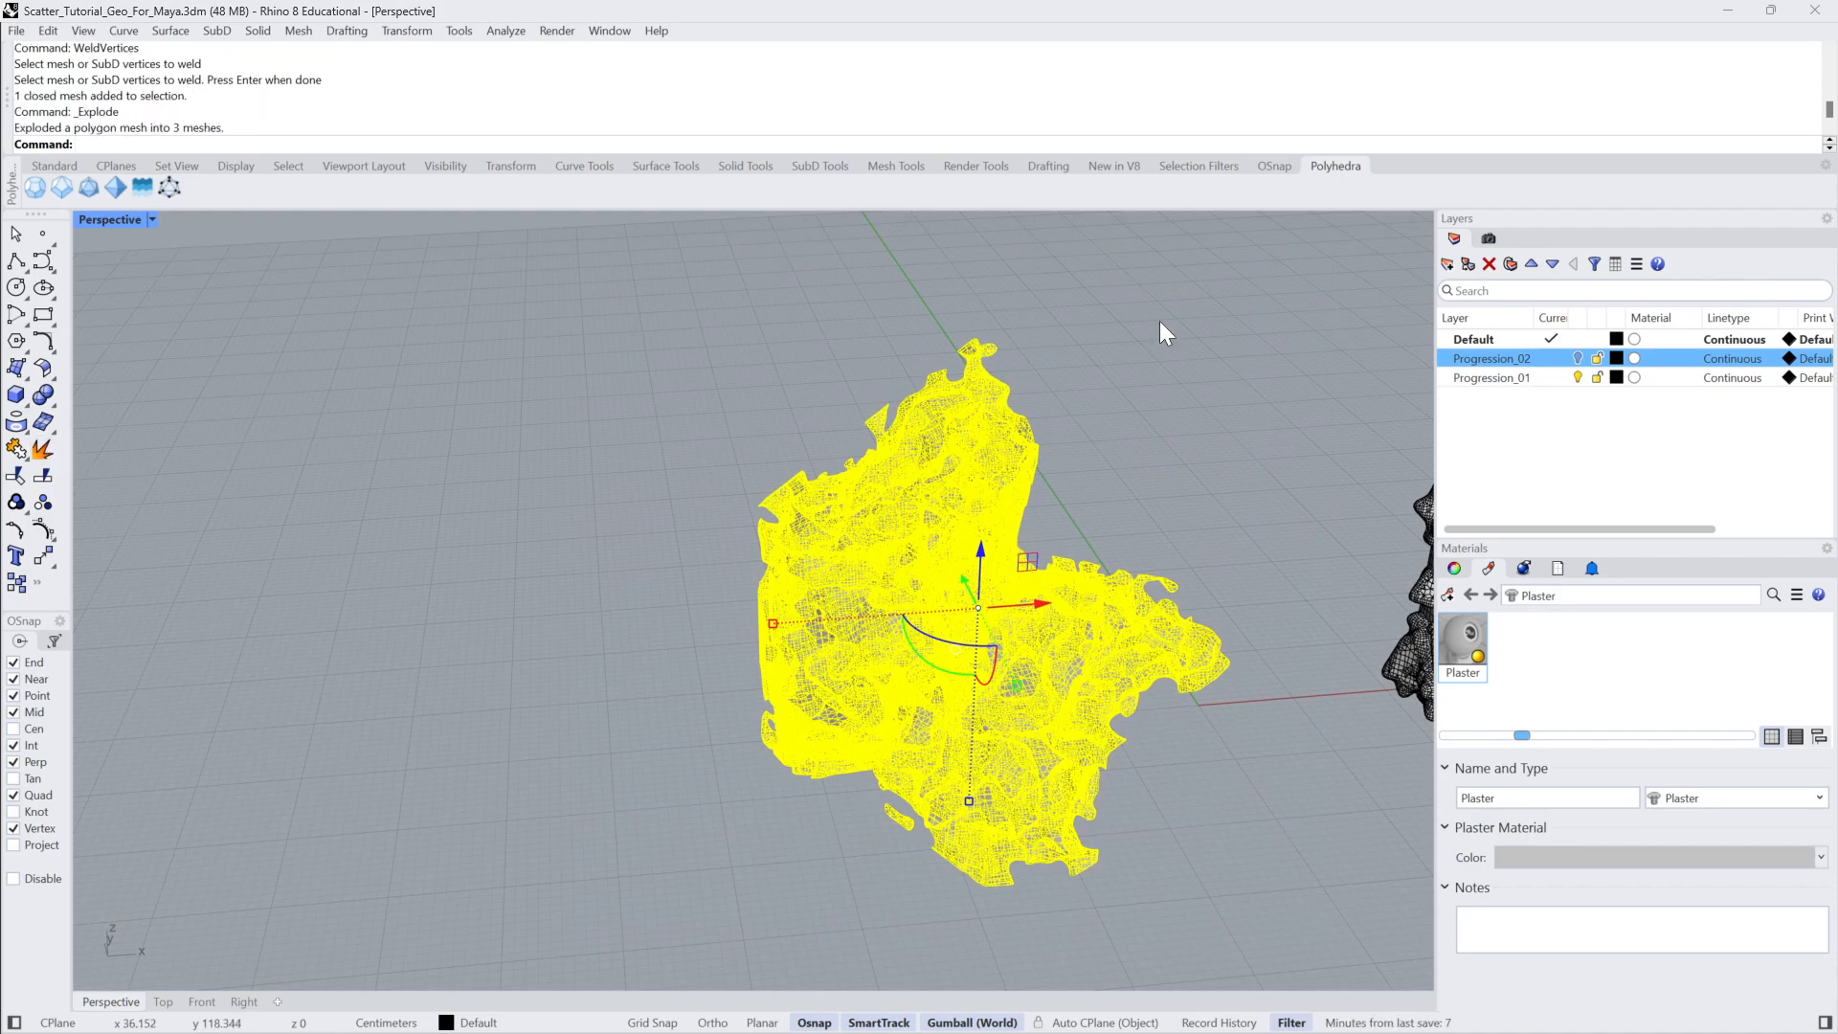
Hide the main carved body and delete the two small loose fragments left around it.
{"action": "left_click", "coordinate": [1033, 613]}
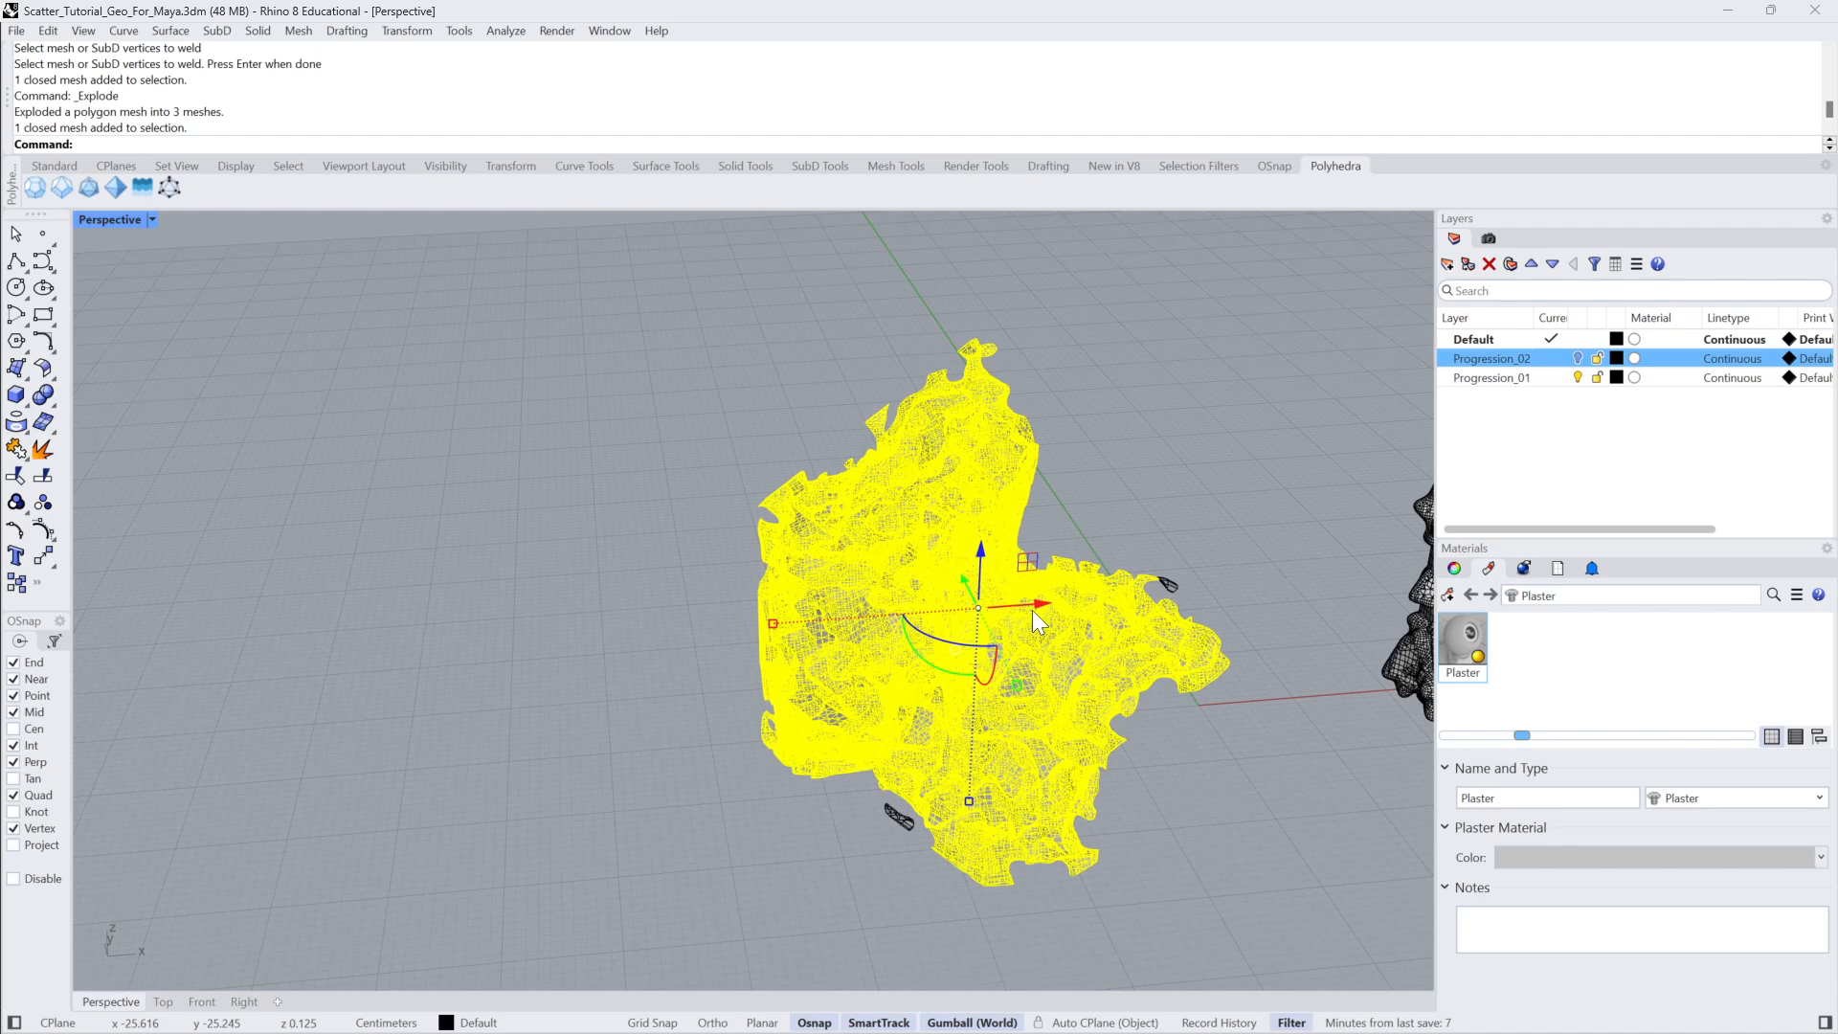
{"action": "key", "text": "ctrl+h"}
{"action": "left_click_drag", "start_coordinate": [709, 339], "coordinate": [1252, 932]}
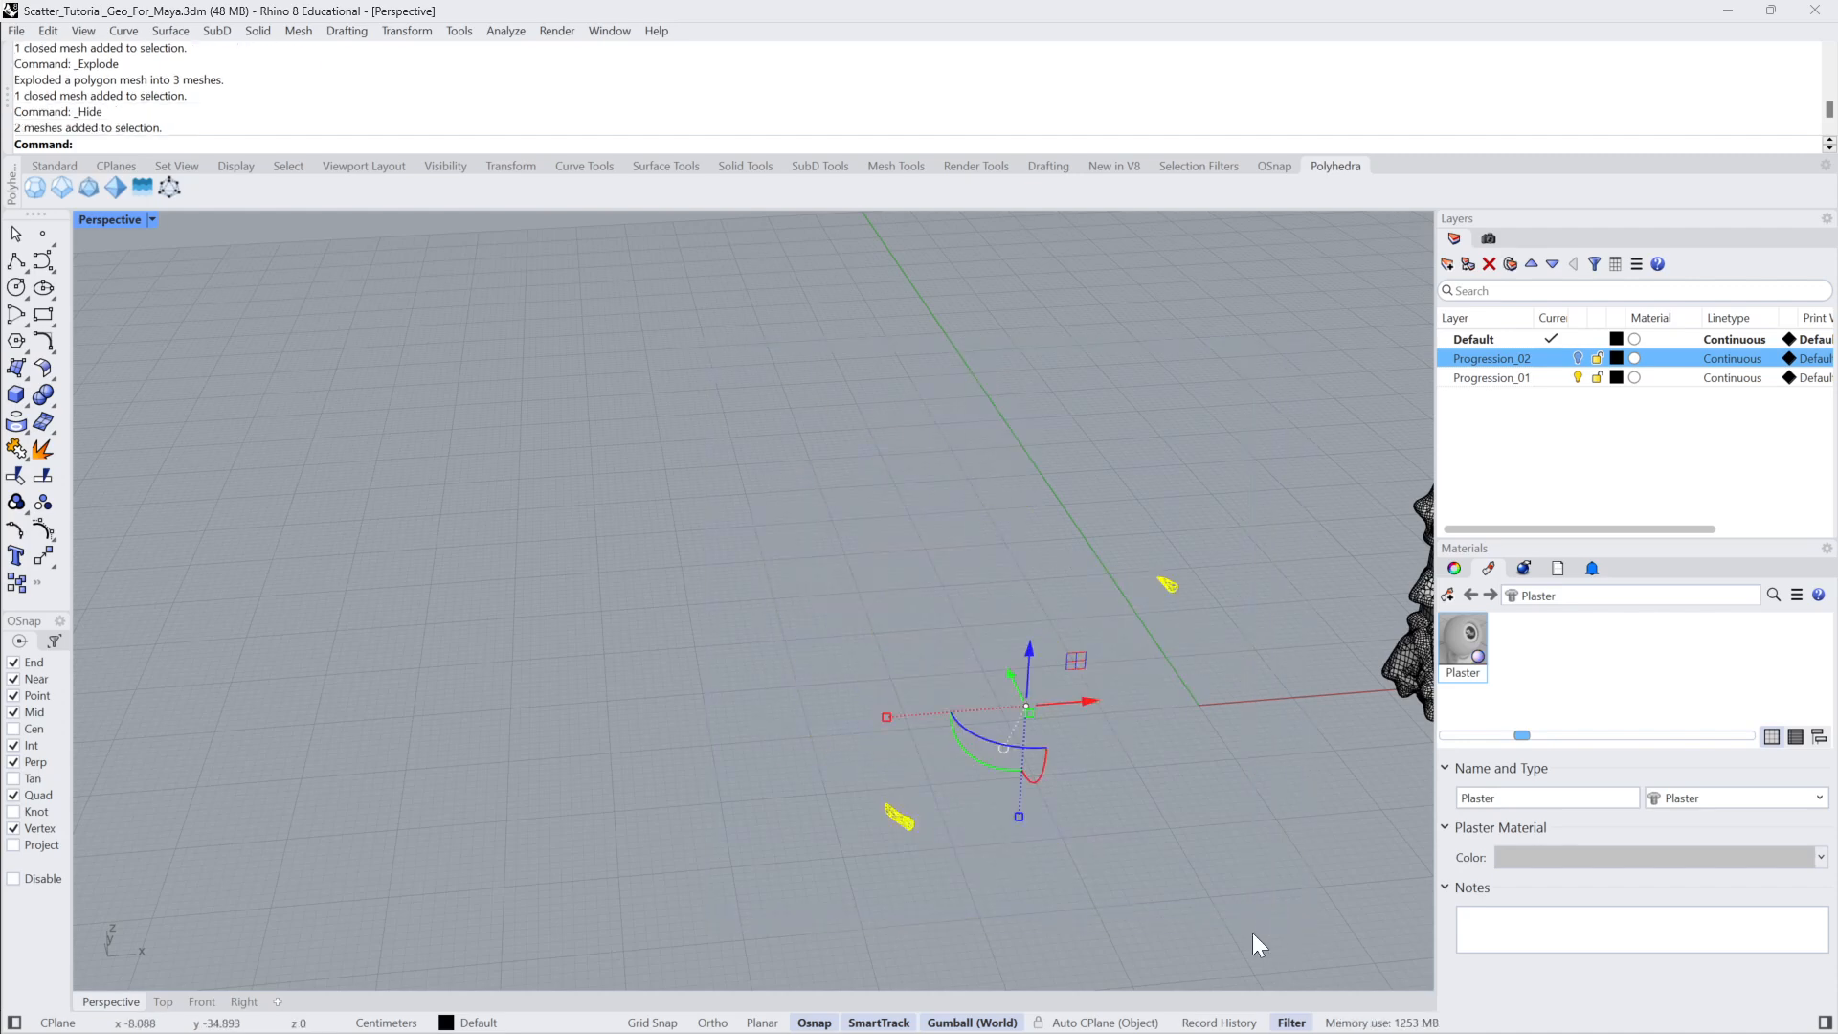
{"action": "key", "text": "Delete"}
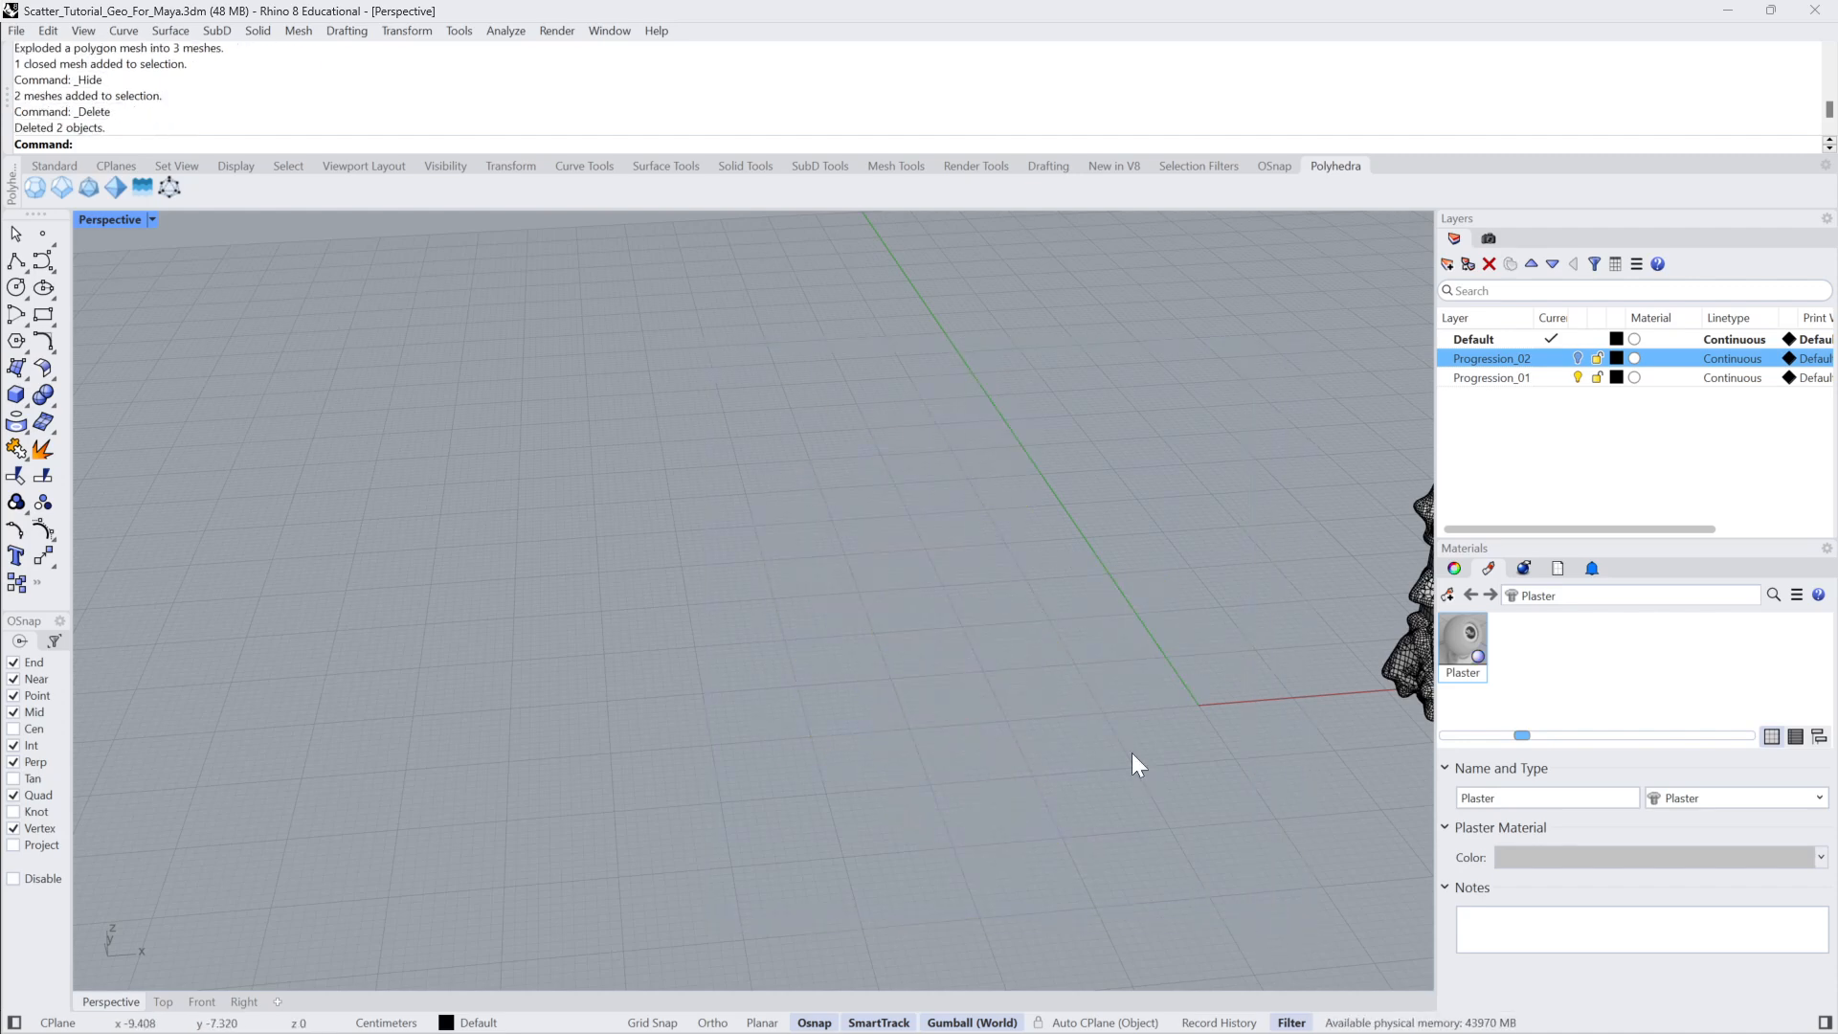
Show the hidden meshes and hide only the intact polyhedron mesh again.
{"action": "type", "text": "Show"}
{"action": "key", "text": "Return"}
{"action": "right_click_drag", "start_coordinate": [1132, 753], "coordinate": [933, 566]}
{"action": "left_click", "coordinate": [932, 566]}
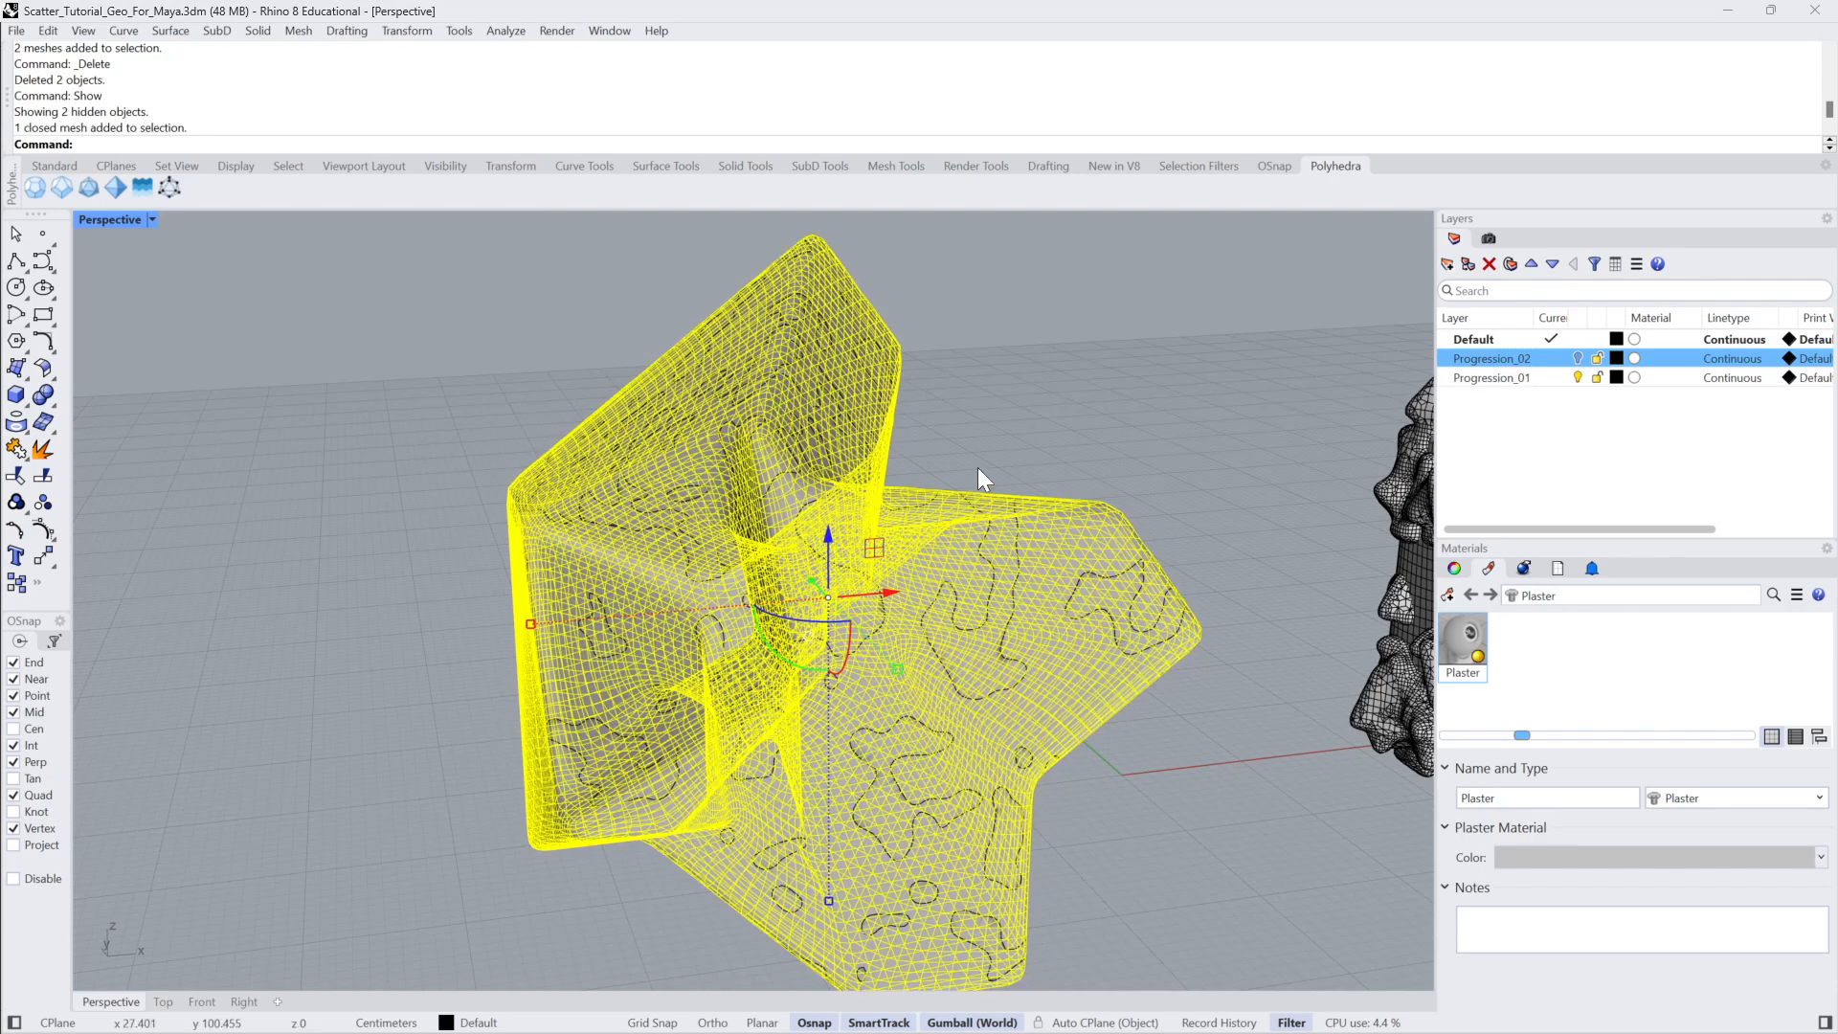
{"action": "key", "text": "ctrl+h"}
Examine the cleaned carved mesh from several sides.
{"action": "key", "text": "Left"}
{"action": "key", "text": "Left"}
{"action": "key", "text": "Left"}
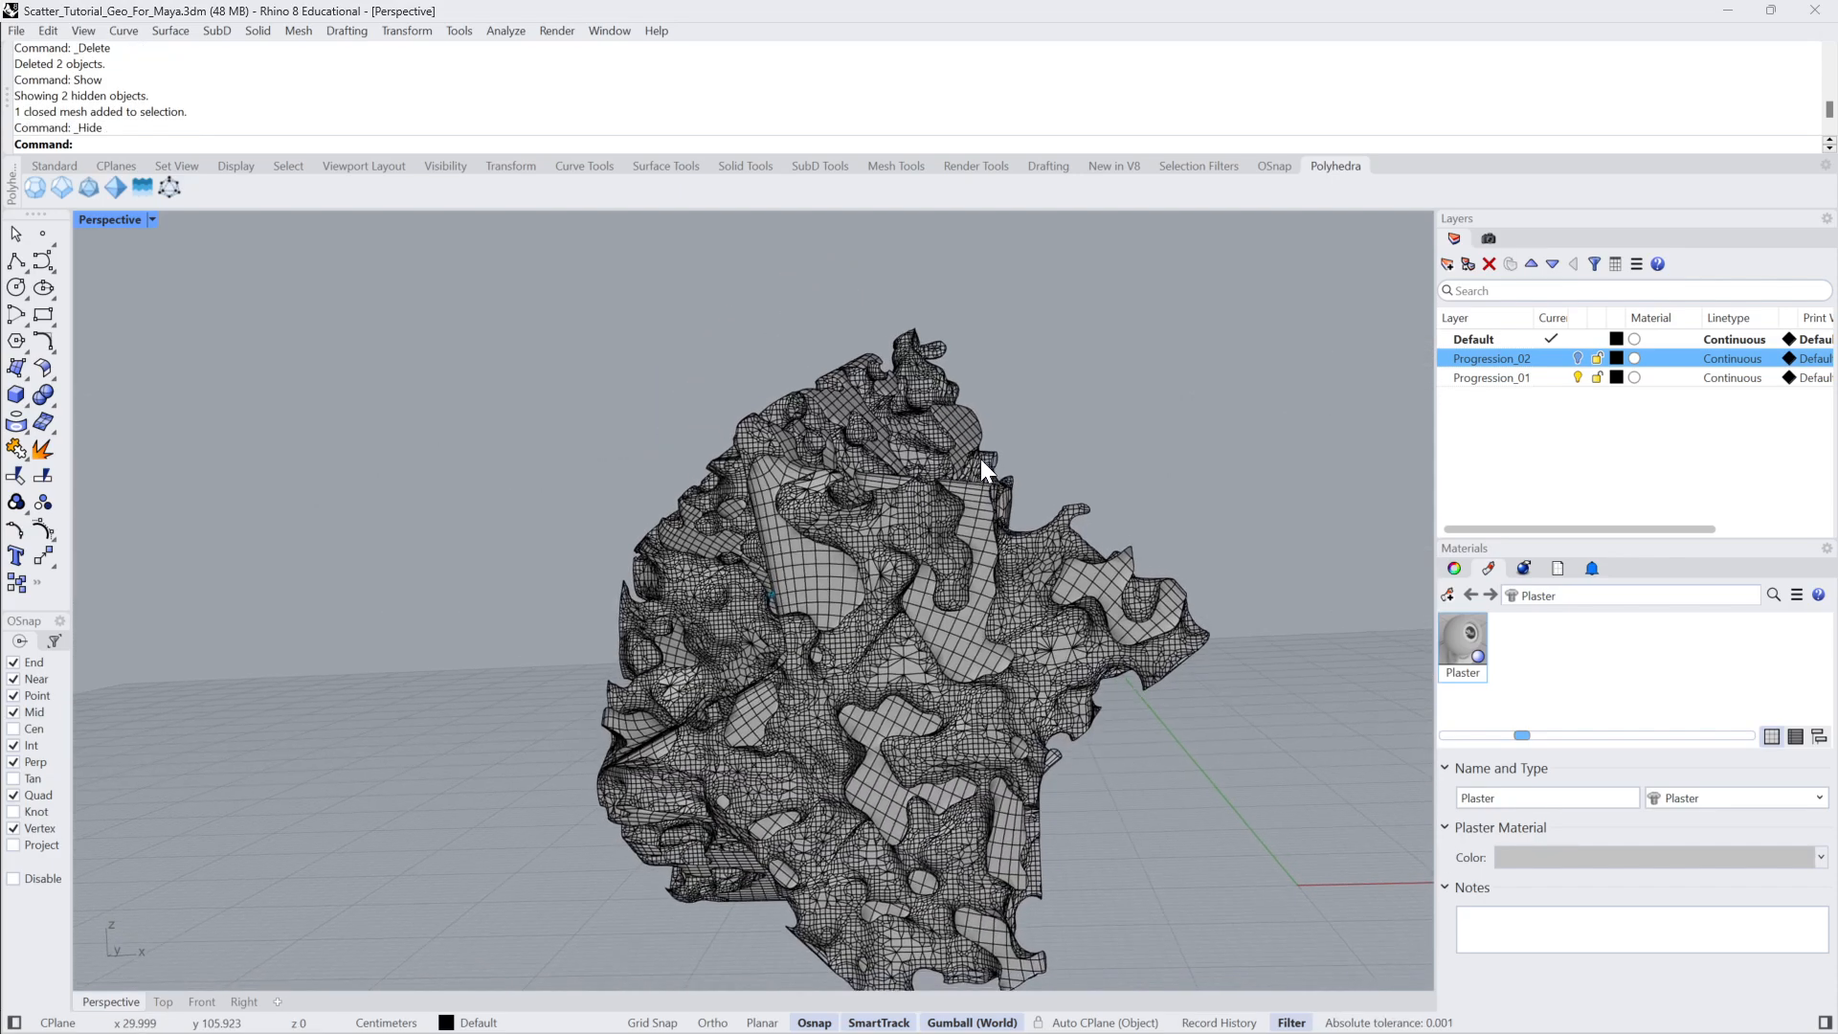
{"action": "key", "text": "Left"}
{"action": "key", "text": "Left"}
{"action": "key", "text": "Left"}
{"action": "key", "text": "Left"}
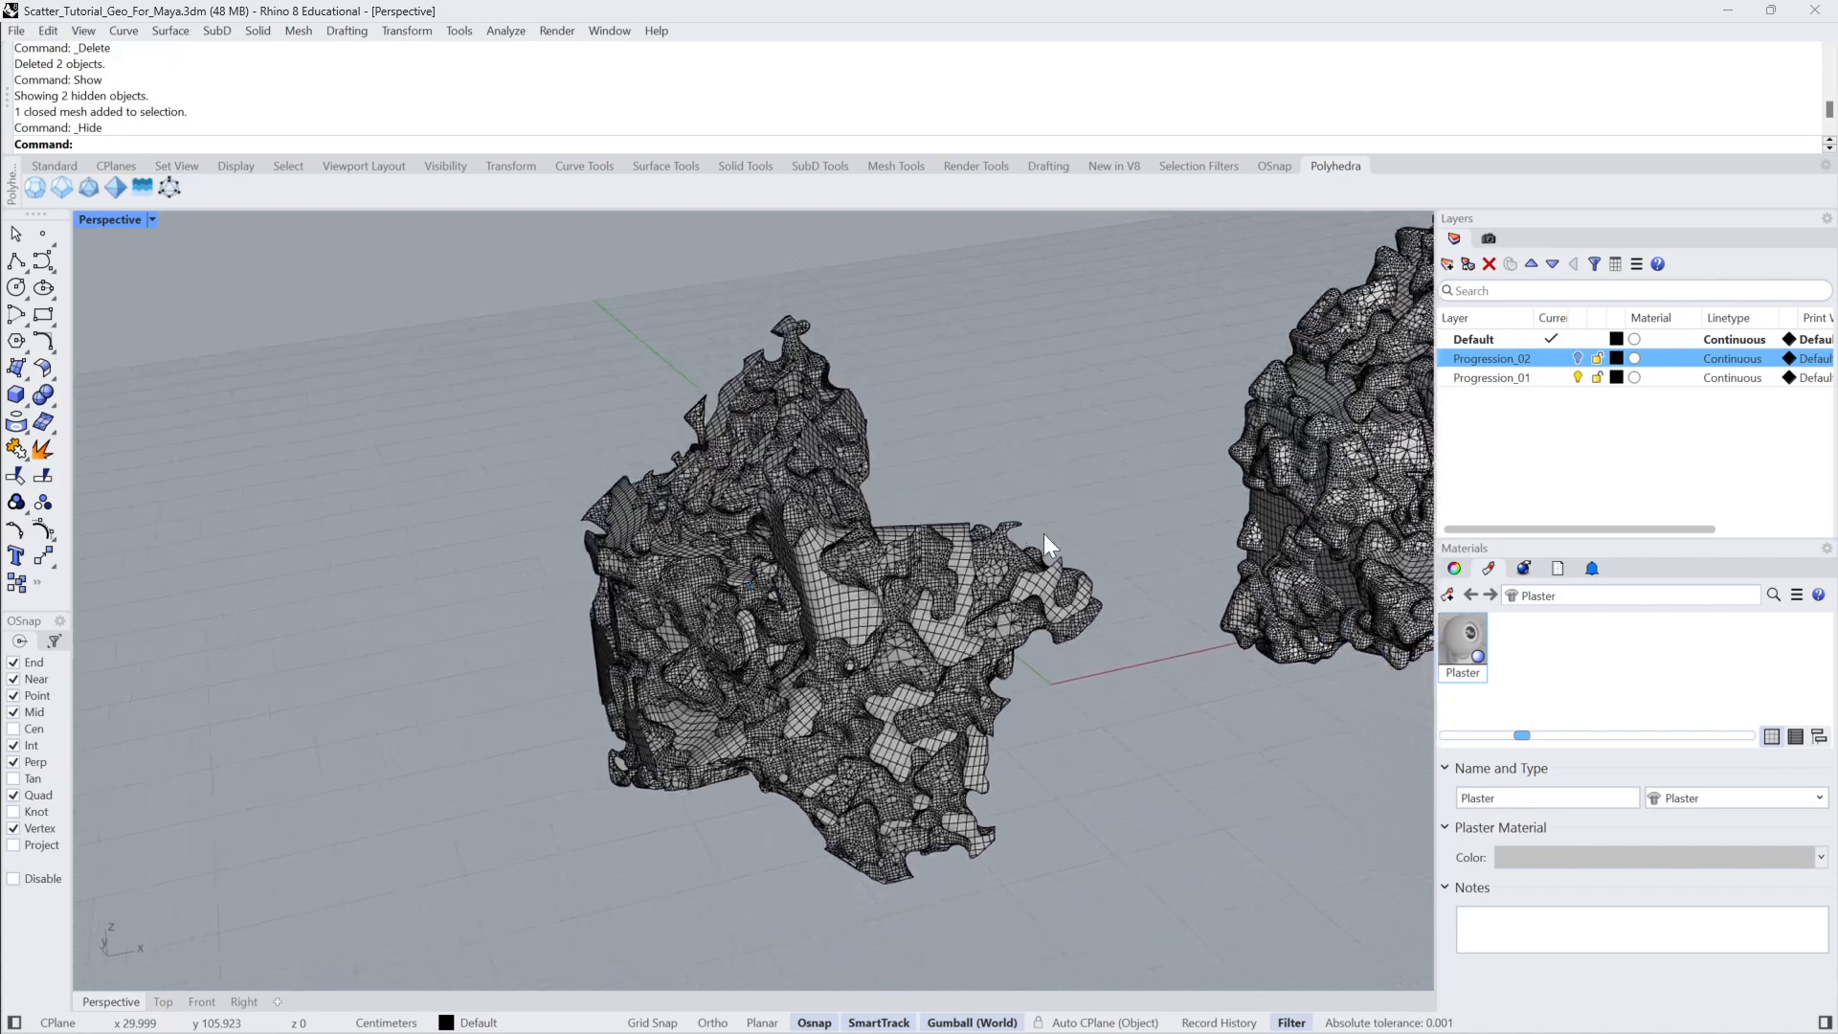
{"action": "key", "text": "Left"}
{"action": "key", "text": "Left"}
{"action": "key", "text": "Left"}
Place a copy of the carved mesh along the Y axis, in front of the original.
{"action": "left_click", "coordinate": [873, 563]}
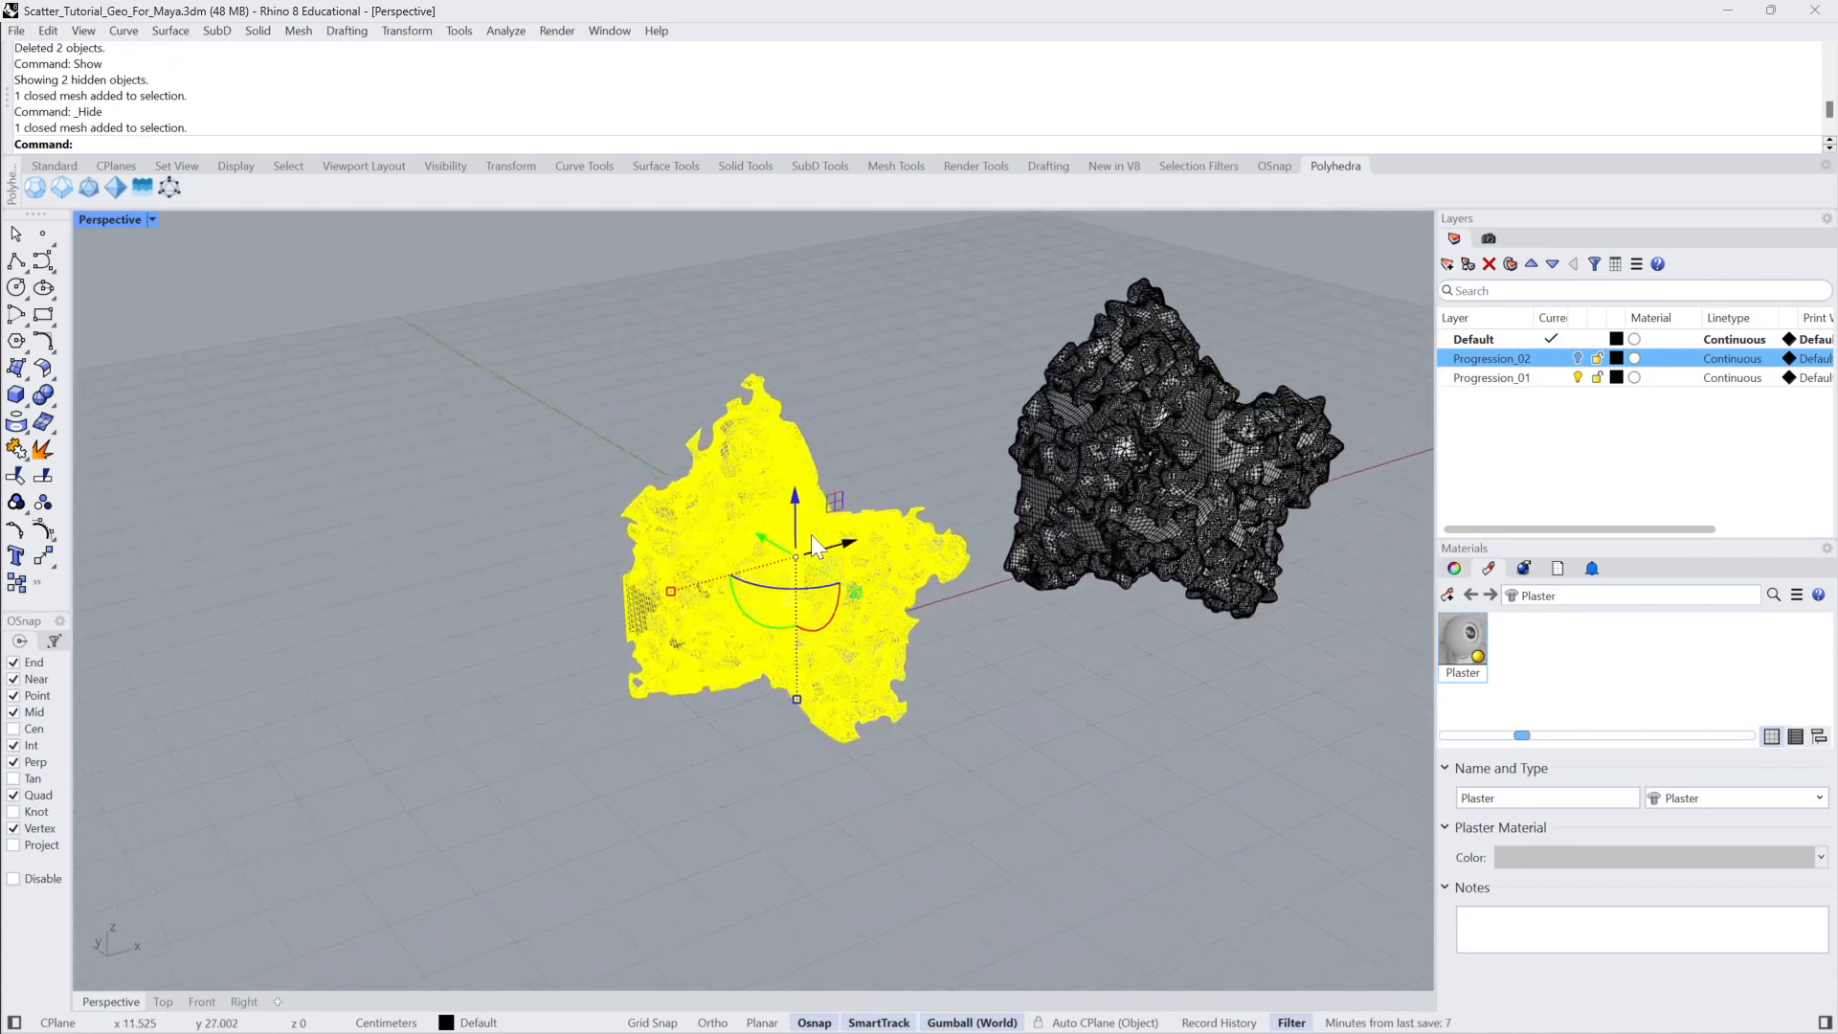
{"action": "key", "text": "Left"}
{"action": "key", "text": "Left"}
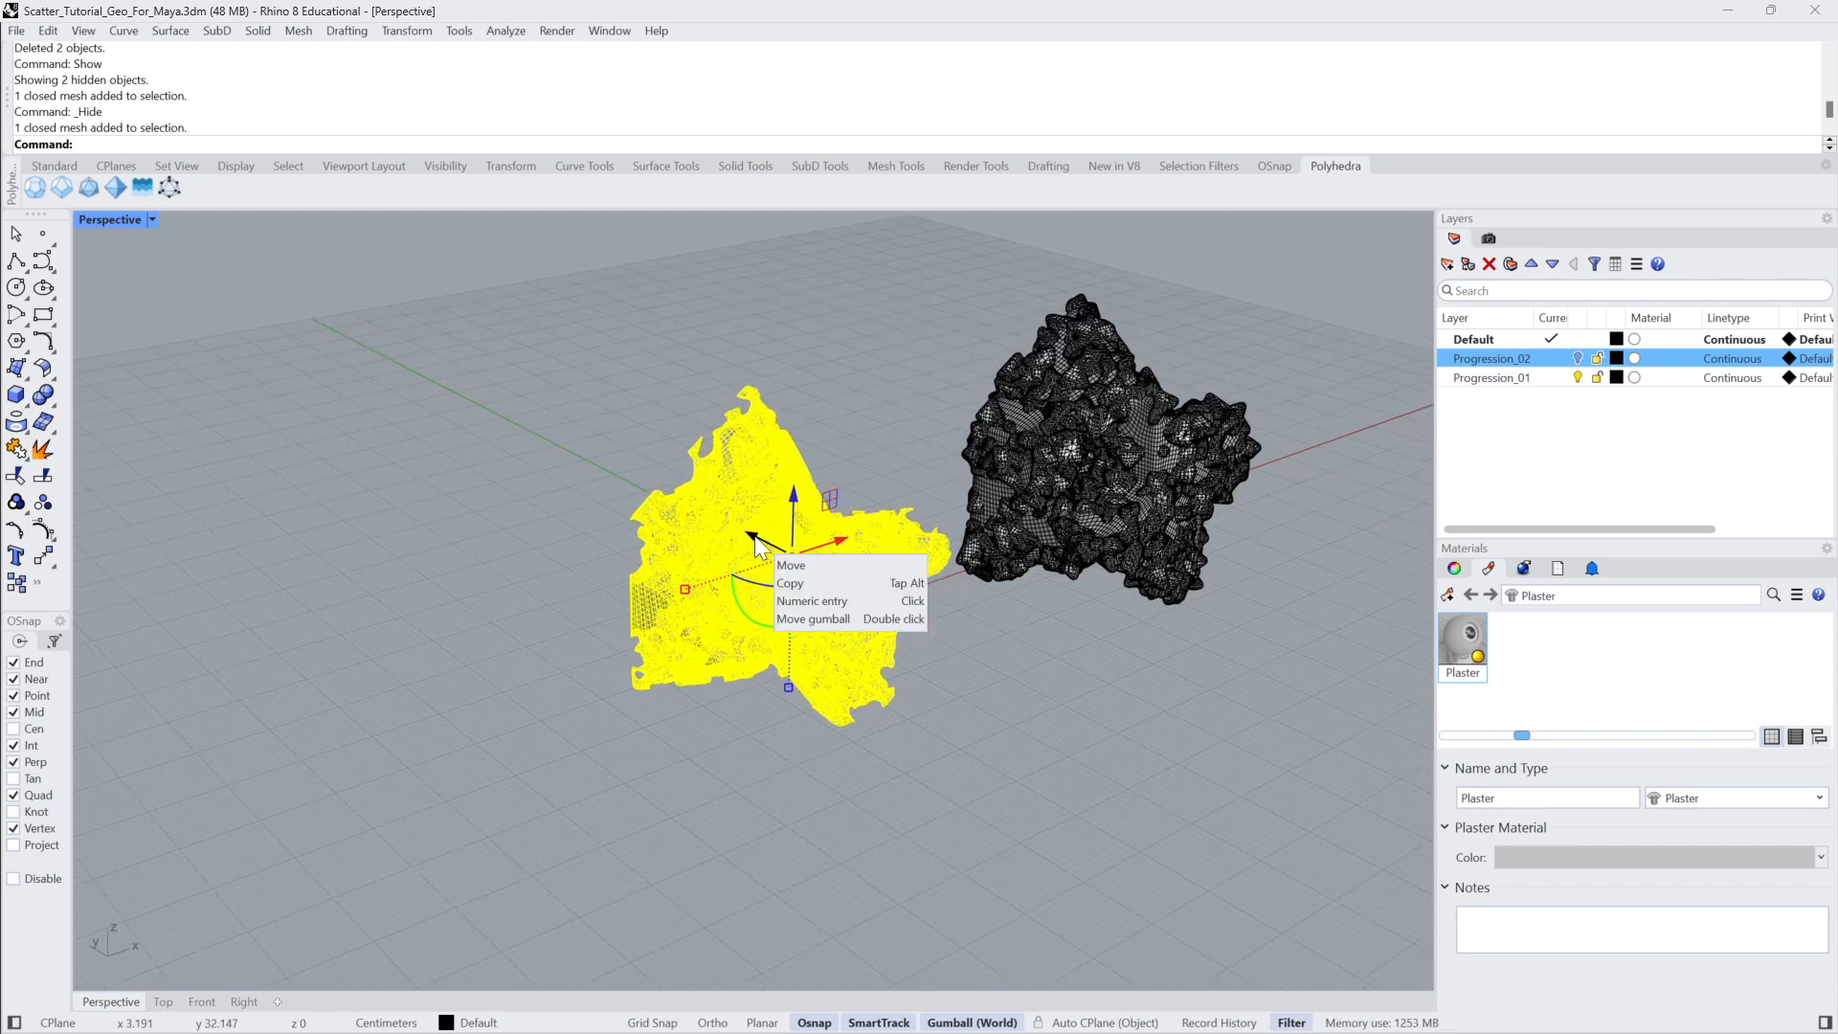
{"action": "left_click_drag", "start_coordinate": [756, 546], "coordinate": [1159, 751]}
{"action": "key", "text": "ctrl+z"}
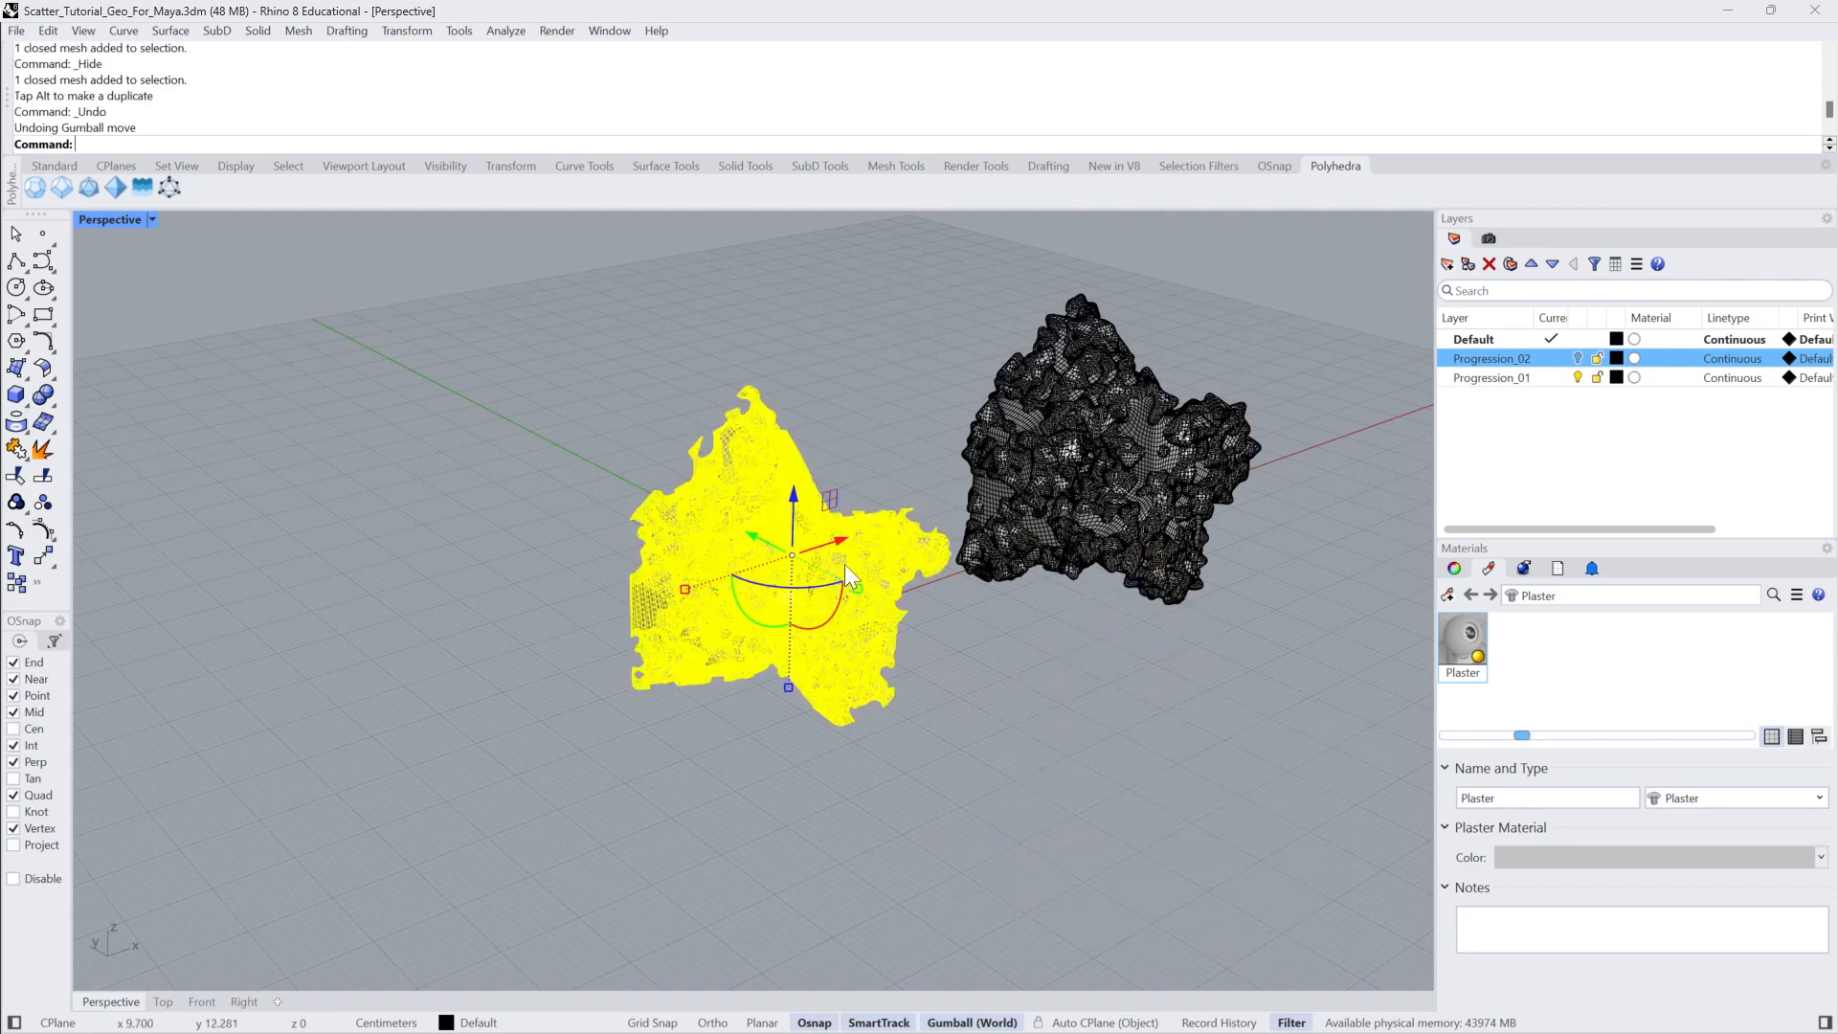
{"action": "left_click_drag", "start_coordinate": [754, 544], "coordinate": [1109, 791]}
Zoom to the copied mesh and examine its polygon edges up close.
{"action": "type", "text": "z"}
{"action": "key", "text": "Return"}
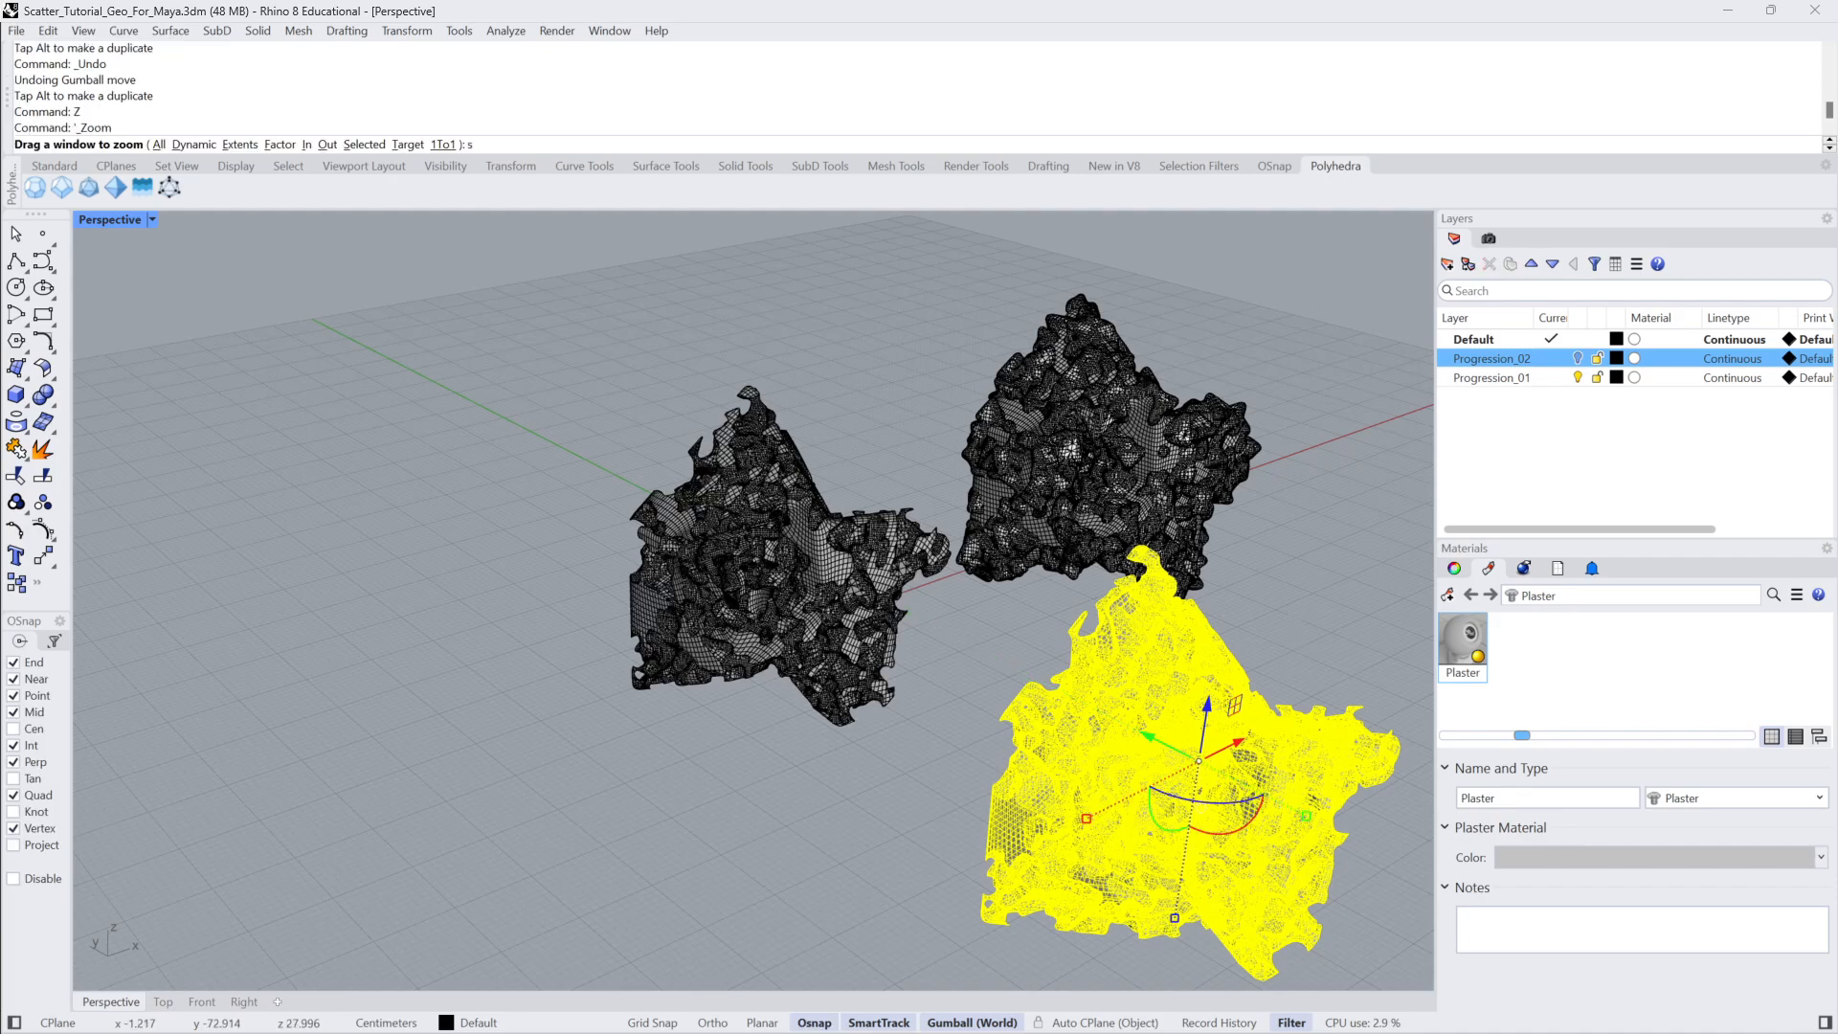
{"action": "type", "text": "s"}
{"action": "key", "text": "Return"}
{"action": "key", "text": "Escape"}
{"action": "mouse_move", "coordinate": [1289, 609]}
{"action": "right_mouse_down"}
{"action": "mouse_move", "coordinate": [1099, 616]}
{"action": "mouse_move", "coordinate": [1146, 607]}
{"action": "right_mouse_up"}
{"action": "scroll", "coordinate": [1145, 607], "scroll_direction": "up", "scroll_amount": 5}
{"action": "scroll", "coordinate": [1146, 600], "scroll_direction": "up", "scroll_amount": 10}
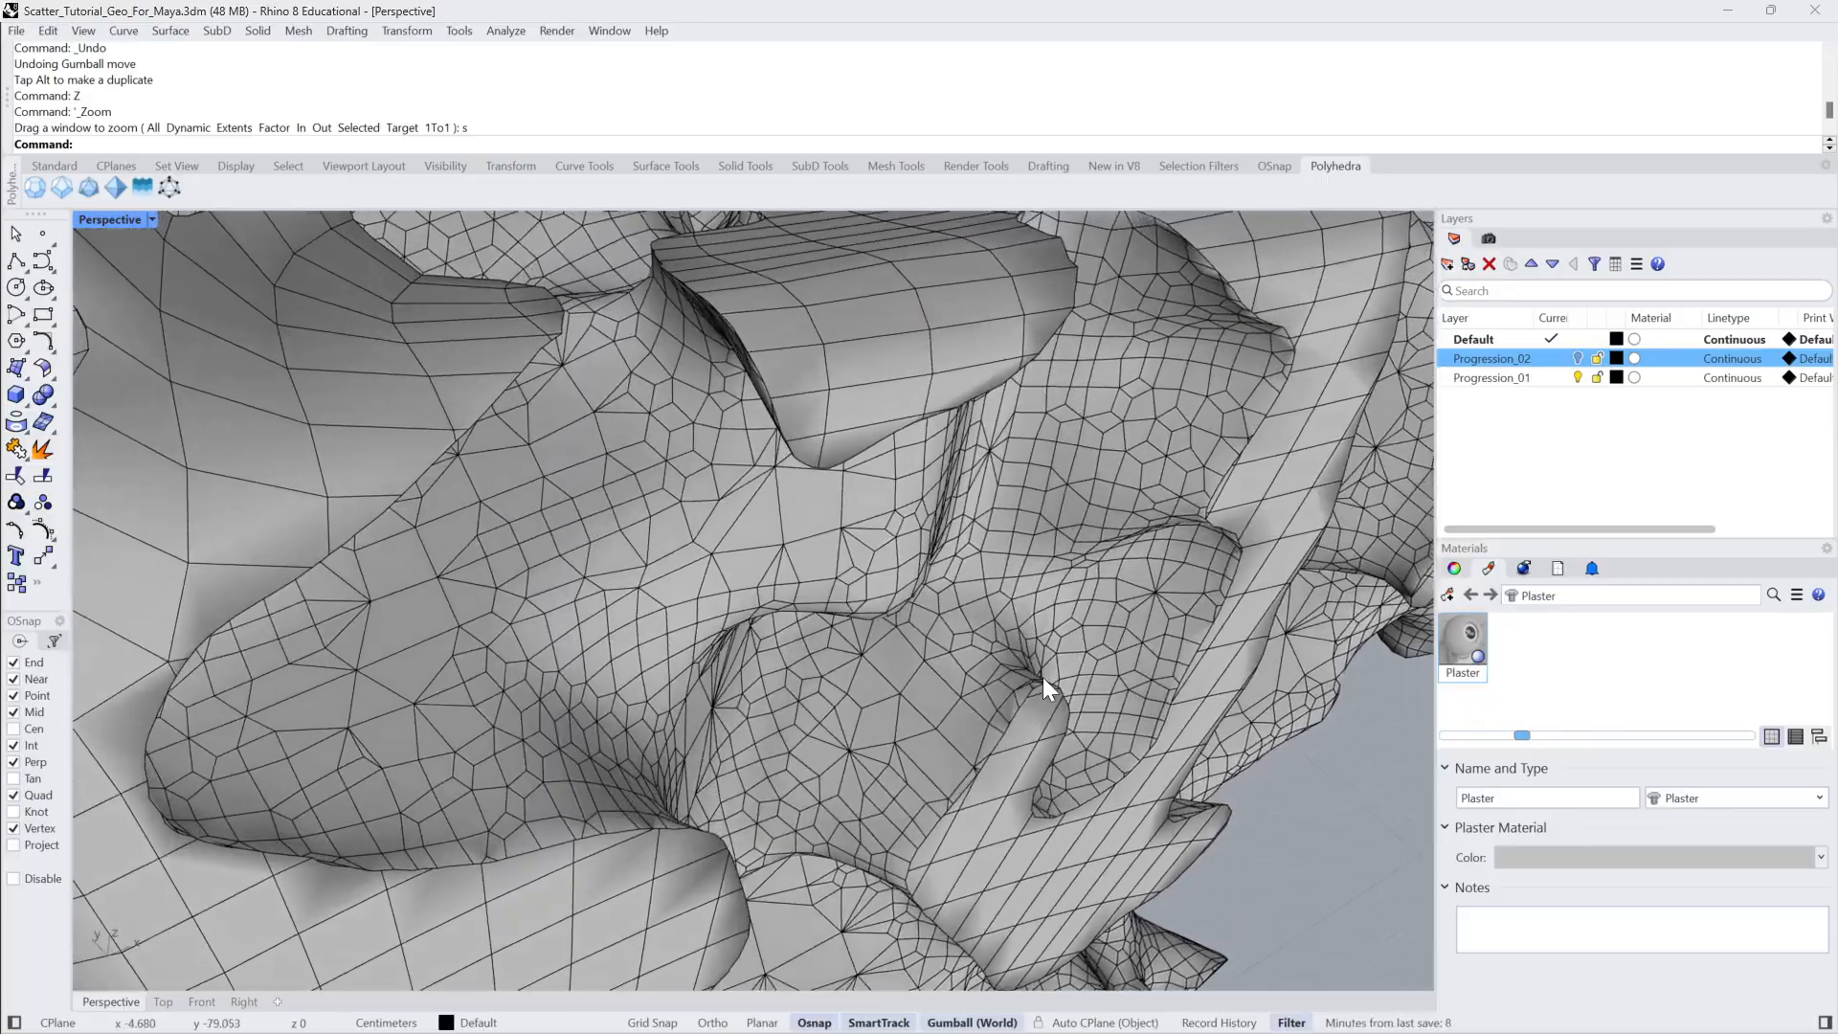
{"action": "scroll", "coordinate": [1043, 676], "scroll_direction": "down", "scroll_amount": 10}
{"action": "scroll", "coordinate": [1032, 675], "scroll_direction": "down", "scroll_amount": 2}
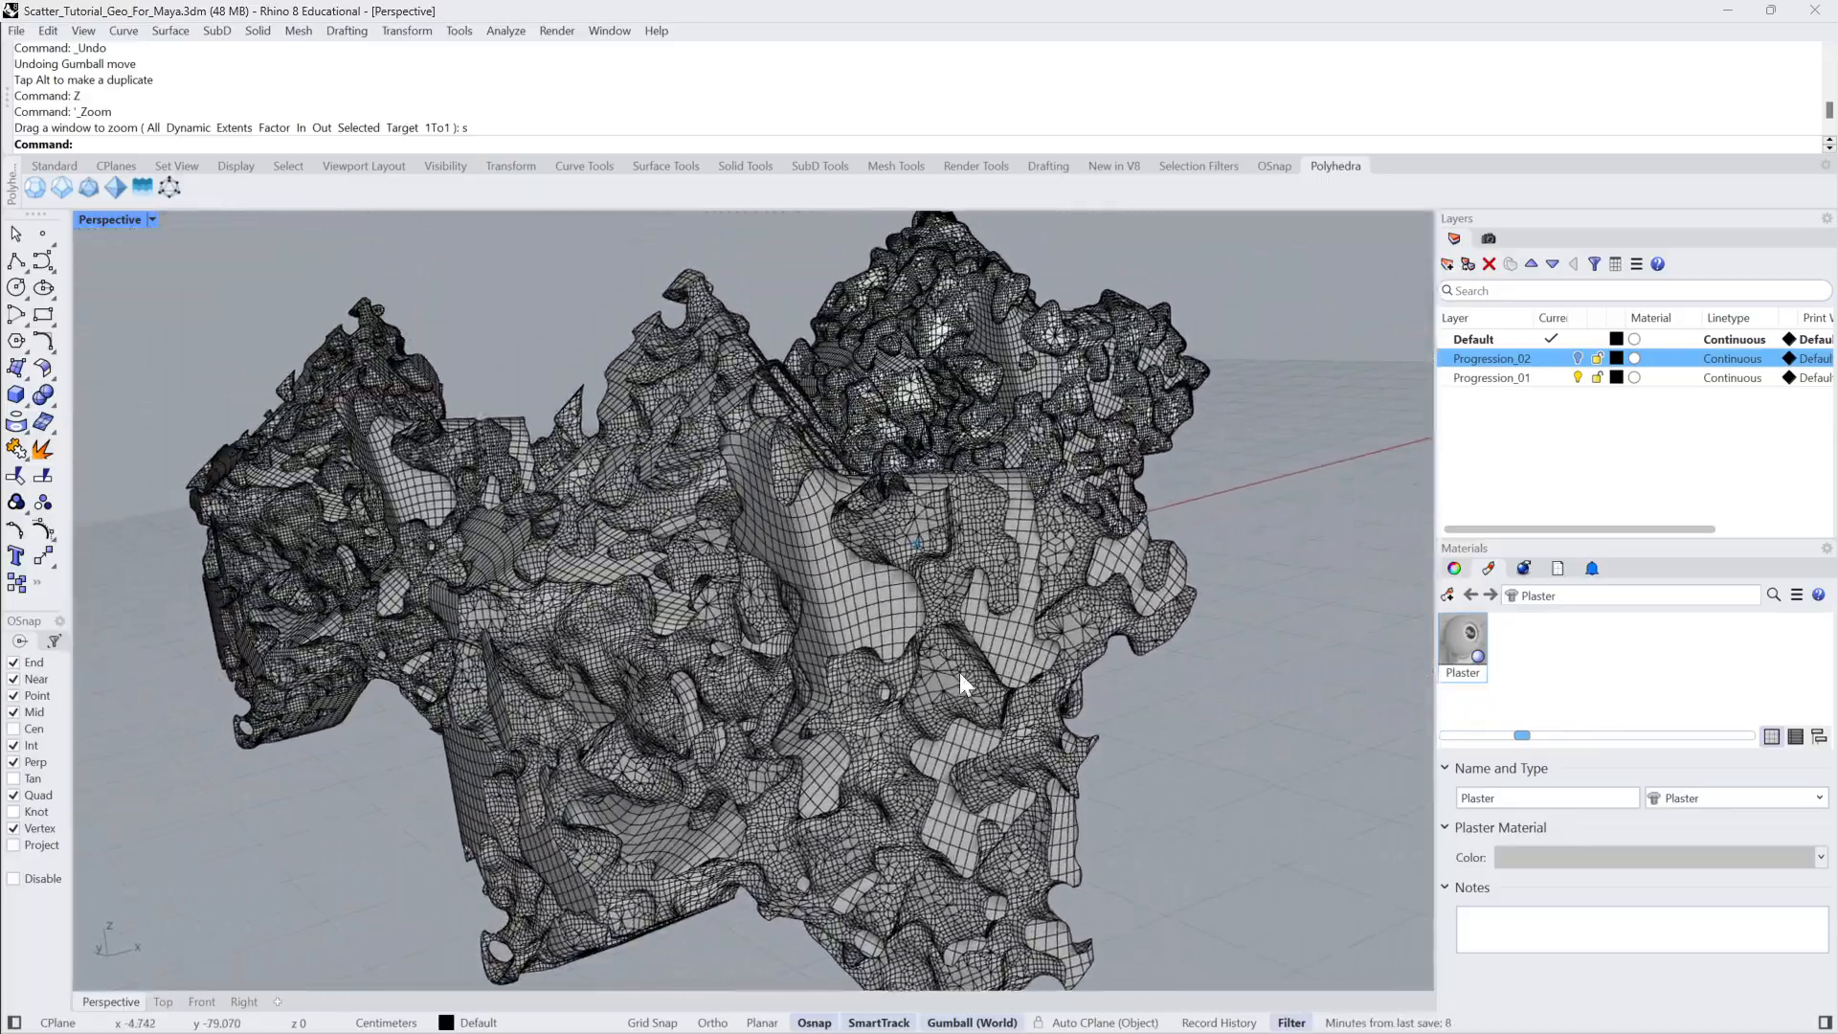
Start ShrinkWrap on the copied carved mesh with a 0.3 target edge length, previewing the result and hiding the input objects.
{"action": "left_click", "coordinate": [944, 684]}
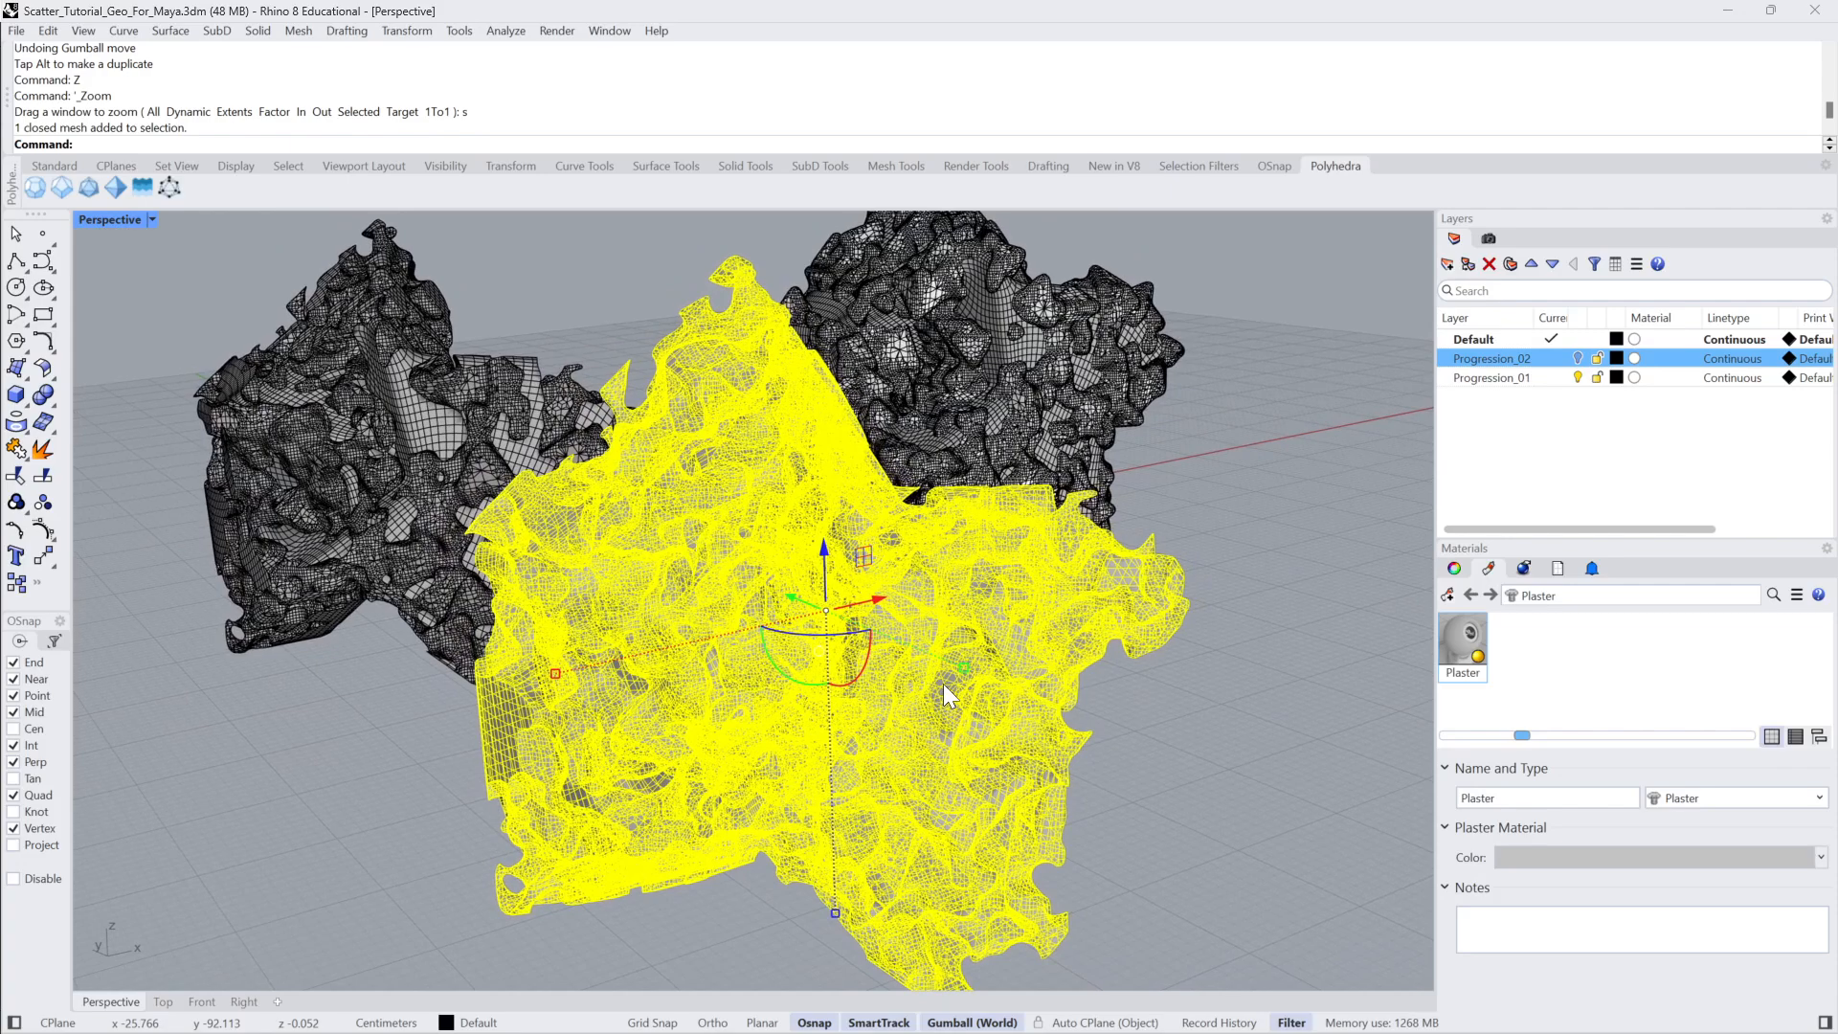
{"action": "type", "text": "Shir"}
{"action": "key", "text": "BackSpace"}
{"action": "key", "text": "BackSpace"}
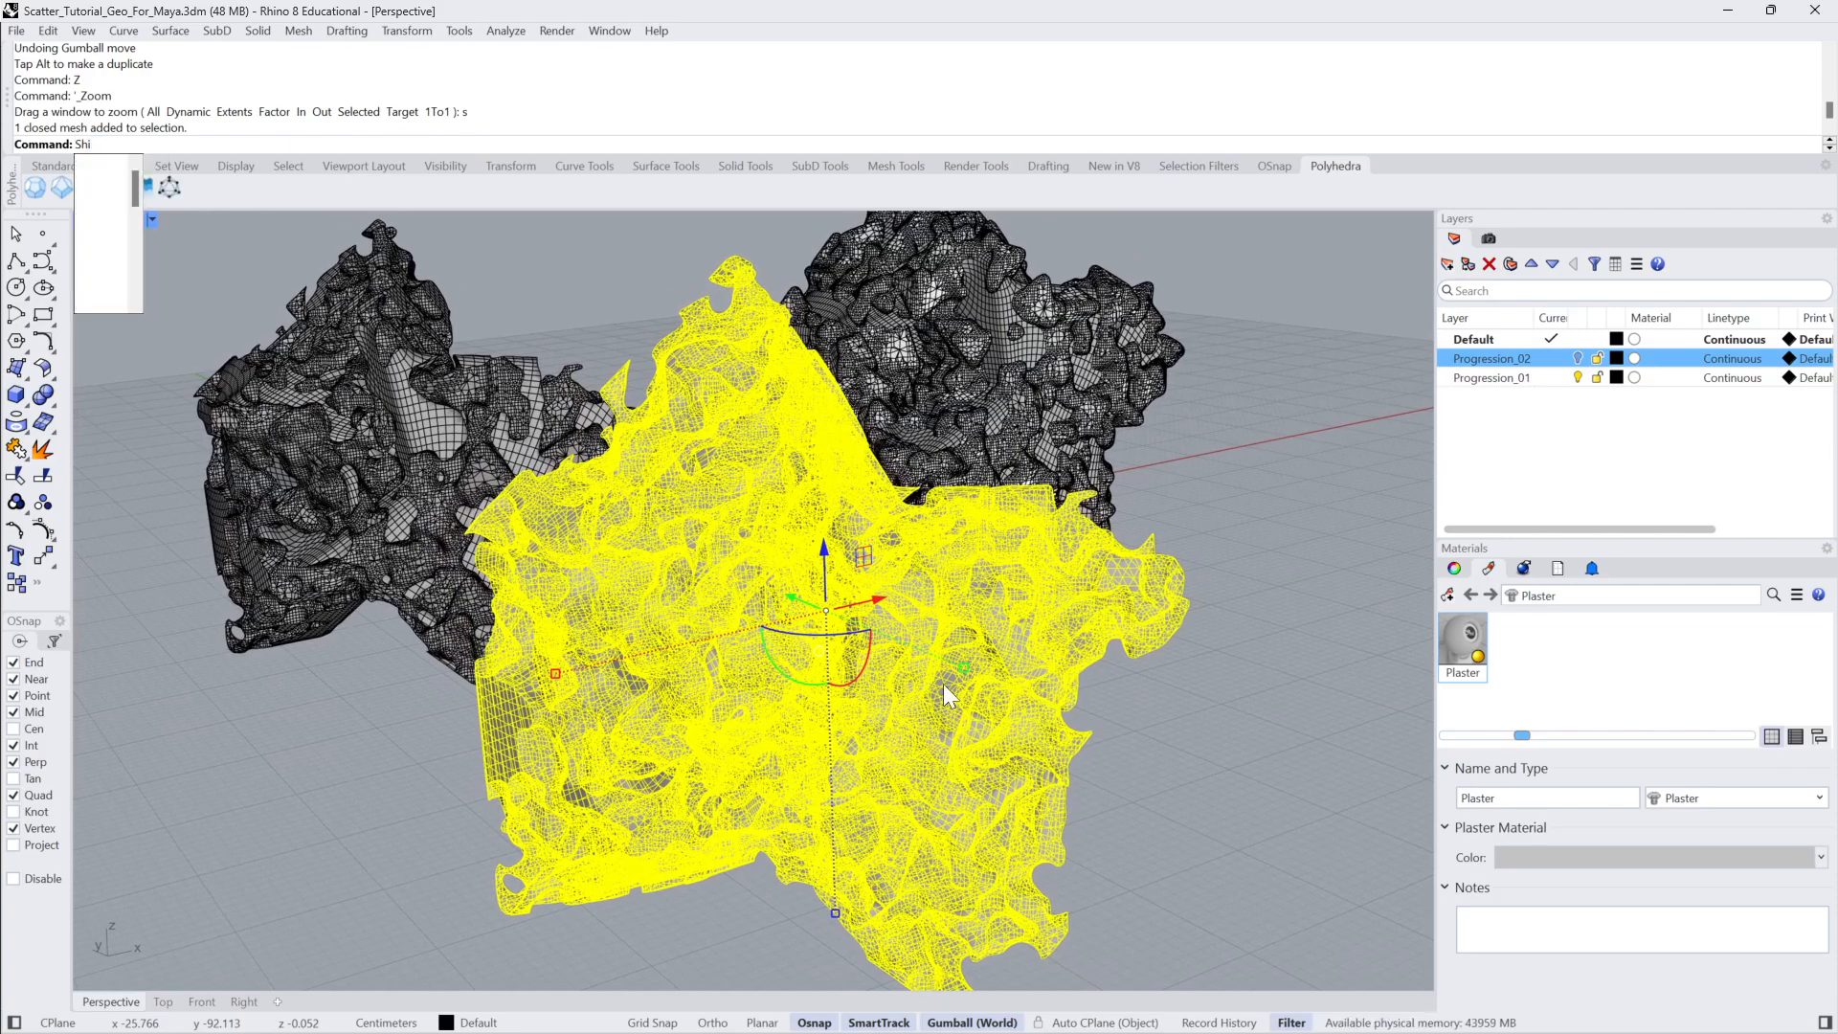
{"action": "type", "text": "rinkWrap"}
{"action": "key", "text": "Return"}
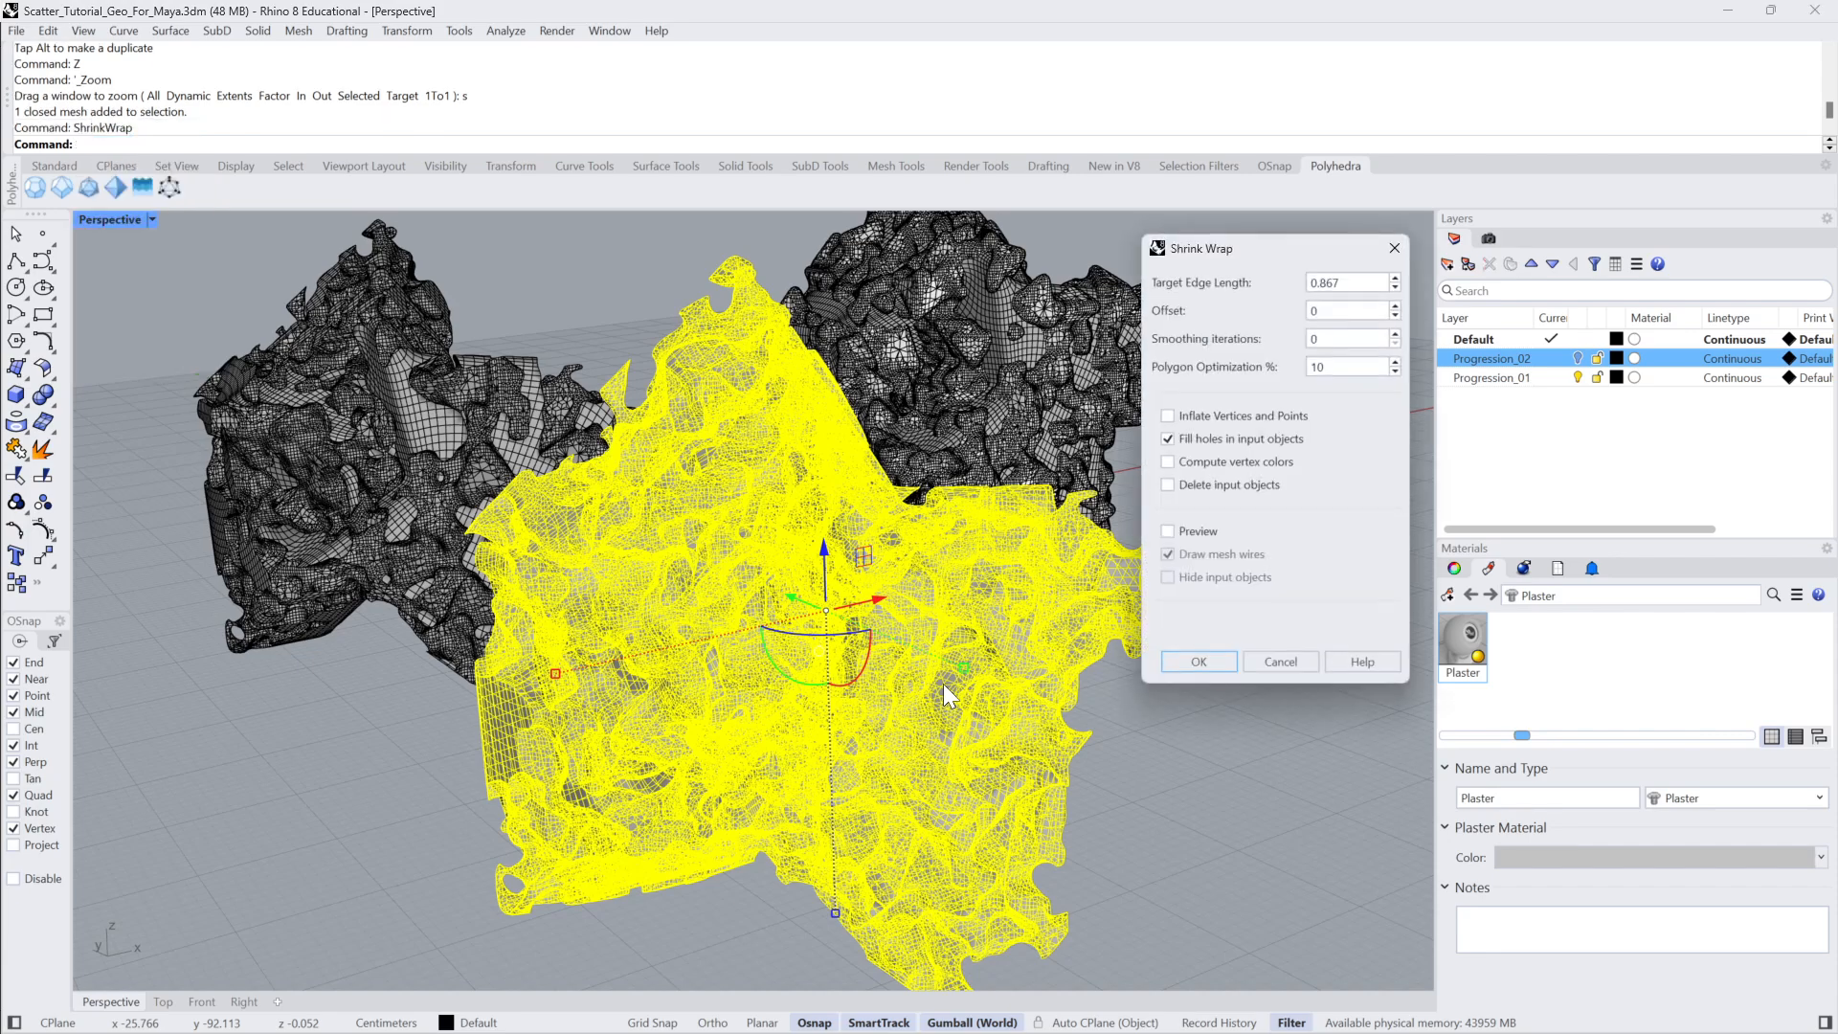
{"action": "left_click", "coordinate": [1168, 530]}
{"action": "left_click", "coordinate": [1168, 577]}
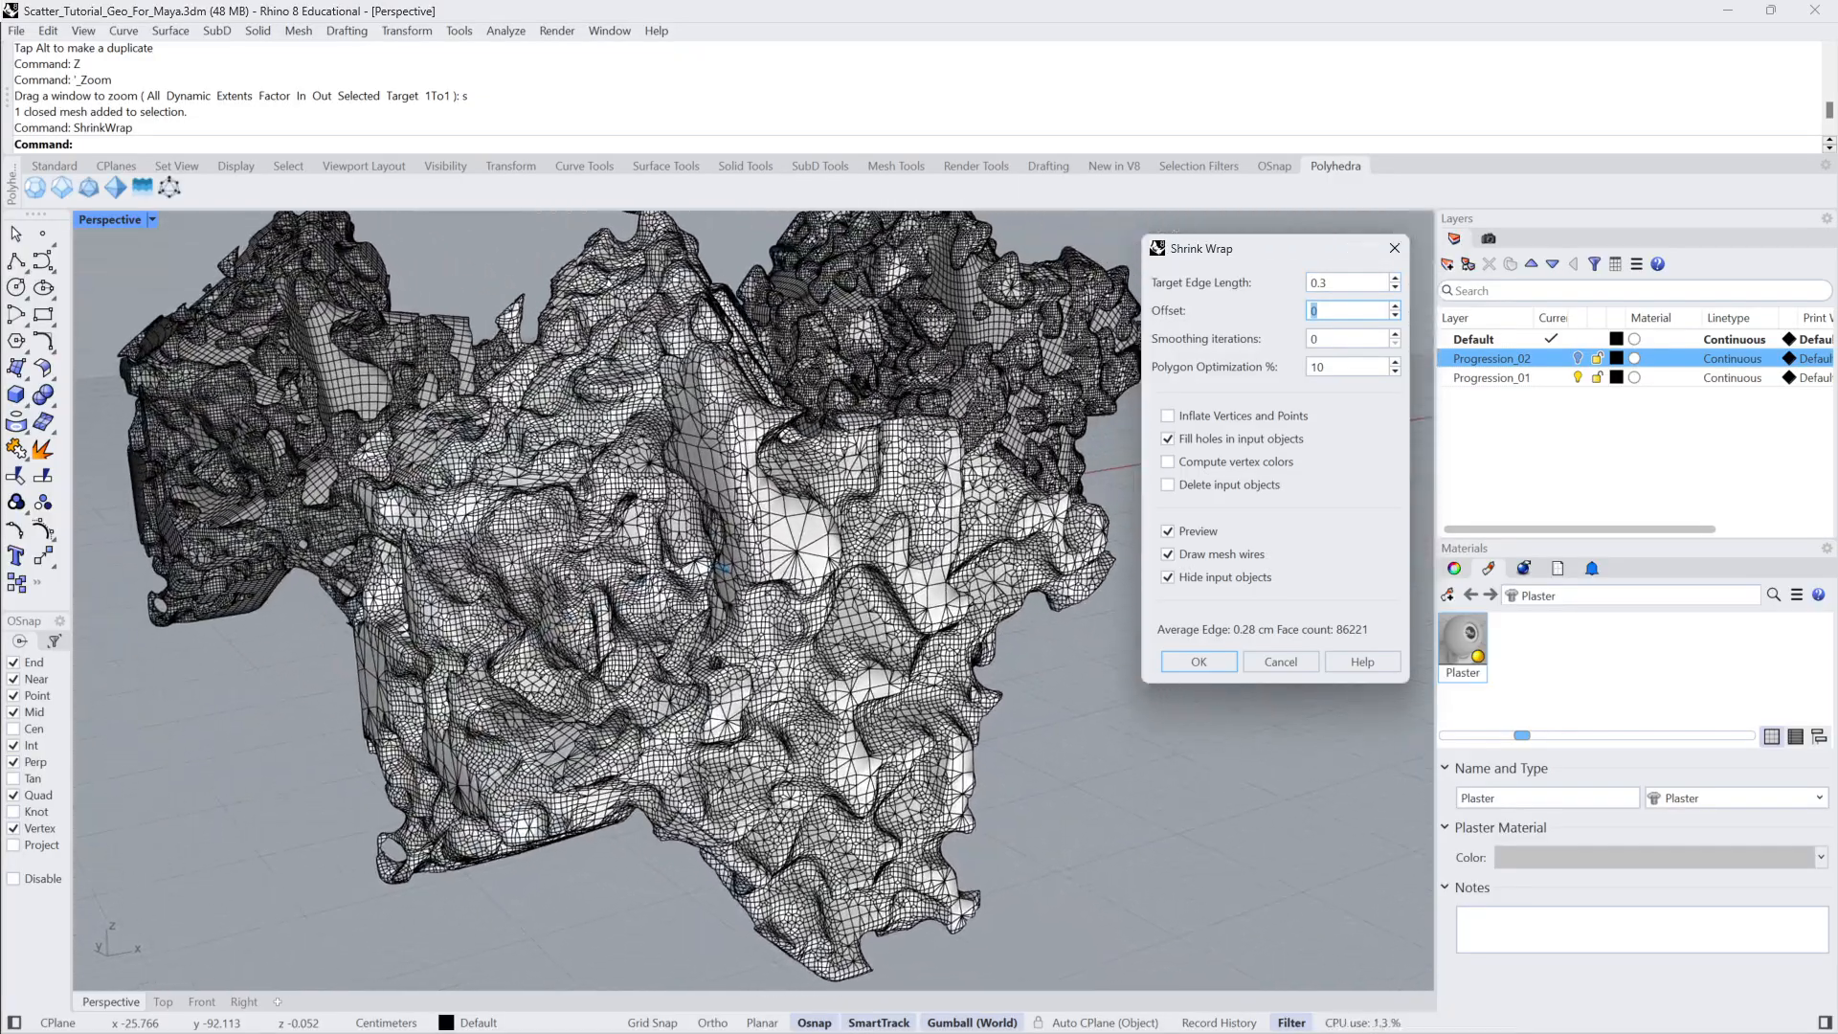
Set the wrap to 5 smoothing iterations and a target edge length of 0.25, and create the wrapped mesh.
{"action": "key", "text": "Tab"}
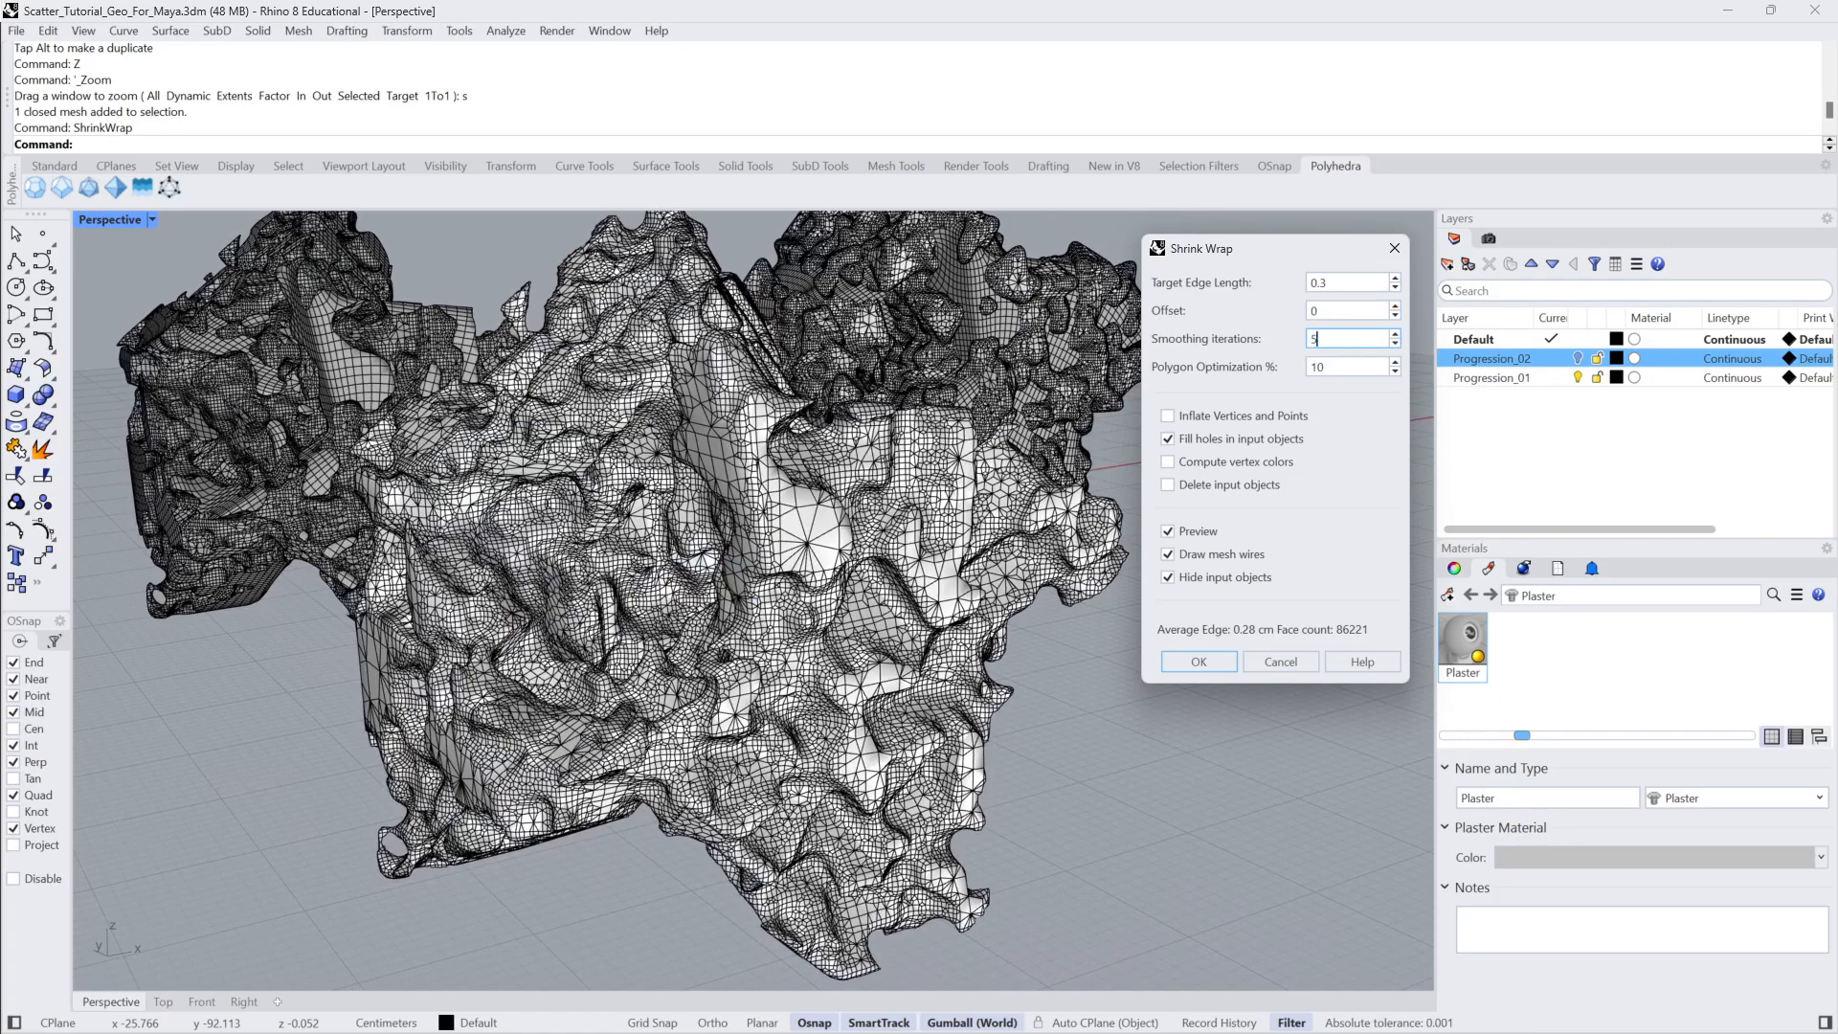
{"action": "left_click", "coordinate": [1357, 314]}
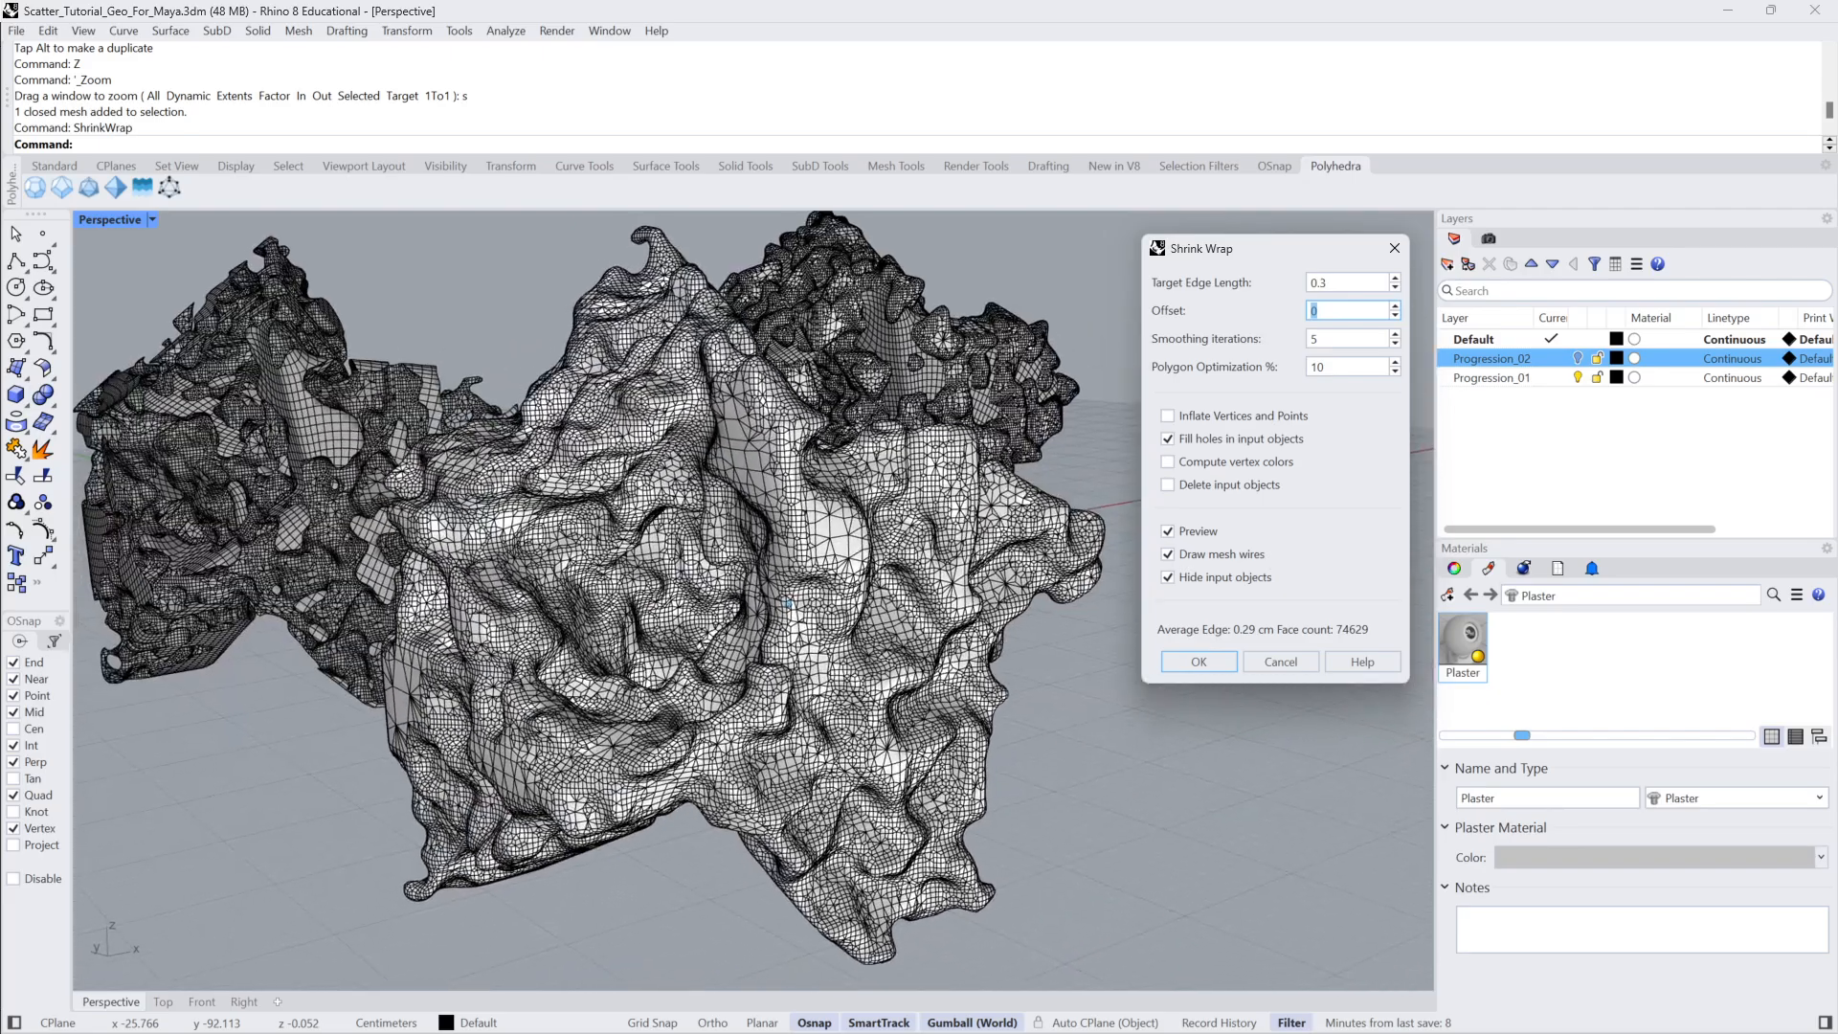
{"action": "key", "text": "shift+Tab"}
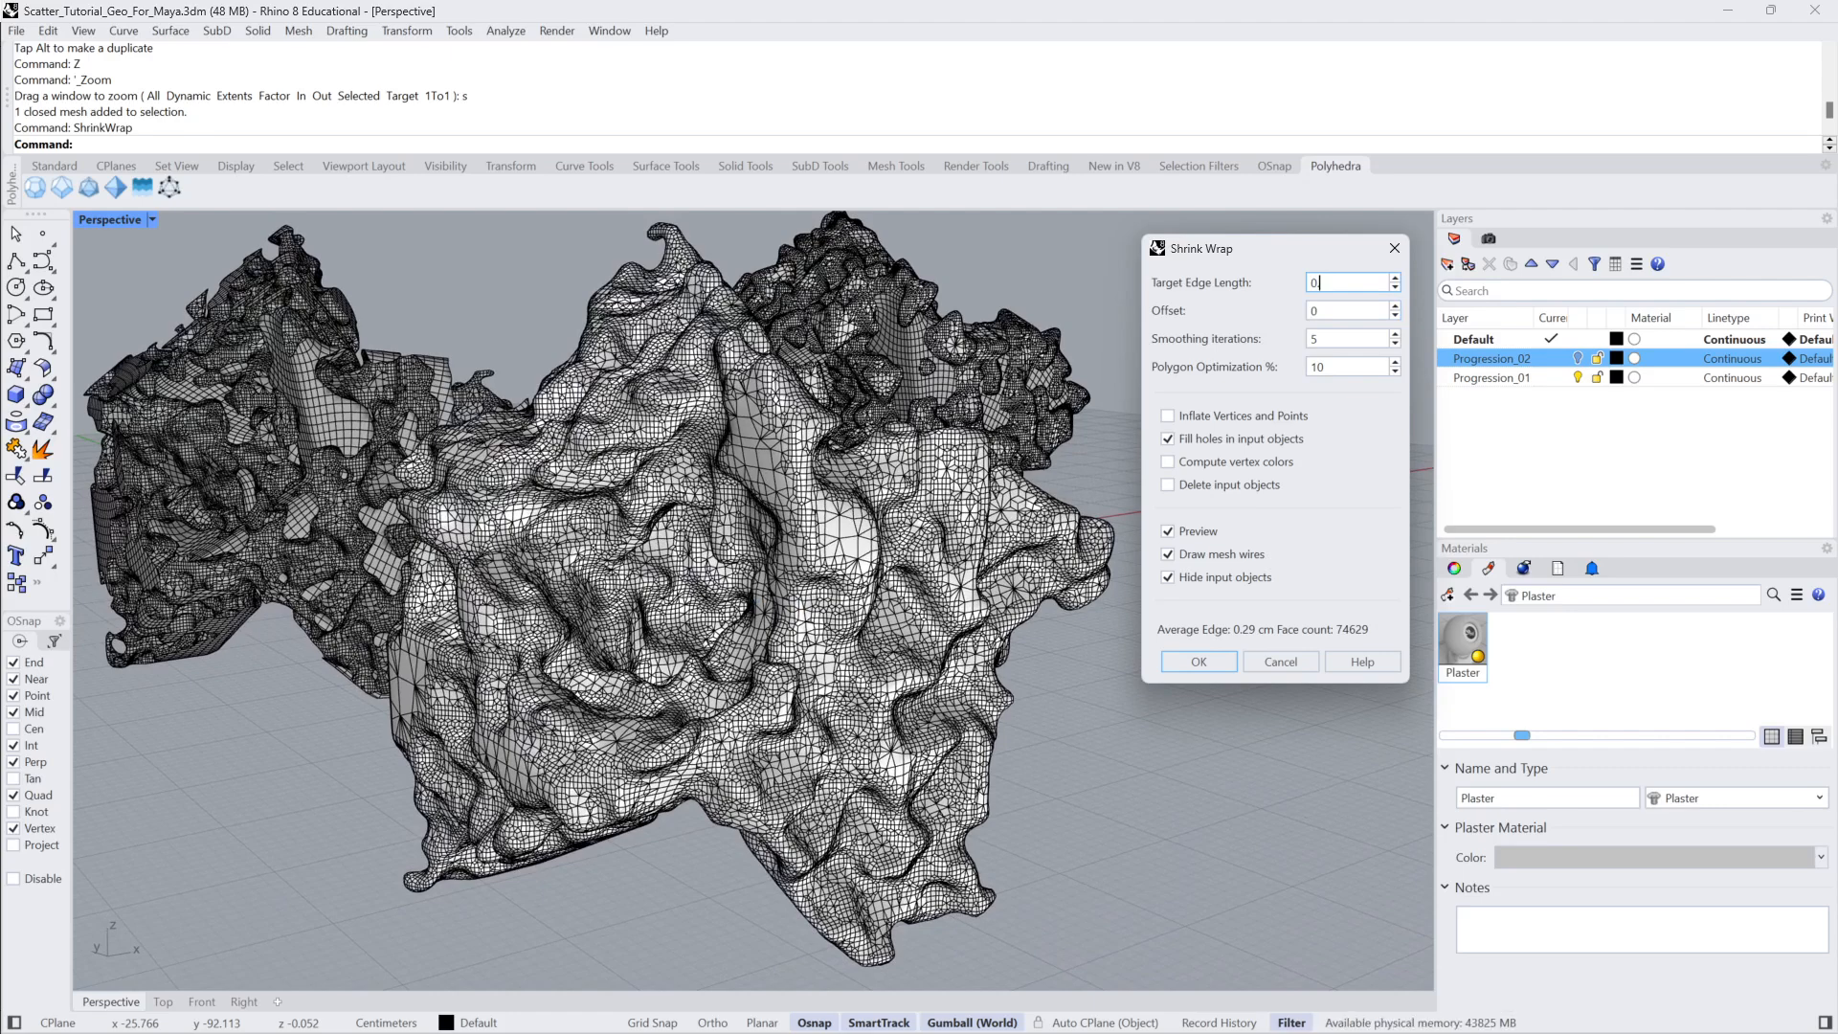
{"action": "left_click", "coordinate": [1357, 309]}
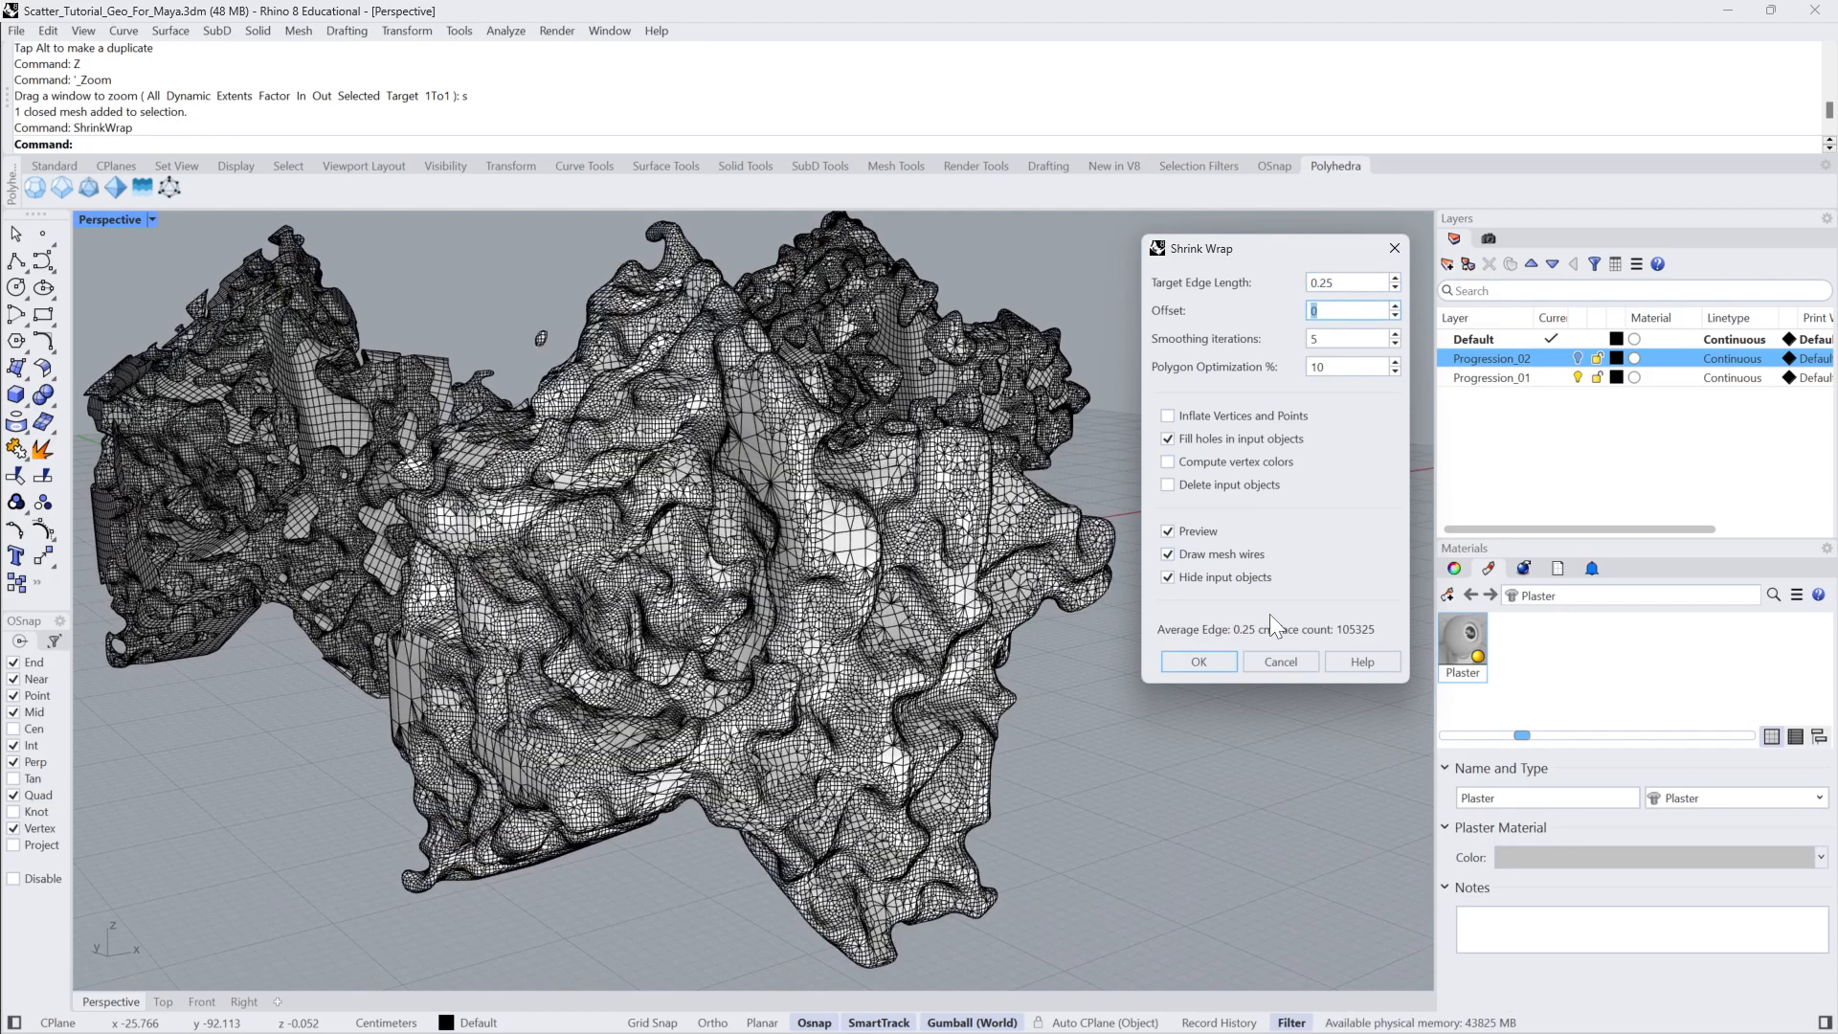
{"action": "left_click", "coordinate": [1209, 663]}
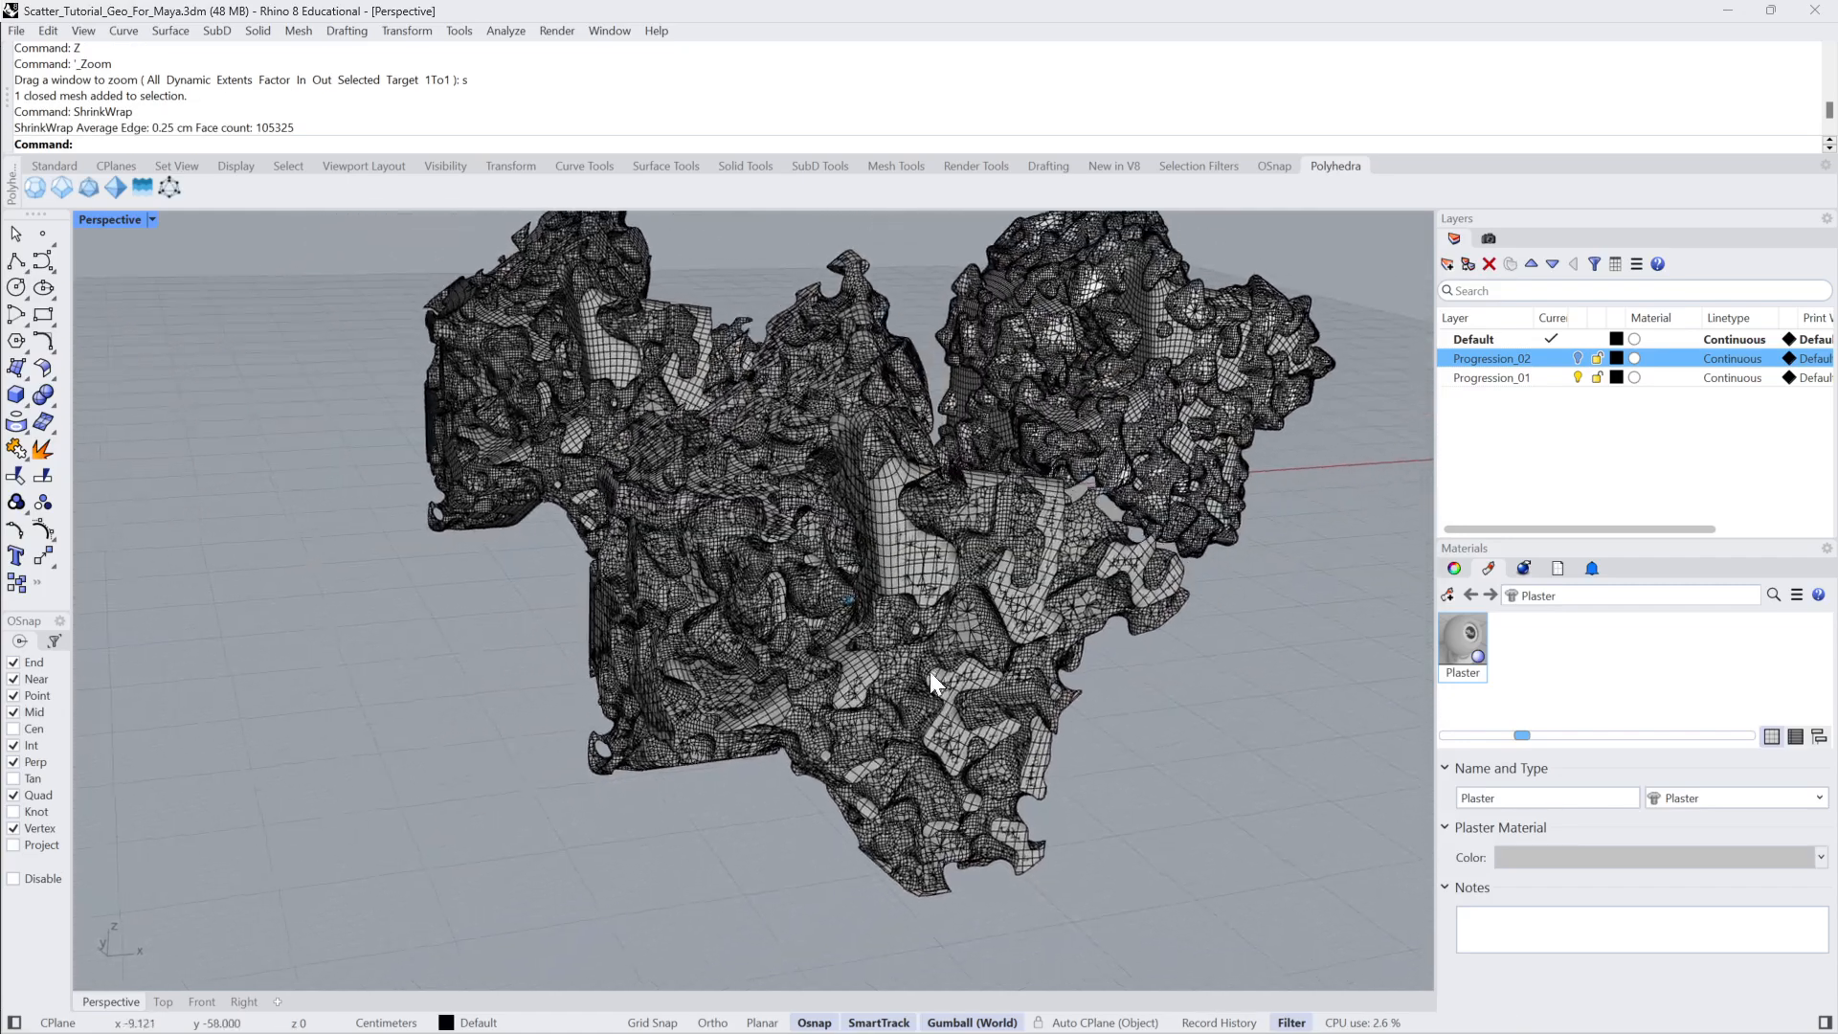
Move the new wrapped mesh along the X axis, clear of the carved copy it was made from.
{"action": "left_click", "coordinate": [924, 665]}
{"action": "left_click", "coordinate": [977, 705]}
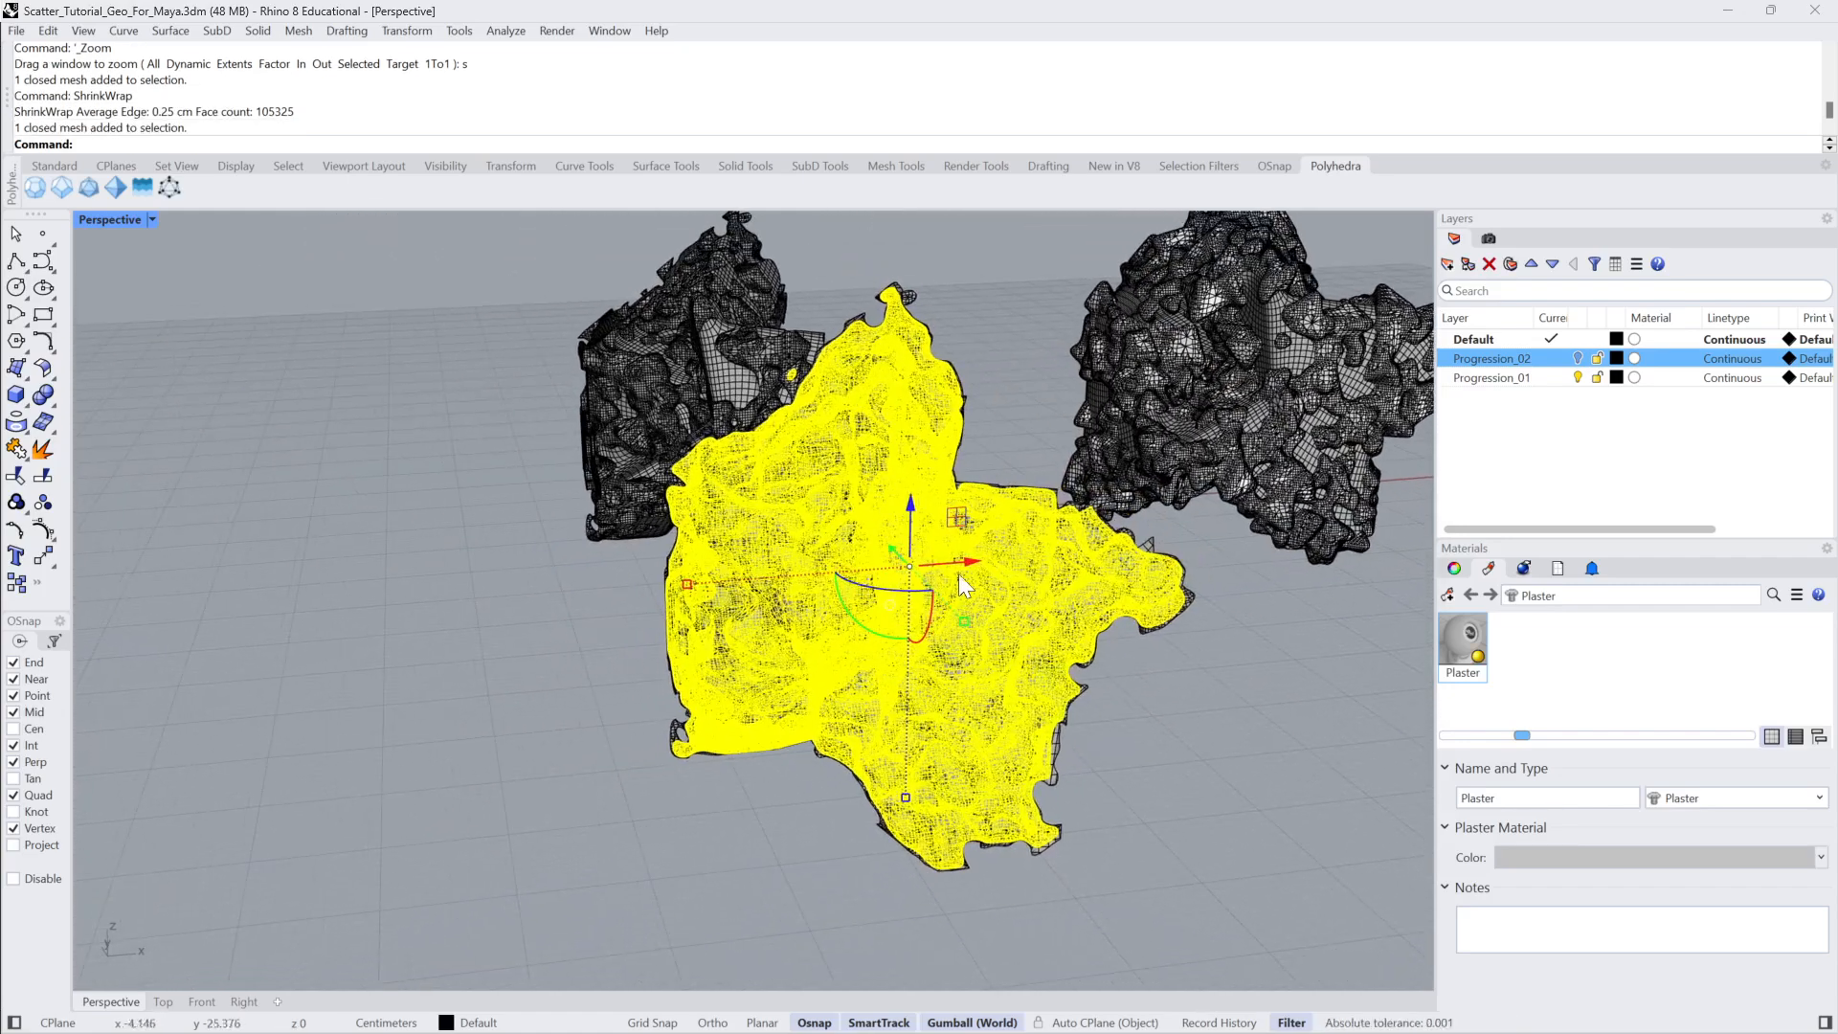
{"action": "left_click_drag", "start_coordinate": [1019, 601], "coordinate": [446, 609]}
{"action": "left_click", "coordinate": [659, 807]}
{"action": "right_click_drag", "start_coordinate": [658, 808], "coordinate": [914, 579]}
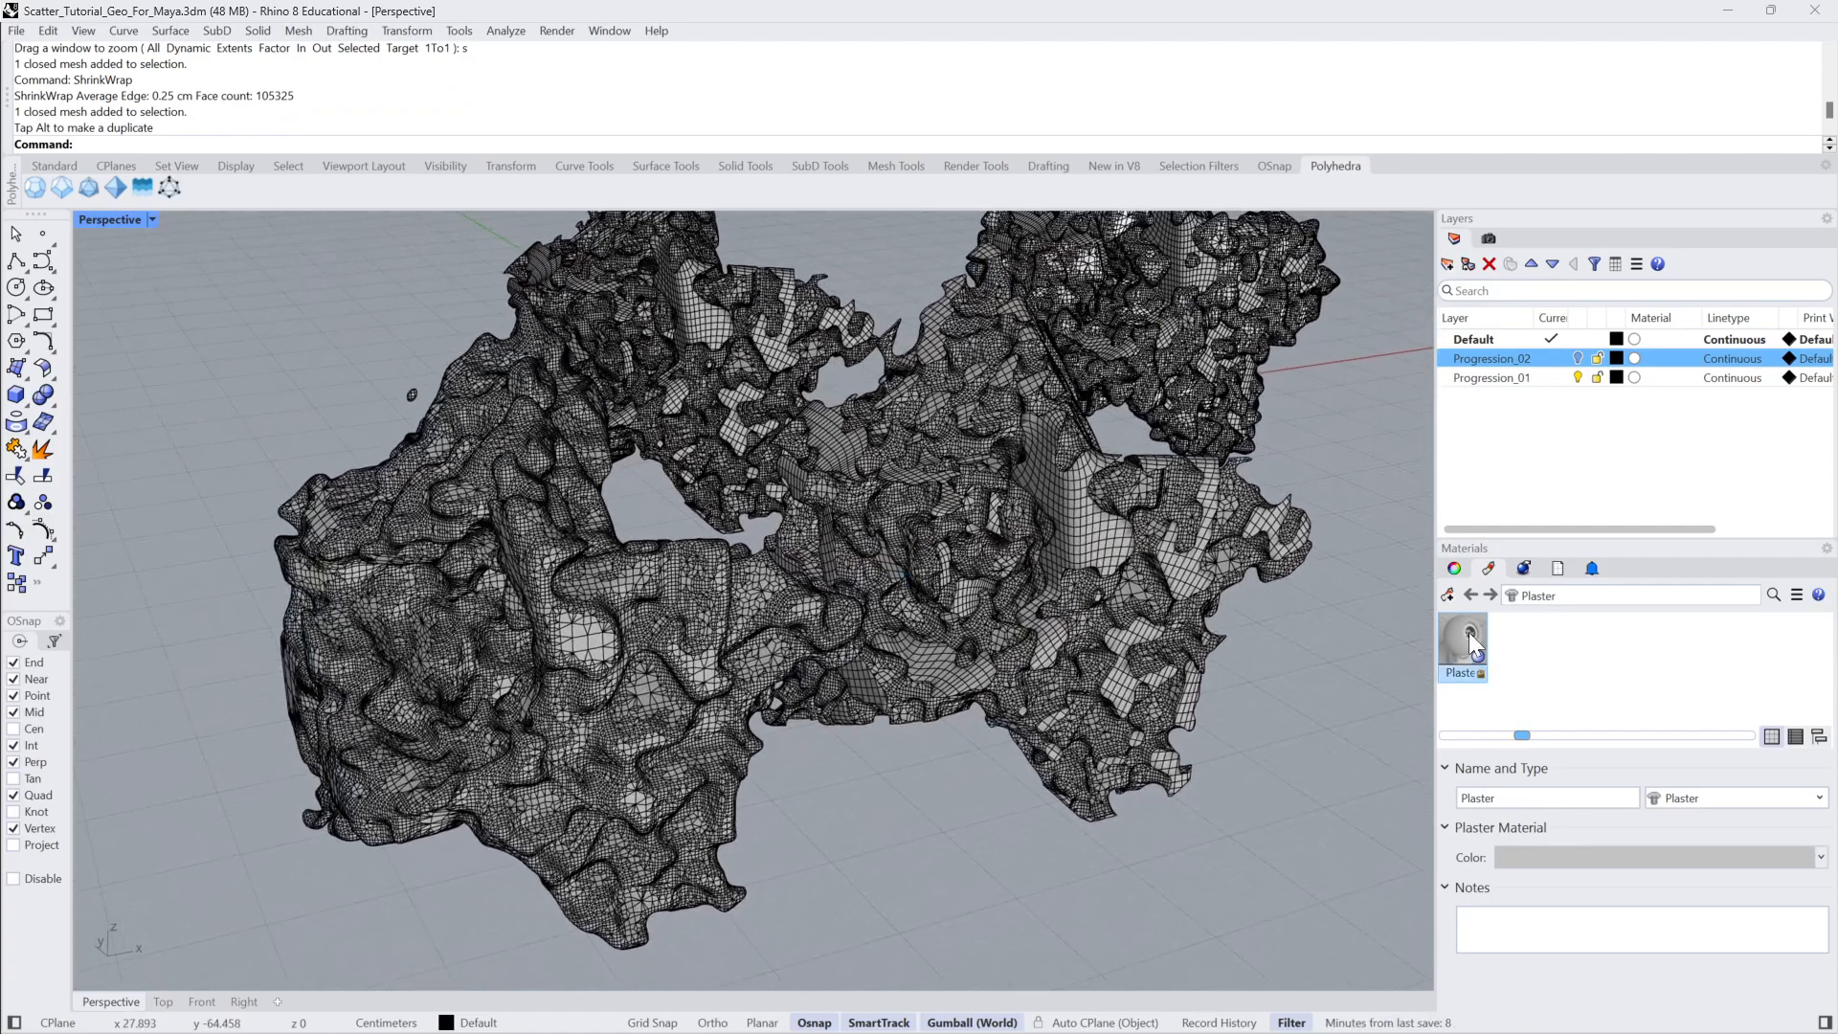
Assign the Plaster material to the wrapped mesh and set the perspective view to Rendered display.
{"action": "left_click_drag", "start_coordinate": [1474, 646], "coordinate": [965, 651]}
{"action": "left_click", "coordinate": [687, 674]}
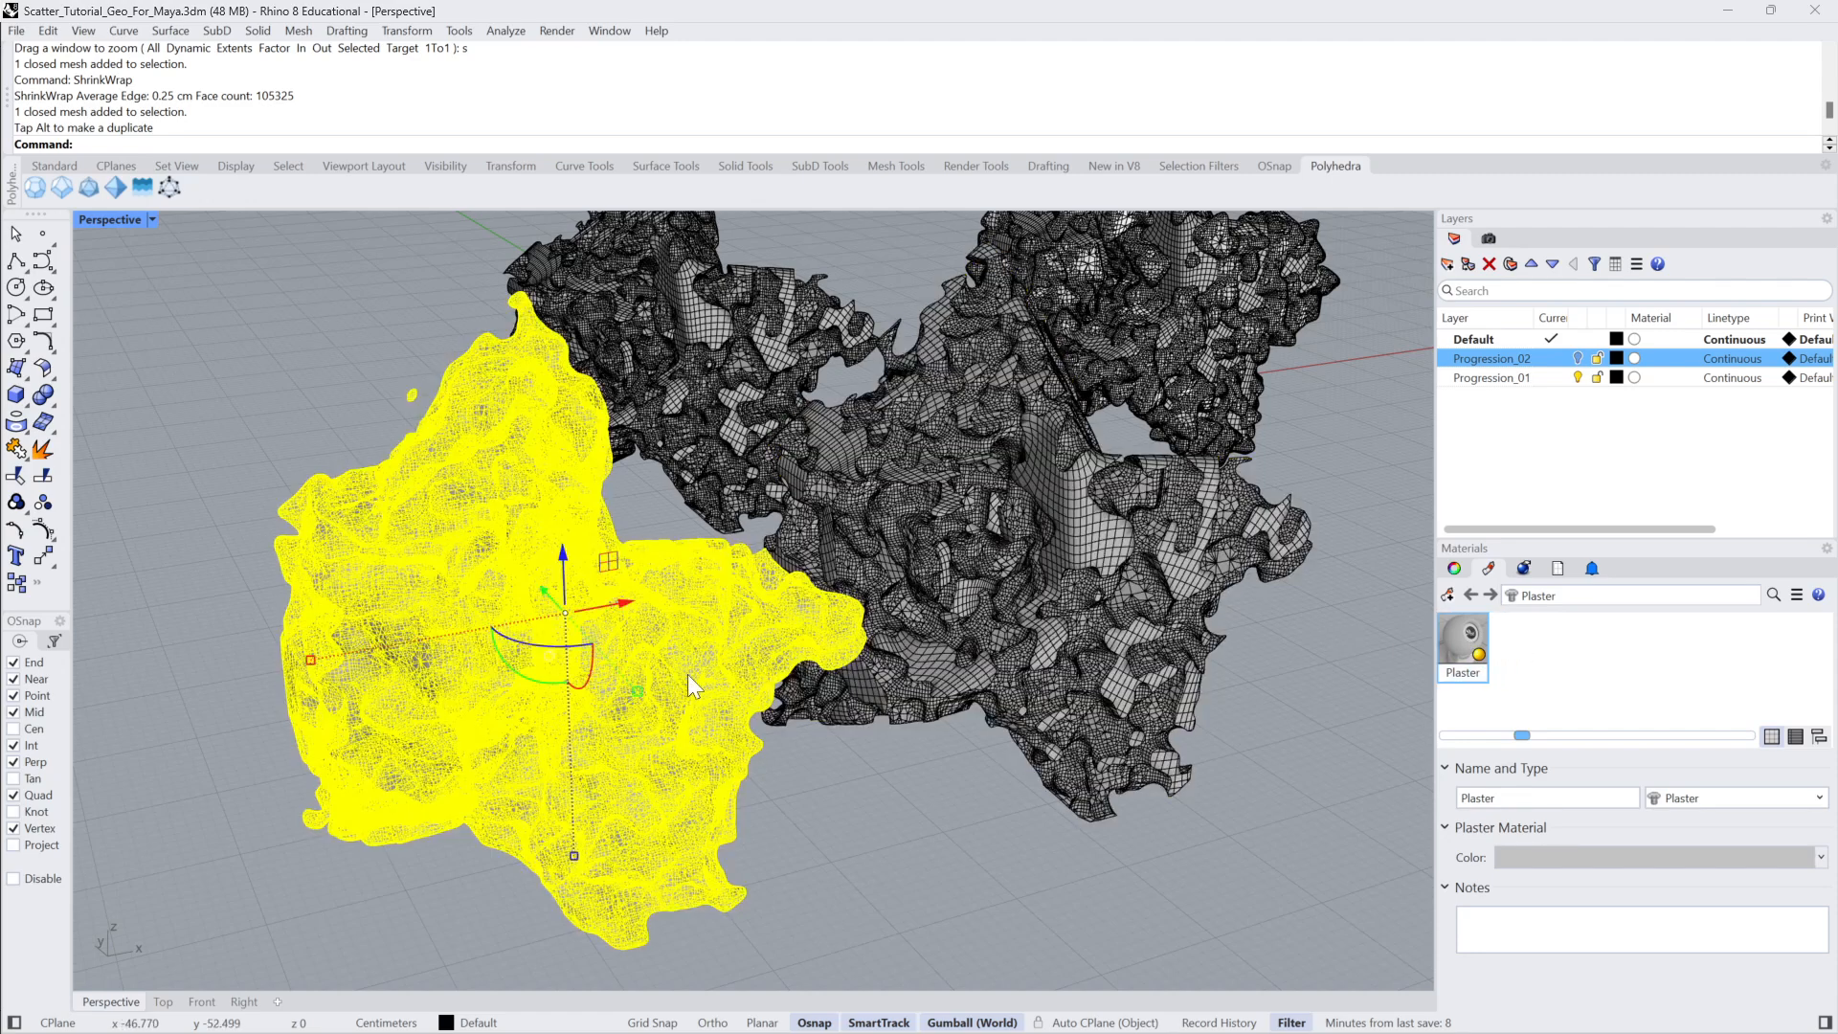
{"action": "key", "text": "Escape"}
{"action": "left_click", "coordinate": [151, 219]}
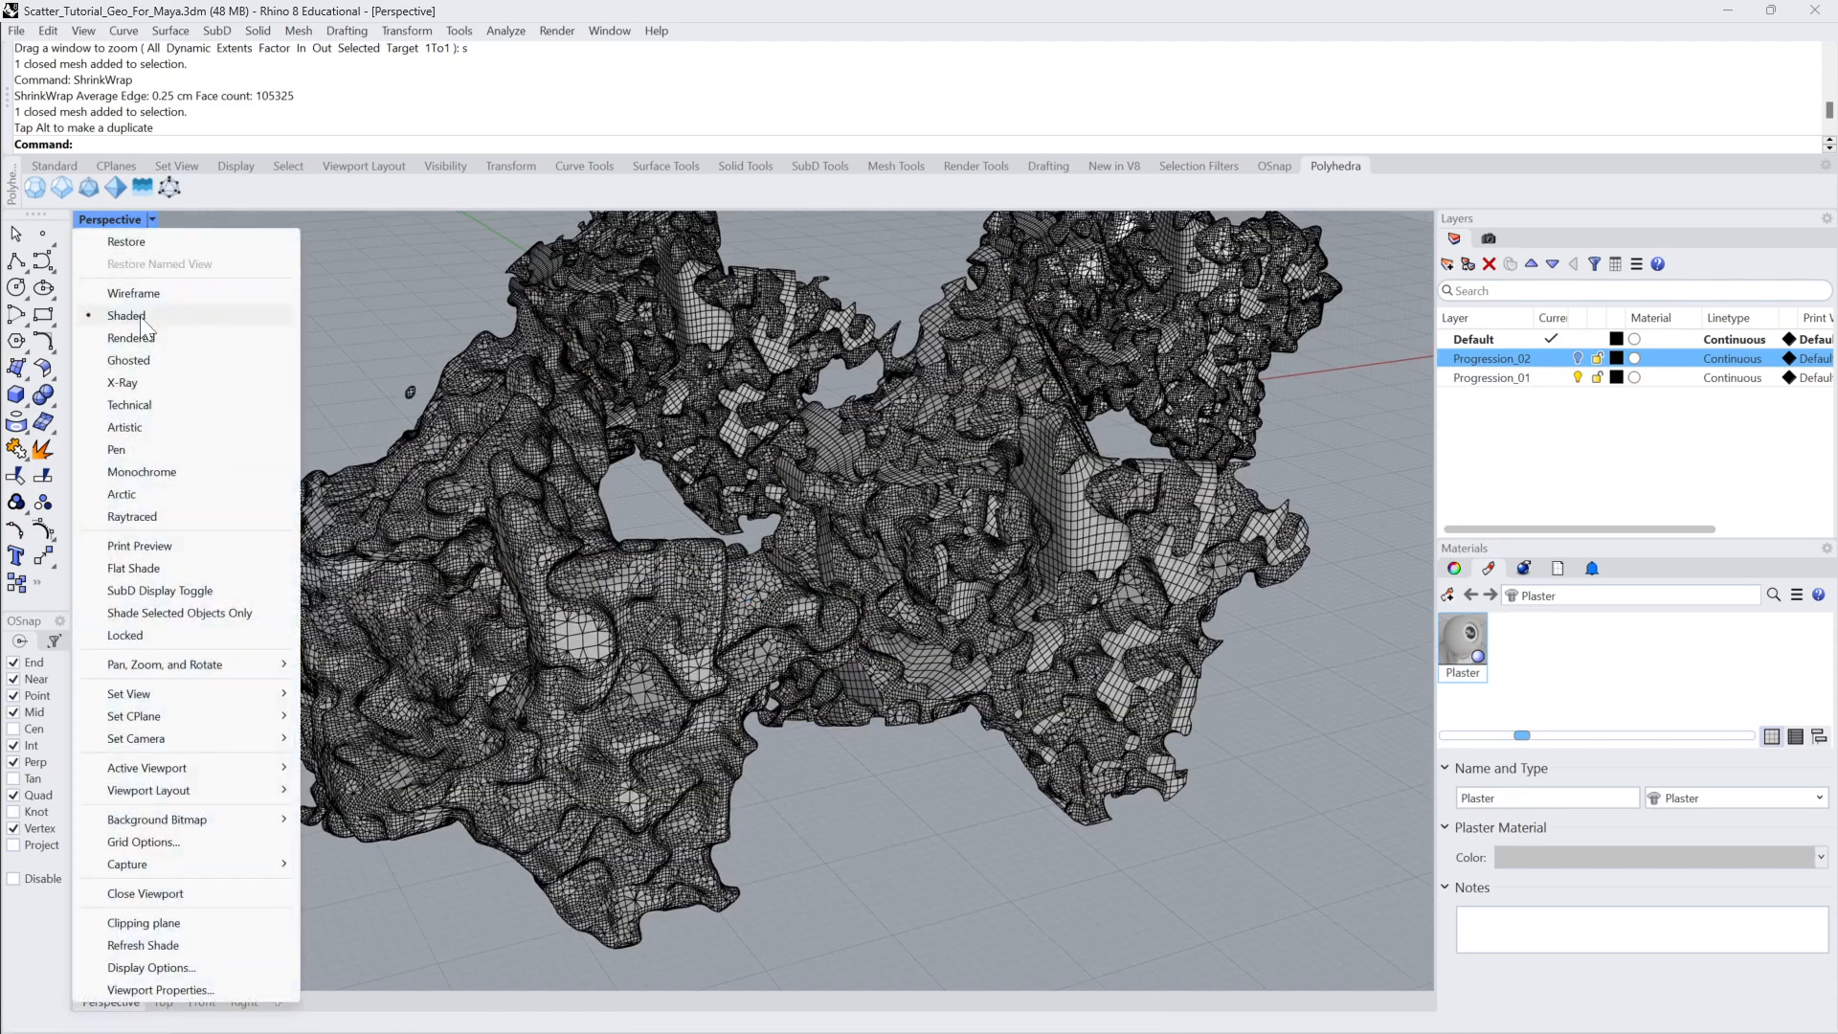
{"action": "left_click", "coordinate": [149, 337]}
Compare the surface detail of the smoothed wrapped mesh with the sharper carved mesh beside it.
{"action": "right_click_drag", "start_coordinate": [934, 847], "coordinate": [1251, 701]}
{"action": "scroll", "coordinate": [1245, 596], "scroll_direction": "up", "scroll_amount": 10}
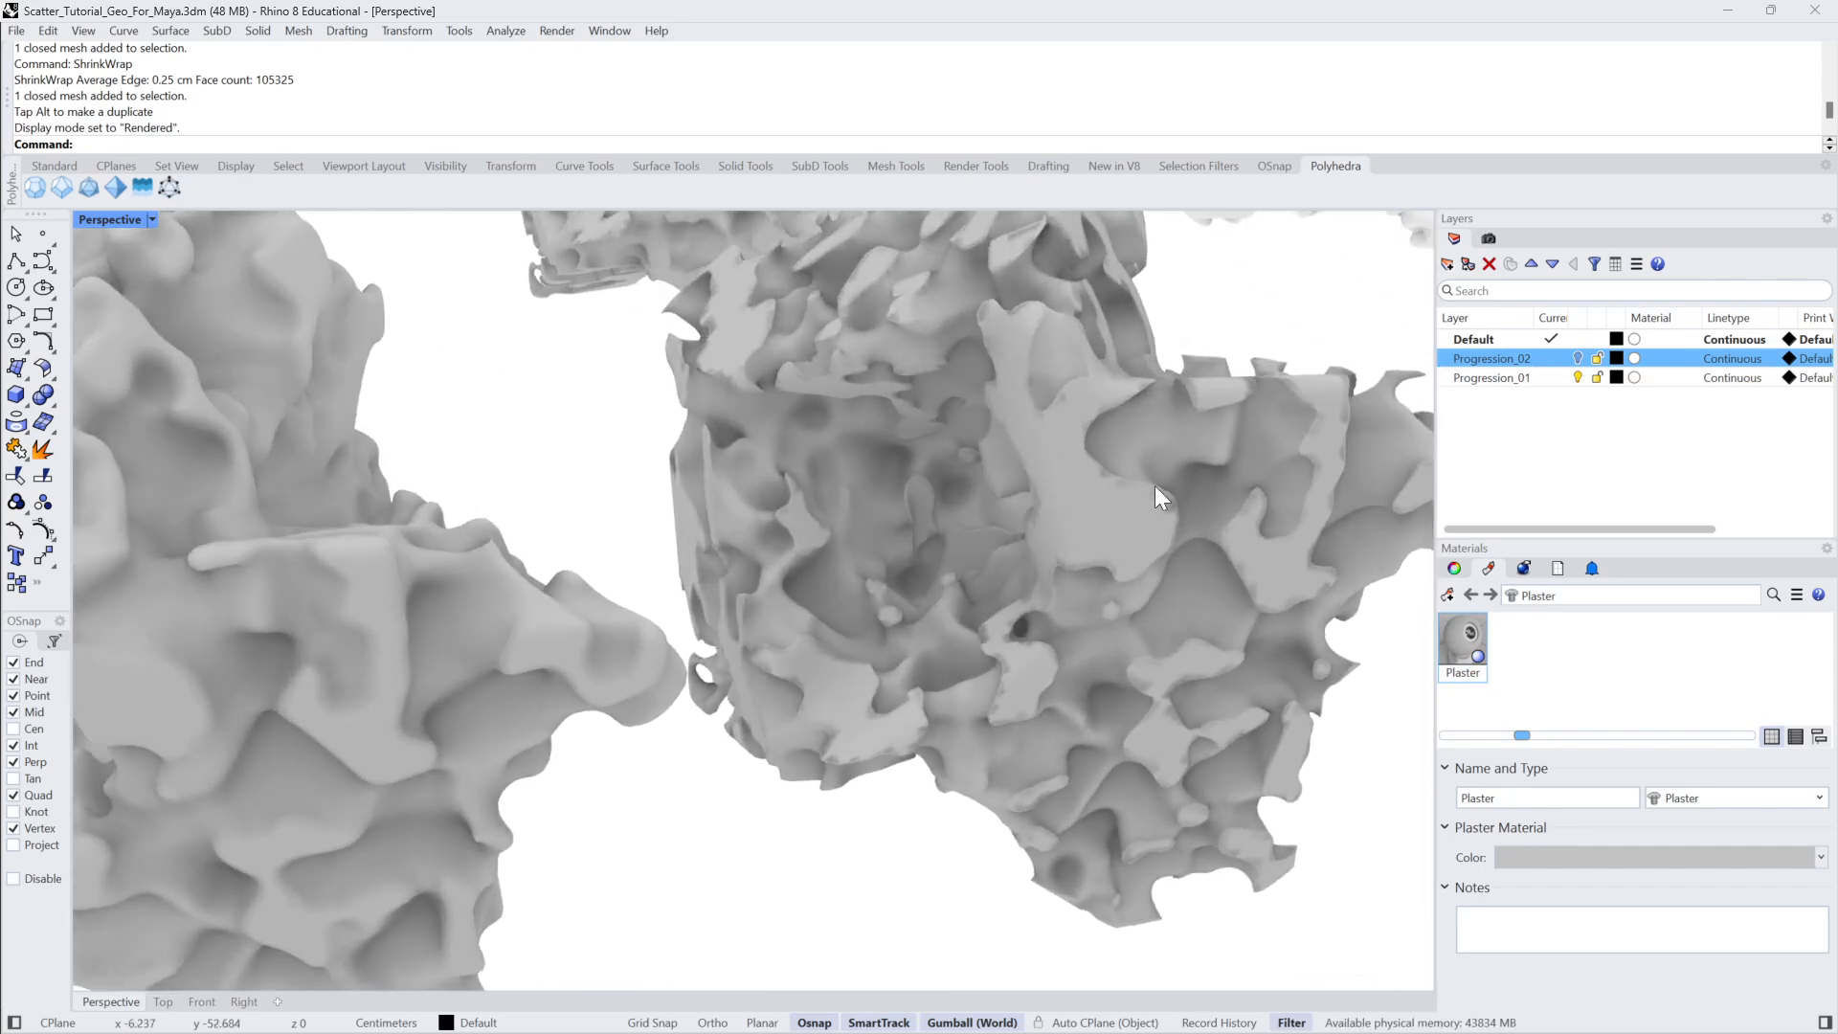
{"action": "right_click_drag", "start_coordinate": [1172, 500], "coordinate": [1219, 537]}
{"action": "scroll", "coordinate": [1176, 509], "scroll_direction": "up", "scroll_amount": 2}
{"action": "scroll", "coordinate": [1151, 558], "scroll_direction": "down", "scroll_amount": 3}
{"action": "left_click_drag", "start_coordinate": [1231, 531], "coordinate": [566, 861]}
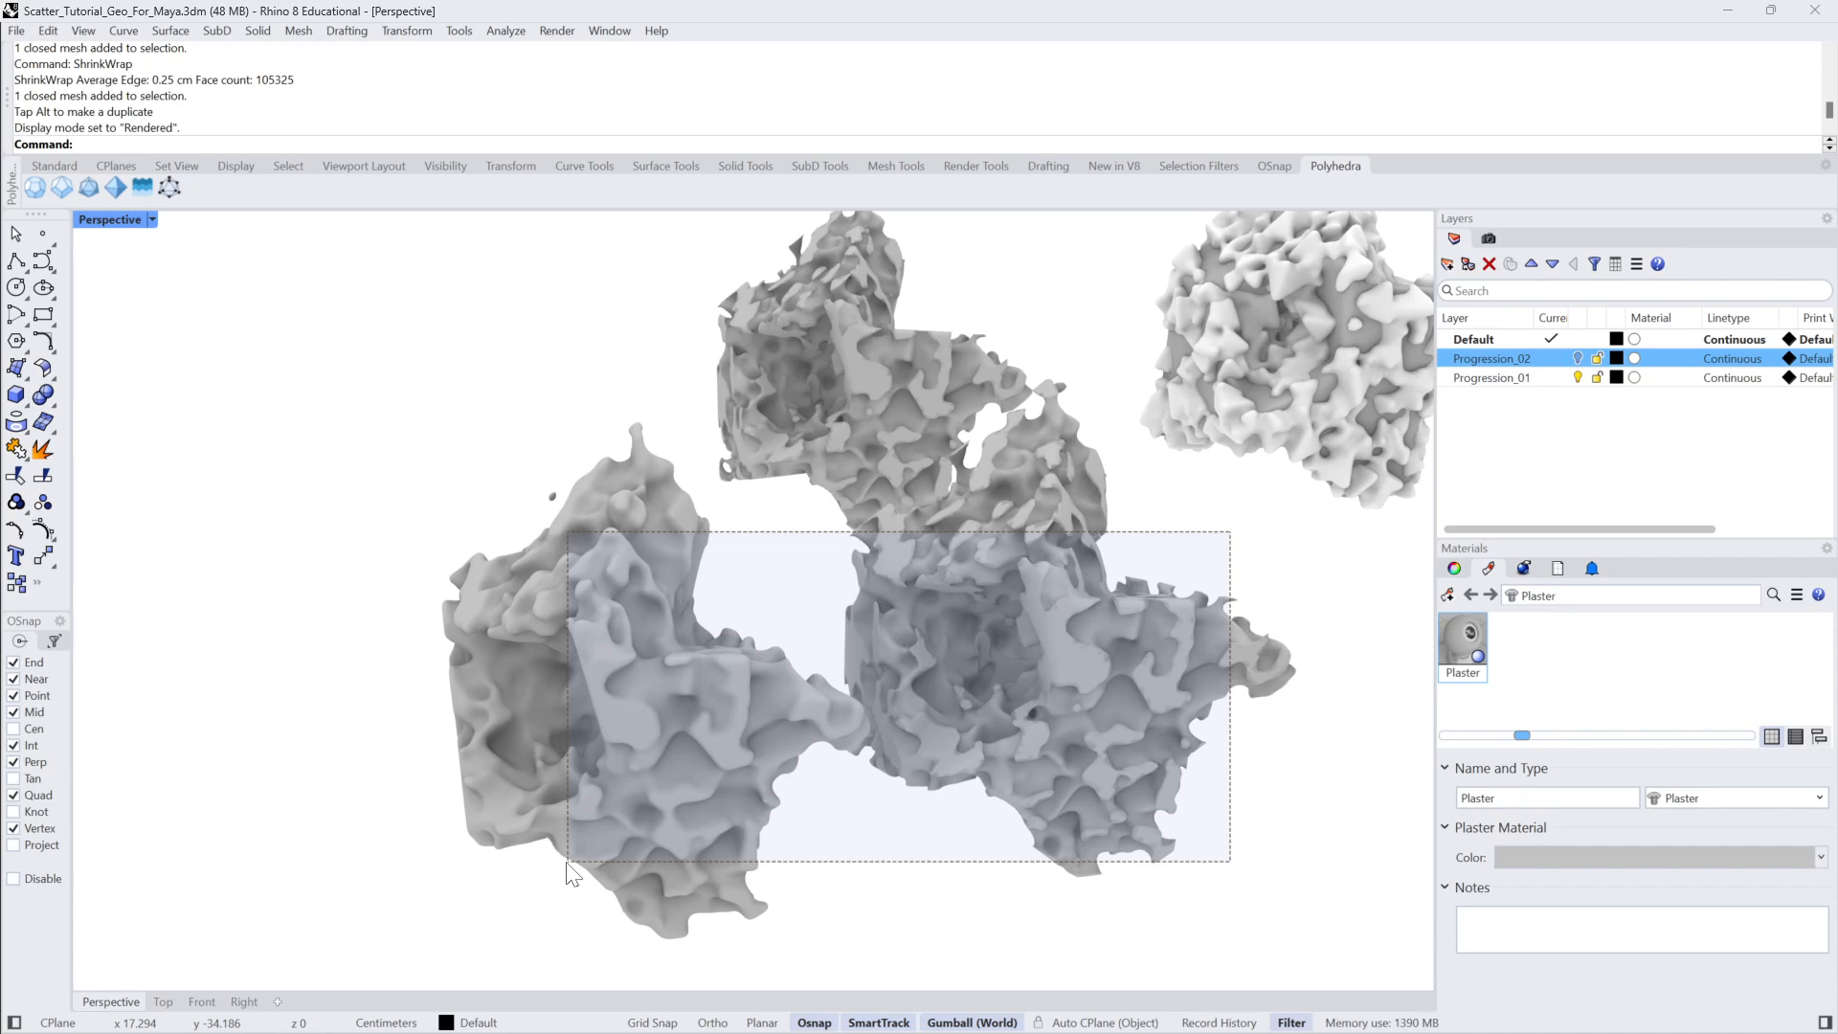
{"action": "left_click_drag", "start_coordinate": [567, 861], "coordinate": [567, 861]}
{"action": "left_click", "coordinate": [1271, 613]}
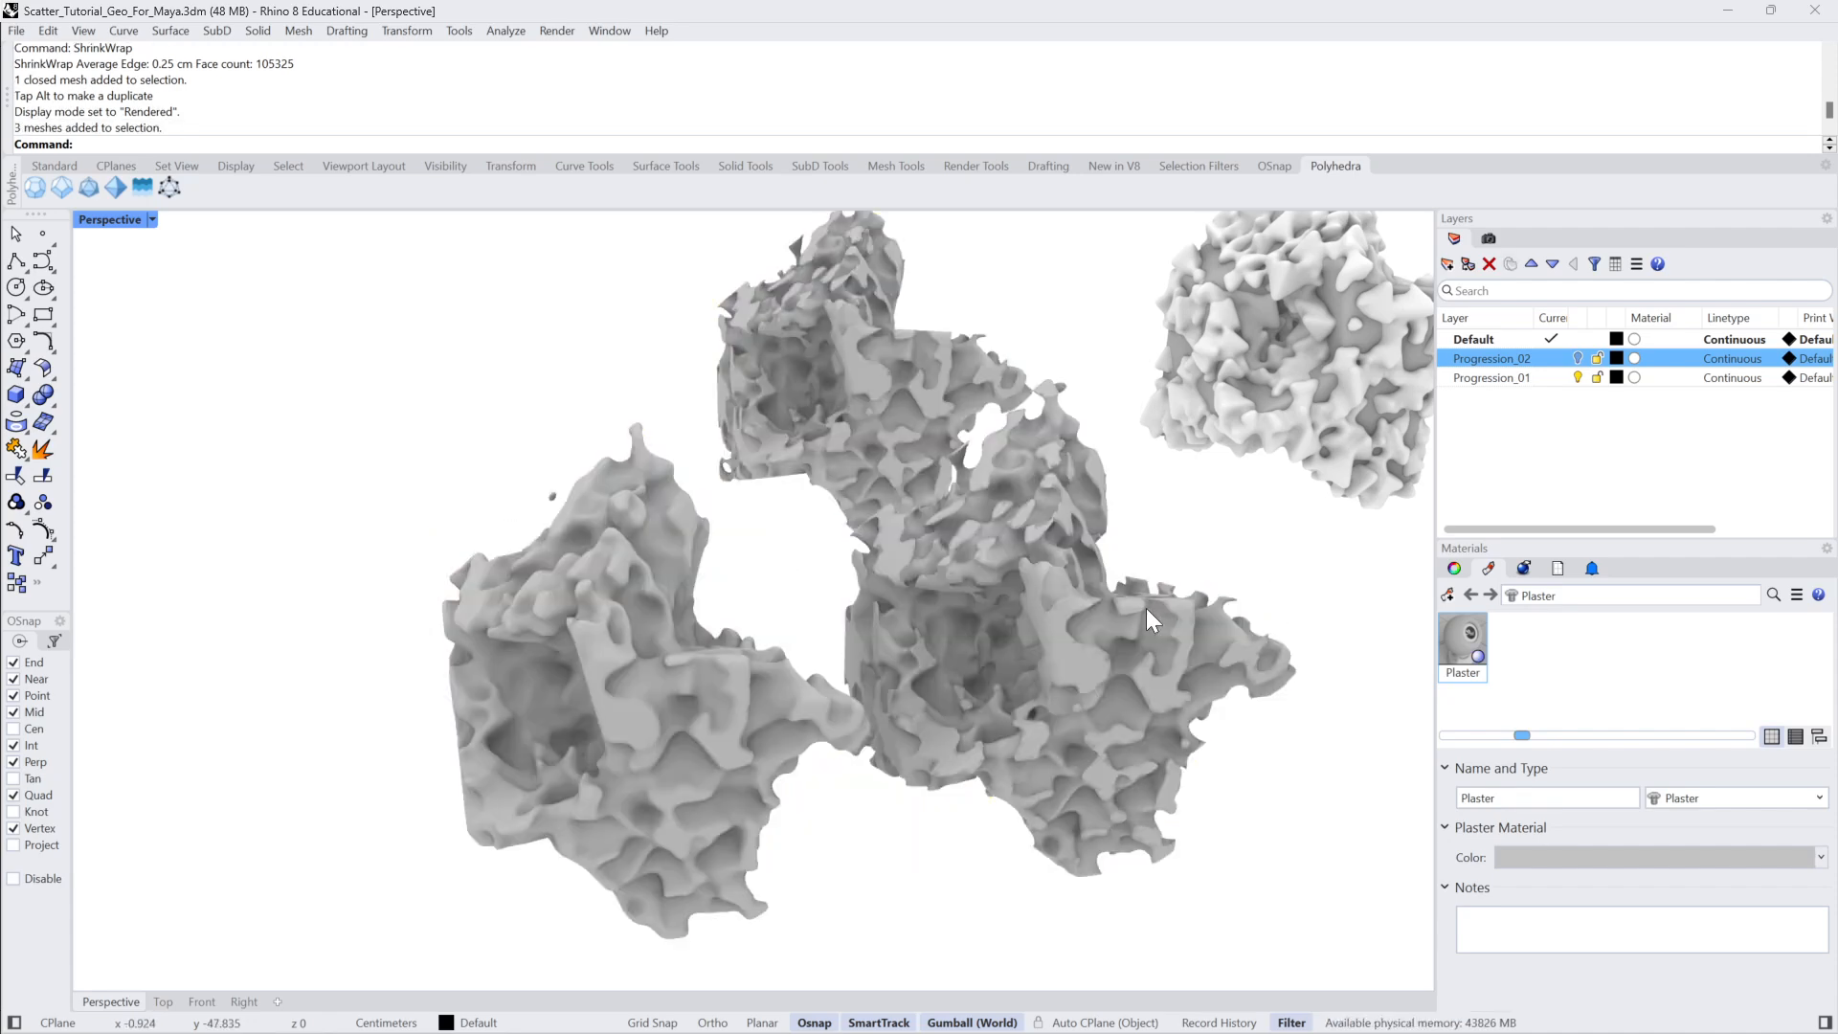
Delete the front carved copy and its wrapped version.
{"action": "left_click", "coordinate": [1147, 607]}
{"action": "key", "text": "Delete"}
{"action": "left_click", "coordinate": [692, 716]}
{"action": "key", "text": "Delete"}
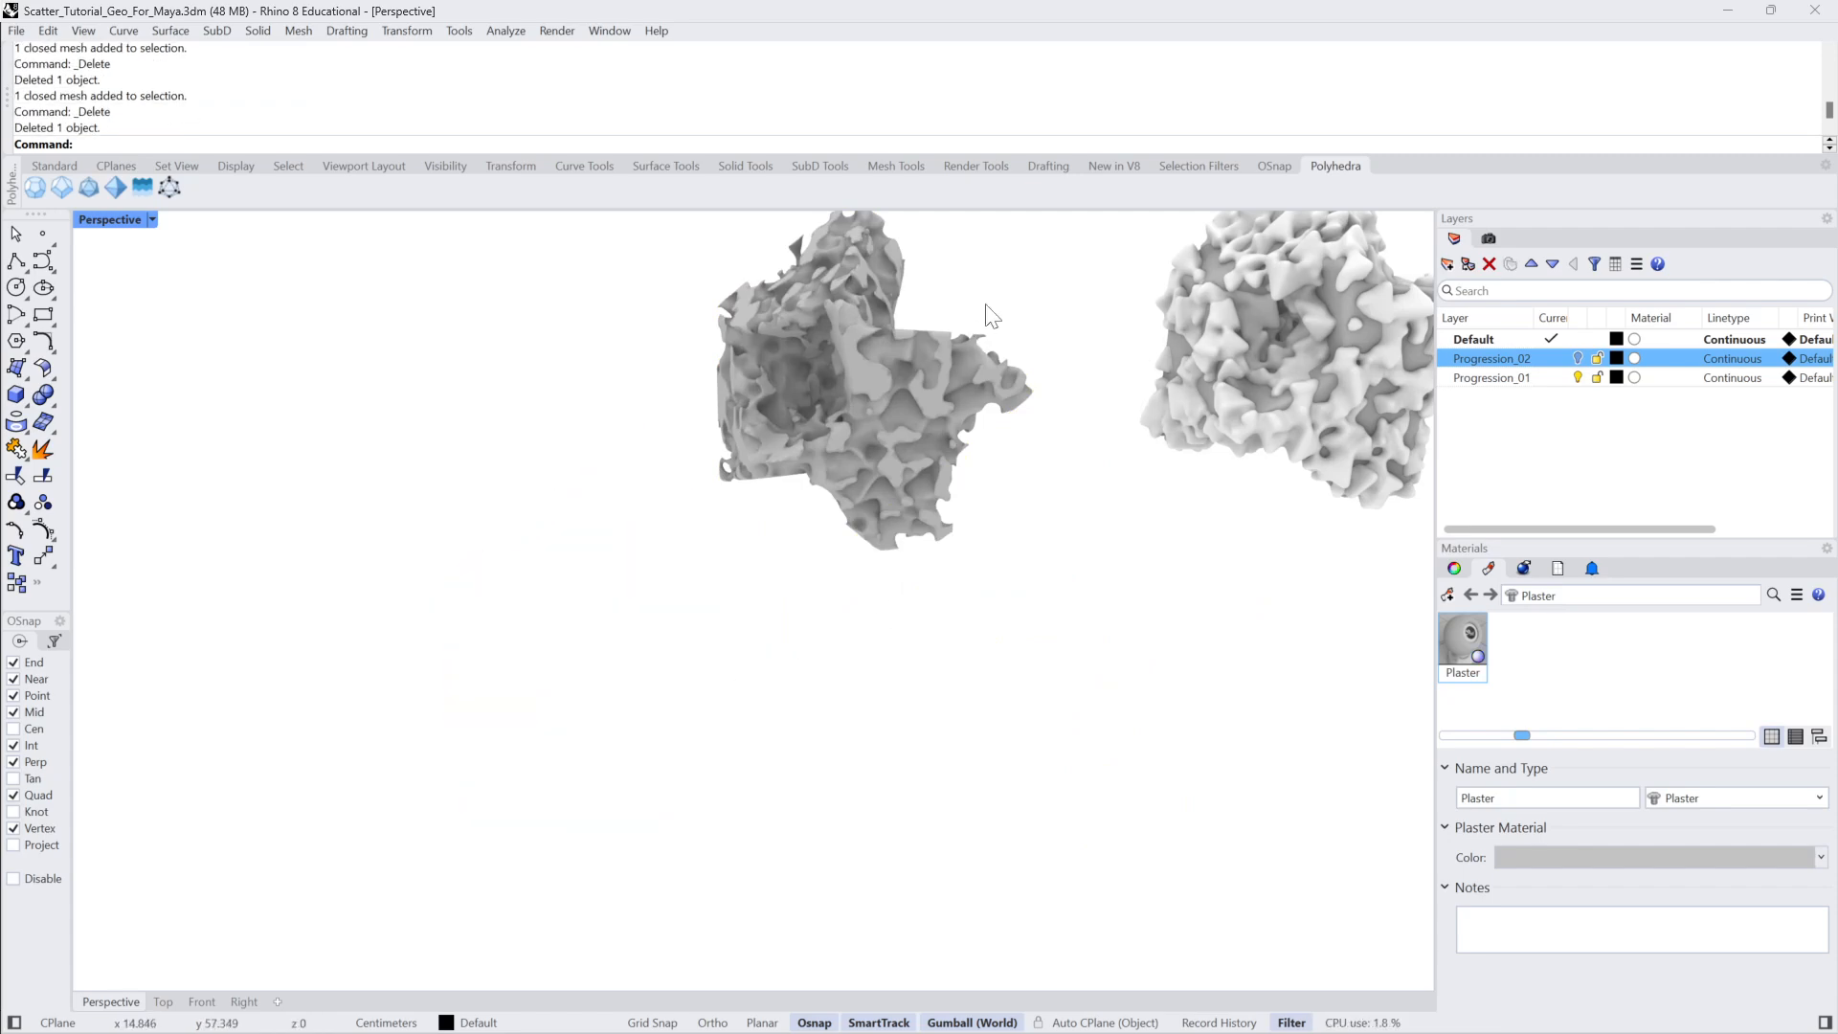
Zoom to the remaining carved mesh, return to Shaded display and show the hidden intact polyhedron mesh.
{"action": "left_click_drag", "start_coordinate": [995, 275], "coordinate": [659, 619]}
{"action": "type", "text": "z"}
{"action": "key", "text": "Return"}
{"action": "type", "text": "s"}
{"action": "key", "text": "Return"}
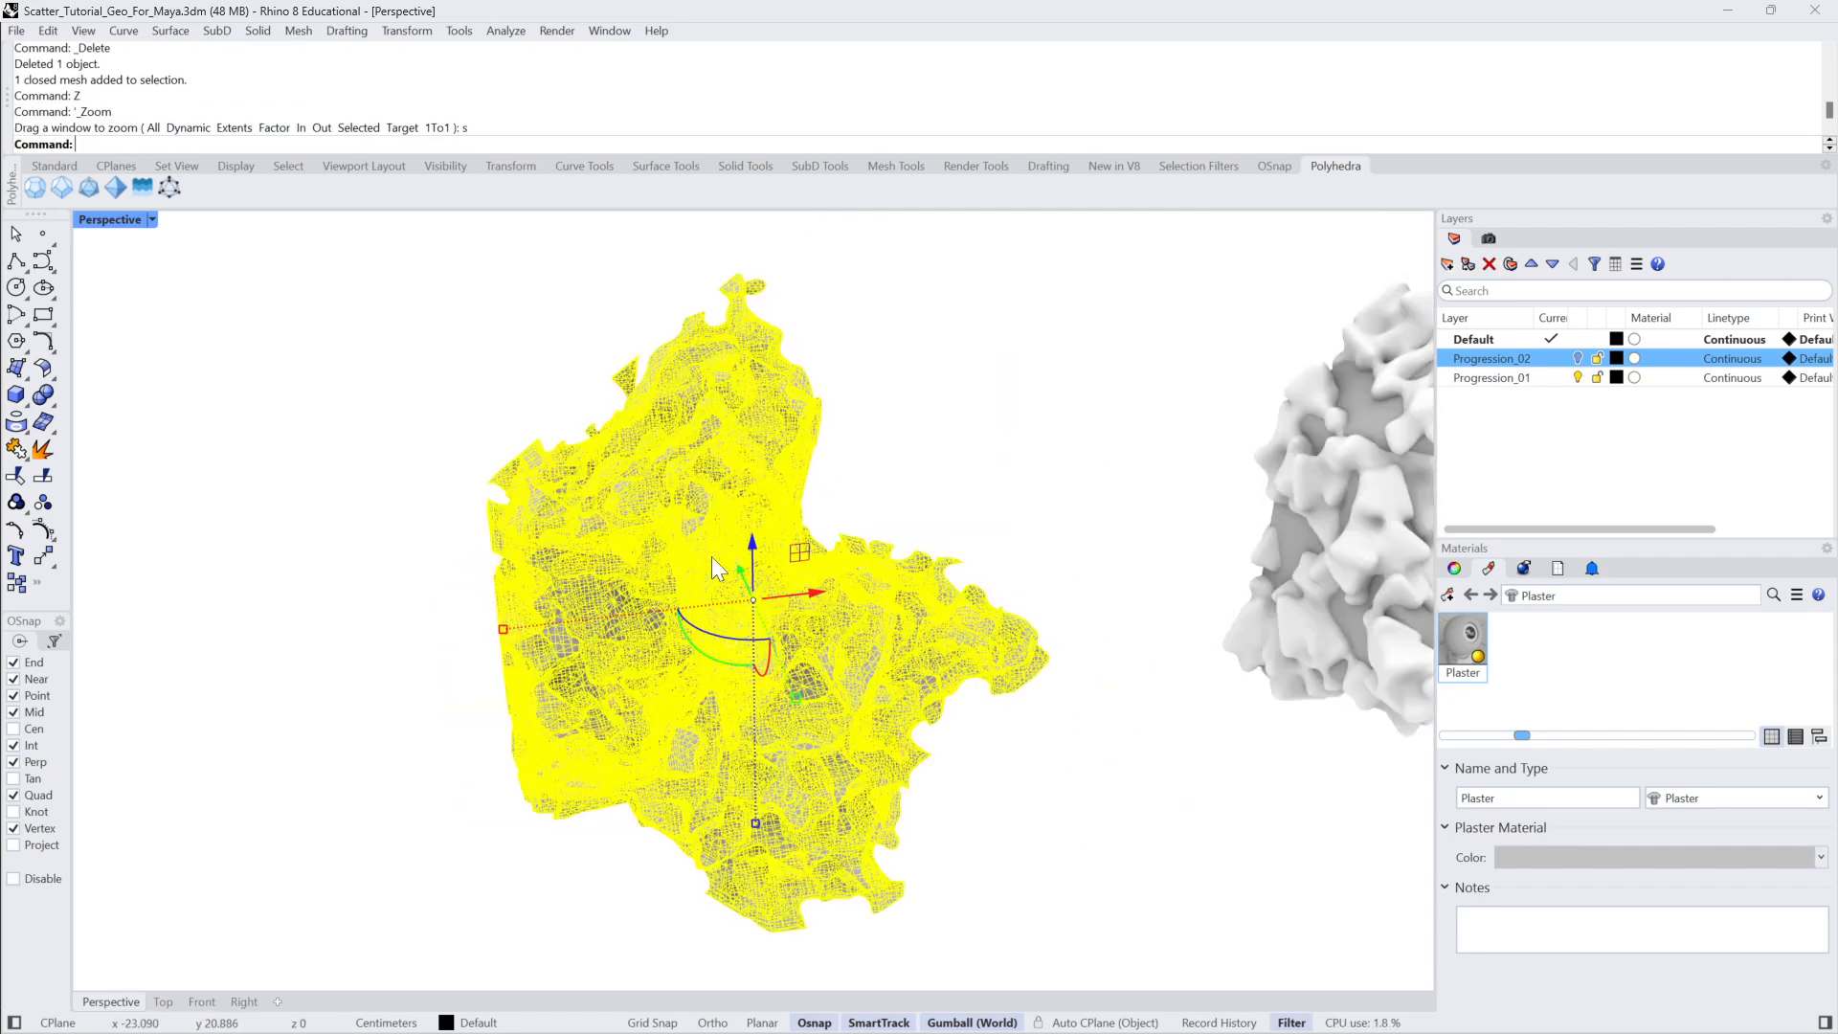
{"action": "key", "text": "Escape"}
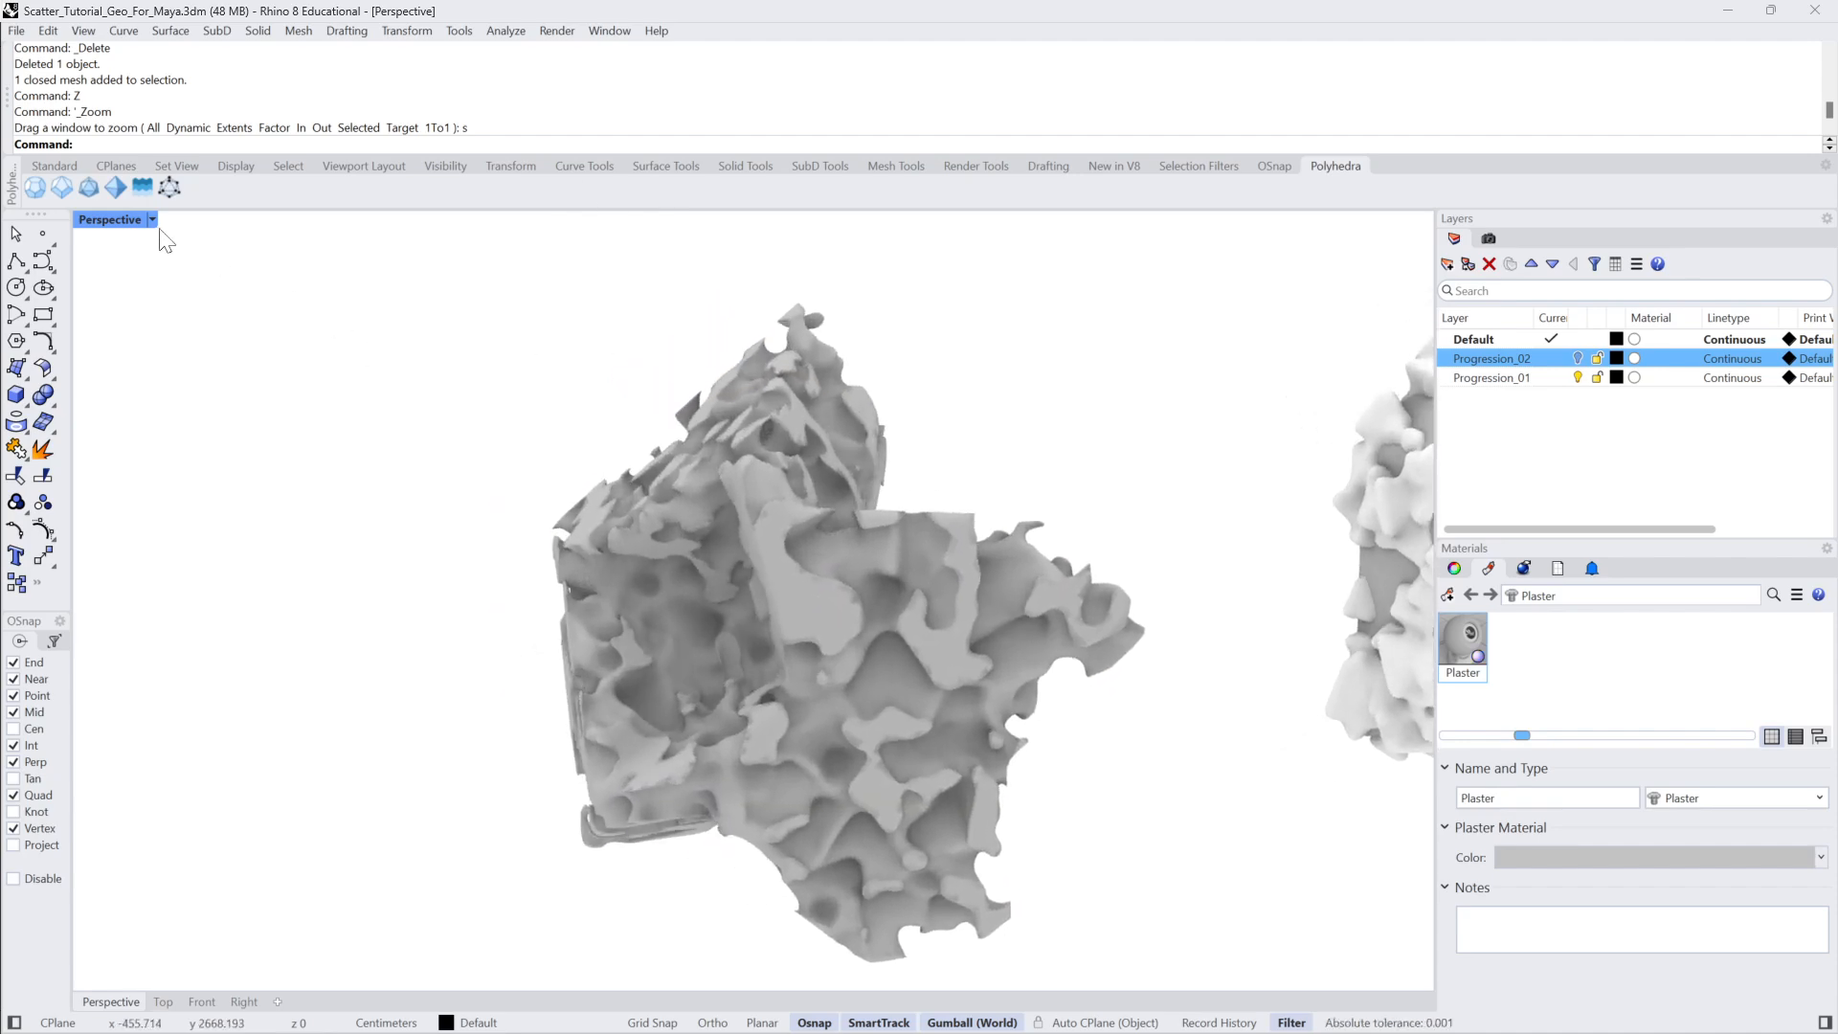
{"action": "left_click", "coordinate": [152, 220]}
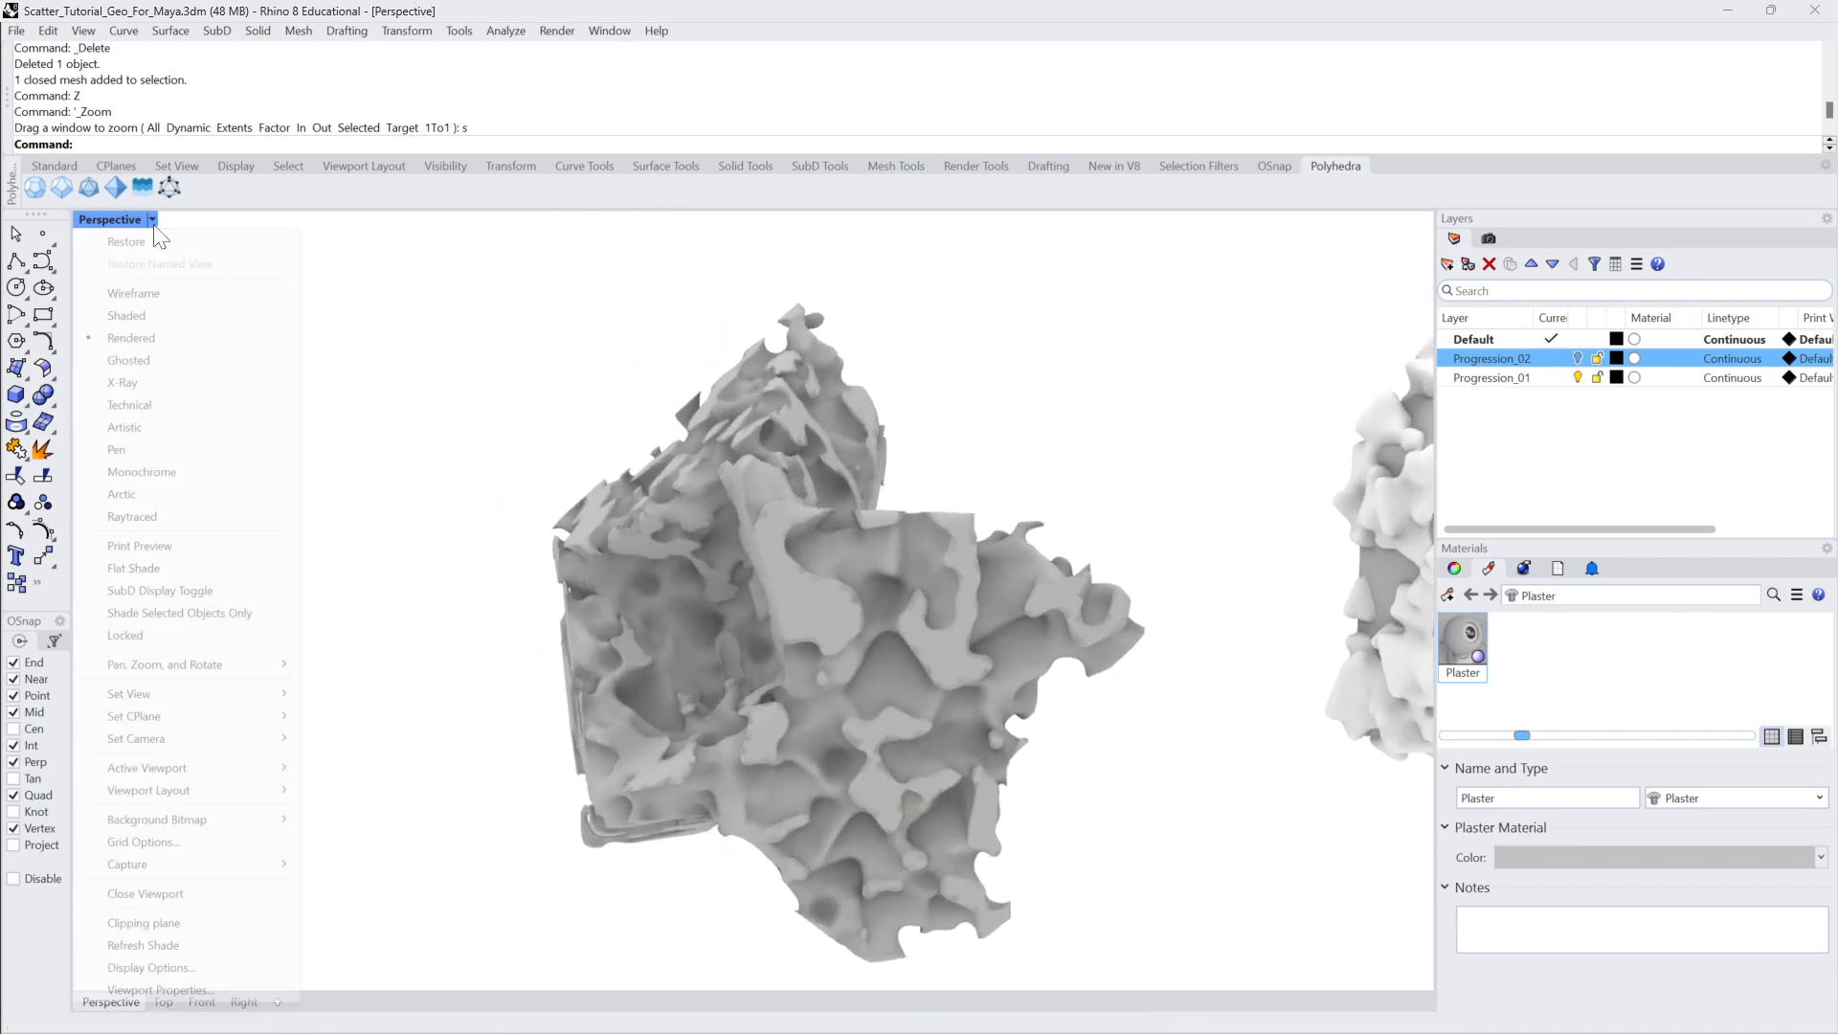
{"action": "left_click", "coordinate": [128, 316]}
{"action": "type", "text": "Show"}
{"action": "key", "text": "Return"}
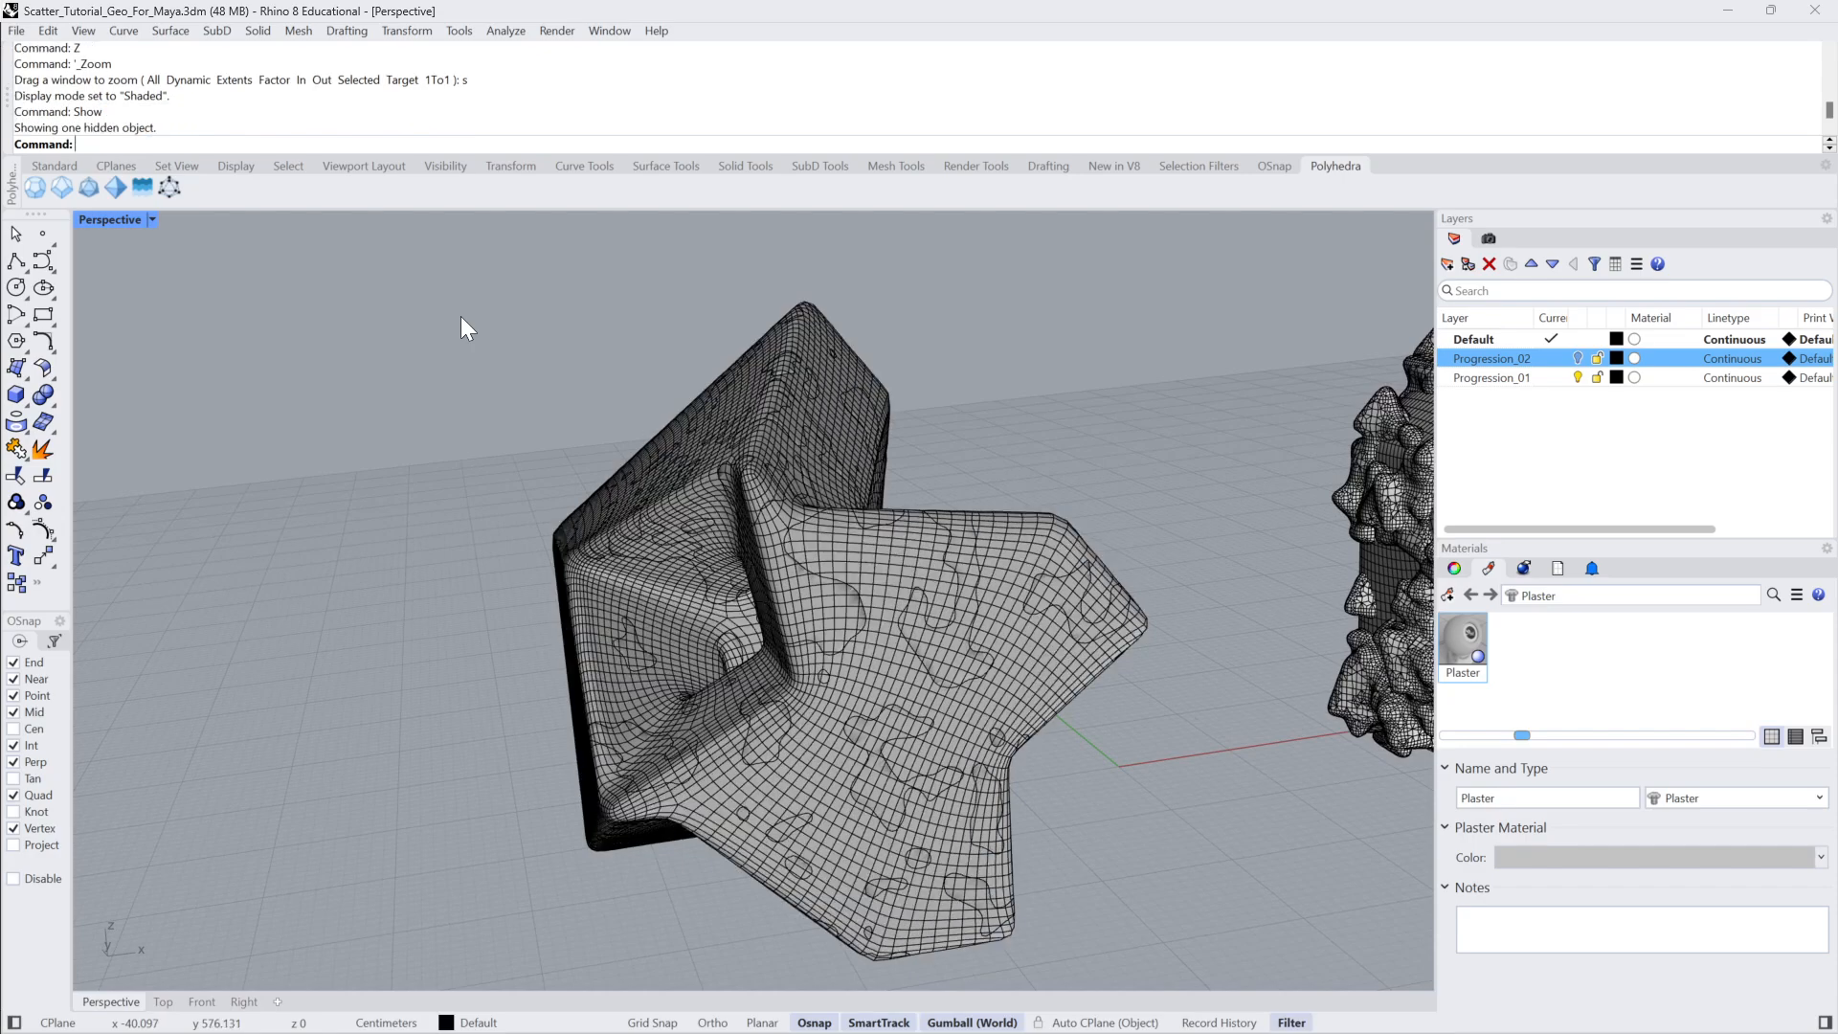
Hide the intact polyhedron mesh to check the carved mesh inside it, and undo the hiding.
{"action": "right_click_drag", "start_coordinate": [1136, 444], "coordinate": [1136, 446]}
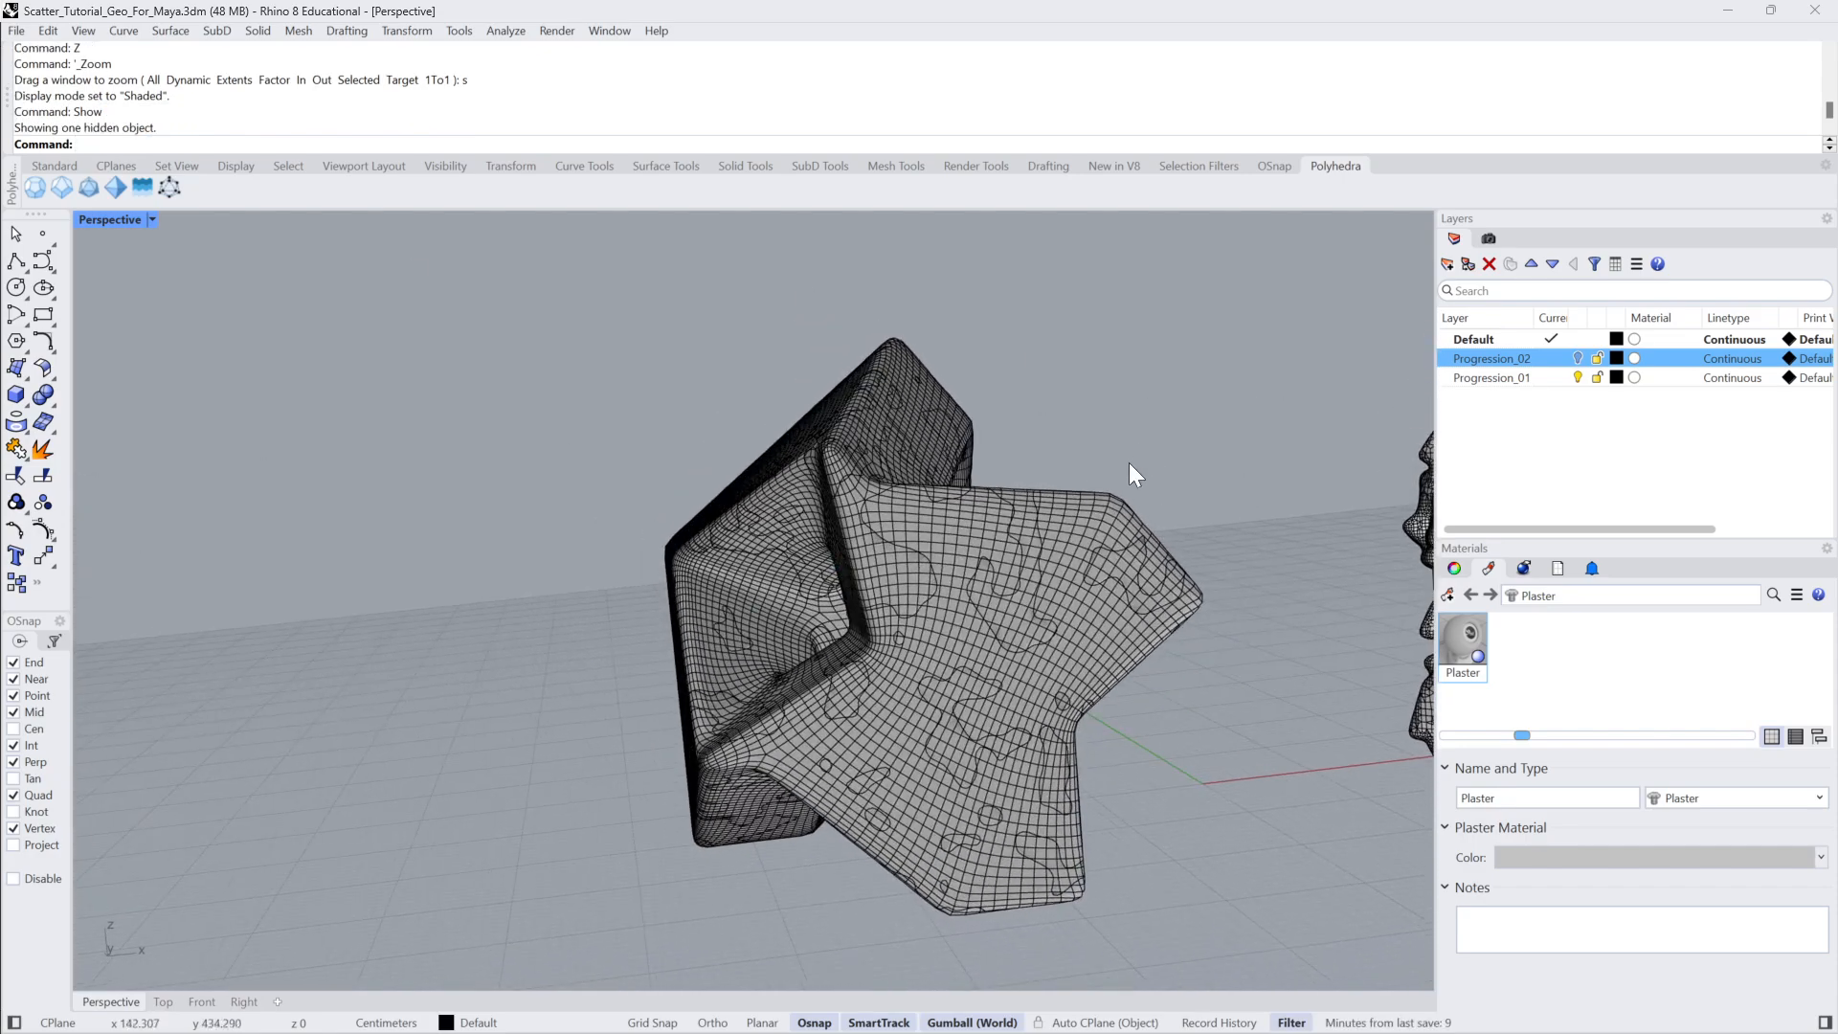
{"action": "right_click_drag", "start_coordinate": [1059, 494], "coordinate": [1241, 444]}
{"action": "left_click_drag", "start_coordinate": [1241, 444], "coordinate": [961, 718]}
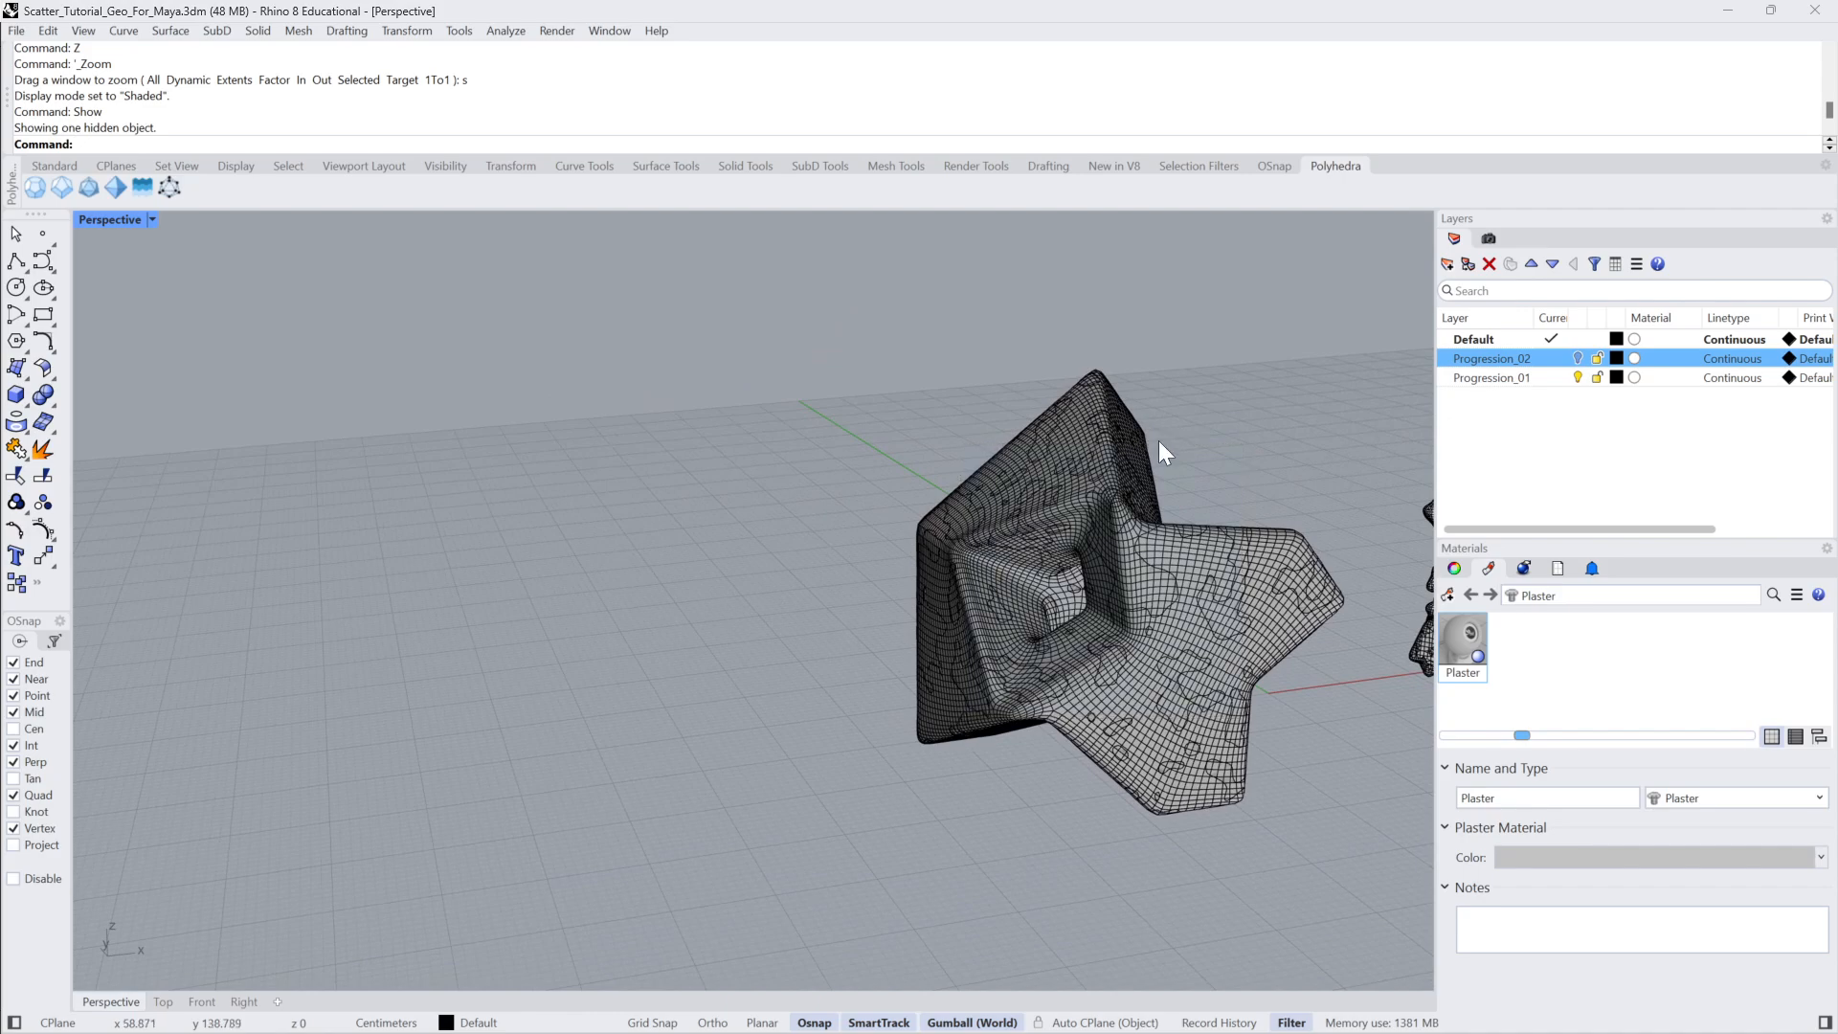
{"action": "right_click_drag", "start_coordinate": [1158, 441], "coordinate": [1178, 557]}
{"action": "left_click", "coordinate": [1176, 557]}
{"action": "key", "text": "ctrl+h"}
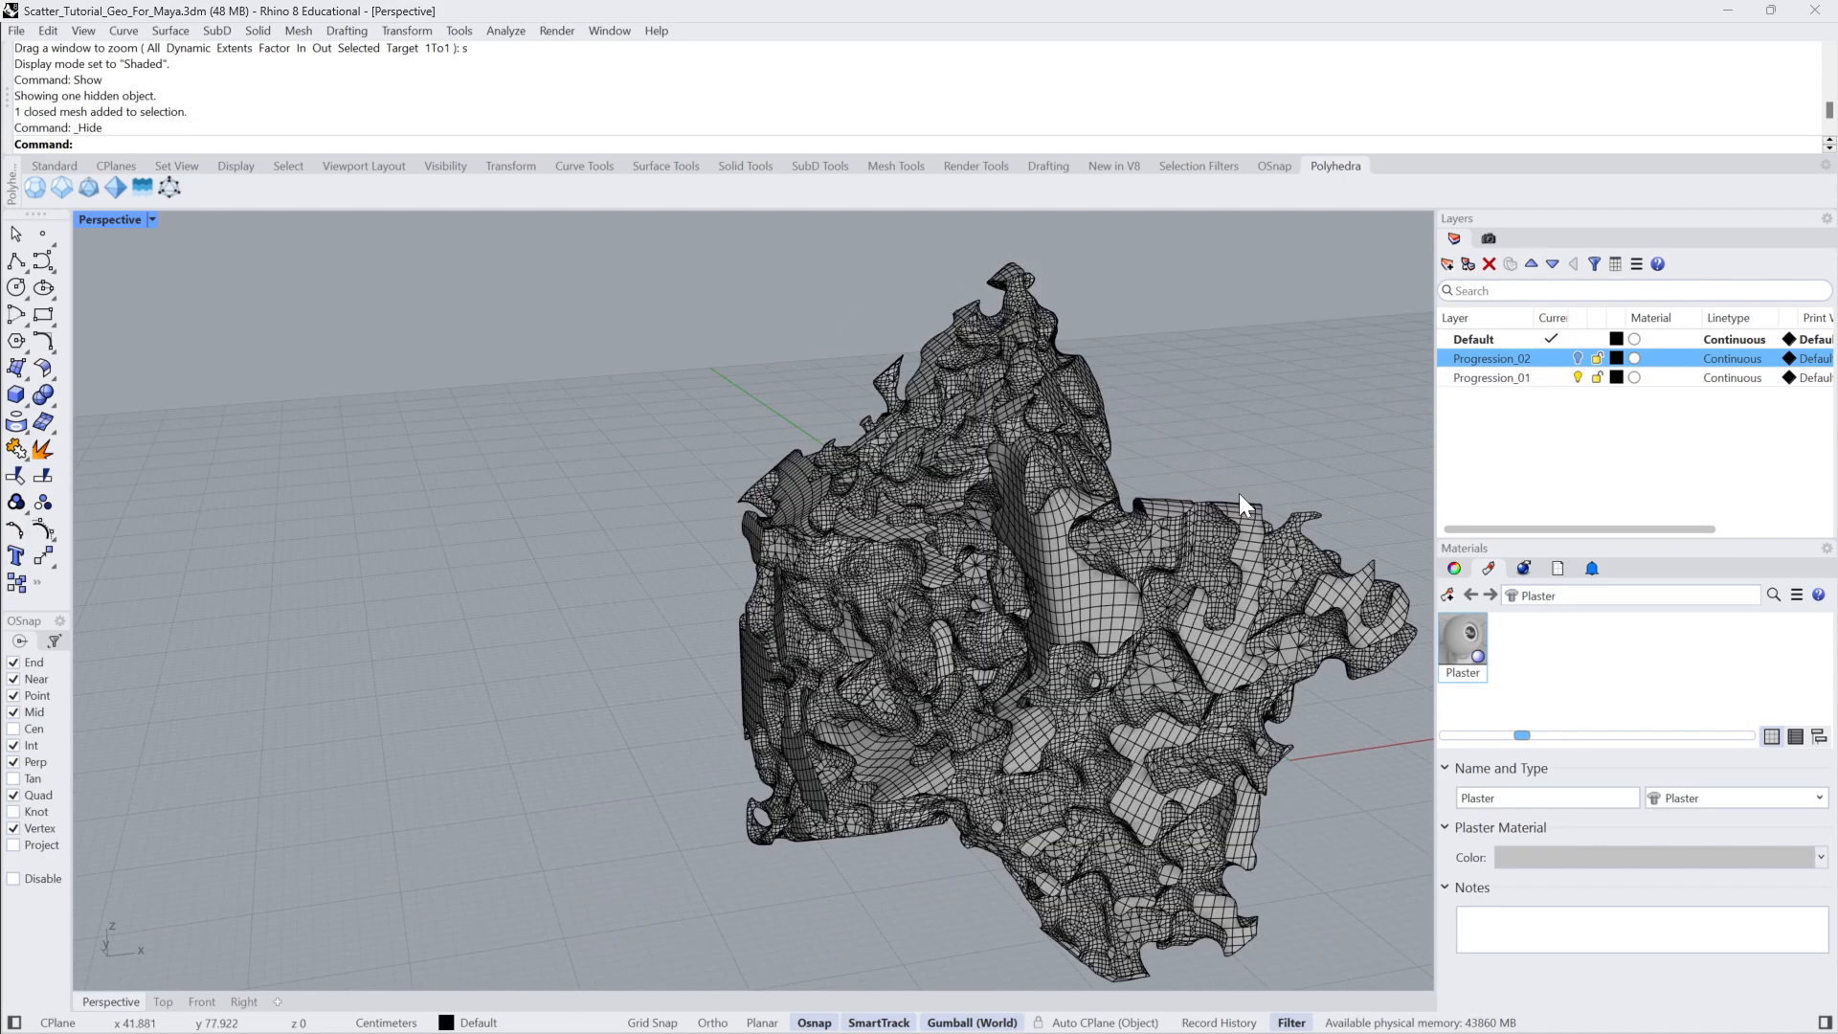
{"action": "key", "text": "ctrl+z"}
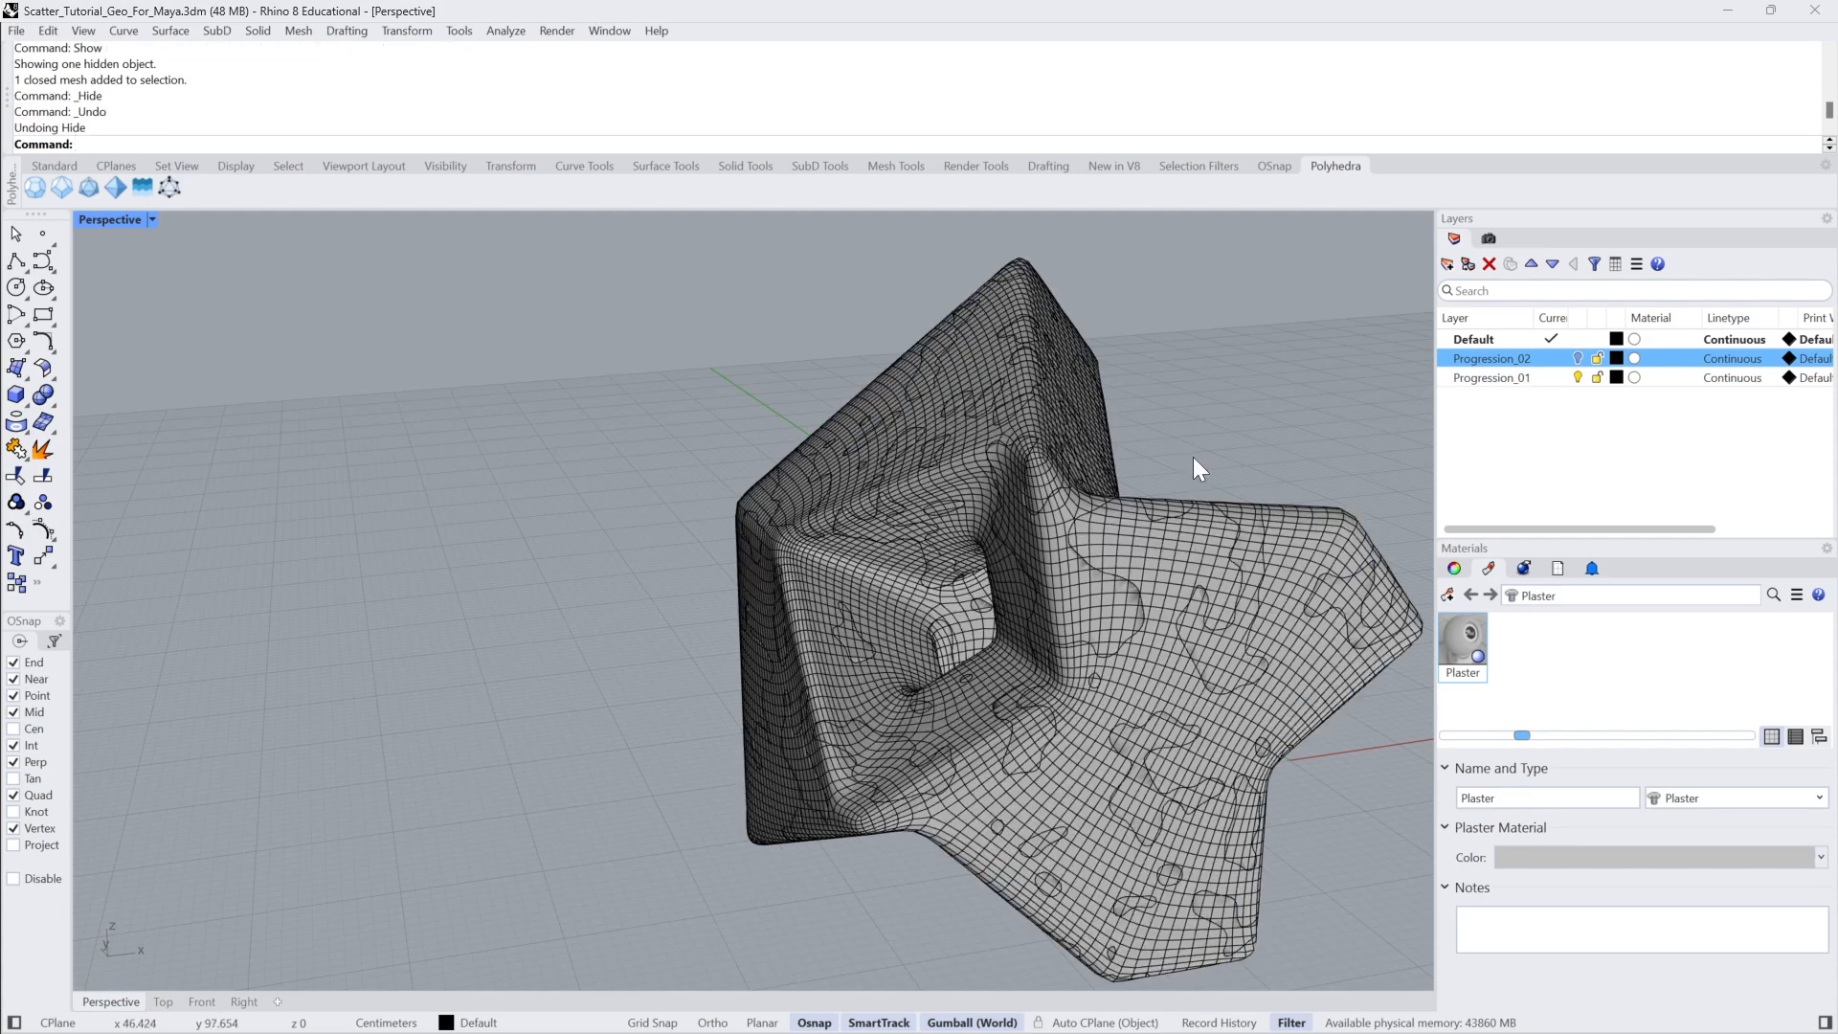
Place a copy of both the intact polyhedron mesh and the carved mesh beside the originals along the X axis.
{"action": "right_click_drag", "start_coordinate": [1193, 457], "coordinate": [1087, 606]}
{"action": "left_click_drag", "start_coordinate": [1091, 427], "coordinate": [854, 749]}
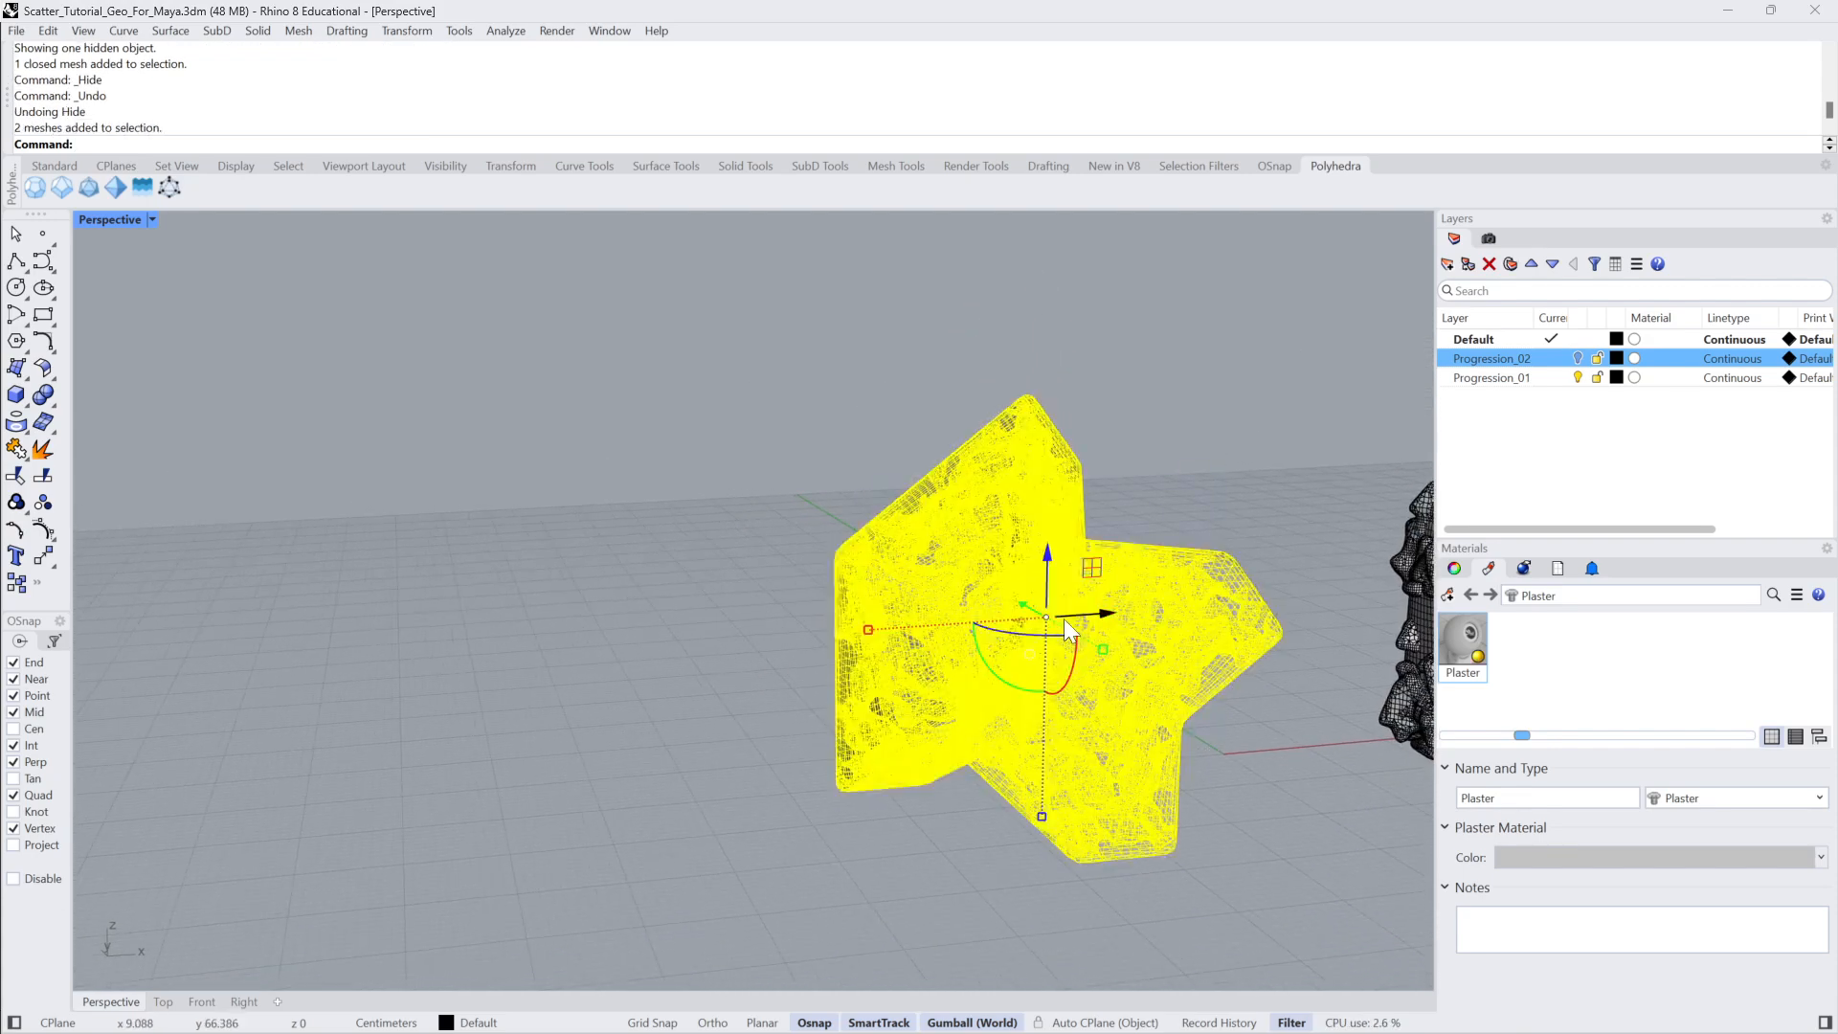
{"action": "left_click_drag", "start_coordinate": [1114, 621], "coordinate": [517, 664]}
{"action": "left_click", "coordinate": [627, 571]}
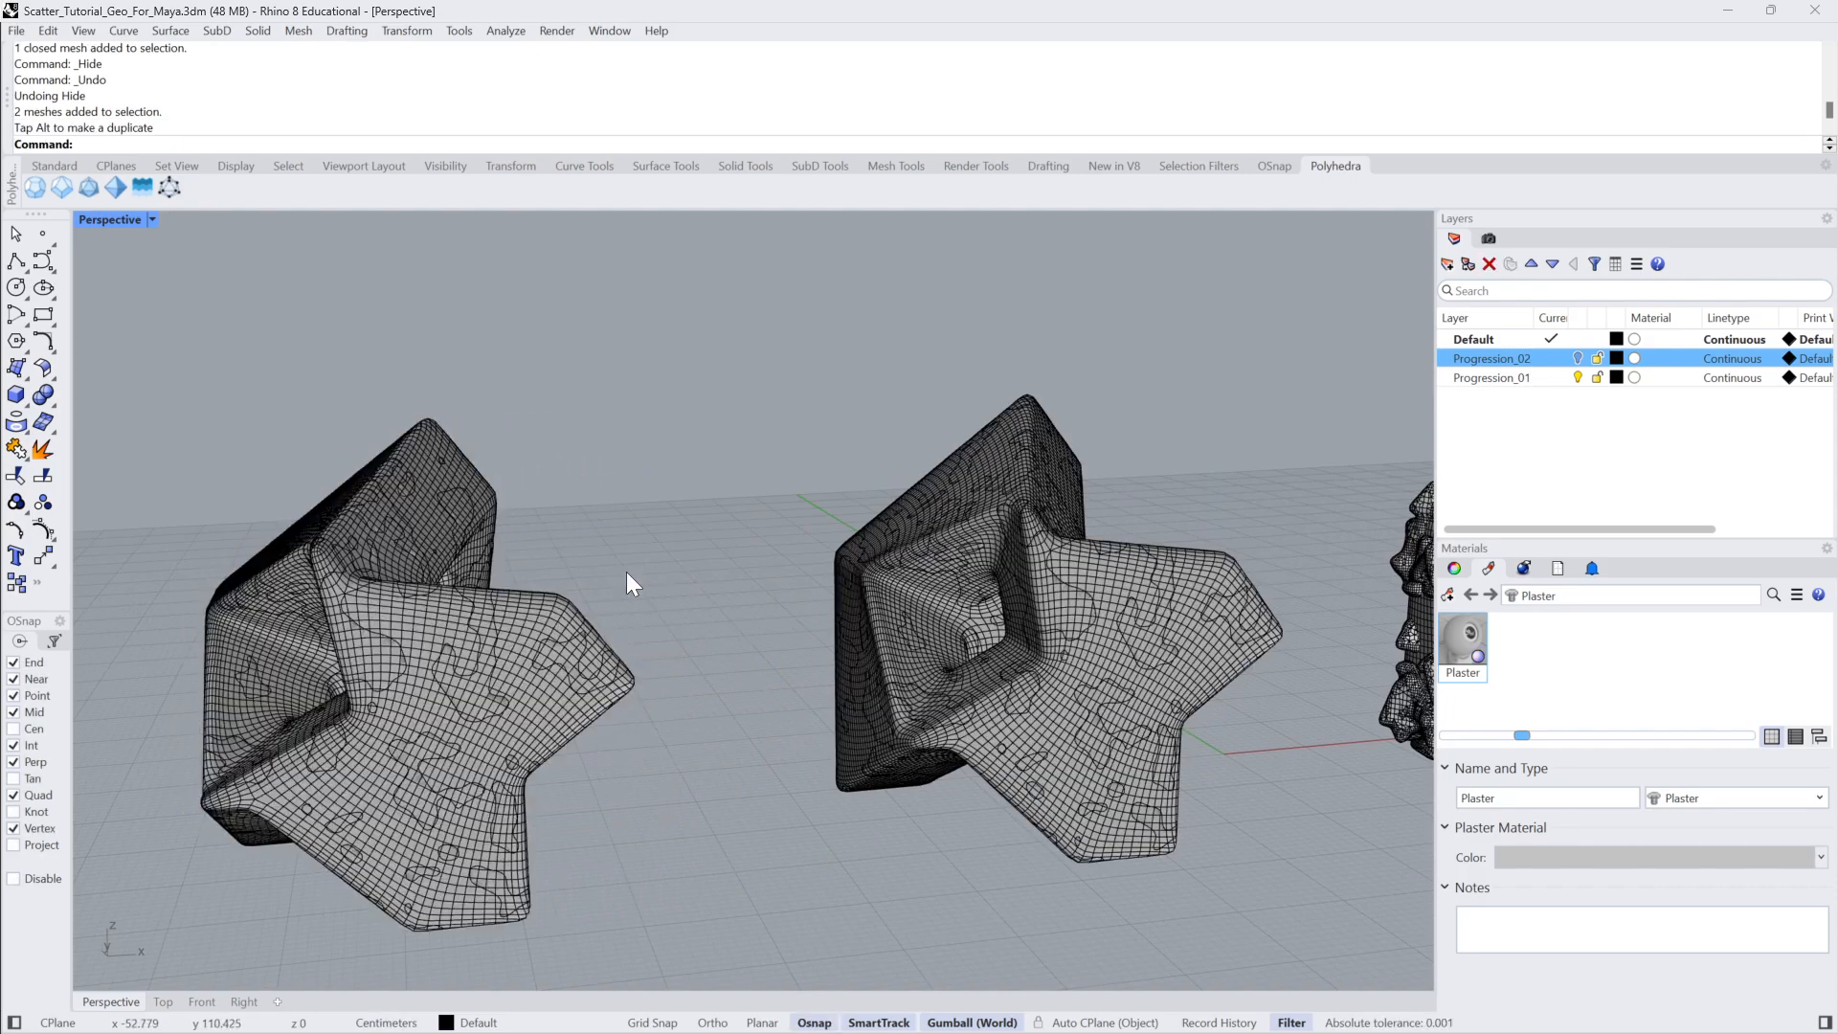
Apply CageEdit to the copied intact polyhedron mesh using a World bounding box, 4 points and degree 3 per axis, and the Global region.
{"action": "right_click_drag", "start_coordinate": [626, 571], "coordinate": [804, 627]}
{"action": "left_click", "coordinate": [835, 646]}
{"action": "left_click", "coordinate": [1284, 777]}
{"action": "left_click", "coordinate": [830, 622]}
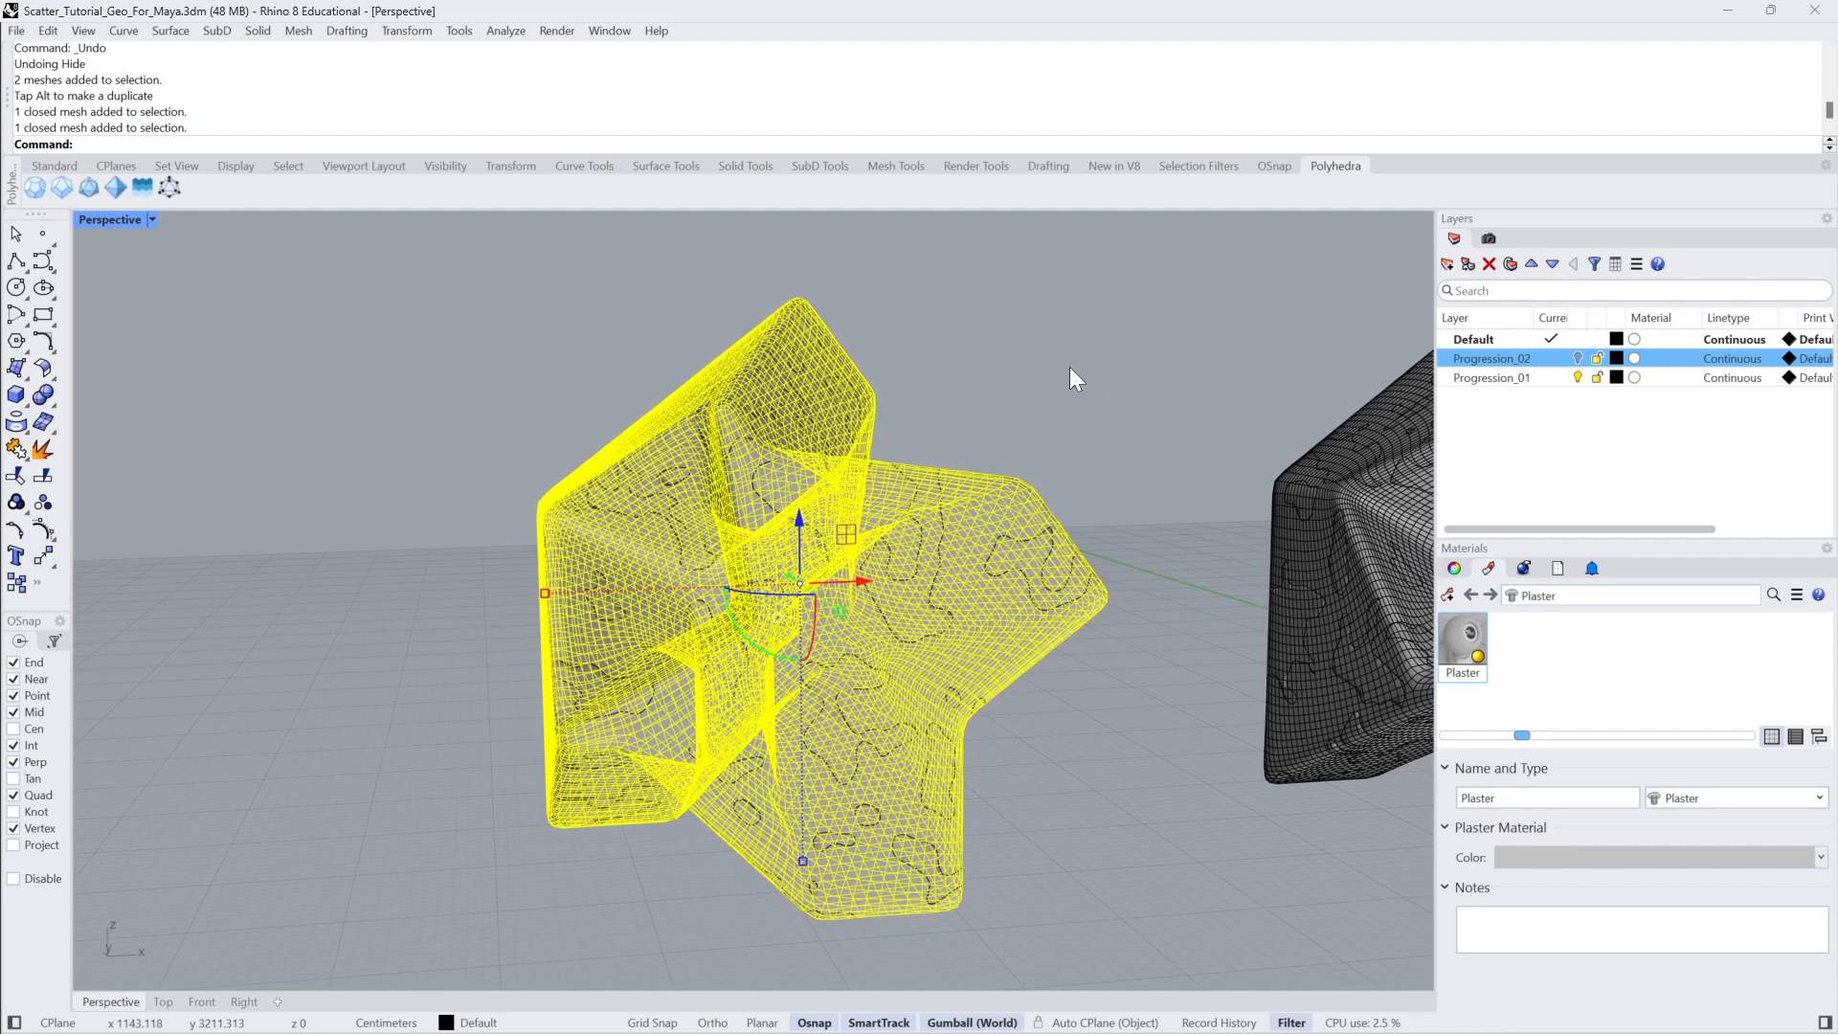
{"action": "key", "text": "Return"}
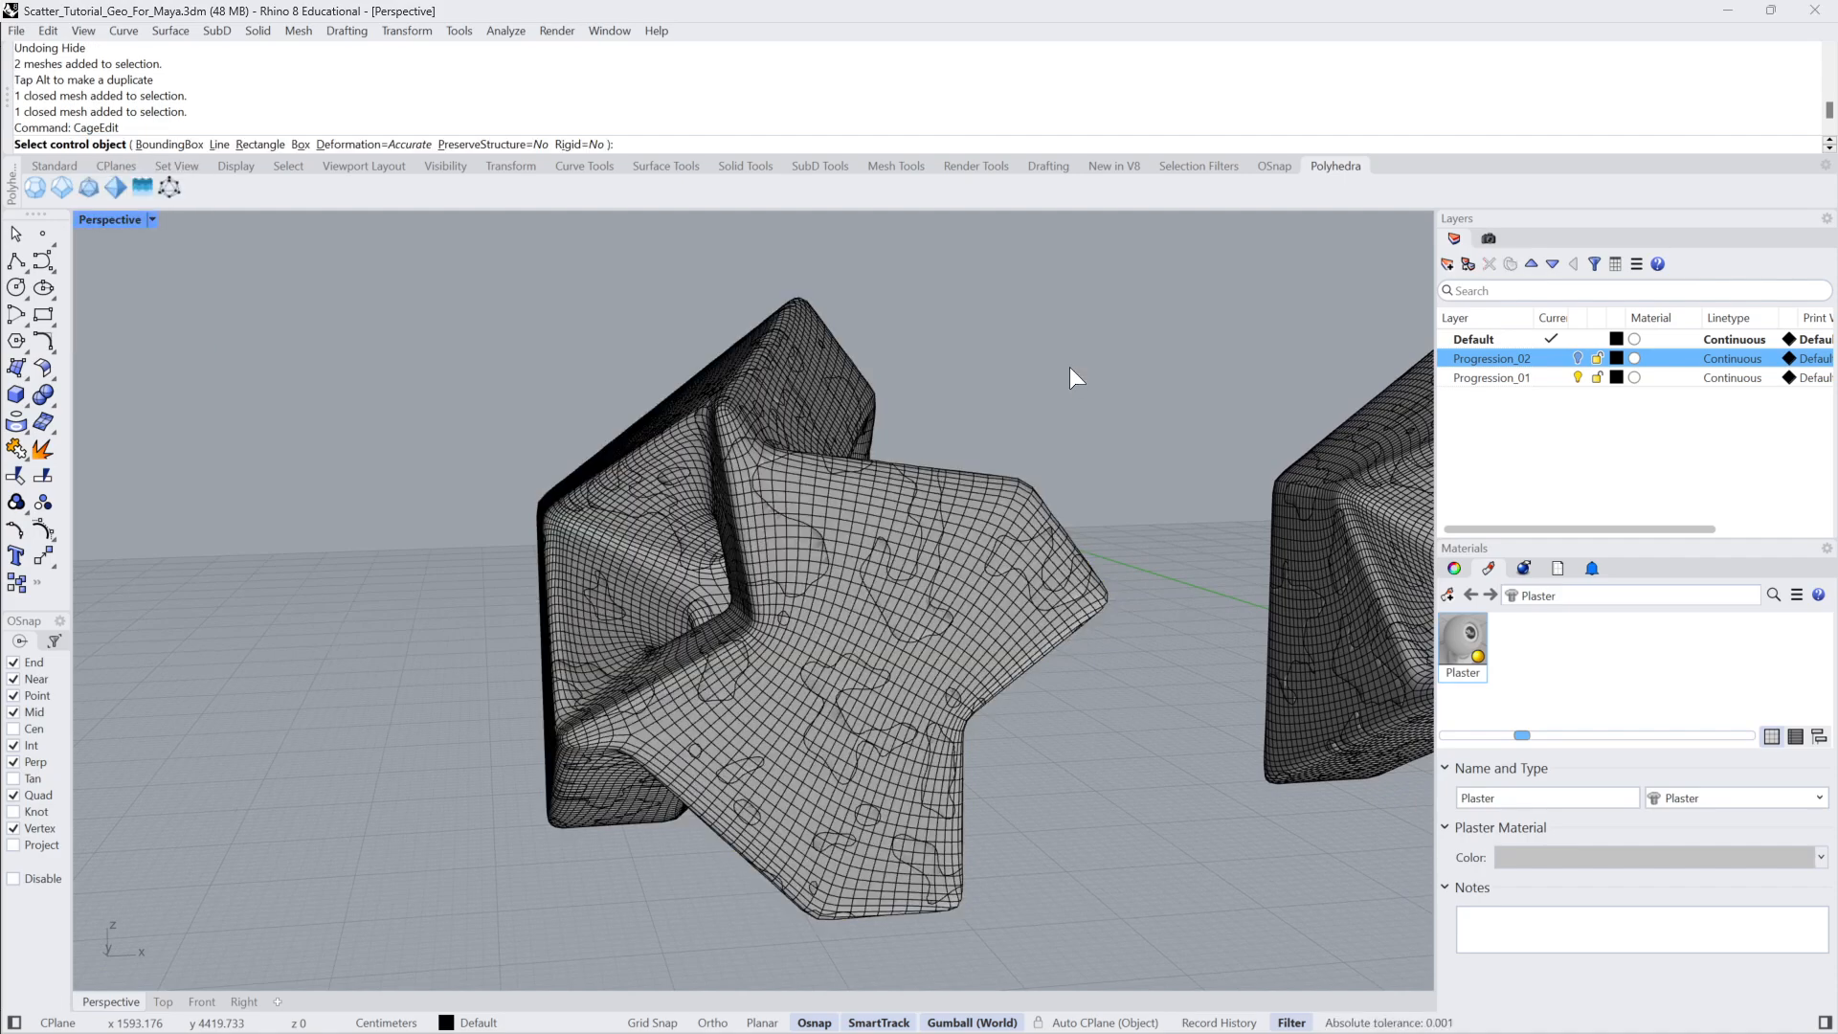
{"action": "left_click", "coordinate": [168, 144]}
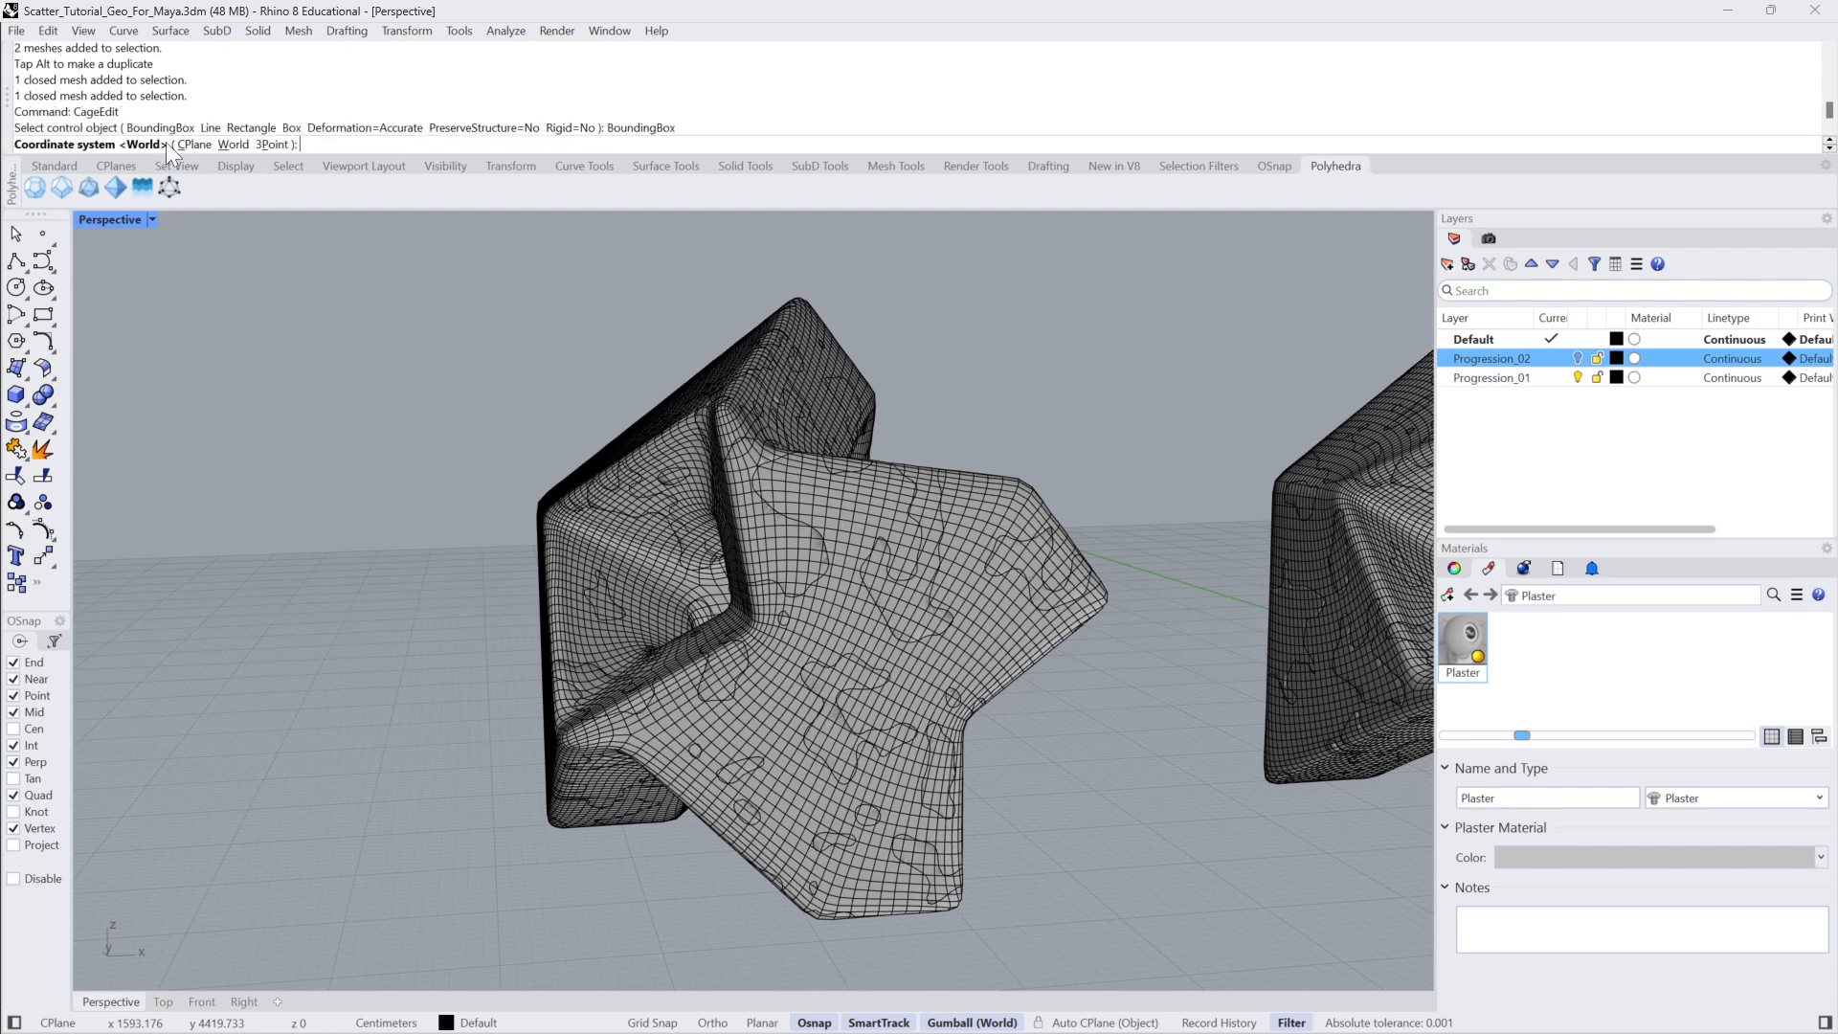
{"action": "left_click", "coordinate": [233, 144]}
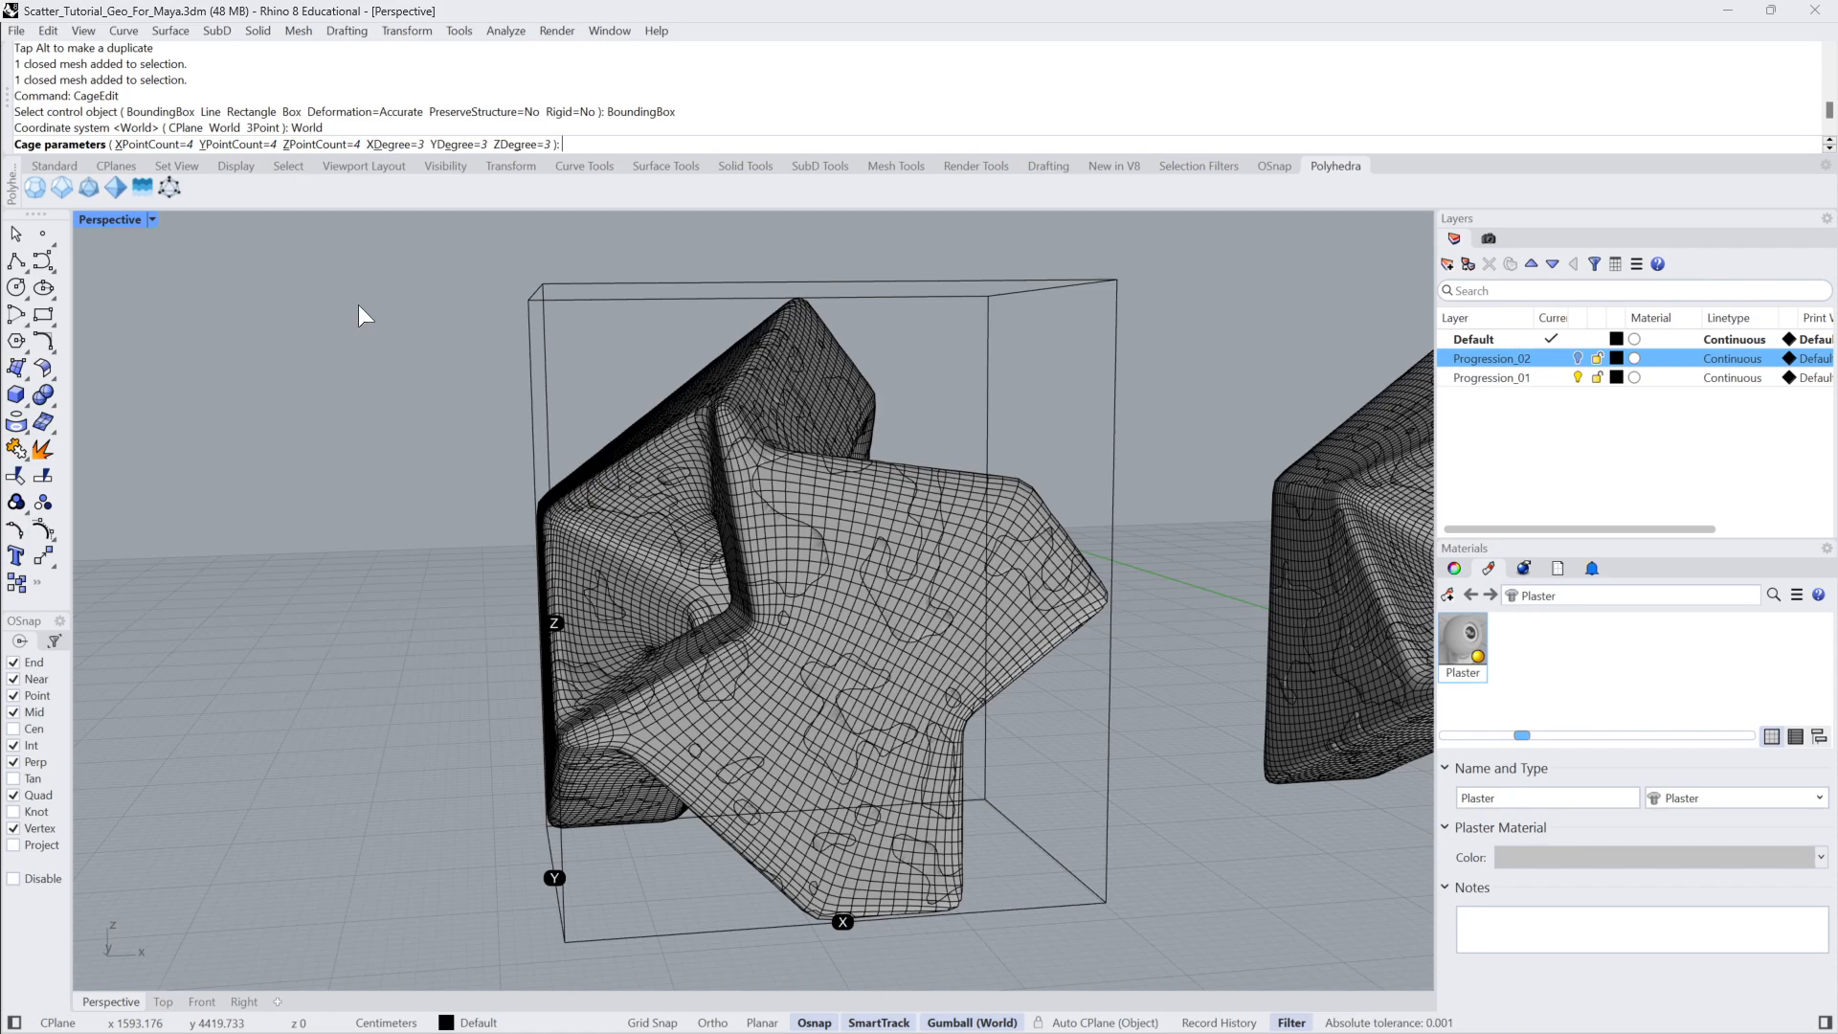
{"action": "key", "text": "Return"}
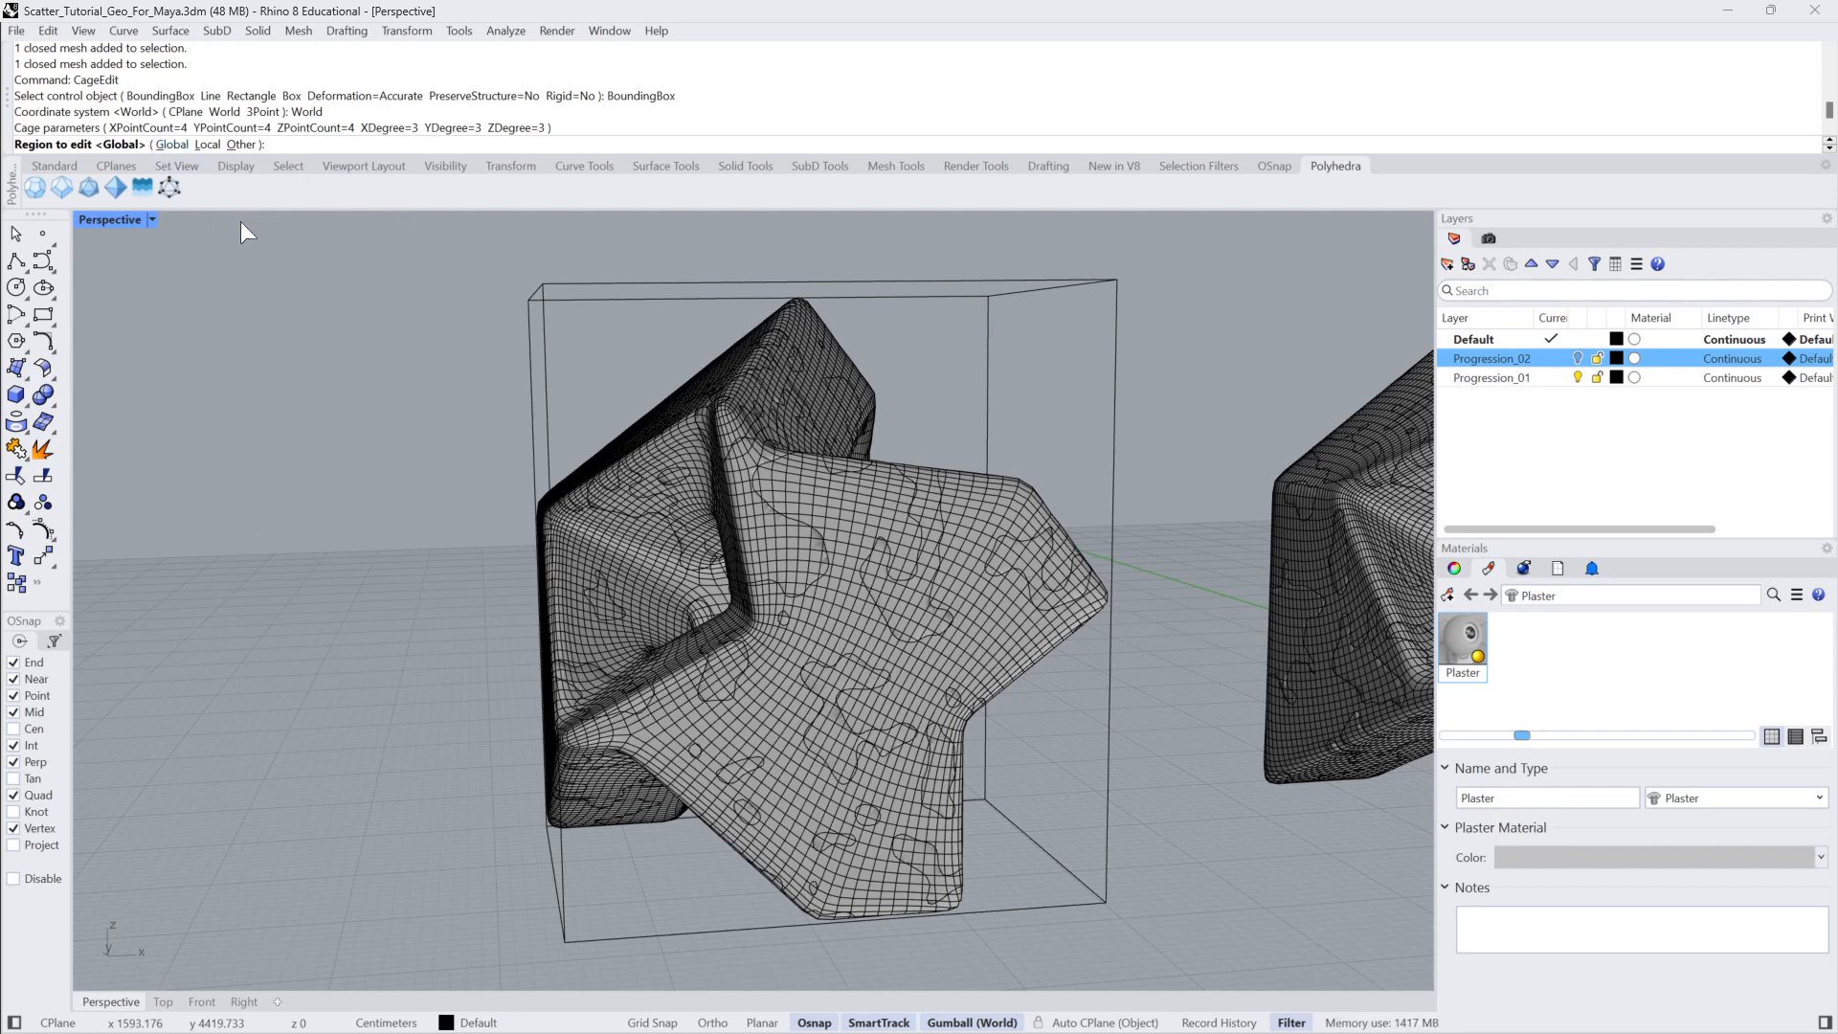
{"action": "key", "text": "Return"}
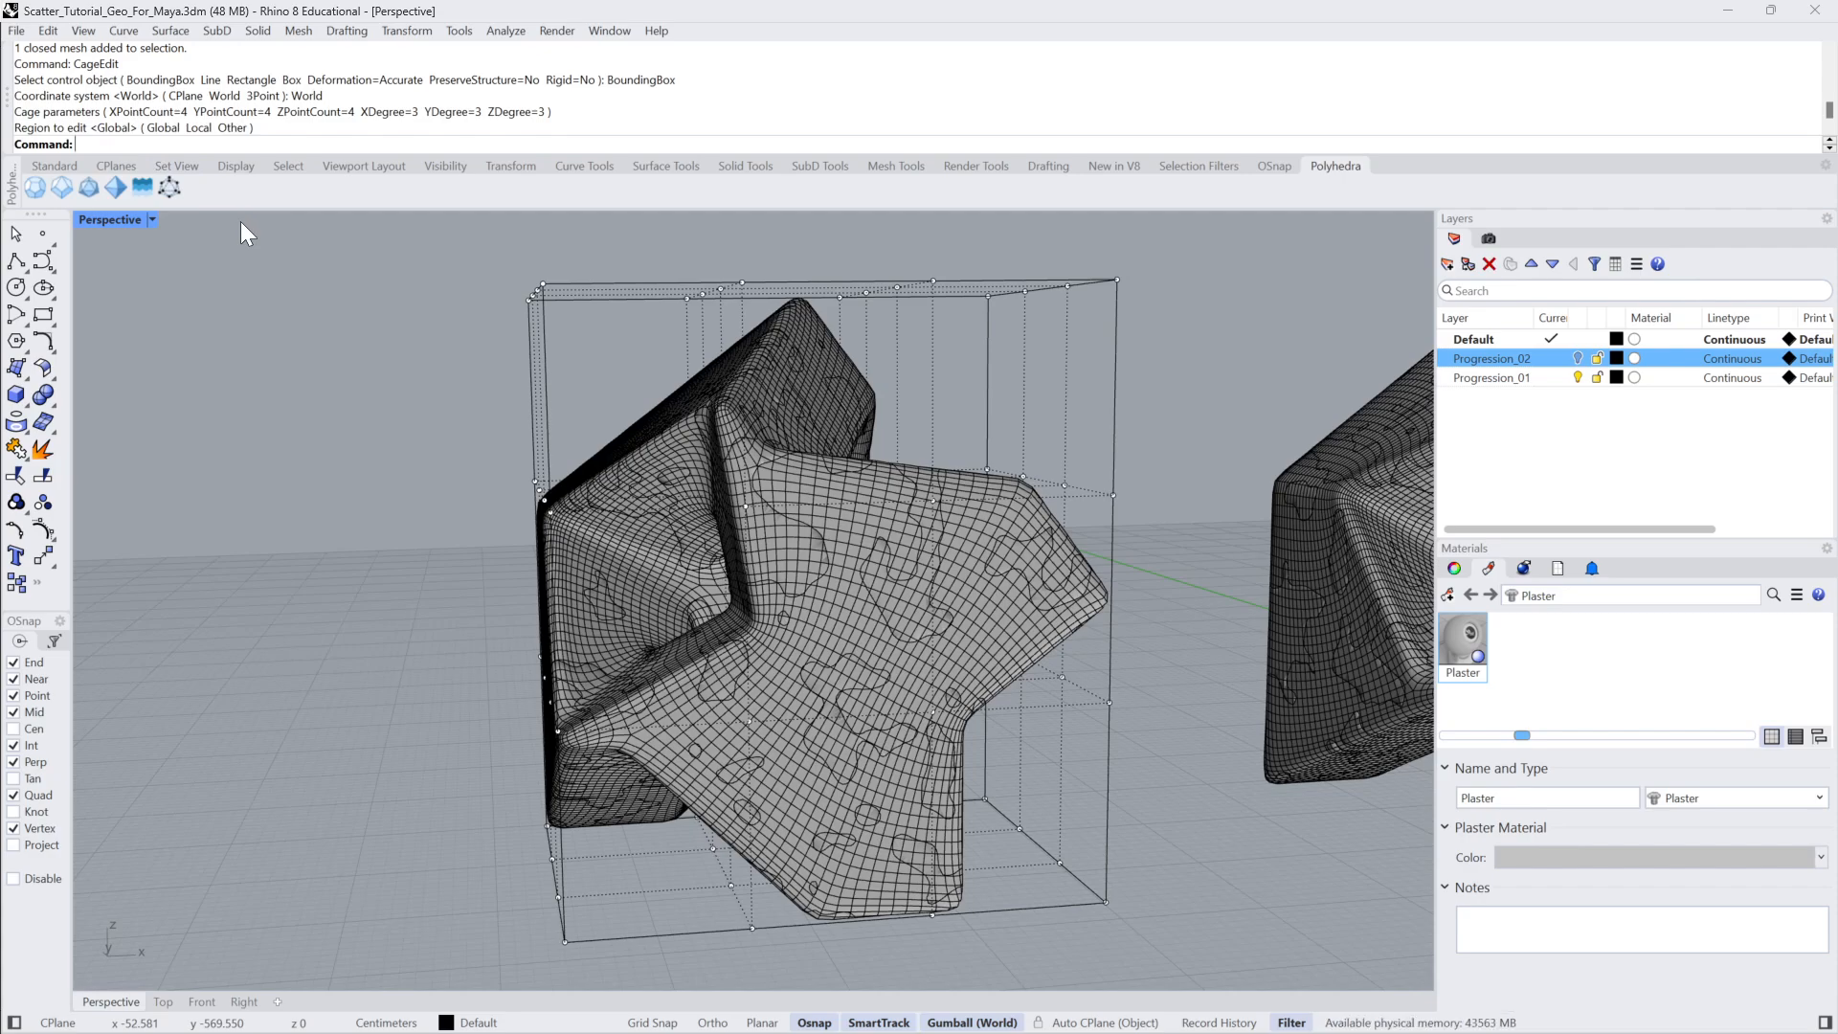
Try to move two cage points on the cage's lower front edge, and undo the move.
{"action": "right_click_drag", "start_coordinate": [1166, 404], "coordinate": [754, 358]}
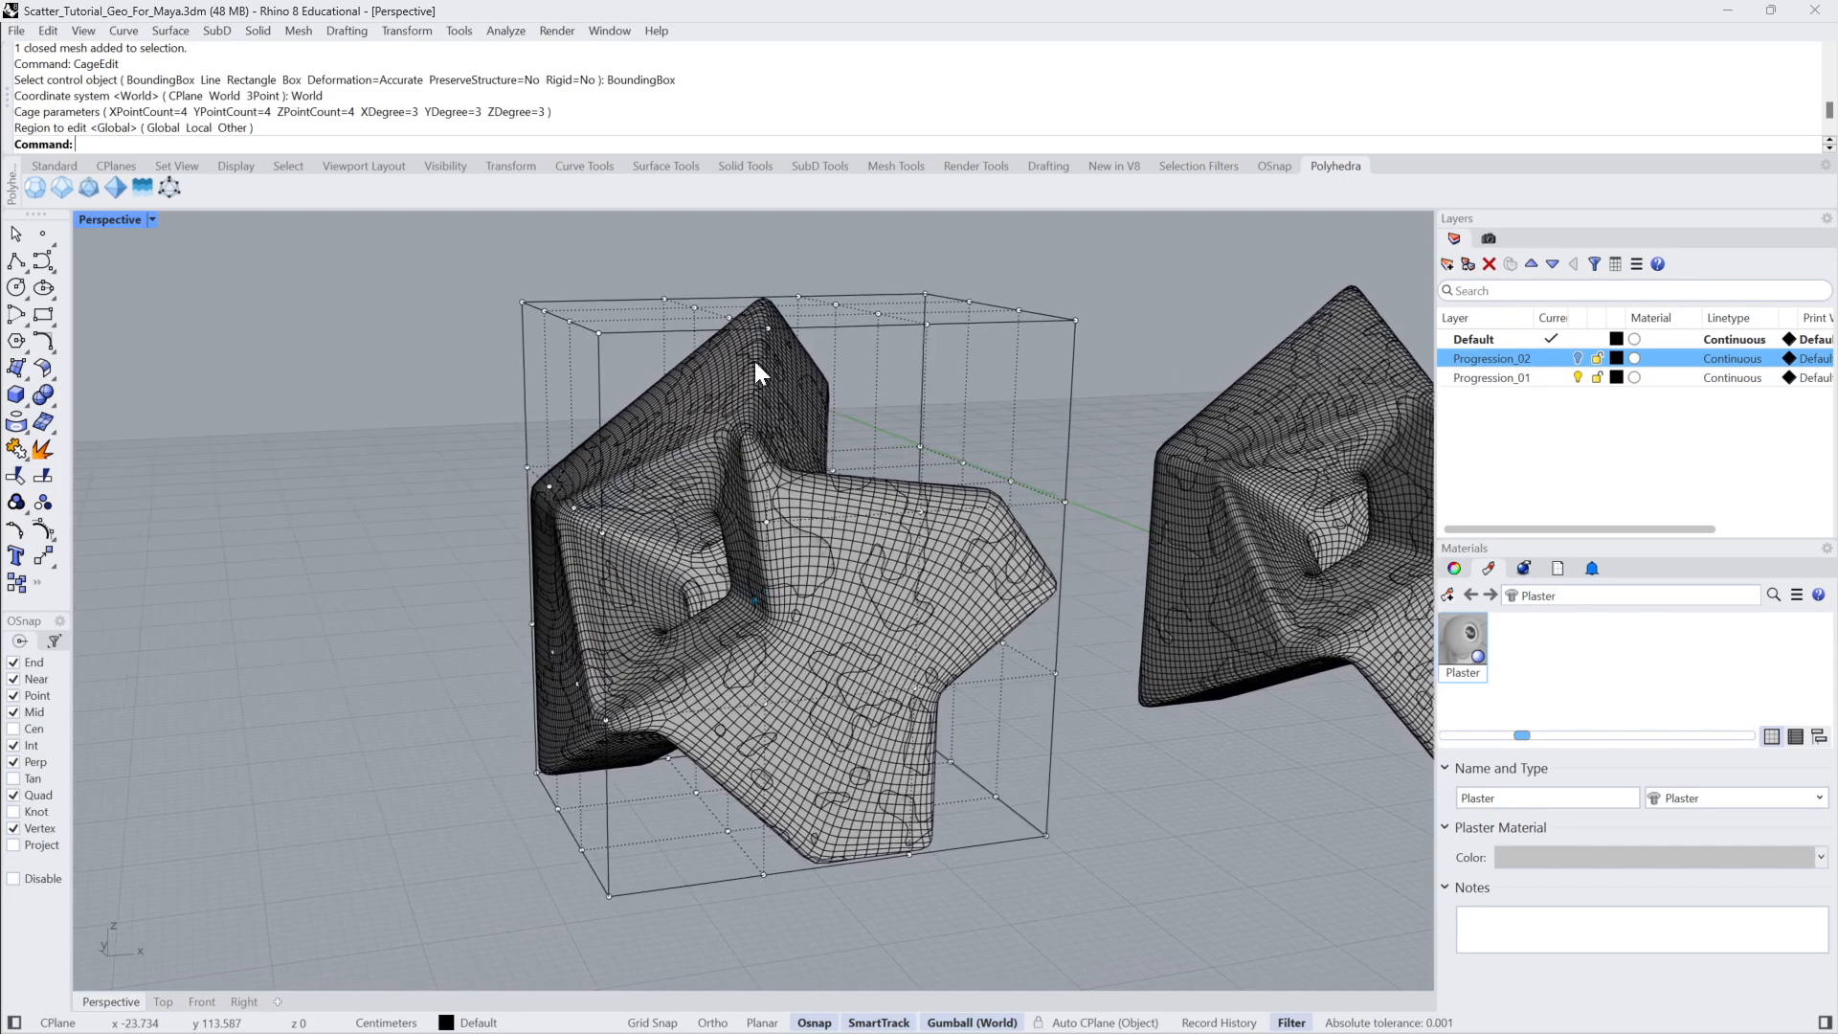
{"action": "right_click_drag", "start_coordinate": [919, 807], "coordinate": [738, 911]}
{"action": "left_click_drag", "start_coordinate": [928, 861], "coordinate": [943, 857]}
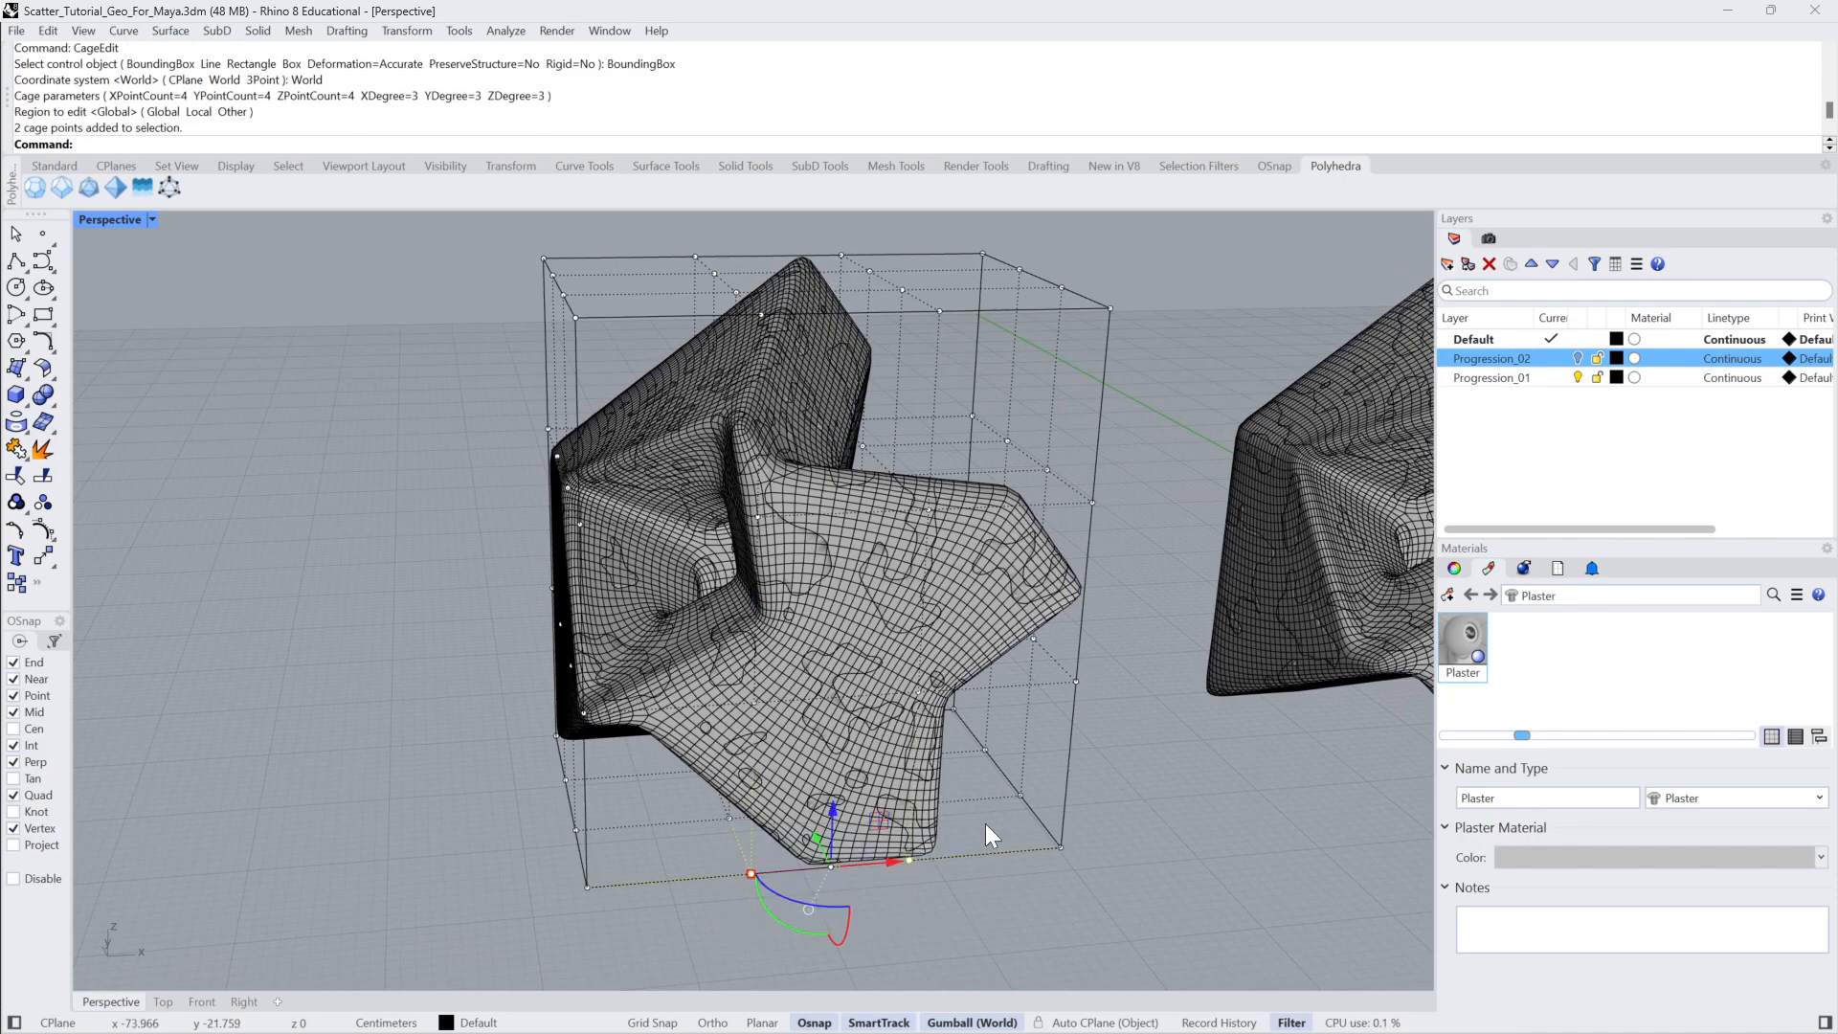
{"action": "right_click_drag", "start_coordinate": [986, 833], "coordinate": [785, 823]}
{"action": "left_click_drag", "start_coordinate": [783, 817], "coordinate": [906, 911]}
{"action": "right_click_drag", "start_coordinate": [906, 911], "coordinate": [1059, 790]}
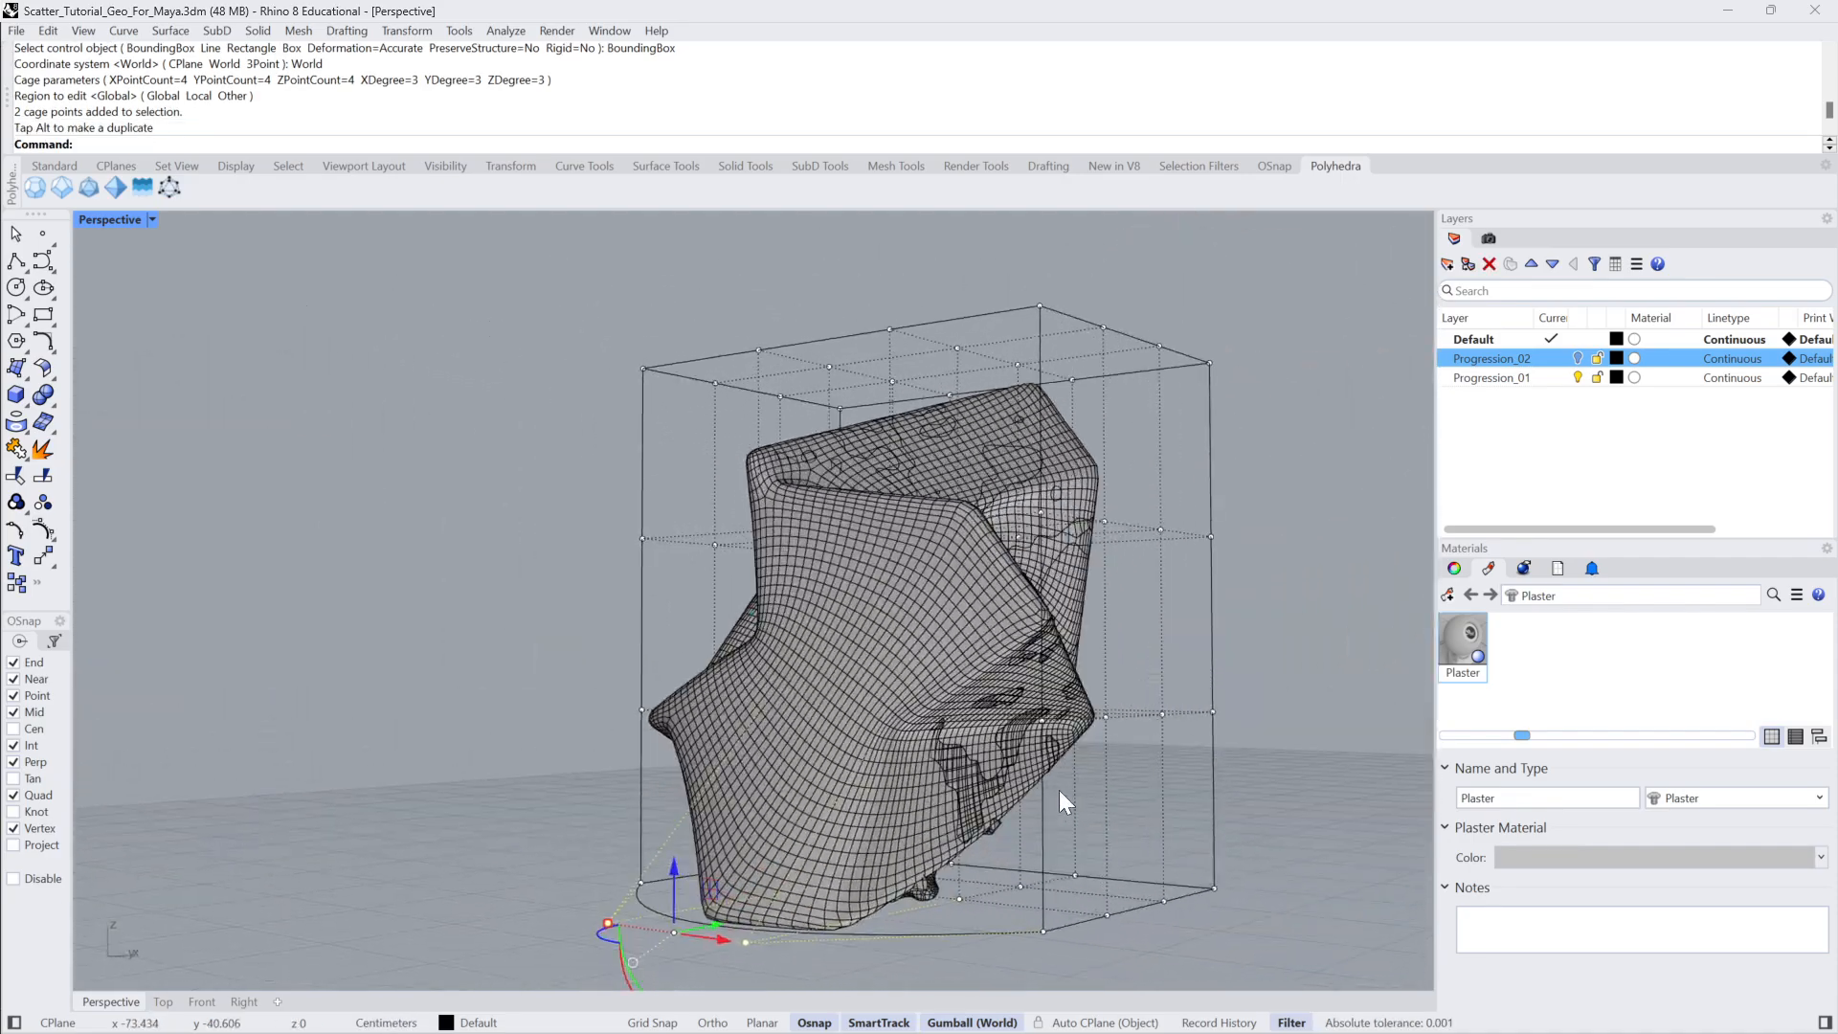
{"action": "key", "text": "ctrl+z"}
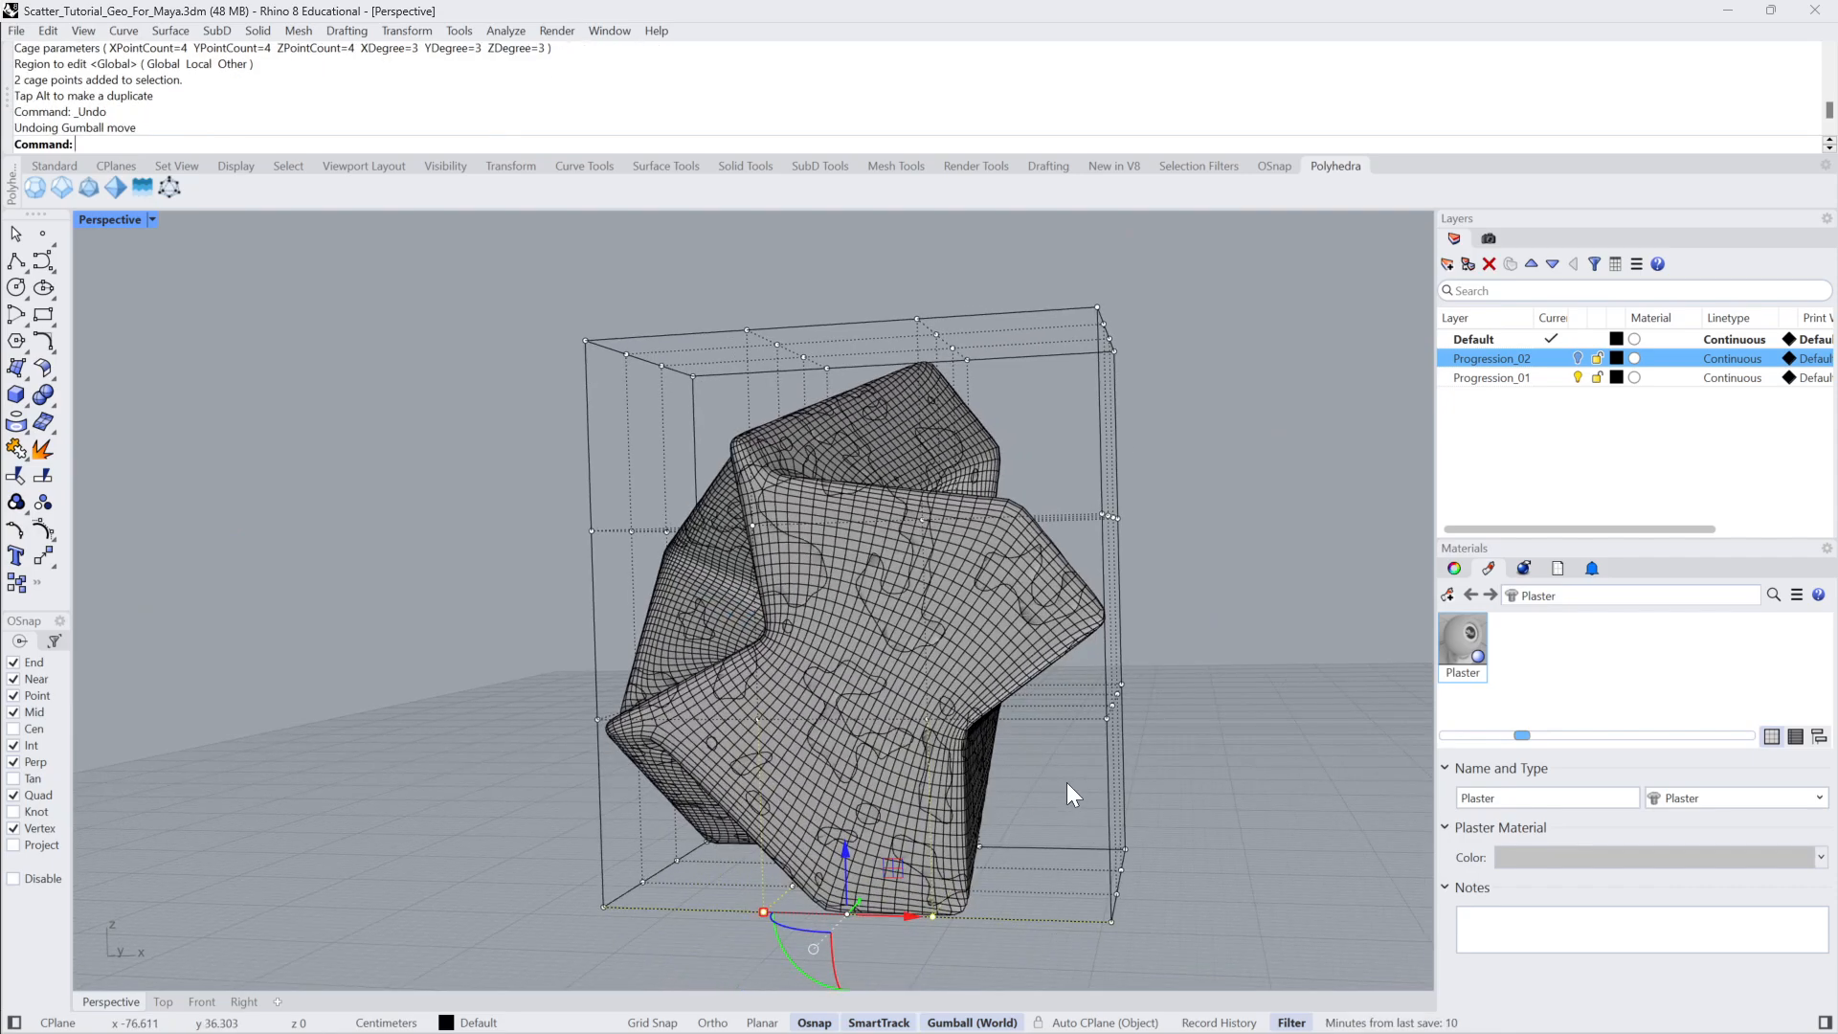
Scale the two lower layers of cage points uniformly inward in two passes so the intact mesh shrinks behind the carved mesh.
{"action": "right_click_drag", "start_coordinate": [1066, 783], "coordinate": [536, 876]}
{"action": "left_click_drag", "start_coordinate": [537, 878], "coordinate": [1181, 762]}
{"action": "scroll", "coordinate": [1005, 762], "scroll_direction": "up", "scroll_amount": 5}
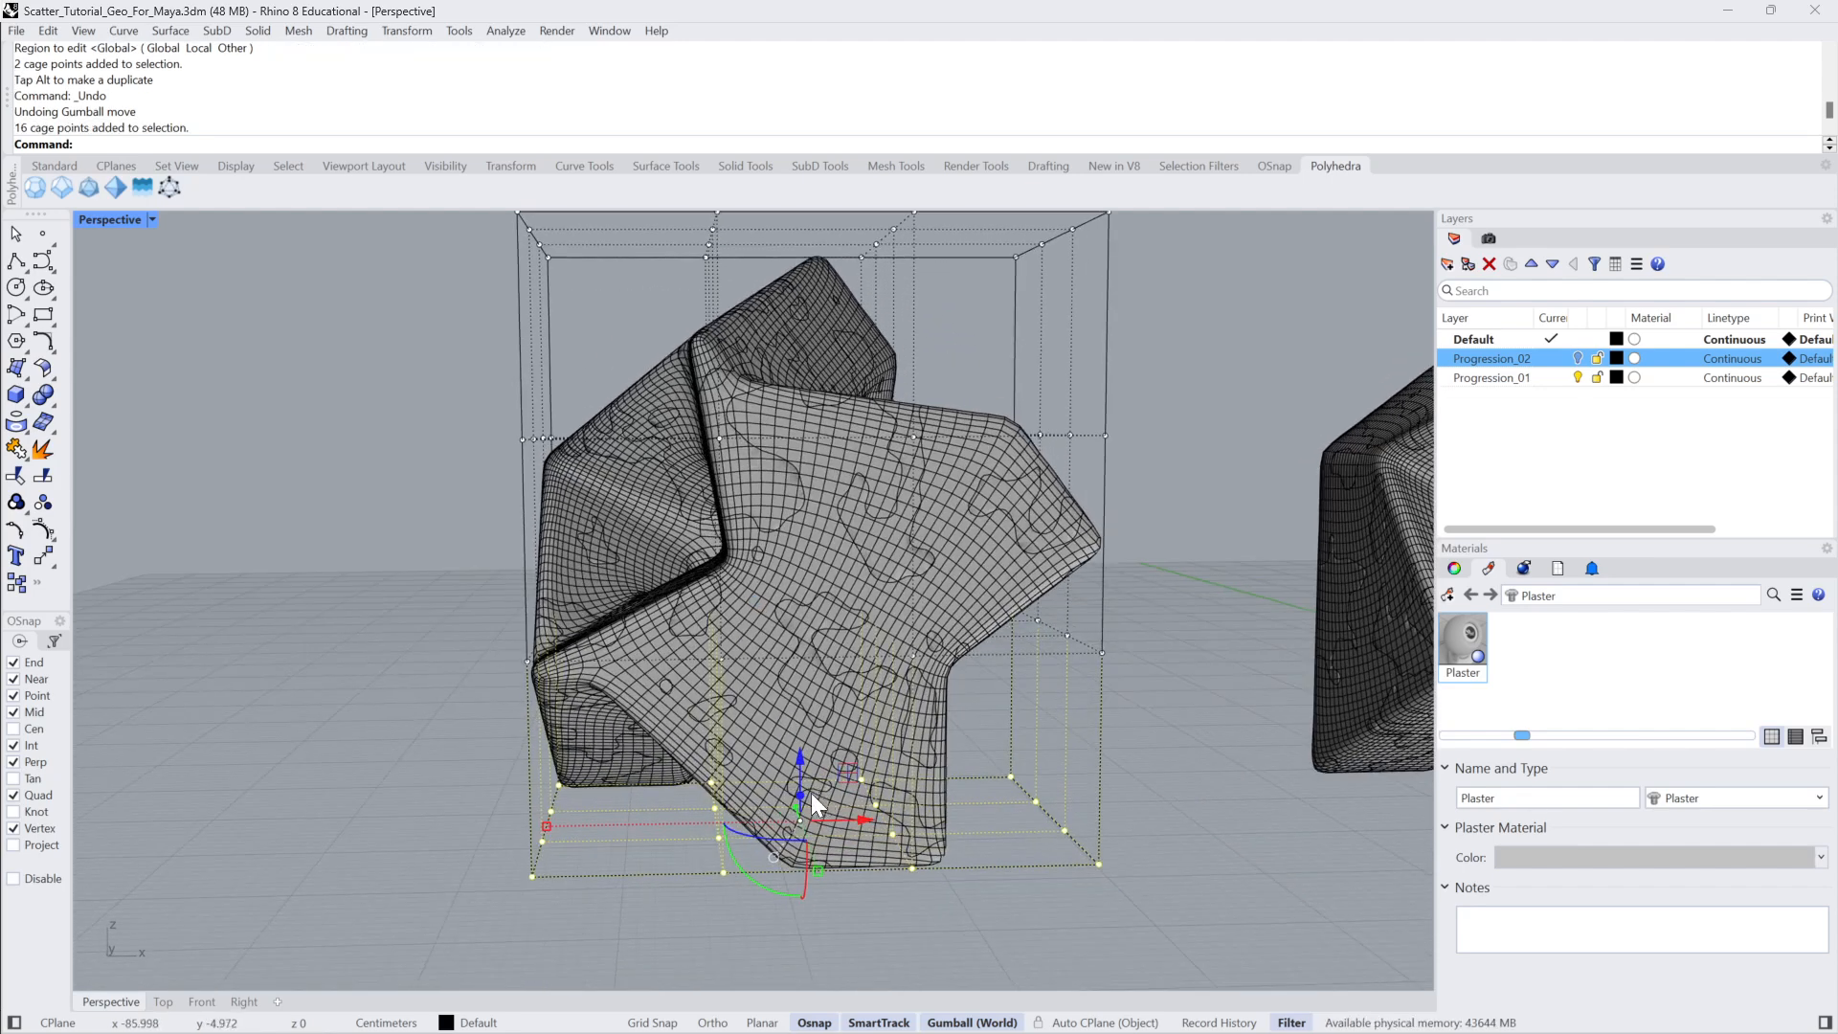
{"action": "right_click_drag", "start_coordinate": [980, 797], "coordinate": [504, 905]}
{"action": "left_click_drag", "start_coordinate": [496, 905], "coordinate": [1196, 601]}
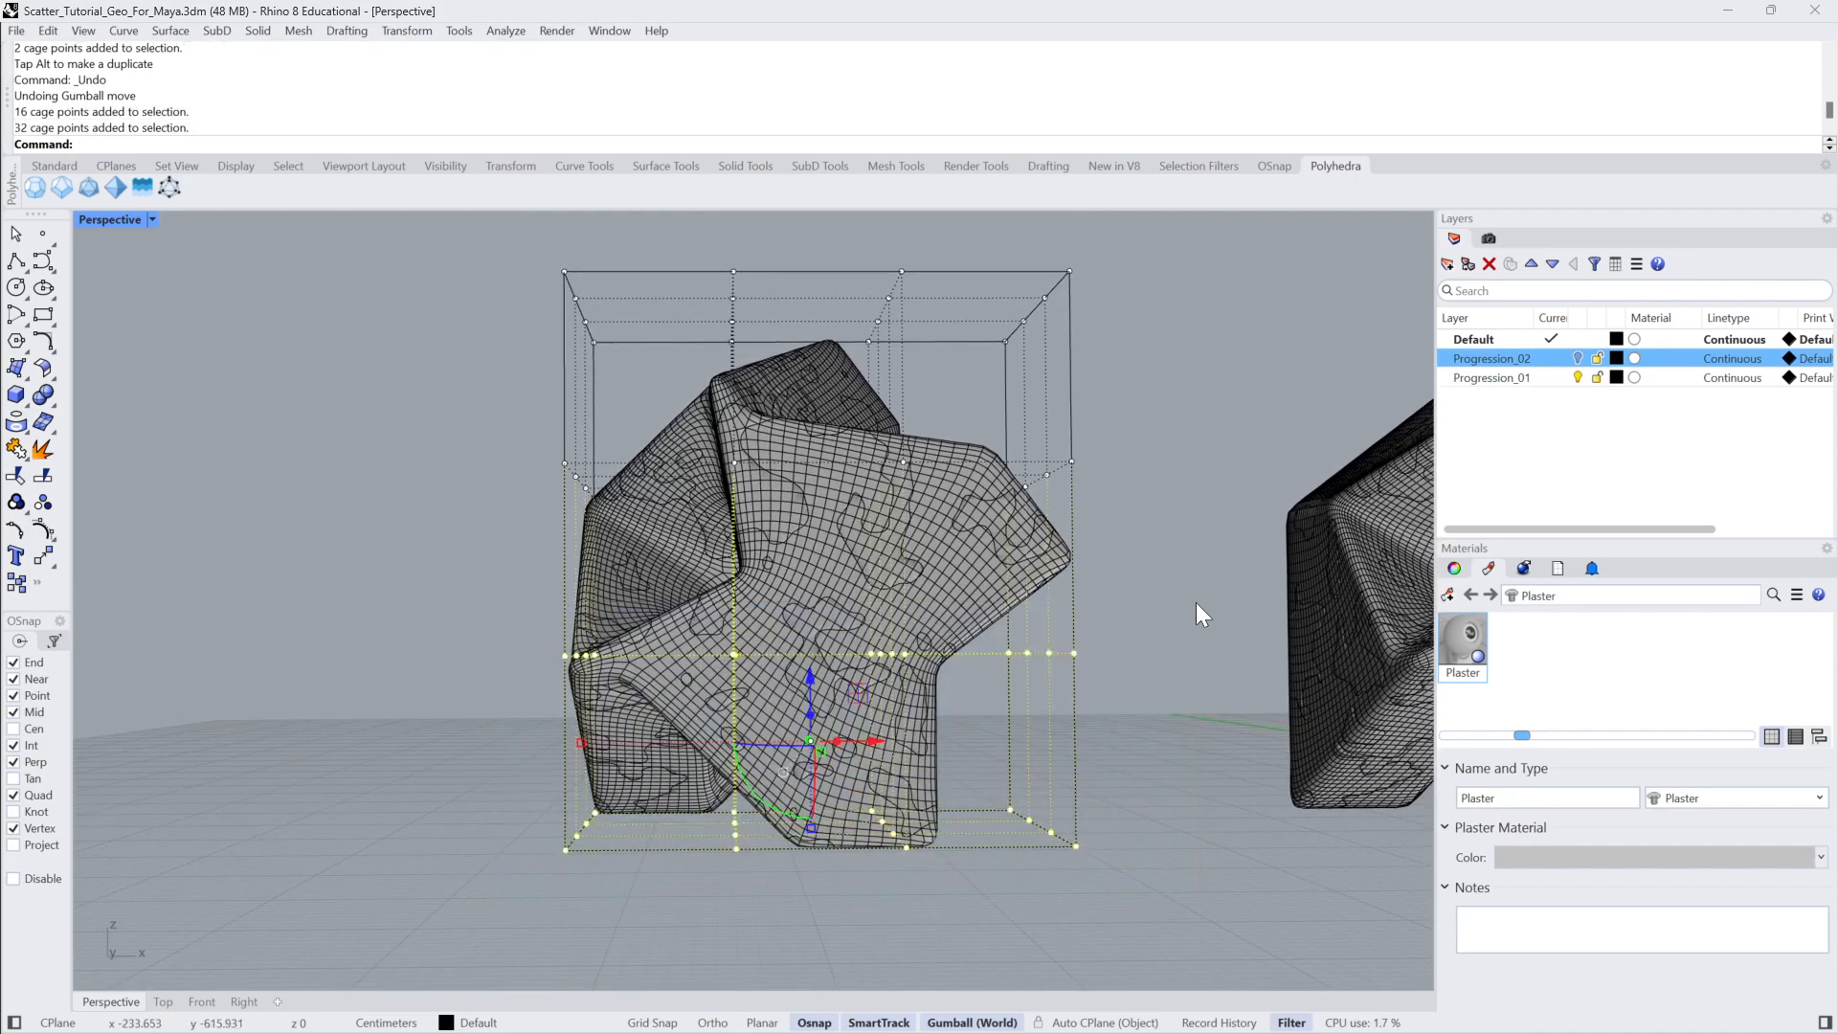
{"action": "right_click_drag", "start_coordinate": [1030, 658], "coordinate": [785, 762]}
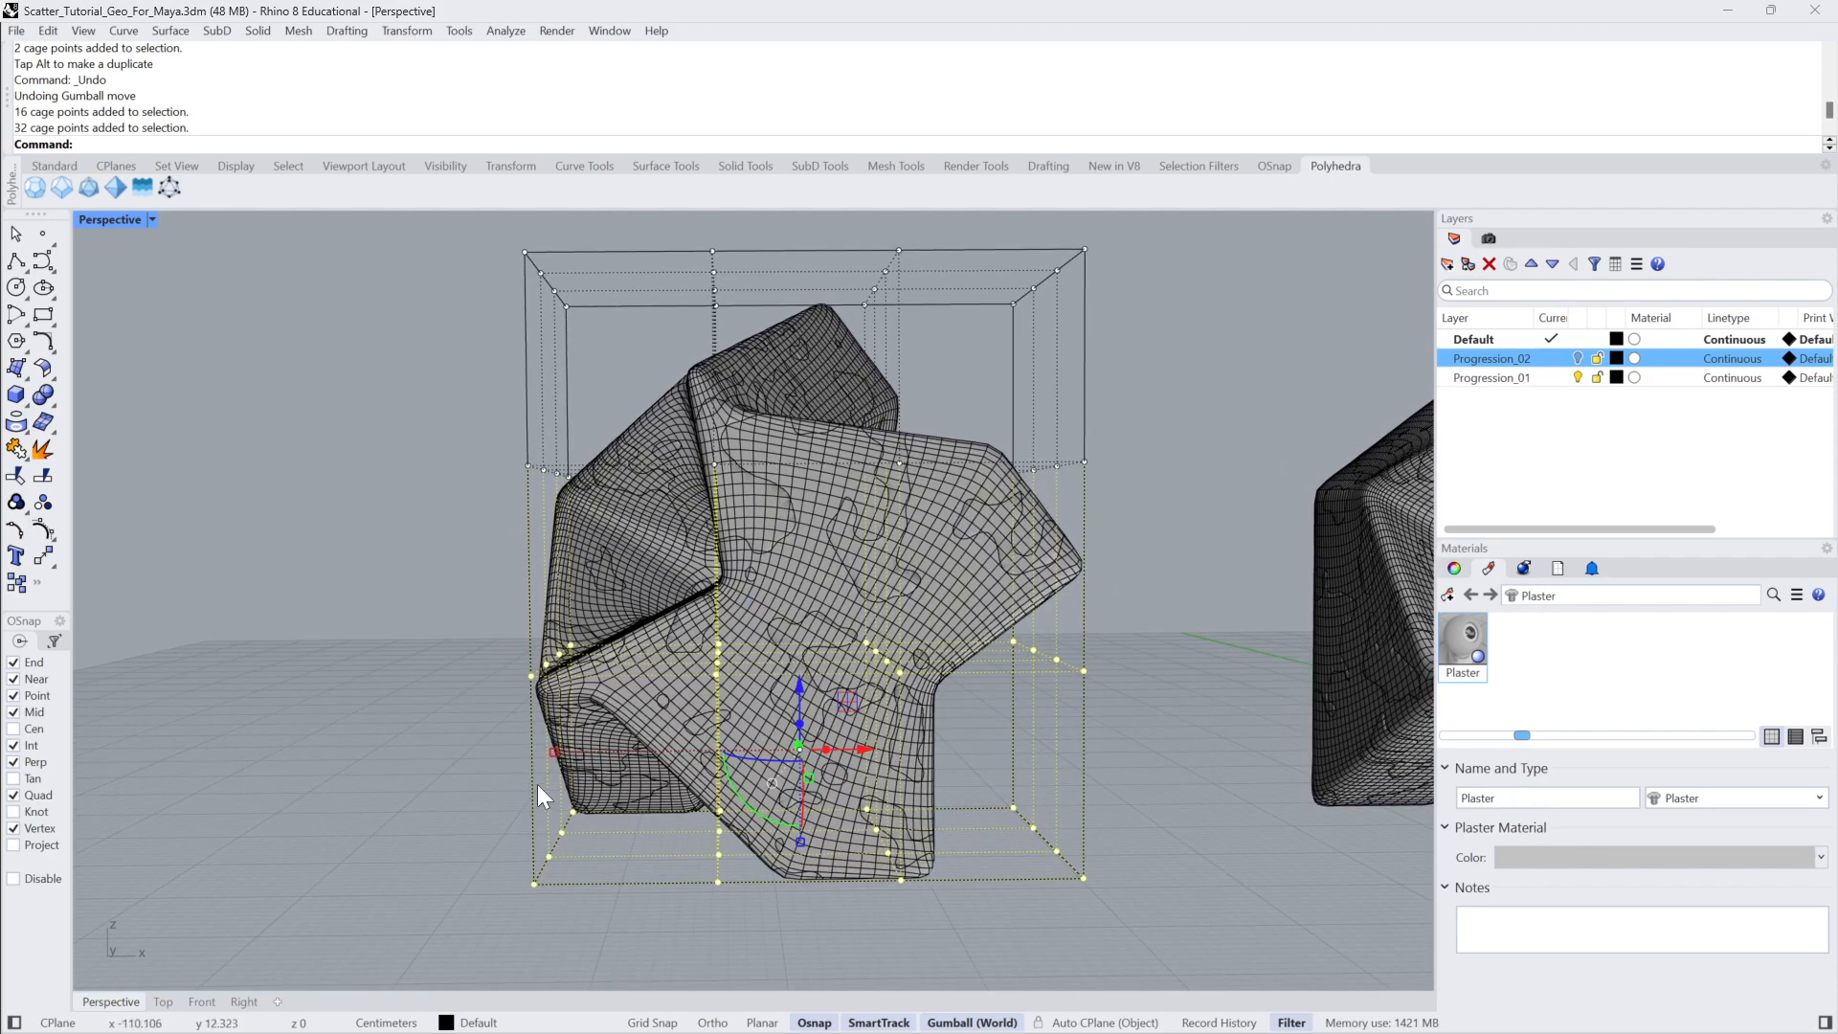
{"action": "left_click_drag", "start_coordinate": [559, 753], "coordinate": [590, 752]}
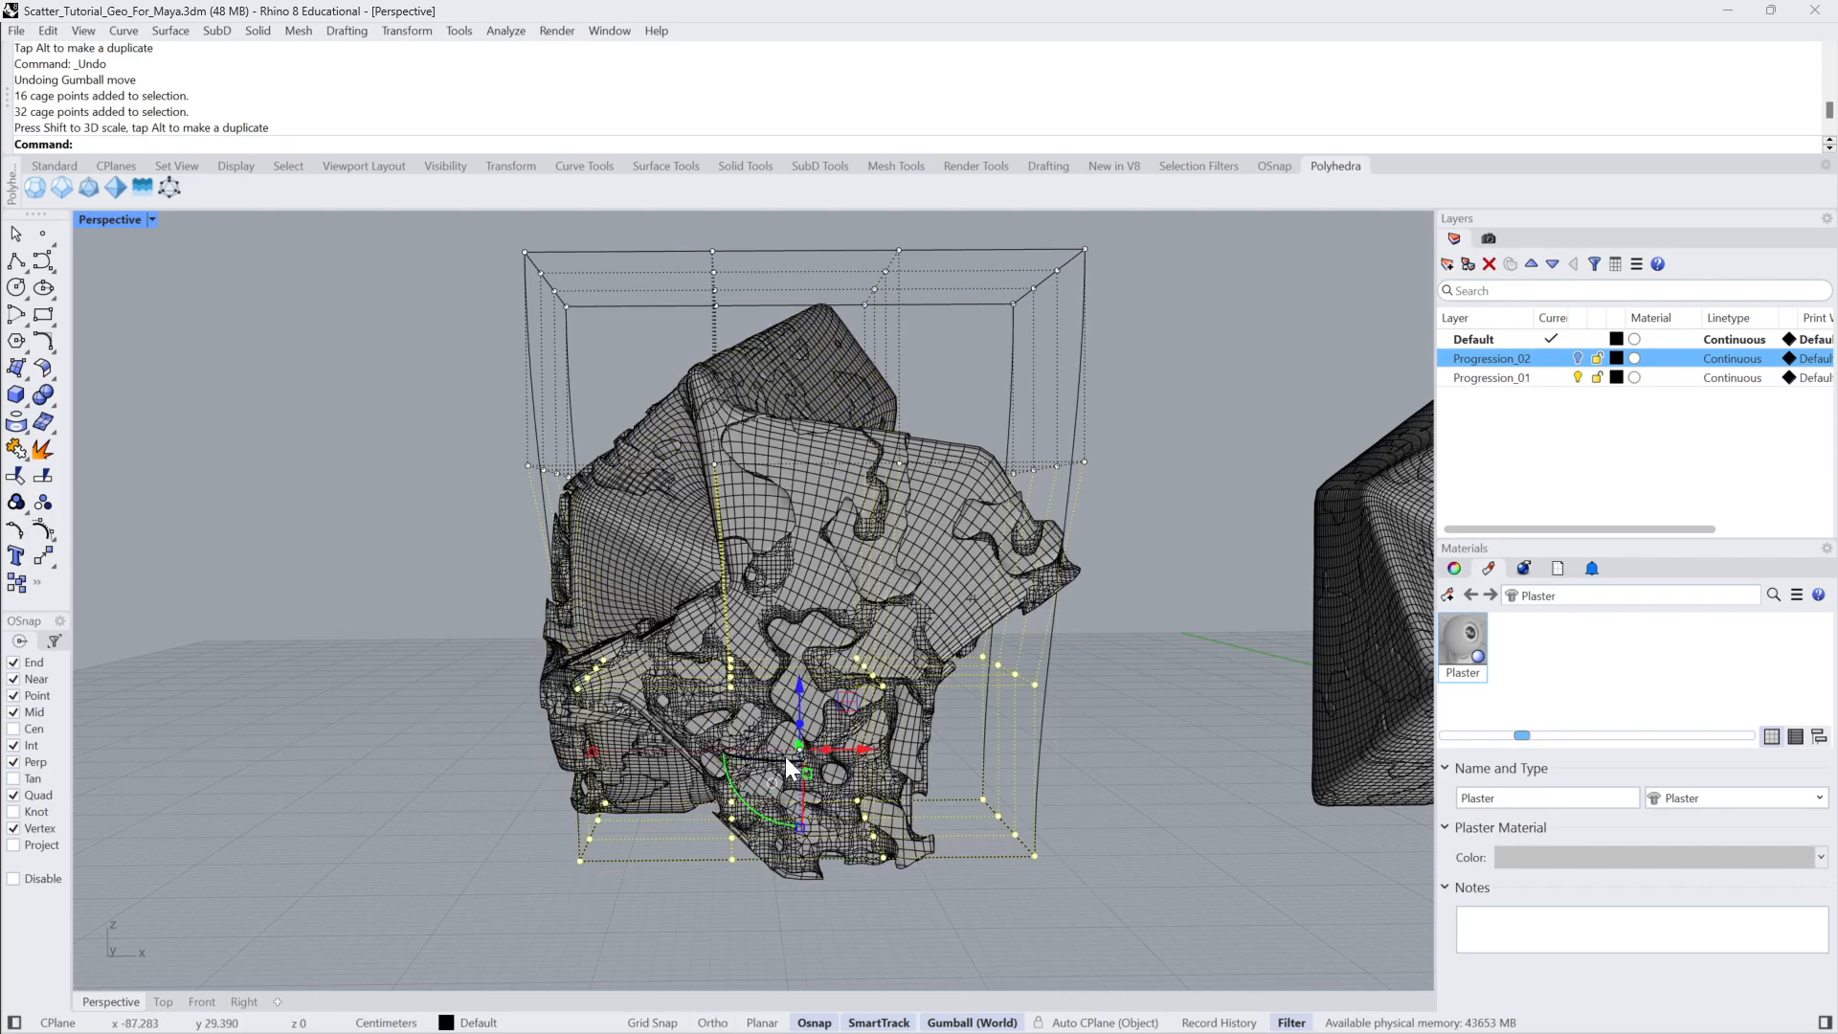
{"action": "right_click_drag", "start_coordinate": [785, 756], "coordinate": [588, 768]}
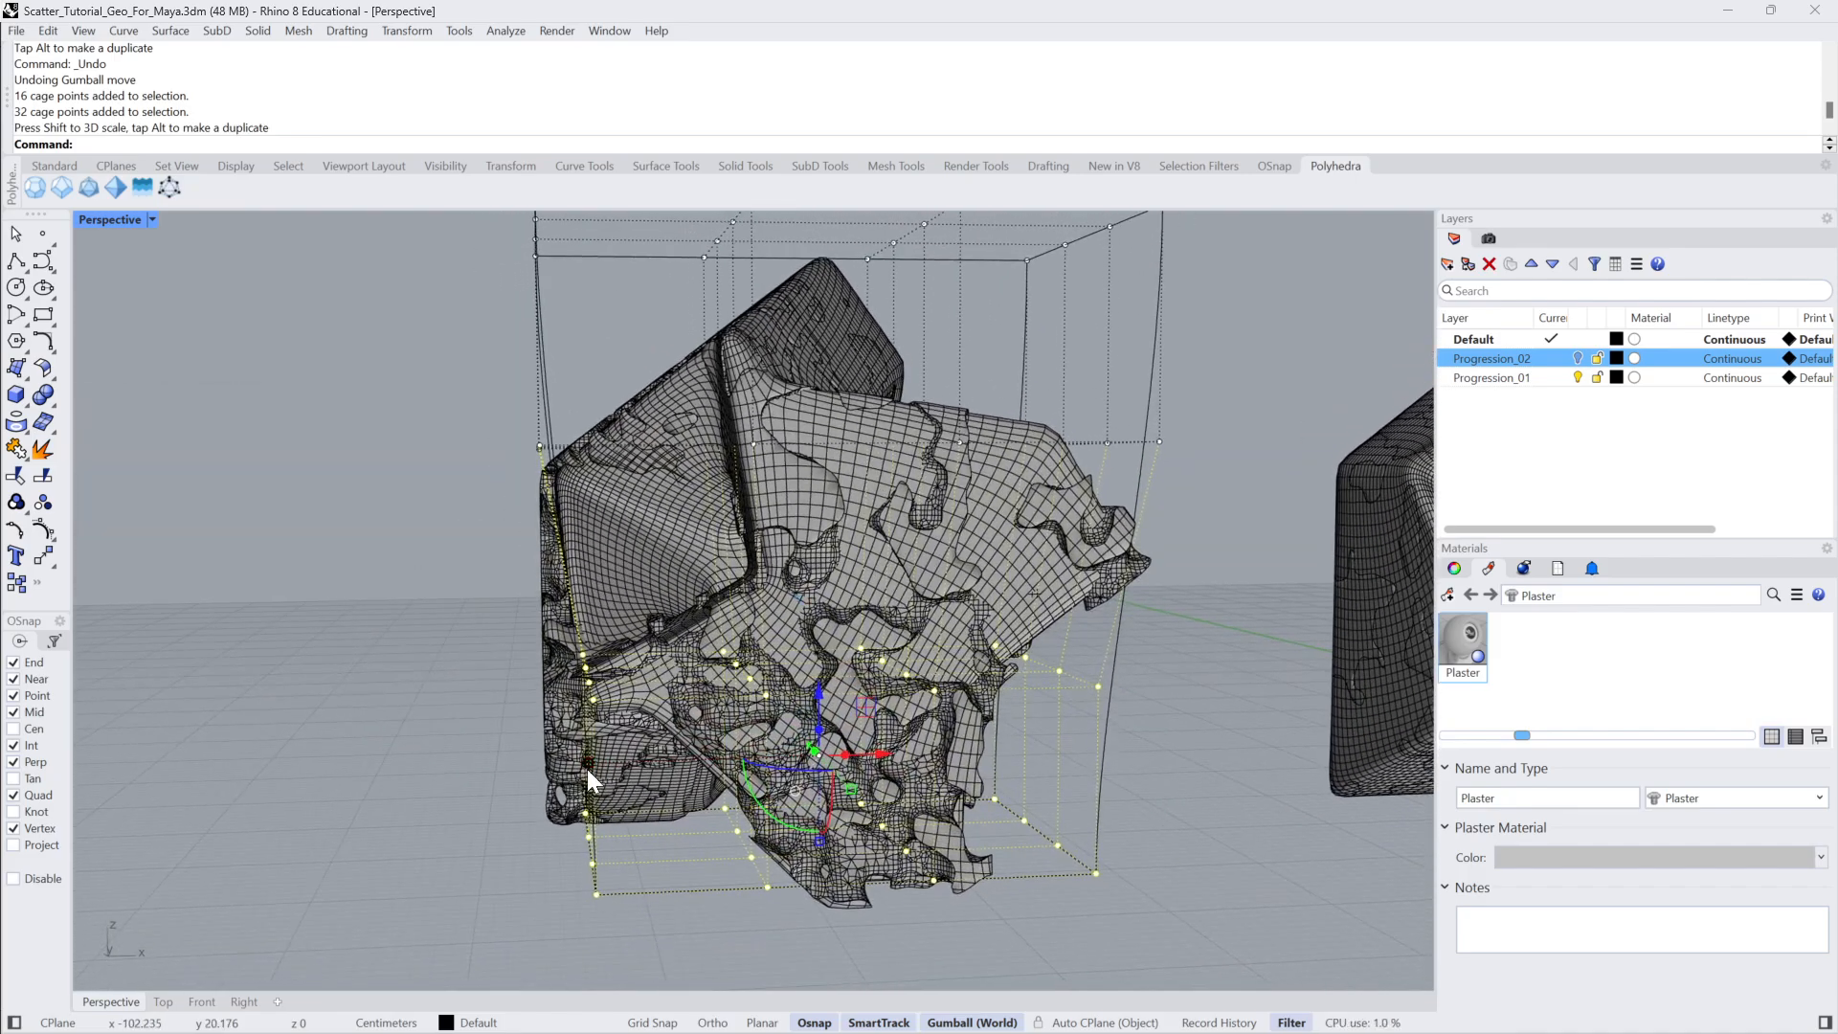
{"action": "left_click_drag", "start_coordinate": [589, 762], "coordinate": [603, 762]}
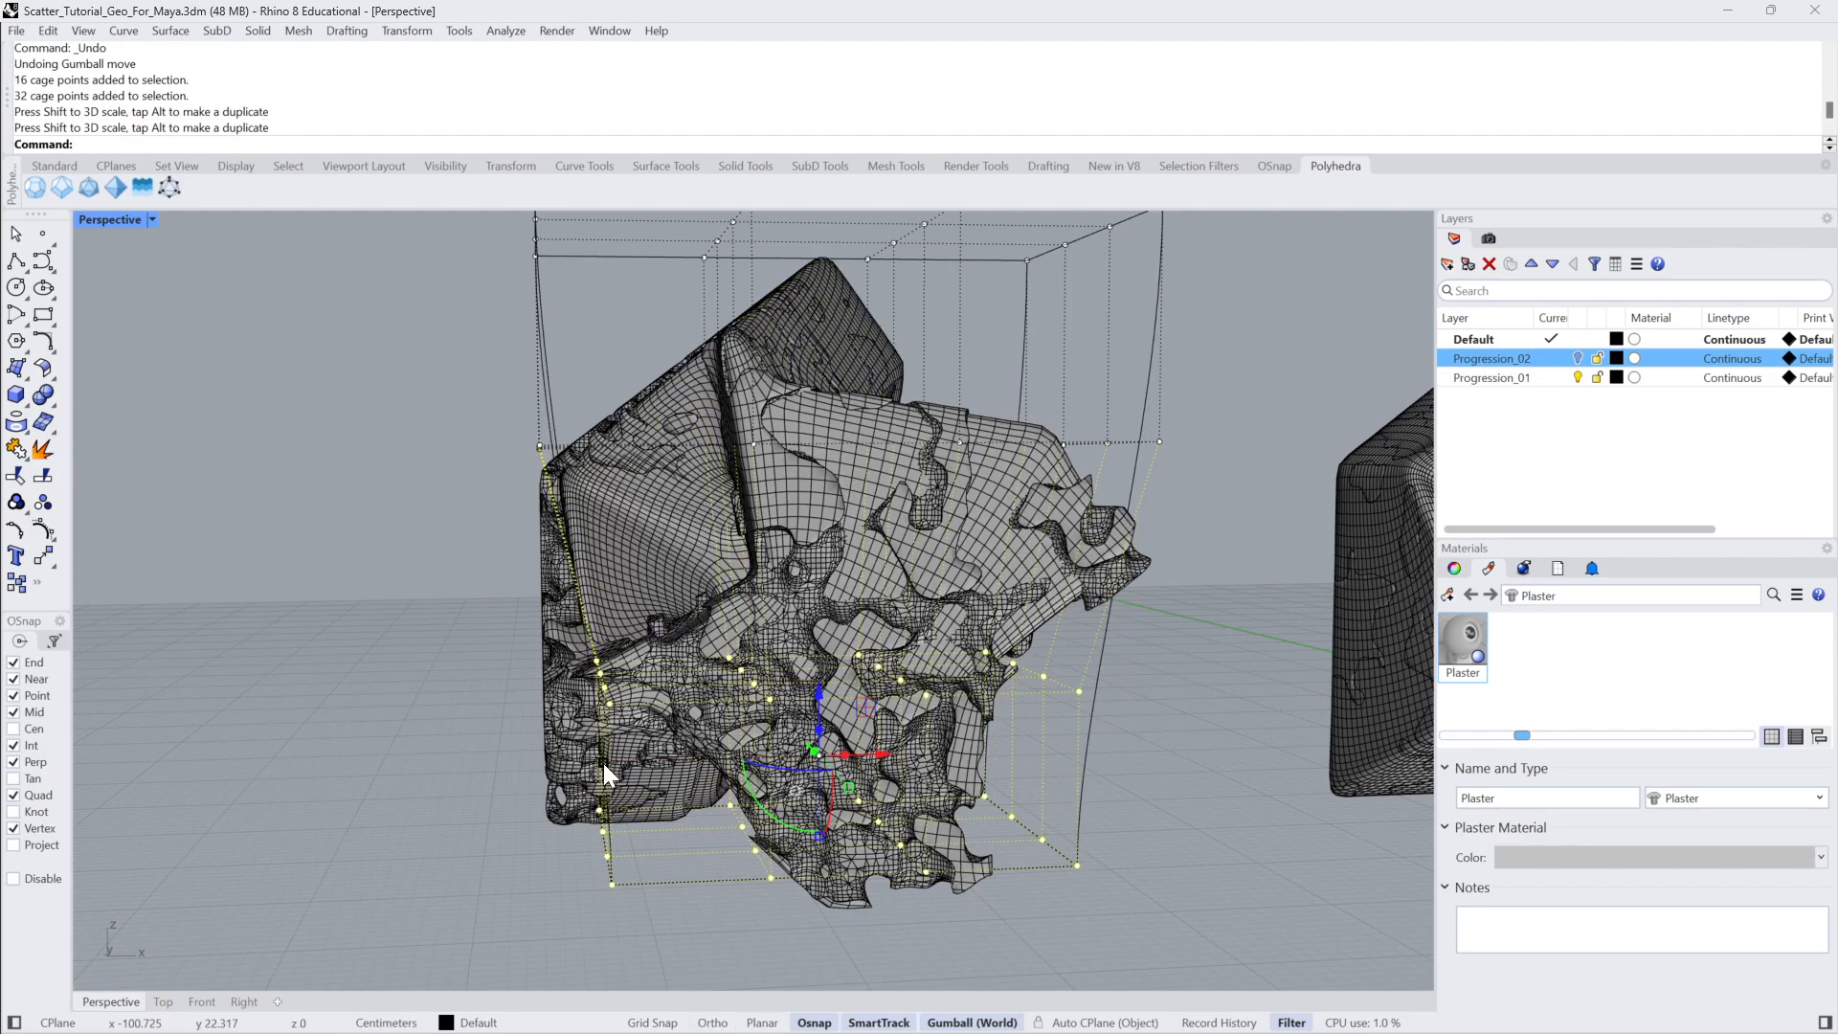
Hide the two original meshes standing beside the caged copies.
{"action": "right_click_drag", "start_coordinate": [705, 731], "coordinate": [988, 421]}
{"action": "left_click", "coordinate": [1096, 616]}
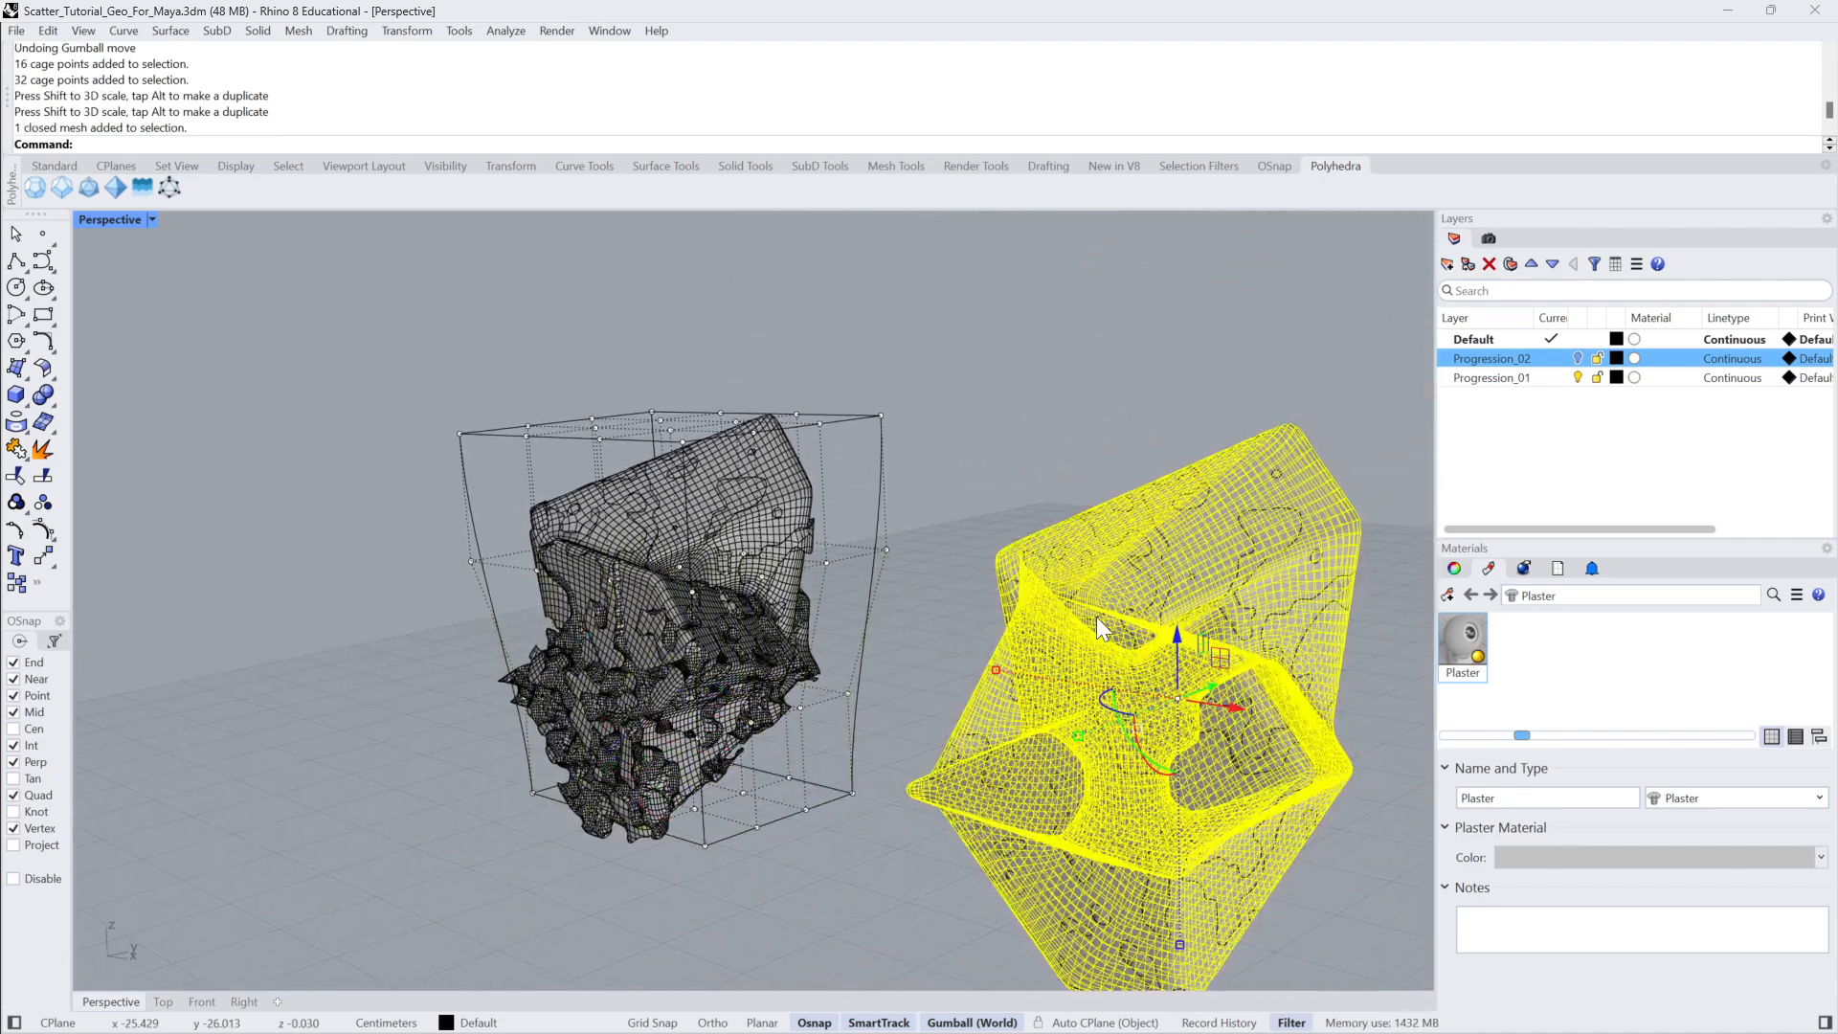
{"action": "key", "text": "ctrl+h"}
{"action": "left_click", "coordinate": [1106, 507]}
{"action": "key", "text": "ctrl+h"}
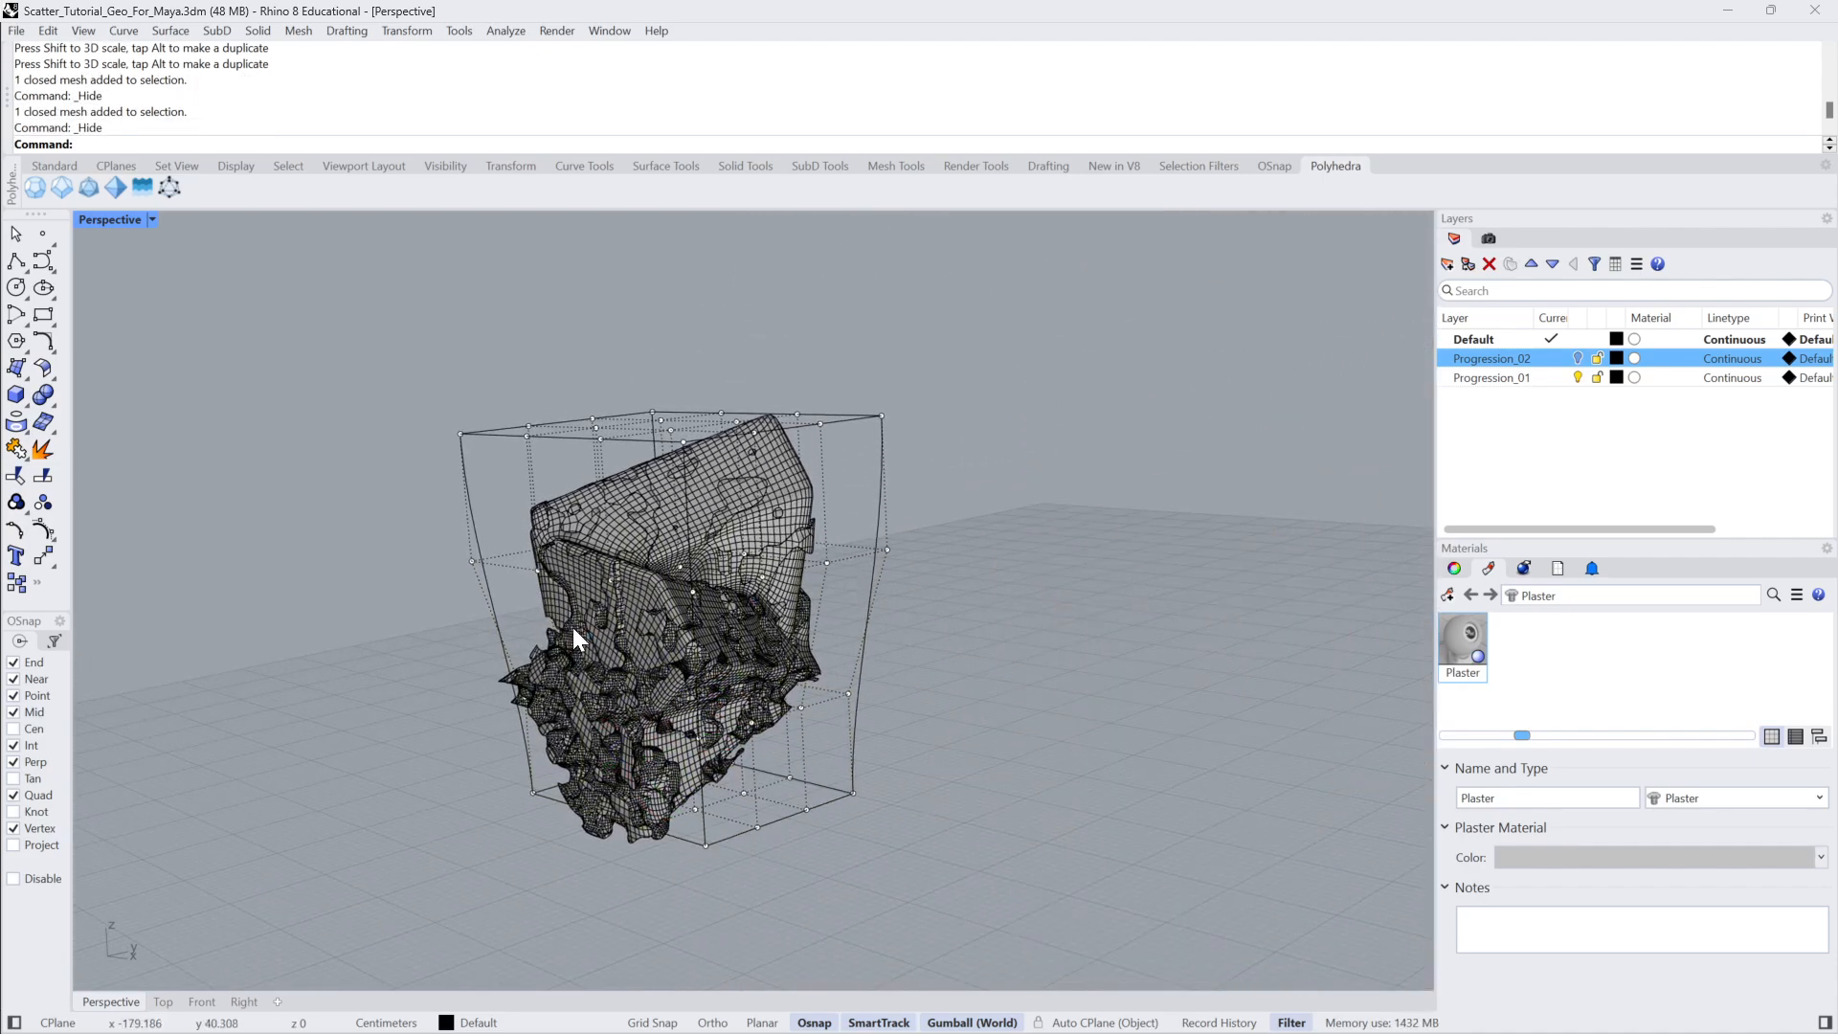
Pull the four upper-middle cage points on the front side outward along the Y axis.
{"action": "right_click_drag", "start_coordinate": [572, 628], "coordinate": [563, 646]}
{"action": "scroll", "coordinate": [560, 647], "scroll_direction": "up", "scroll_amount": 2}
{"action": "left_click_drag", "start_coordinate": [555, 649], "coordinate": [697, 512]}
{"action": "right_click_drag", "start_coordinate": [697, 513], "coordinate": [684, 572]}
{"action": "left_click_drag", "start_coordinate": [705, 570], "coordinate": [668, 569]}
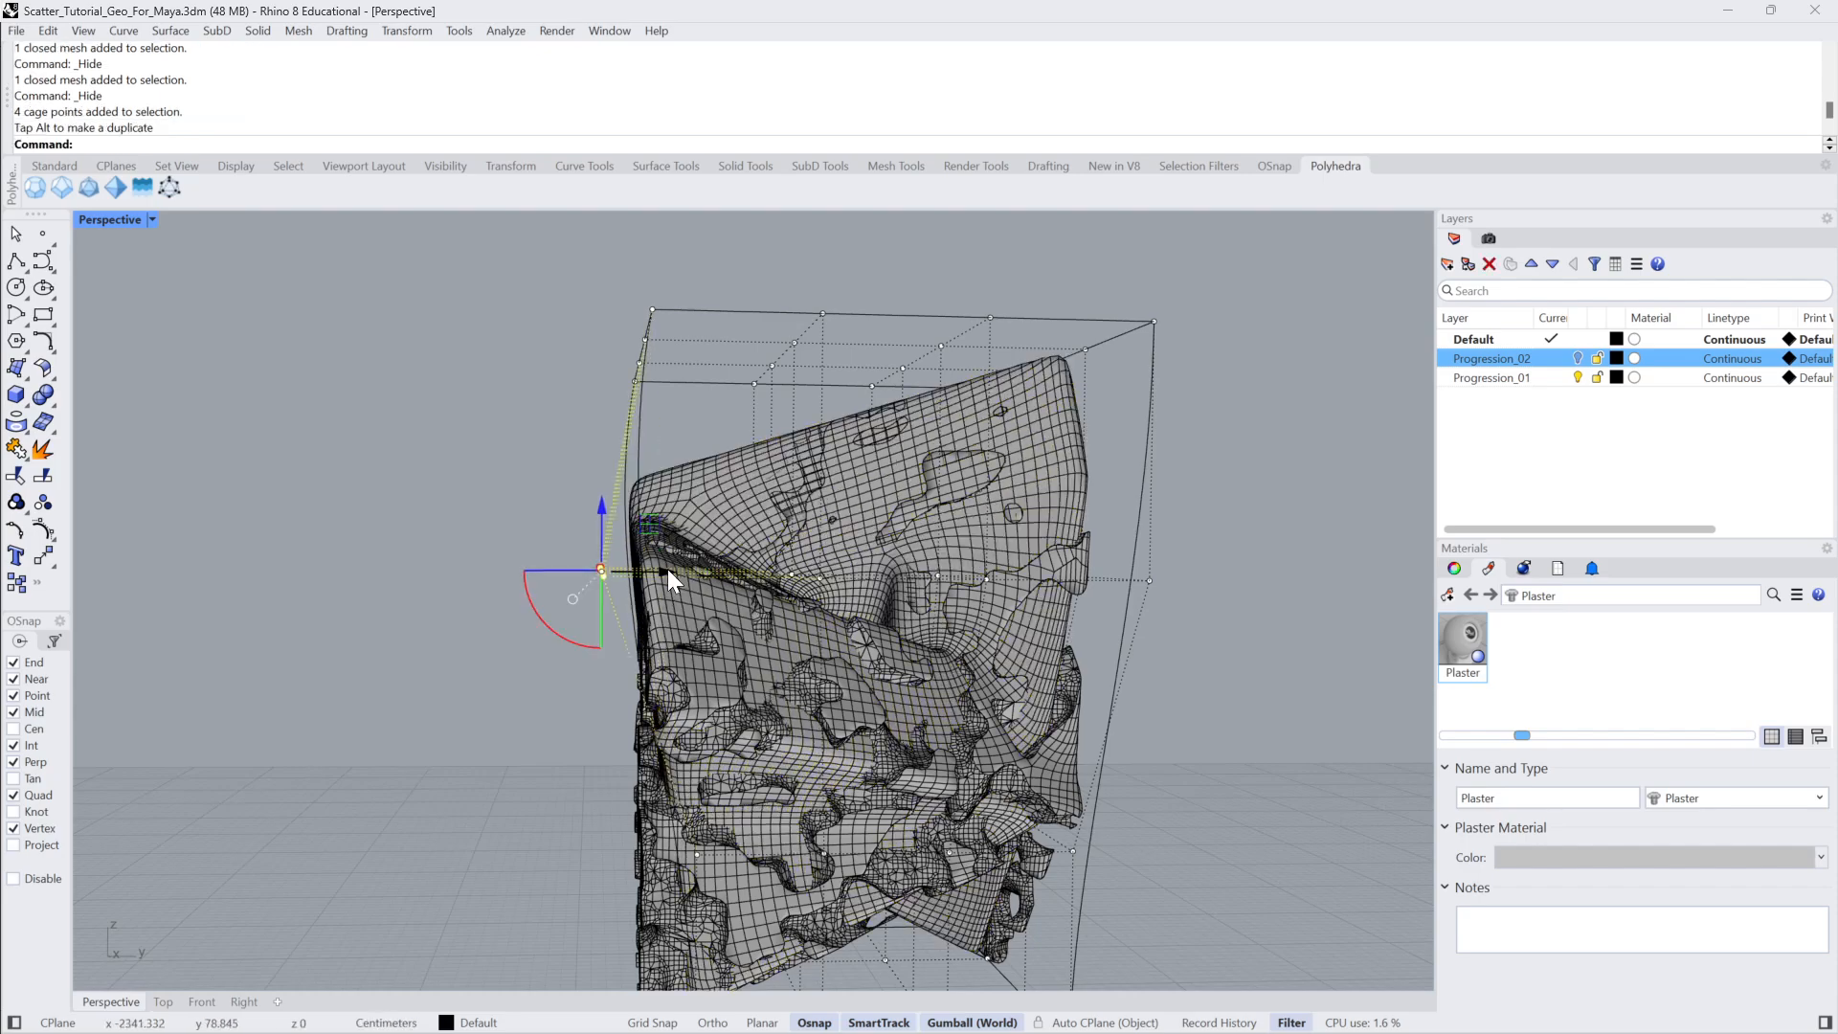
{"action": "right_click_drag", "start_coordinate": [668, 568], "coordinate": [376, 624]}
{"action": "key", "text": "Escape"}
Try to enlarge the two upper layers of cage points, and undo the scaling.
{"action": "left_click_drag", "start_coordinate": [1021, 330], "coordinate": [1020, 330]}
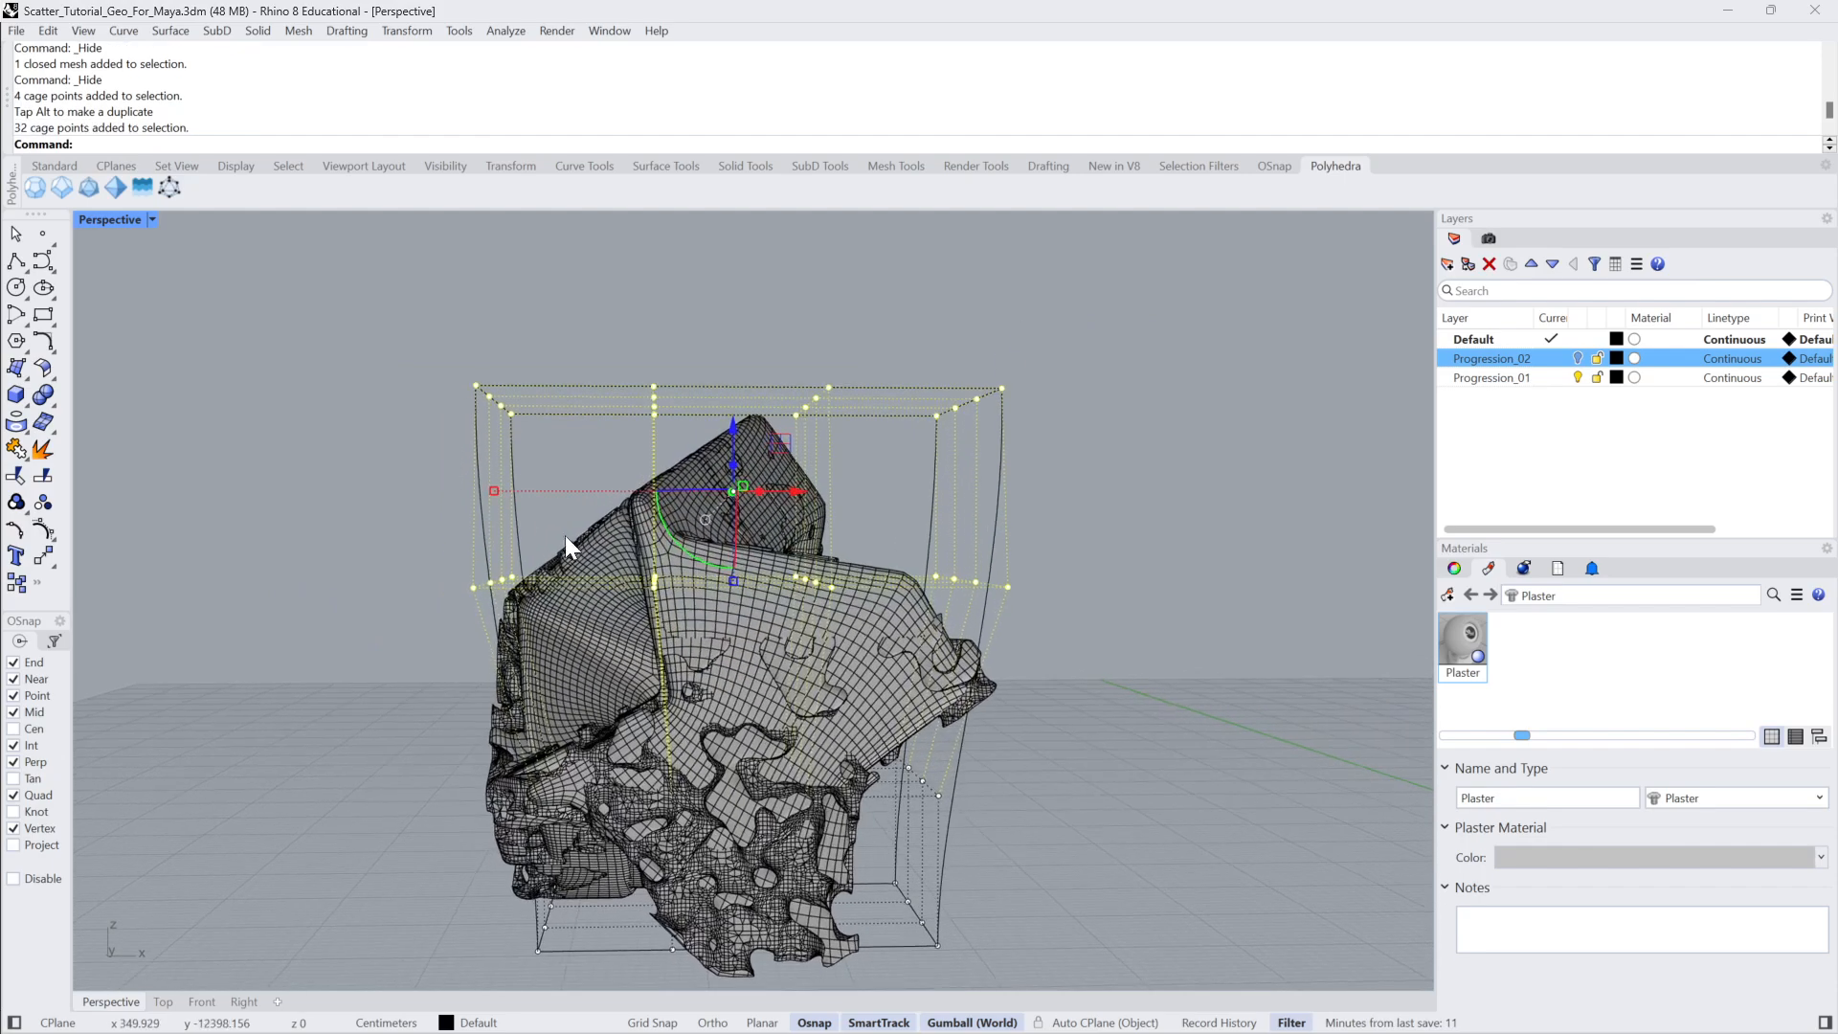
{"action": "left_click_drag", "start_coordinate": [495, 490], "coordinate": [469, 487]}
{"action": "key", "text": "Escape"}
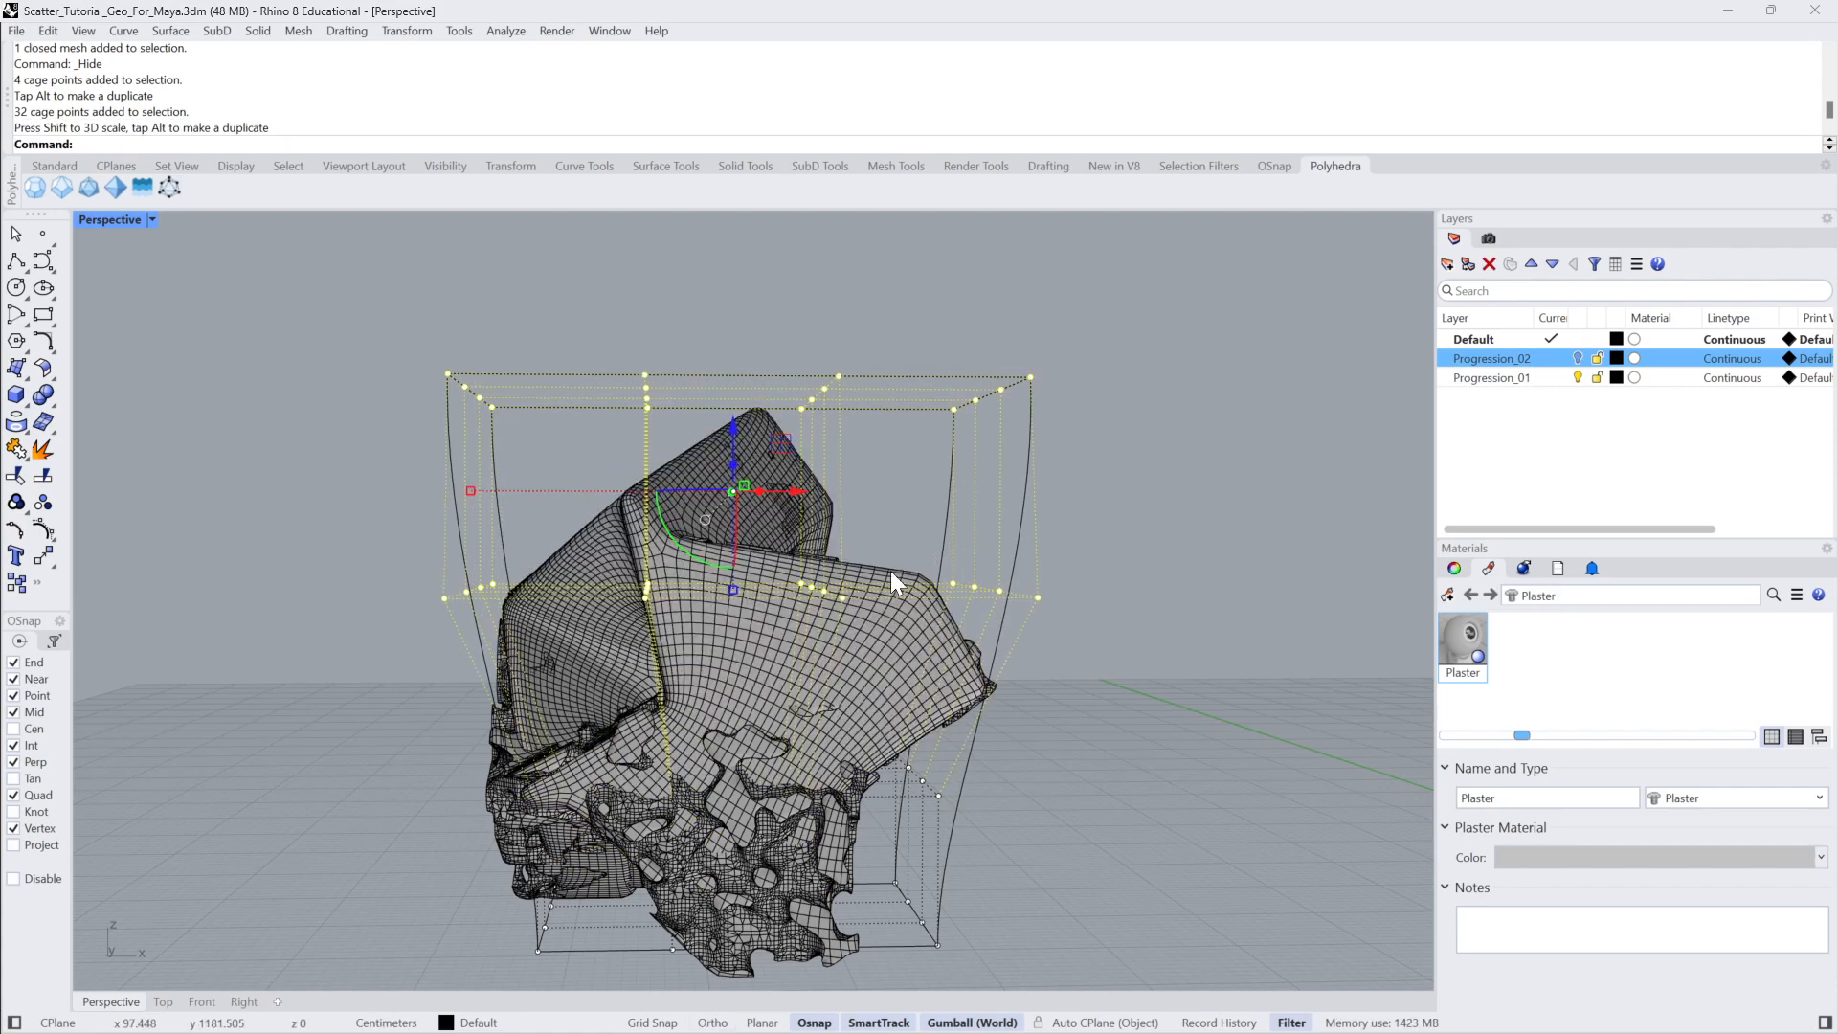
{"action": "left_click_drag", "start_coordinate": [897, 533], "coordinate": [1204, 559]}
{"action": "key", "text": "ctrl+z"}
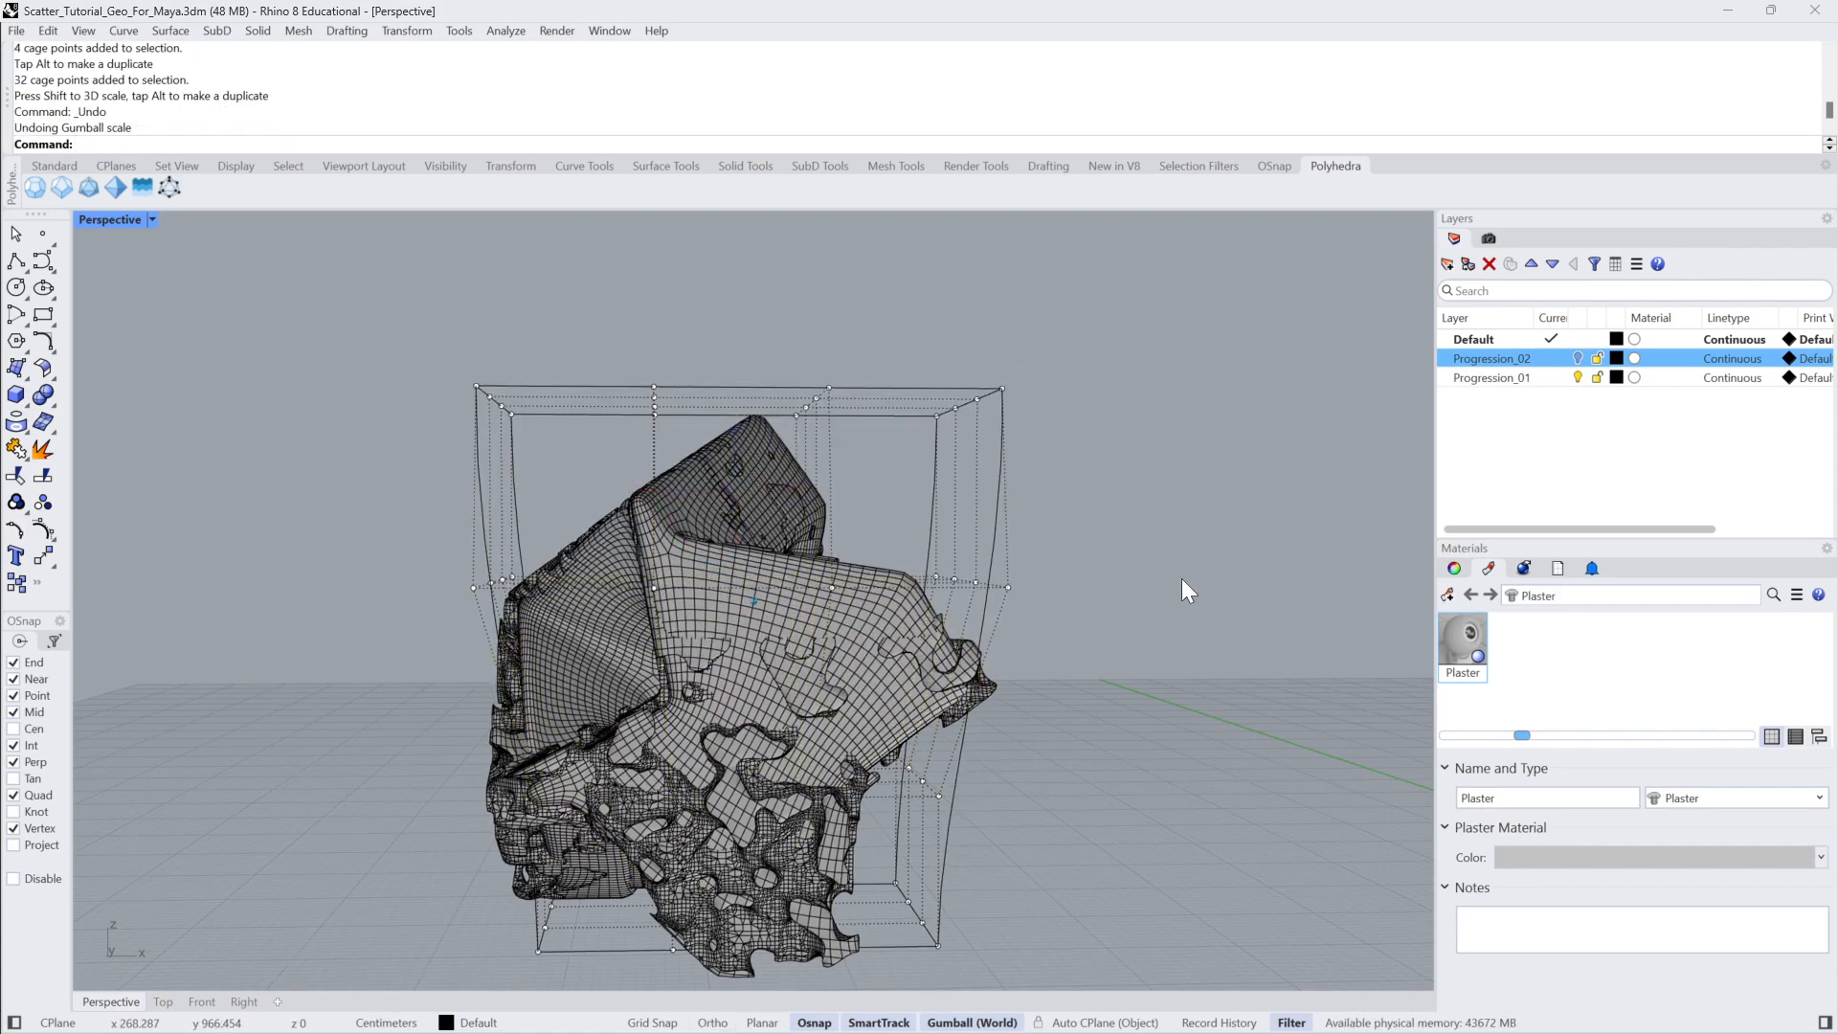
Raise the top layer of 16 cage points slightly and pull four upper-middle side points outward along X.
{"action": "right_click_drag", "start_coordinate": [1182, 579], "coordinate": [468, 636]}
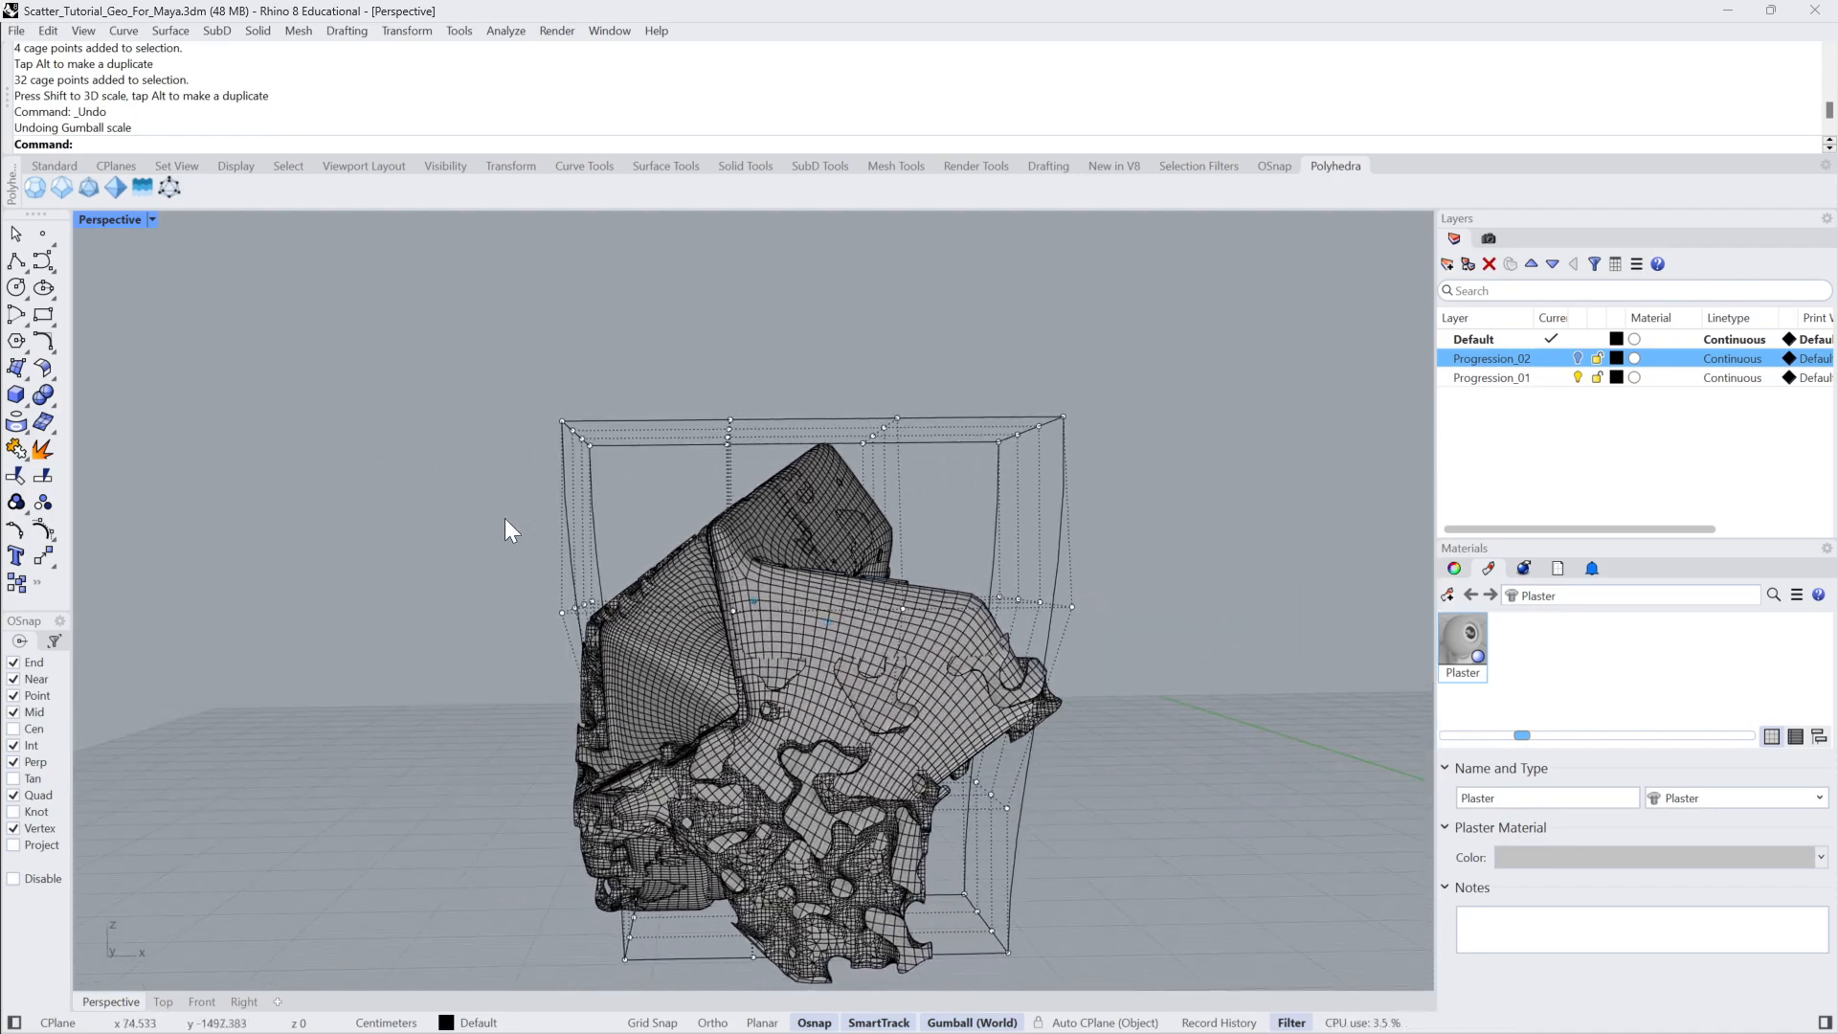
{"action": "left_click_drag", "start_coordinate": [504, 520], "coordinate": [1066, 325]}
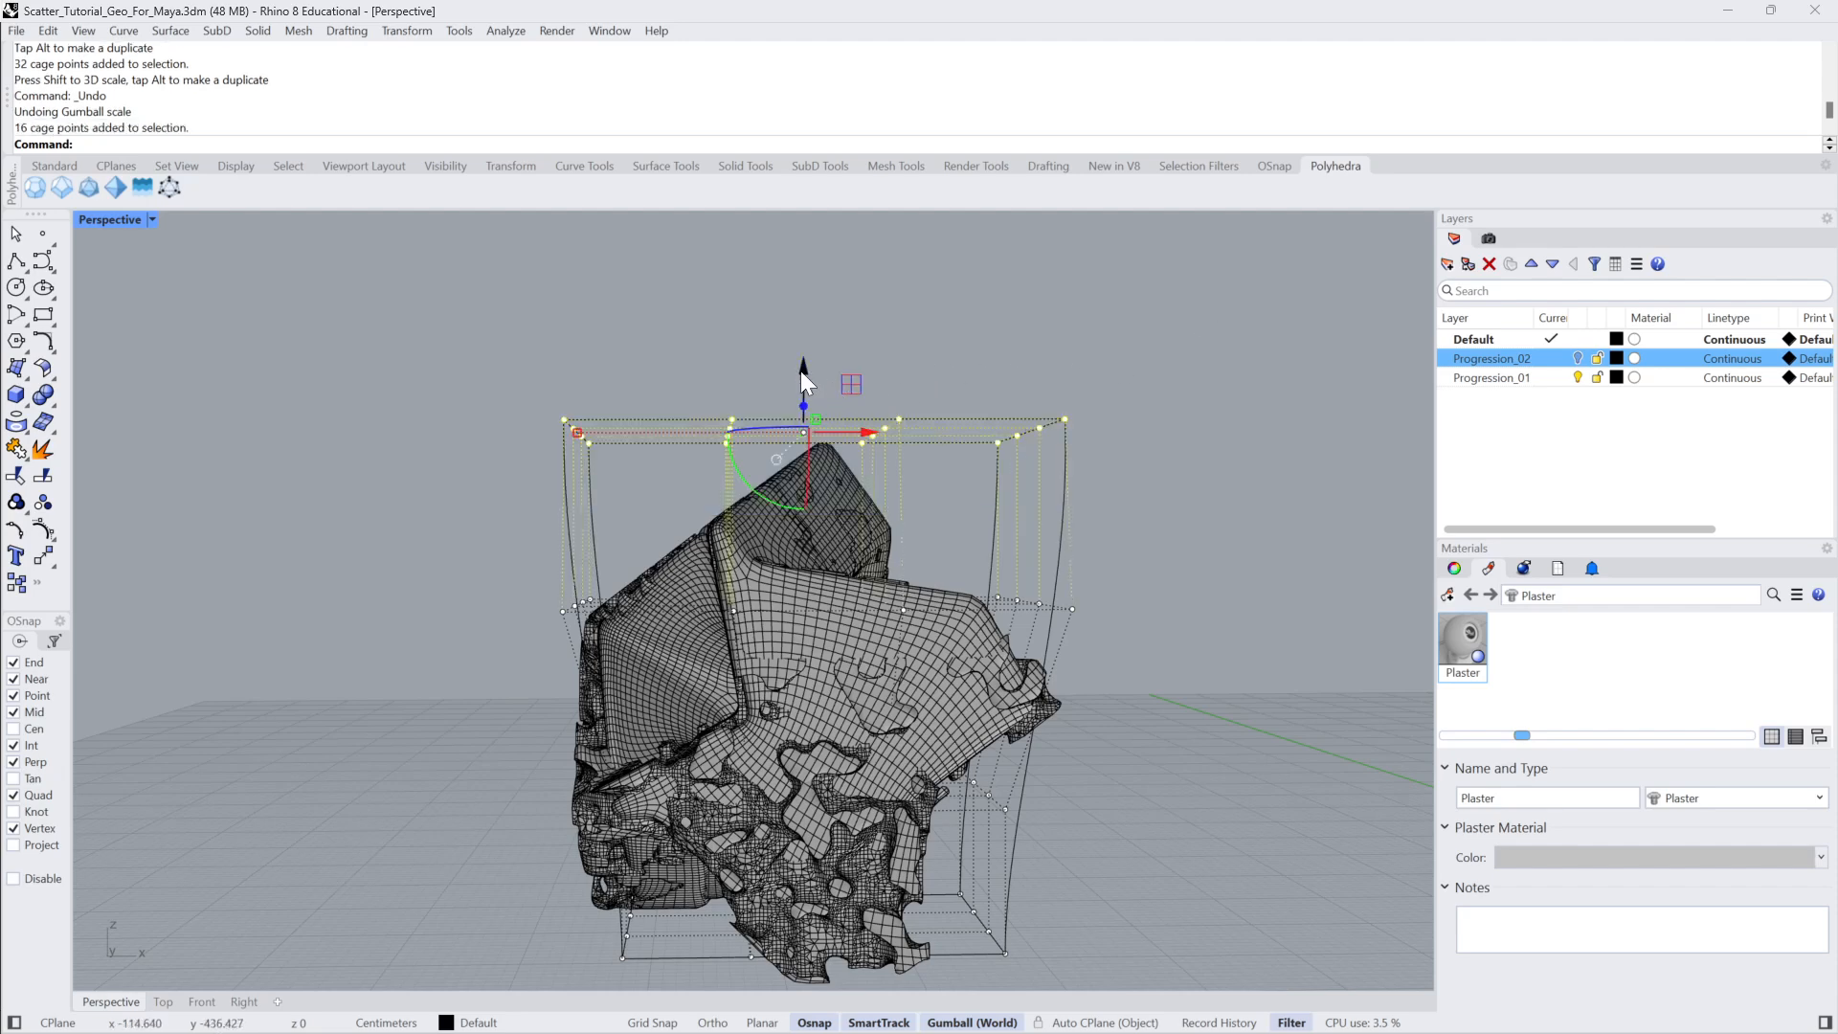
{"action": "left_click_drag", "start_coordinate": [802, 374], "coordinate": [806, 360]}
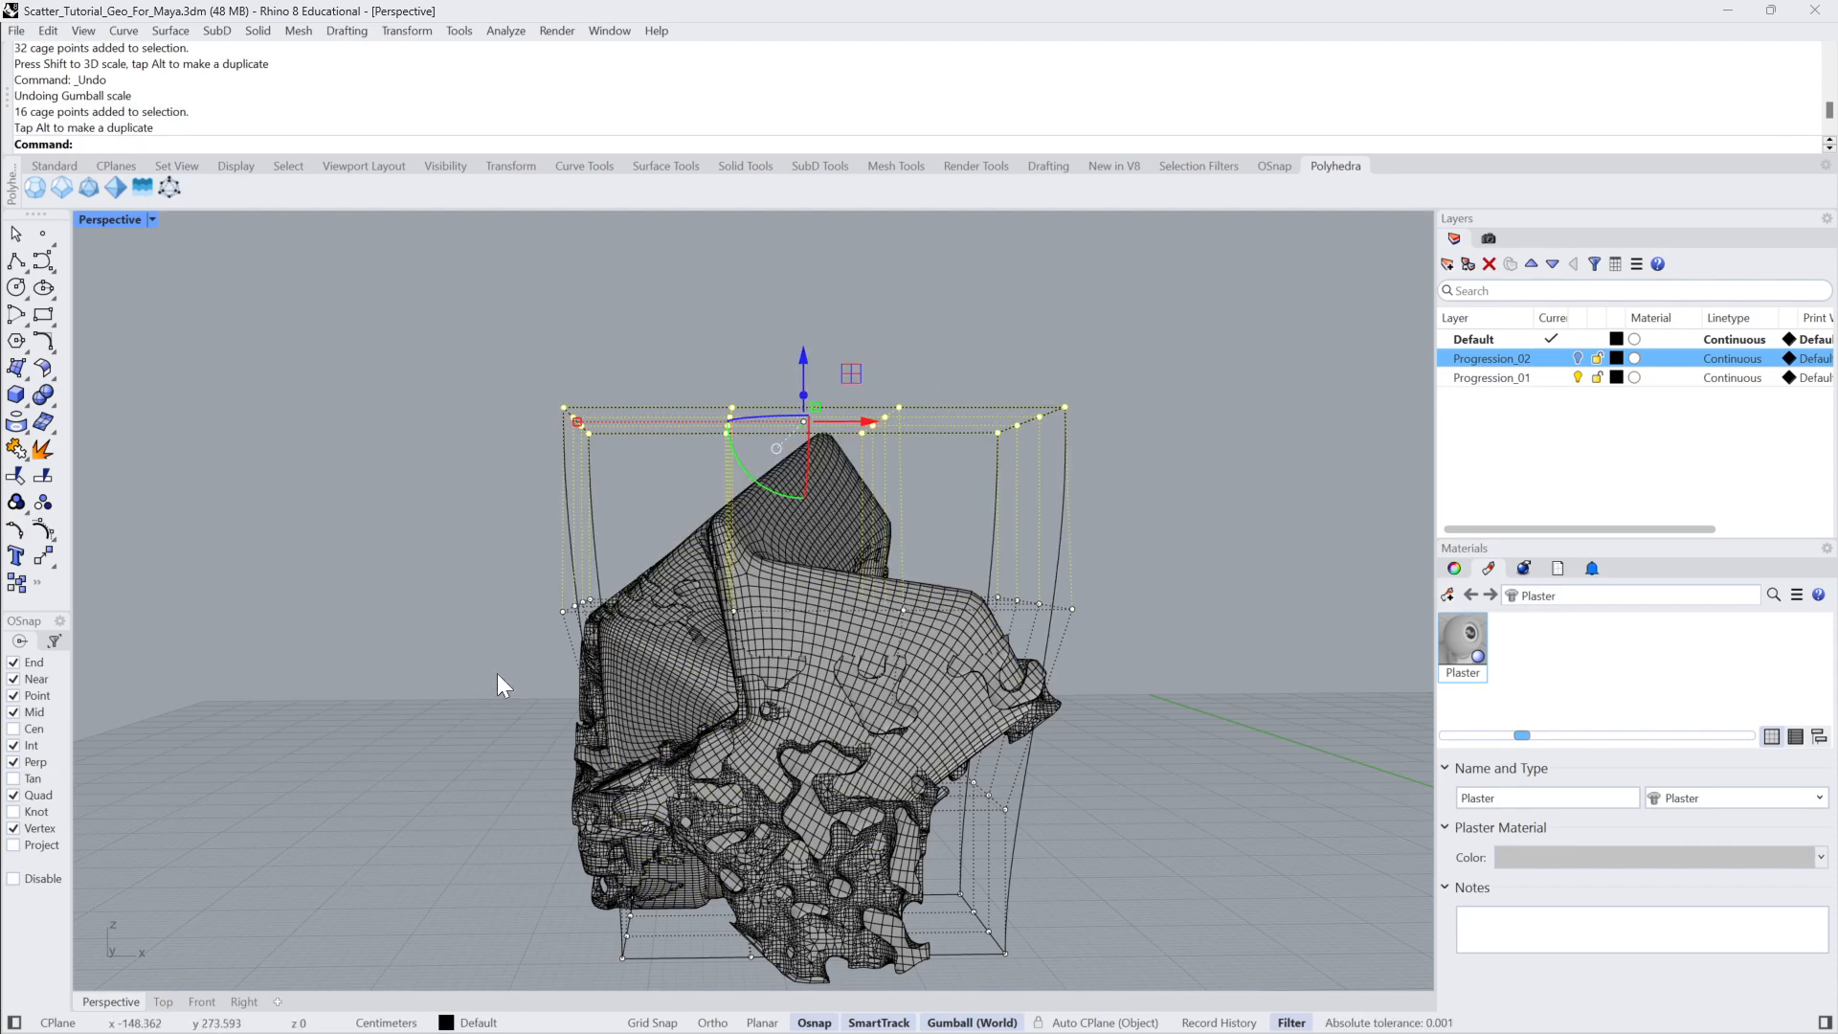
{"action": "left_click_drag", "start_coordinate": [634, 543], "coordinate": [586, 595]}
{"action": "right_click_drag", "start_coordinate": [1163, 524], "coordinate": [958, 570]}
Try to shift five cage points on the top of the cage.
{"action": "right_click_drag", "start_coordinate": [512, 555], "coordinate": [672, 230]}
{"action": "left_click_drag", "start_coordinate": [672, 230], "coordinate": [1011, 401]}
{"action": "right_click_drag", "start_coordinate": [1010, 400], "coordinate": [929, 401]}
{"action": "left_click_drag", "start_coordinate": [792, 305], "coordinate": [810, 305]}
{"action": "left_click", "coordinate": [1011, 479]}
Try to pull four upper-middle cage points on the opposite side outward, and undo the move.
{"action": "right_click_drag", "start_coordinate": [1011, 480], "coordinate": [1068, 509]}
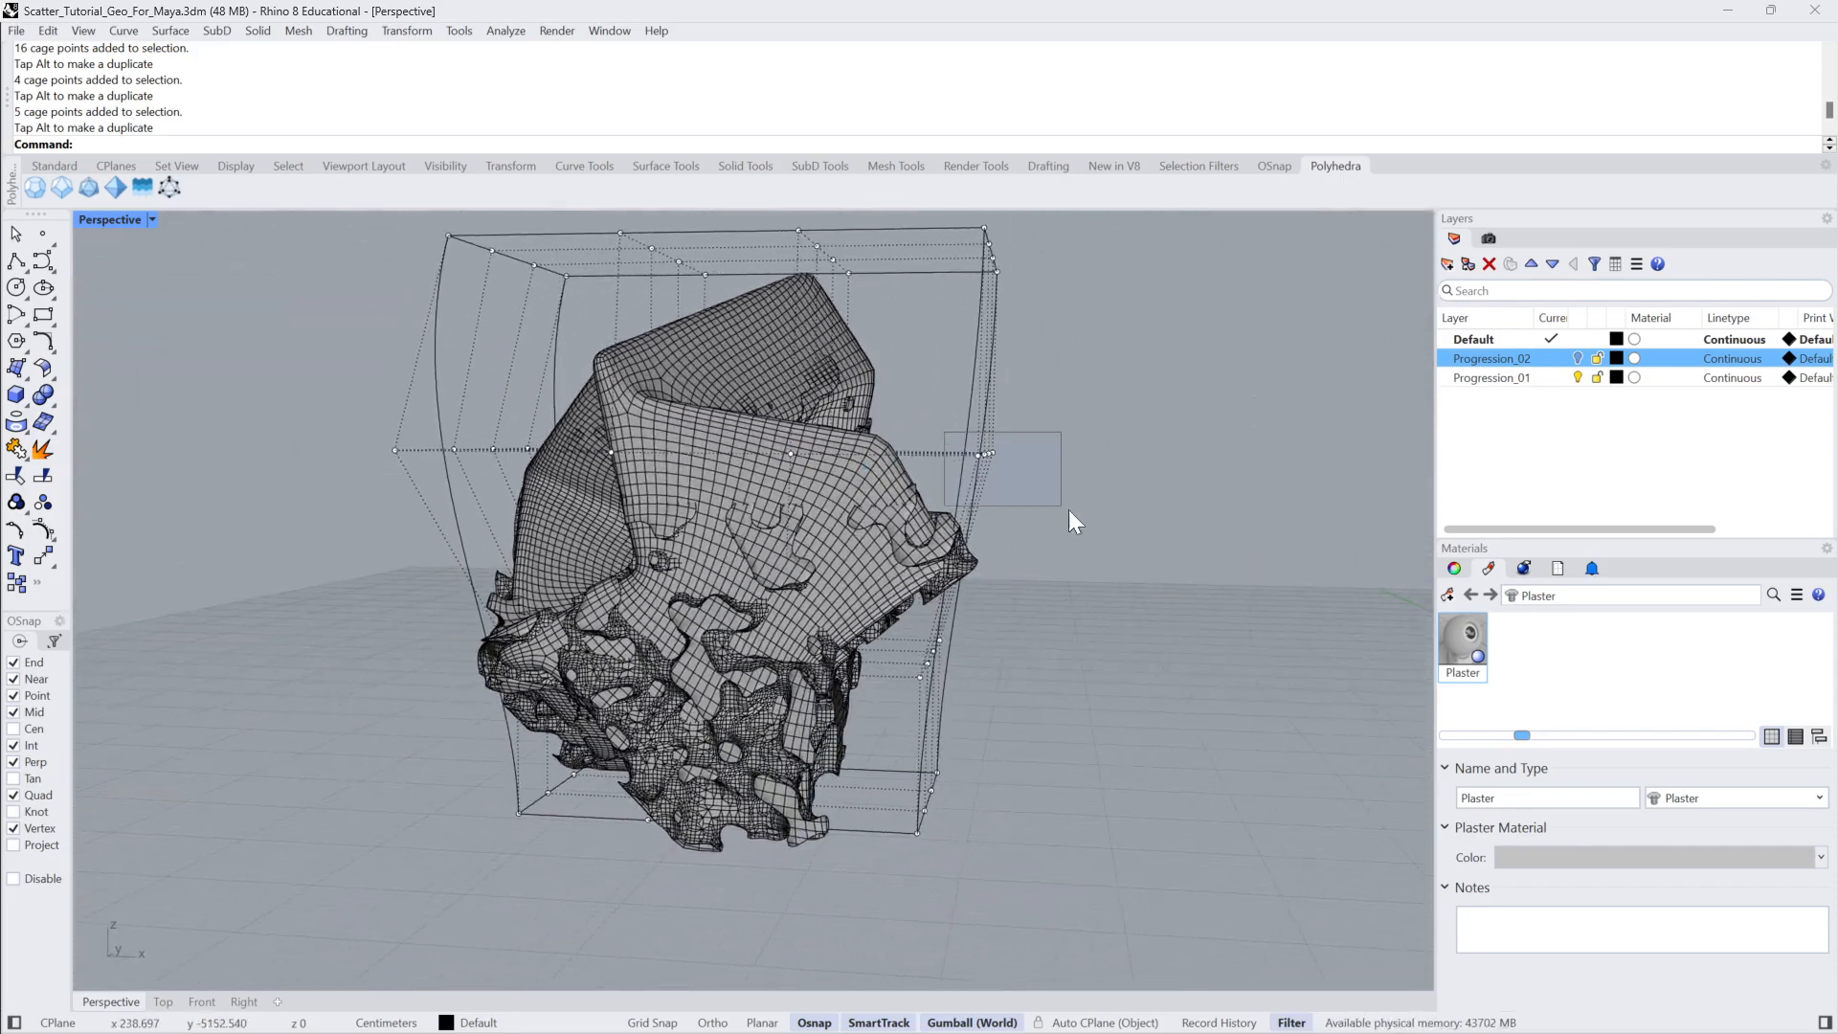
{"action": "left_click_drag", "start_coordinate": [1063, 498], "coordinate": [1096, 462]}
{"action": "right_click_drag", "start_coordinate": [1118, 600], "coordinate": [544, 561]}
{"action": "key", "text": "ctrl+z"}
{"action": "key", "text": "Escape"}
Try to scale down the caged polyhedron mesh, undo that scaling and also undo the shift of the top cage points.
{"action": "left_click", "coordinate": [783, 479]}
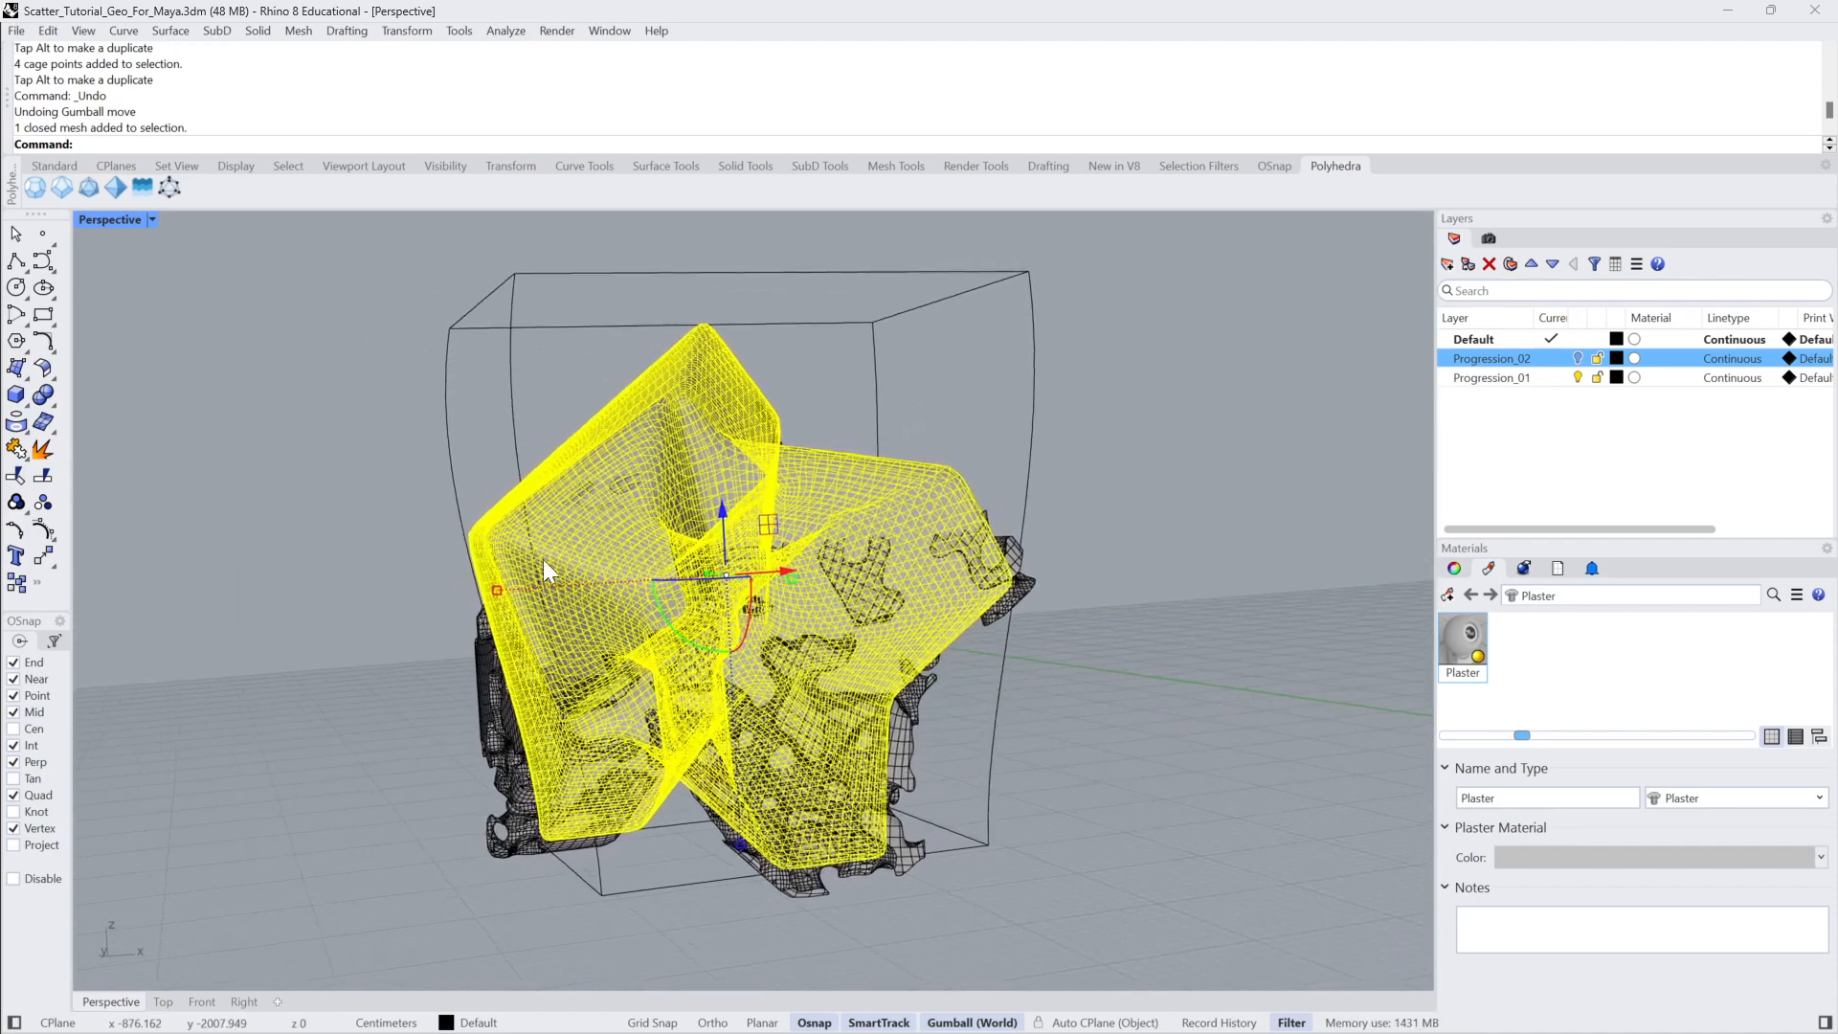
{"action": "left_click_drag", "start_coordinate": [498, 590], "coordinate": [502, 590]}
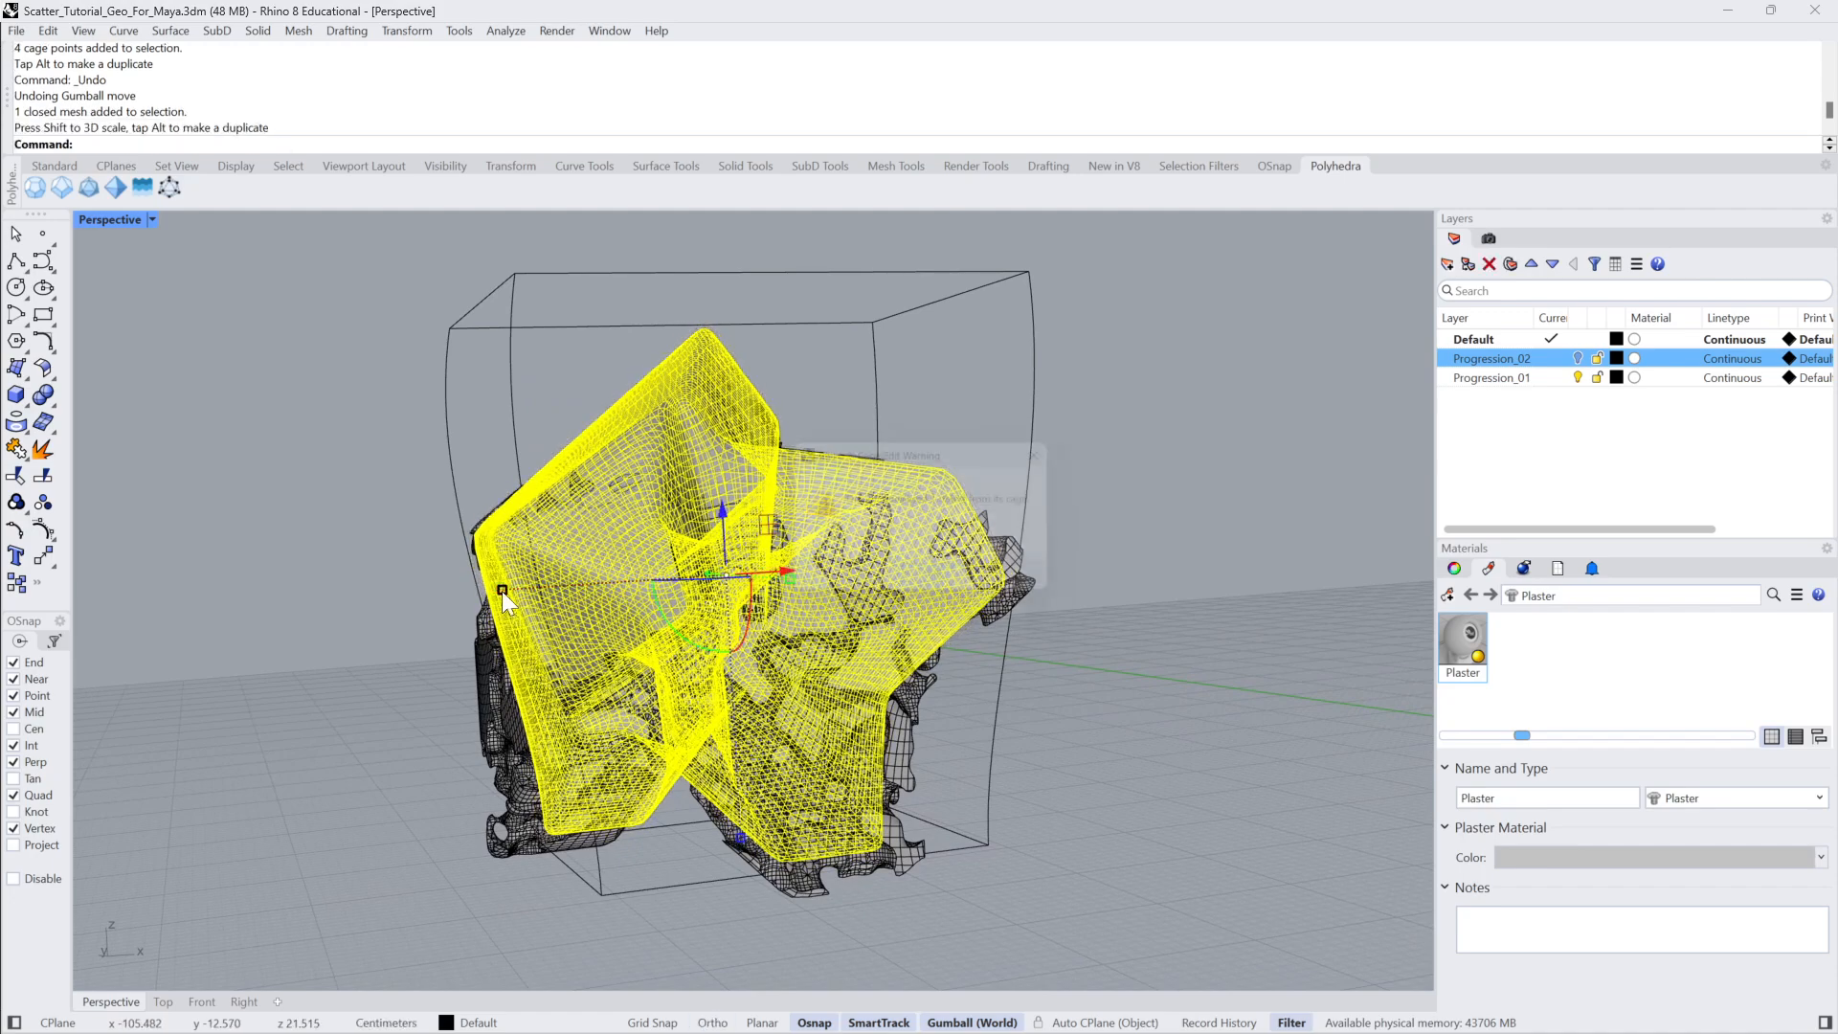
{"action": "left_click", "coordinate": [1017, 579]}
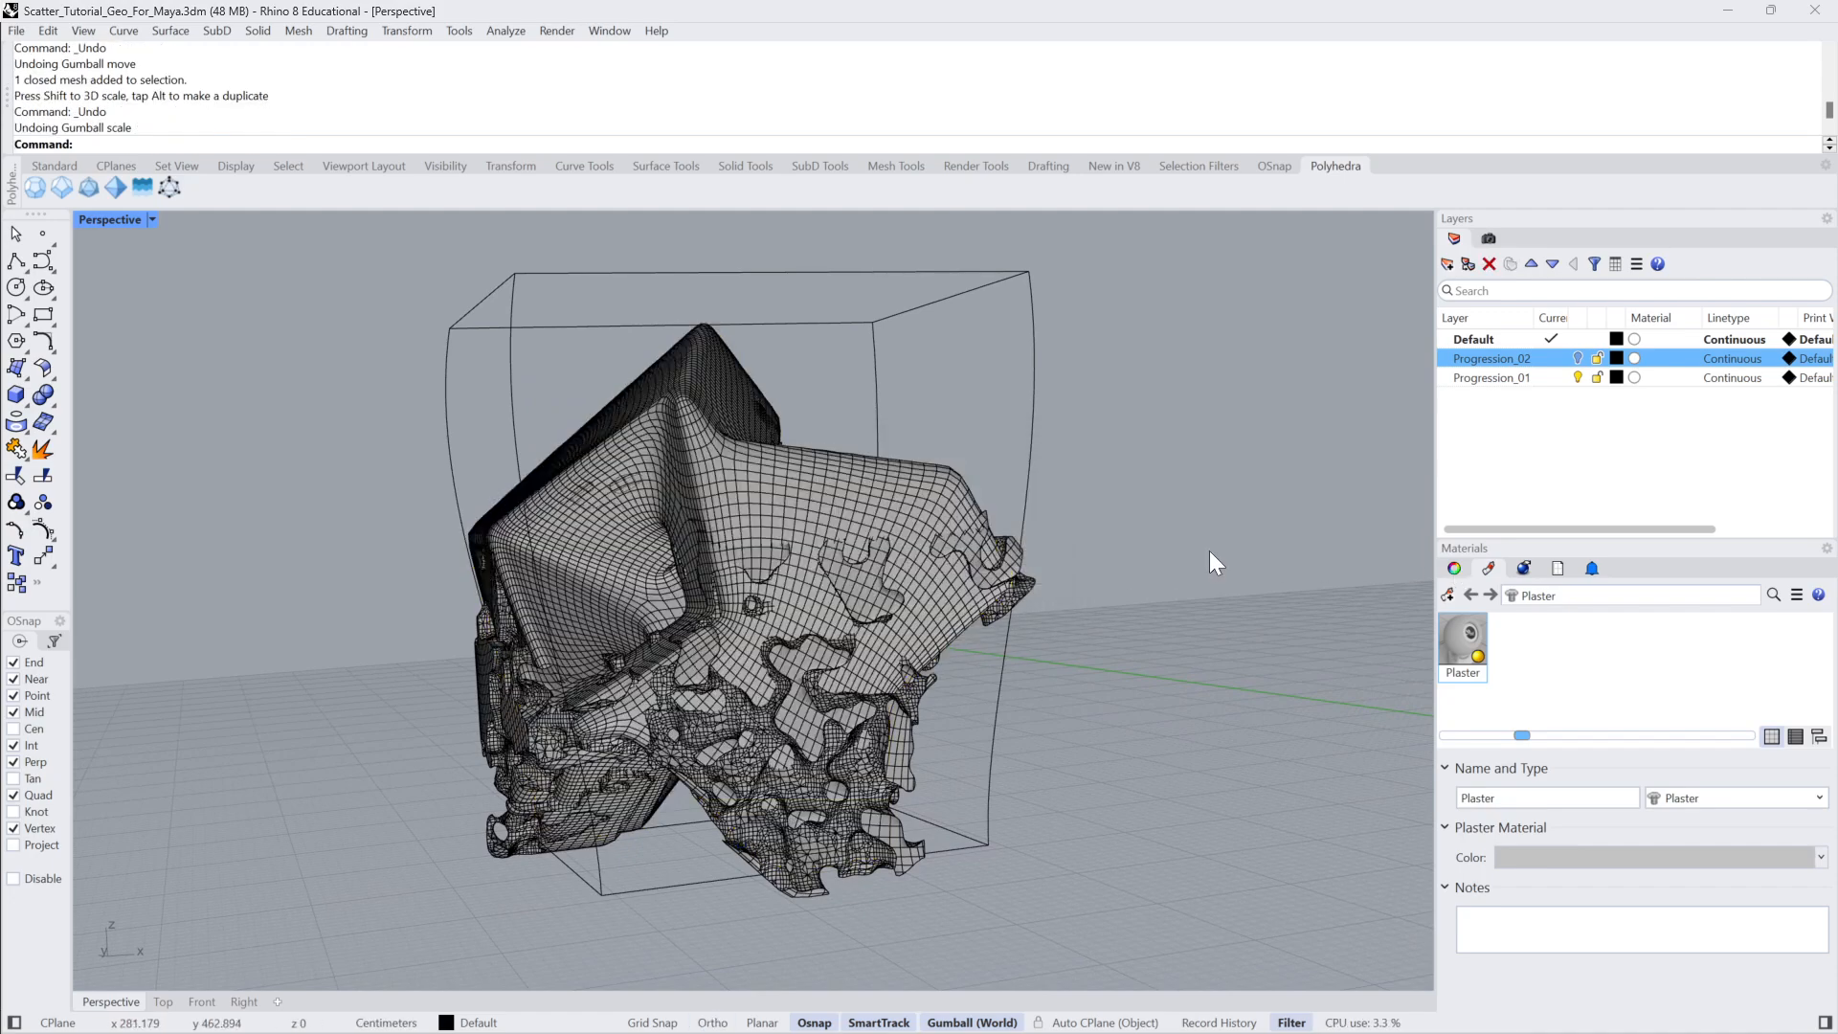
{"action": "key", "text": "ctrl+z"}
{"action": "key", "text": "Escape"}
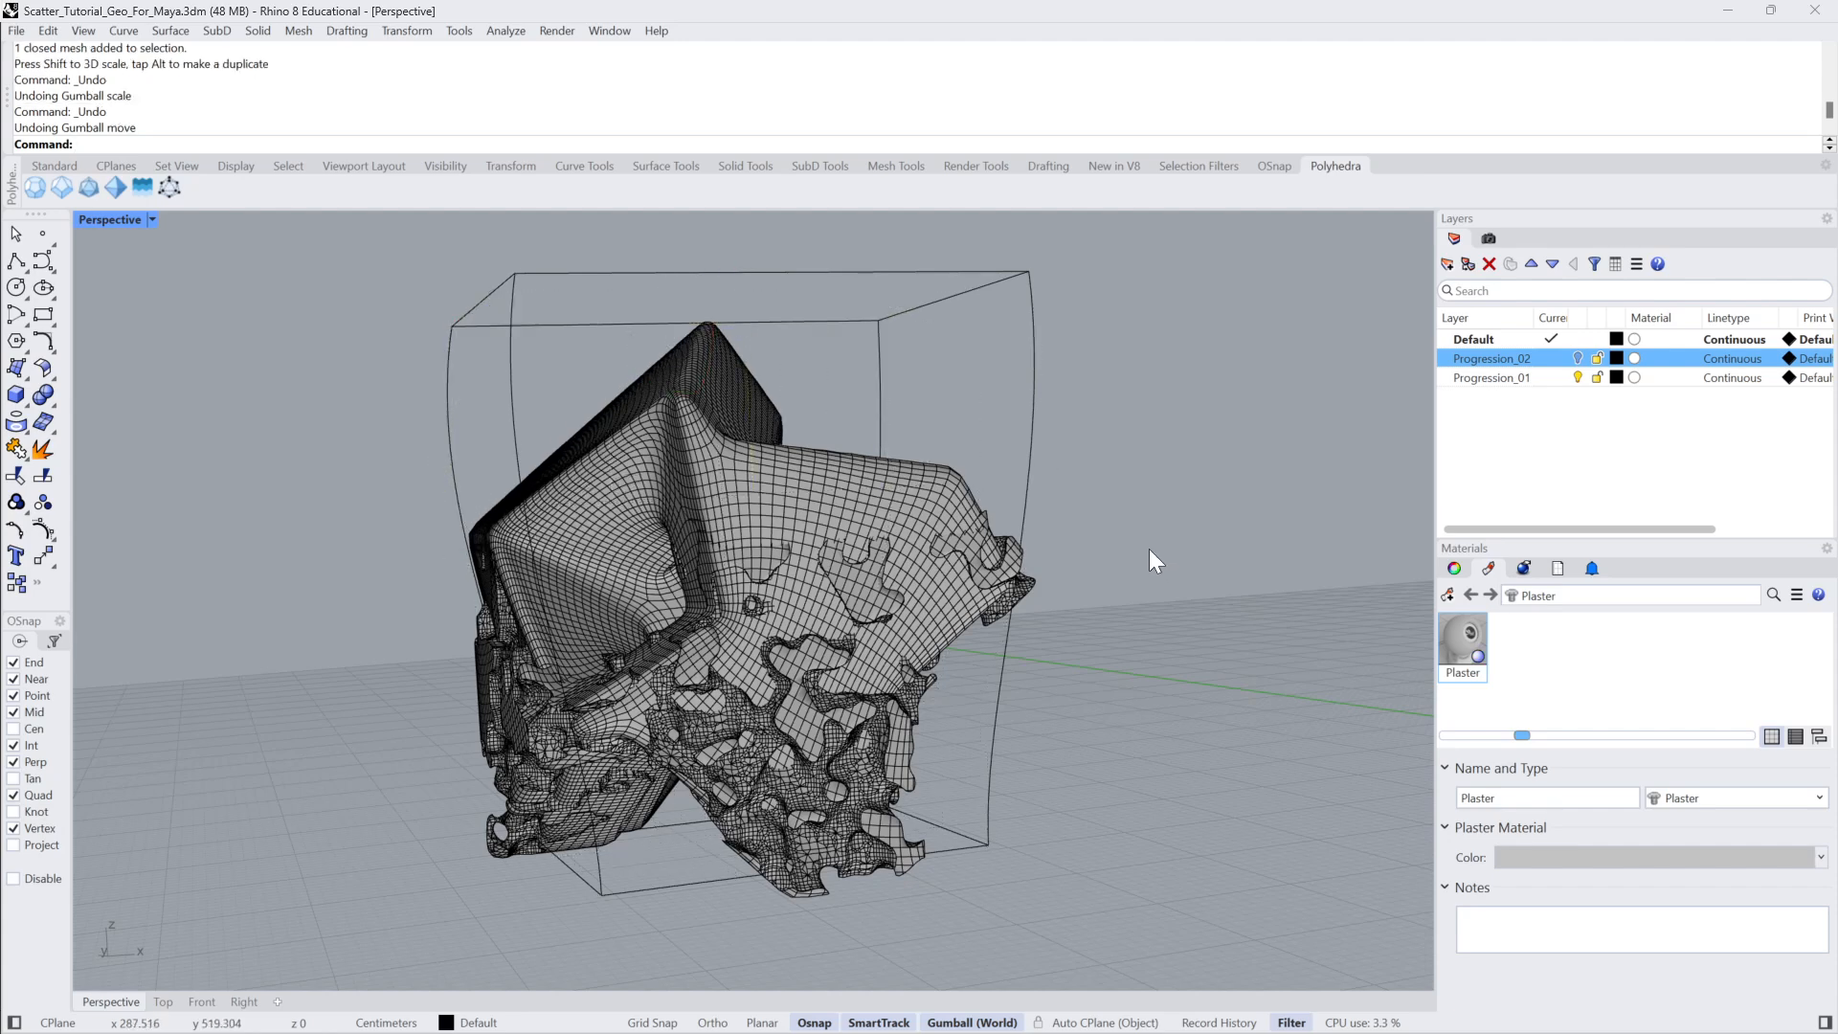
{"action": "key", "text": "ctrl+z"}
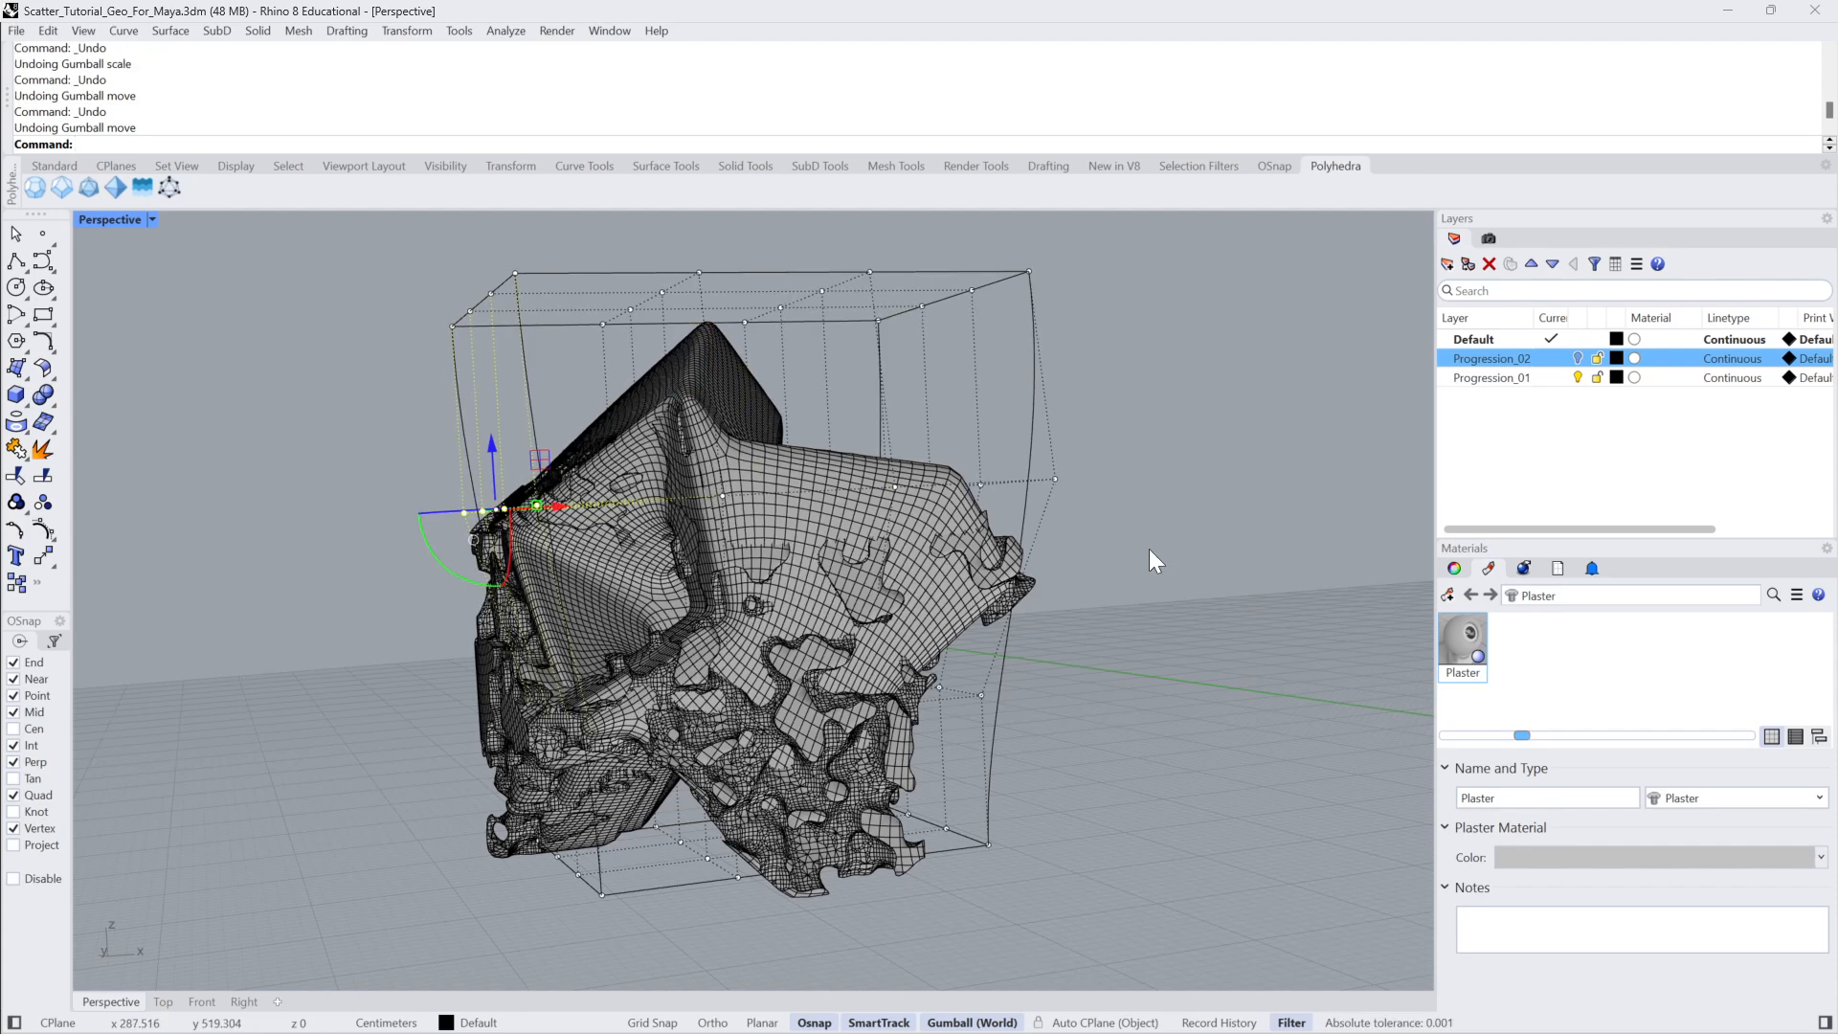
{"action": "key", "text": "ctrl+y"}
Turn the cage's control points back on and push four lower-middle front points slightly inward along the Y axis.
{"action": "right_click_drag", "start_coordinate": [1149, 548], "coordinate": [888, 524]}
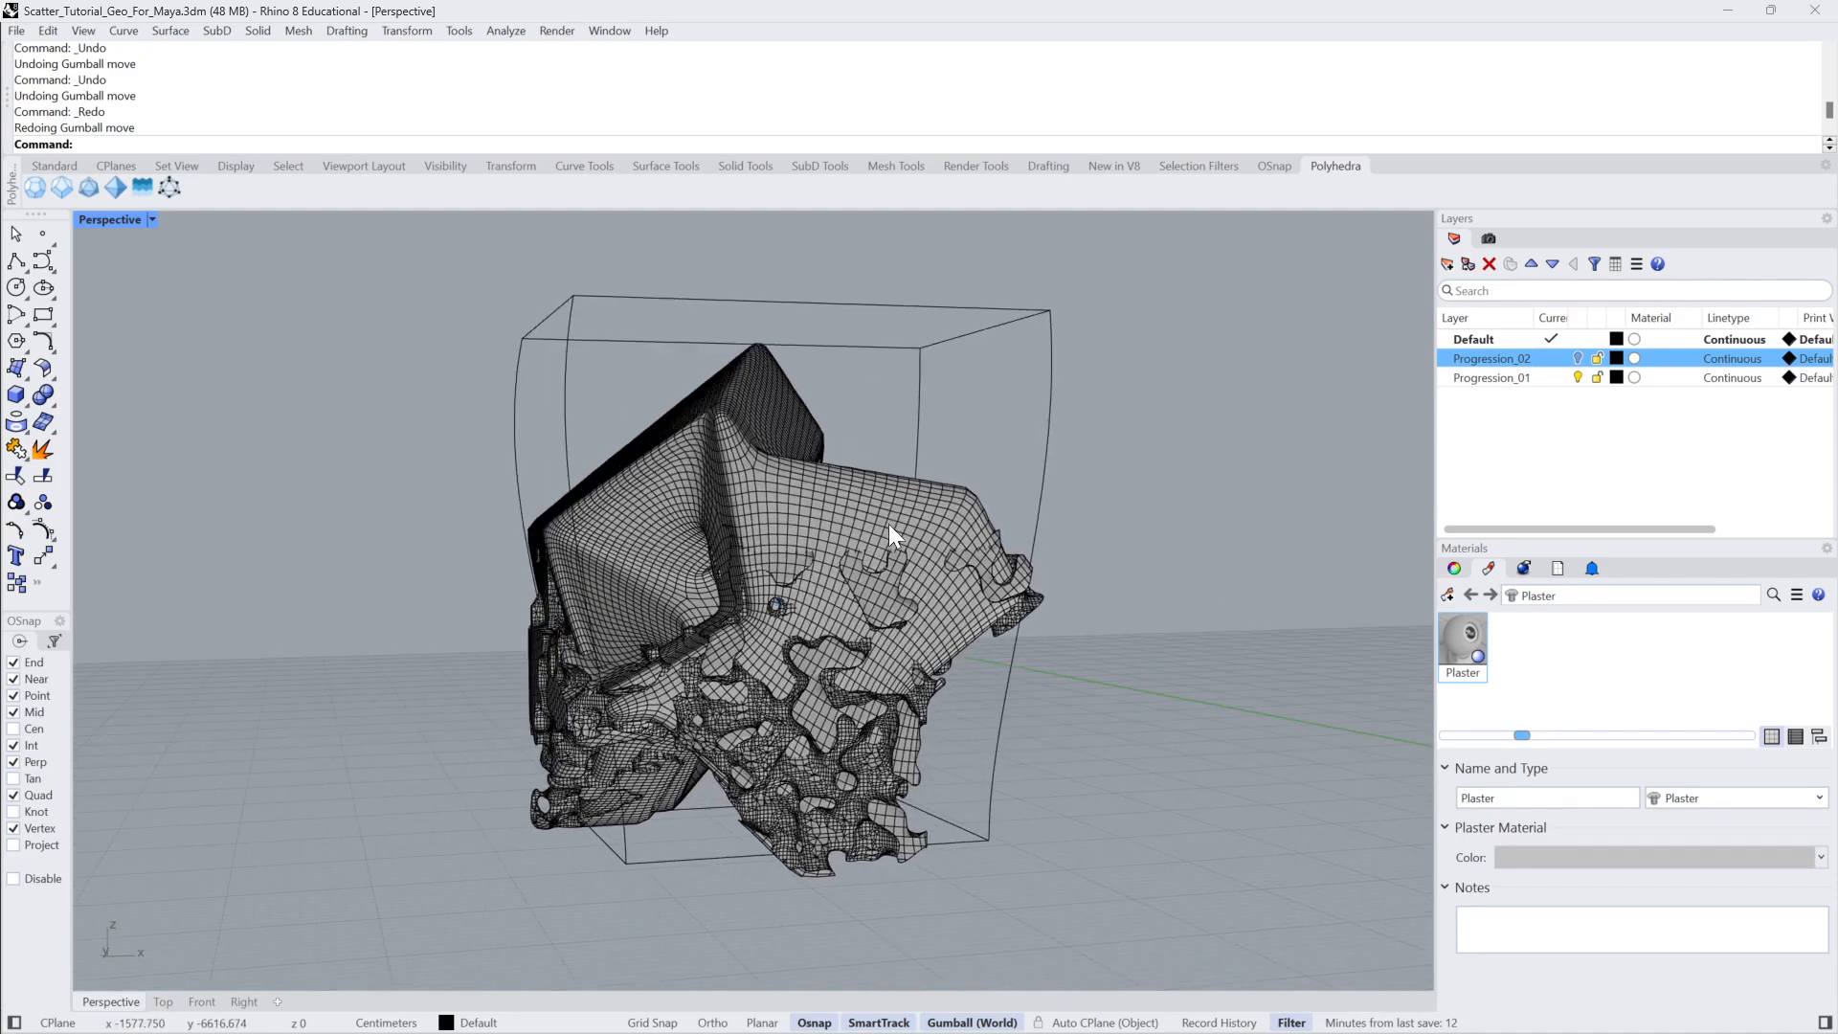
{"action": "right_click_drag", "start_coordinate": [1071, 589], "coordinate": [665, 739]}
{"action": "left_click", "coordinate": [877, 621]}
{"action": "key", "text": "F10"}
{"action": "right_click_drag", "start_coordinate": [1010, 611], "coordinate": [869, 646]}
{"action": "left_click_drag", "start_coordinate": [656, 745], "coordinate": [869, 647]}
{"action": "right_click_drag", "start_coordinate": [702, 743], "coordinate": [693, 743]}
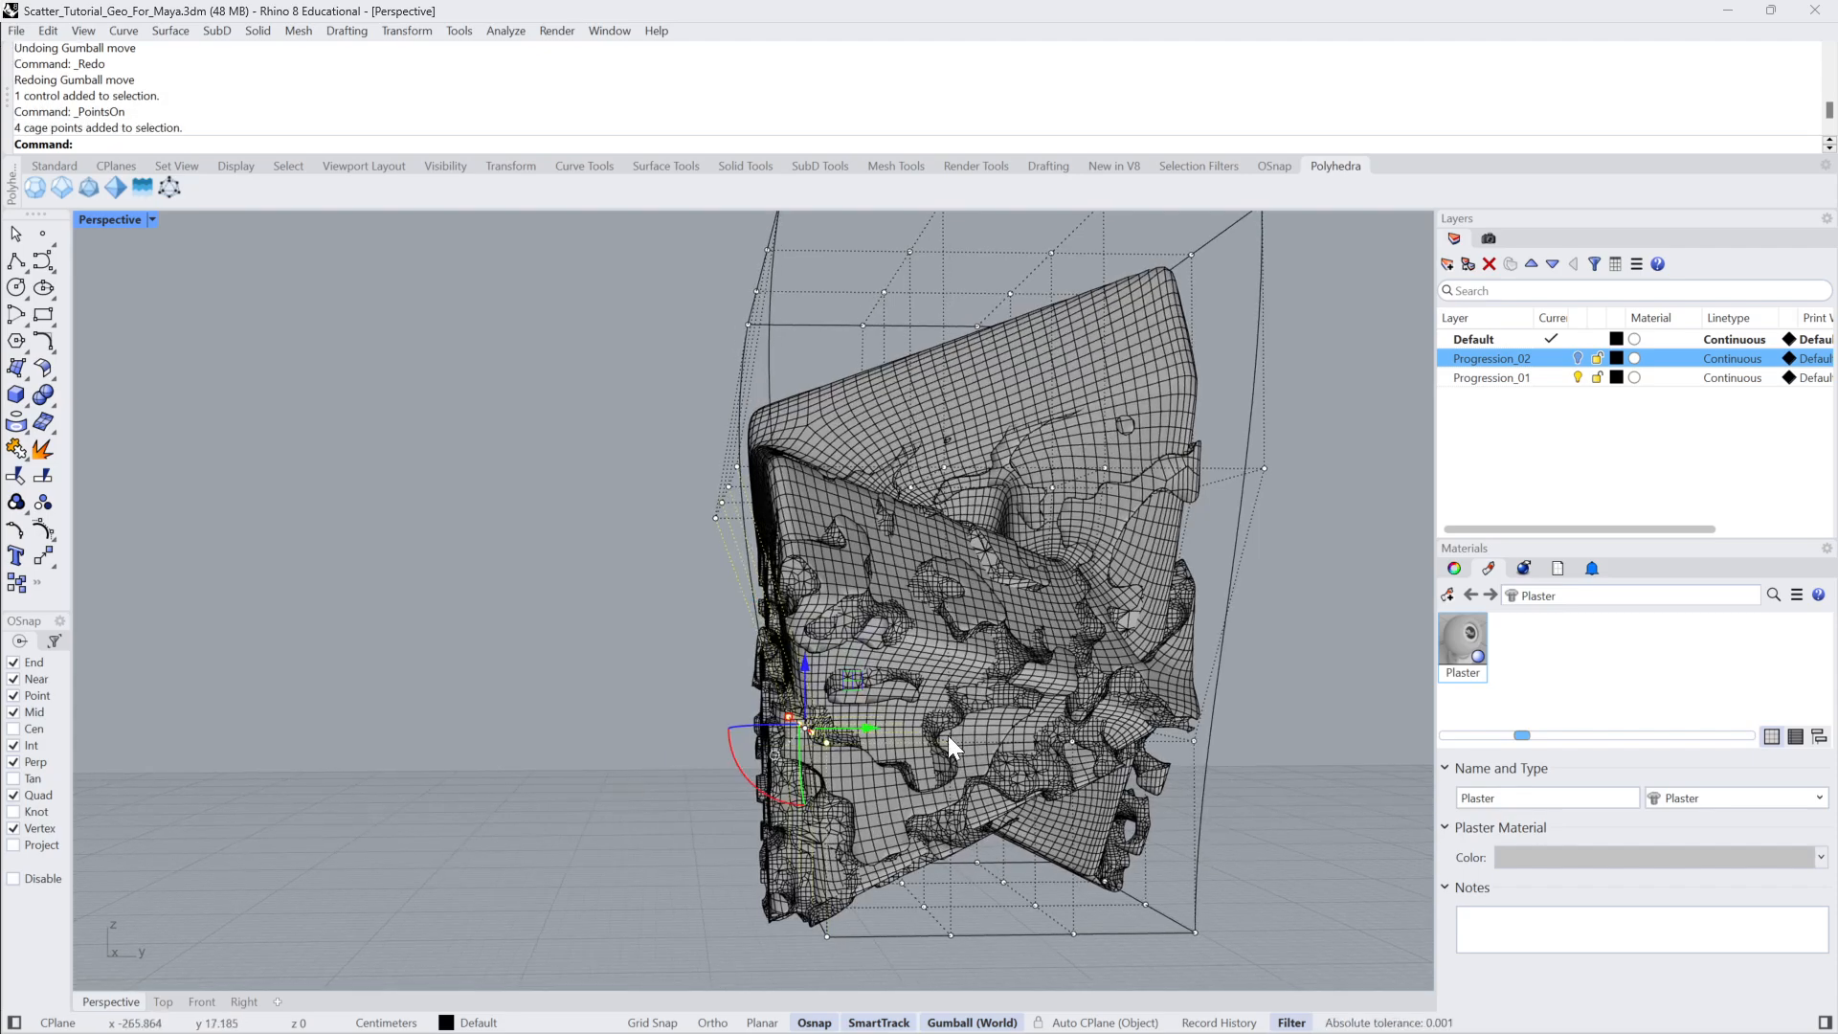
{"action": "left_click_drag", "start_coordinate": [870, 722], "coordinate": [876, 721]}
{"action": "right_click_drag", "start_coordinate": [876, 721], "coordinate": [1048, 596]}
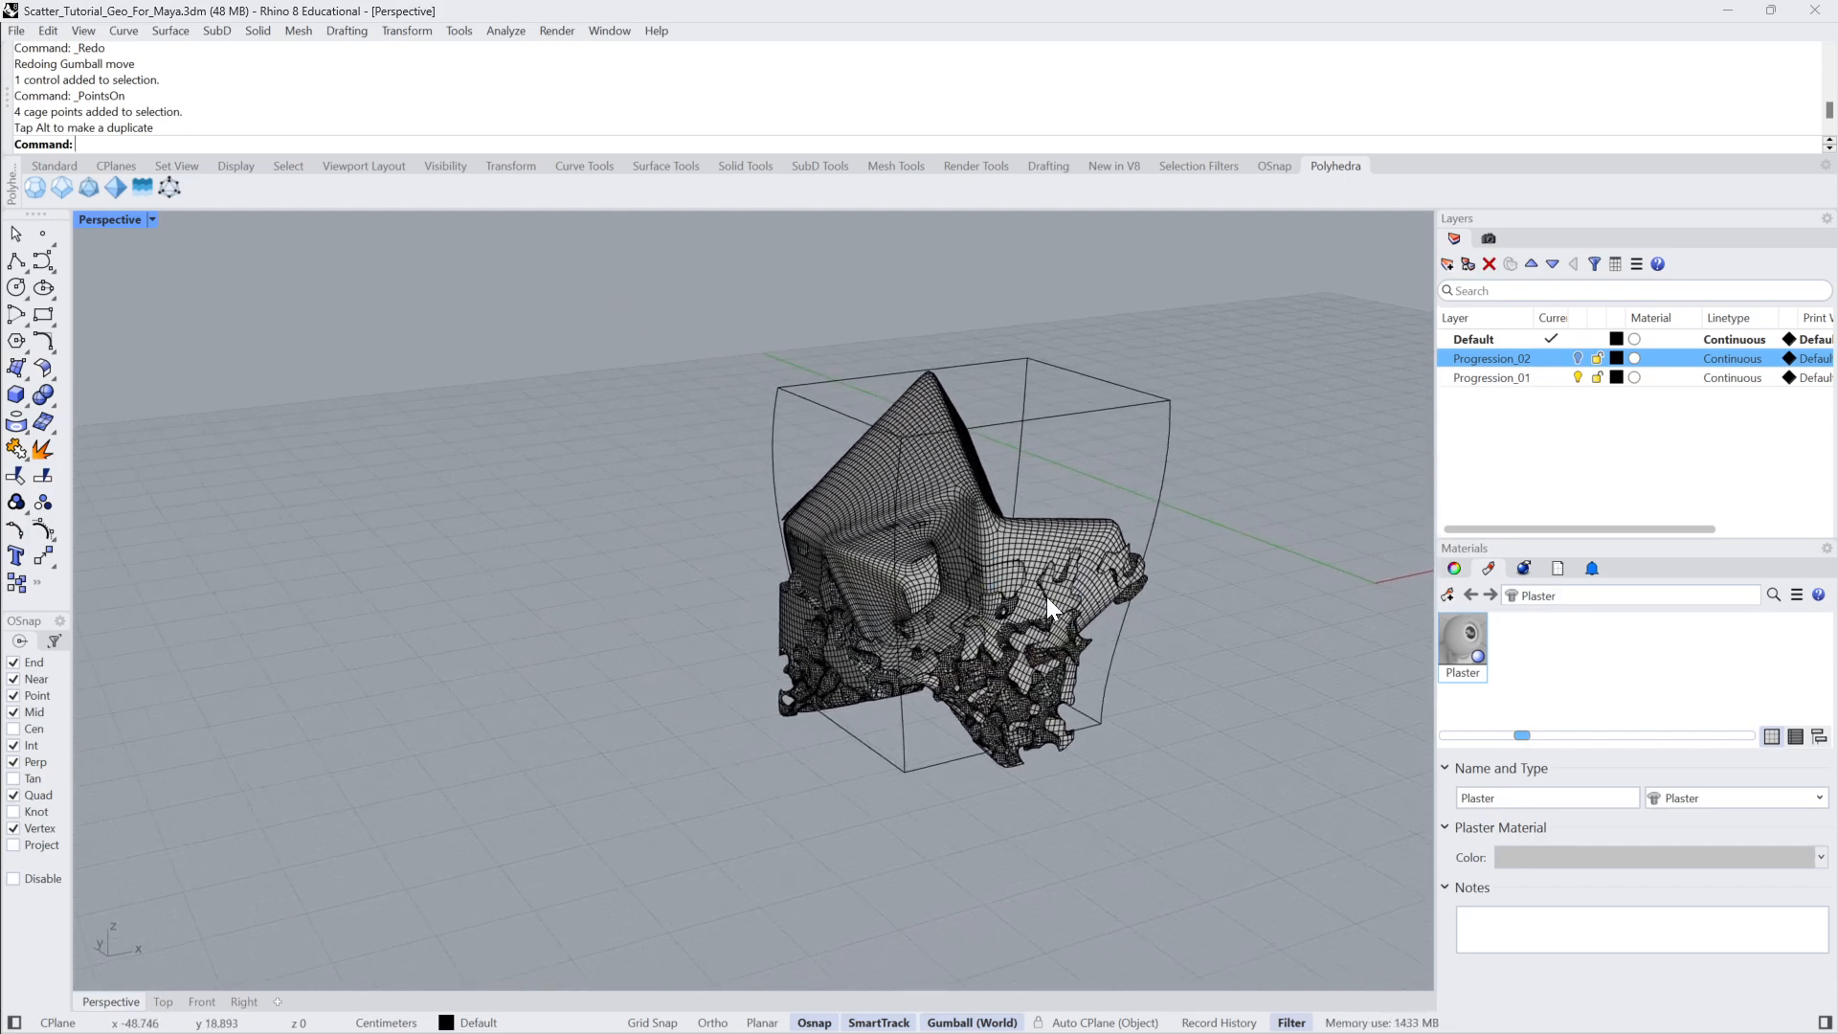
Place a copy of the deformed polyhedron mesh and the carved mesh beside the cage along the X axis.
{"action": "left_click", "coordinate": [1087, 550]}
{"action": "left_click", "coordinate": [1116, 544], "text": "shift"}
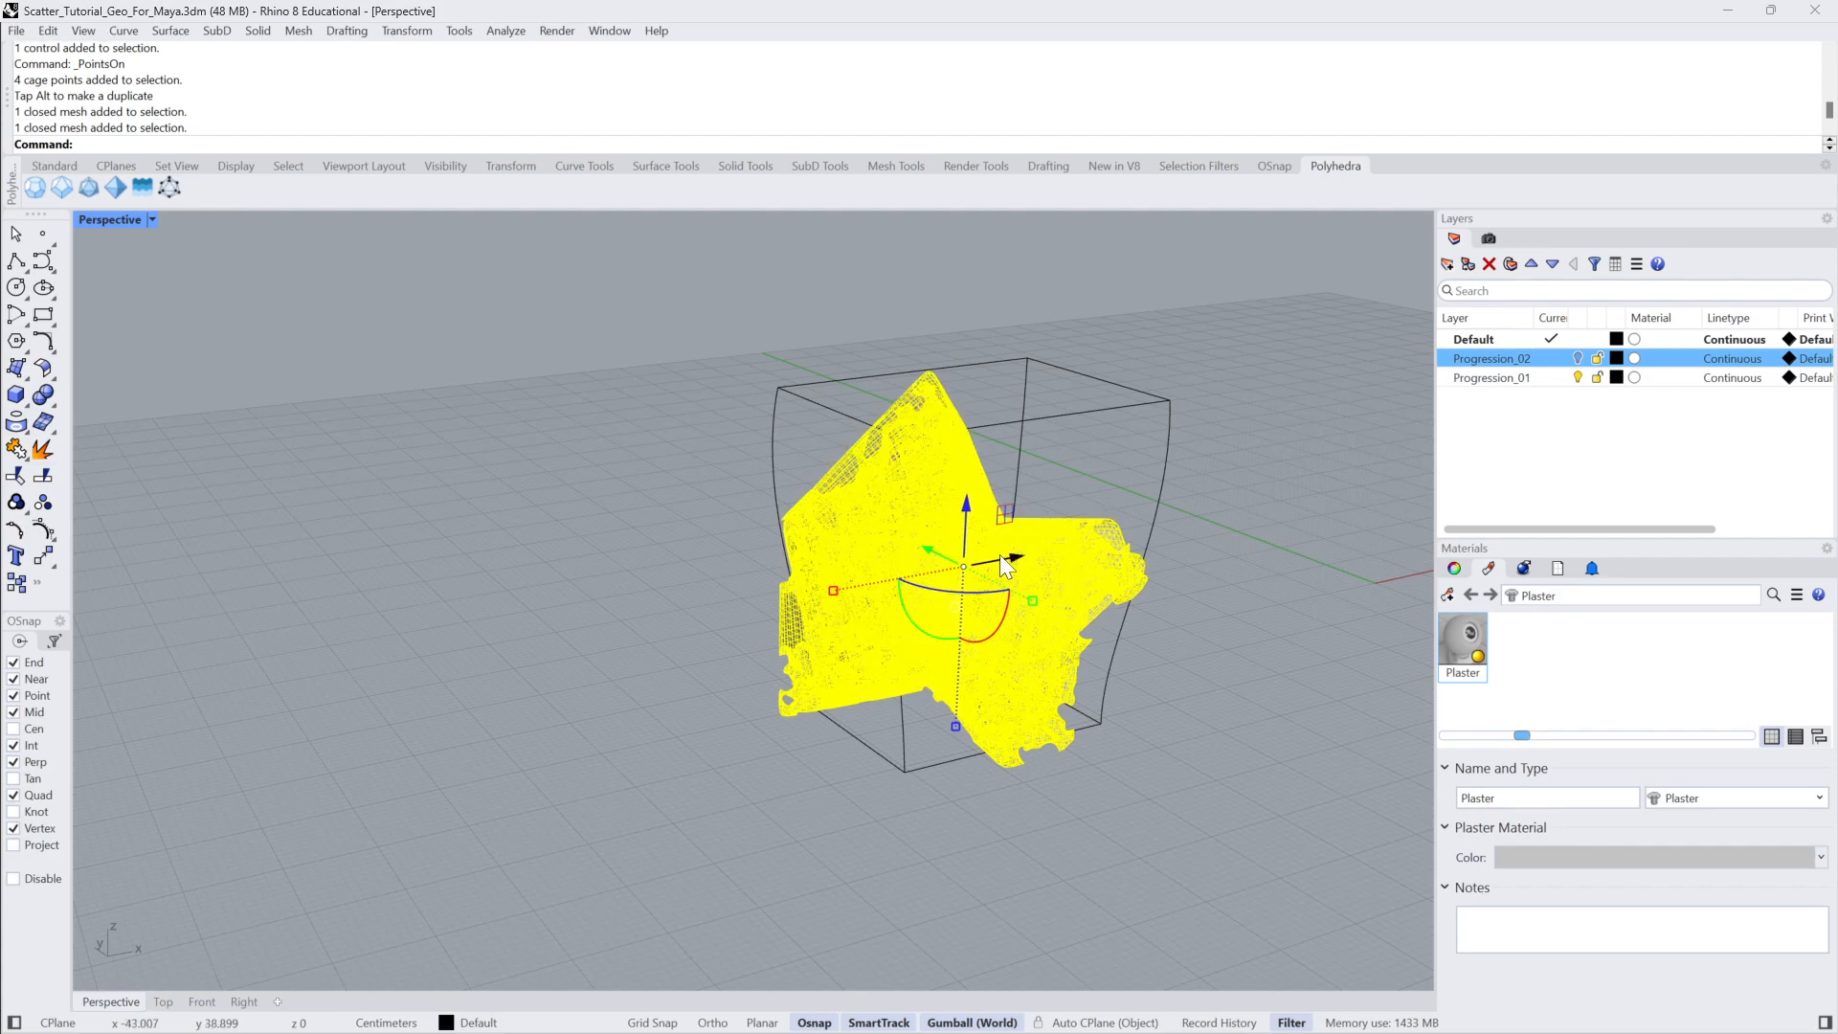
{"action": "key", "text": "alt"}
{"action": "left_click_drag", "start_coordinate": [1019, 559], "coordinate": [563, 651]}
{"action": "left_click", "coordinate": [652, 551]}
{"action": "right_click_drag", "start_coordinate": [652, 552], "coordinate": [997, 351], "text": "shift"}
{"action": "scroll", "coordinate": [1080, 544], "scroll_direction": "up", "scroll_amount": 3}
{"action": "scroll", "coordinate": [1078, 543], "scroll_direction": "up", "scroll_amount": 2}
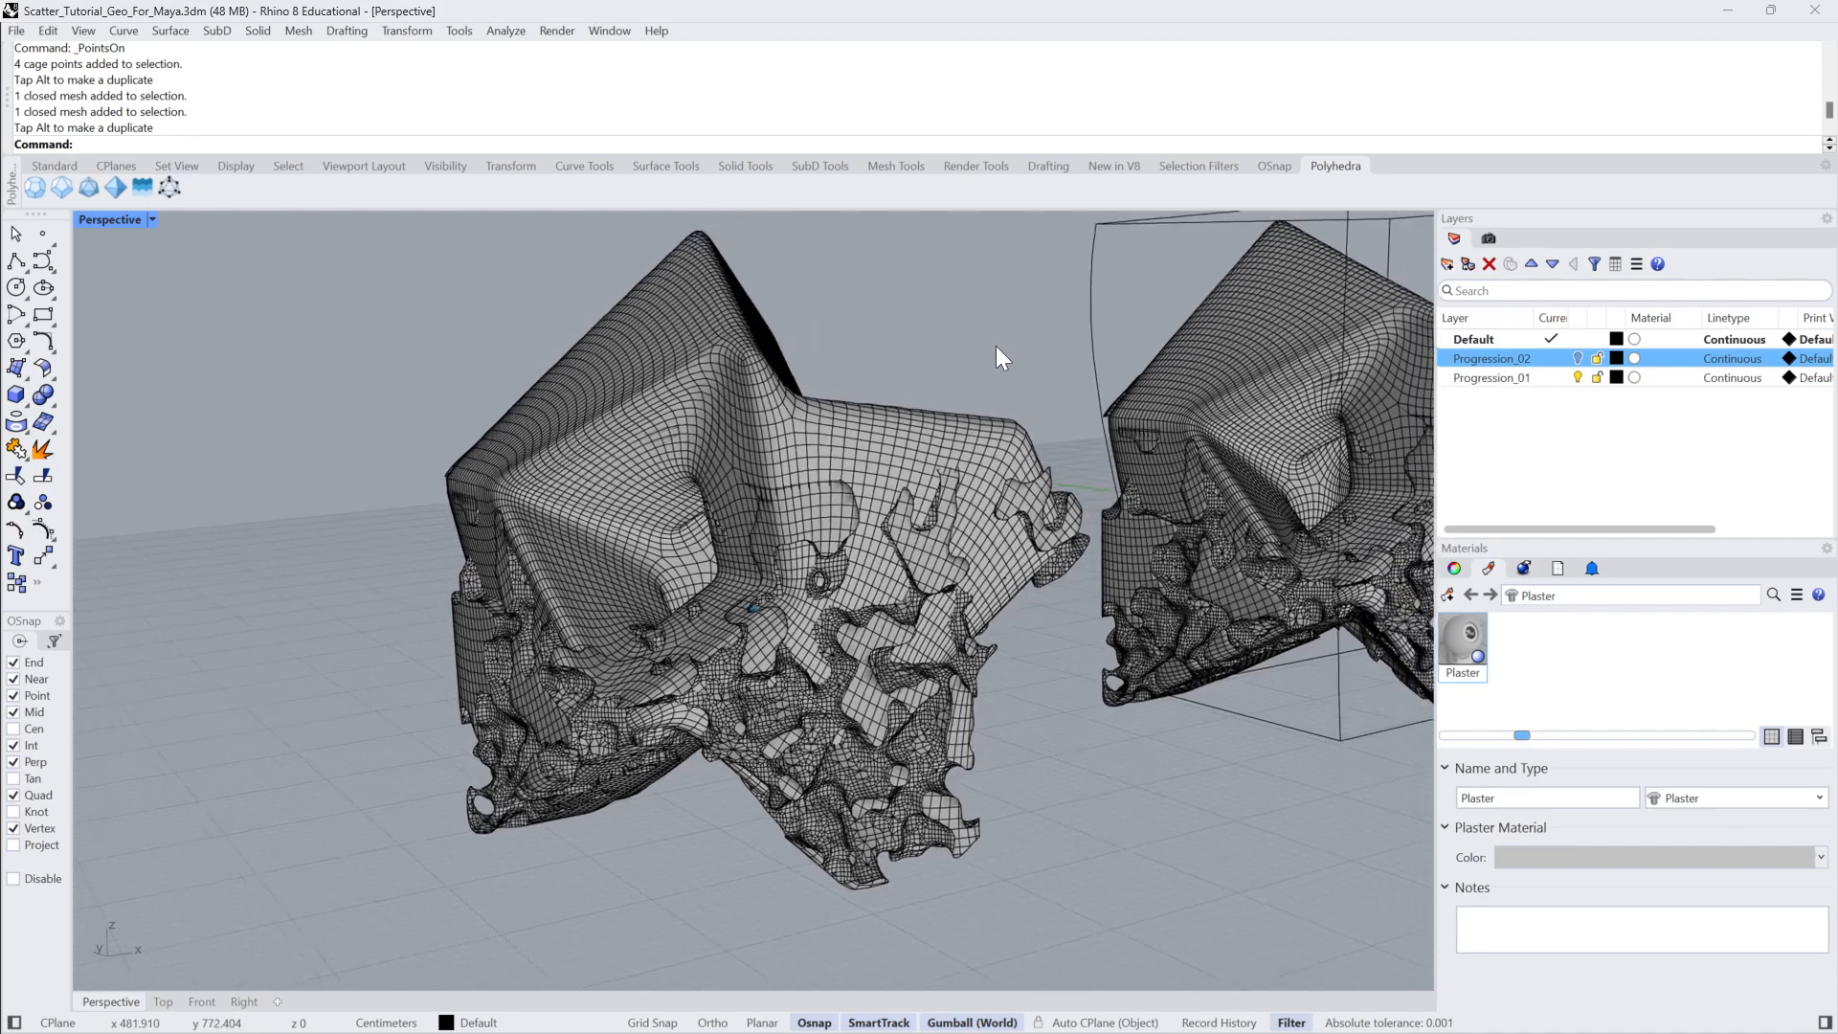
Start ShrinkWrap on the copied polyhedron and carved mesh pair, with the preview on and the input objects hidden.
{"action": "left_click_drag", "start_coordinate": [997, 347], "coordinate": [611, 749]}
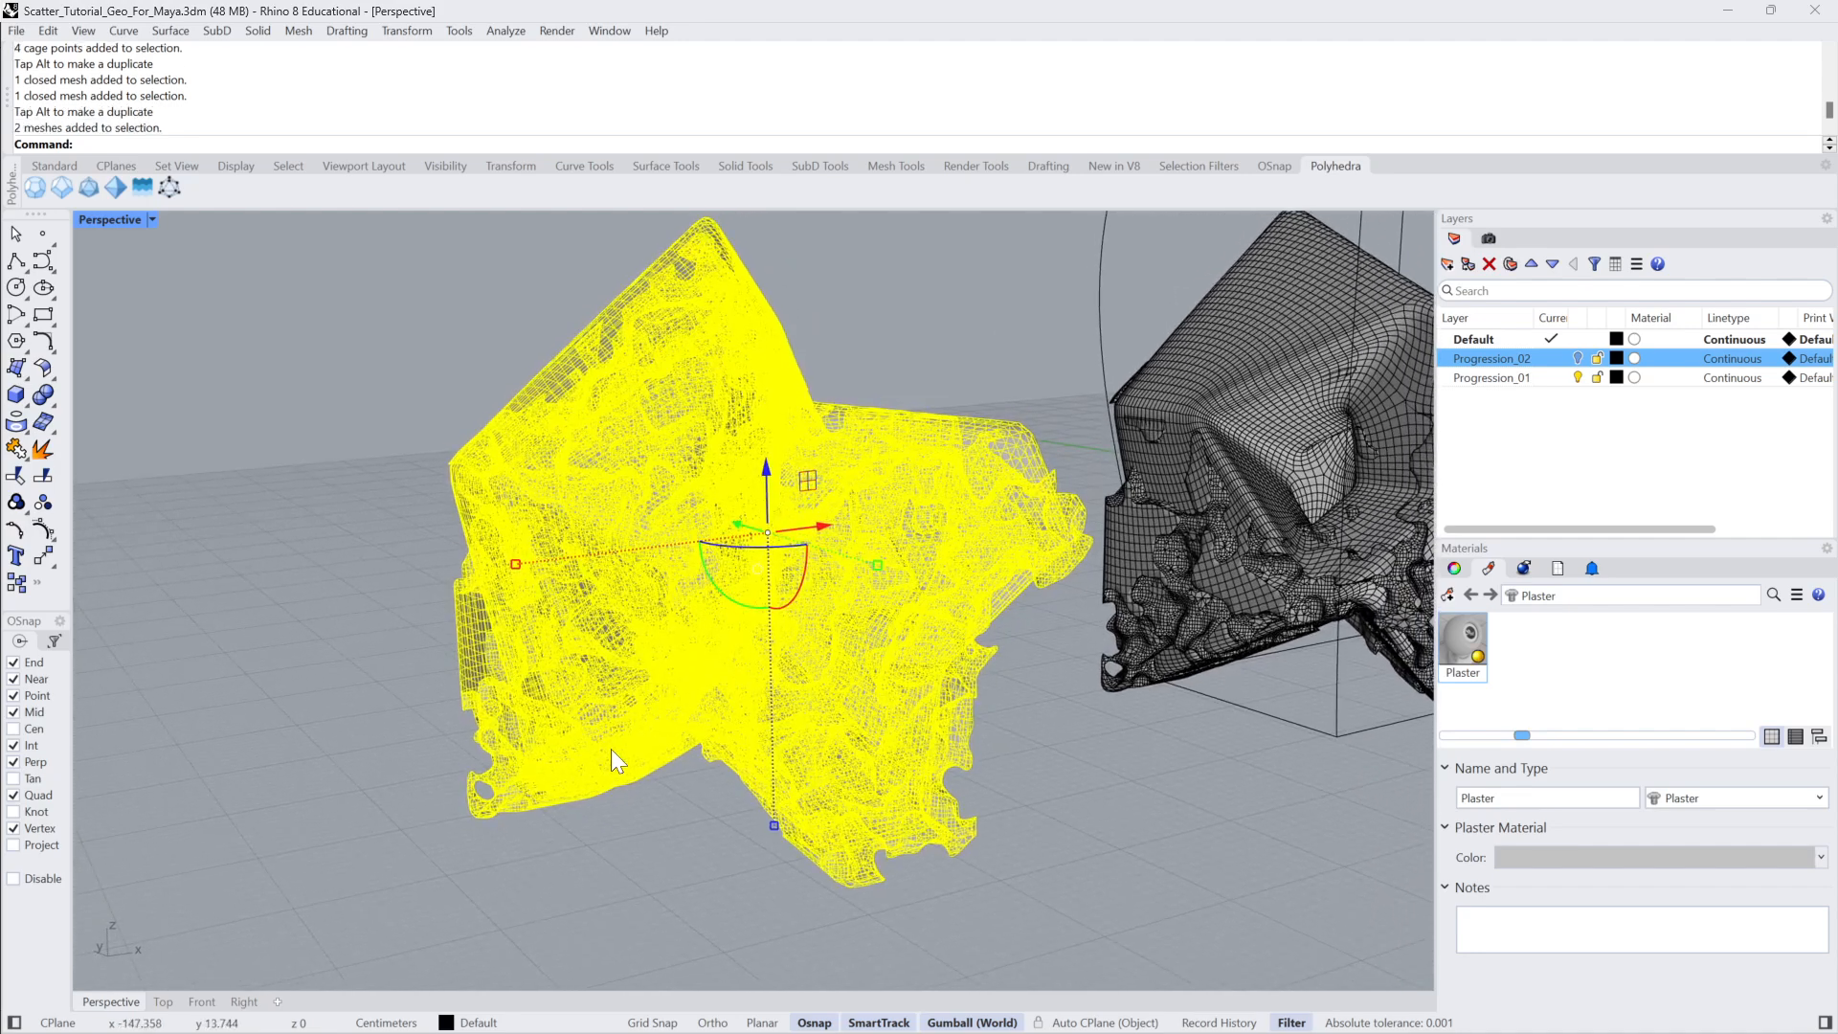
{"action": "type", "text": "hir"}
{"action": "key", "text": "BackSpace"}
{"action": "key", "text": "BackSpace"}
{"action": "type", "text": "rf"}
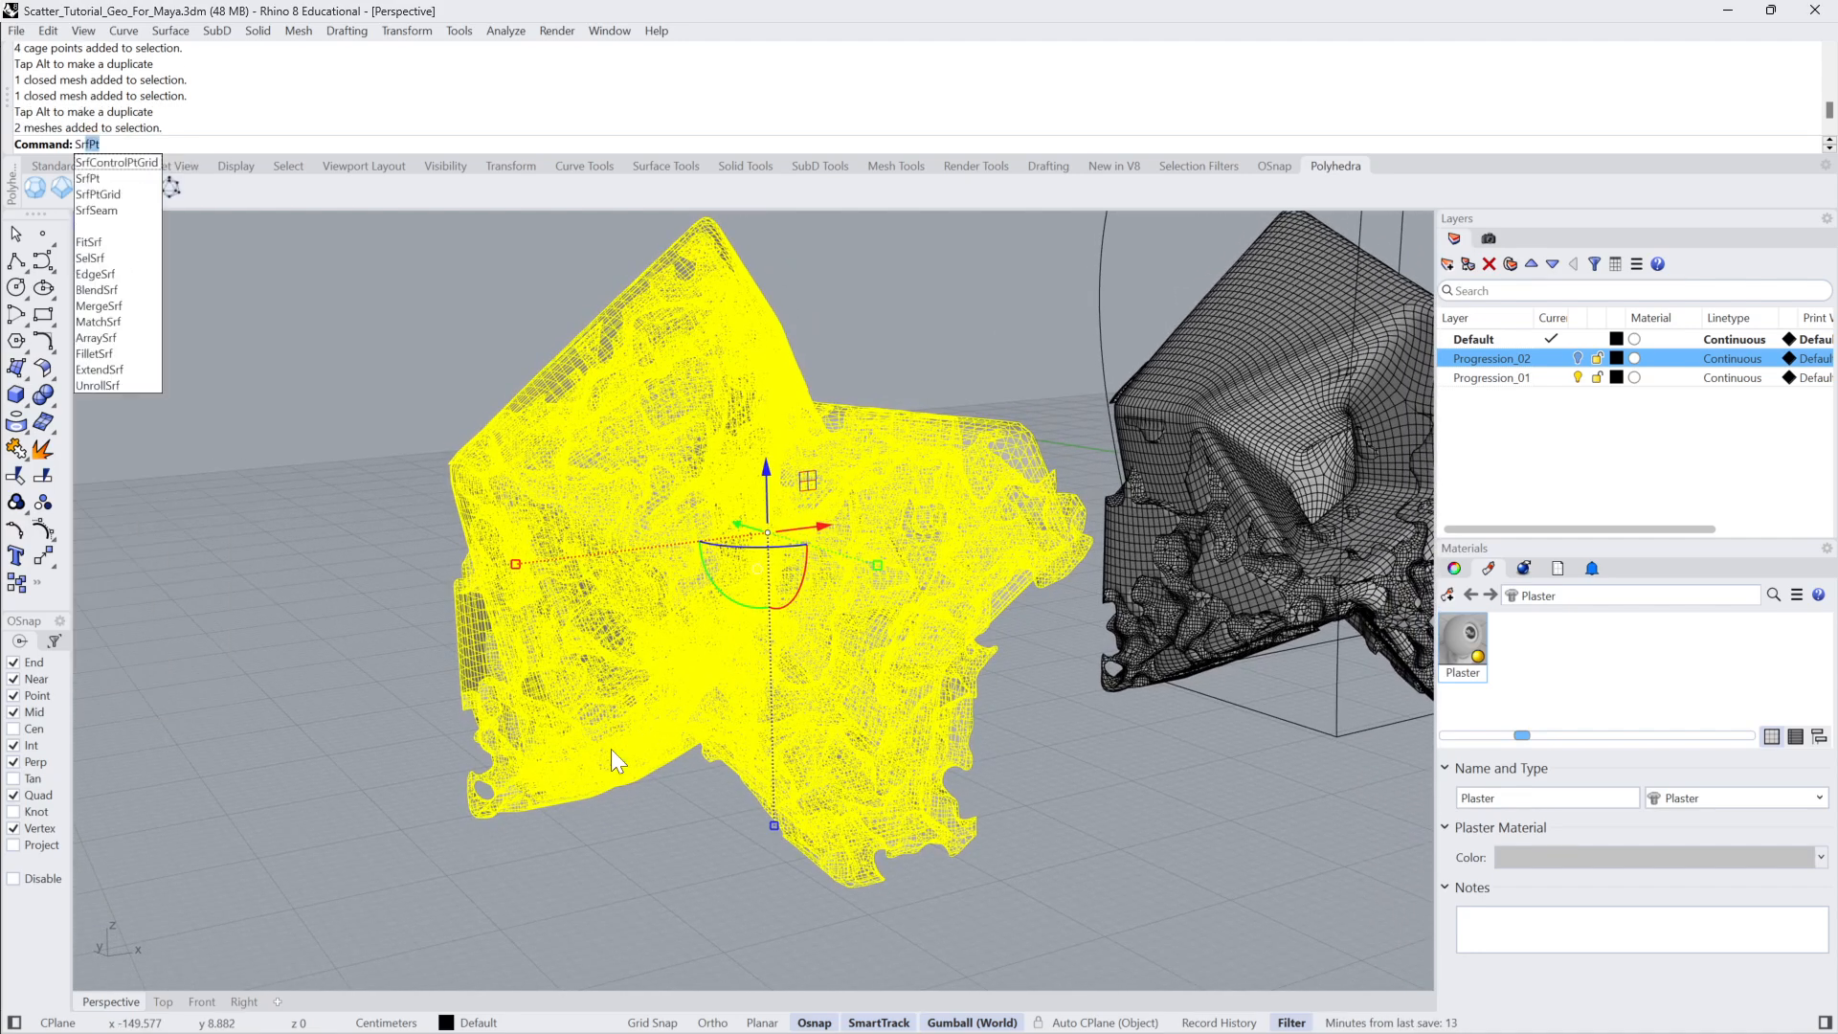
{"action": "key", "text": "BackSpace"}
{"action": "key", "text": "BackSpace"}
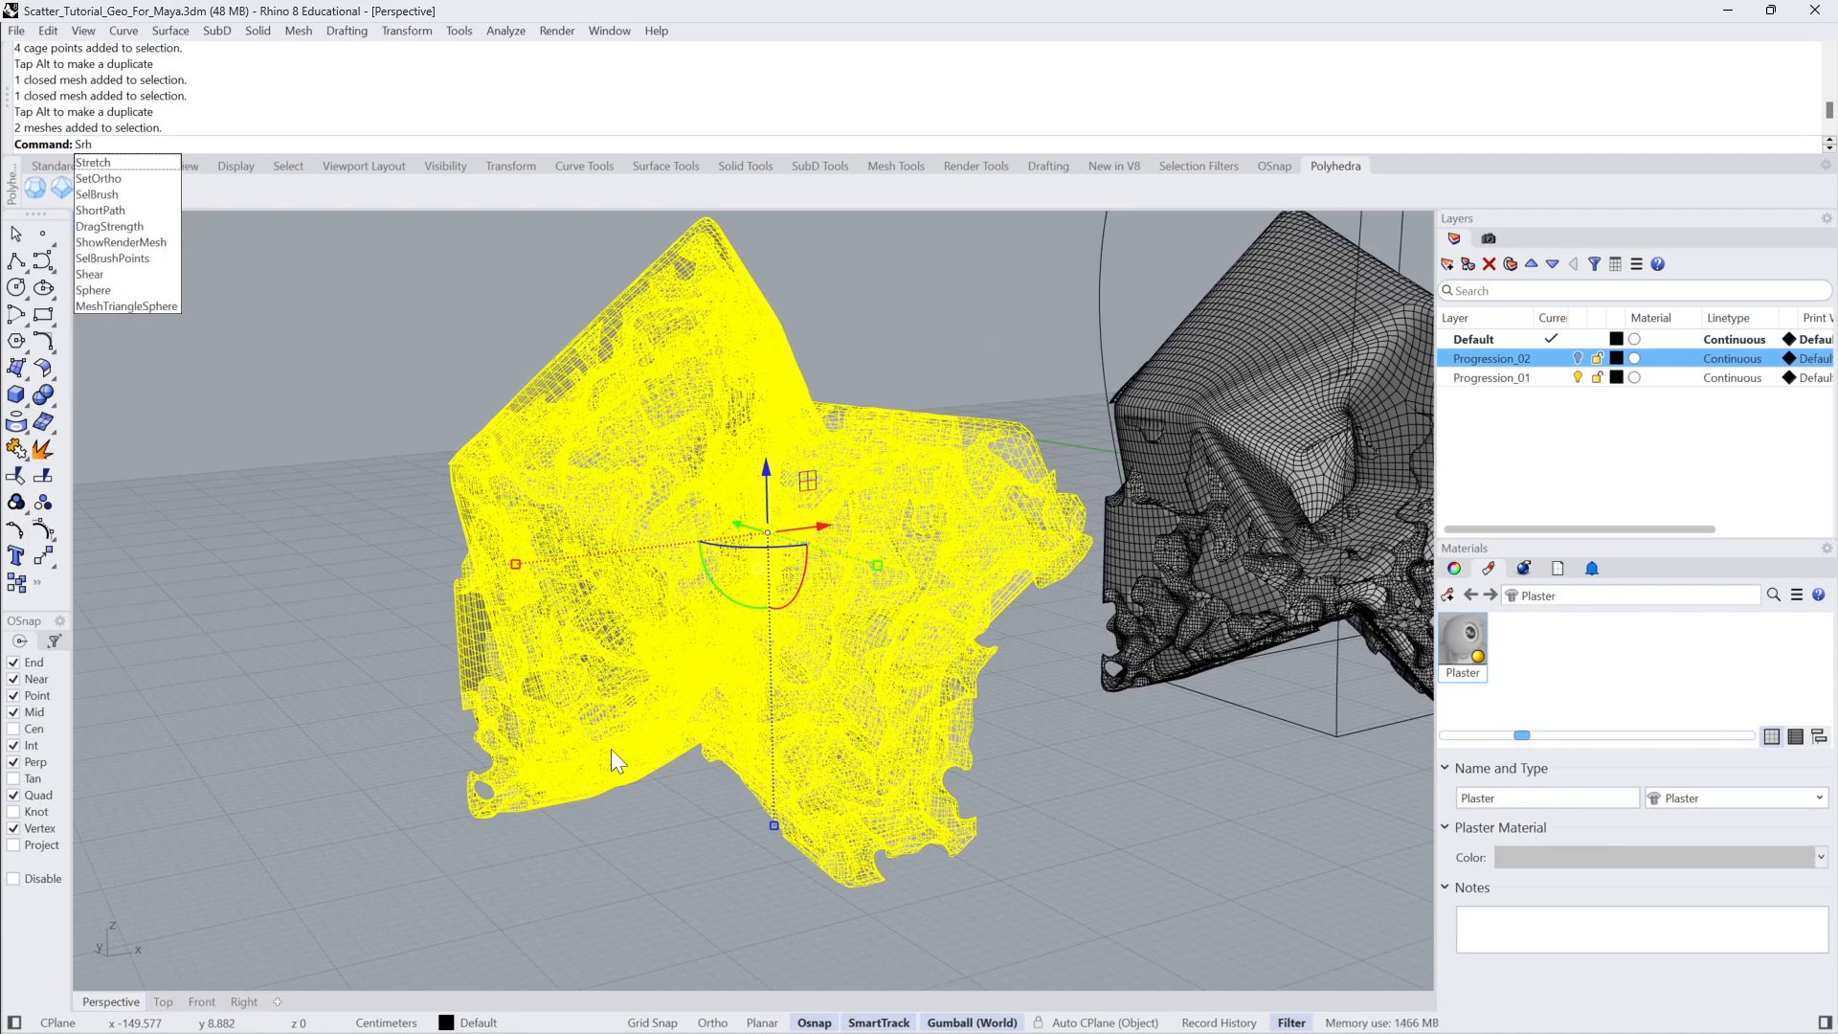
{"action": "key", "text": "BackSpace"}
{"action": "key", "text": "BackSpace"}
{"action": "type", "text": "hrinkWrap"}
{"action": "key", "text": "Return"}
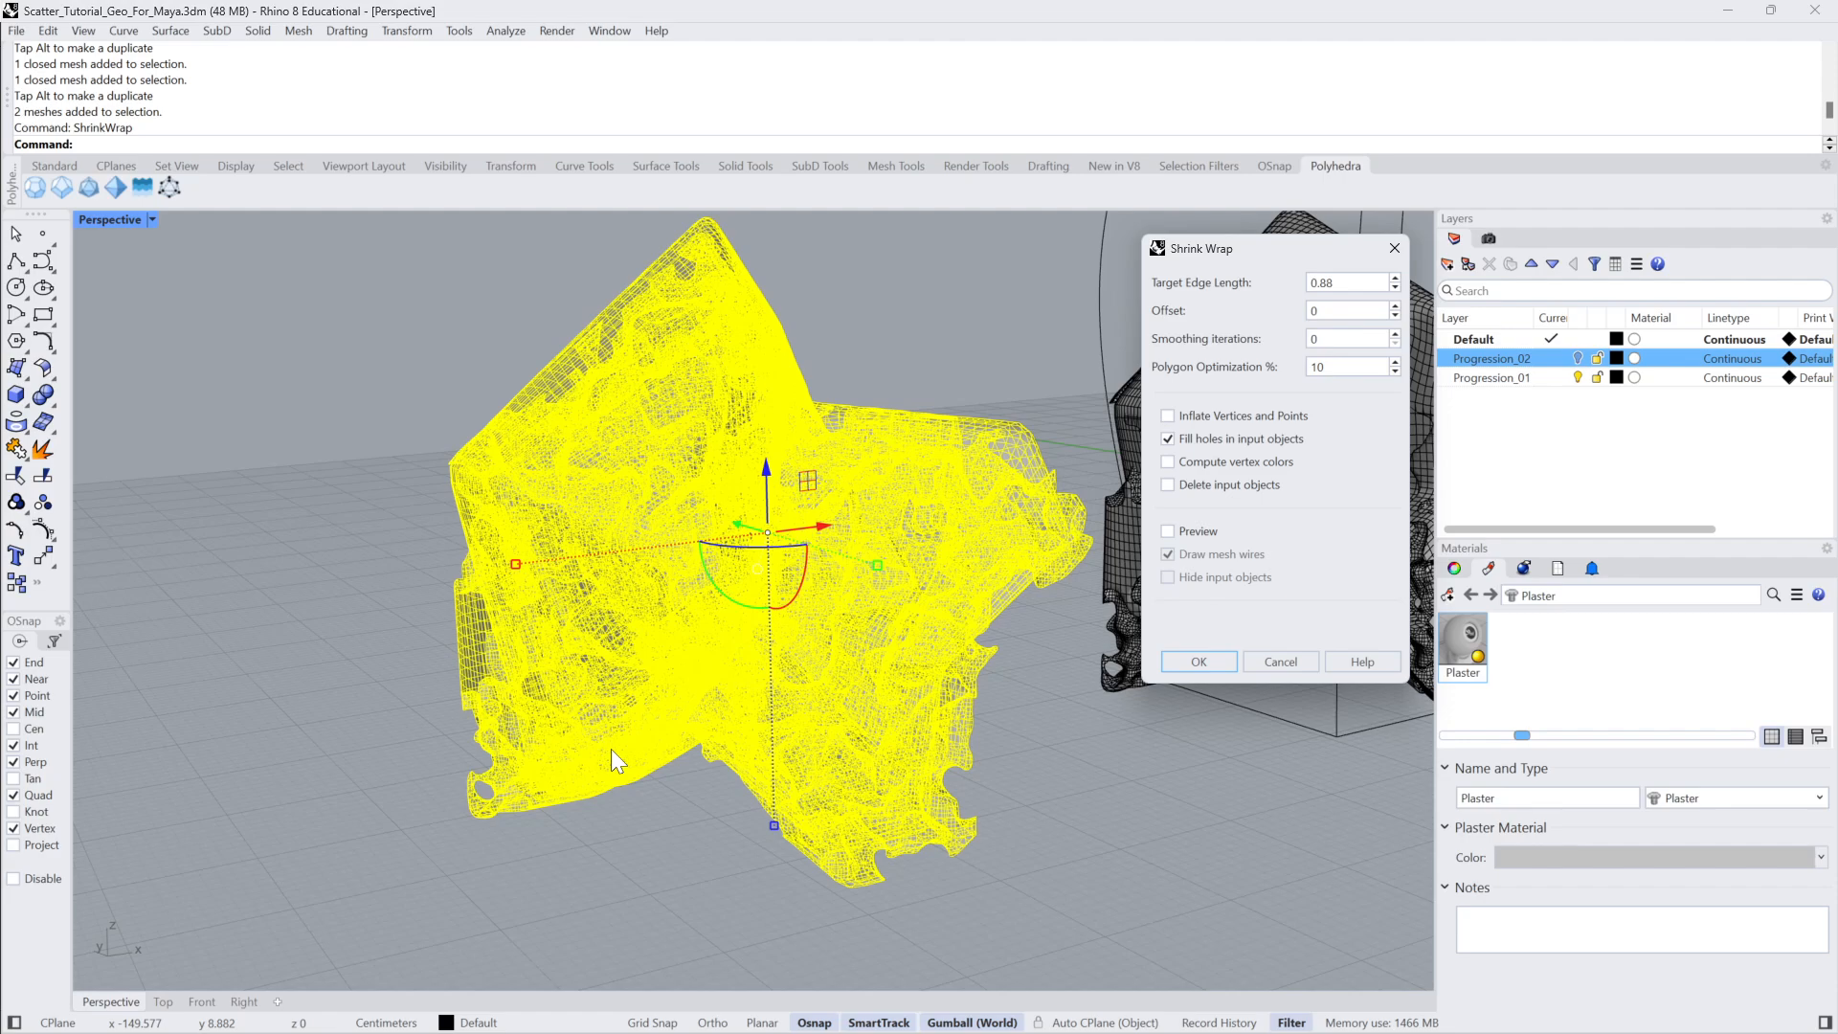
{"action": "left_click", "coordinate": [1168, 532]}
{"action": "left_click", "coordinate": [1167, 578]}
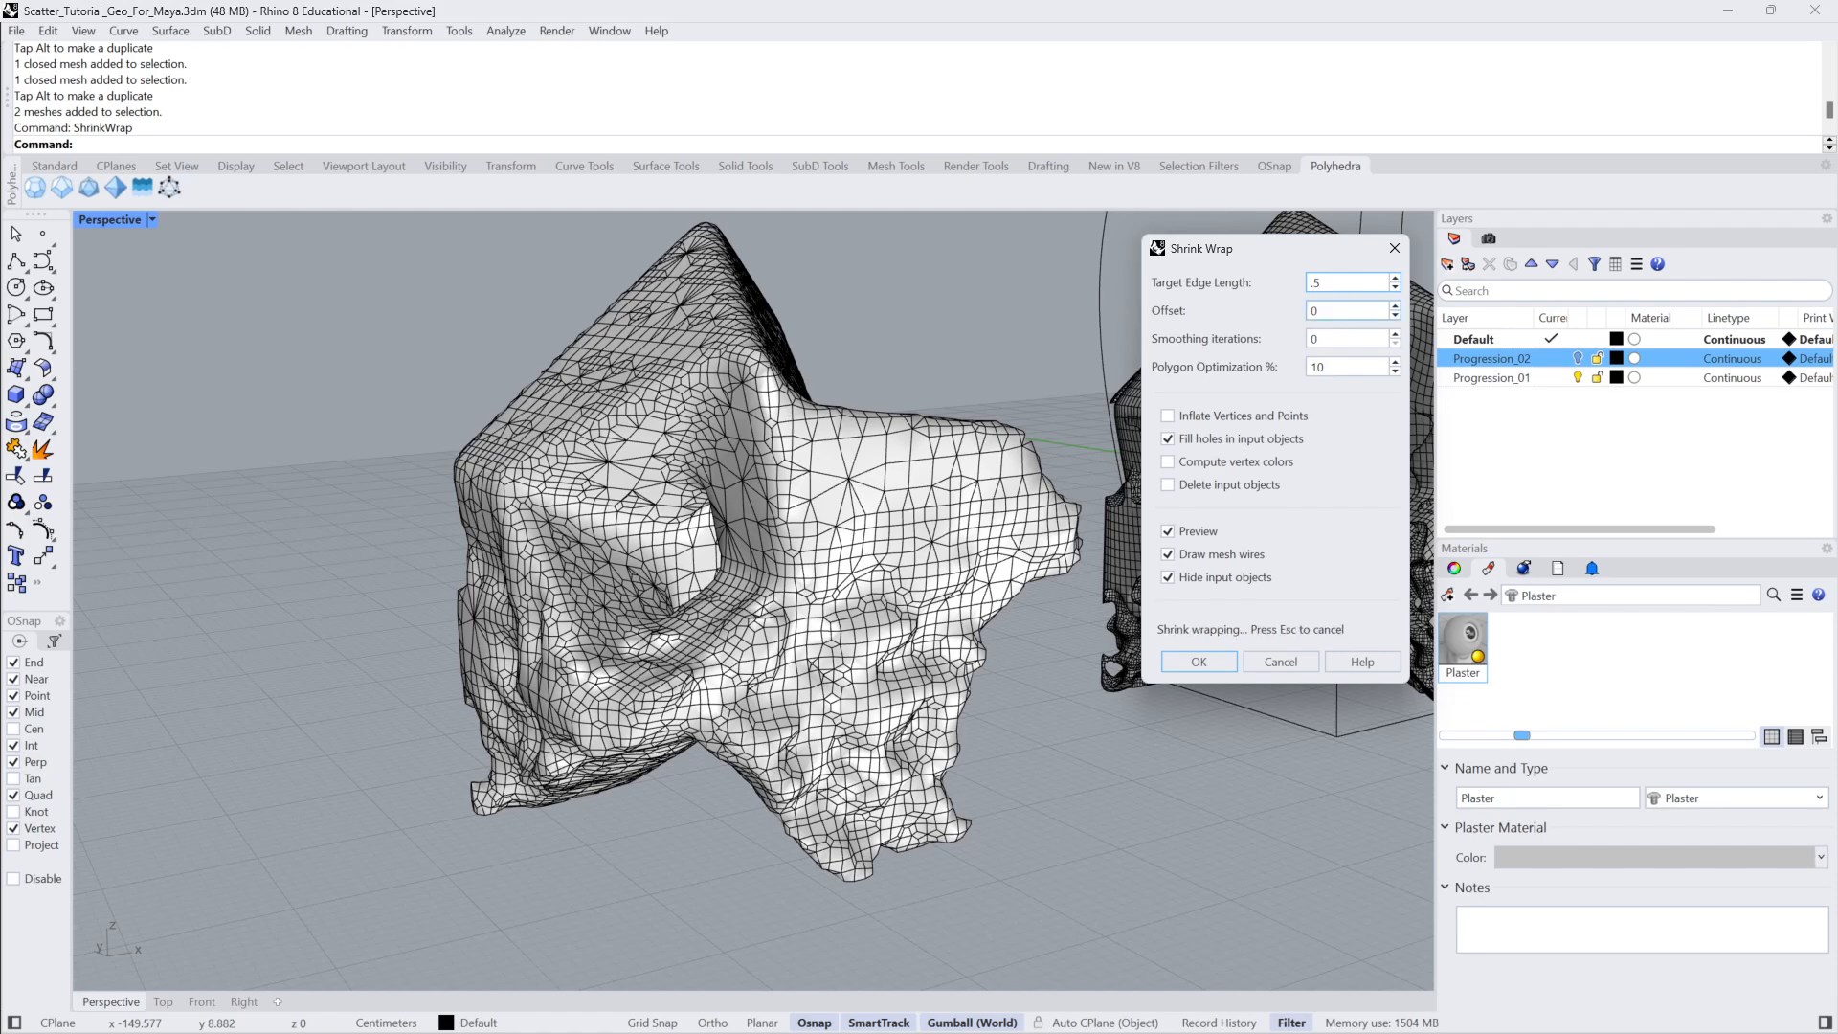
Generate the shrink-wrapped mesh with a target edge length of 0.1, offset 0 and polygon optimization 10.
{"action": "key", "text": "Tab"}
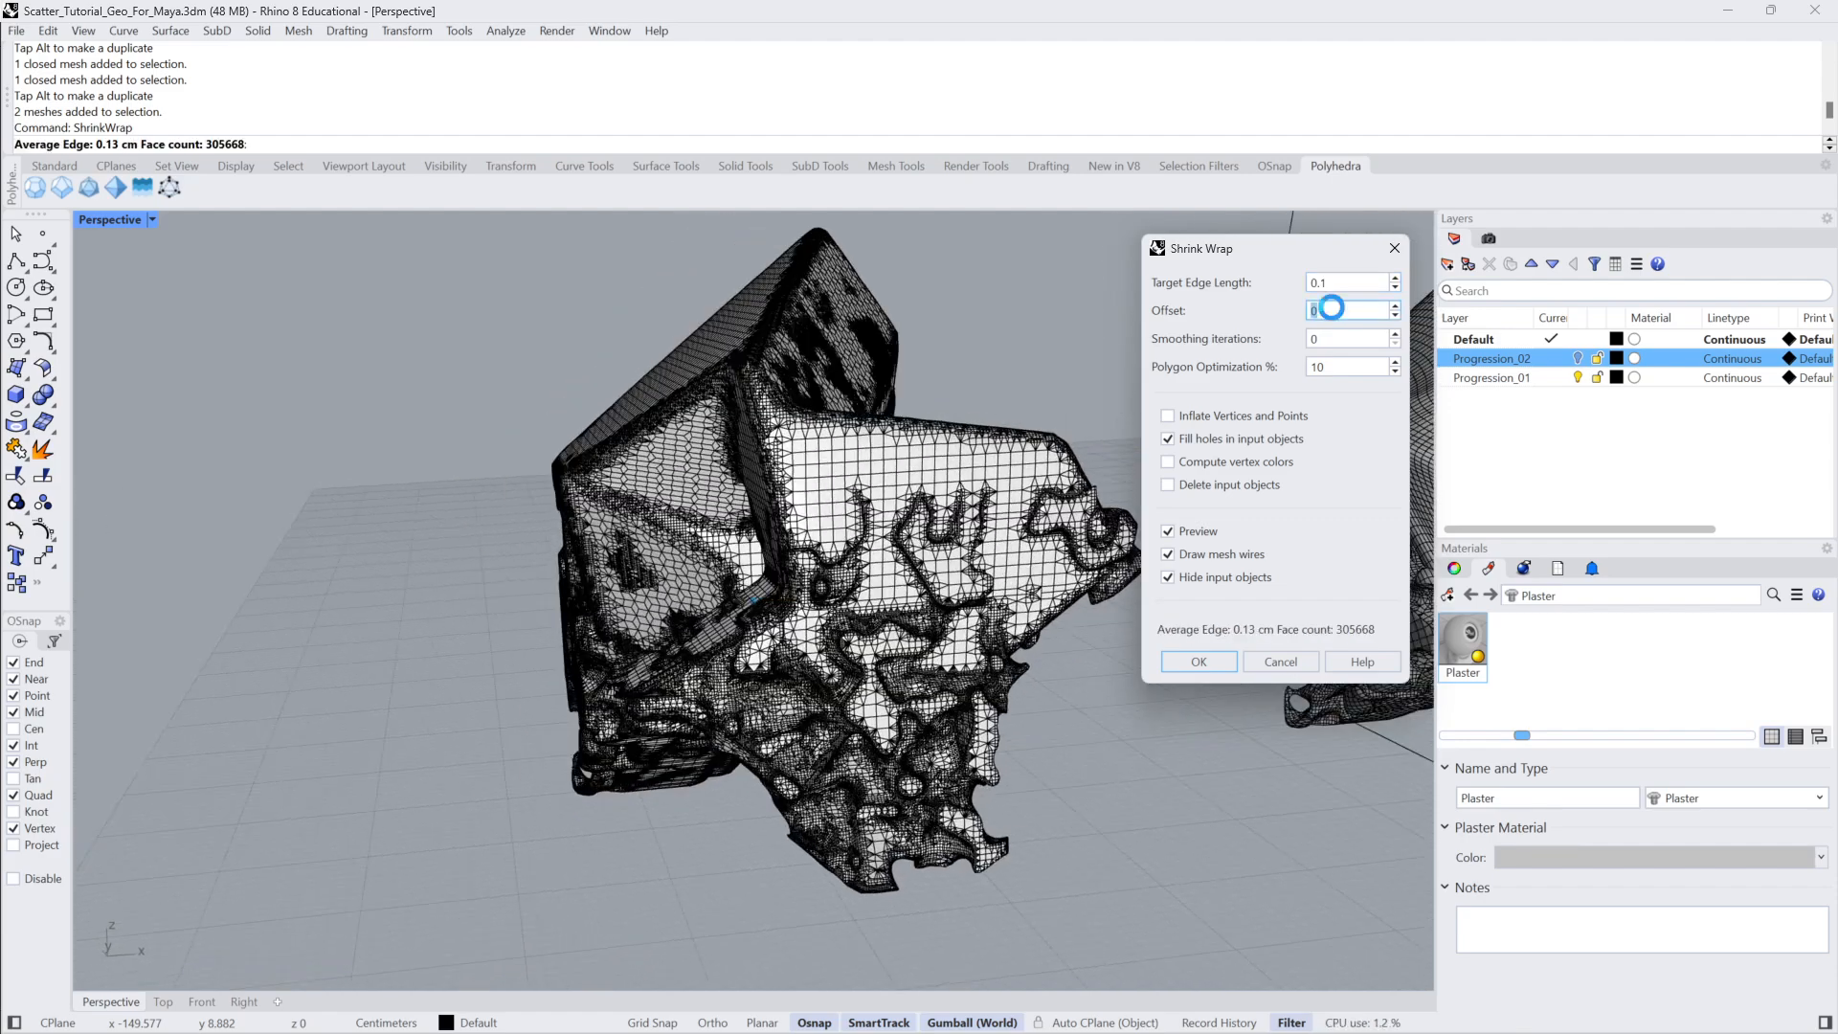
{"action": "right_click_drag", "start_coordinate": [843, 670], "coordinate": [1256, 346]}
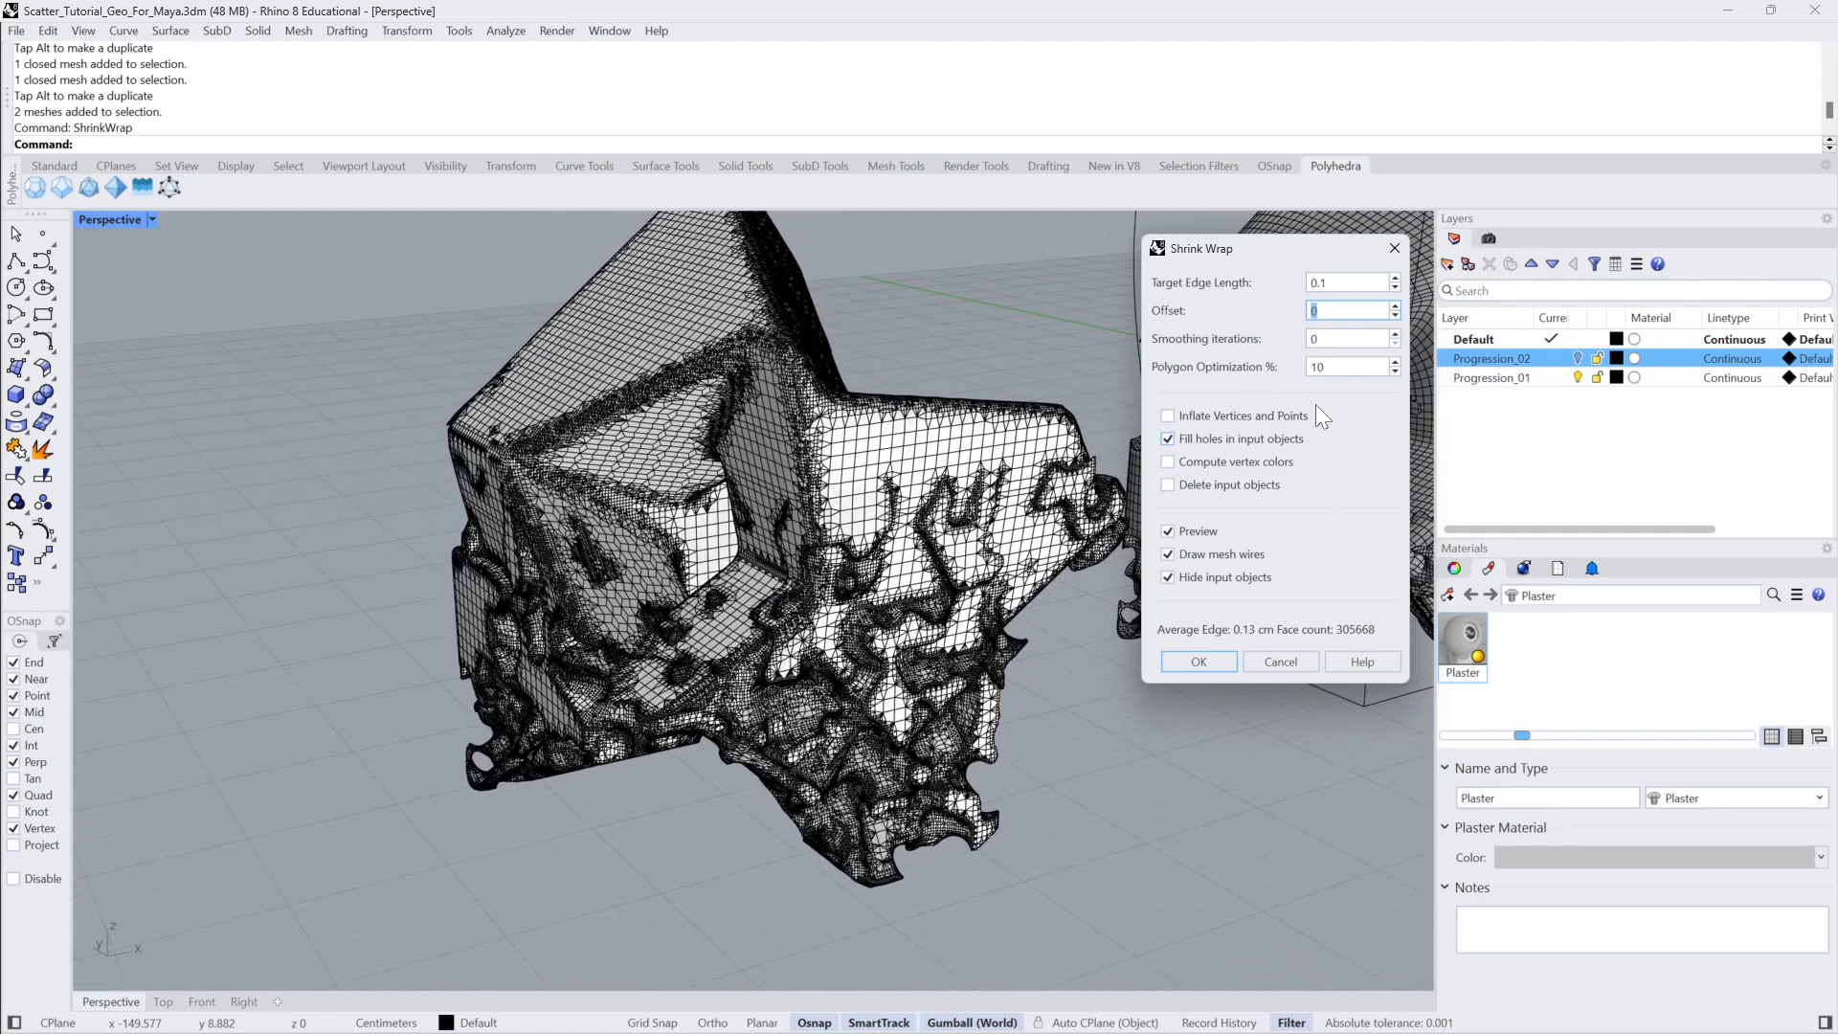
{"action": "left_click", "coordinate": [1193, 655]}
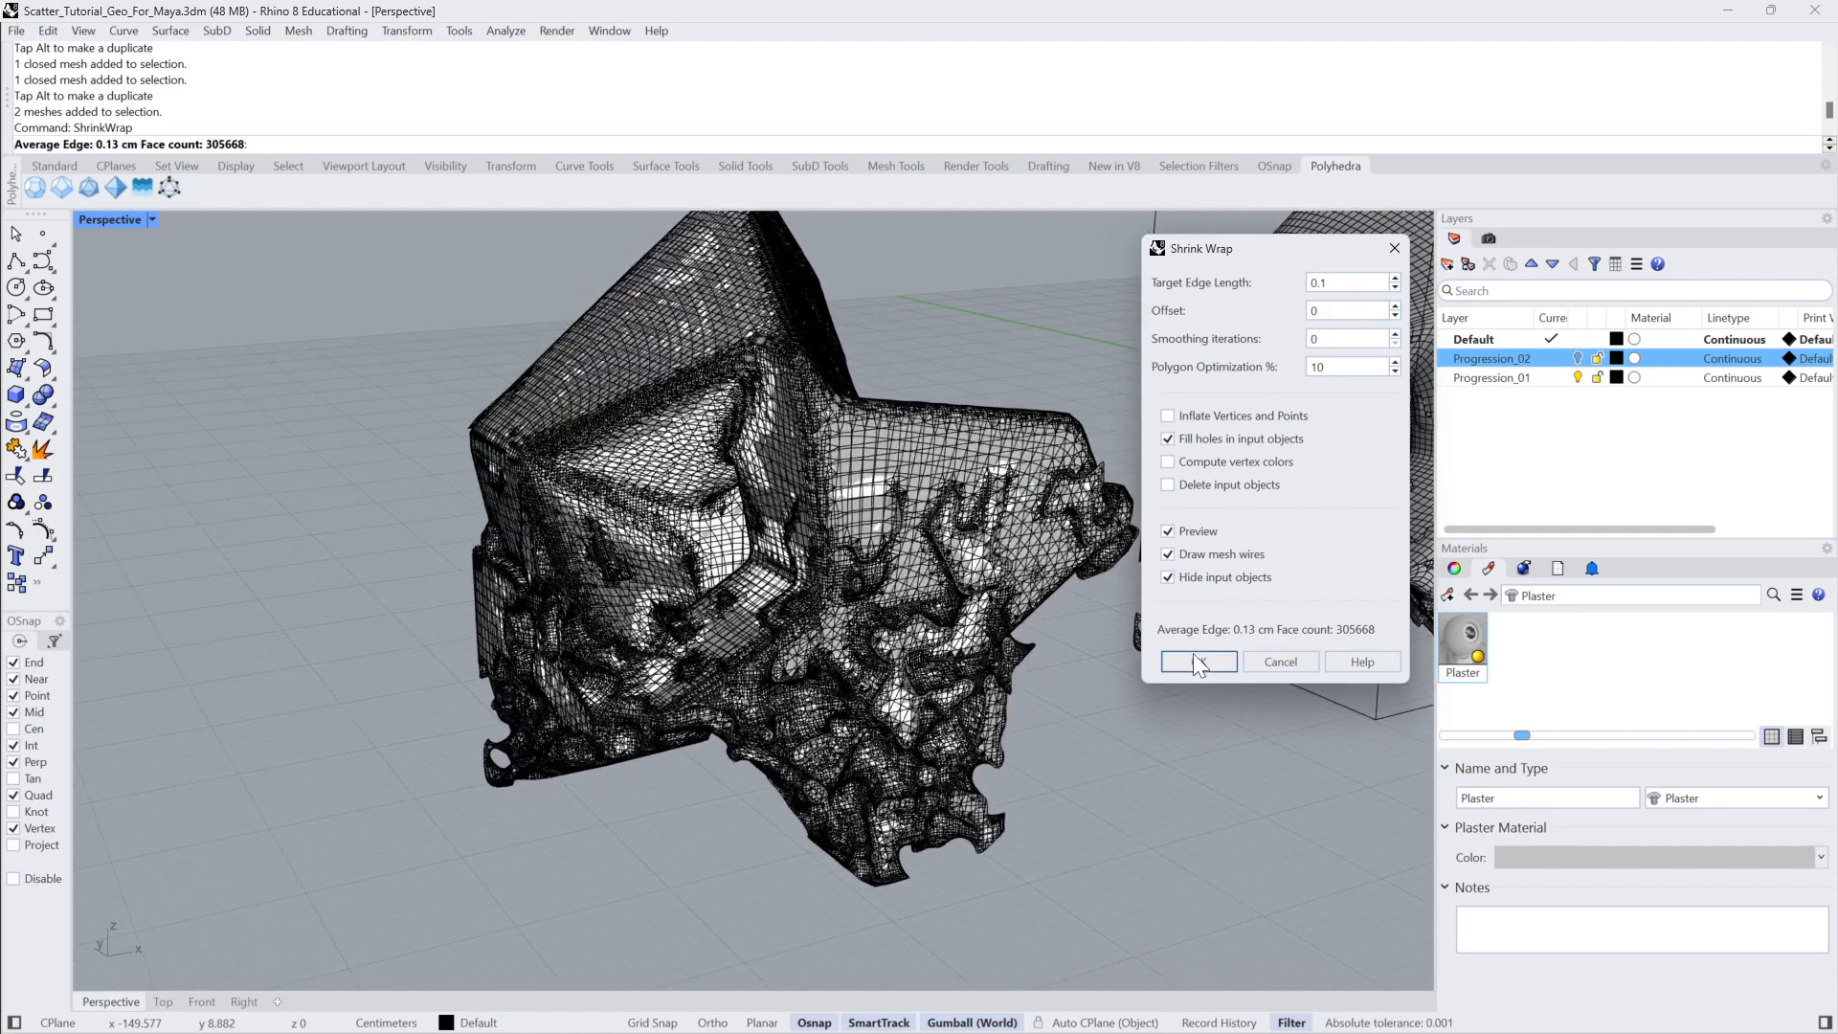
Move the shrink-wrapped mesh along the X axis away from its source meshes and assign it the Plaster material.
{"action": "scroll", "coordinate": [1166, 661], "scroll_direction": "down", "scroll_amount": 4}
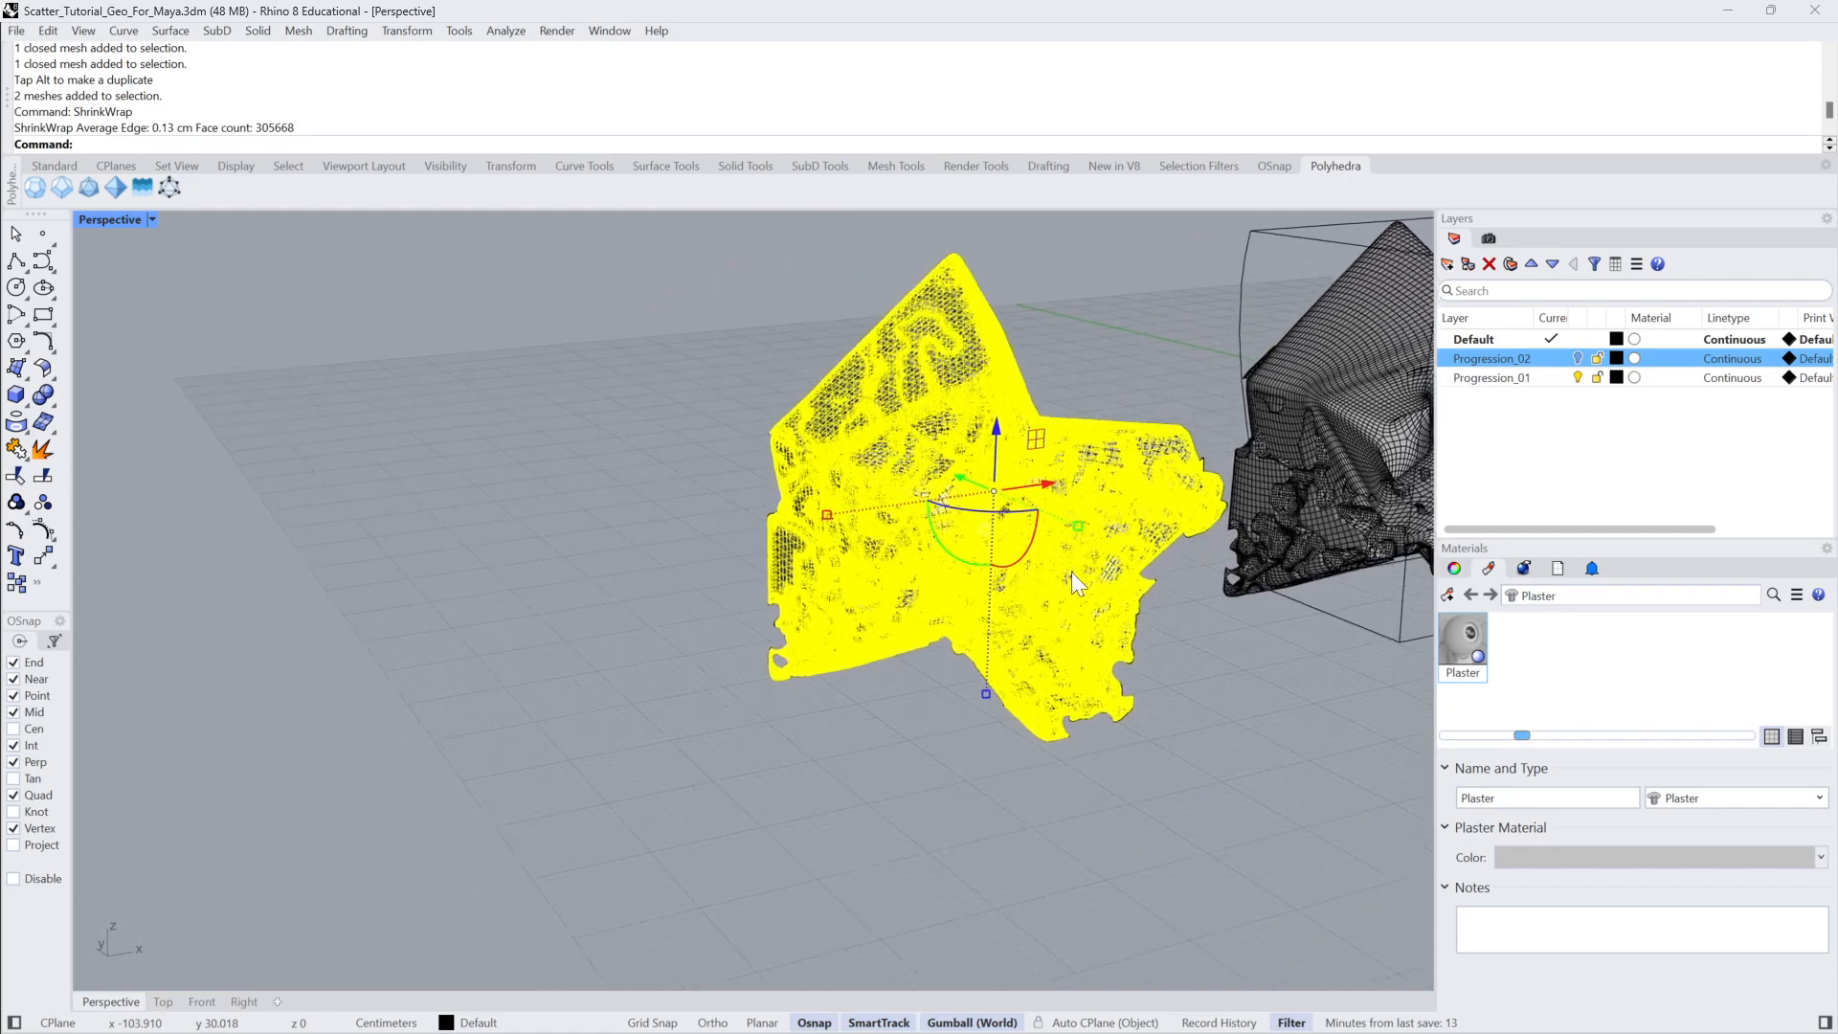
{"action": "left_click_drag", "start_coordinate": [1072, 571], "coordinate": [512, 565]}
{"action": "left_click", "coordinate": [737, 411]}
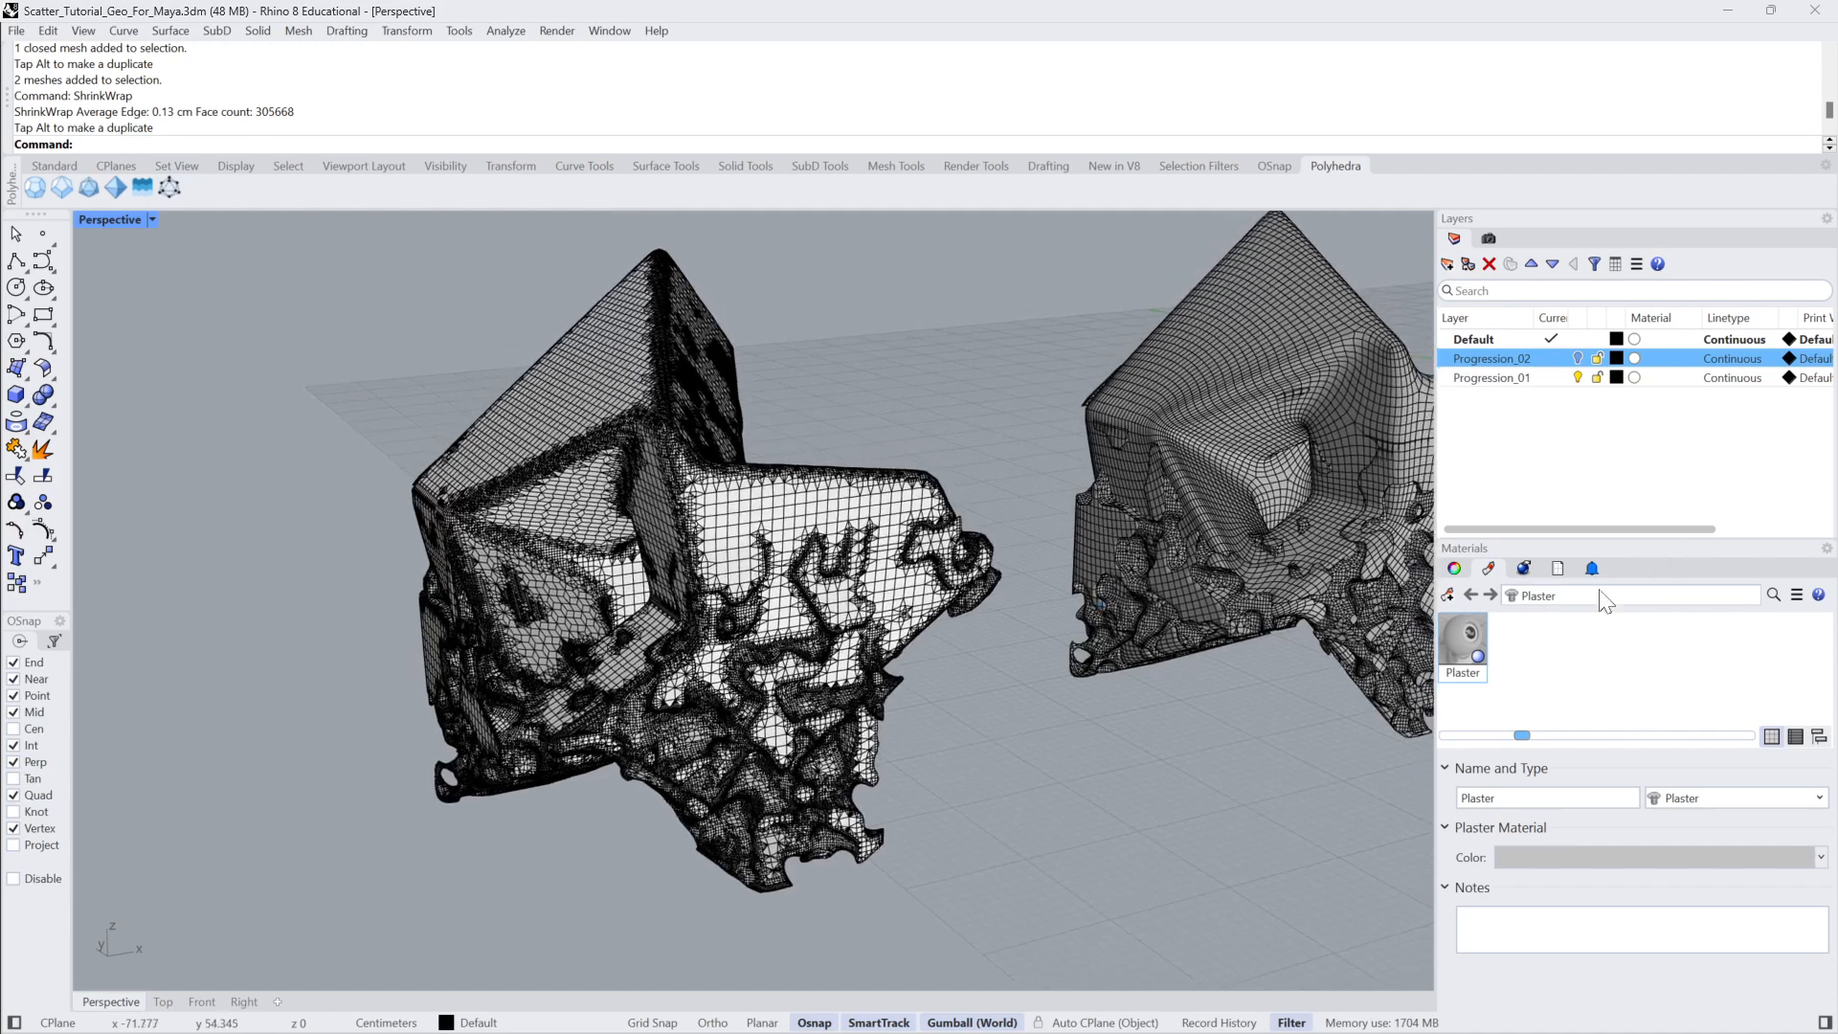
{"action": "left_click_drag", "start_coordinate": [1467, 637], "coordinate": [706, 604]}
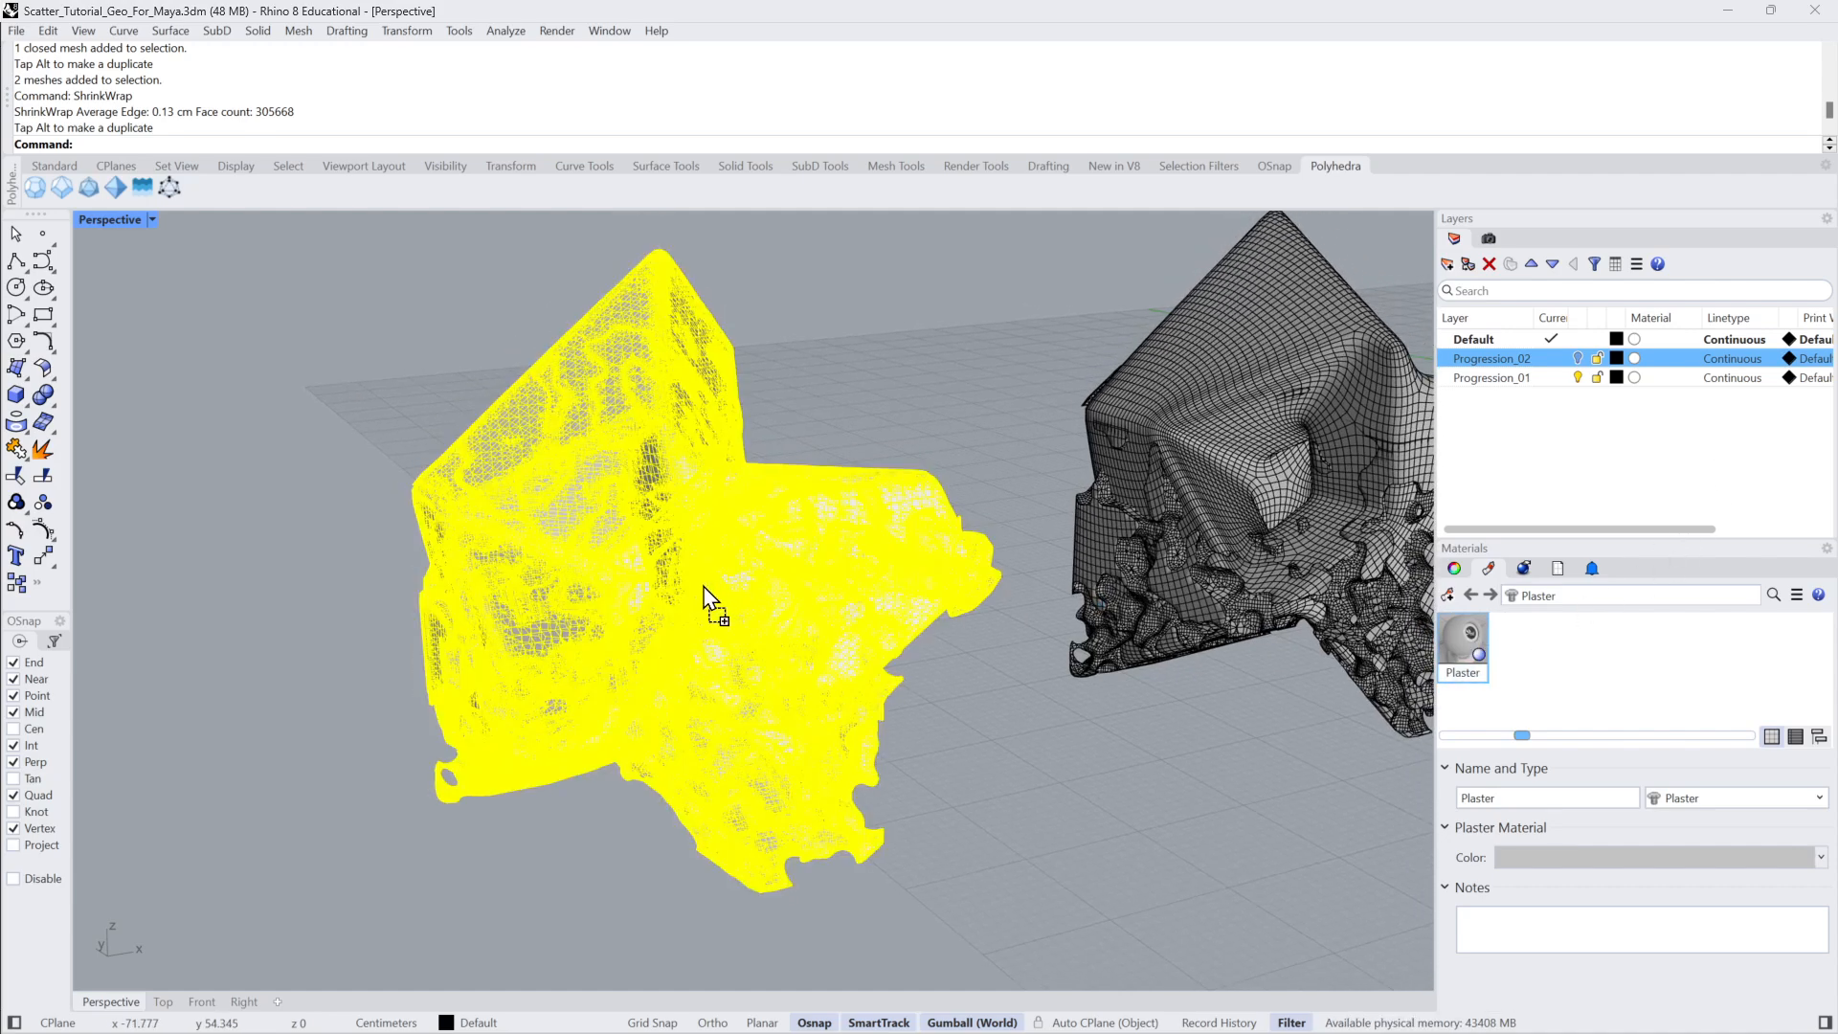
Inspect the shrink-wrapped mesh in the Rendered display mode and return the viewport to Shaded.
{"action": "left_click", "coordinate": [151, 219]}
{"action": "left_click", "coordinate": [136, 345]}
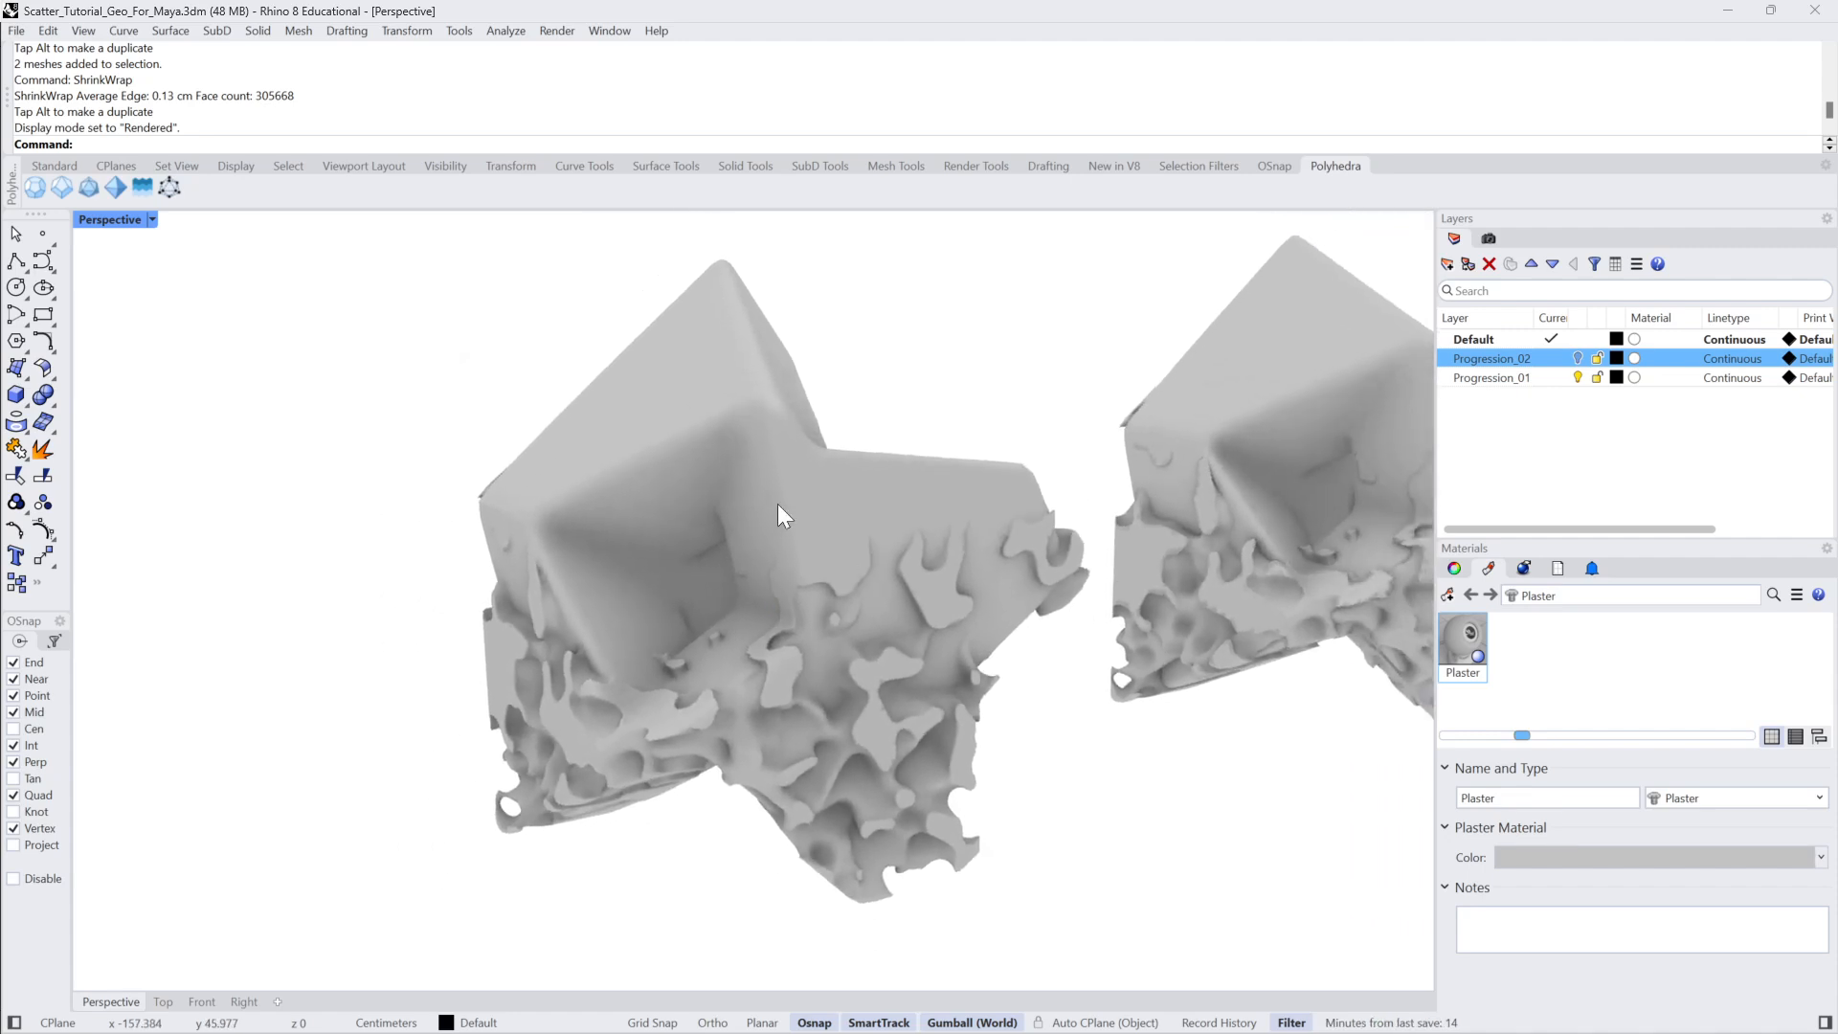
{"action": "left_click", "coordinate": [892, 509]}
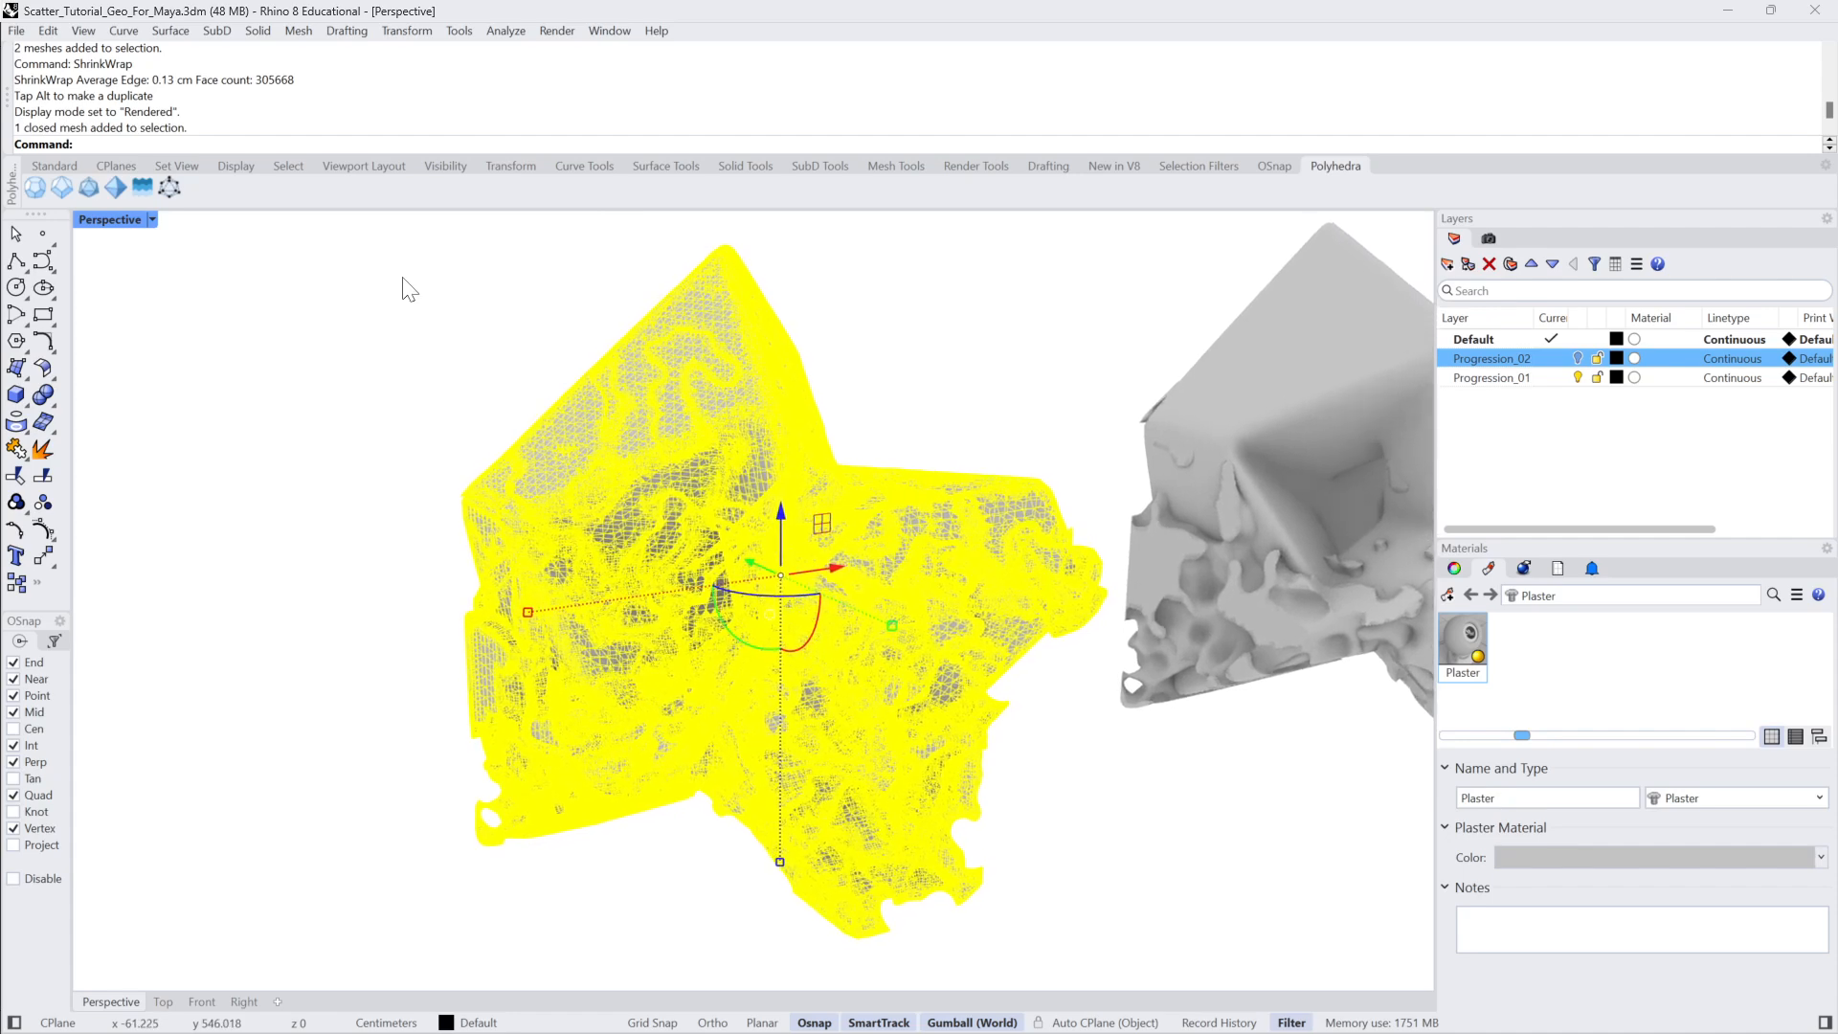
{"action": "left_click", "coordinate": [335, 273]}
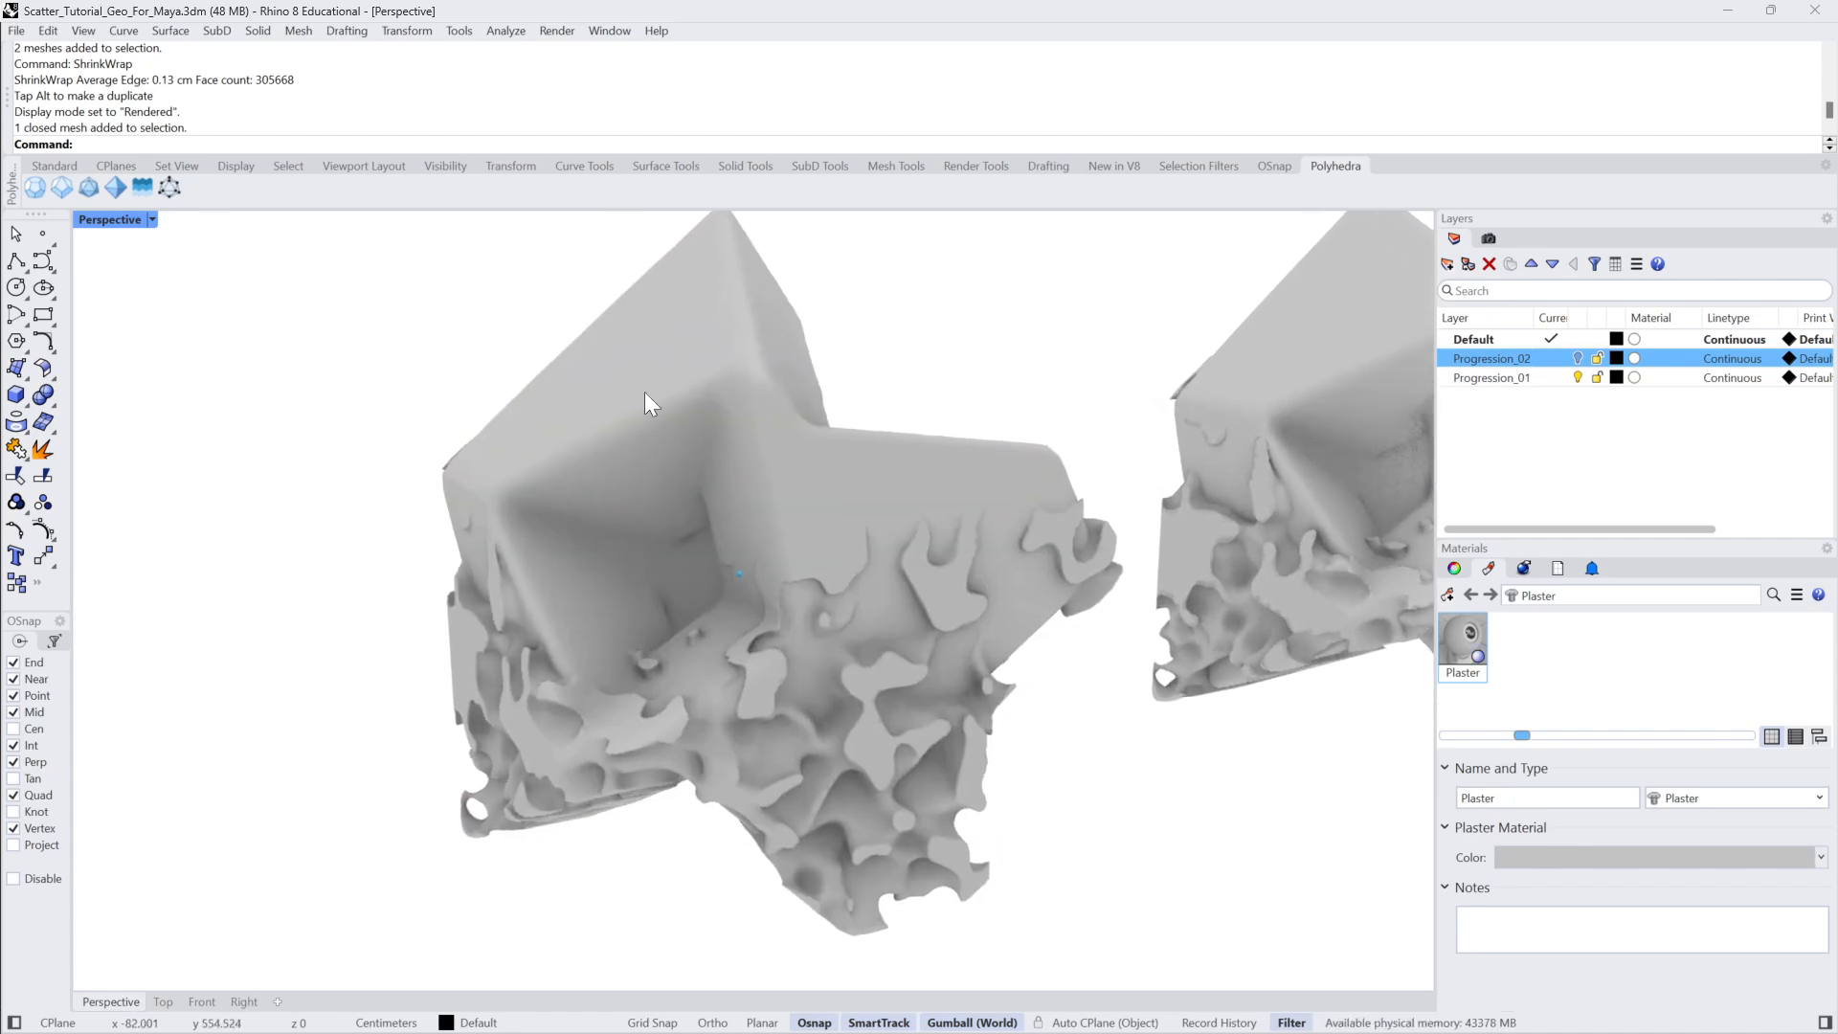
{"action": "left_click", "coordinate": [153, 220]}
{"action": "left_click", "coordinate": [105, 316]}
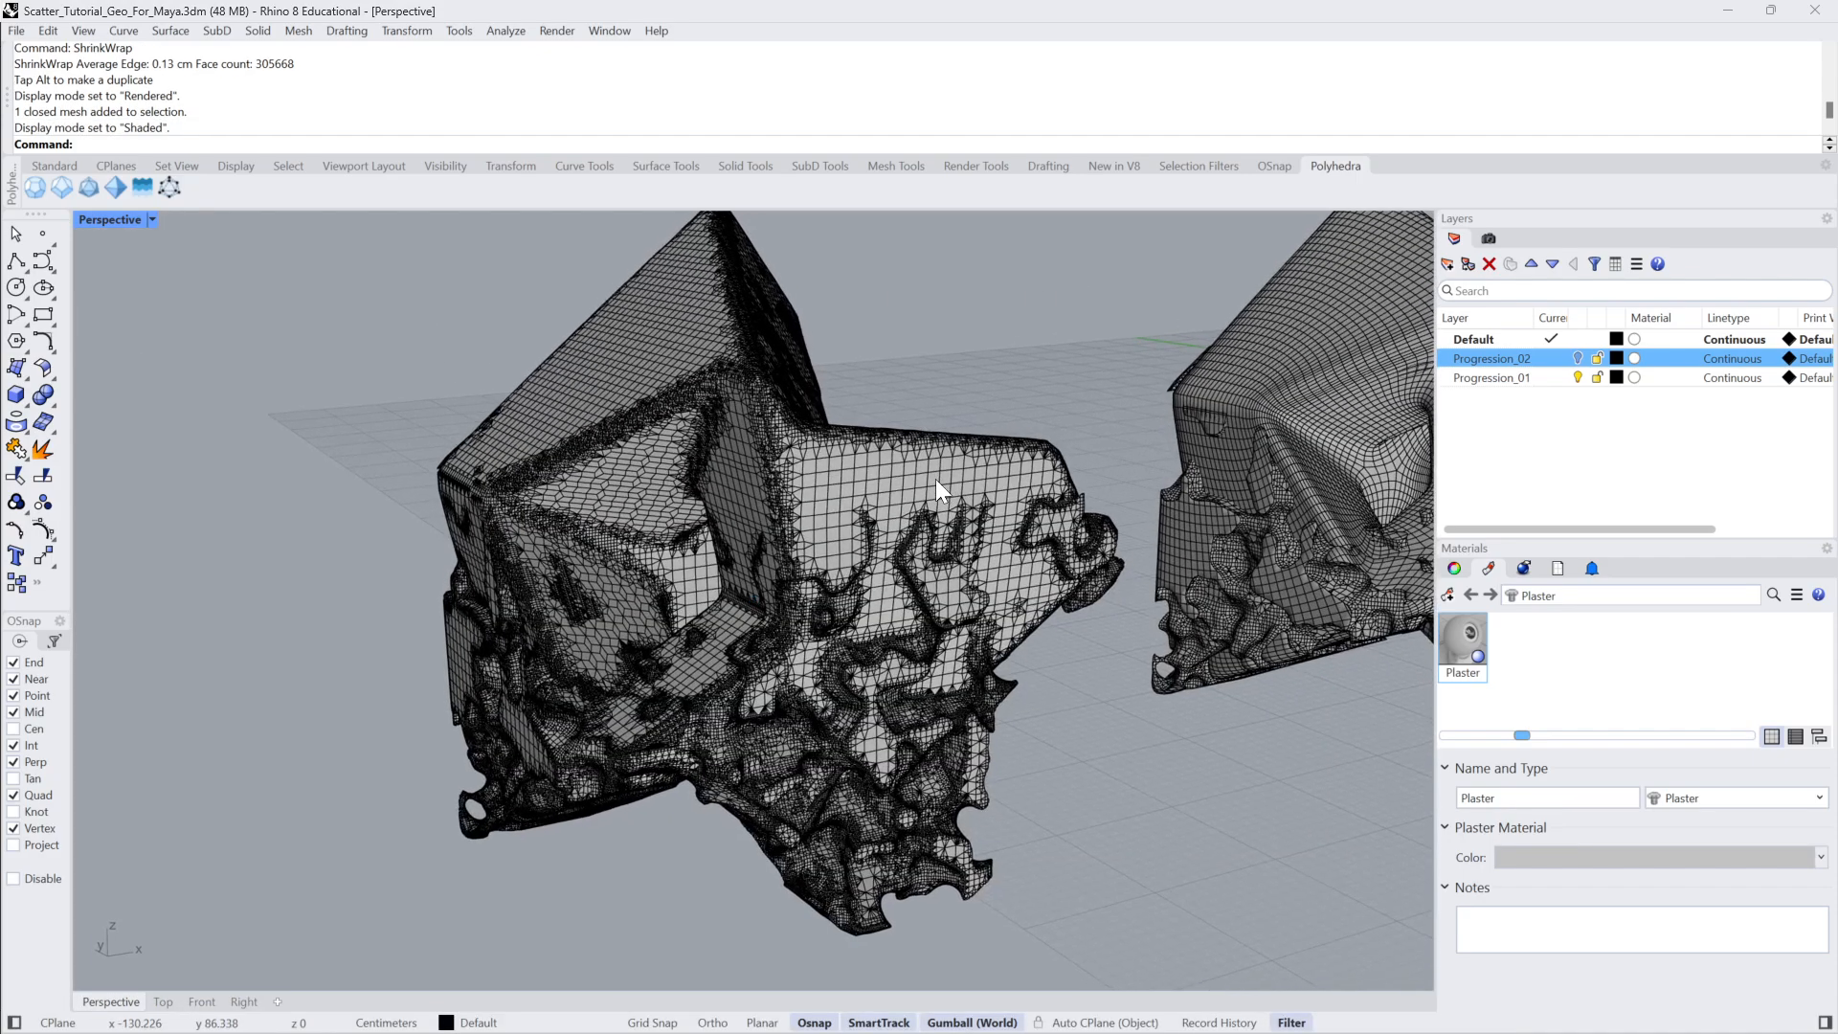
Duplicate the dense shrink-wrapped mesh in place and select one of the two overlapping meshes.
{"action": "left_click", "coordinate": [936, 488]}
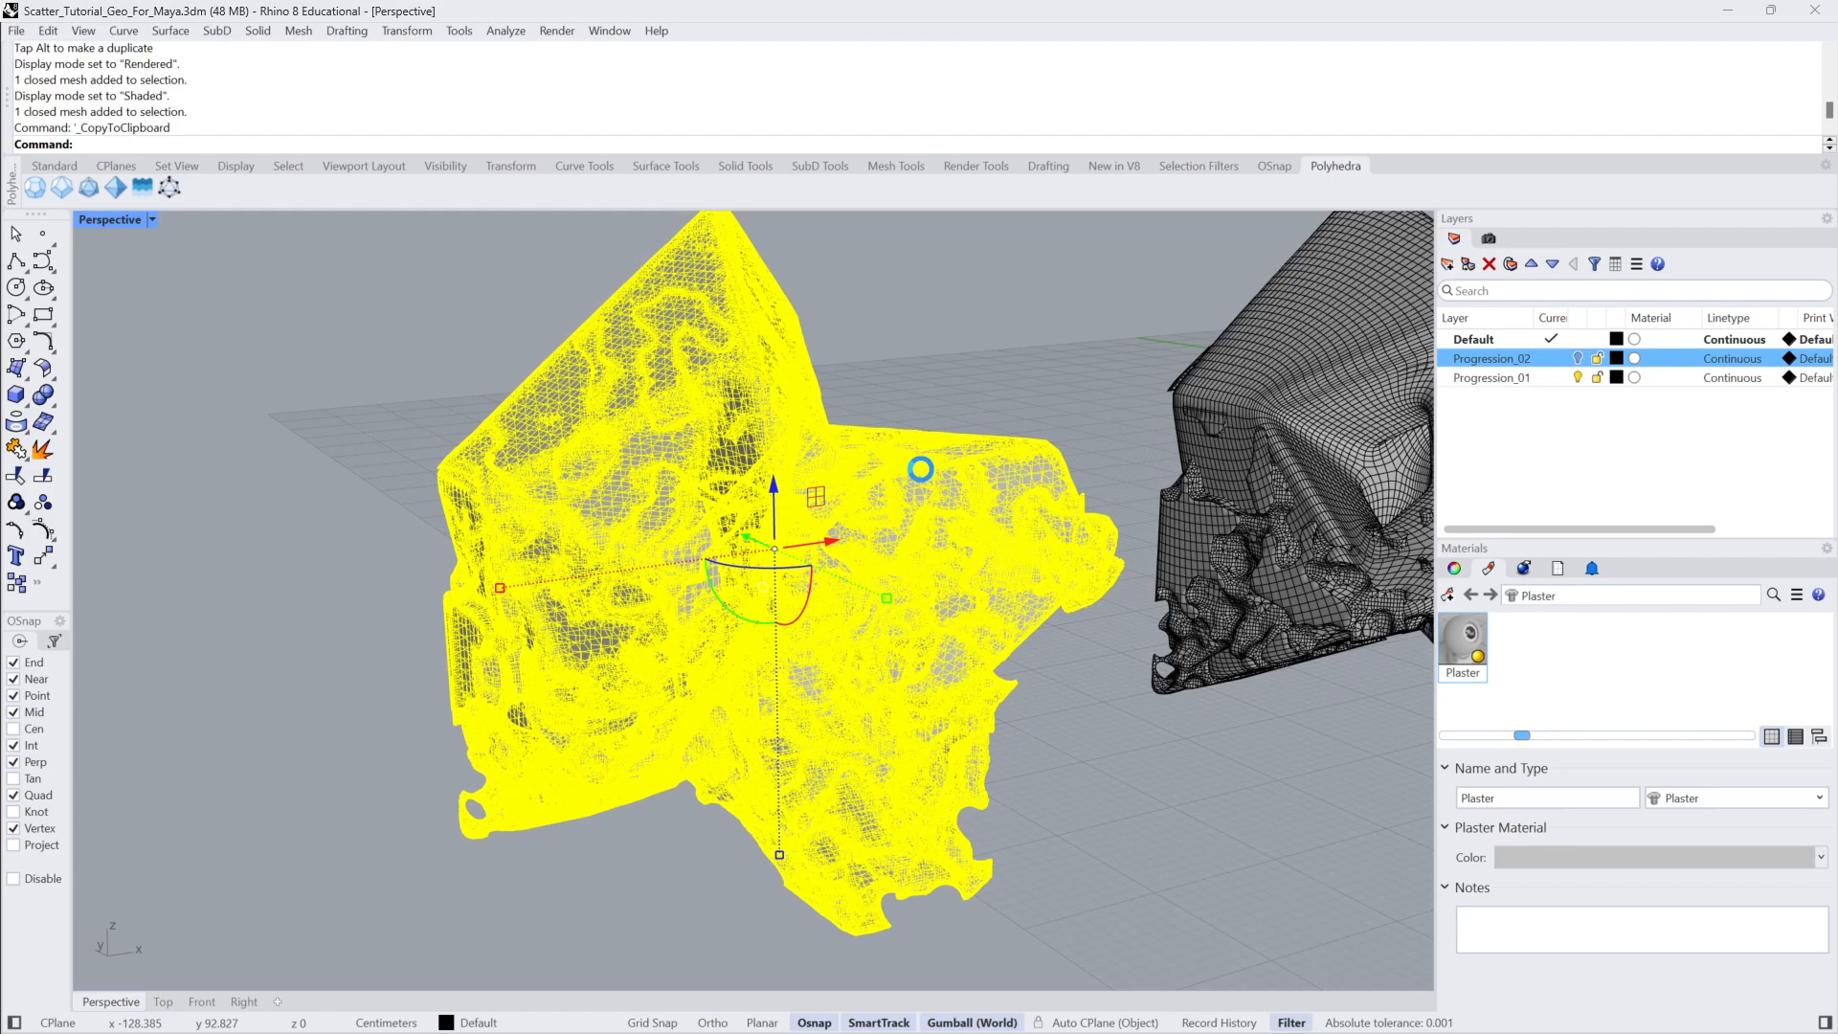
{"action": "left_click", "coordinate": [950, 388]}
{"action": "left_click", "coordinate": [900, 483]}
{"action": "left_click", "coordinate": [933, 528]}
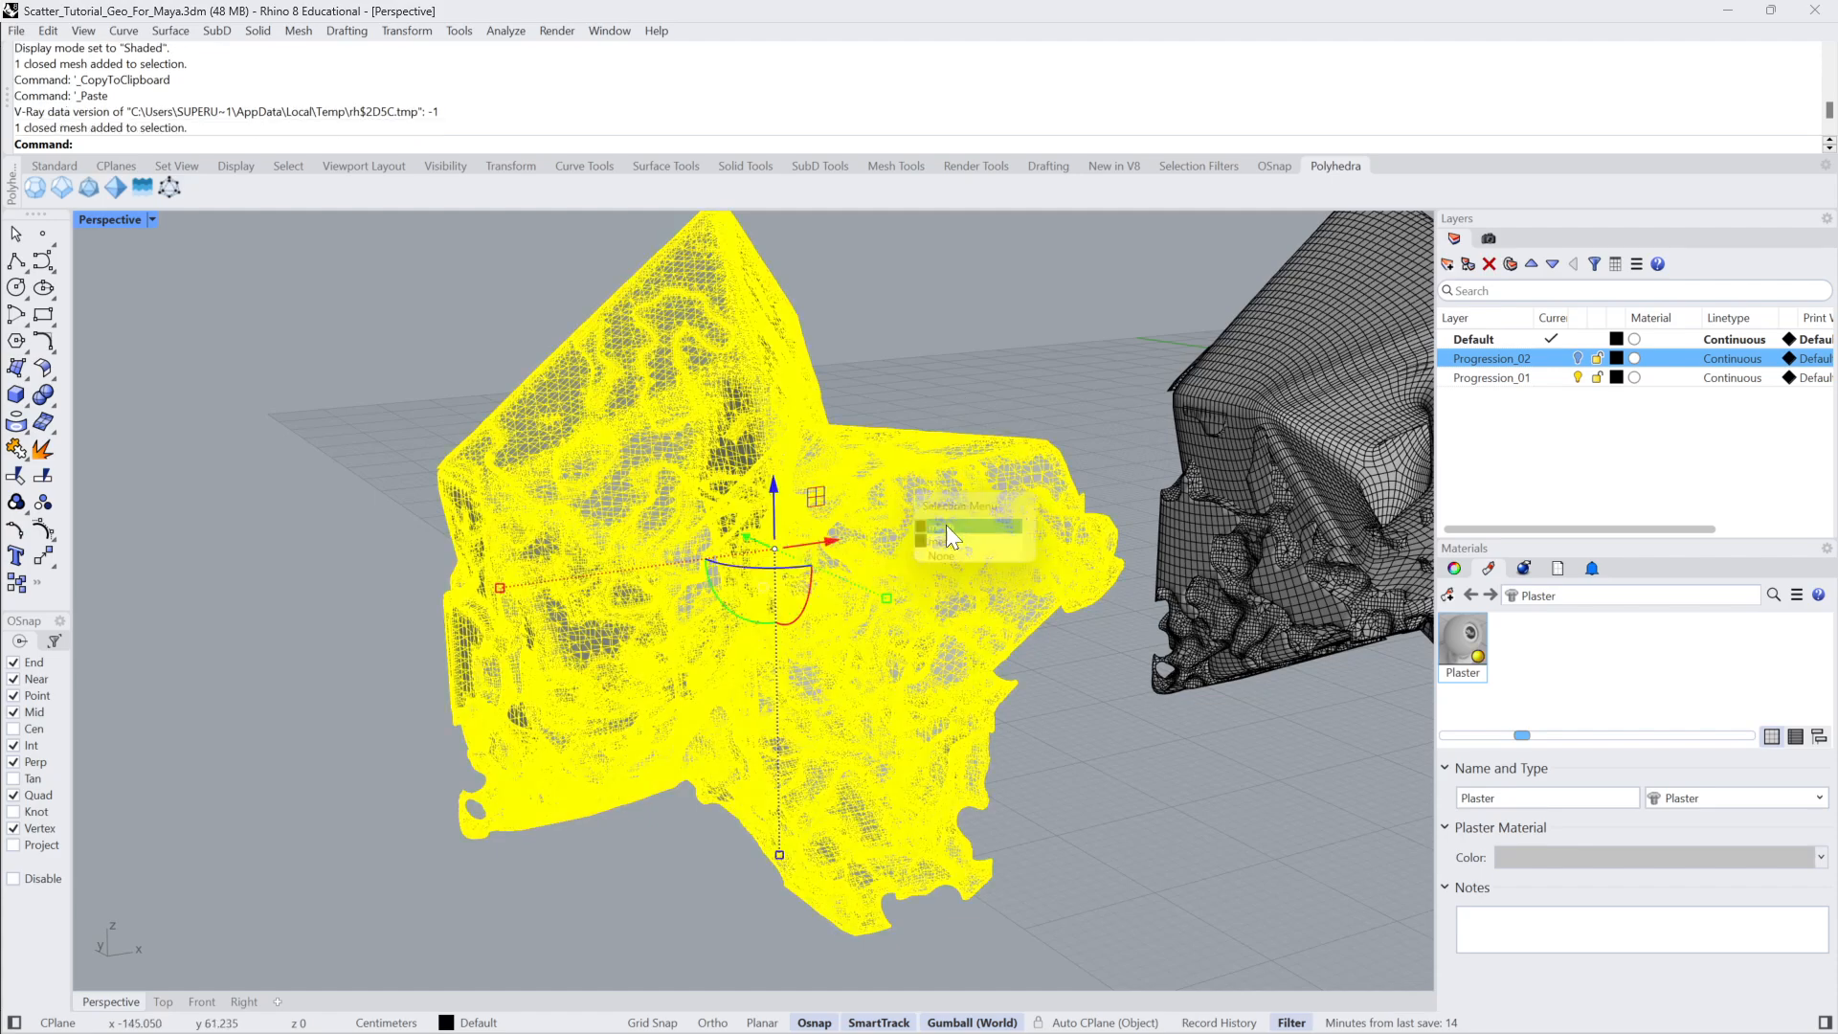
{"action": "left_click", "coordinate": [985, 362]}
{"action": "left_click", "coordinate": [927, 474]}
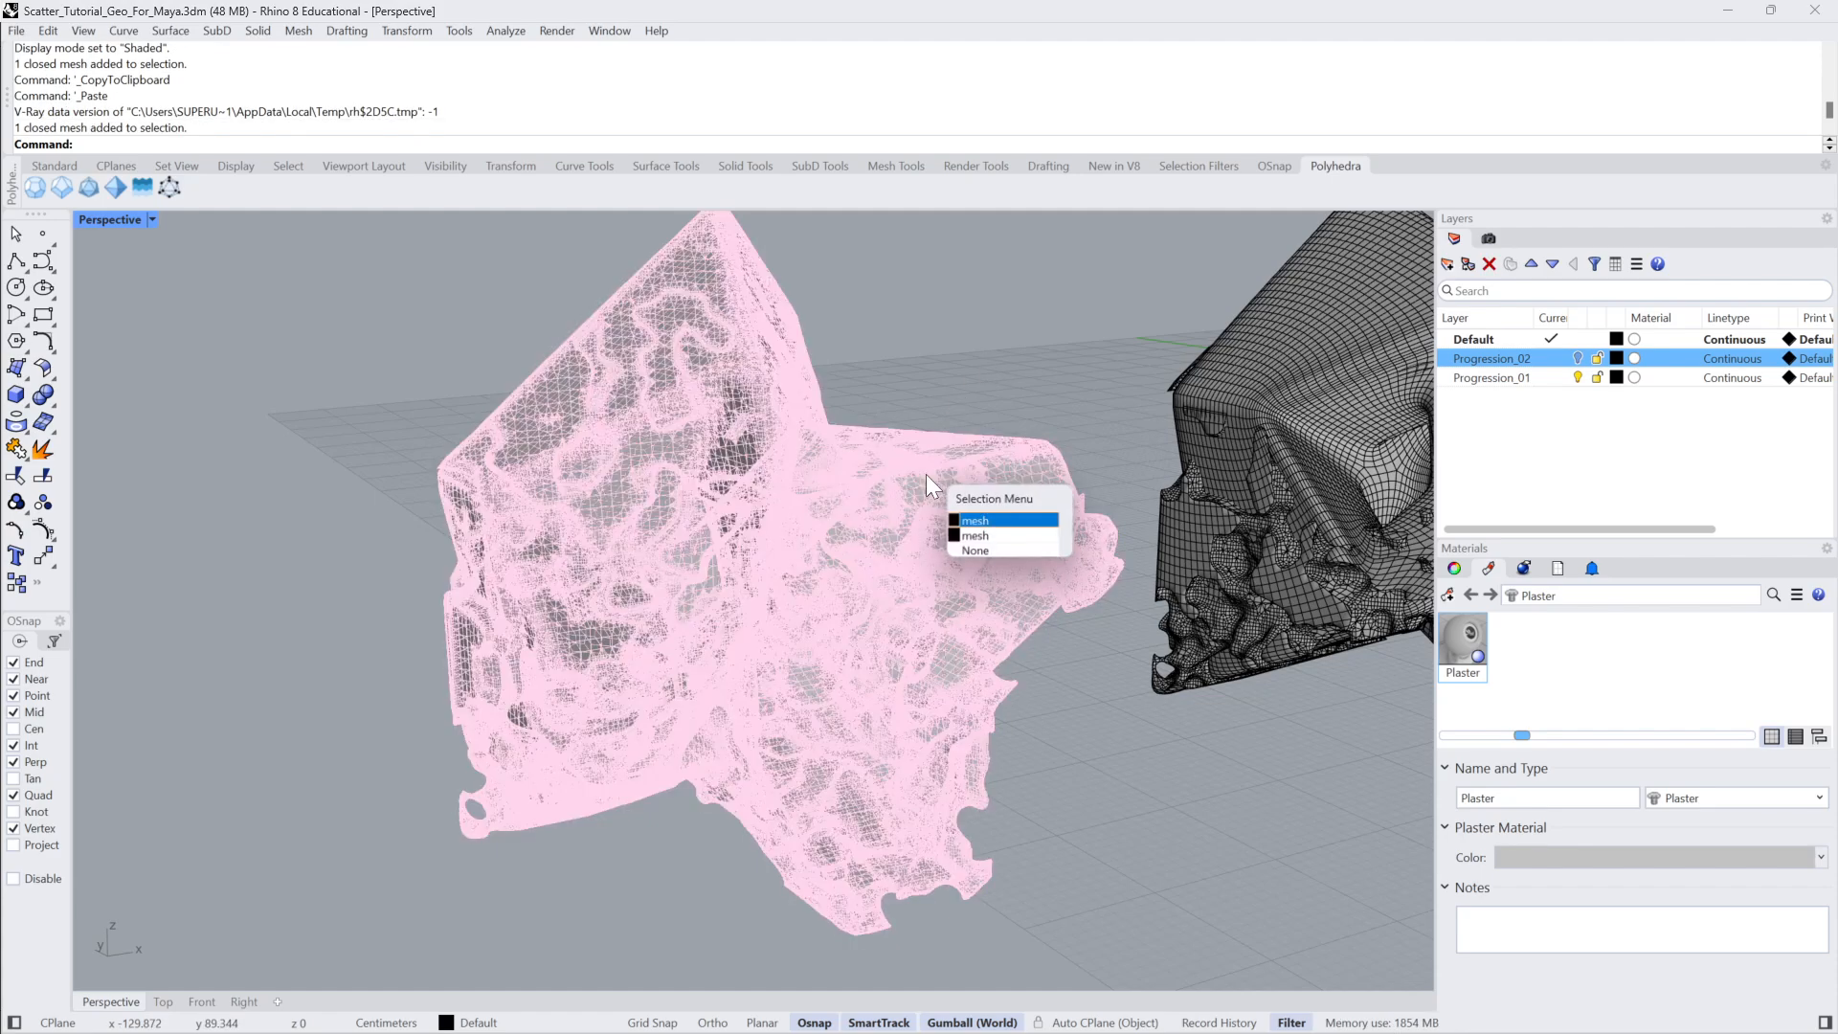
{"action": "left_click", "coordinate": [983, 522]}
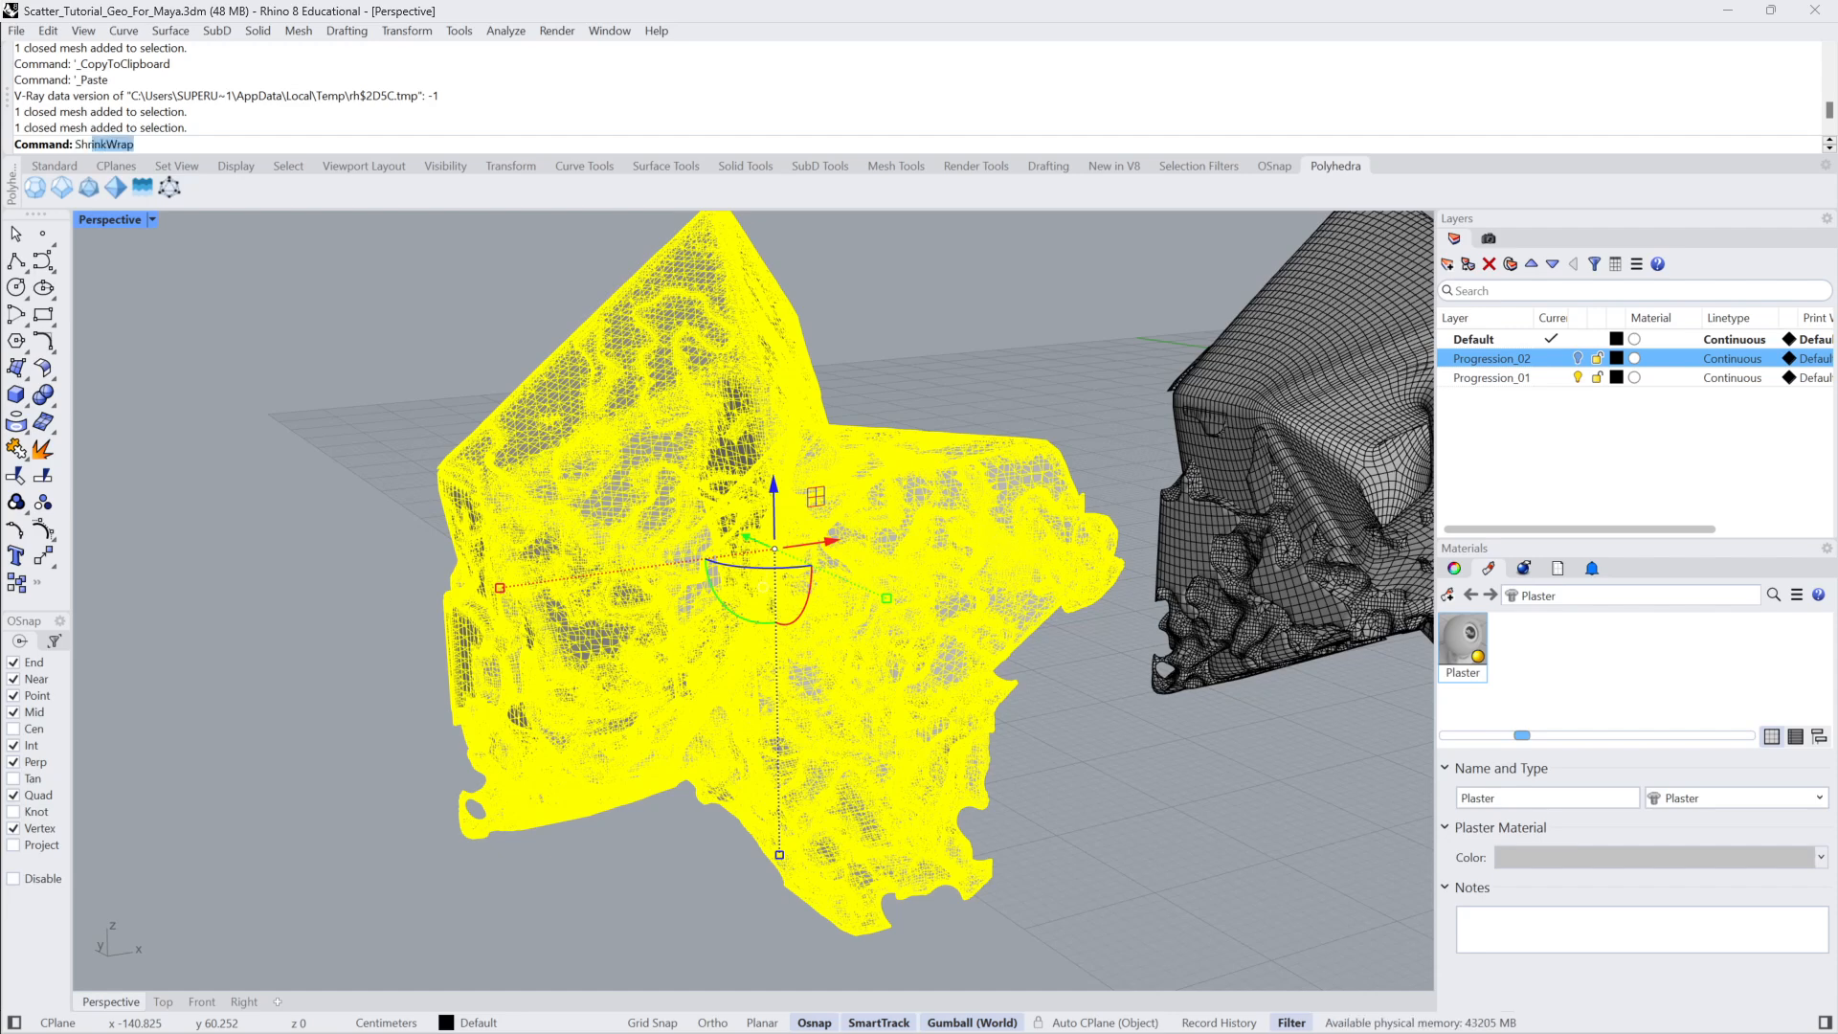
Start ShrinkWrap on the selected duplicate and compare its preview with the dense source mesh, toggling the preview and the hiding of input objects.
{"action": "type", "text": "Shr"}
{"action": "key", "text": "Return"}
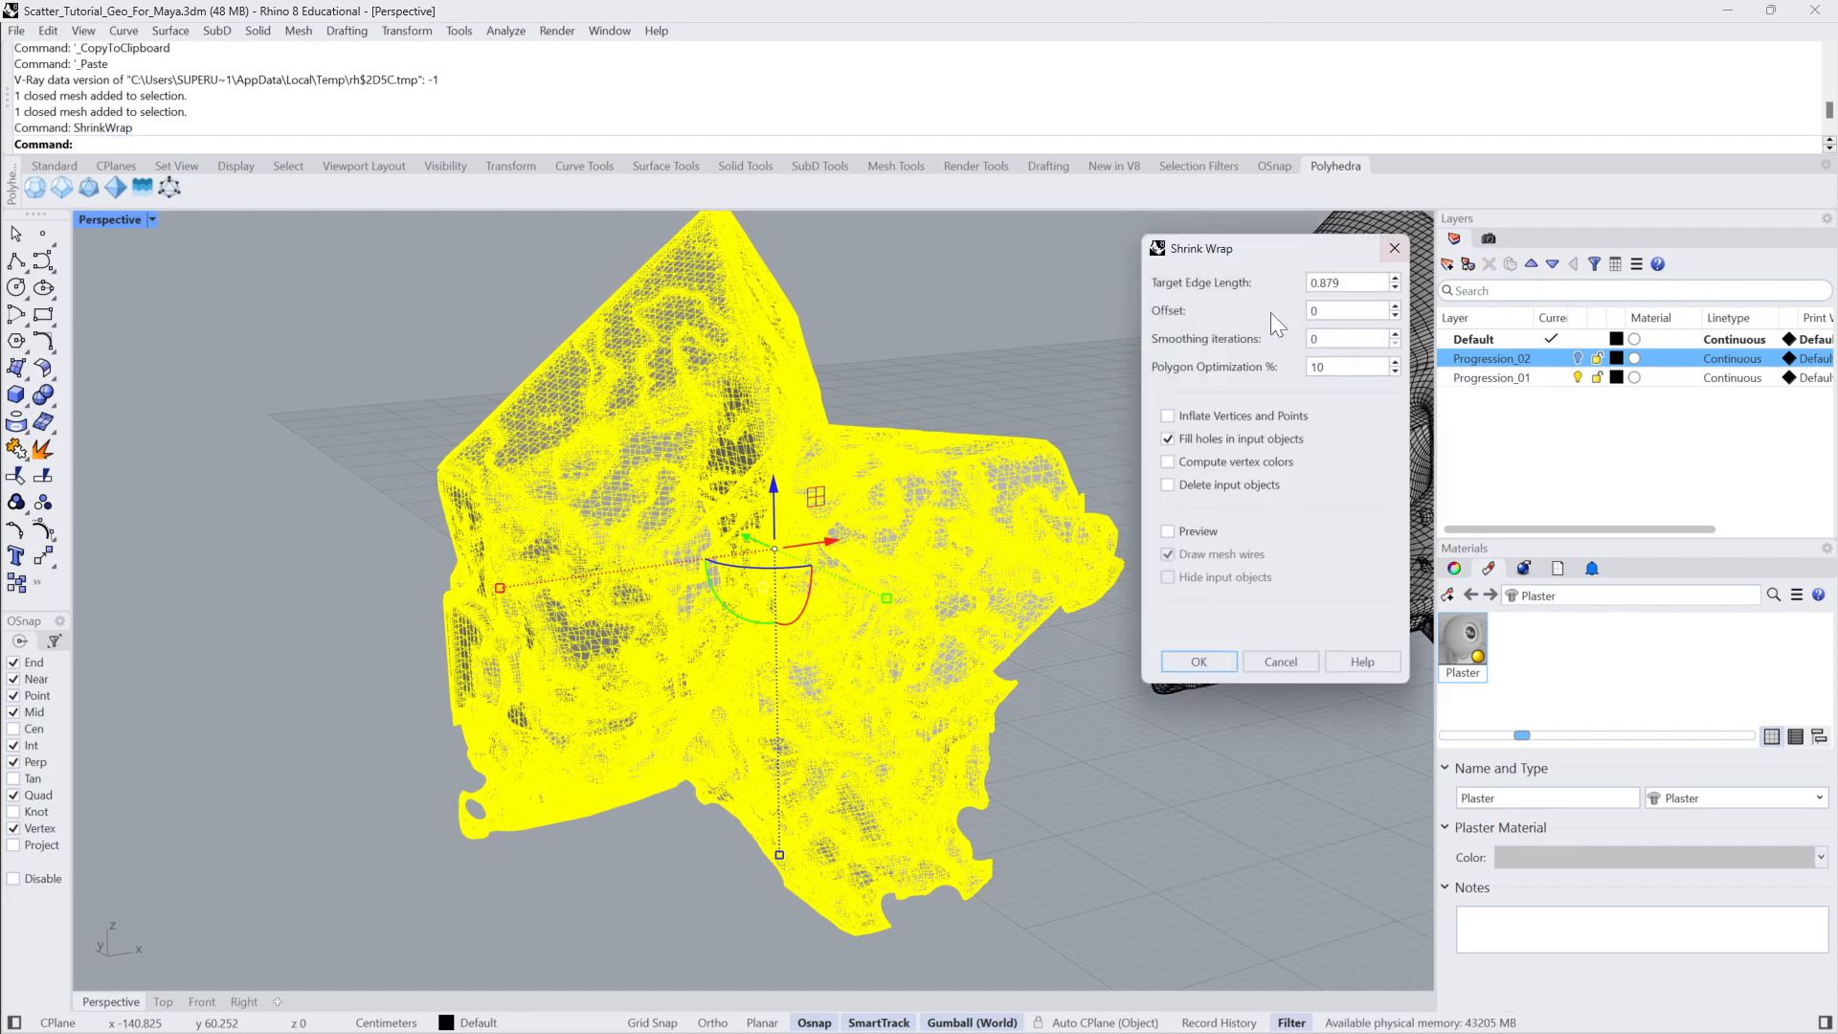
{"action": "left_click", "coordinate": [1168, 529]}
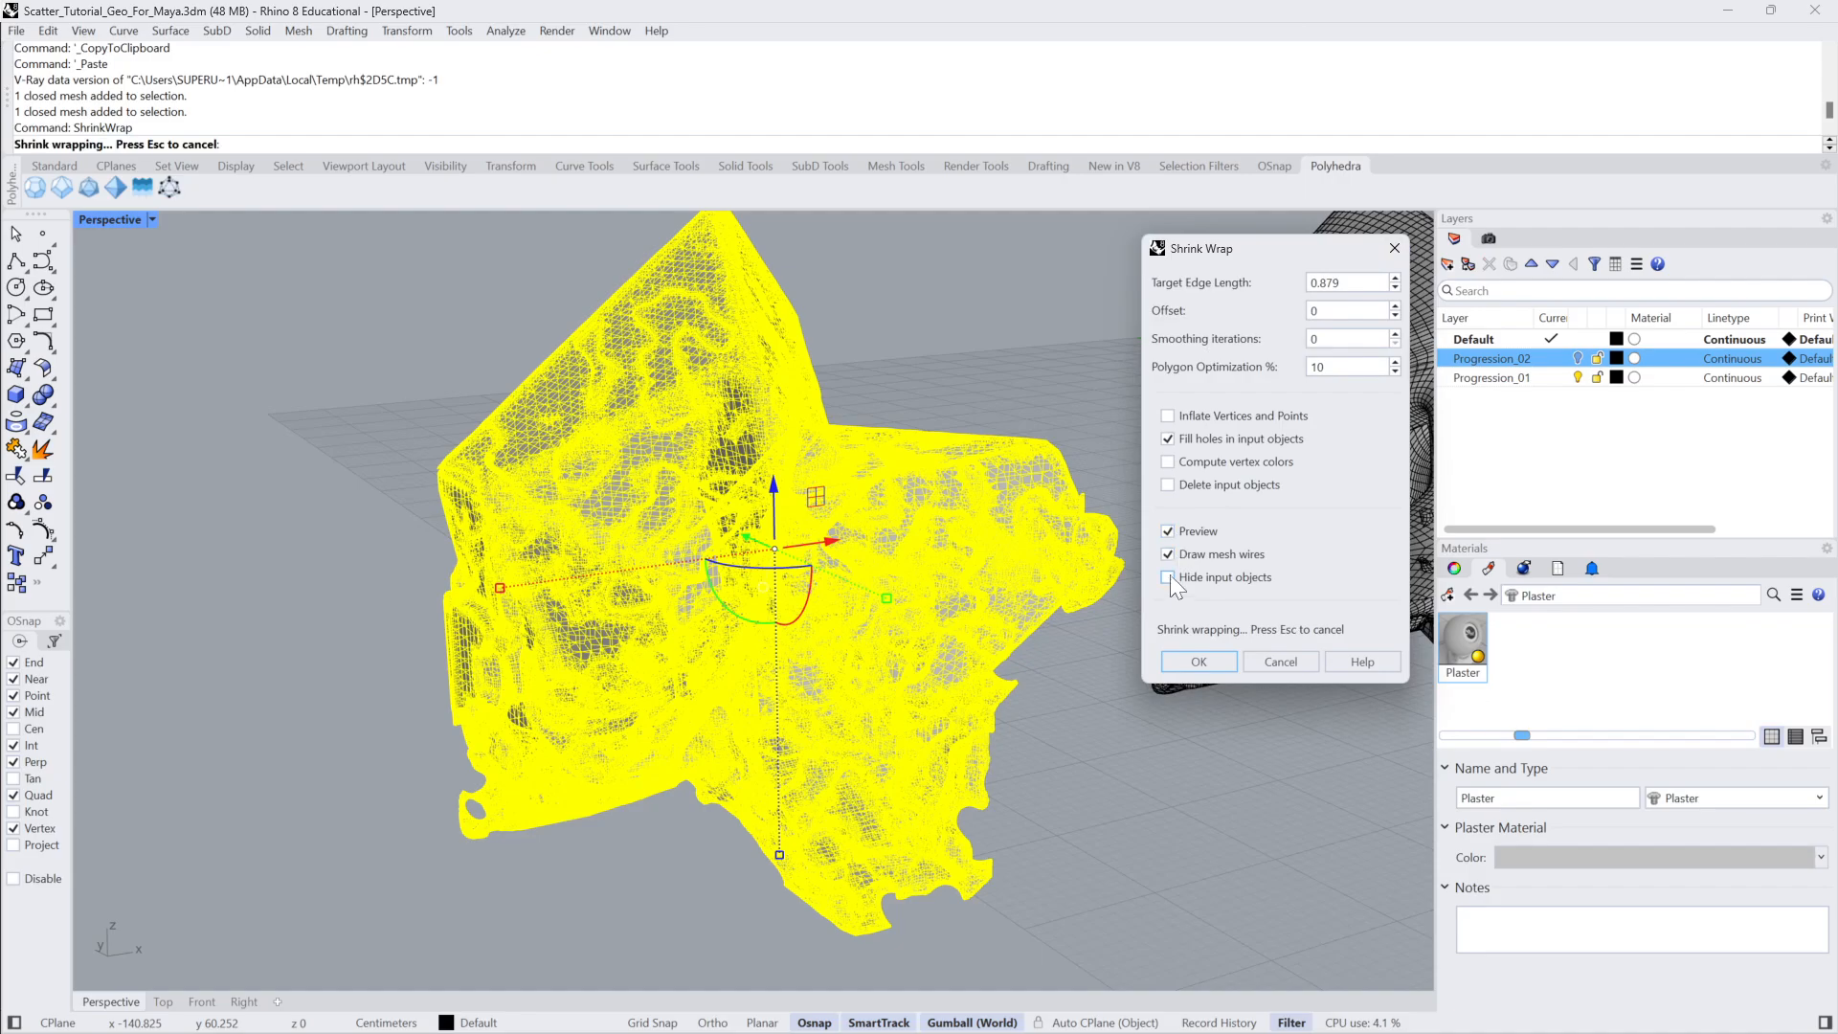
{"action": "left_click", "coordinate": [1168, 578]}
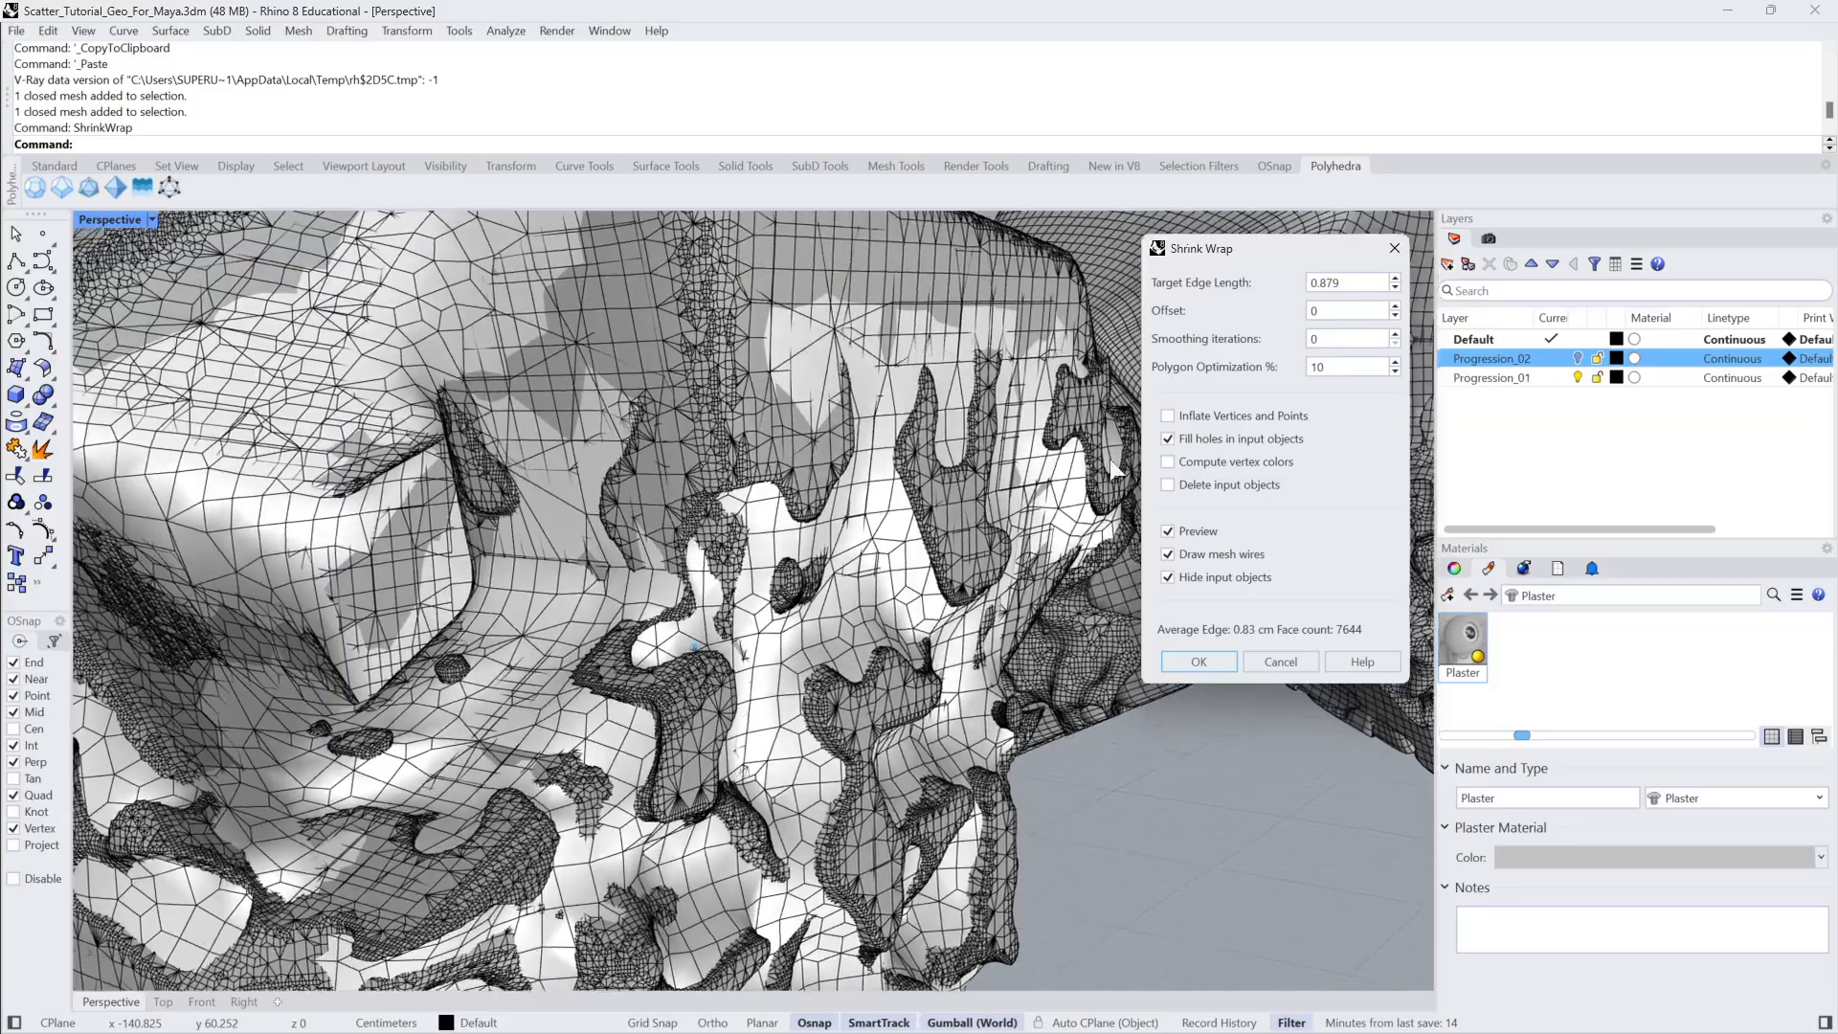
{"action": "left_click", "coordinate": [1168, 532]}
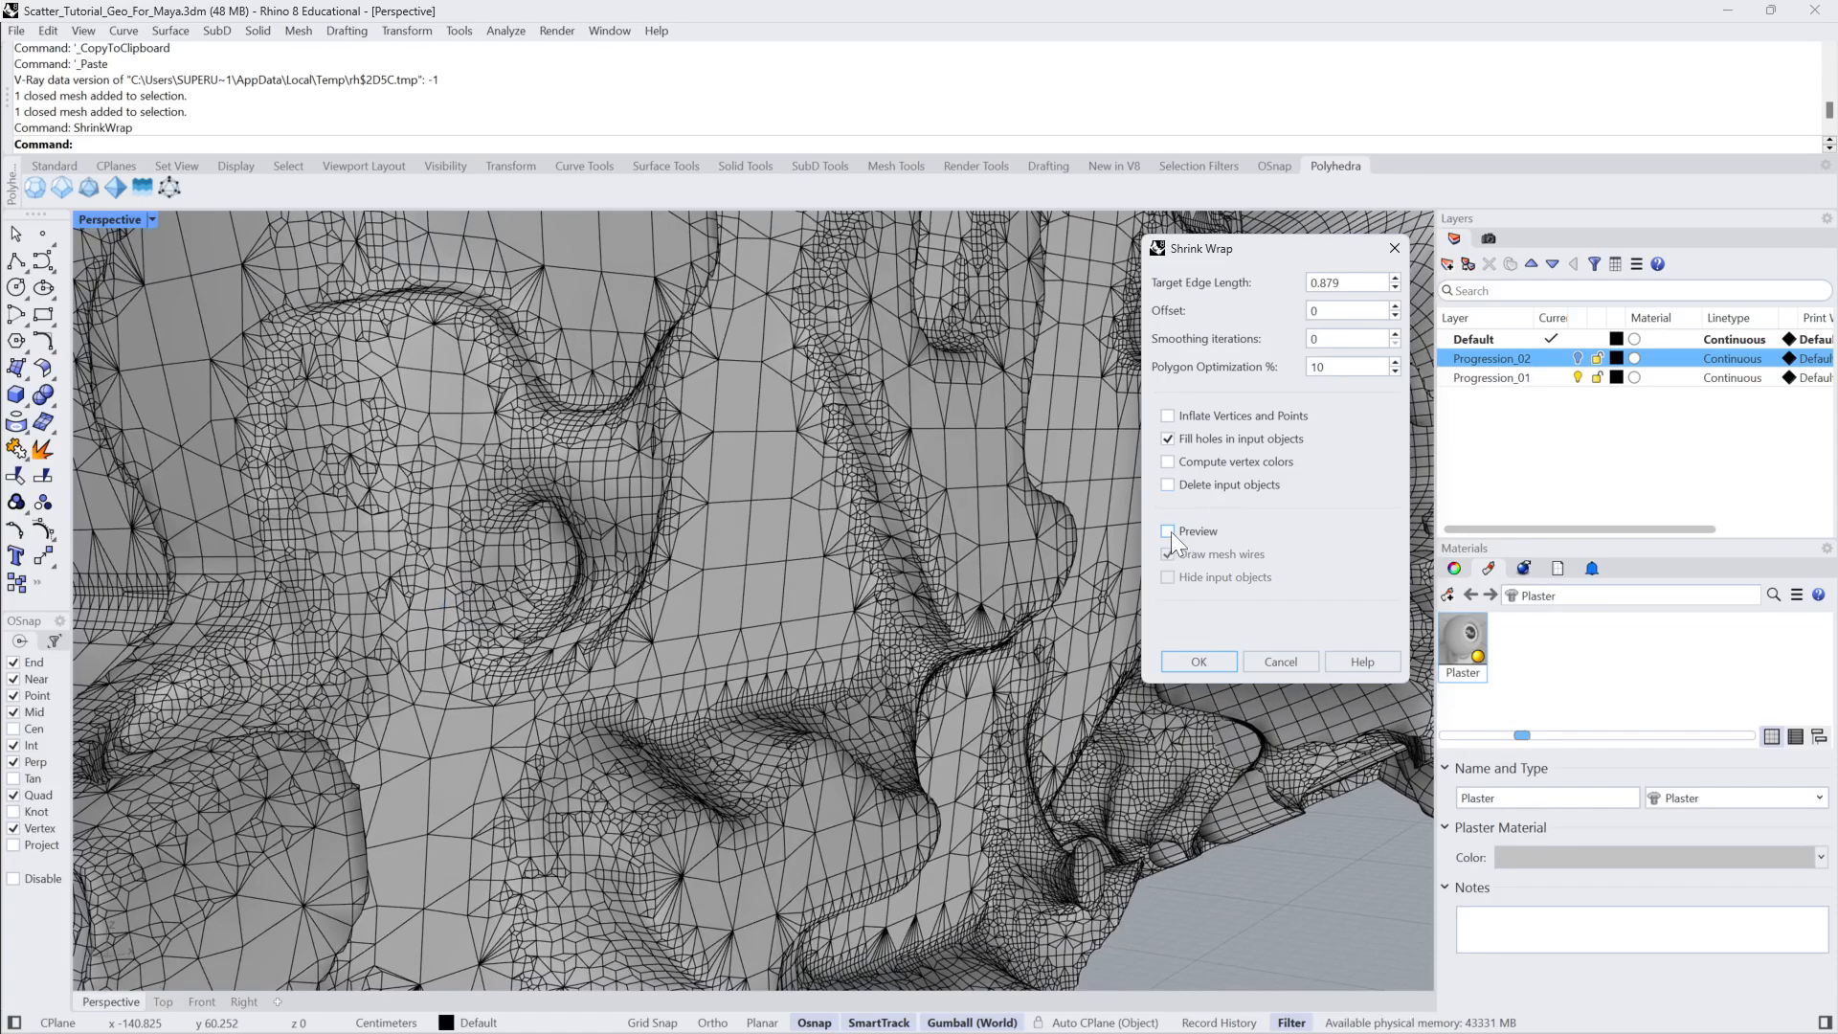
{"action": "left_click", "coordinate": [1169, 532]}
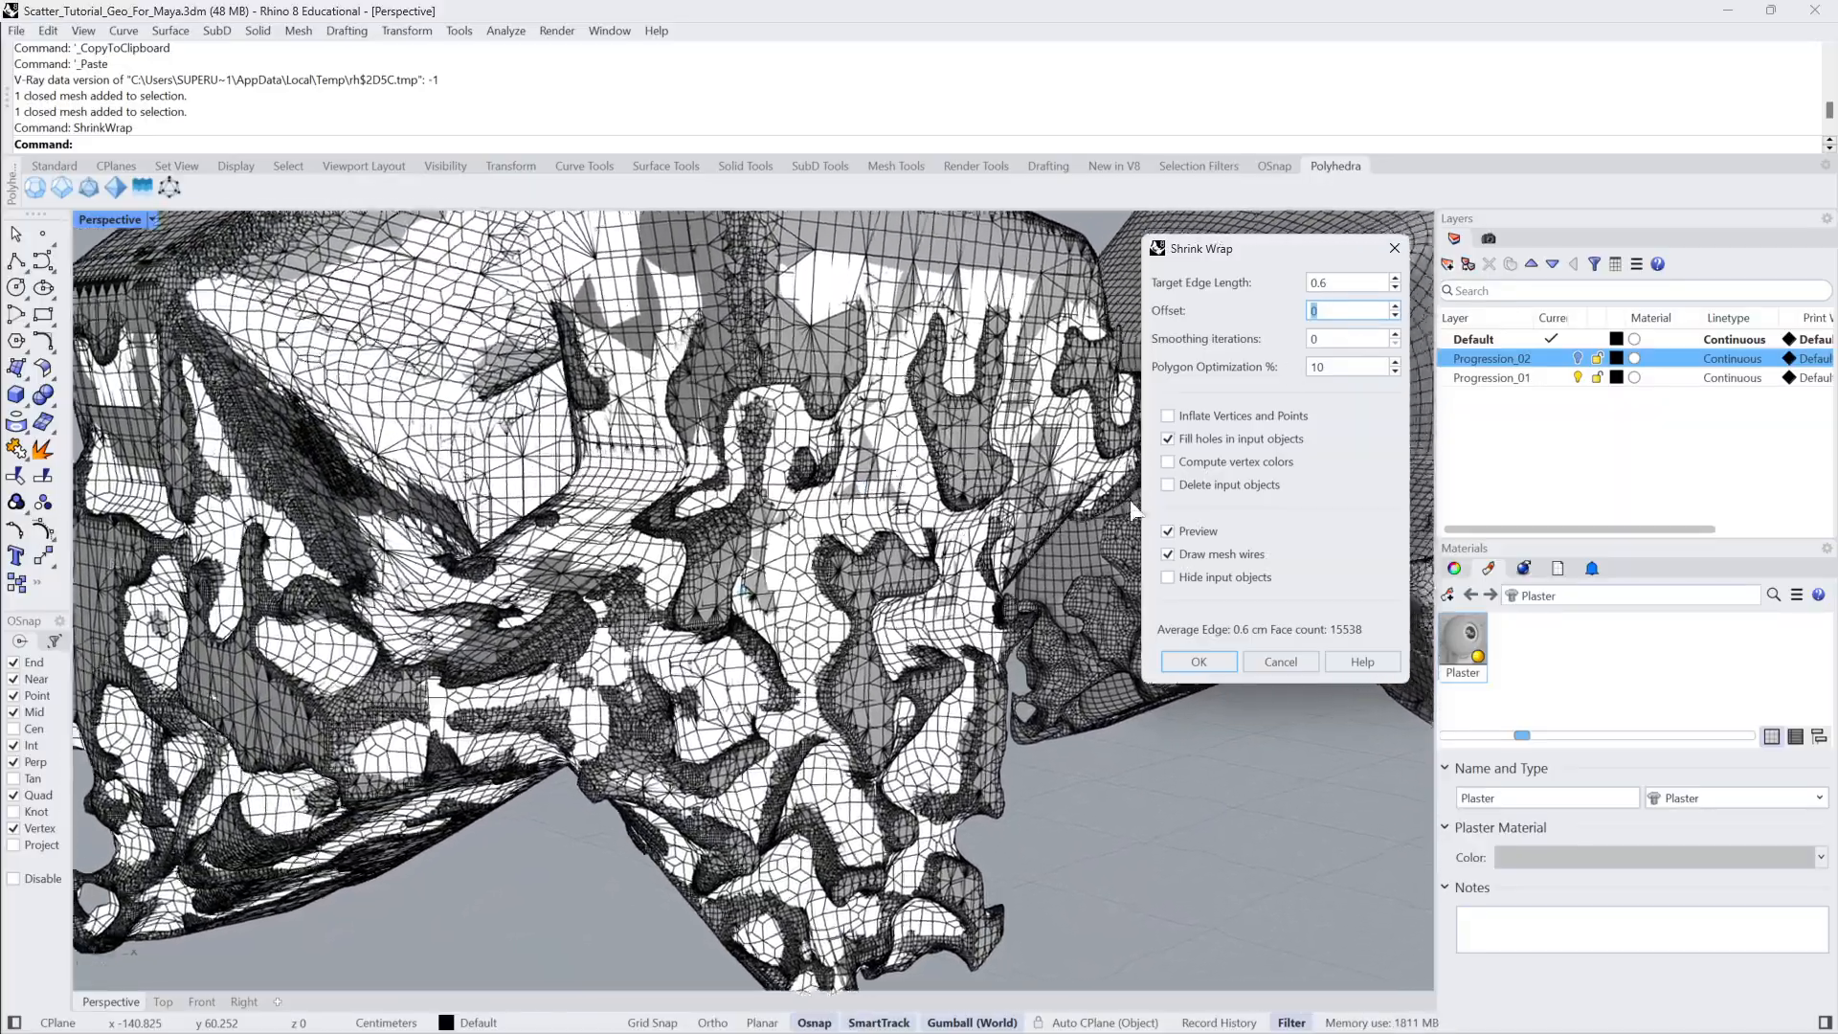
Compare the coarser preview with the source surface and create the wrap with a target edge length of 0.6.
{"action": "left_click", "coordinate": [1171, 525]}
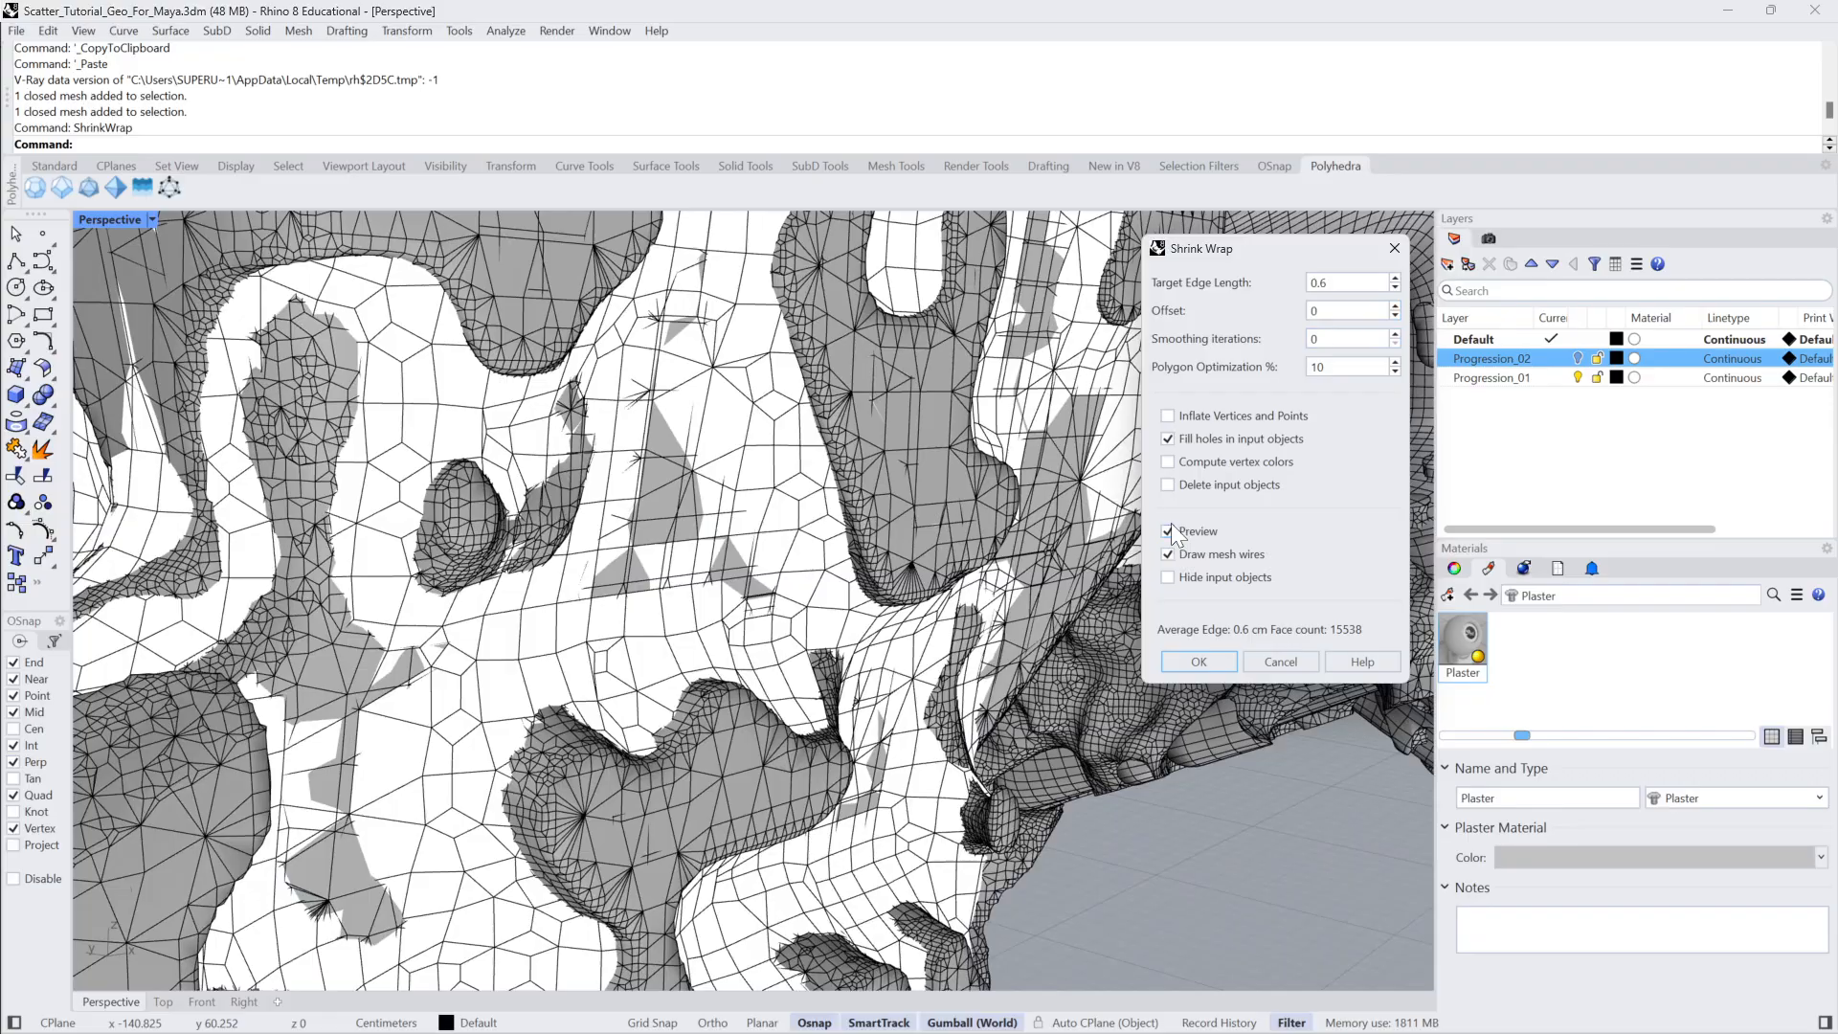
{"action": "left_click", "coordinate": [1170, 529]}
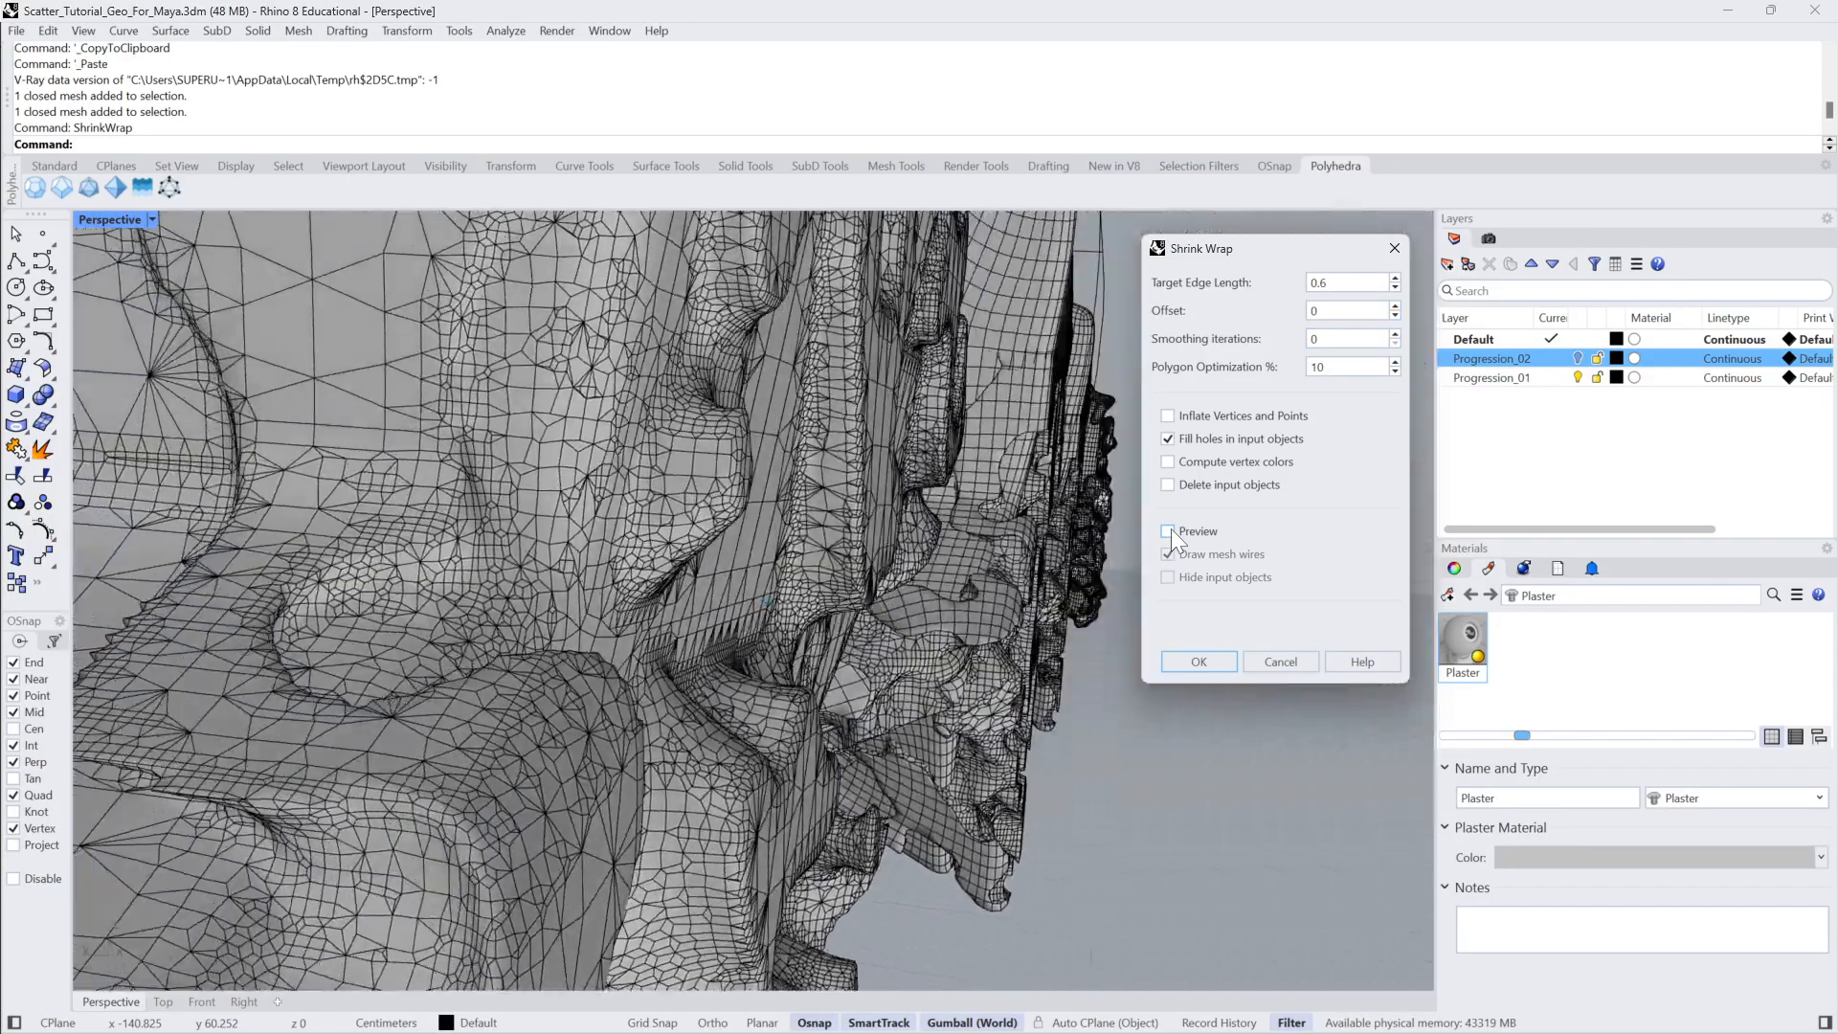
{"action": "left_click", "coordinate": [1170, 529]}
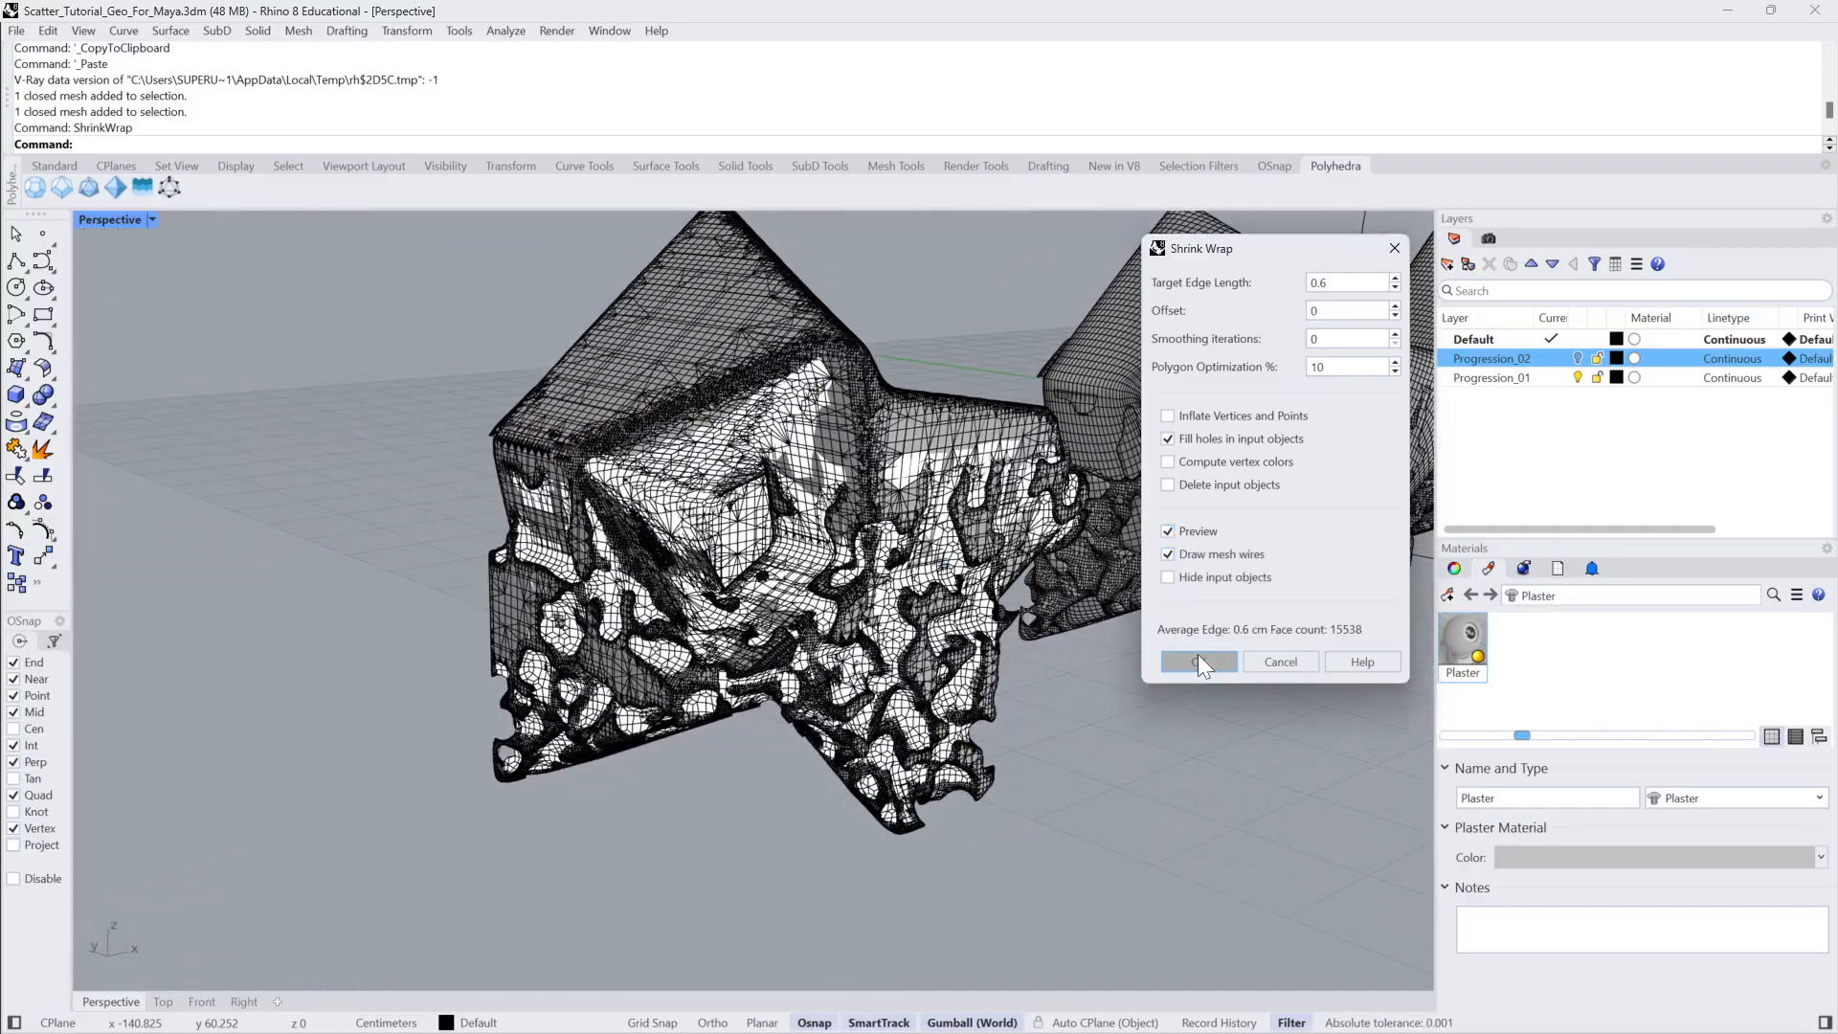
{"action": "left_click", "coordinate": [1198, 661]}
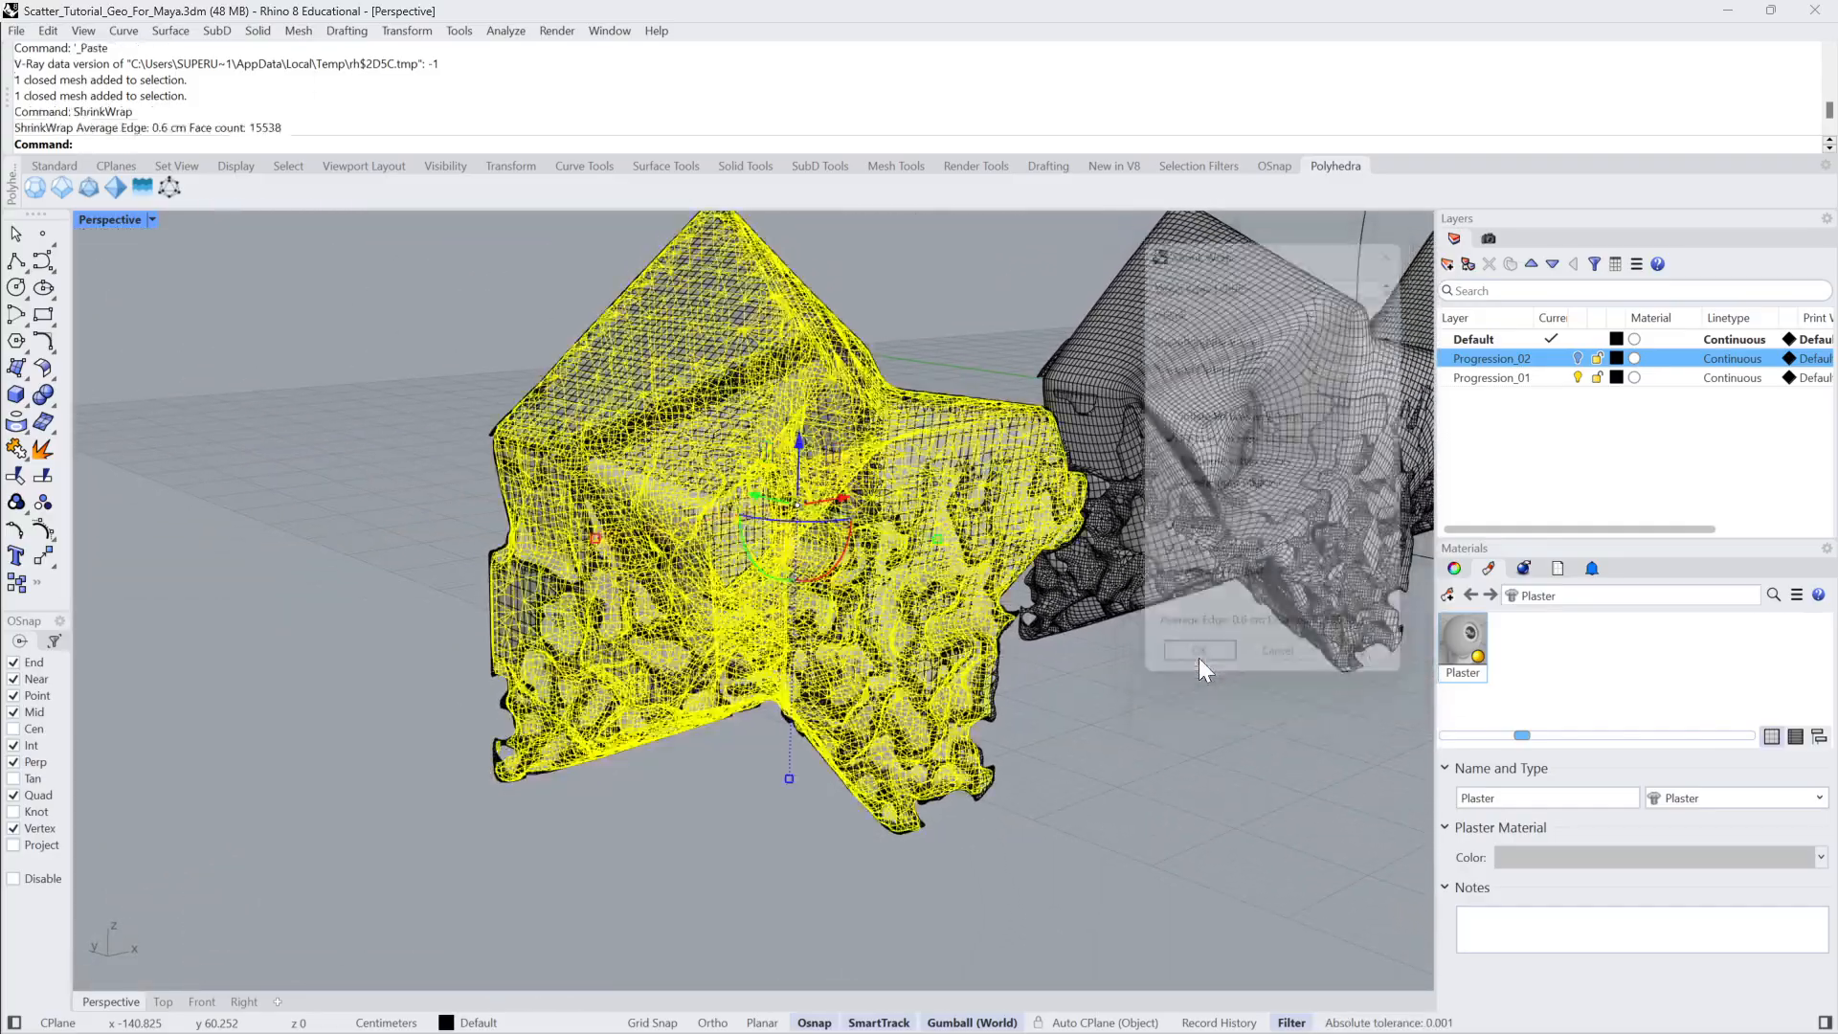
{"action": "left_click", "coordinate": [1105, 692]}
Select the coarse wrap together with one overlapping dense mesh and move the pair along the X axis, away from the remaining dense mesh.
{"action": "scroll", "coordinate": [911, 599], "scroll_direction": "up", "scroll_amount": 5}
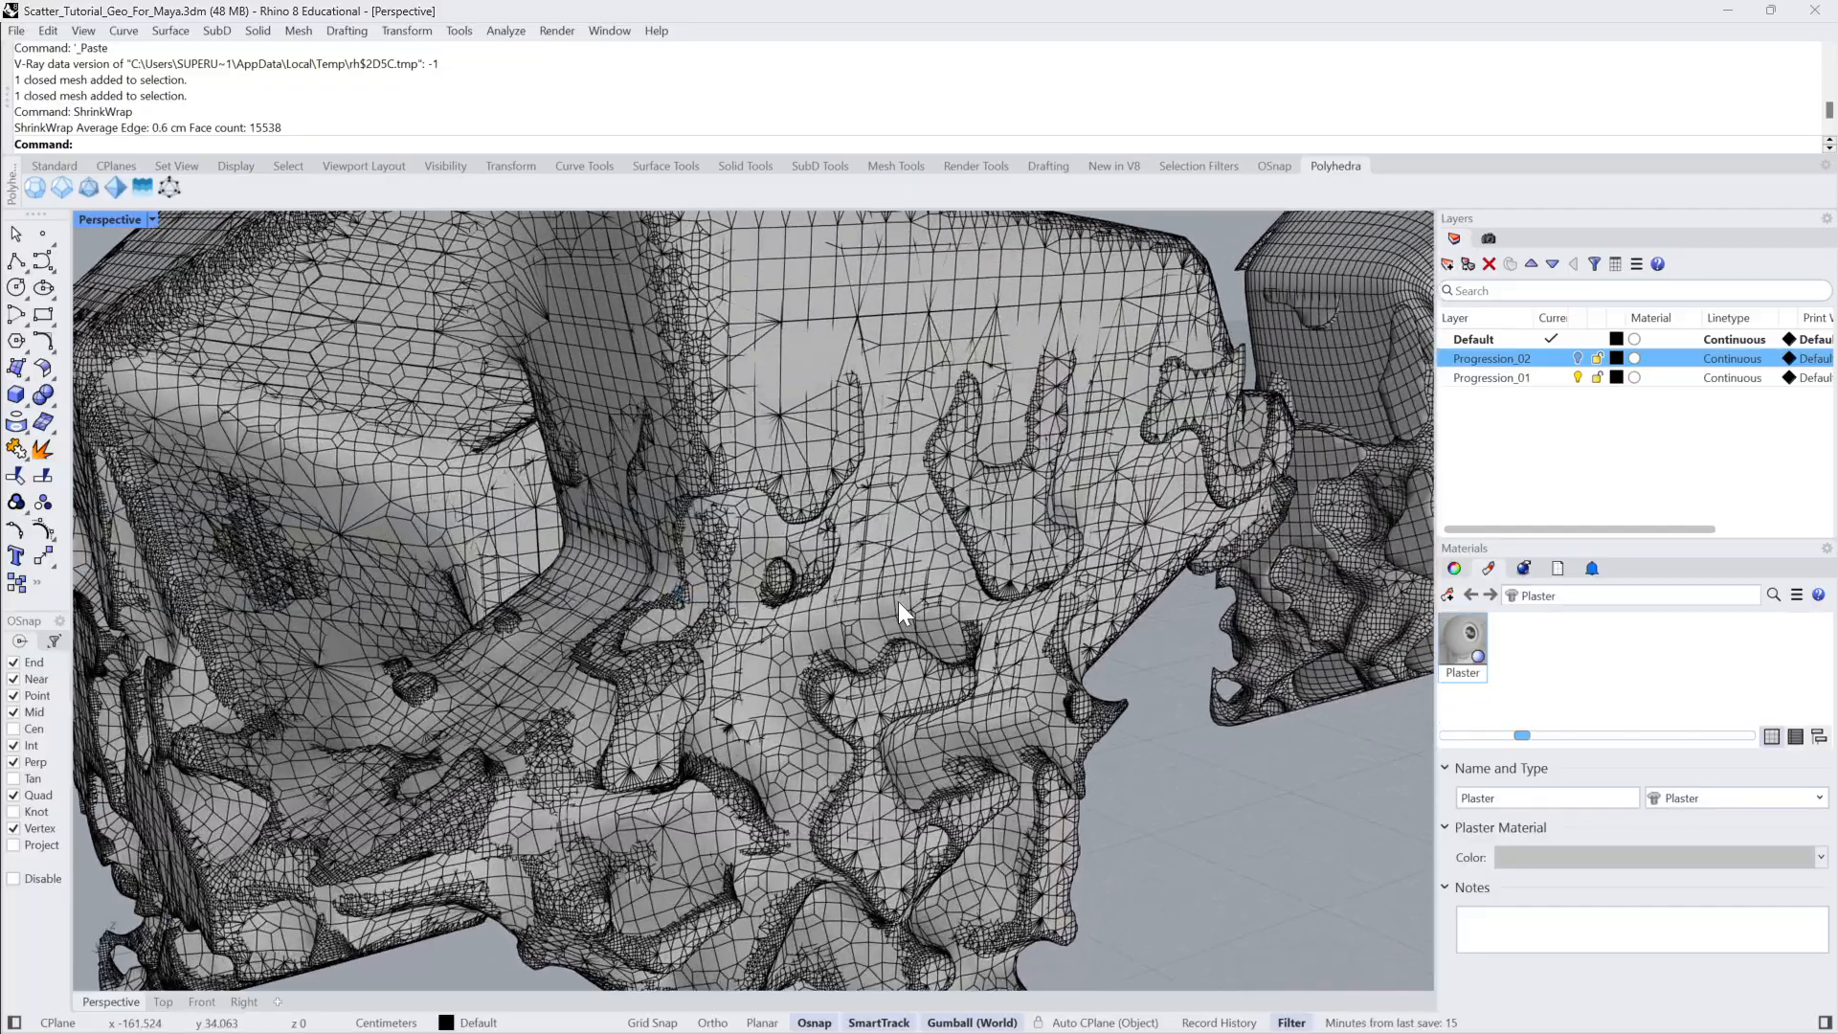
{"action": "left_click", "coordinate": [898, 601]}
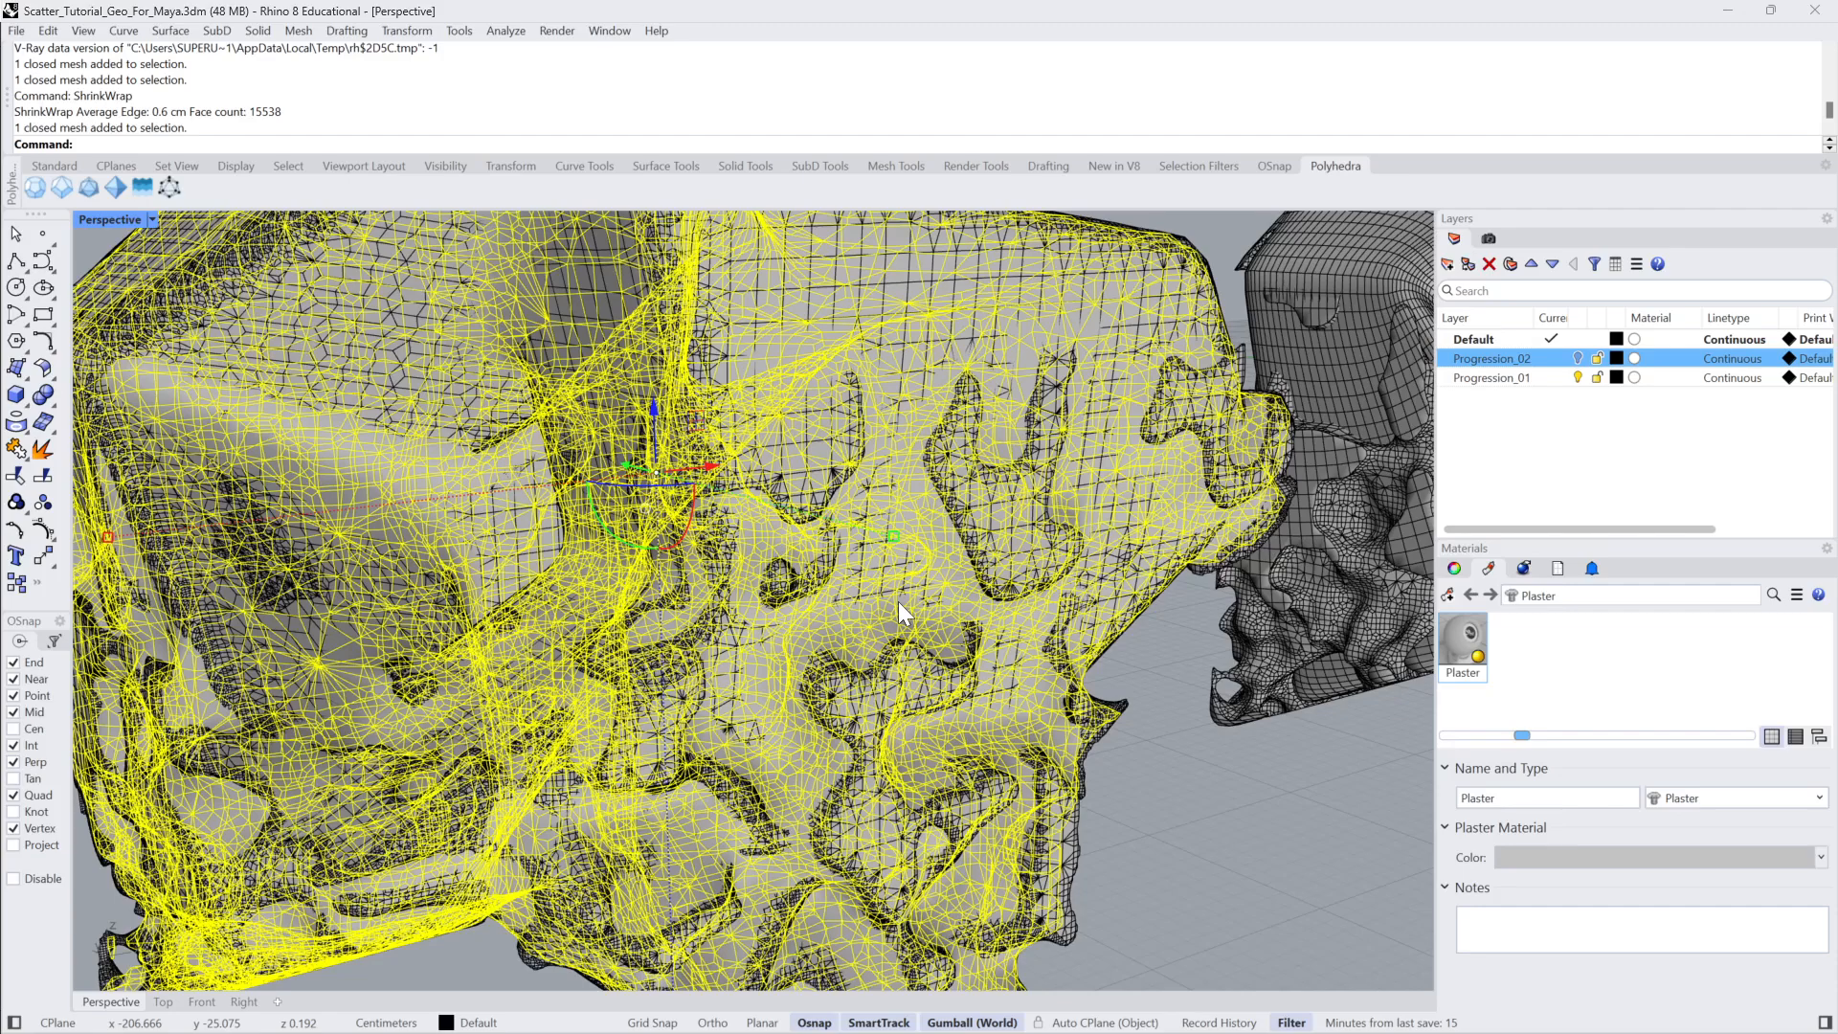
{"action": "left_click", "coordinate": [846, 688]}
{"action": "left_click", "coordinate": [928, 737]}
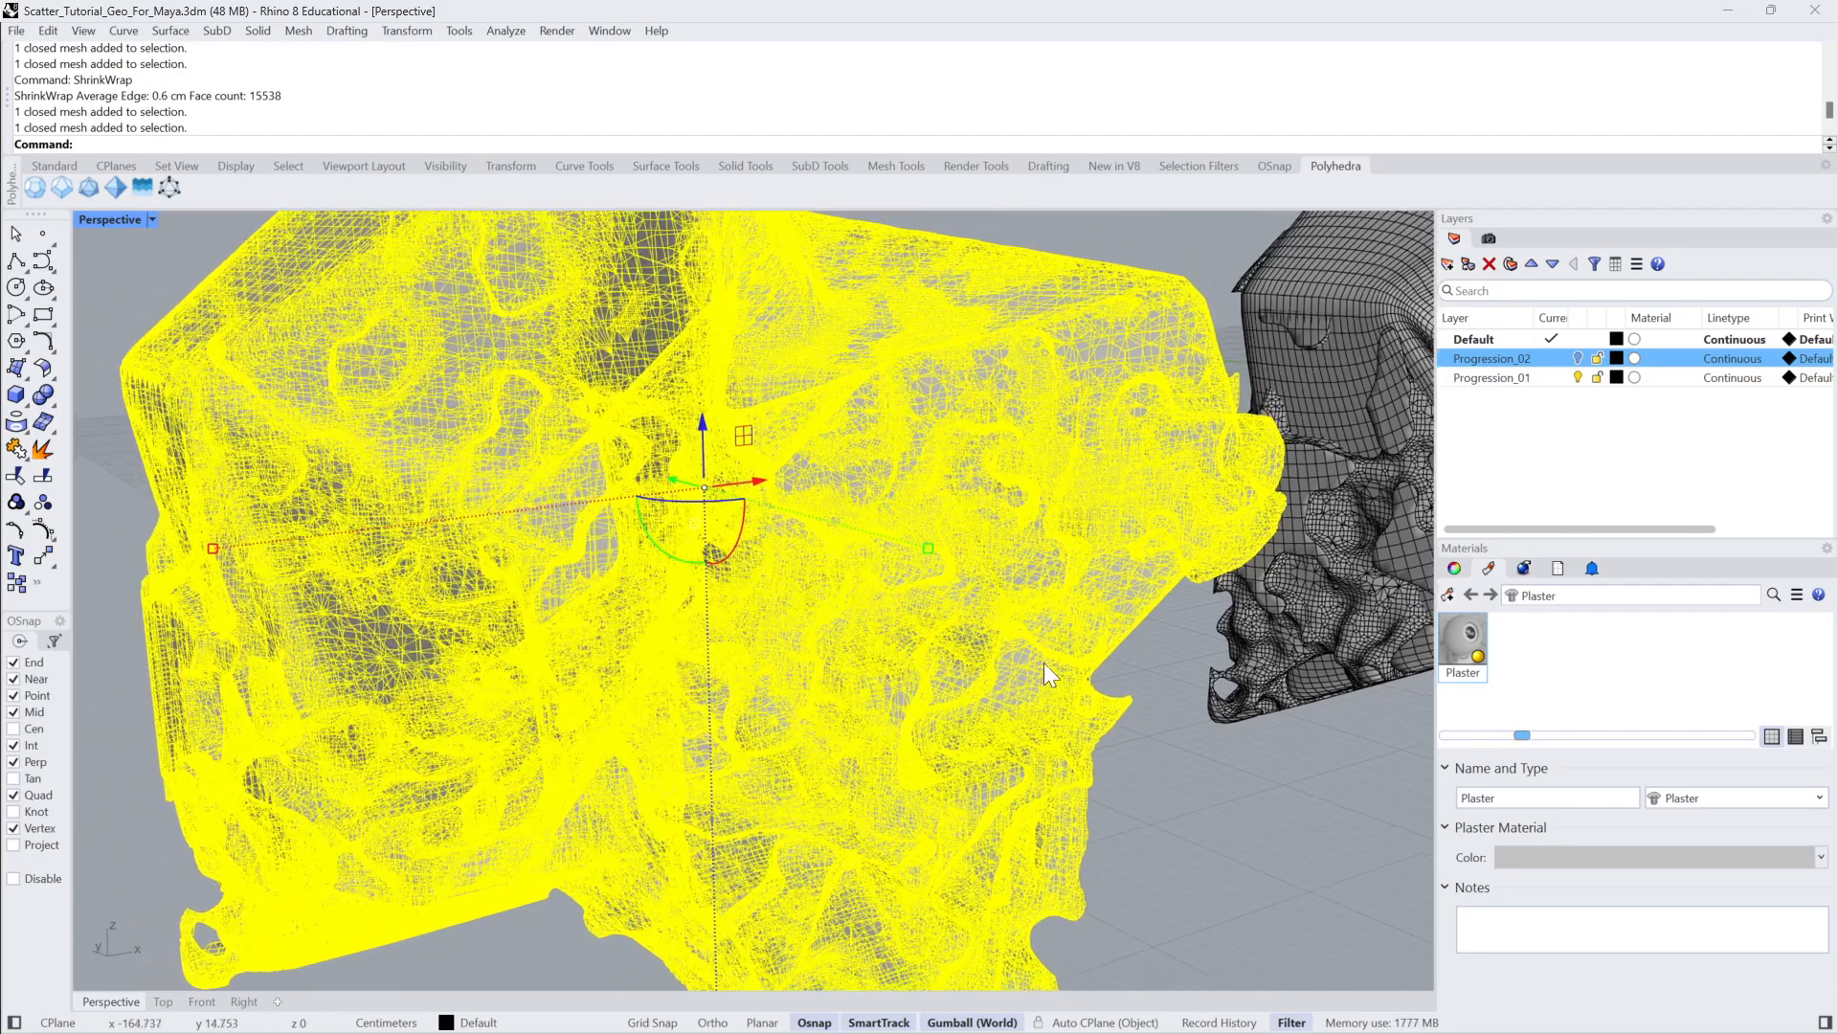
{"action": "scroll", "coordinate": [1043, 663], "scroll_direction": "down", "scroll_amount": 6}
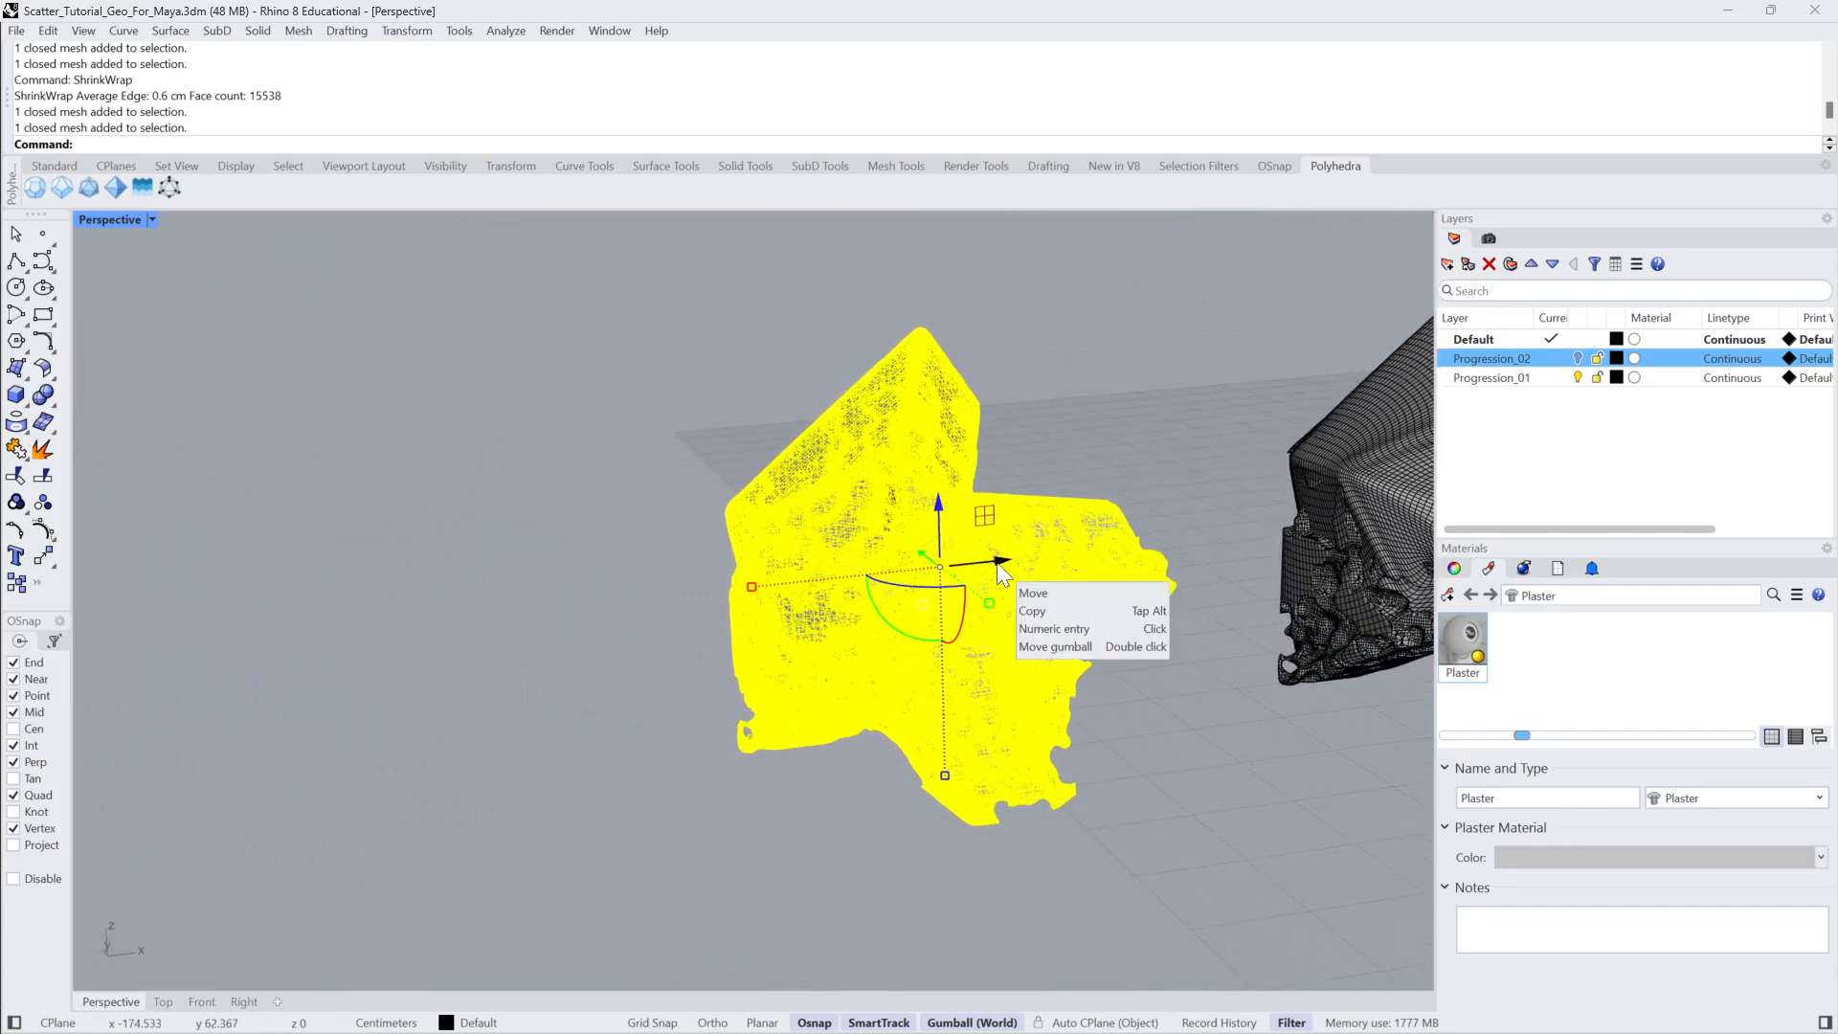
{"action": "left_click_drag", "start_coordinate": [1001, 566], "coordinate": [536, 602]}
{"action": "left_click", "coordinate": [743, 764]}
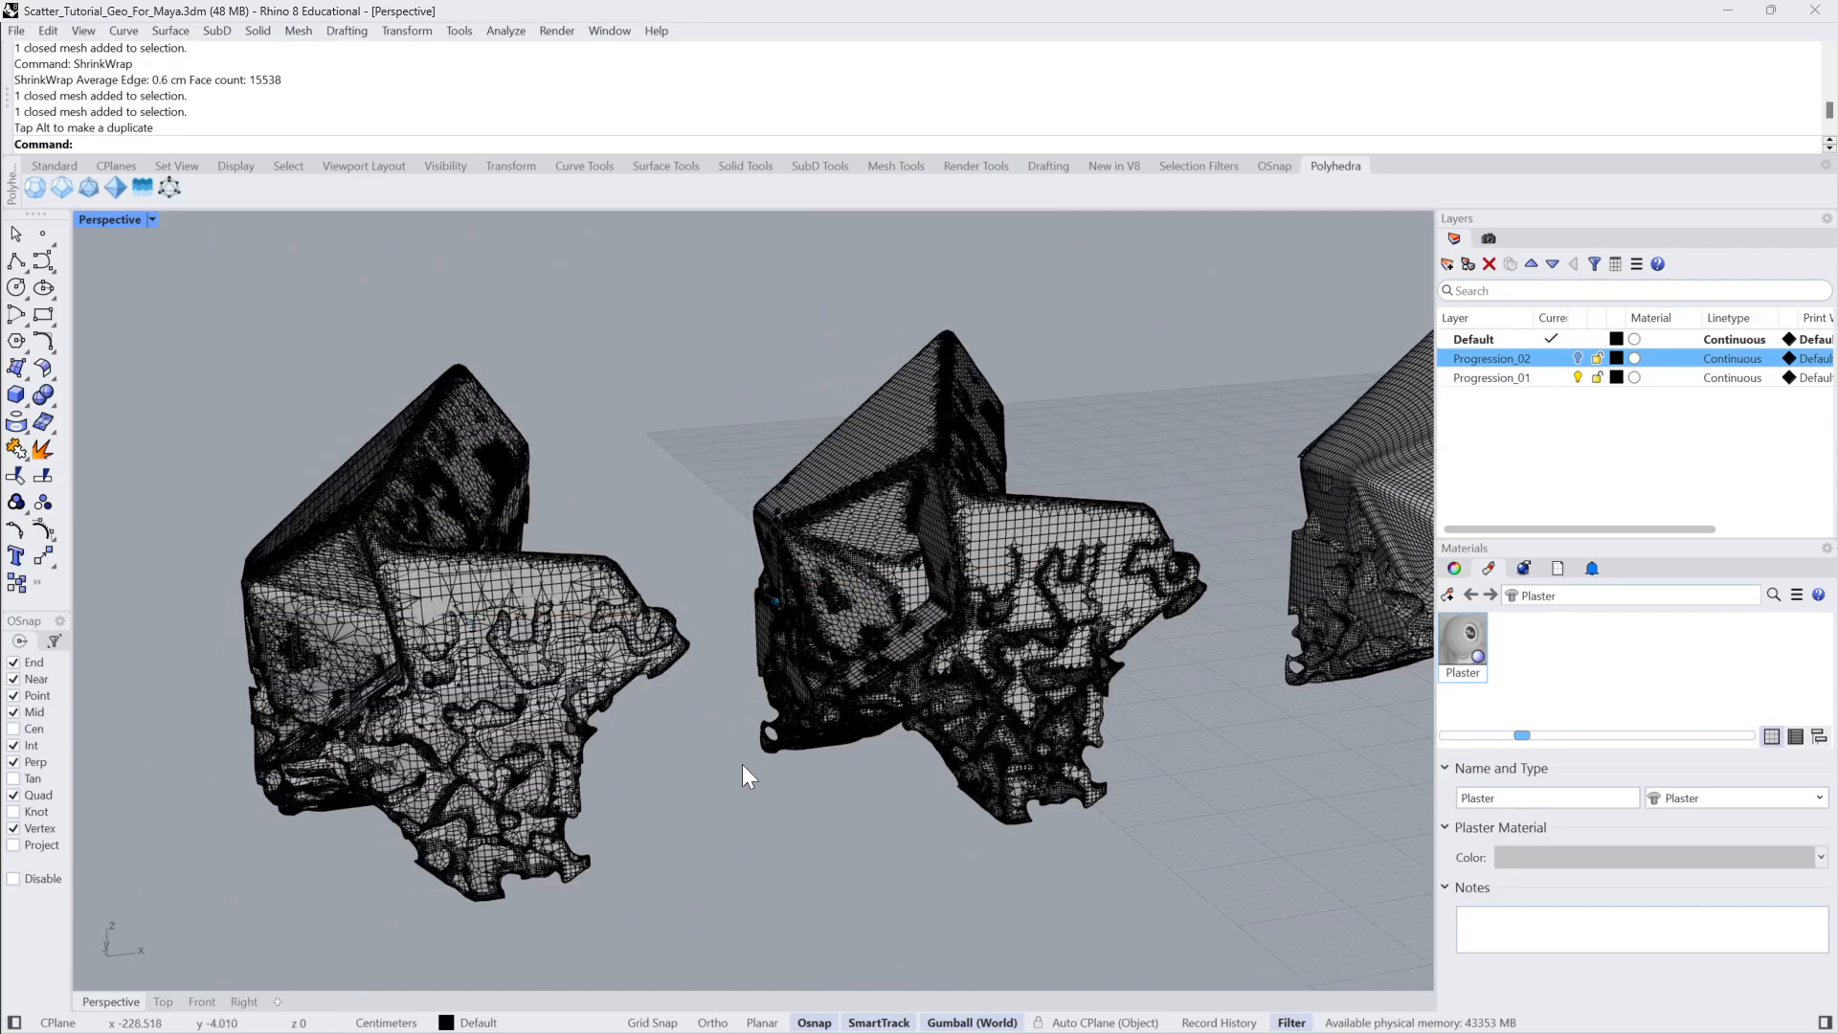
Shrink-wrap the moved pair of overlapping meshes with a target edge length of 0.25, previewing it with the input objects hidden.
{"action": "scroll", "coordinate": [743, 765], "scroll_direction": "up", "scroll_amount": 8}
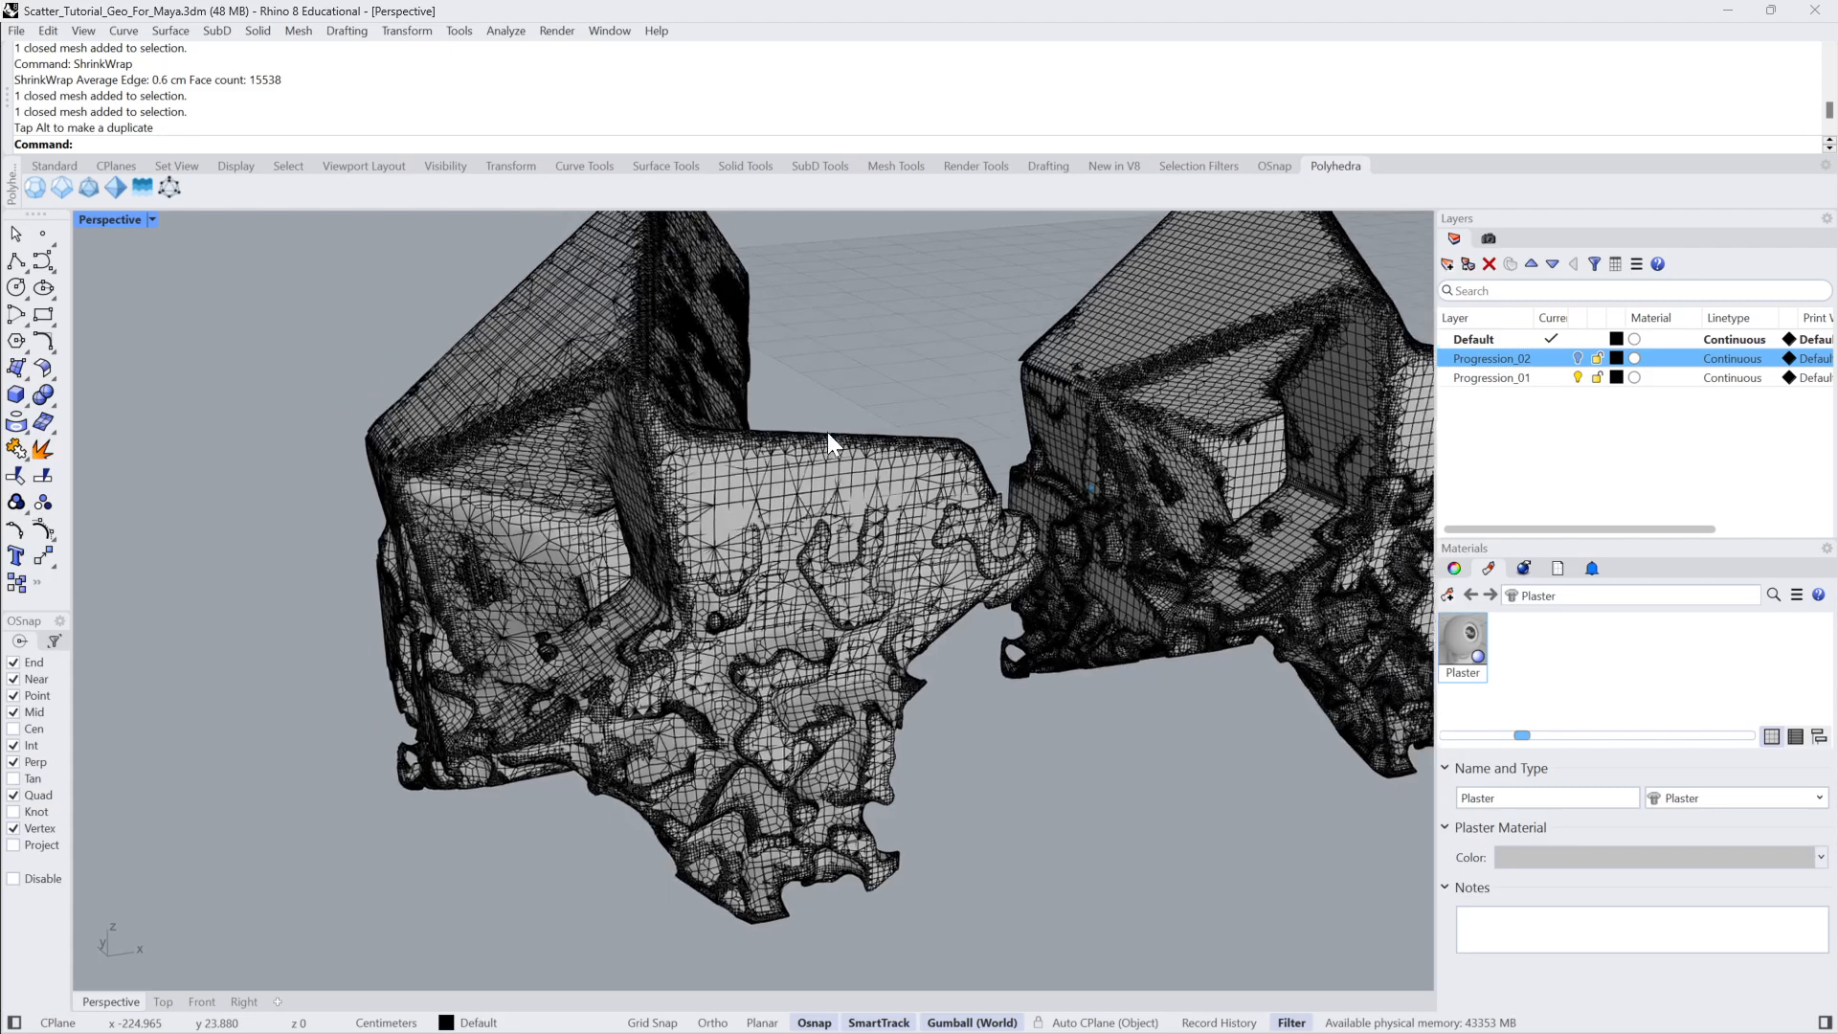
{"action": "left_click_drag", "start_coordinate": [843, 365], "coordinate": [670, 669]}
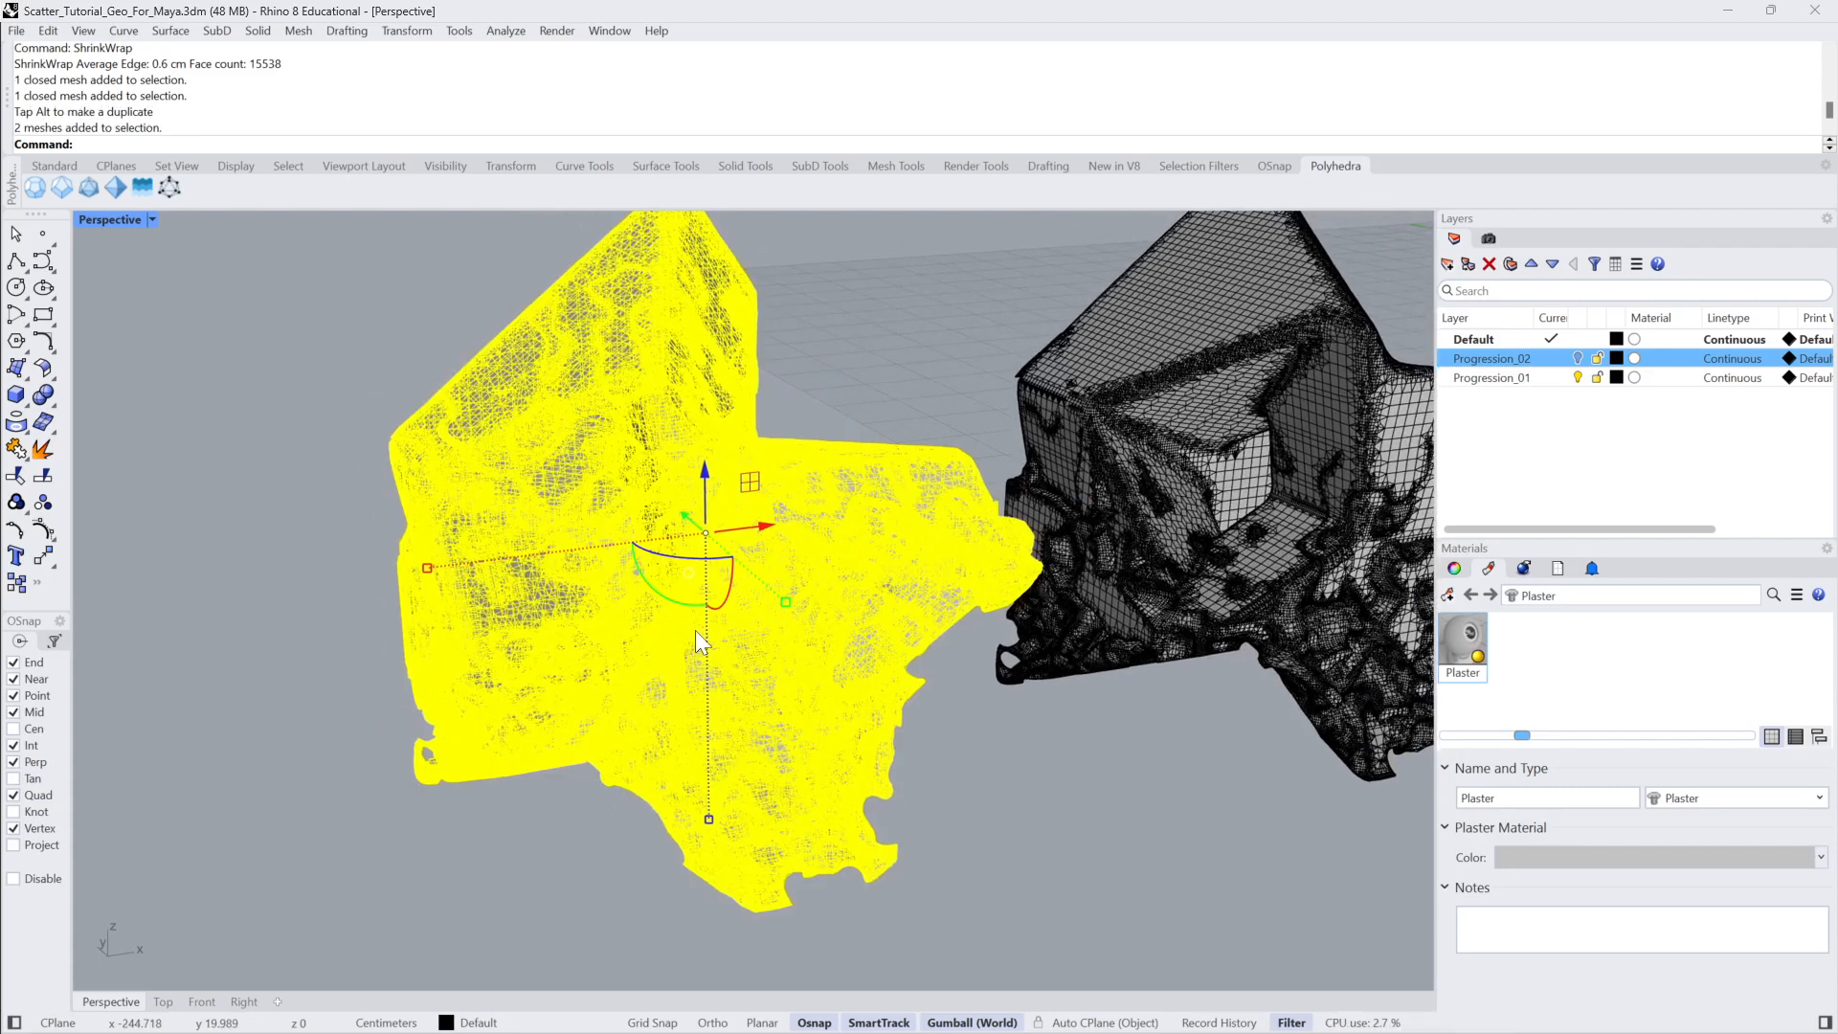
{"action": "type", "text": "Whir"}
{"action": "key", "text": "Return"}
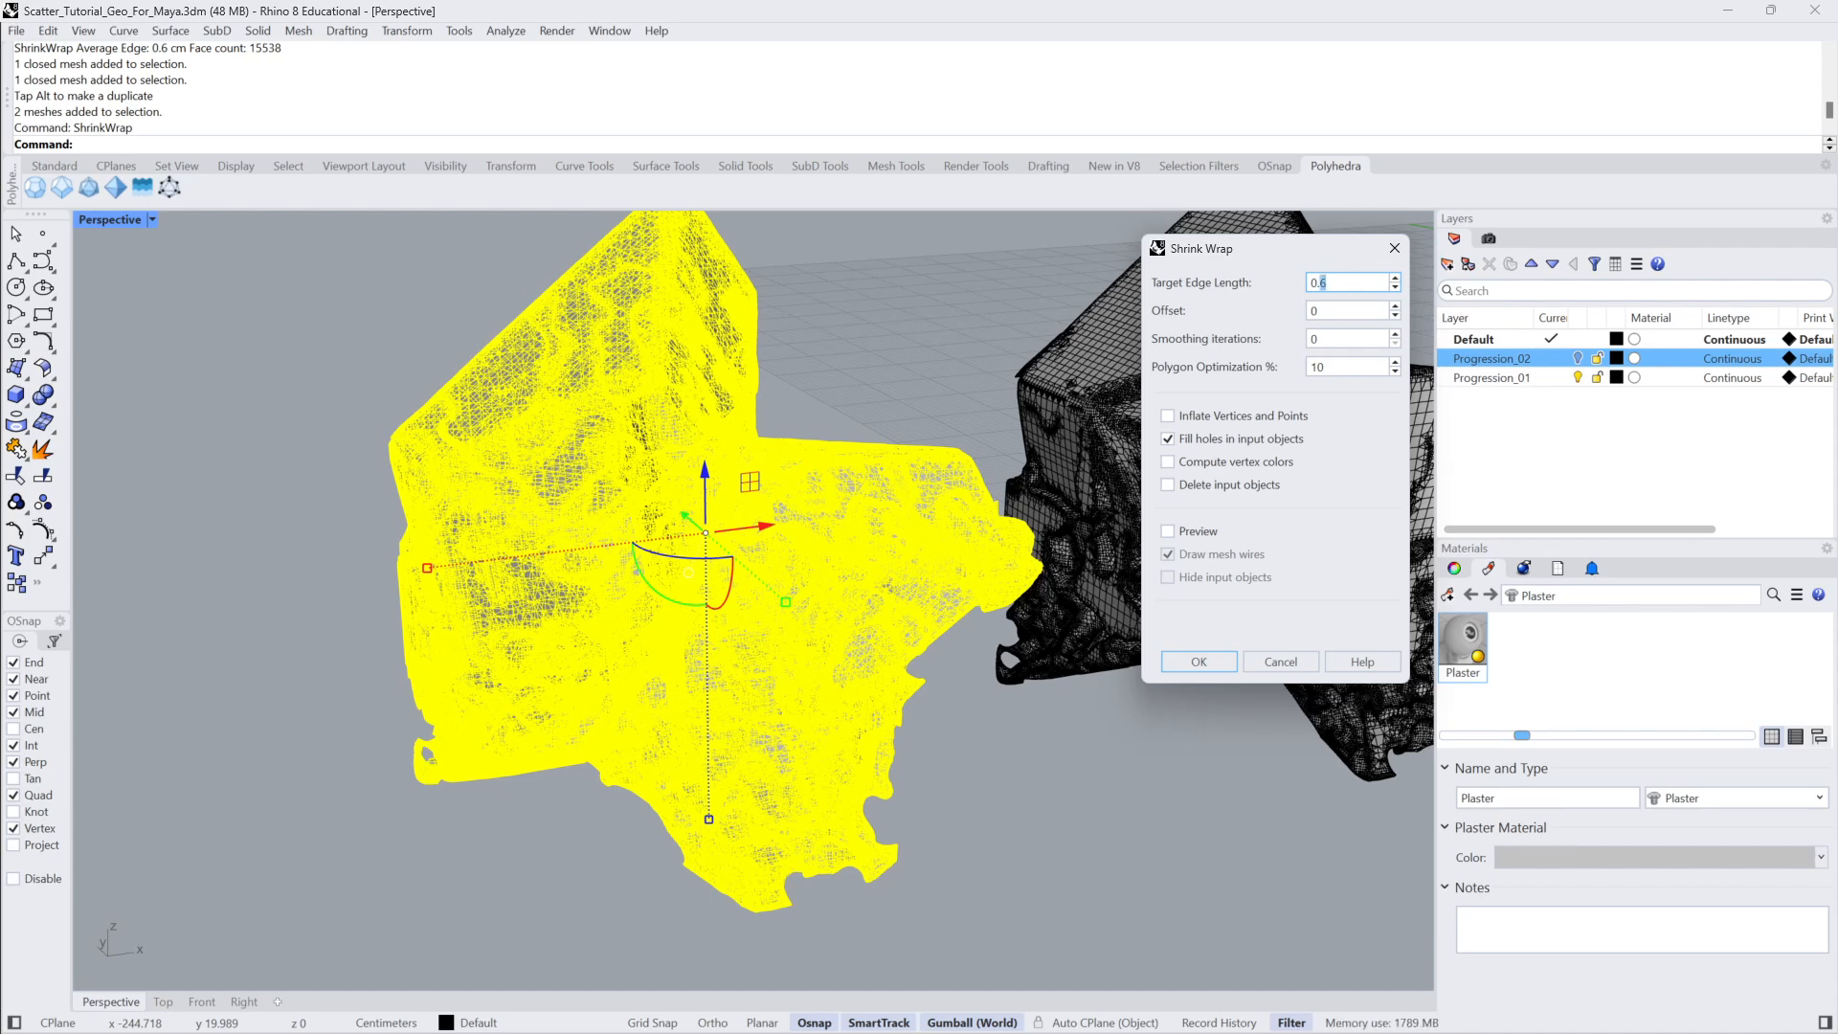
{"action": "right_click_drag", "start_coordinate": [958, 575], "coordinate": [963, 572]}
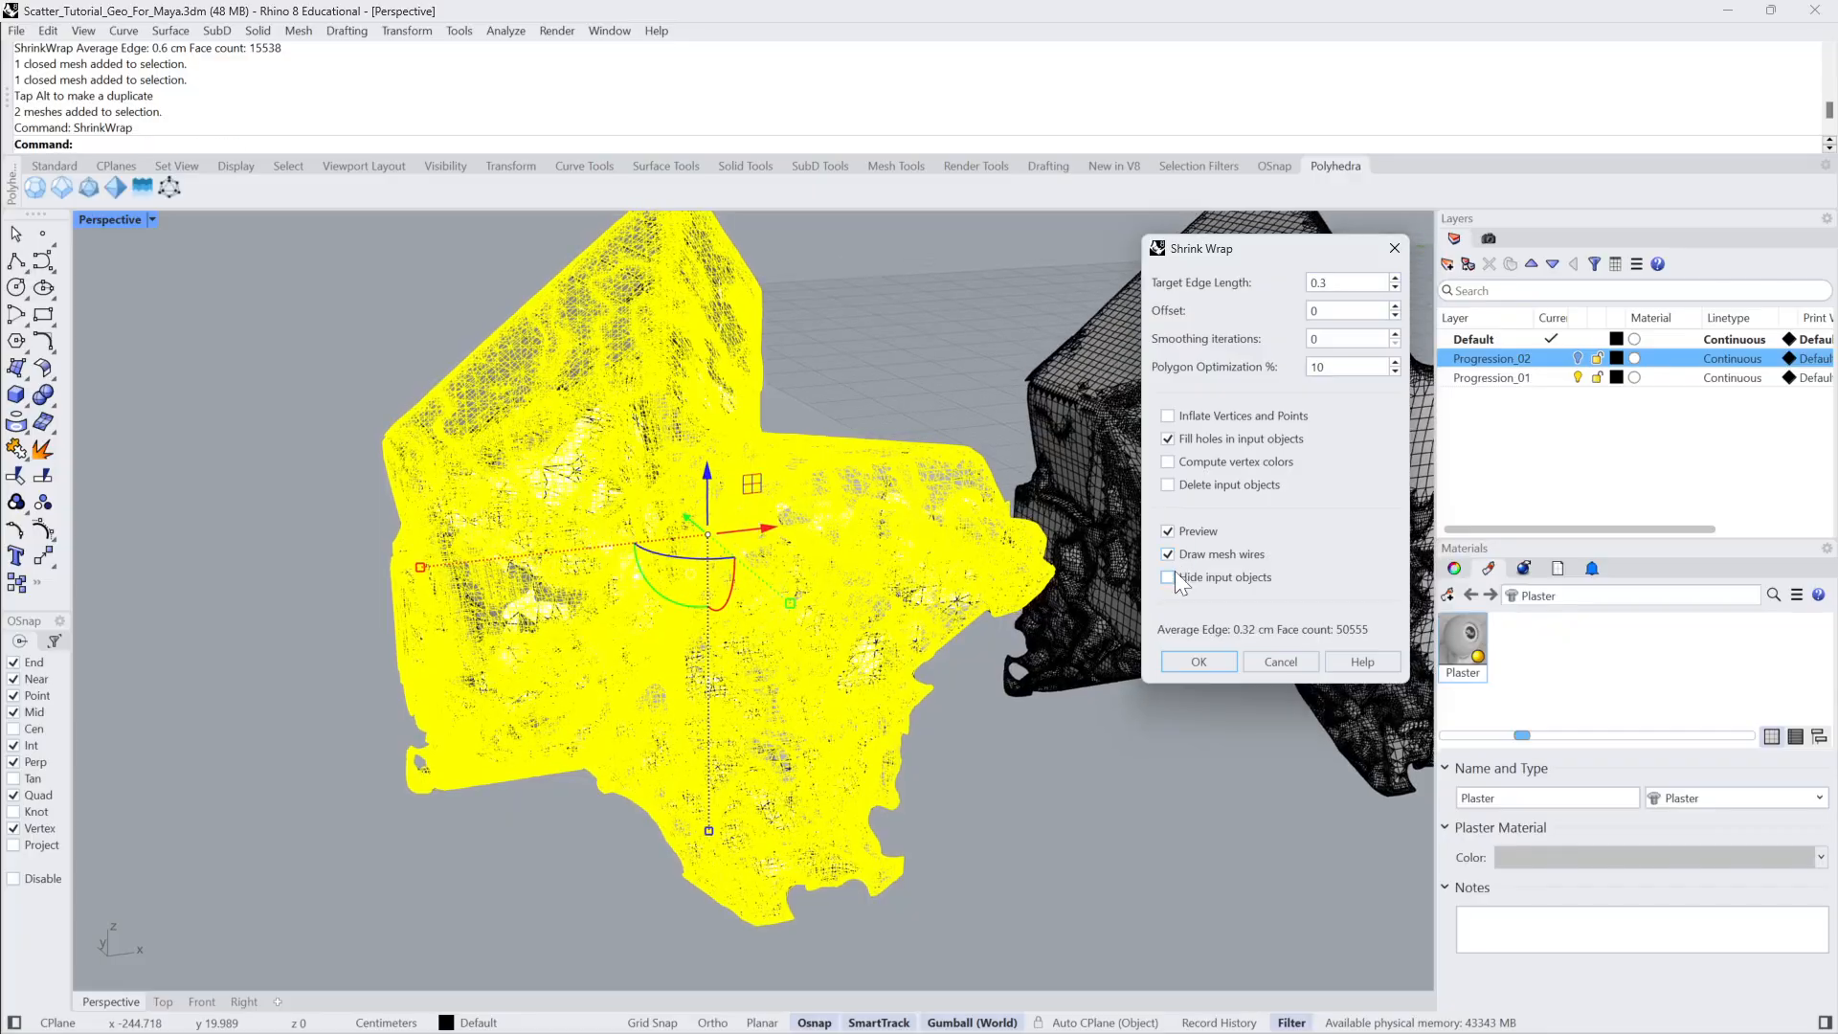
{"action": "left_click", "coordinate": [1175, 575]}
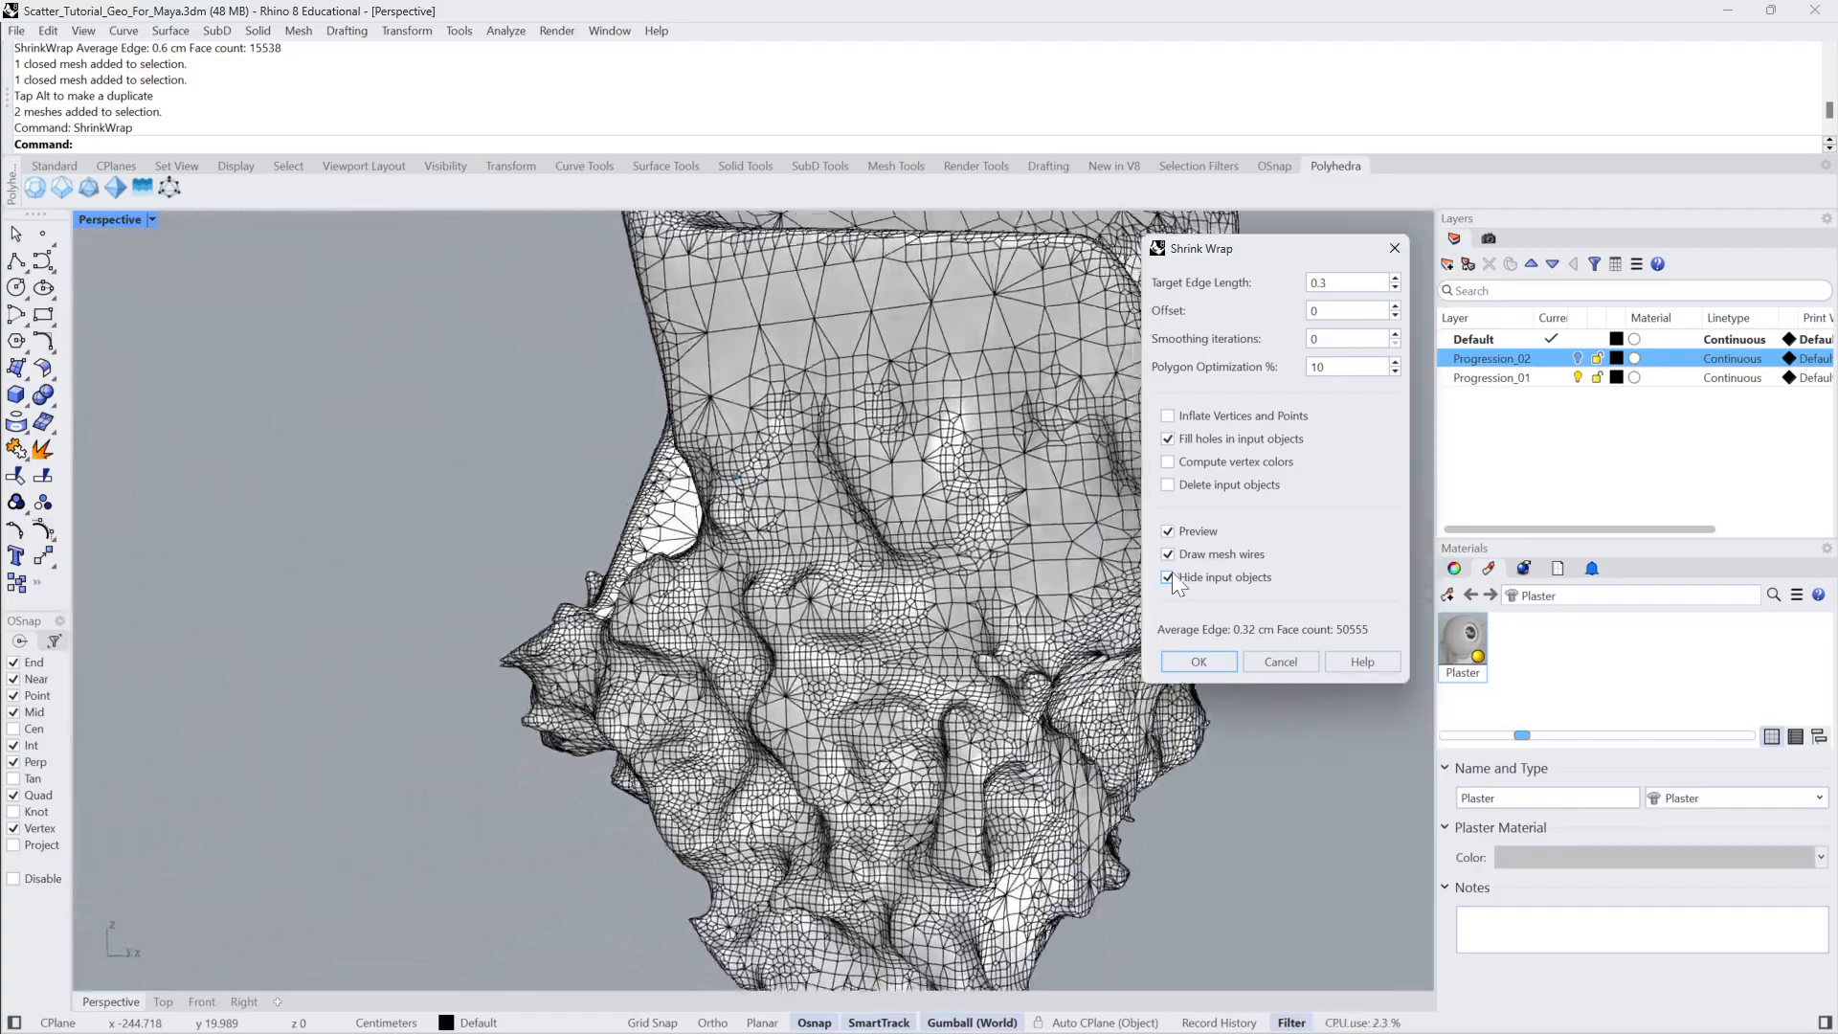
{"action": "double_click", "coordinate": [1326, 282]}
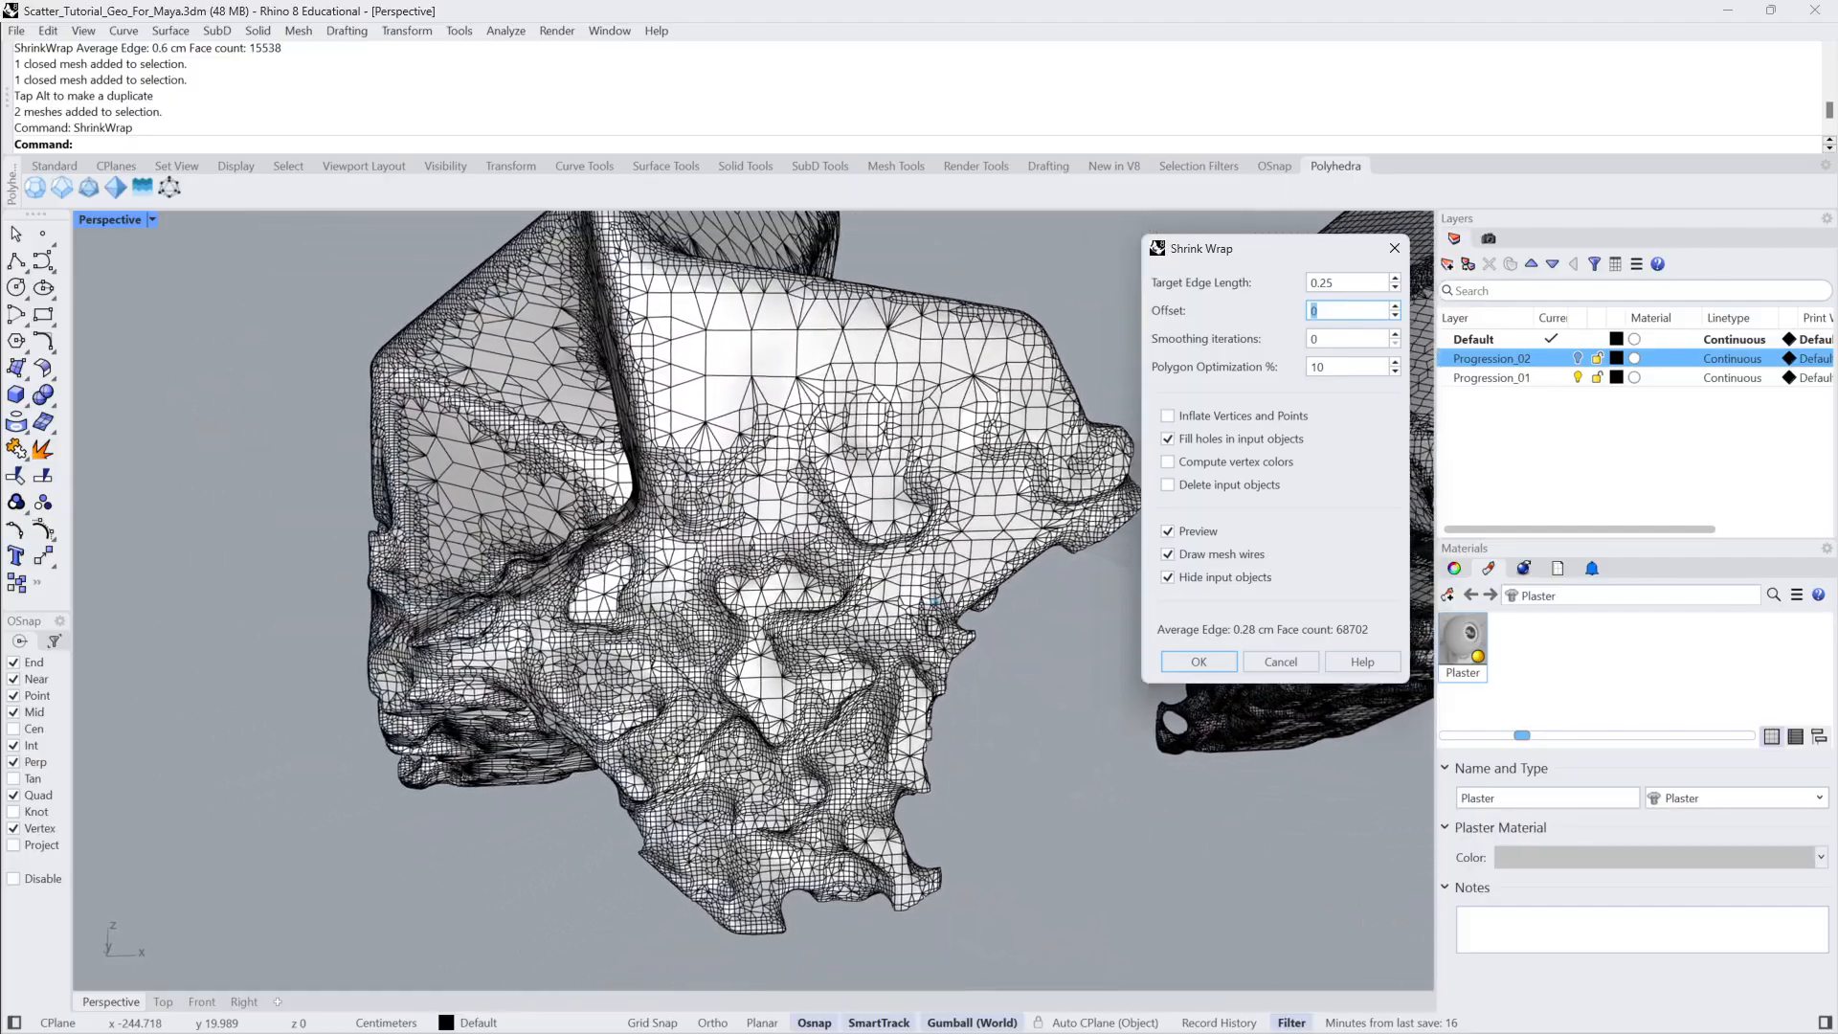
{"action": "left_click", "coordinate": [1211, 660]}
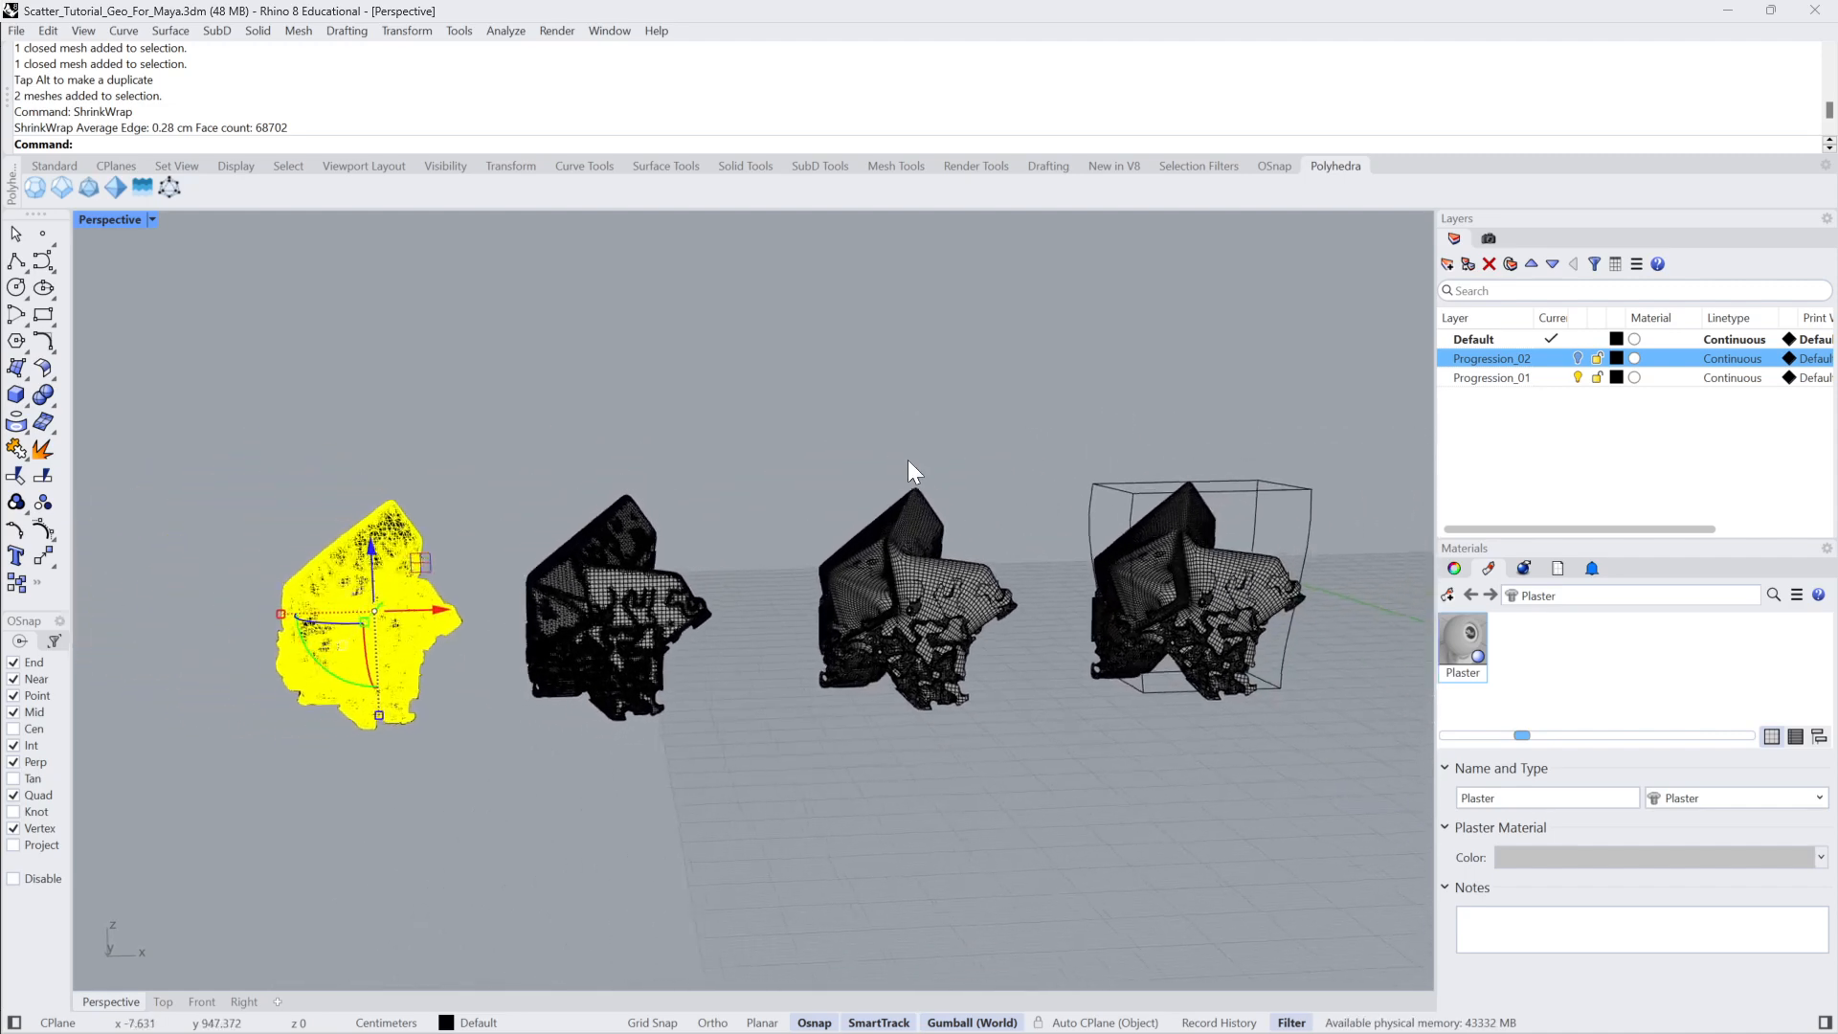
Show the hidden objects and move the smooth uncarved polyhedron mesh along the X axis to beyond the overlapping wrapped meshes.
{"action": "key", "text": "Escape"}
{"action": "key", "text": "Return"}
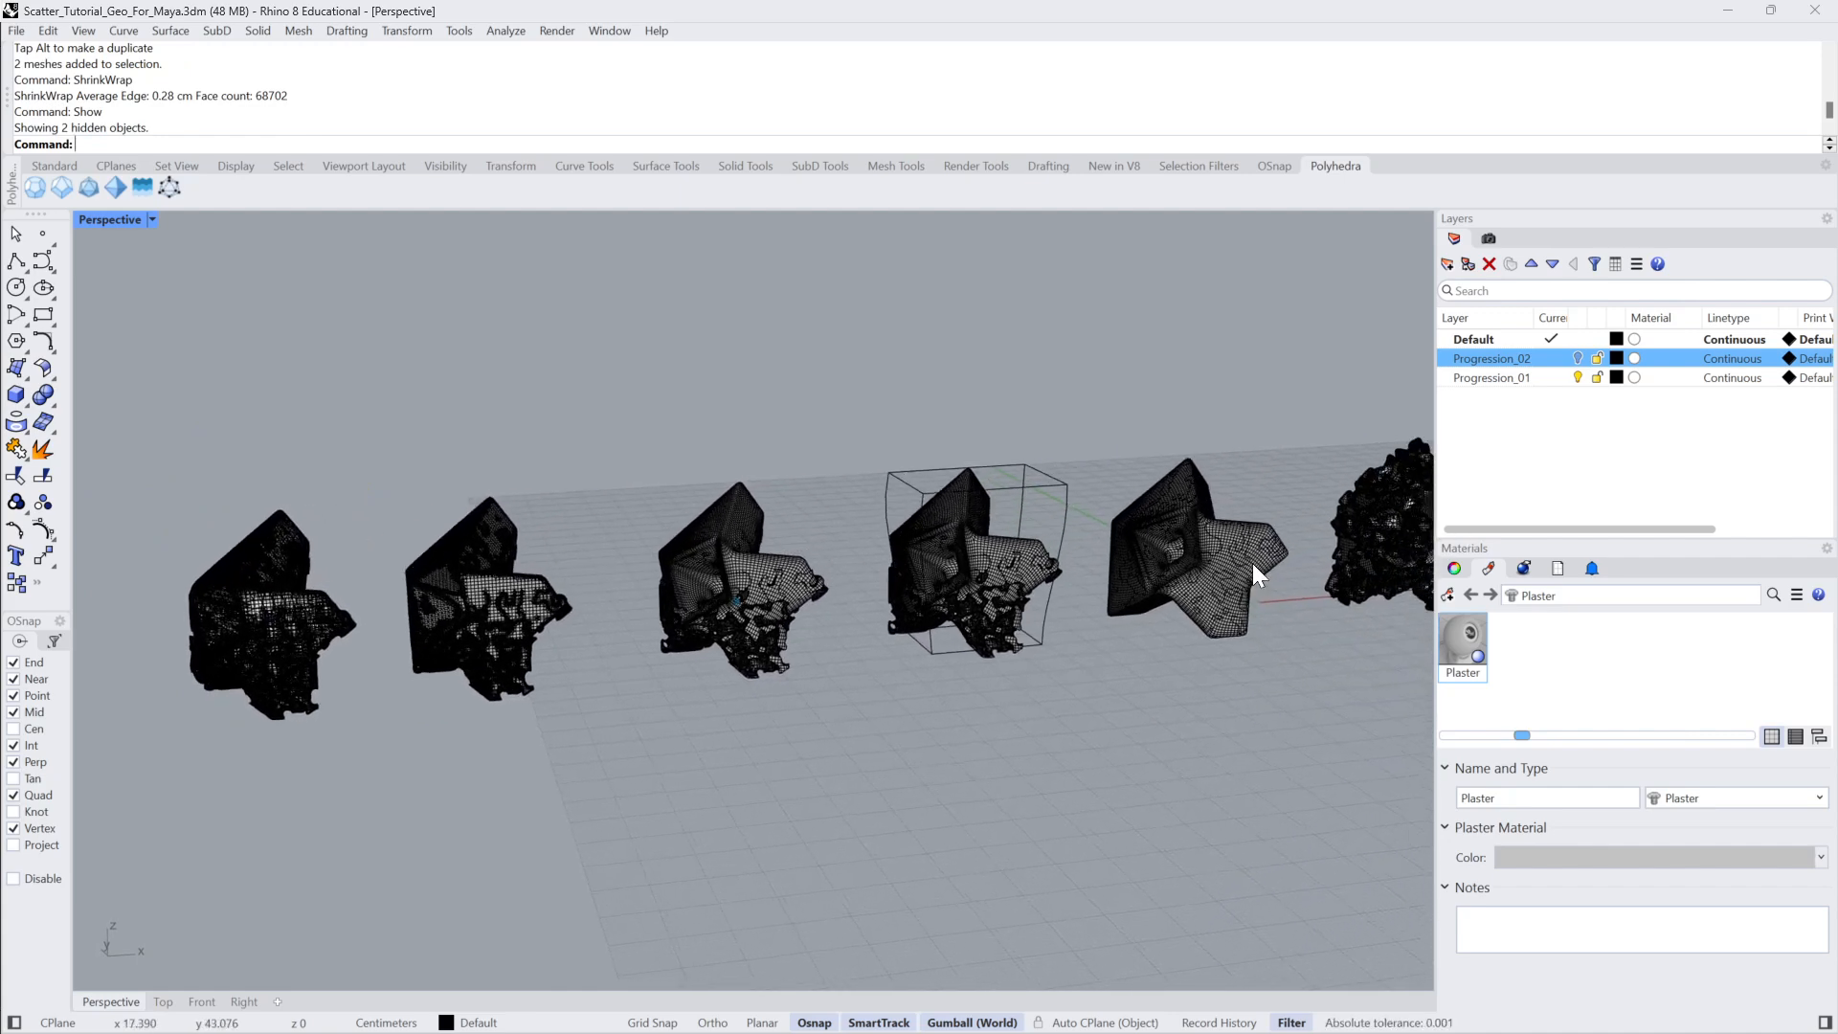
{"action": "left_click", "coordinate": [1134, 559]}
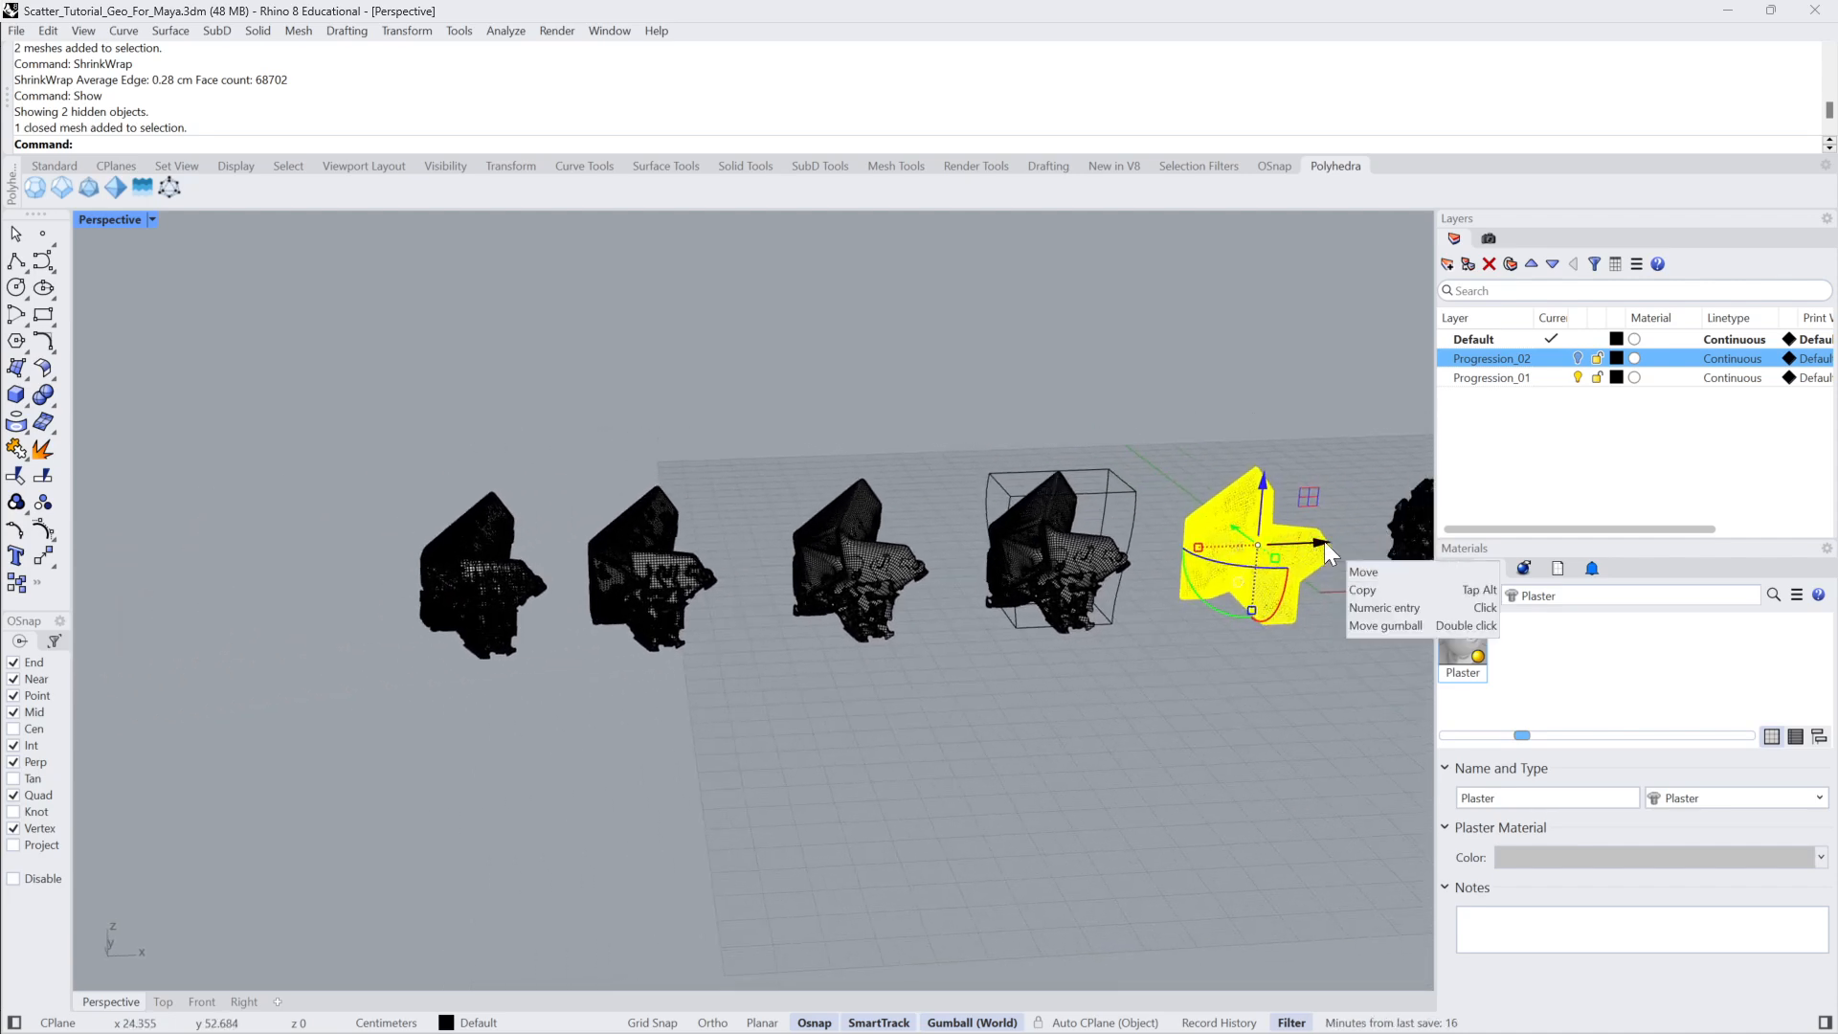
{"action": "left_click_drag", "start_coordinate": [1325, 542], "coordinate": [549, 584]}
{"action": "type", "text": "Z"}
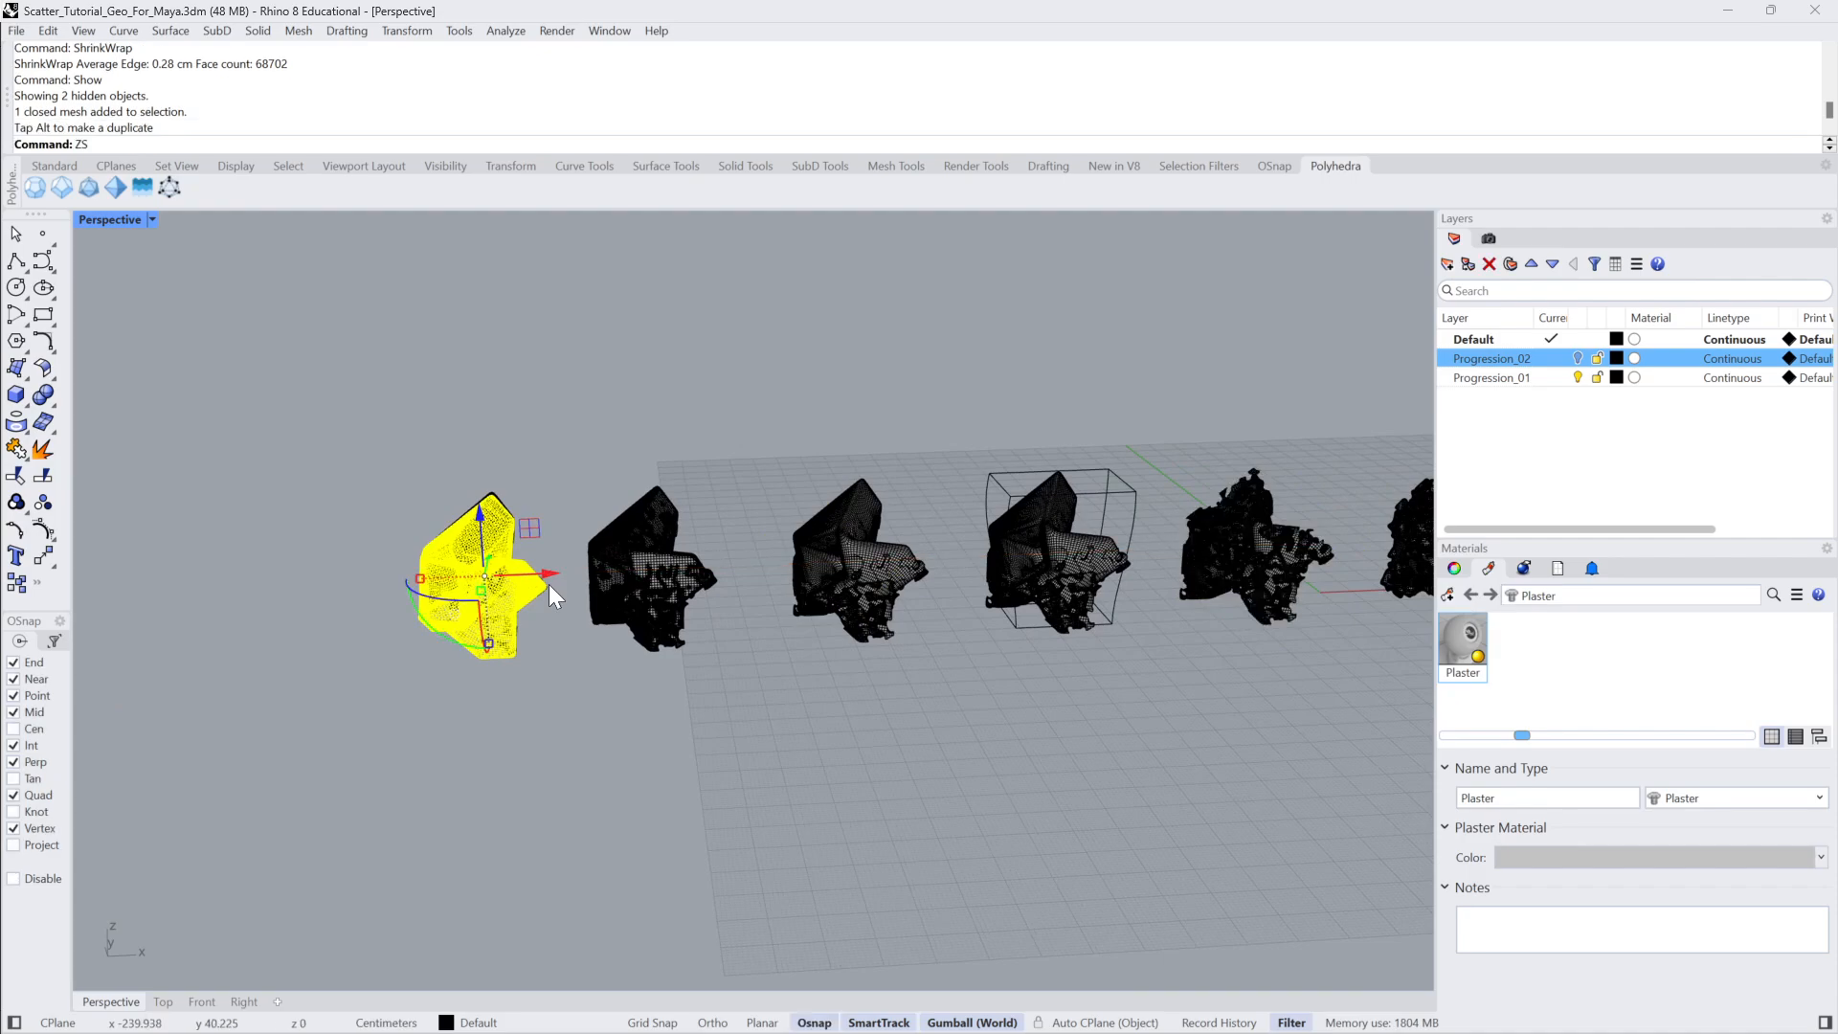
{"action": "type", "text": "S"}
{"action": "key", "text": "Return"}
{"action": "type", "text": "S"}
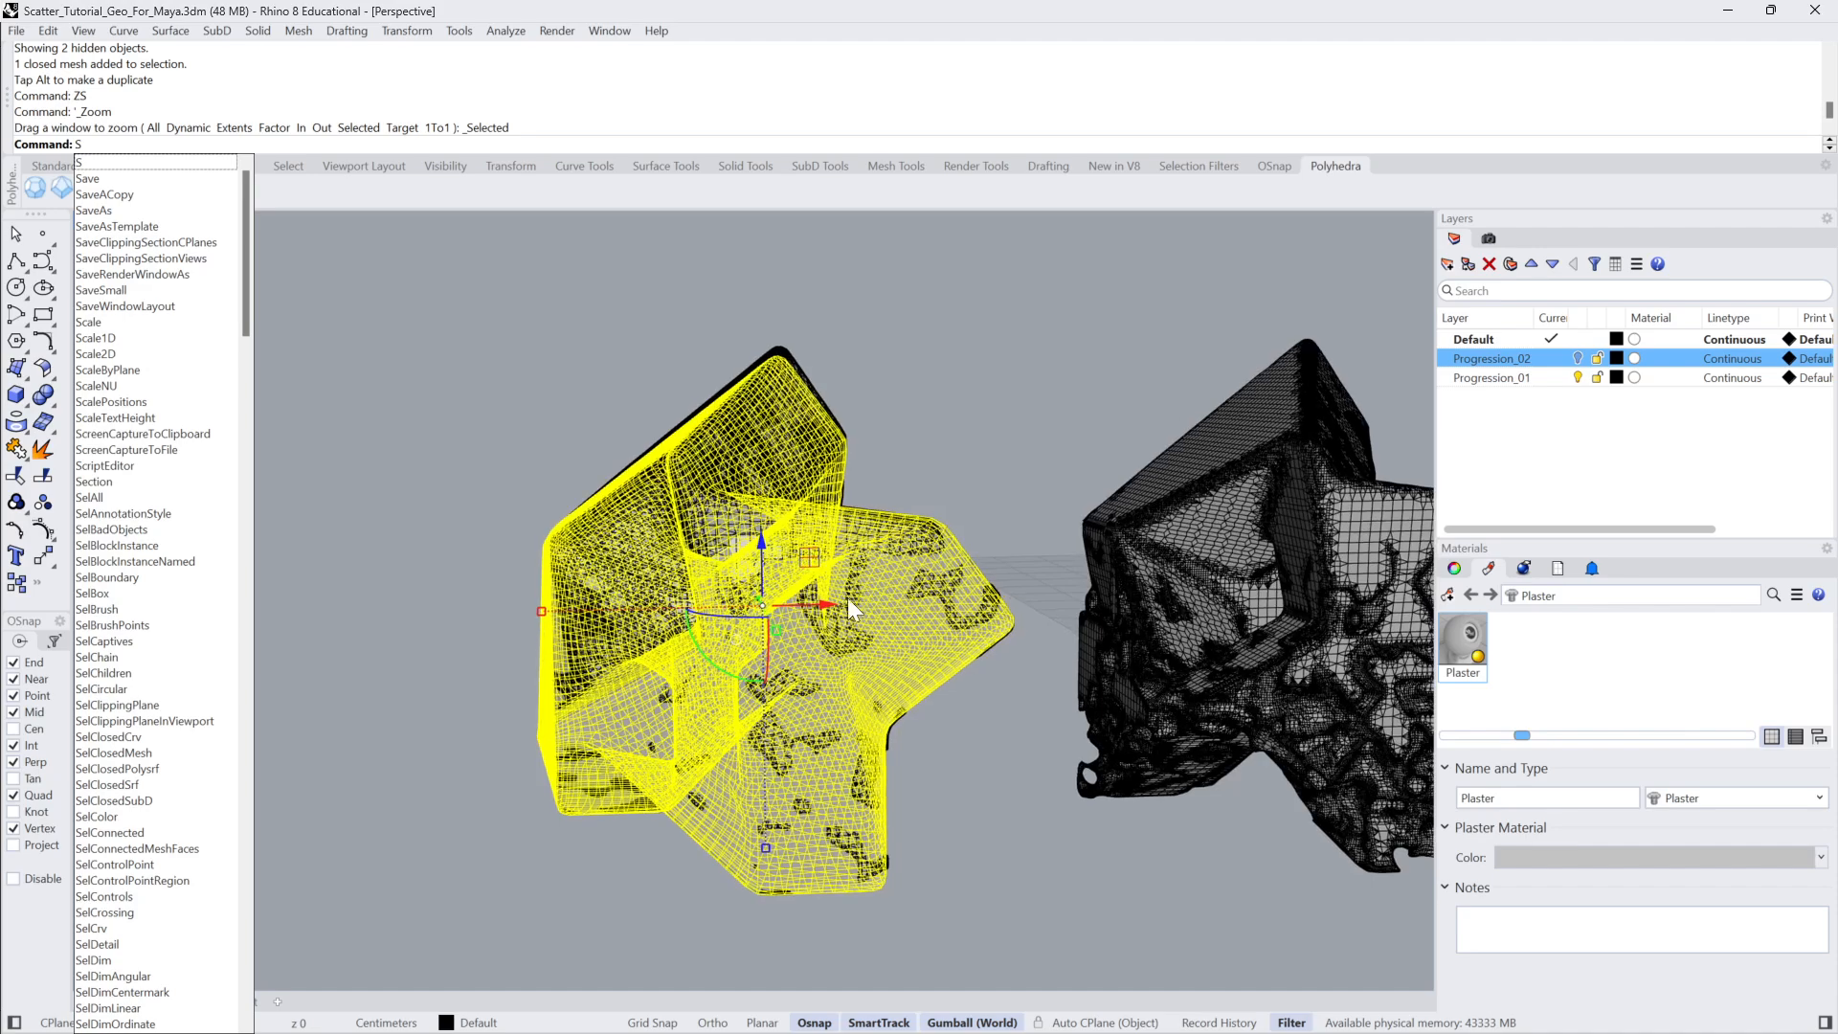
{"action": "left_click_drag", "start_coordinate": [831, 605], "coordinate": [141, 669]}
{"action": "scroll", "coordinate": [846, 607], "scroll_direction": "down", "scroll_amount": 2}
{"action": "left_click", "coordinate": [546, 477]}
{"action": "scroll", "coordinate": [927, 523], "scroll_direction": "up", "scroll_amount": 3}
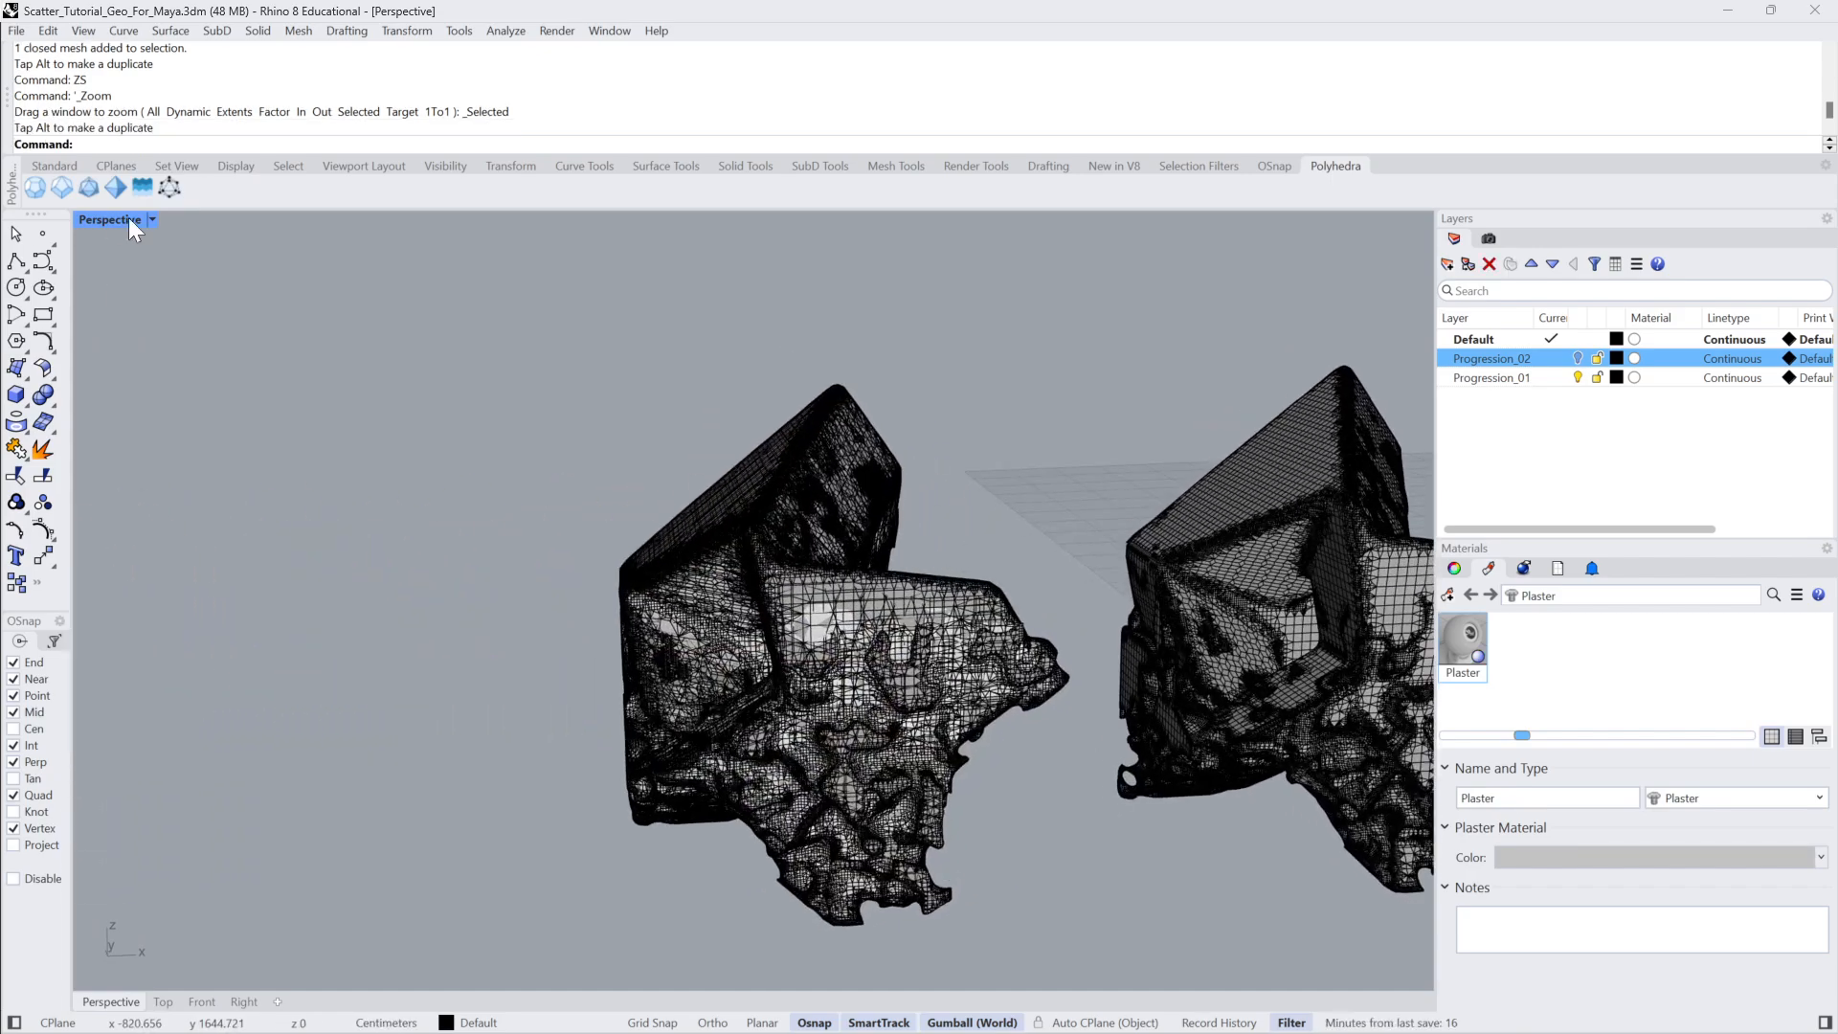
{"action": "left_click", "coordinate": [151, 224]}
{"action": "left_click", "coordinate": [141, 317]}
{"action": "left_click", "coordinate": [153, 219]}
{"action": "left_click", "coordinate": [701, 310]}
Pick the new wrap out of the three overlapping meshes and move it along the X axis, clear of the other two.
{"action": "scroll", "coordinate": [1072, 434], "scroll_direction": "up", "scroll_amount": 5}
{"action": "left_click", "coordinate": [859, 610]}
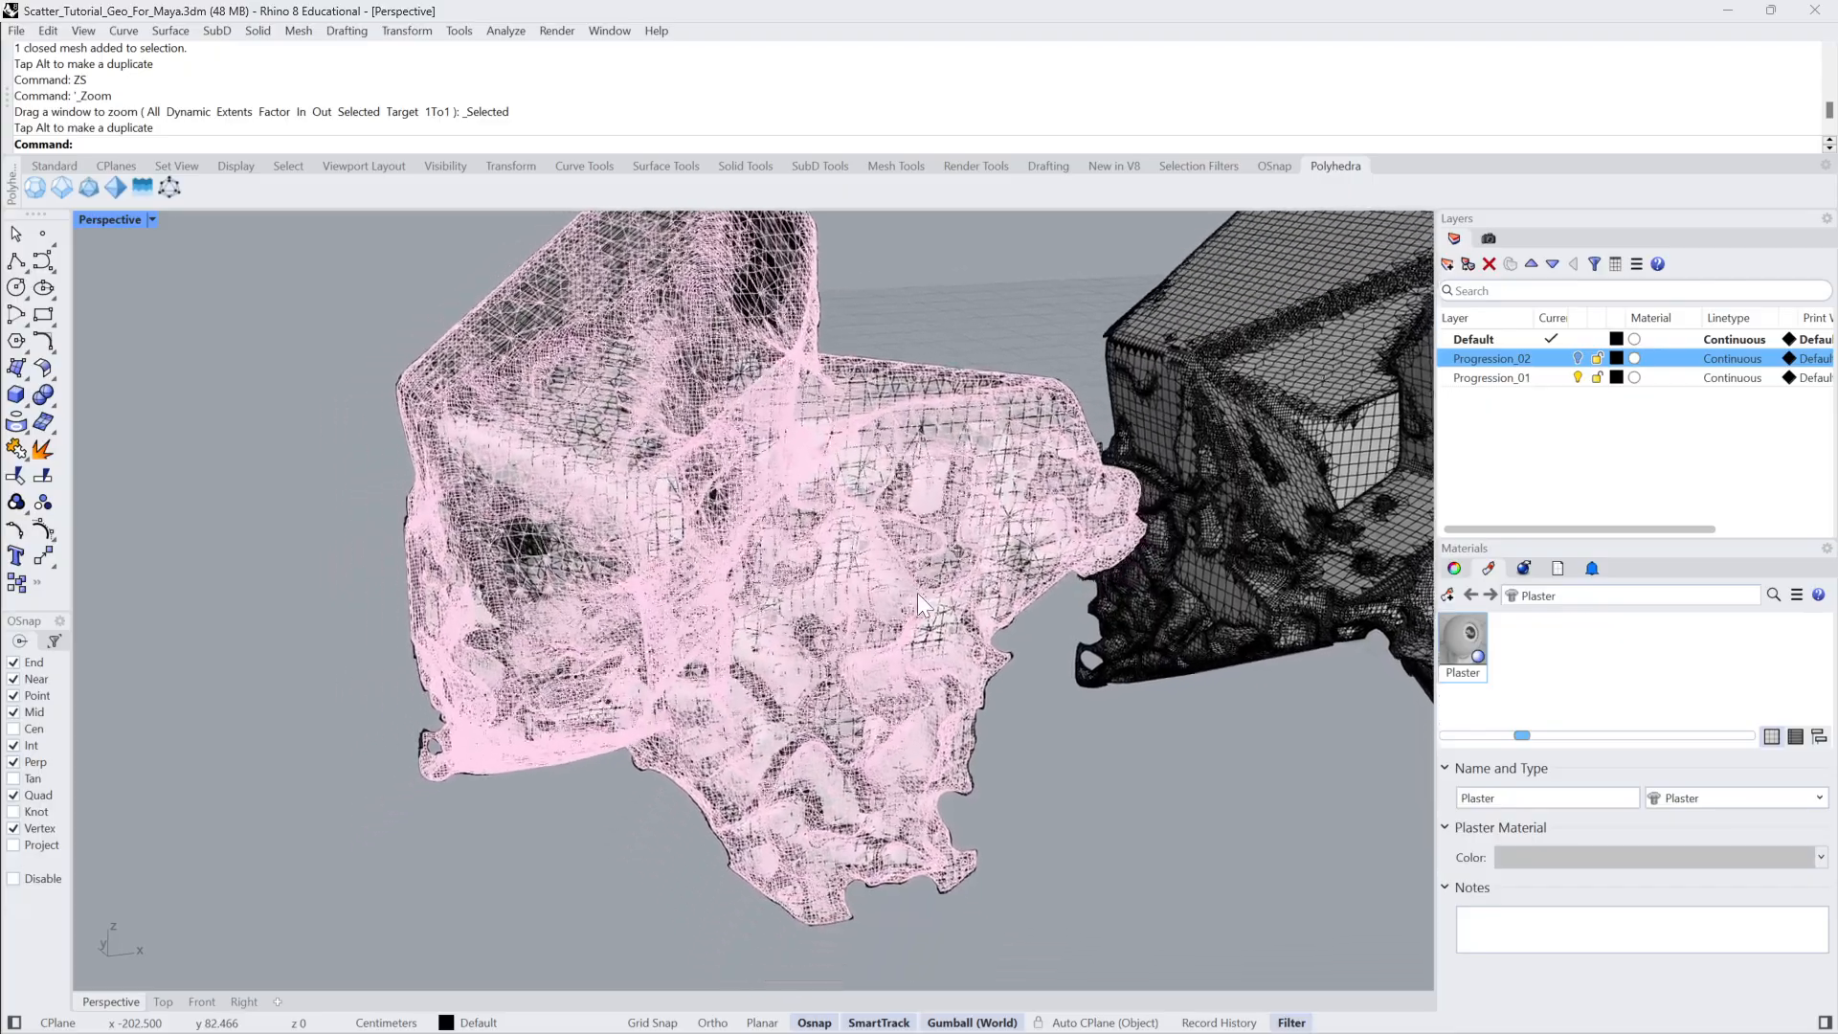
{"action": "right_click_drag", "start_coordinate": [917, 593], "coordinate": [991, 366]}
{"action": "left_click", "coordinate": [906, 584]}
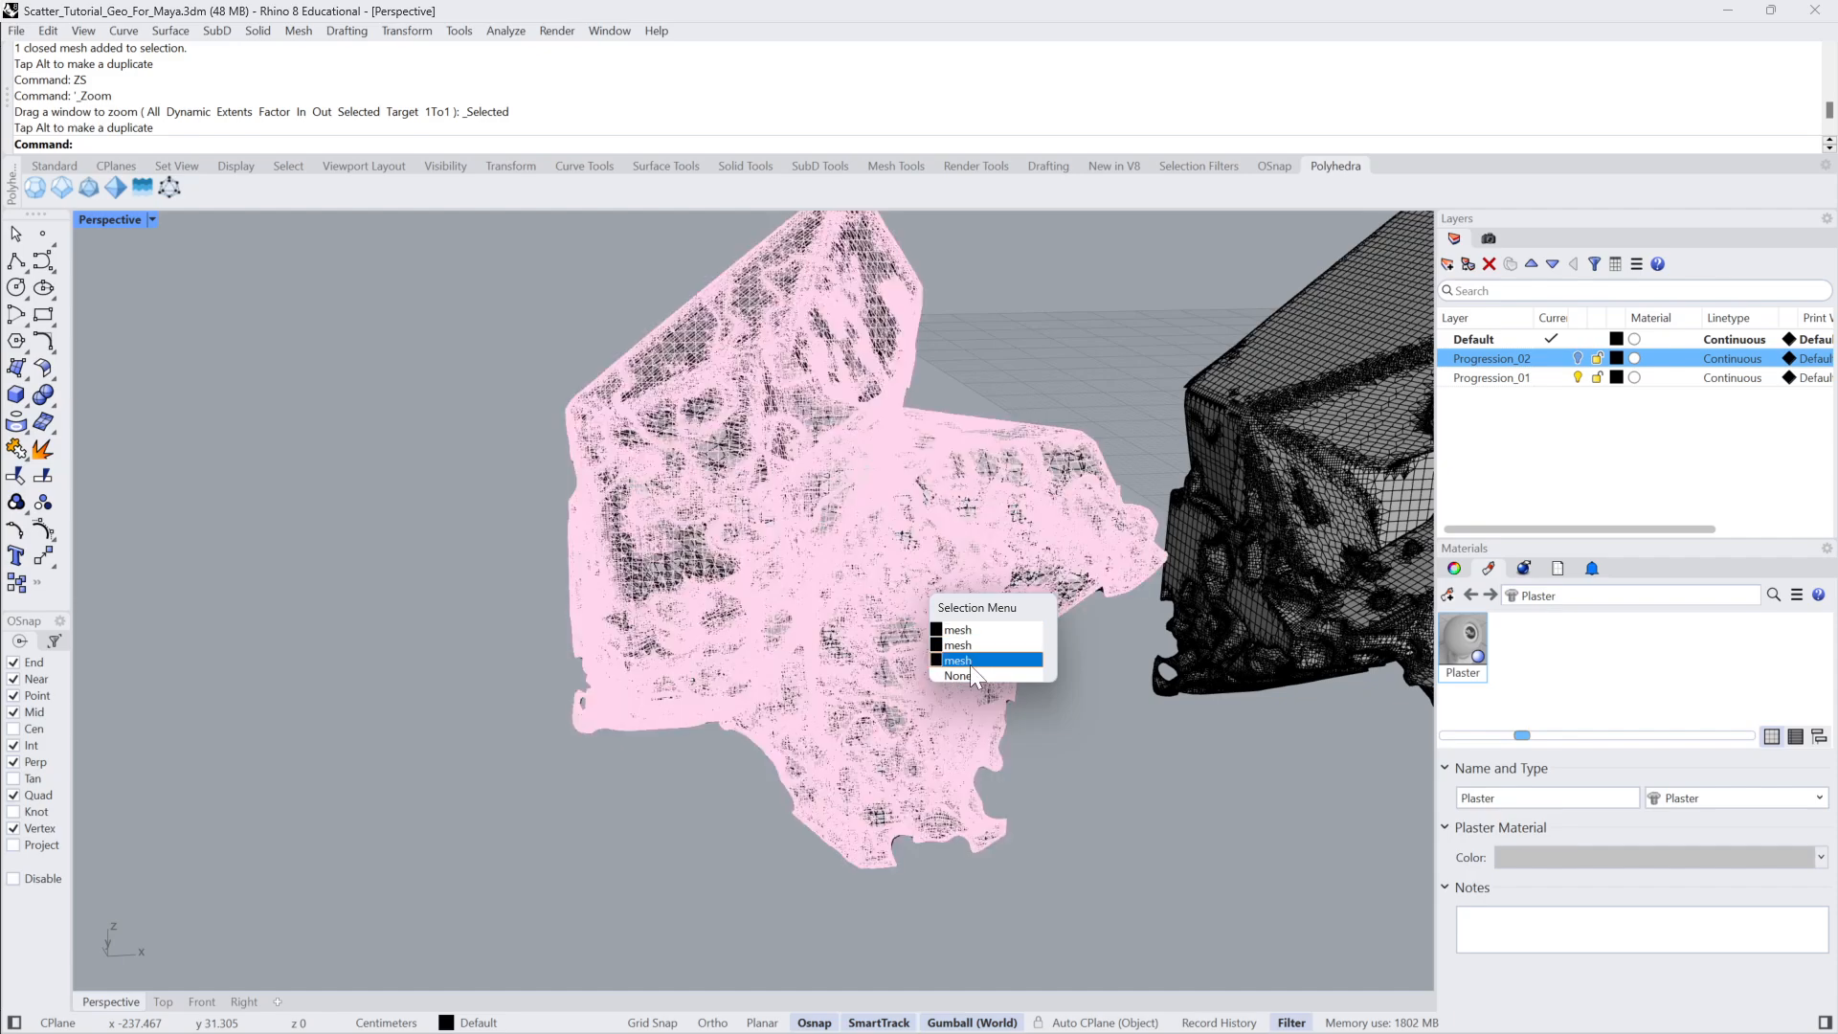
{"action": "left_click", "coordinate": [967, 660]}
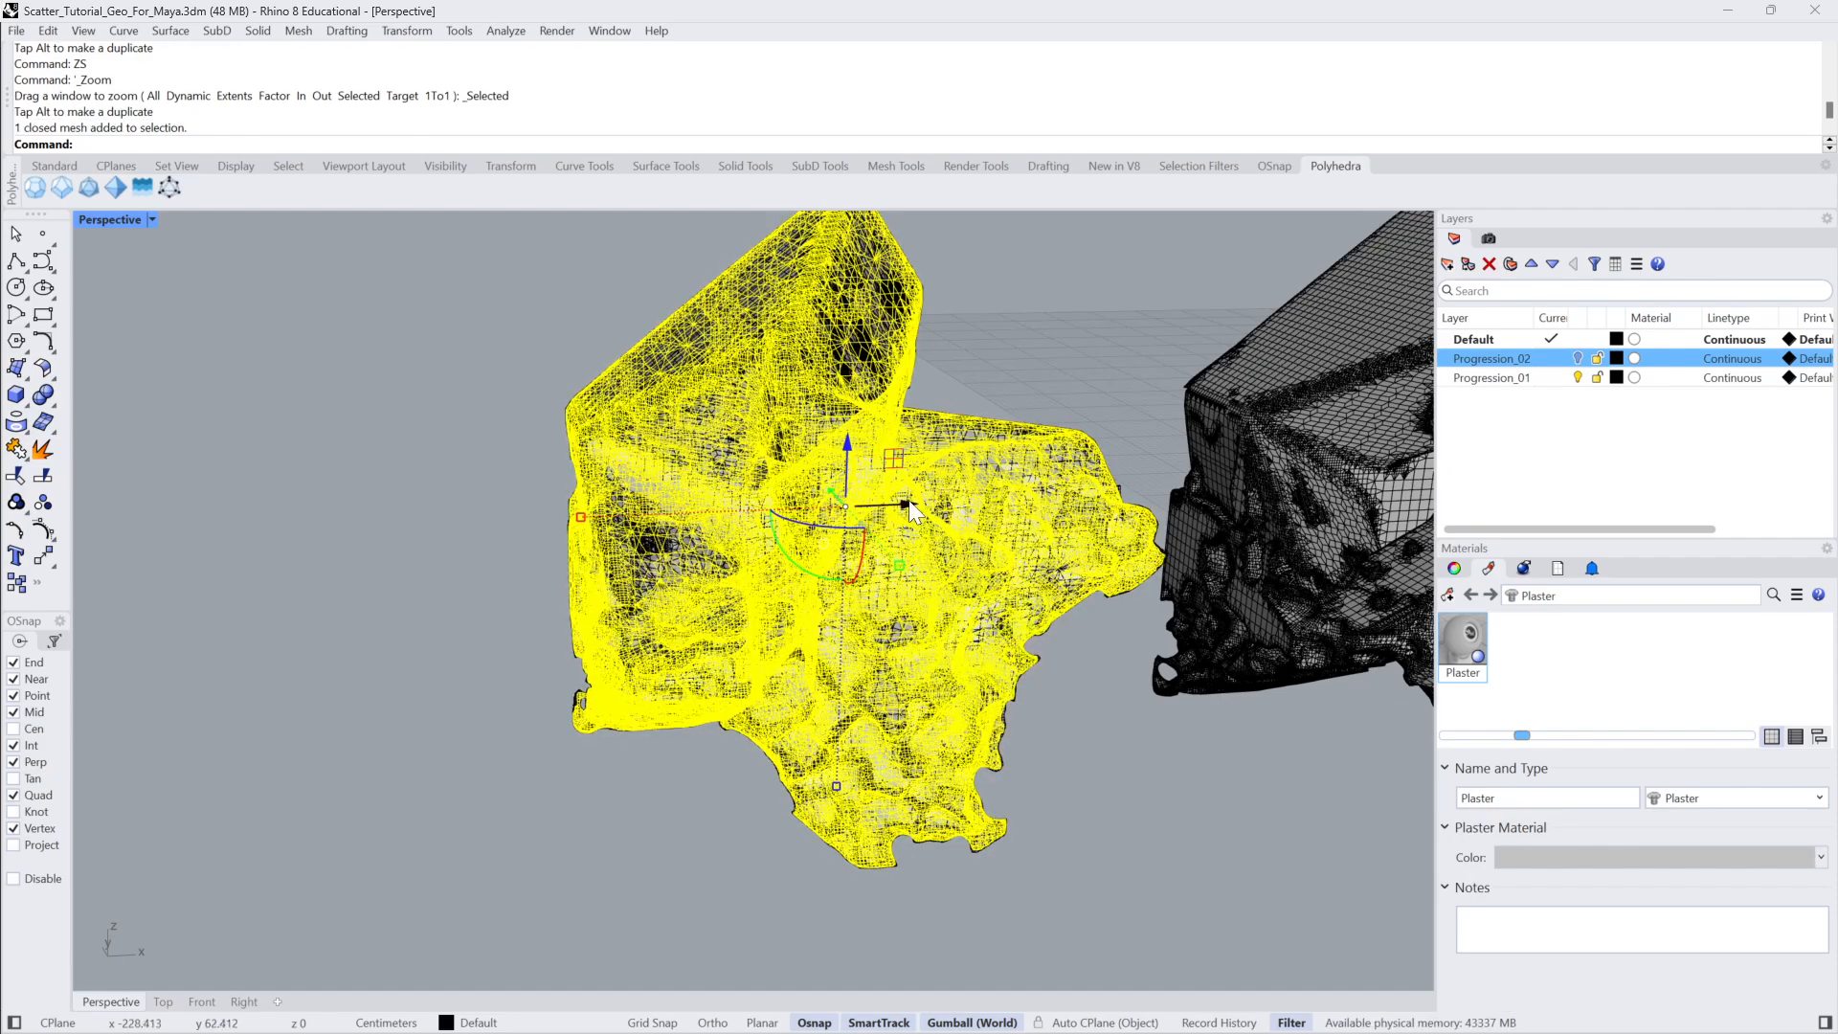
{"action": "left_click_drag", "start_coordinate": [910, 510], "coordinate": [308, 497]}
Hide one of the two remaining overlapping meshes to inspect the other's wires, and undo the hide.
{"action": "scroll", "coordinate": [456, 390], "scroll_direction": "up", "scroll_amount": 10}
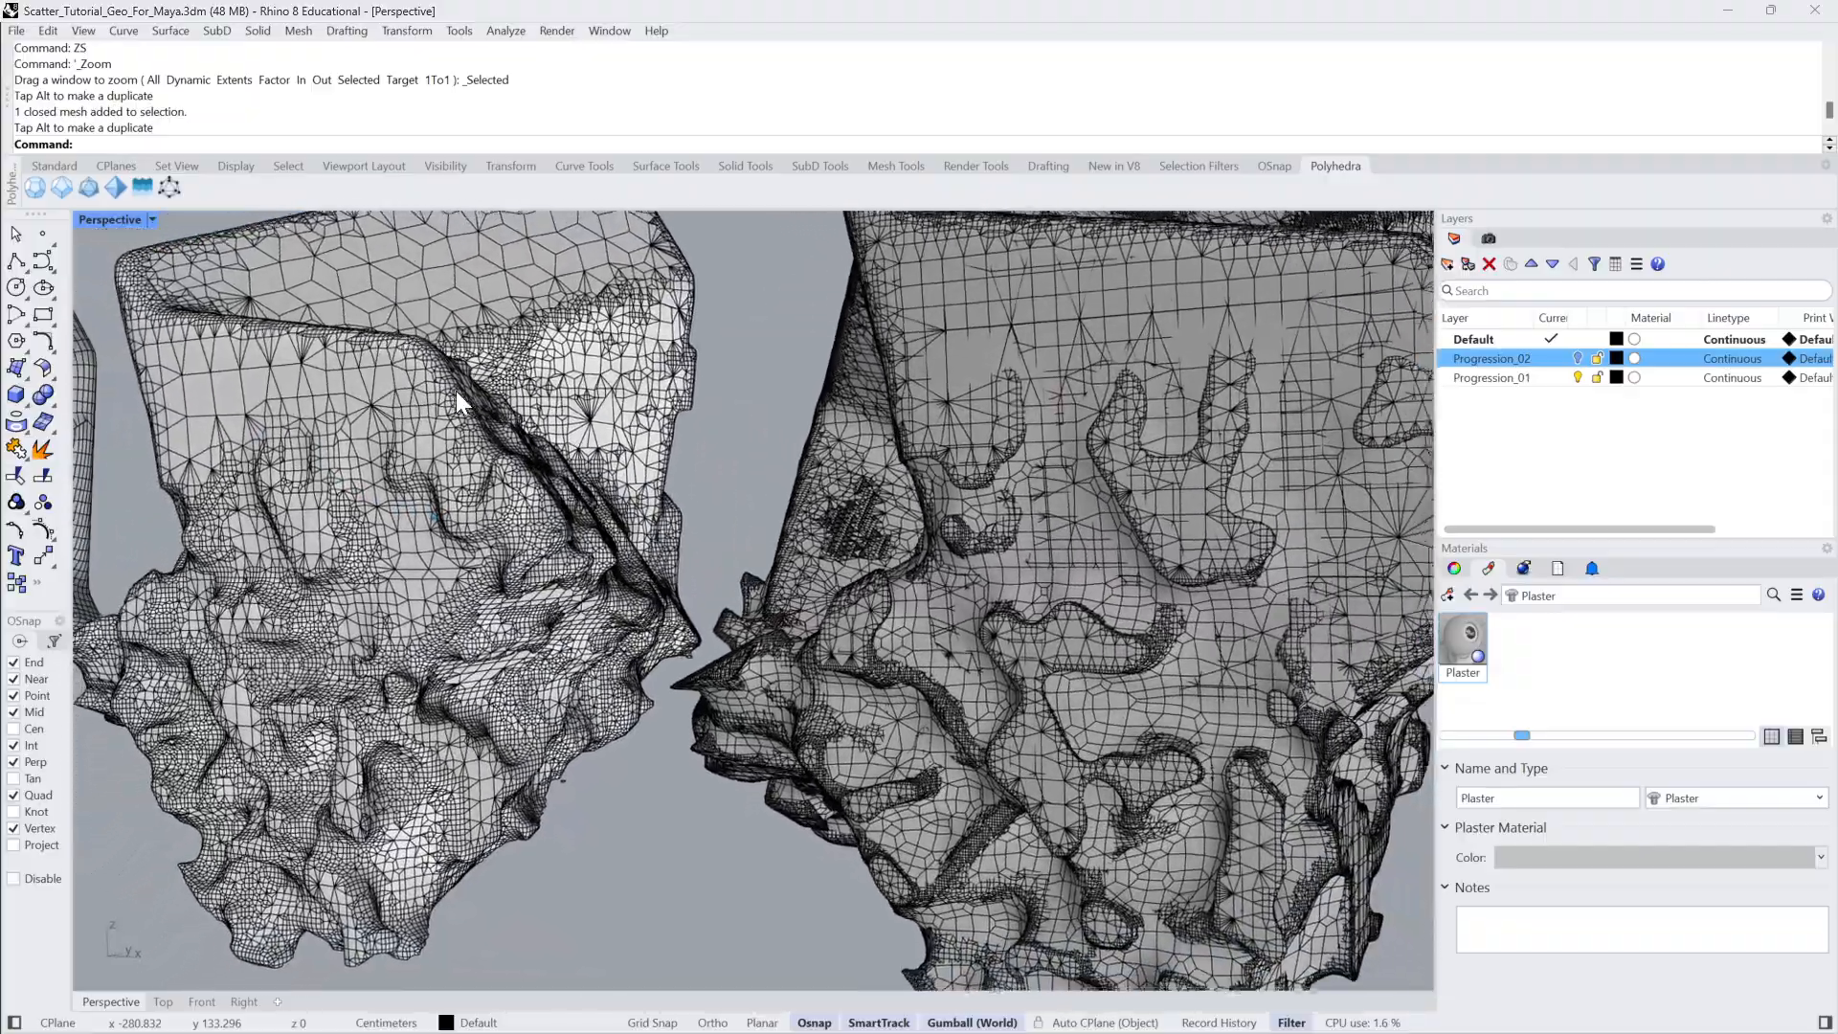
{"action": "right_click_drag", "start_coordinate": [455, 391], "coordinate": [1002, 451]}
{"action": "left_click", "coordinate": [1002, 451]}
{"action": "left_click", "coordinate": [1061, 488]}
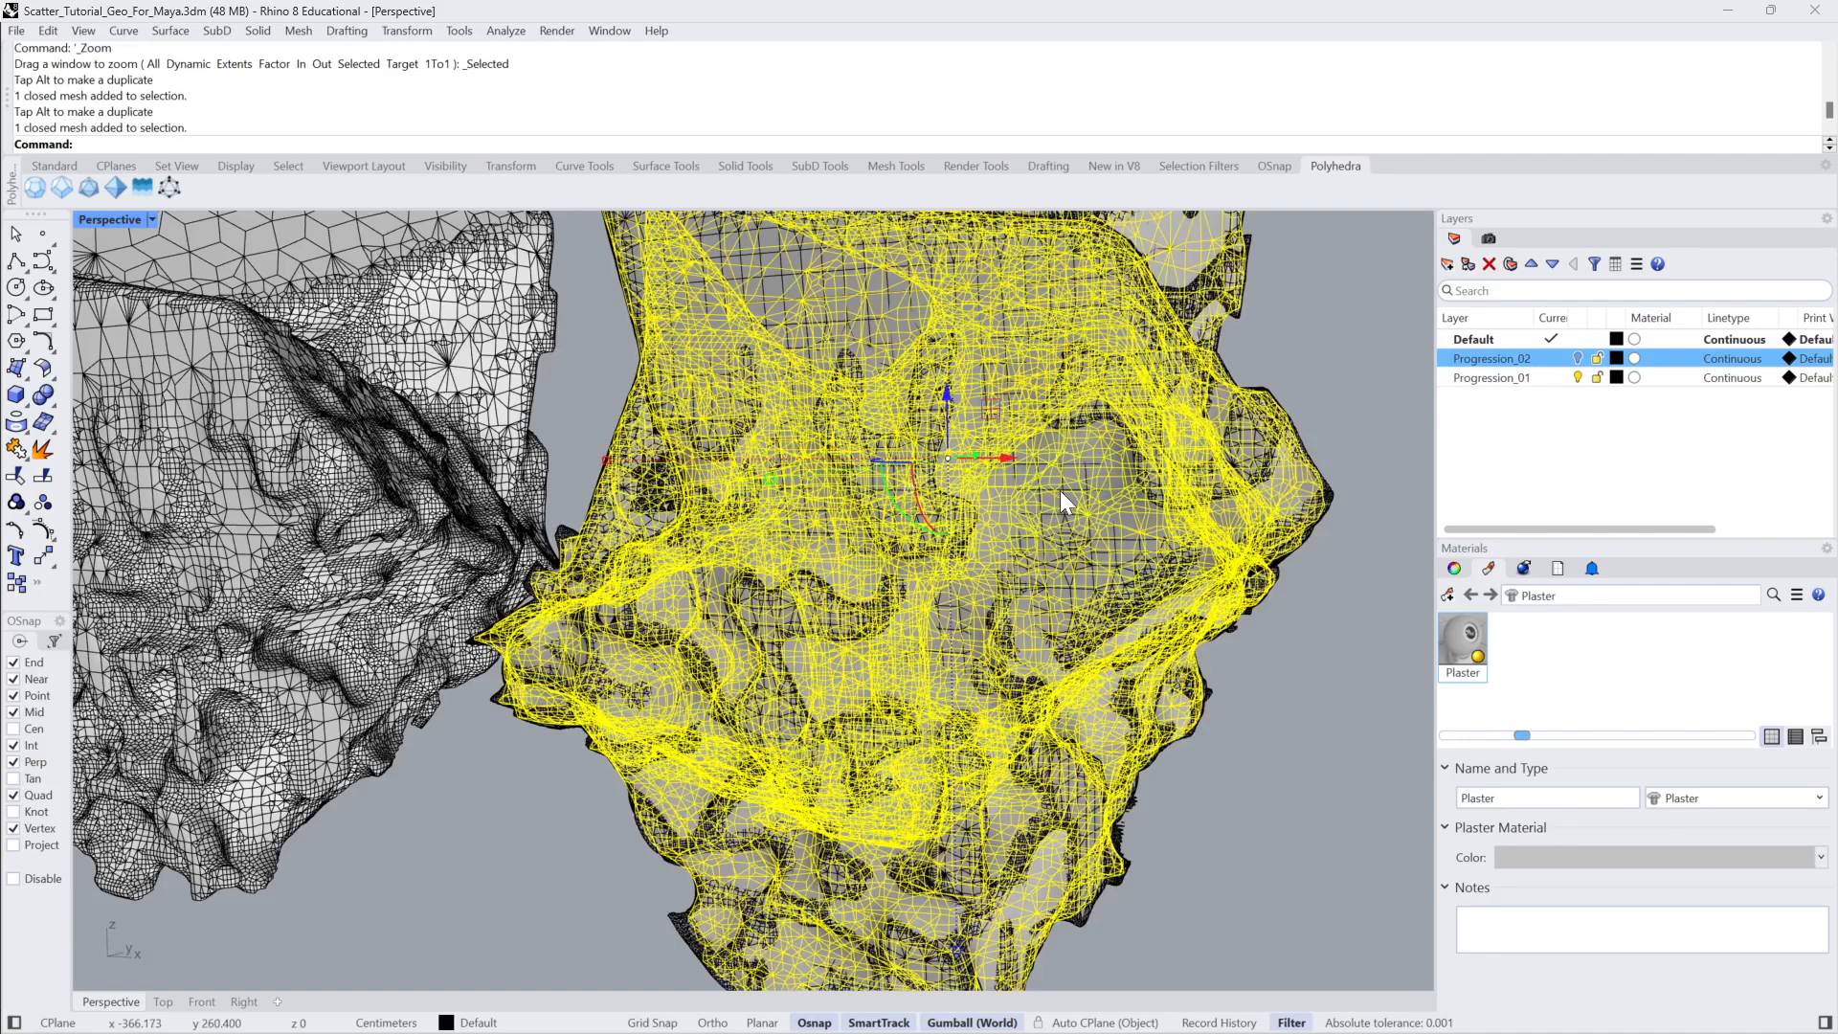
{"action": "key", "text": "ctrl+h"}
{"action": "scroll", "coordinate": [967, 391], "scroll_direction": "up", "scroll_amount": 3}
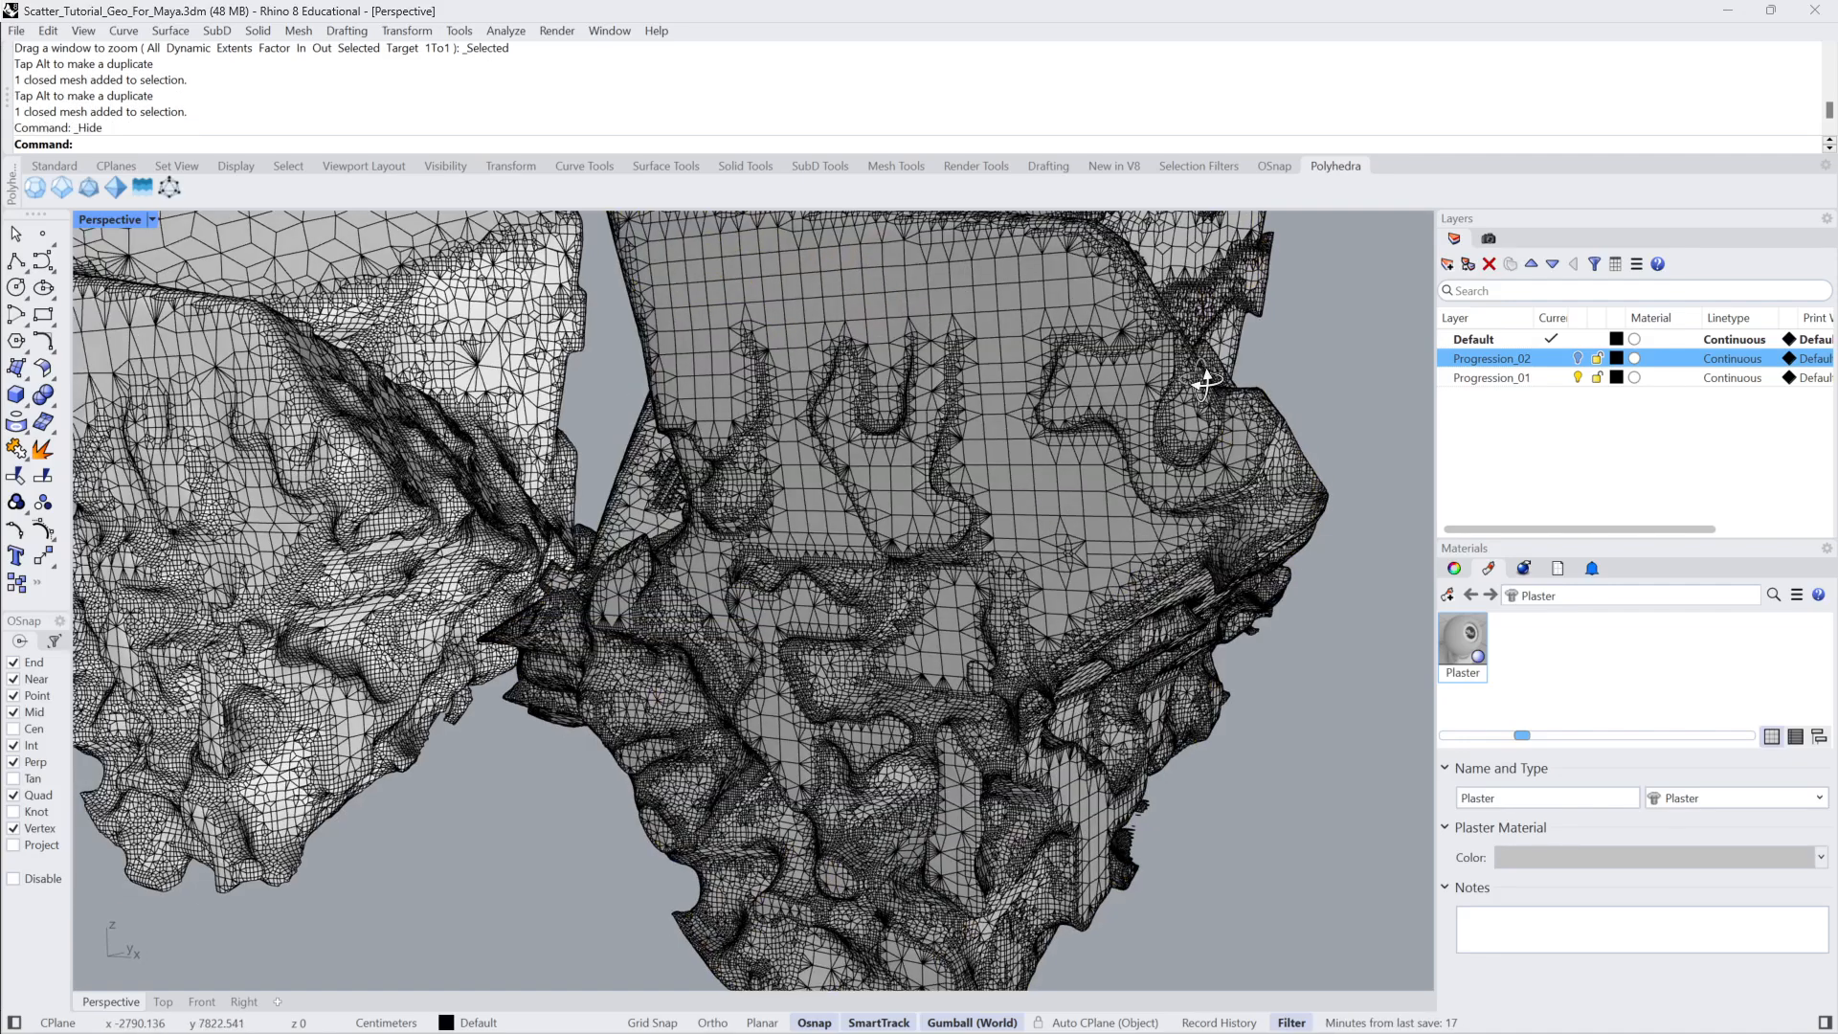
{"action": "key", "text": "ctrl+z"}
{"action": "scroll", "coordinate": [948, 439], "scroll_direction": "up", "scroll_amount": 3}
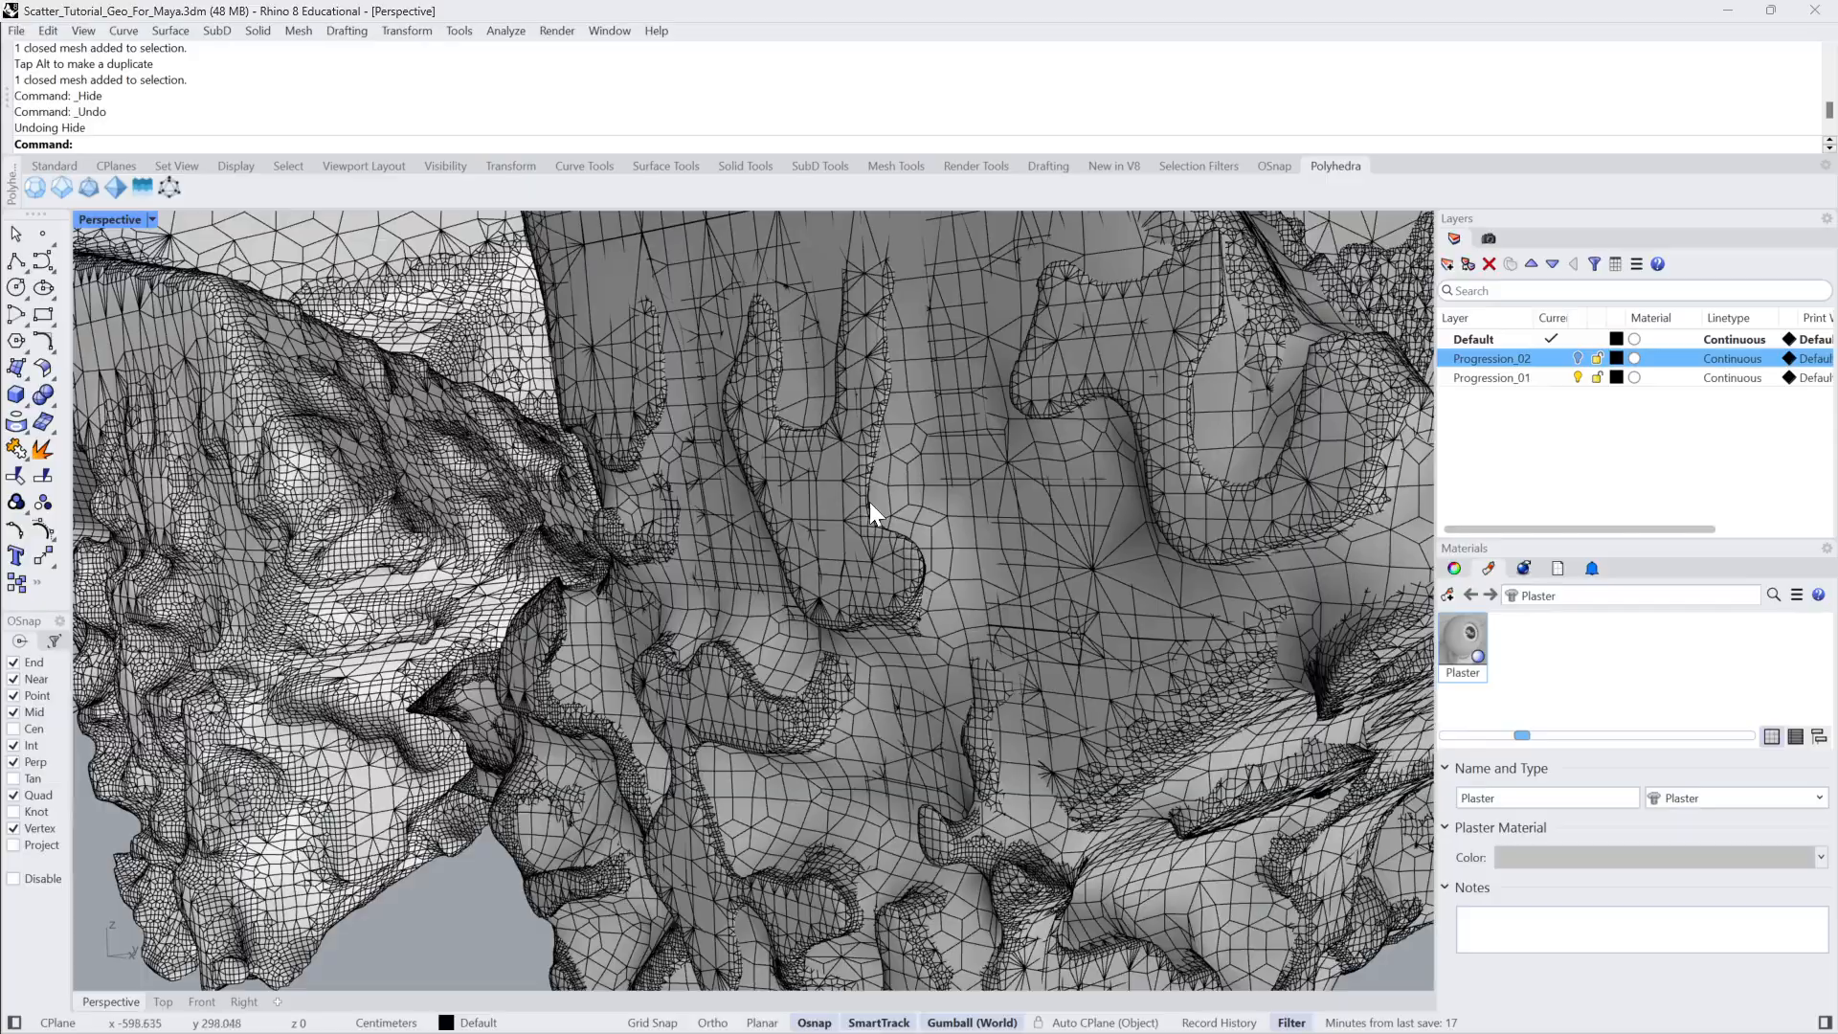
Compare the new wrap's mesh density and carved detail with the overlapping source meshes beside it.
{"action": "right_click_drag", "start_coordinate": [870, 501], "coordinate": [624, 570]}
{"action": "left_click", "coordinate": [625, 570]}
{"action": "left_click", "coordinate": [1170, 360]}
{"action": "right_click_drag", "start_coordinate": [1170, 360], "coordinate": [1473, 634]}
{"action": "scroll", "coordinate": [969, 406], "scroll_direction": "down", "scroll_amount": 5}
{"action": "left_click", "coordinate": [1283, 613]}
{"action": "left_click", "coordinate": [1042, 586]}
{"action": "left_click", "coordinate": [991, 360]}
{"action": "scroll", "coordinate": [977, 402], "scroll_direction": "up", "scroll_amount": 1}
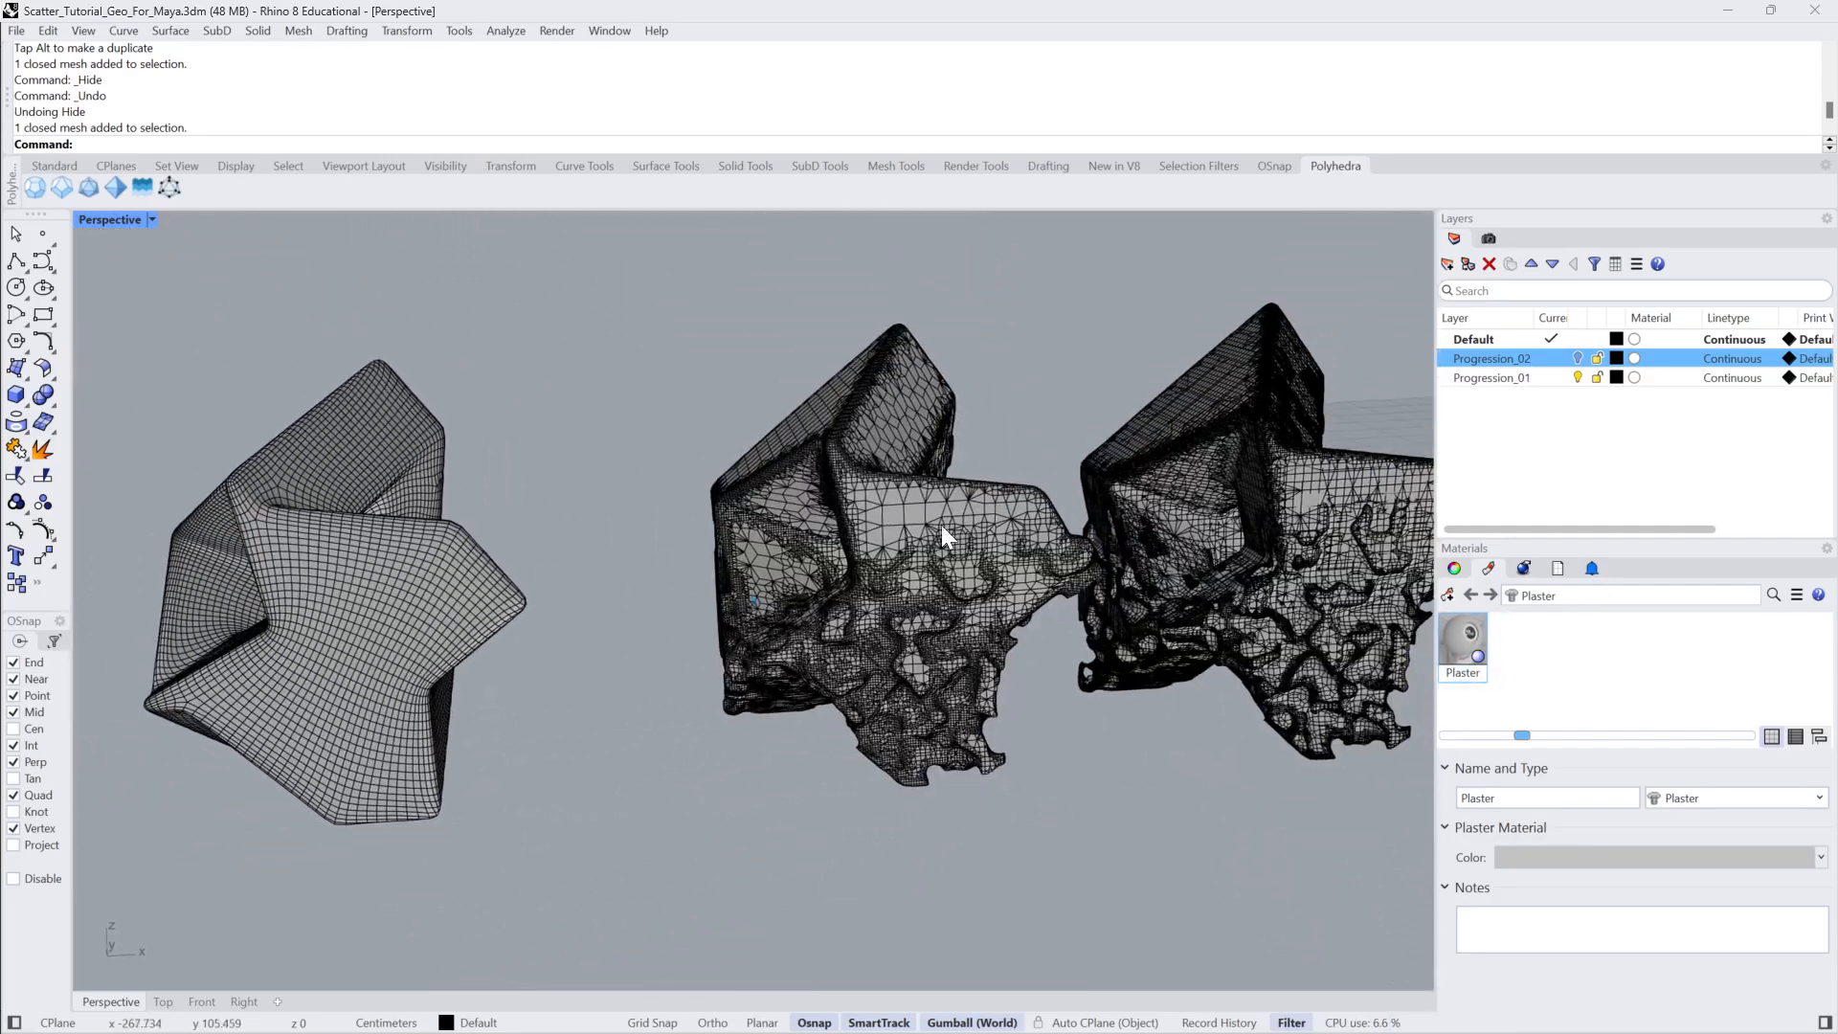
Move the new wrap further along the X axis to leave a wider gap from the overlapping source meshes.
{"action": "left_click", "coordinate": [939, 526]}
{"action": "left_click_drag", "start_coordinate": [955, 549], "coordinate": [866, 546]}
{"action": "left_click", "coordinate": [1098, 346]}
{"action": "scroll", "coordinate": [1100, 345], "scroll_direction": "up", "scroll_amount": 1}
{"action": "scroll", "coordinate": [1101, 345], "scroll_direction": "up", "scroll_amount": 2}
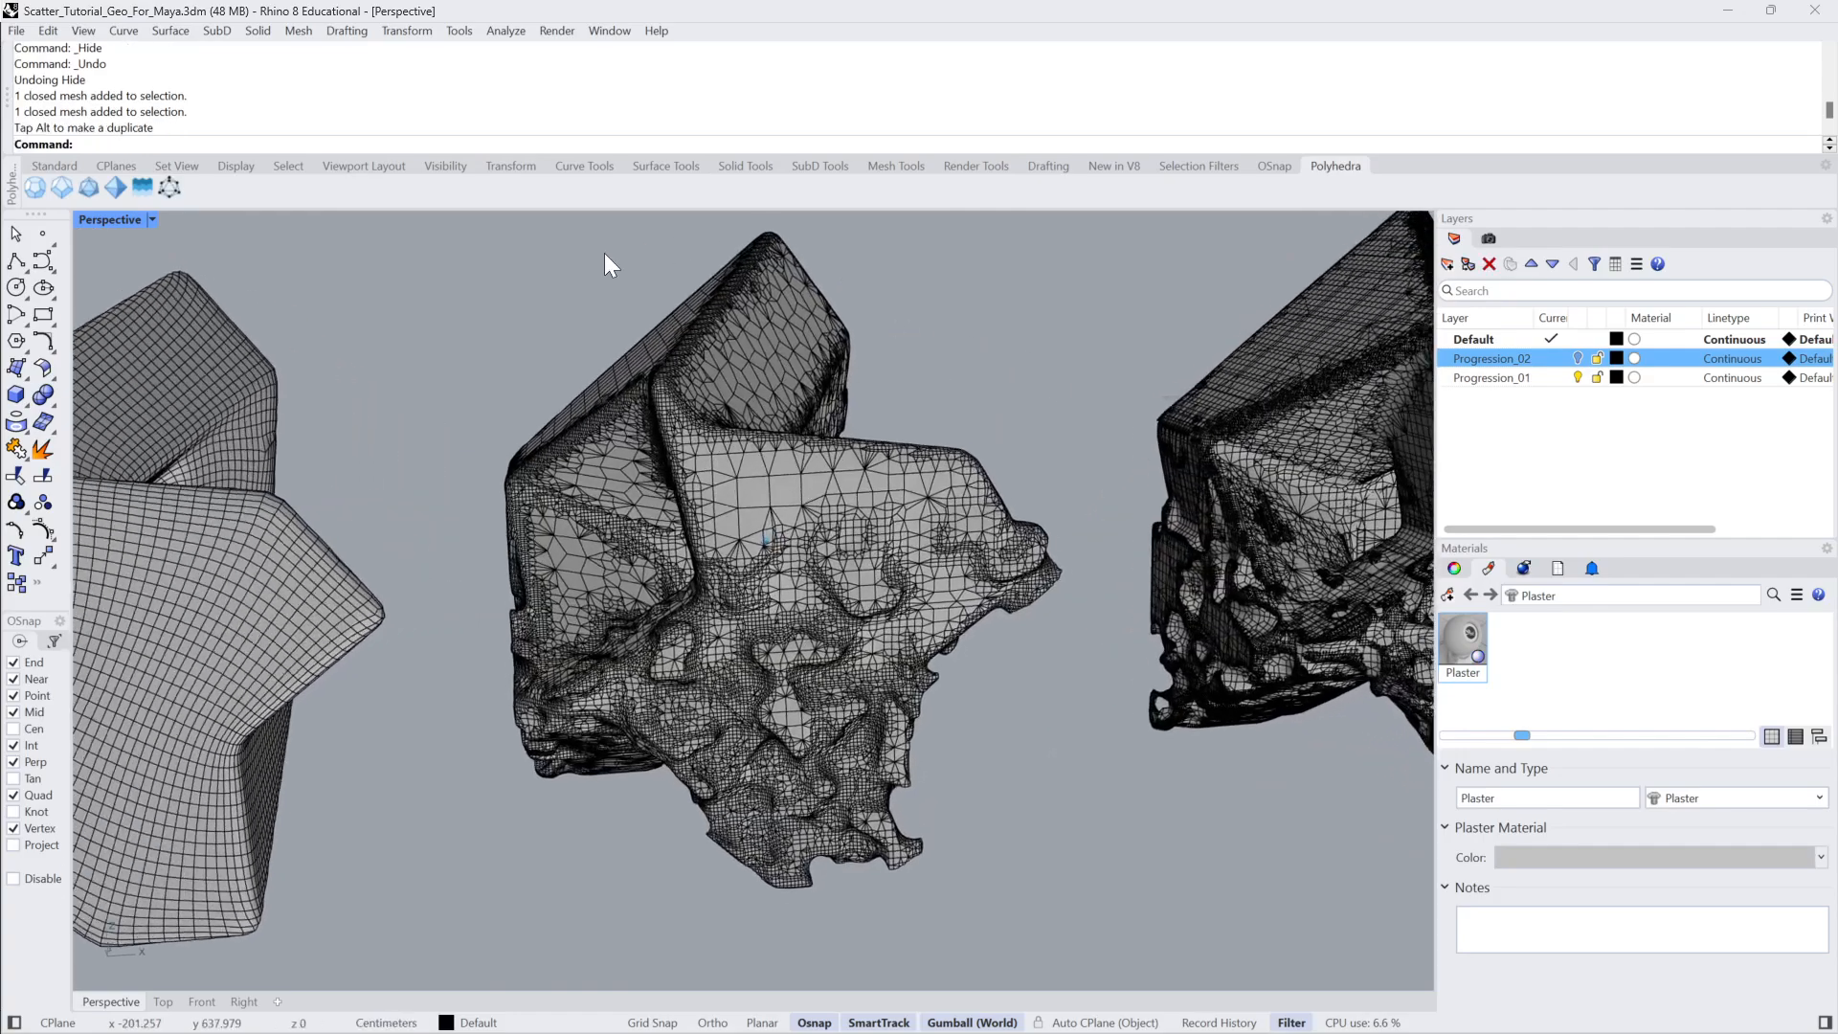
Set the viewport display to Rendered and move the smooth uncarved mesh further away from the new wrap along the X axis.
{"action": "left_click", "coordinate": [153, 219]}
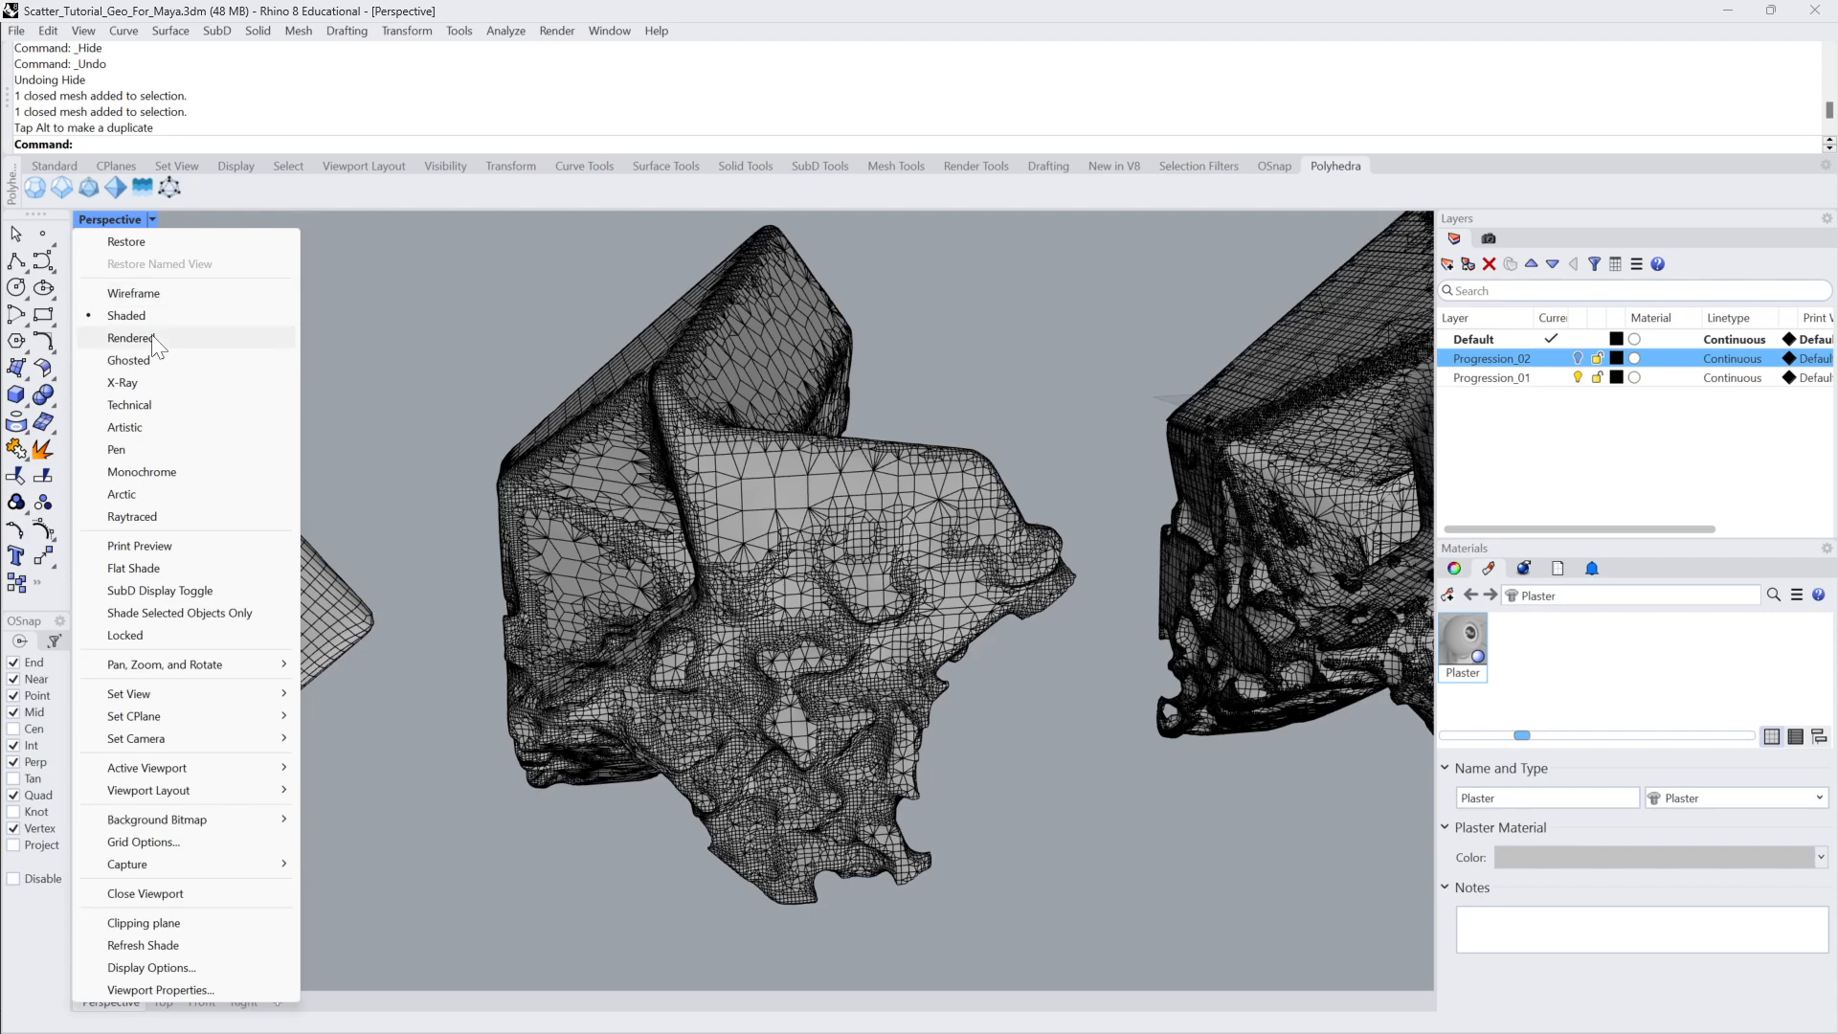
{"action": "left_click", "coordinate": [153, 338]}
{"action": "scroll", "coordinate": [967, 403], "scroll_direction": "down", "scroll_amount": 2}
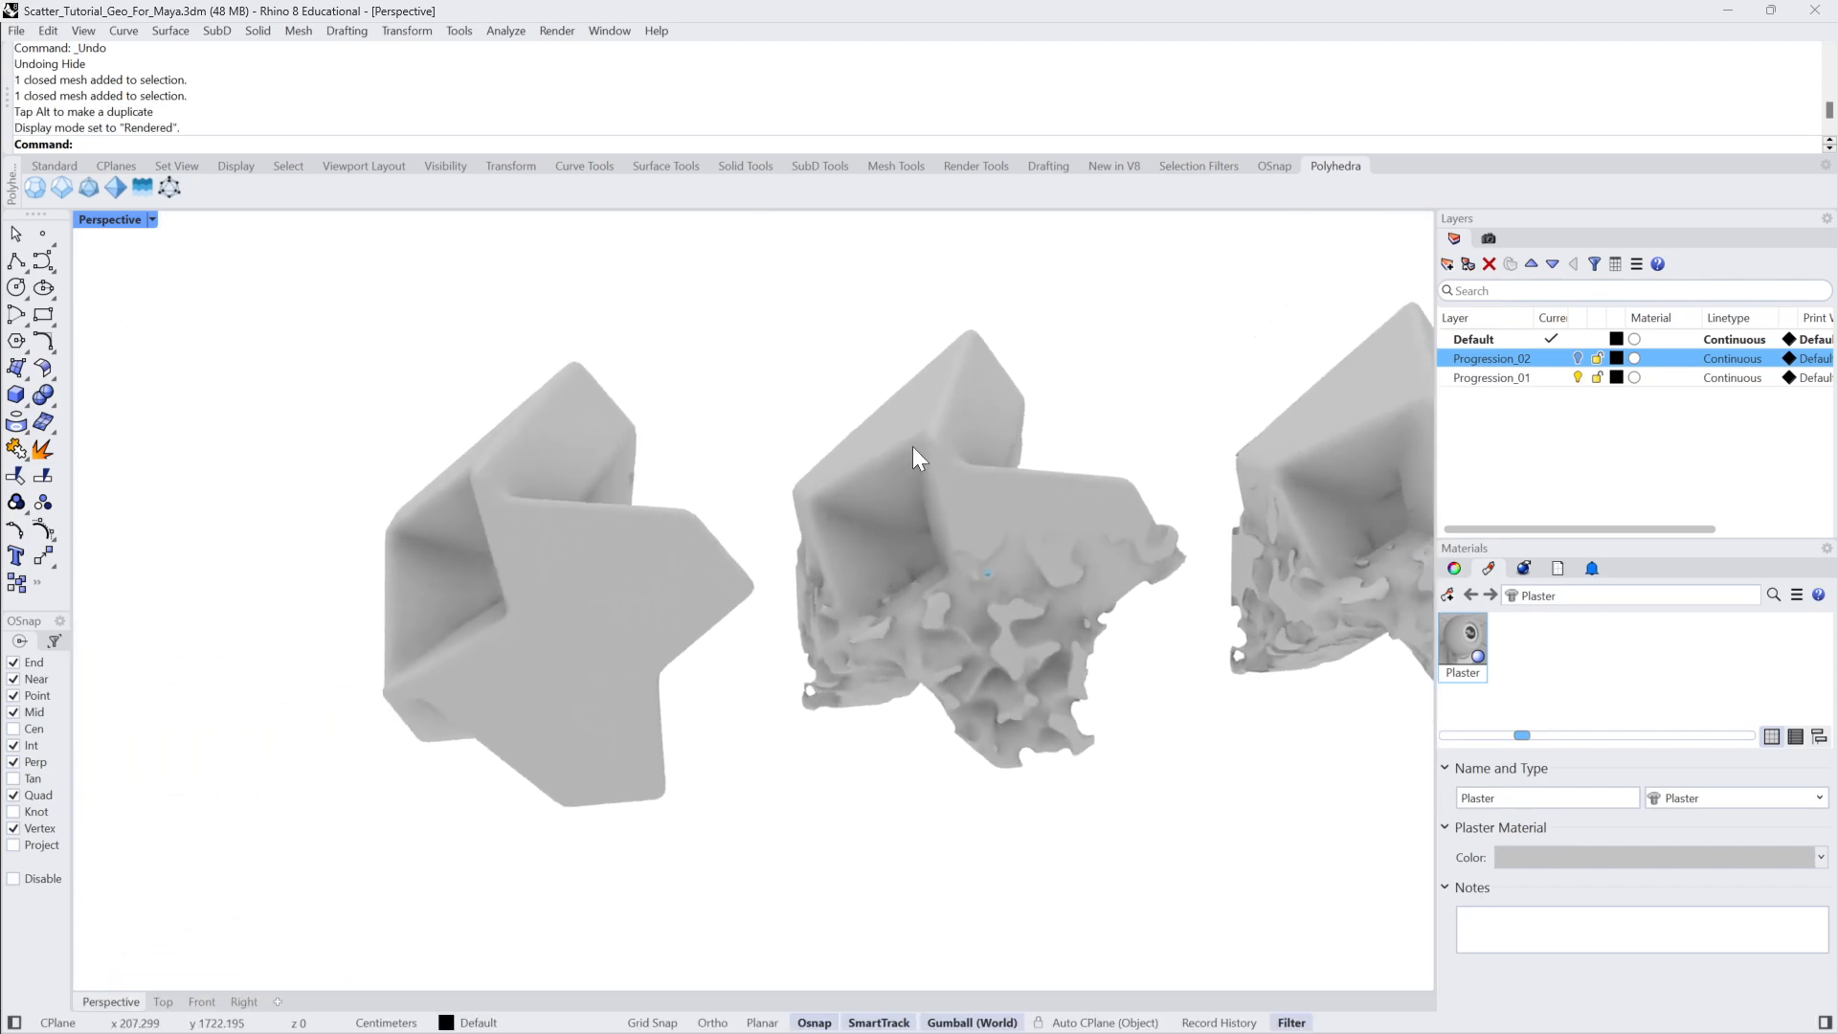
{"action": "left_click", "coordinate": [594, 632]}
{"action": "left_click_drag", "start_coordinate": [658, 573], "coordinate": [343, 579]}
{"action": "left_click", "coordinate": [731, 439]}
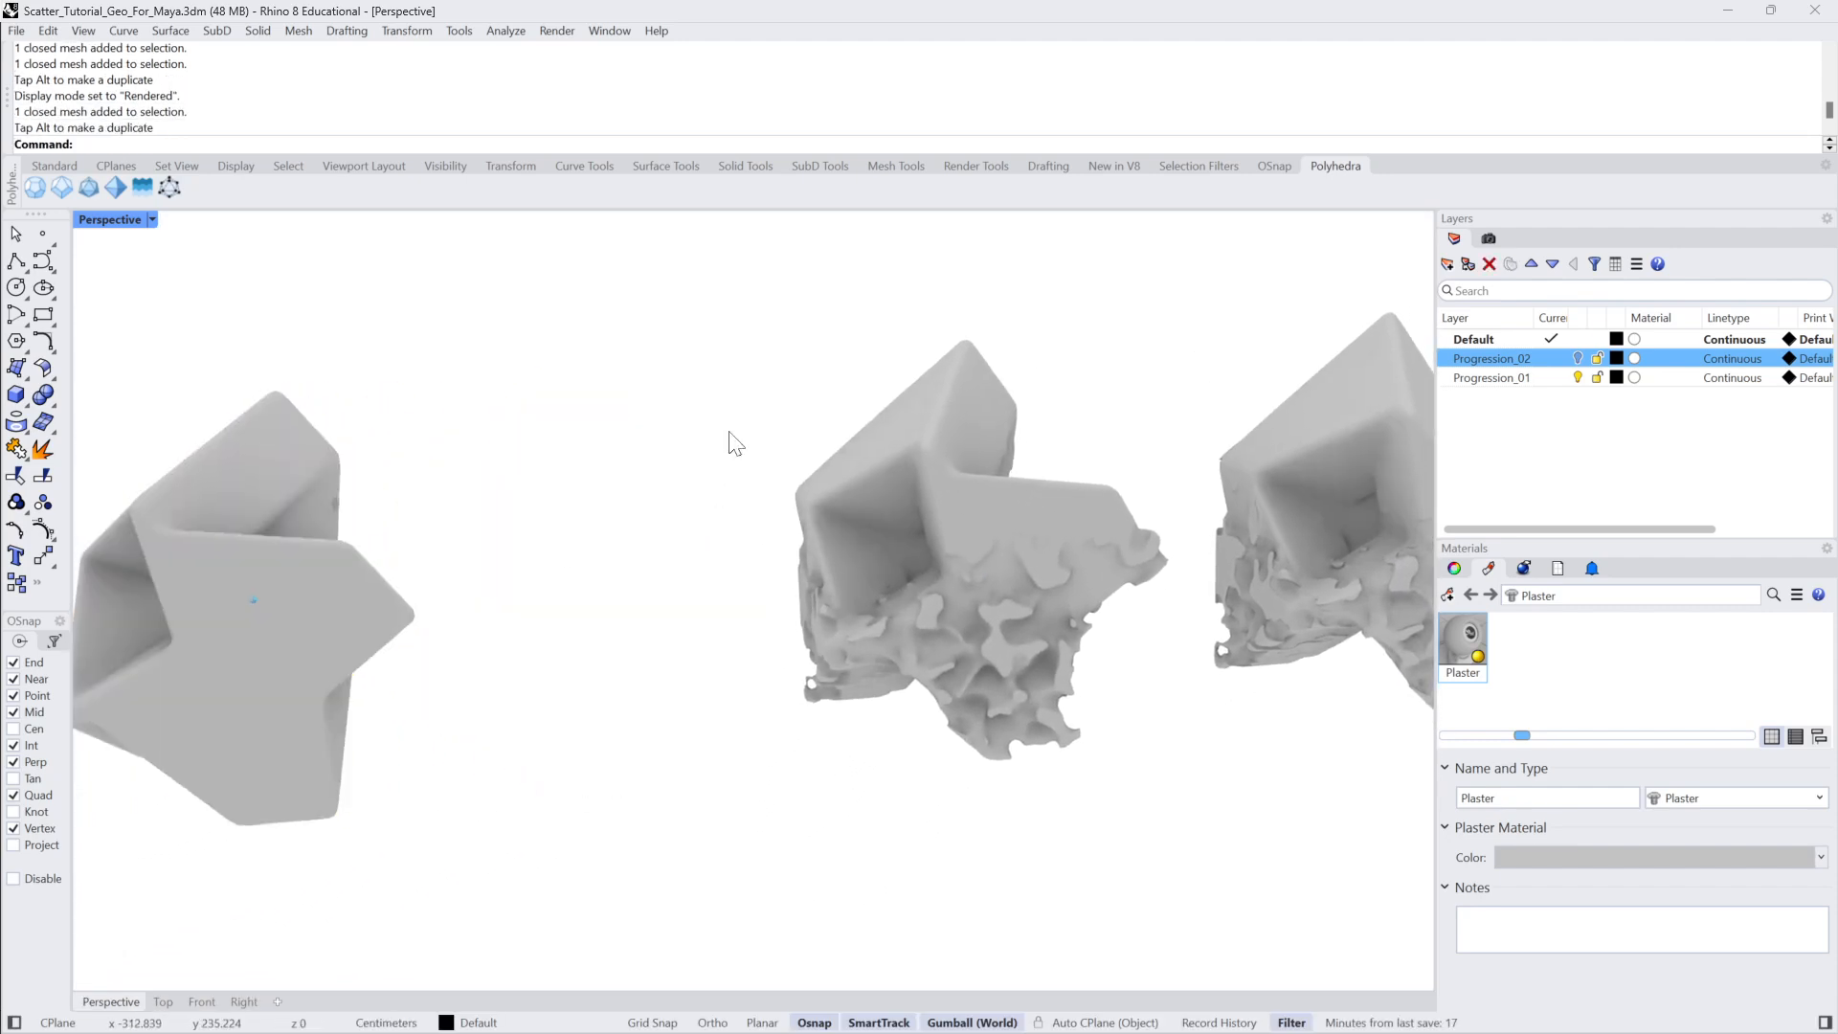
Inspect the new wrap's rendered carvings up close, and hide the smooth uncarved mesh.
{"action": "scroll", "coordinate": [1011, 515], "scroll_direction": "up", "scroll_amount": 5}
{"action": "right_click_drag", "start_coordinate": [1026, 538], "coordinate": [875, 567]}
{"action": "scroll", "coordinate": [875, 566], "scroll_direction": "up", "scroll_amount": 3}
{"action": "scroll", "coordinate": [875, 566], "scroll_direction": "down", "scroll_amount": 6}
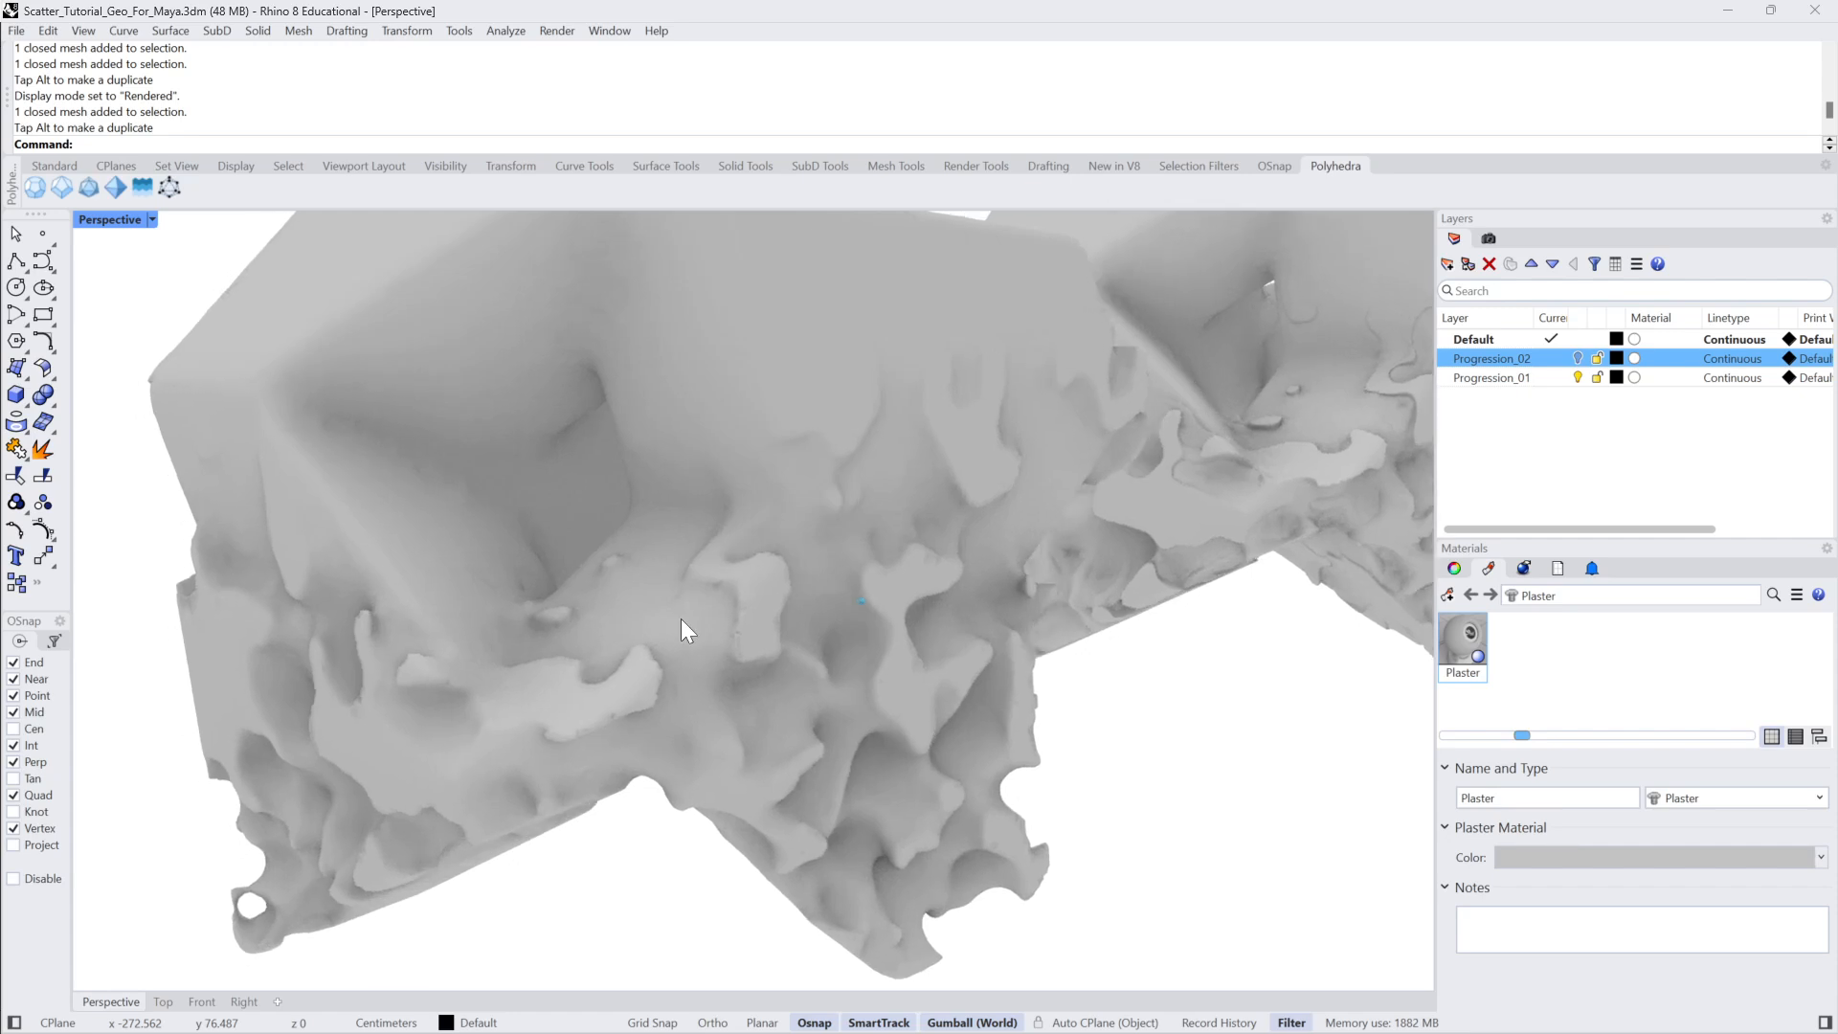
{"action": "right_click_drag", "start_coordinate": [818, 572], "coordinate": [358, 657]}
{"action": "left_click", "coordinate": [398, 680]}
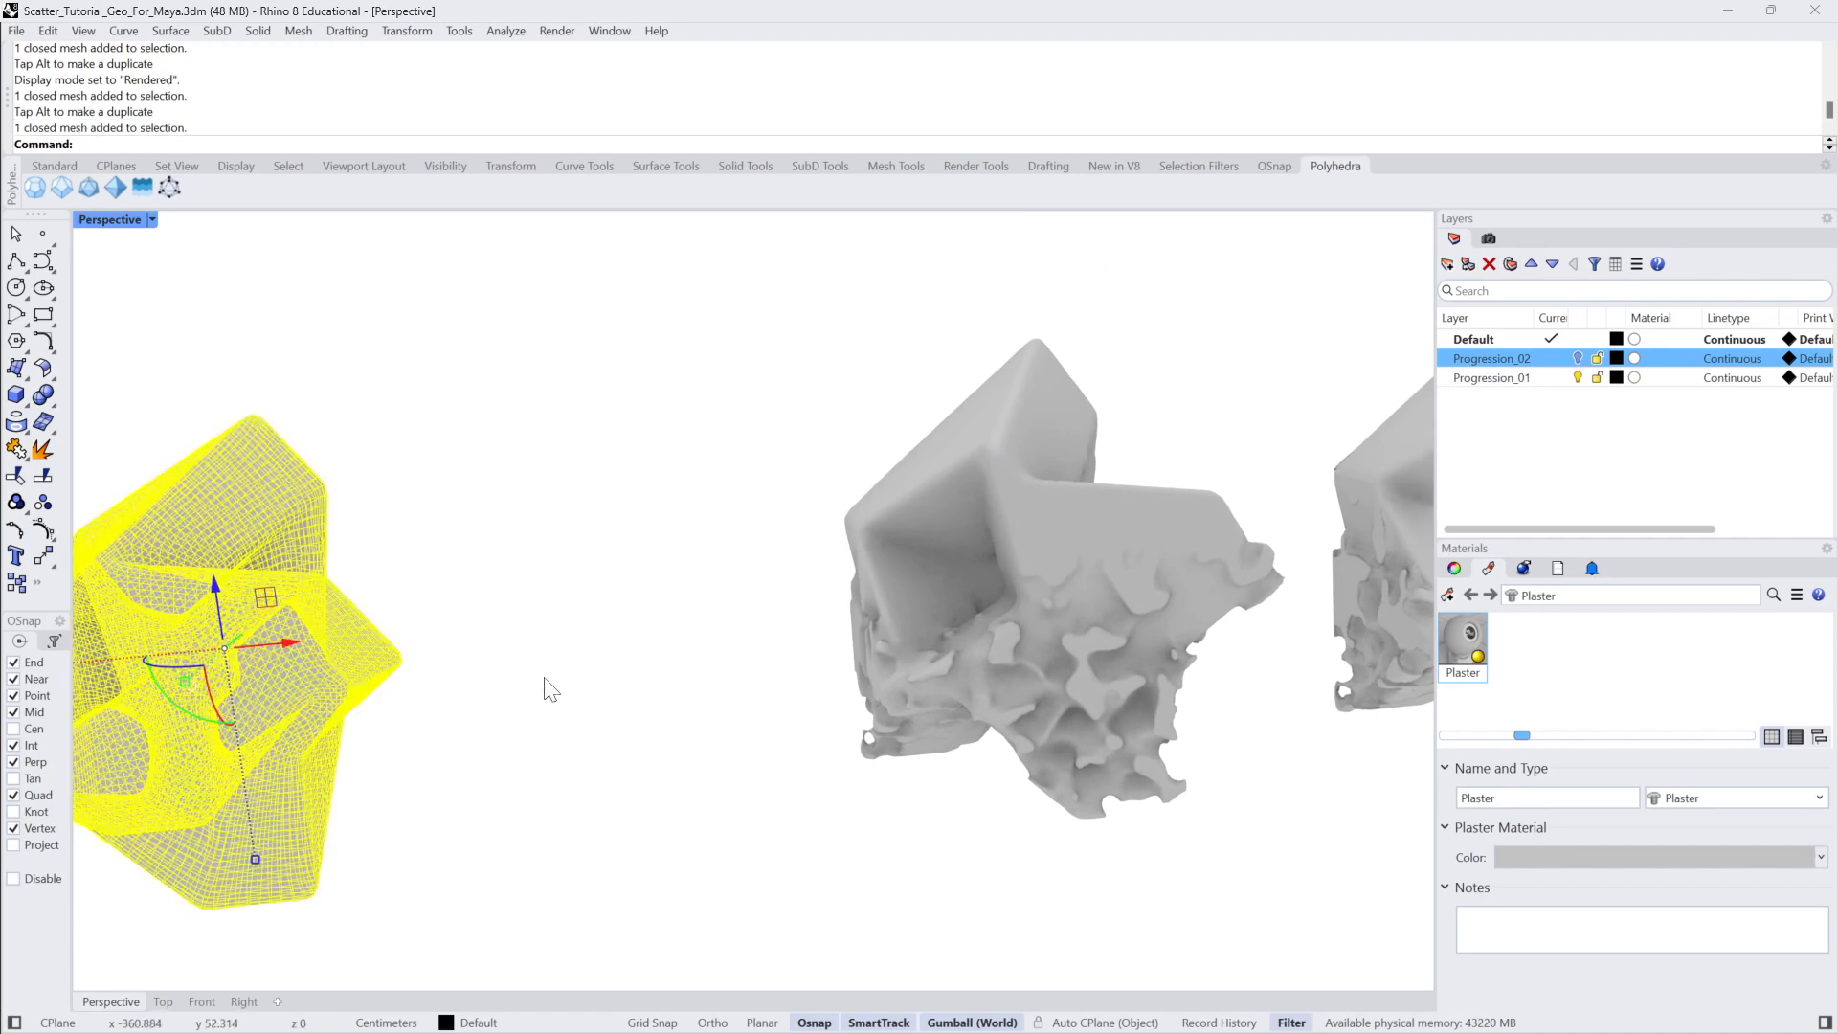
{"action": "key", "text": "ctrl+h"}
Zoom to the new wrap and examine its carved surface in the rendered display.
{"action": "left_click", "coordinate": [1114, 638]}
{"action": "type", "text": "z"}
{"action": "key", "text": "Return"}
{"action": "type", "text": "s"}
{"action": "key", "text": "Return"}
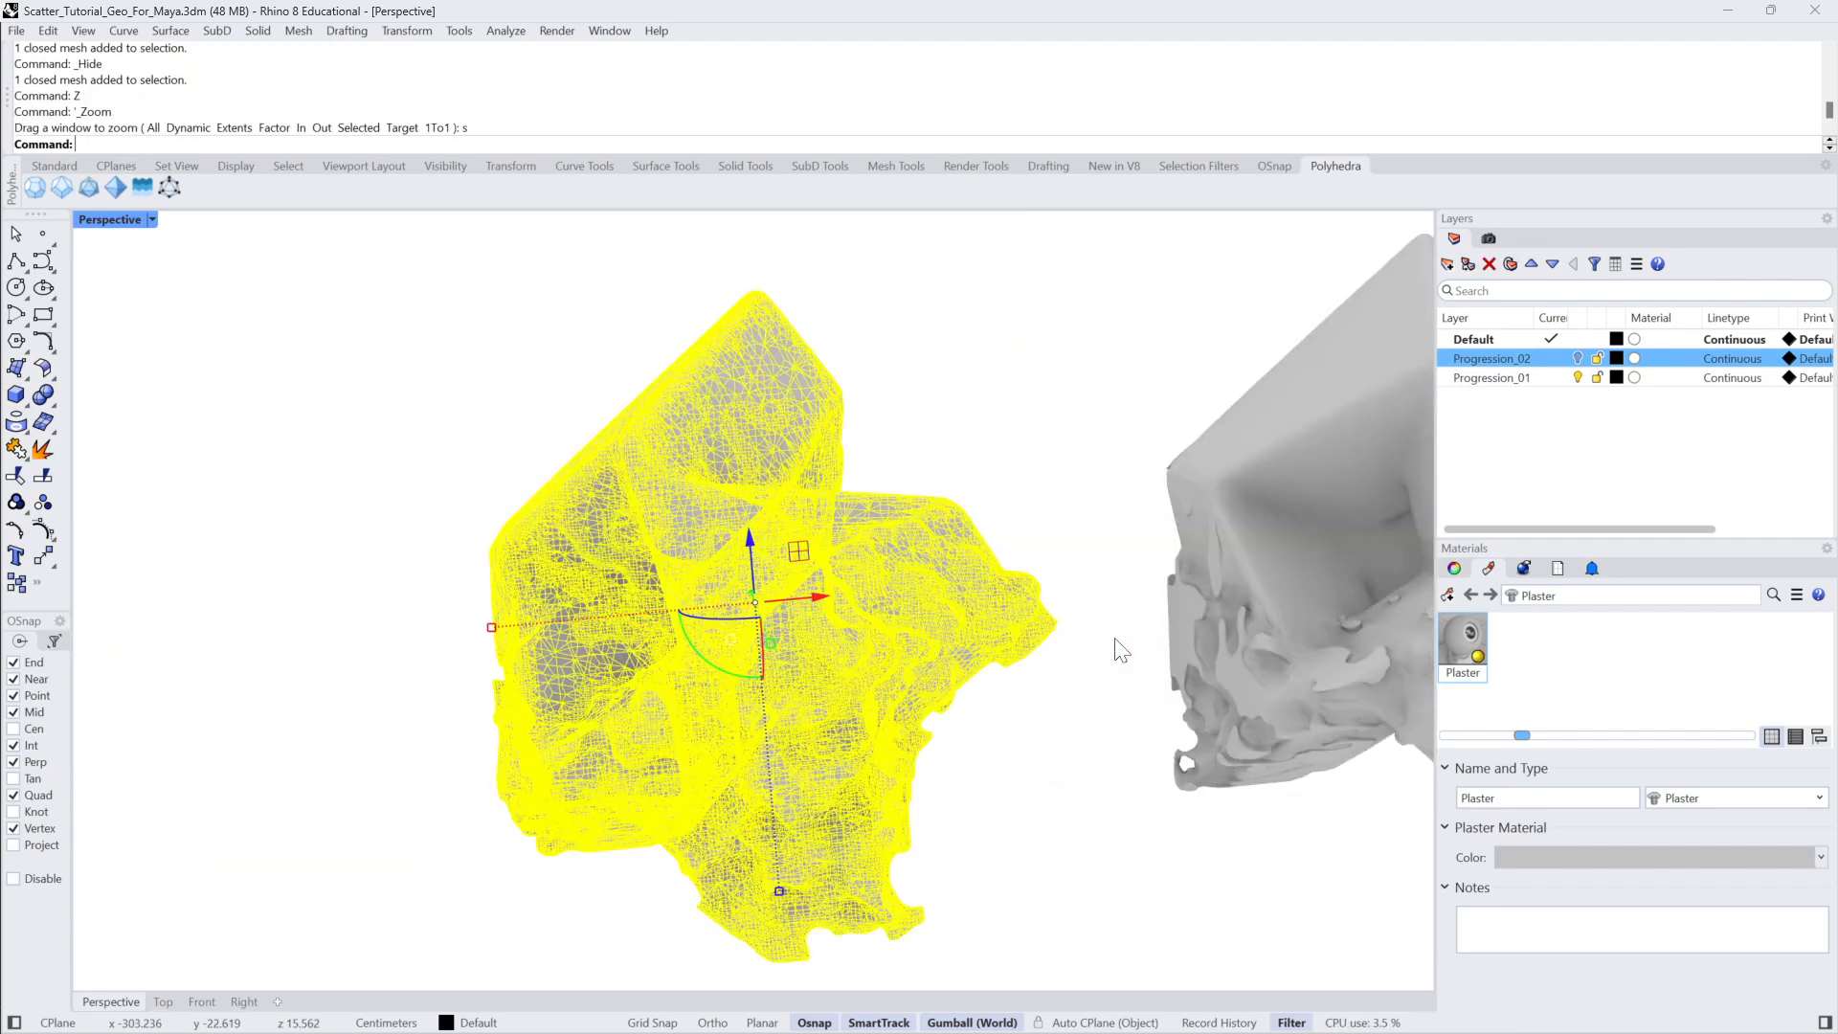
{"action": "left_click", "coordinate": [1034, 517]}
{"action": "right_click_drag", "start_coordinate": [1034, 517], "coordinate": [962, 500]}
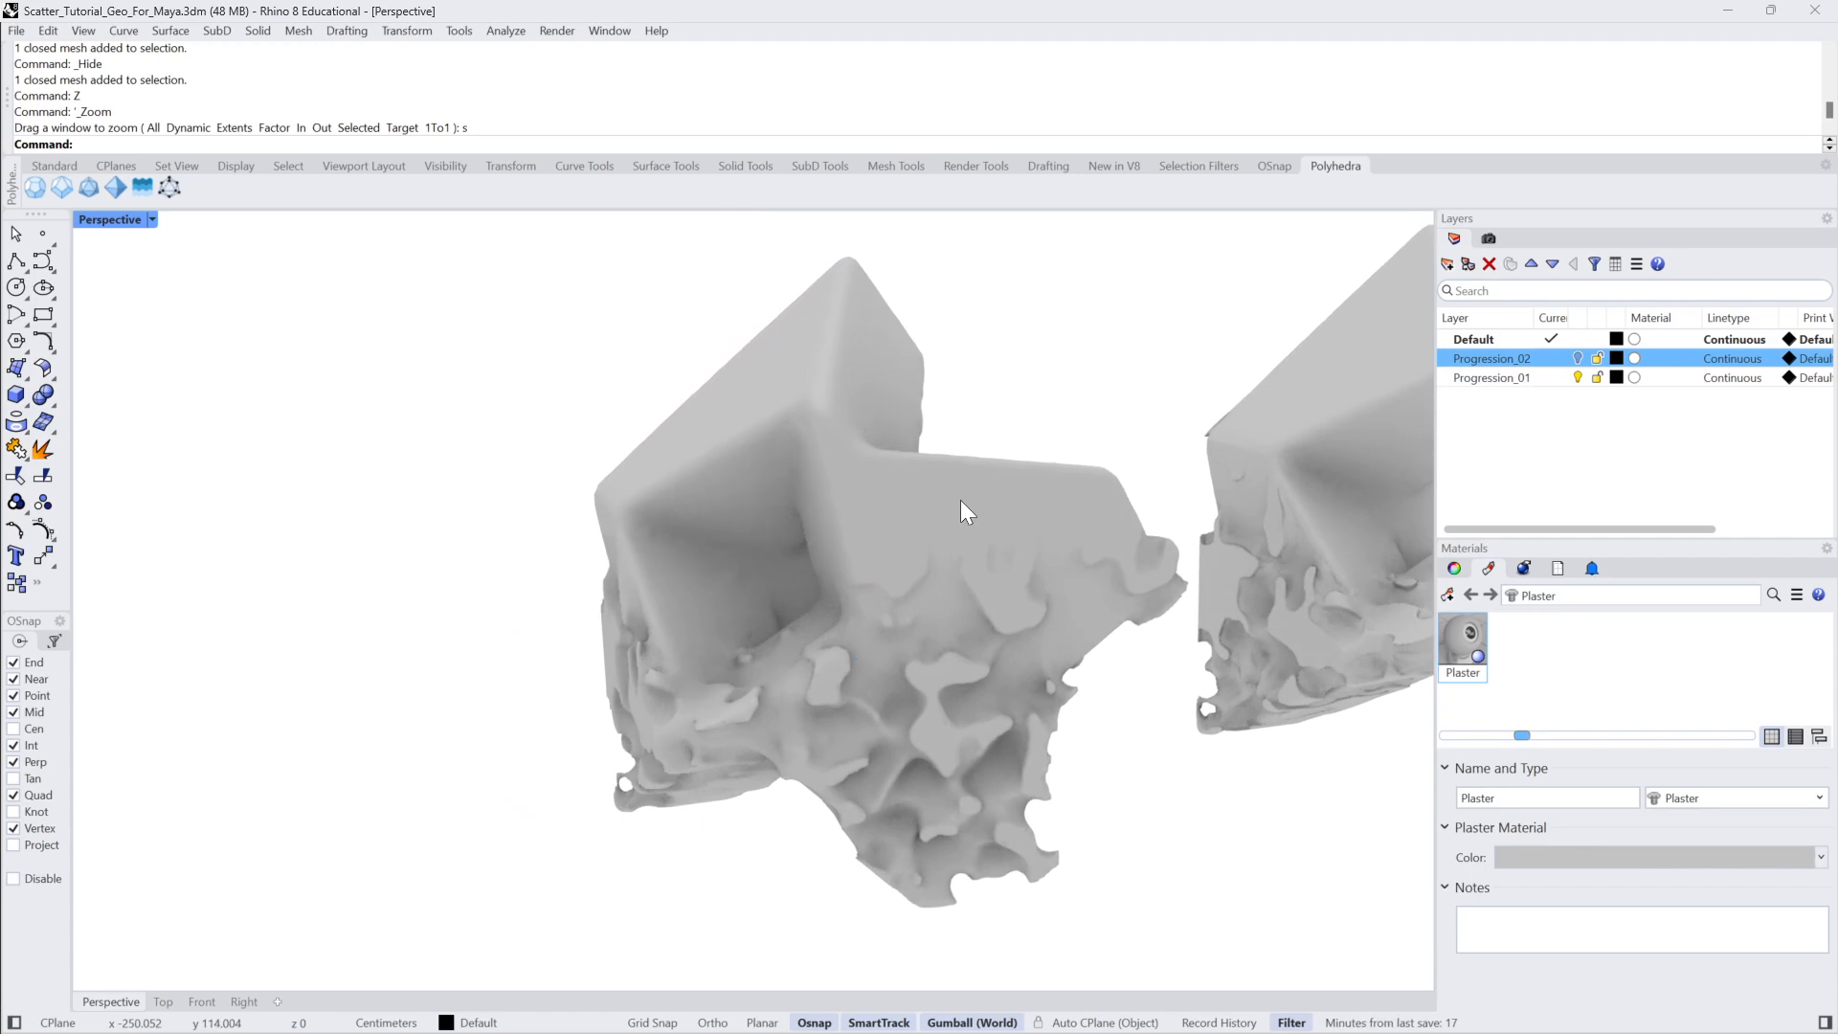
Return the viewport to Shaded display with the new wrap selected.
{"action": "left_click", "coordinate": [962, 500]}
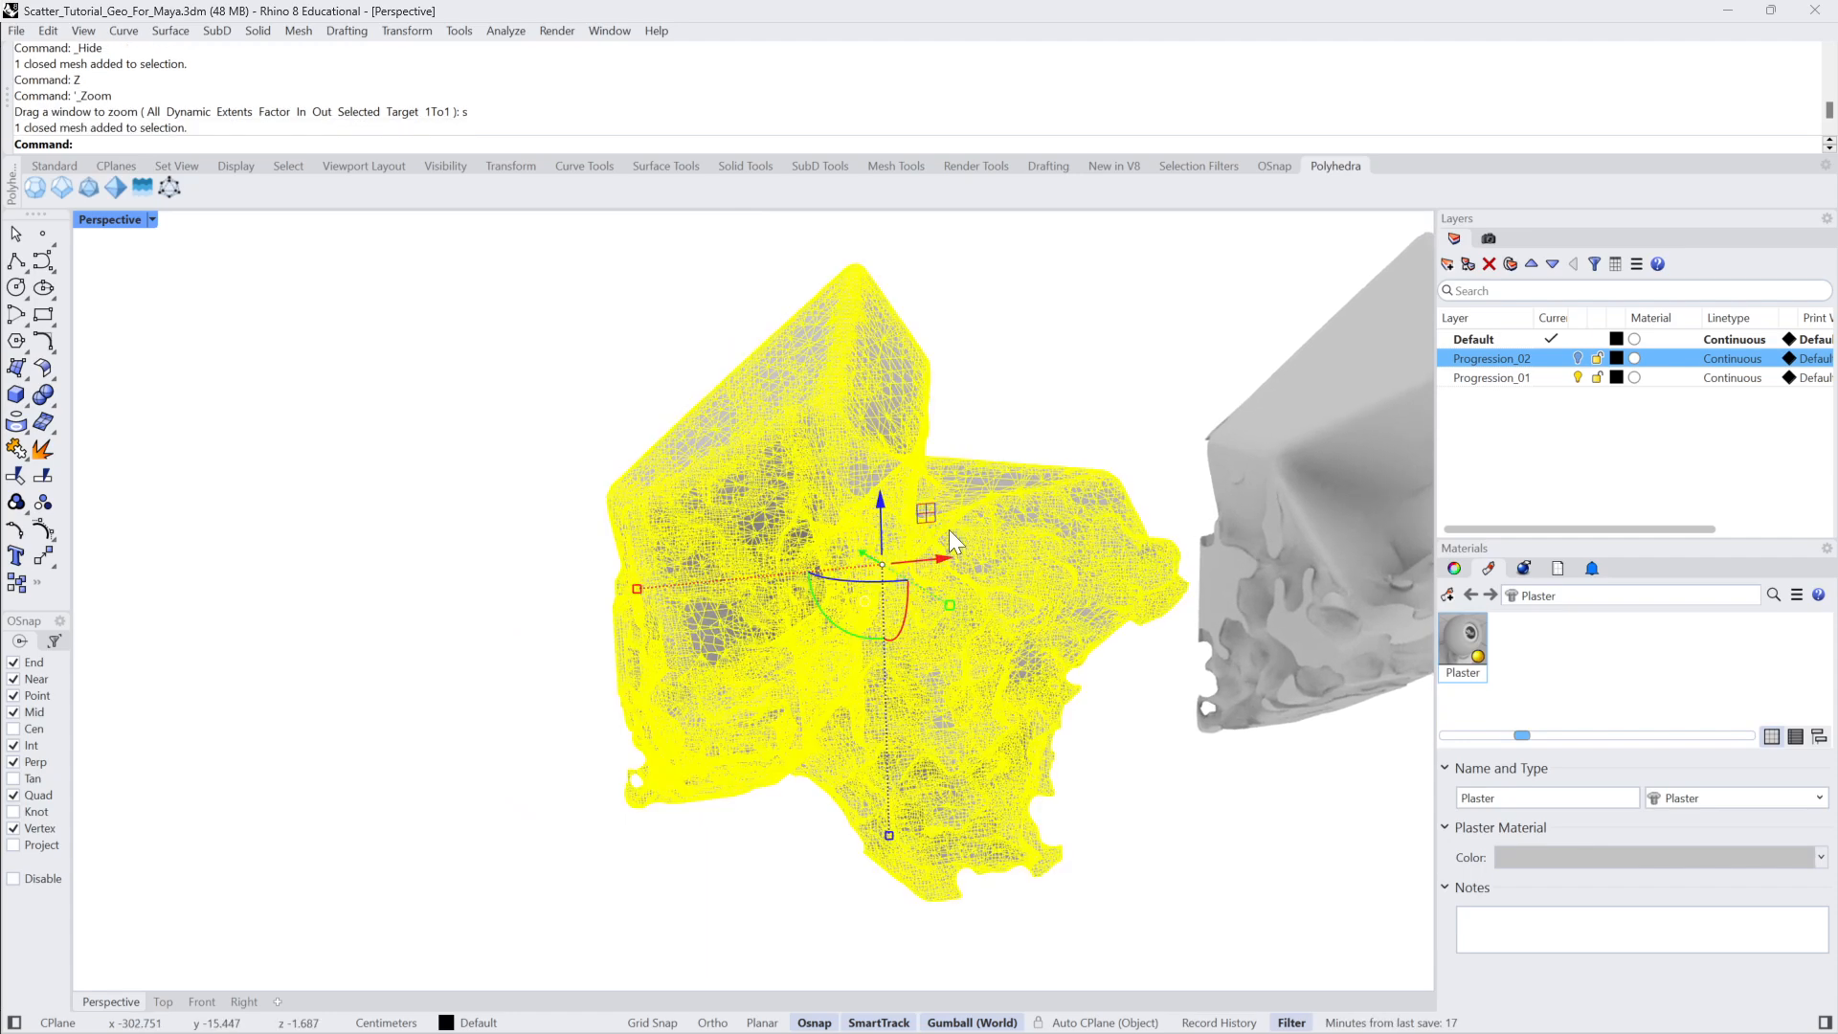
{"action": "left_click", "coordinate": [151, 220]}
{"action": "left_click", "coordinate": [153, 312]}
{"action": "right_click_drag", "start_coordinate": [829, 396], "coordinate": [963, 566]}
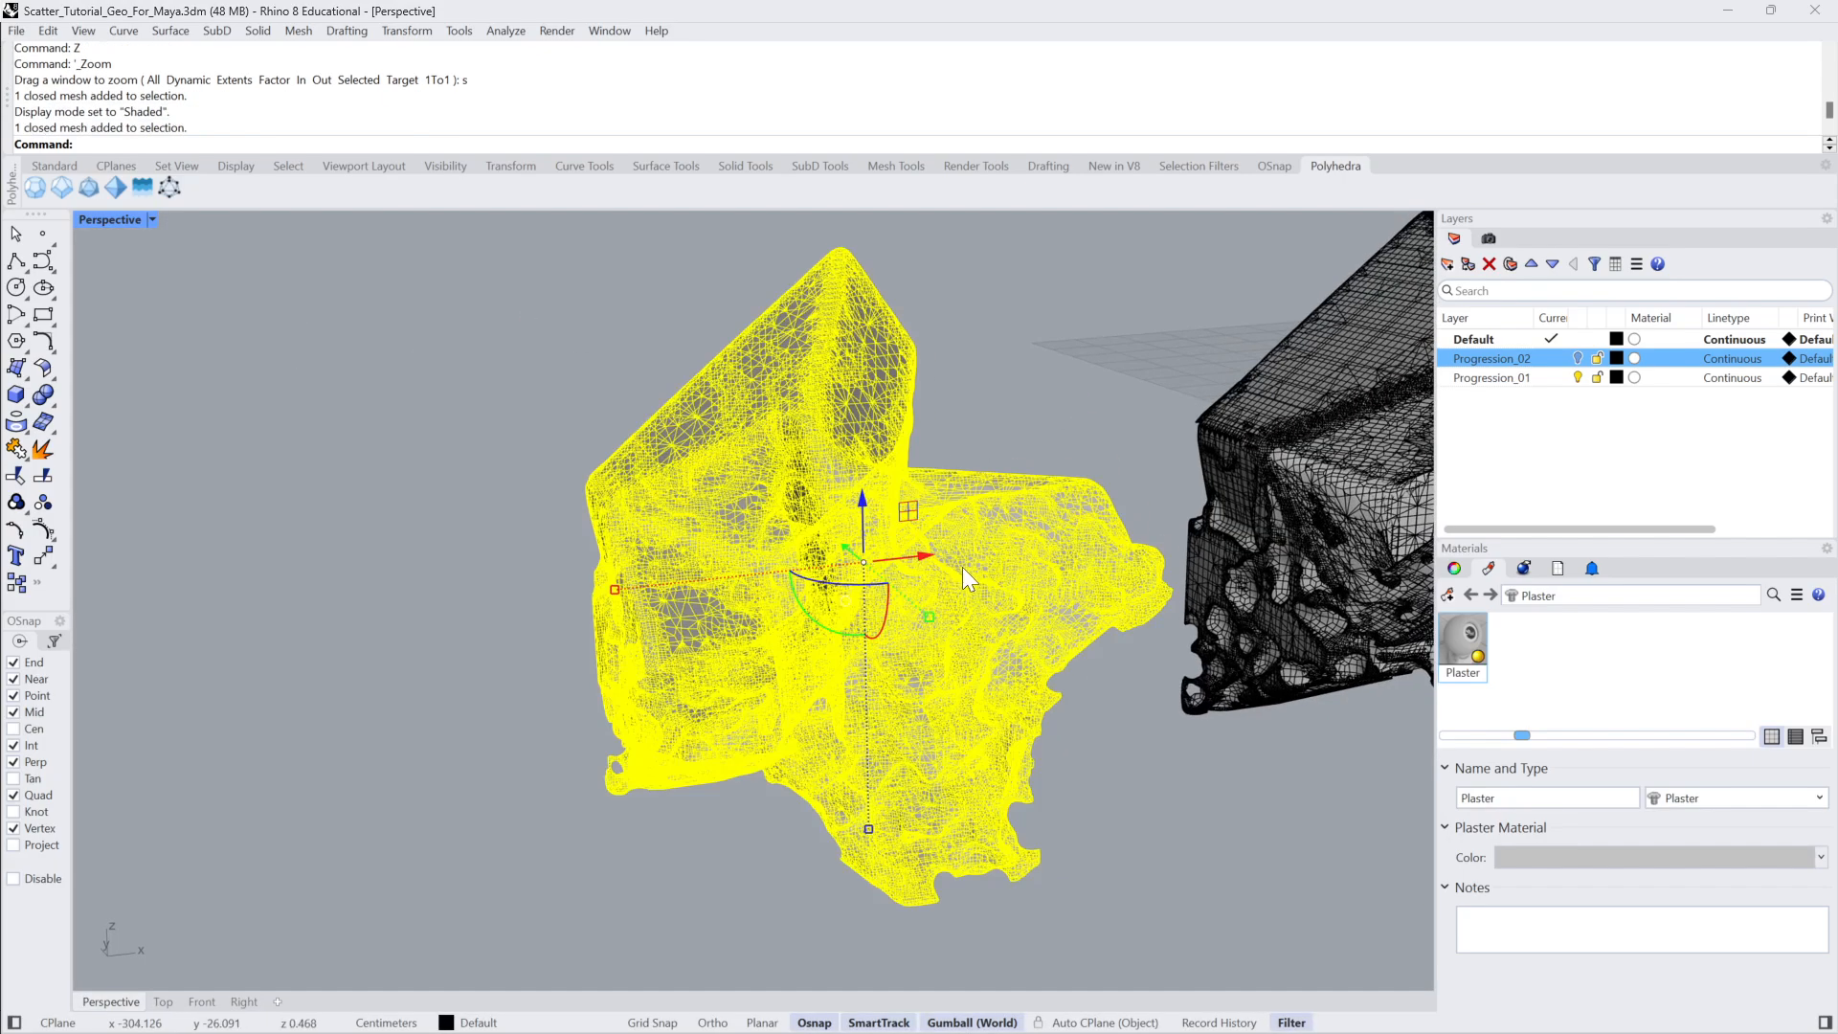
Start ShrinkWrap on the selected carved mesh, turning on the preview with mesh wires drawn and the input objects hidden.
{"action": "type", "text": "rf"}
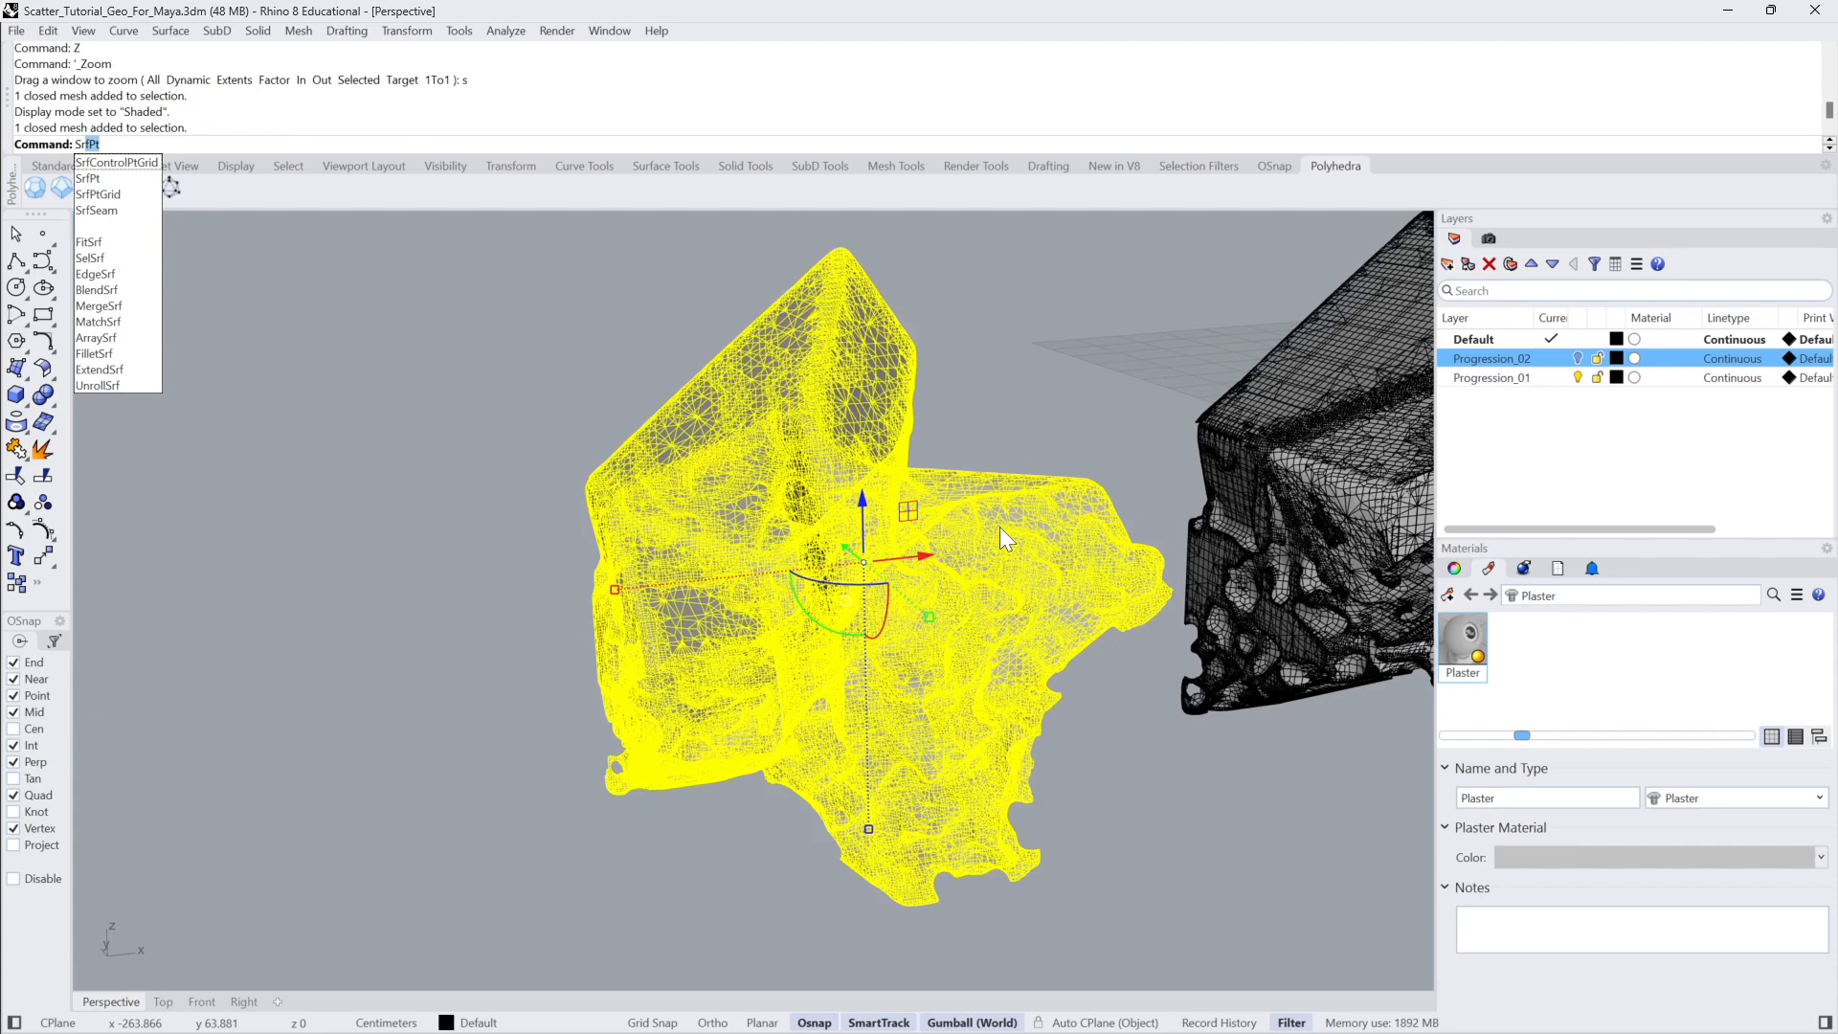
{"action": "key", "text": "BackSpace"}
{"action": "key", "text": "BackSpace"}
{"action": "key", "text": "BackSpace"}
{"action": "type", "text": "hrinkwrap"}
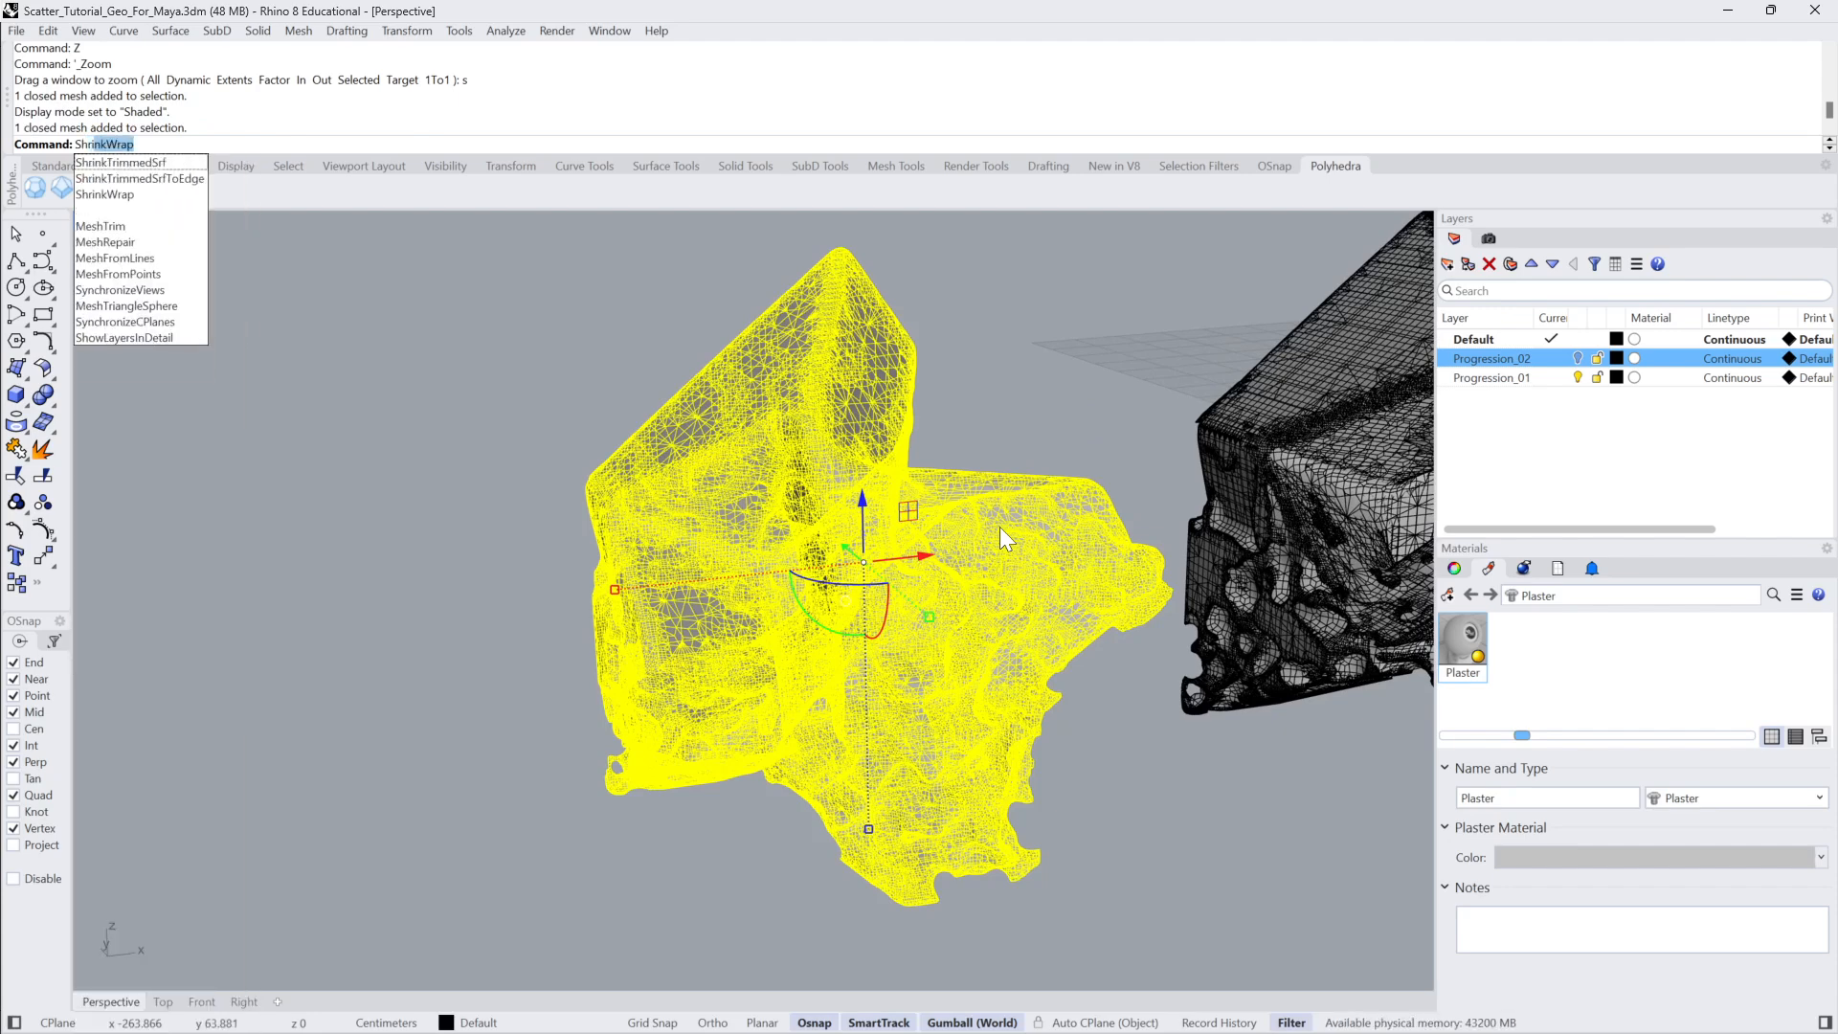
{"action": "key", "text": "Return"}
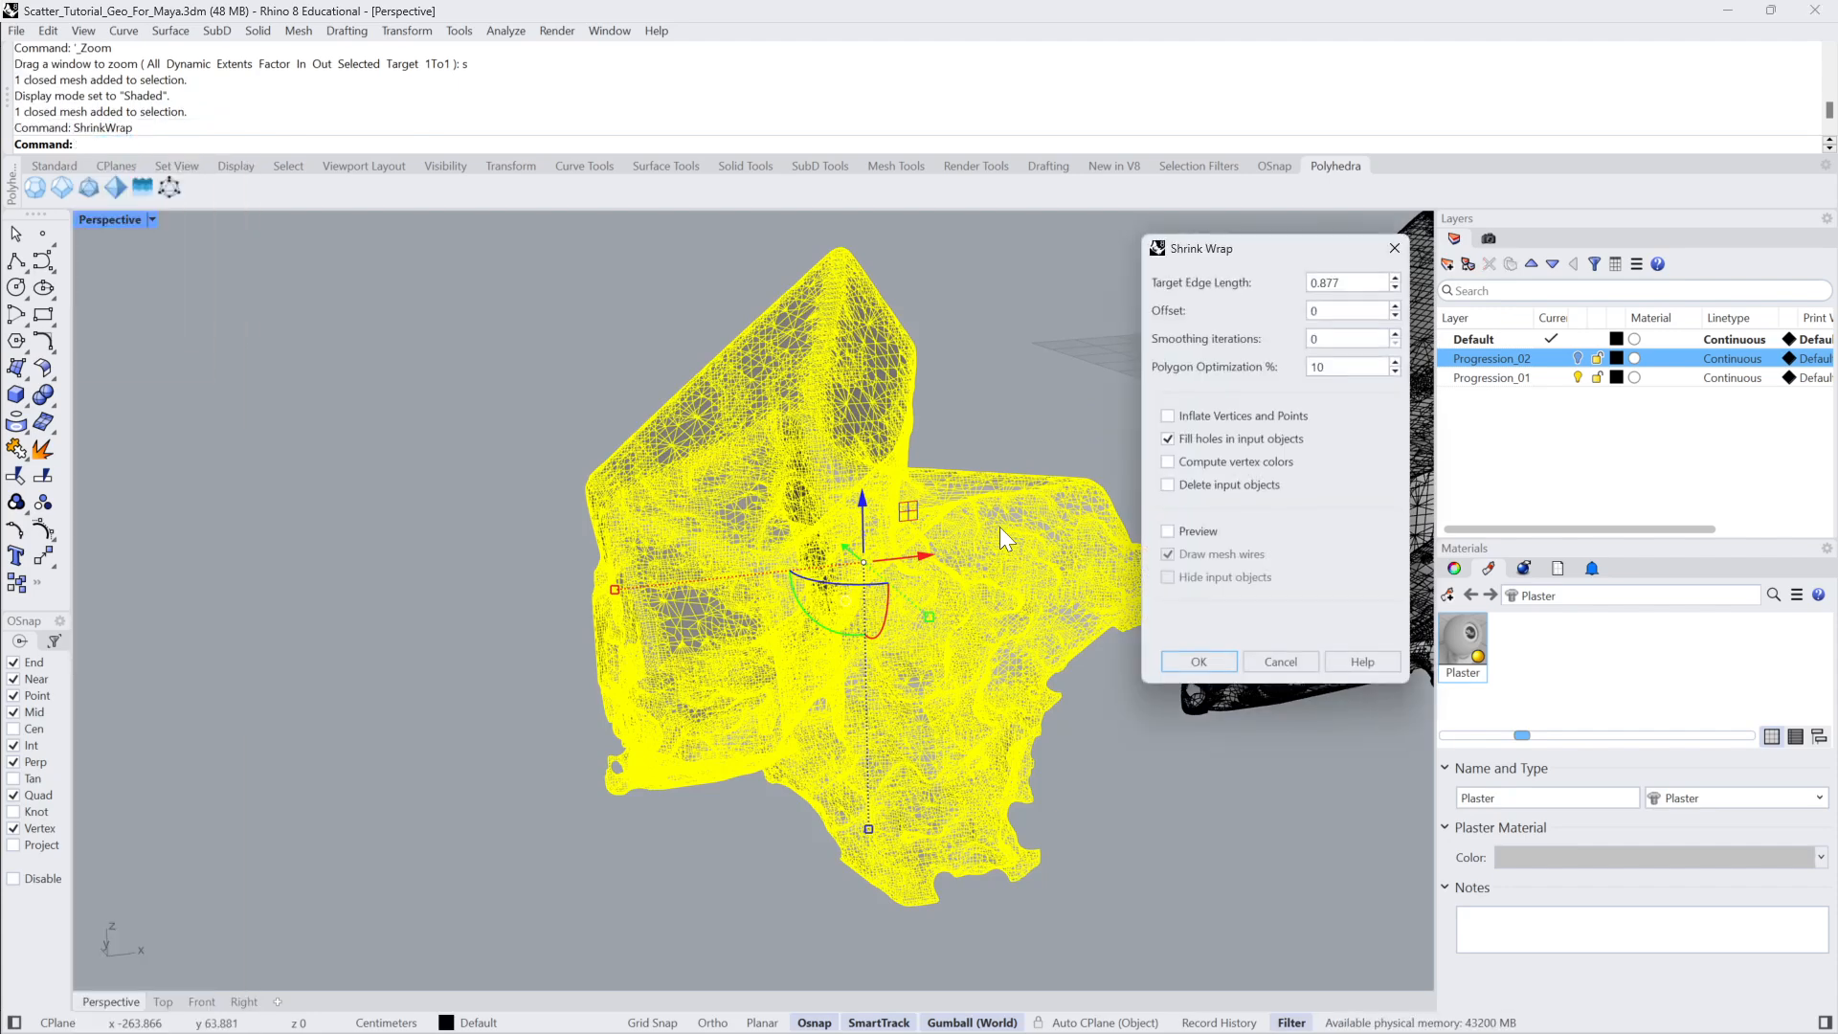
{"action": "left_click", "coordinate": [1169, 531]}
{"action": "left_click", "coordinate": [1169, 555]}
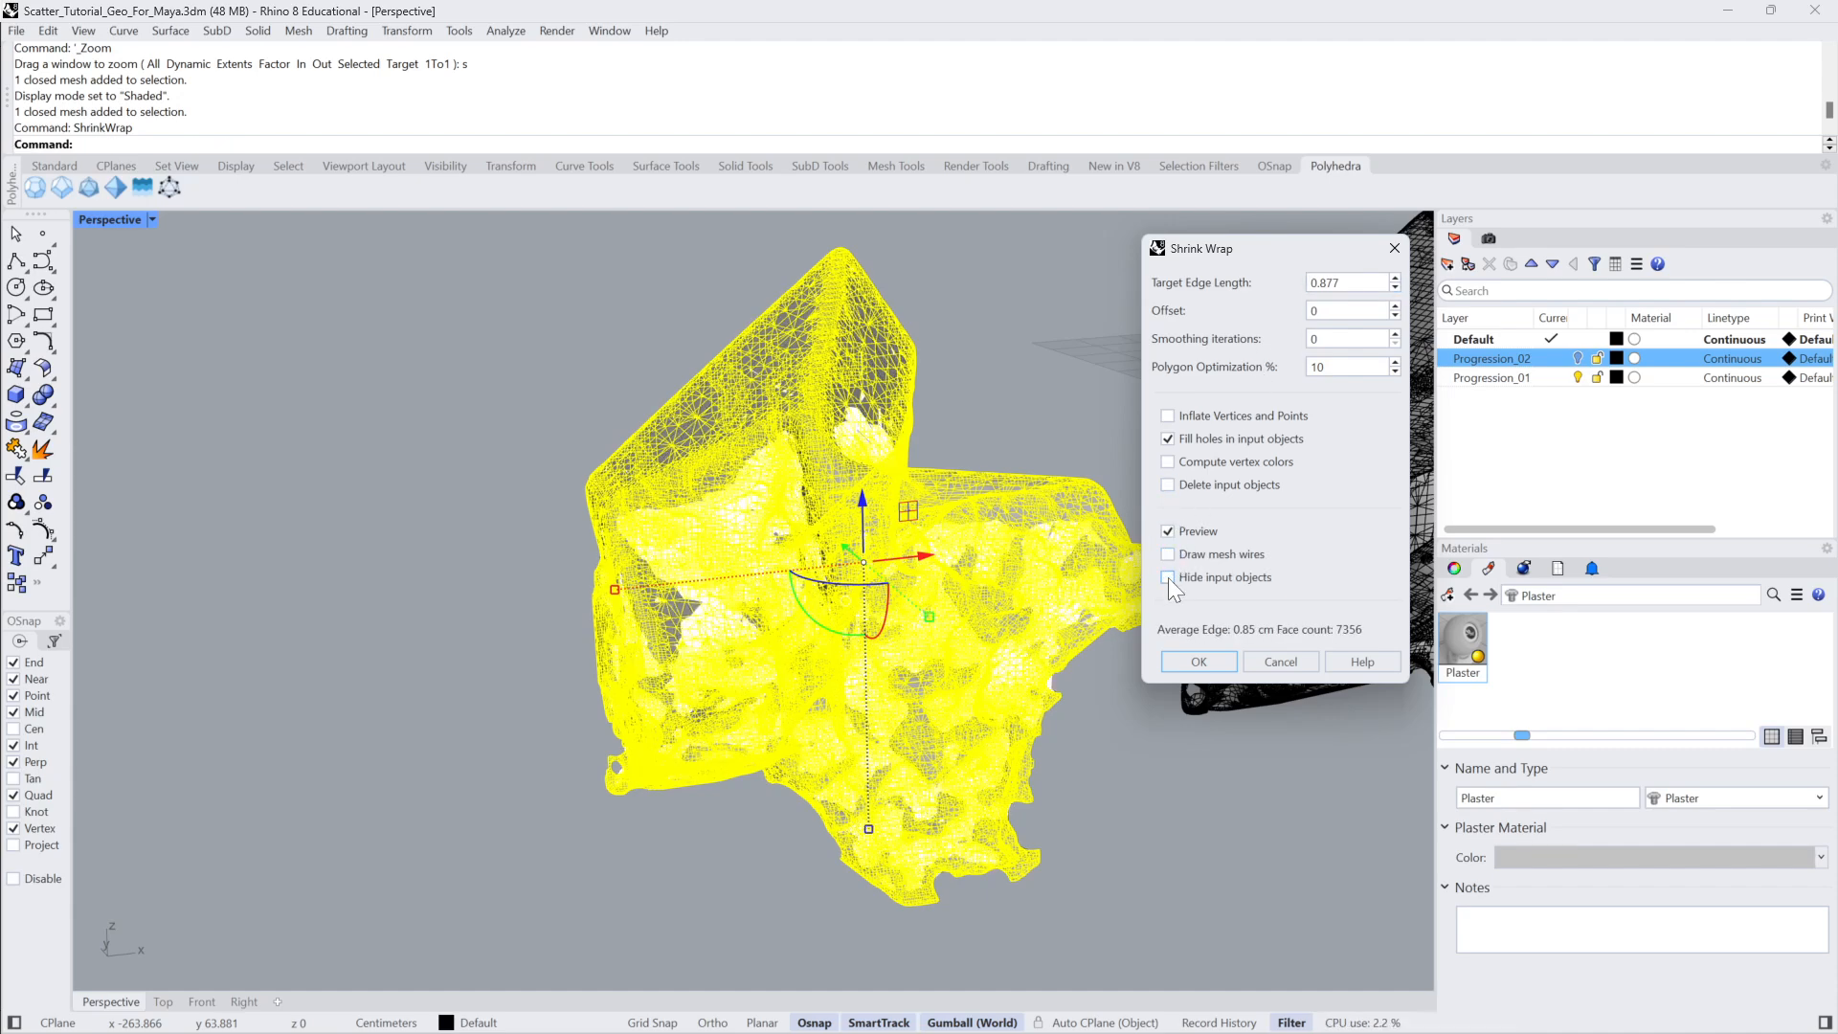
{"action": "left_click", "coordinate": [1168, 577]}
{"action": "left_click", "coordinate": [1168, 554]}
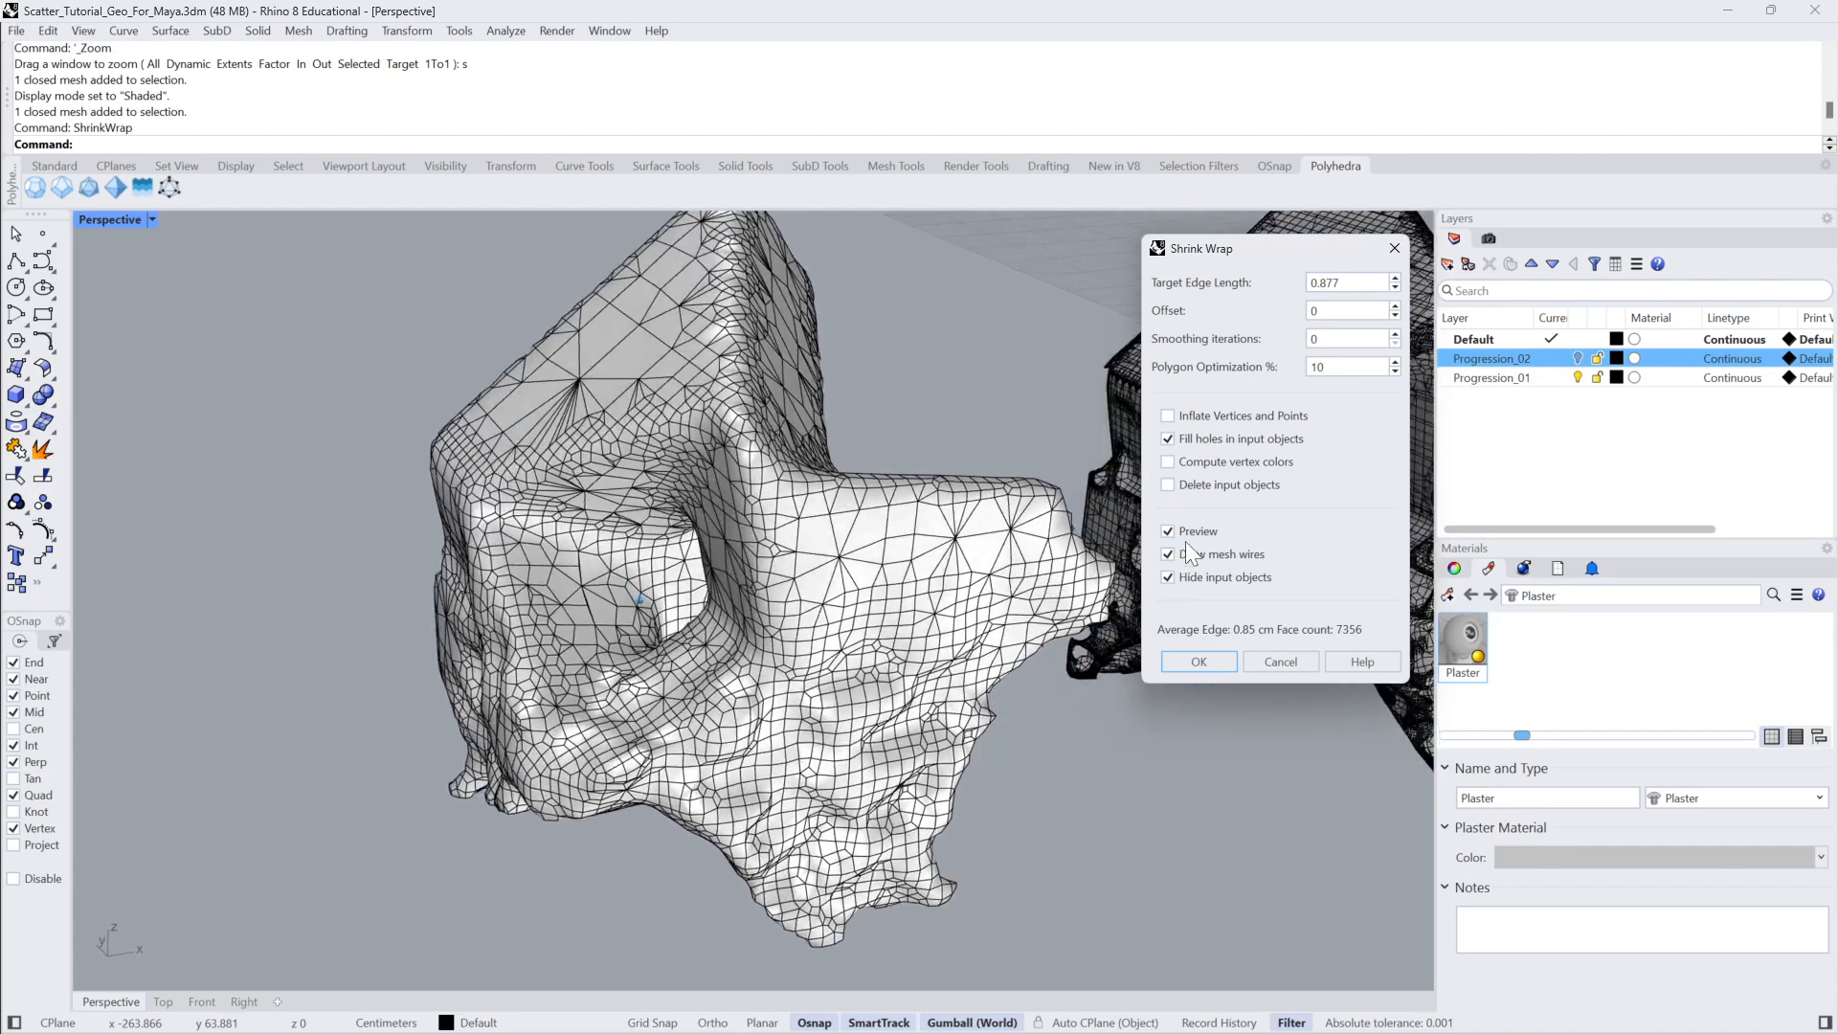
Set the shrink wrap's target edge length to 0.1 and its offset to 2, and inspect the swollen preview.
{"action": "left_click", "coordinate": [1350, 285]}
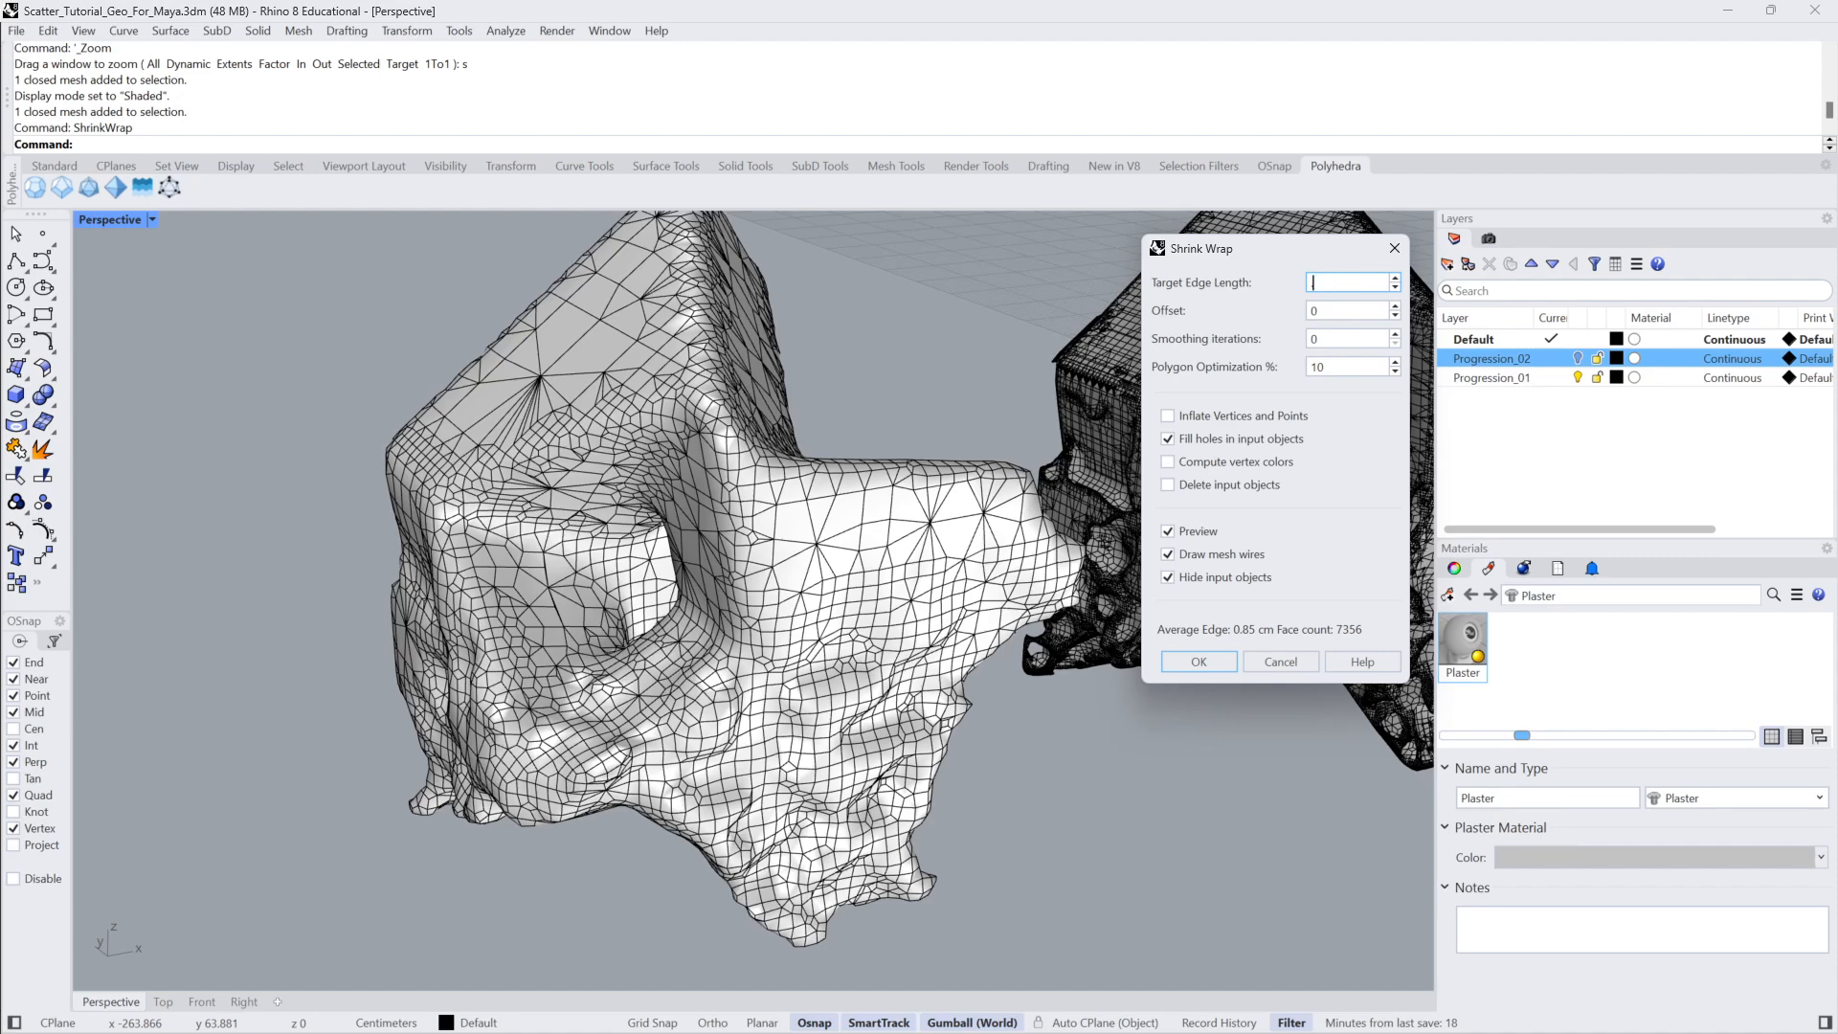
{"action": "left_click", "coordinate": [1336, 314]}
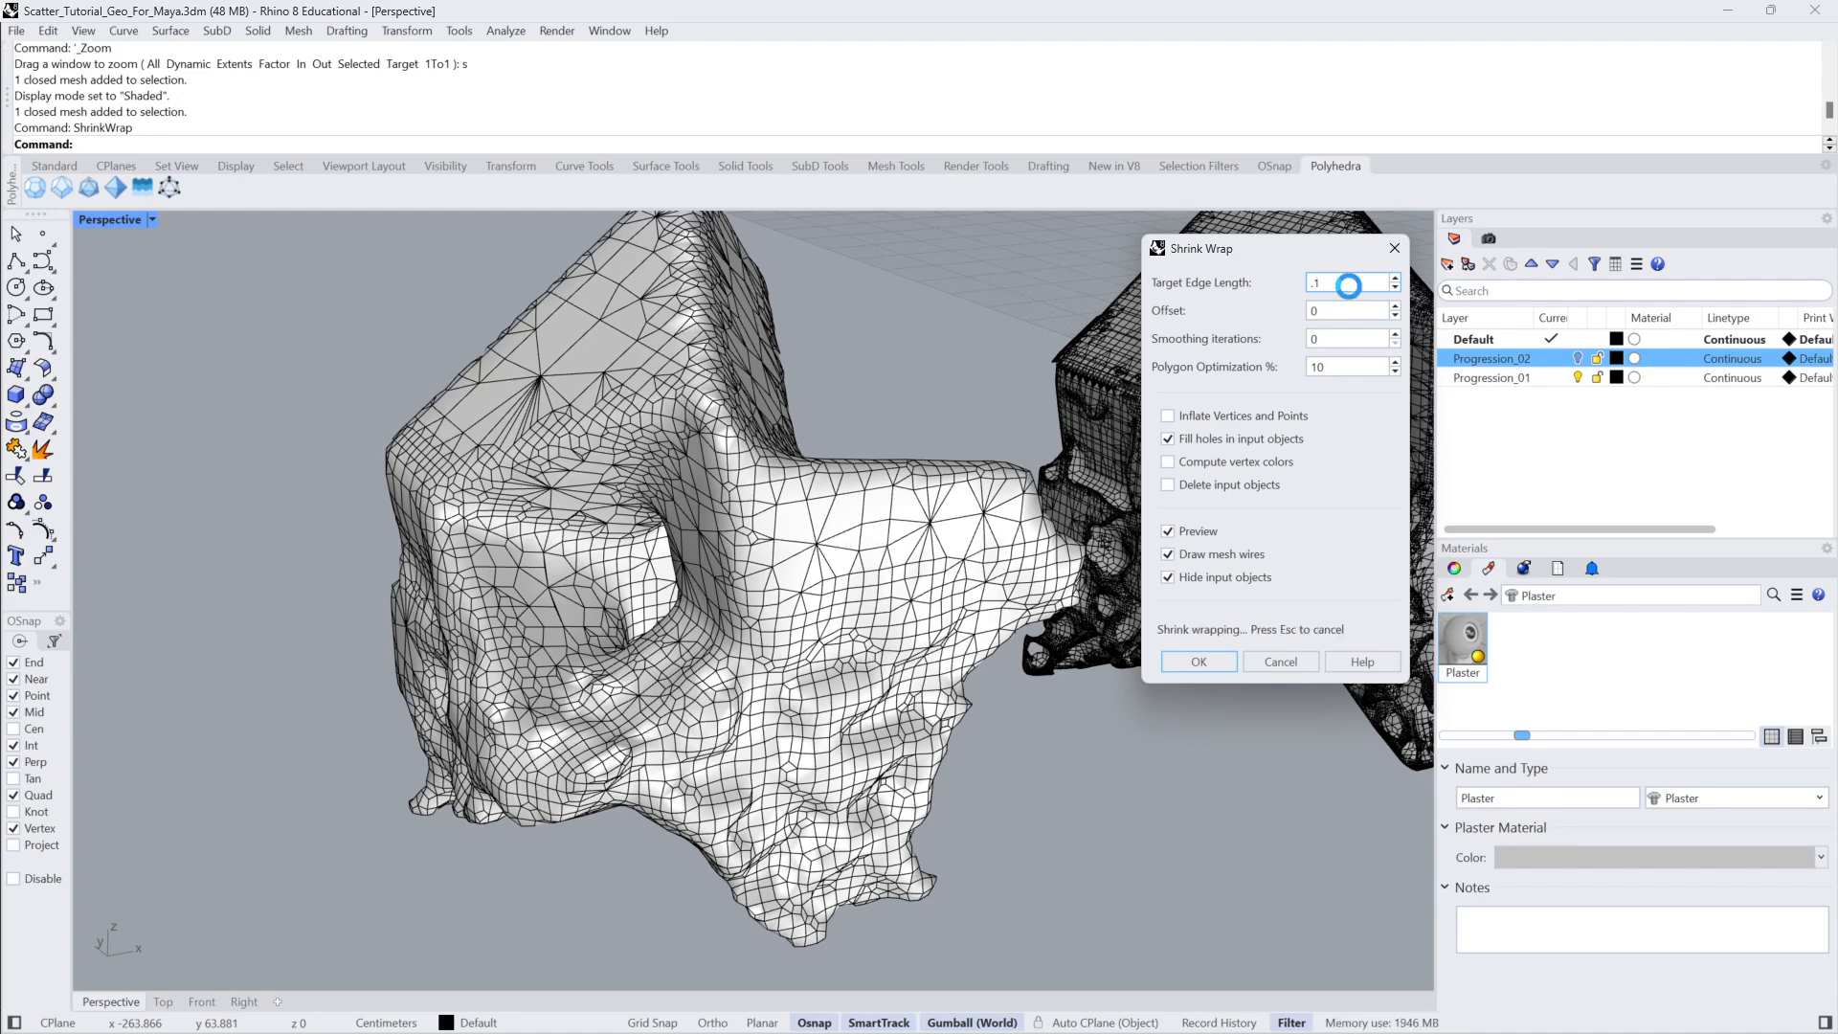
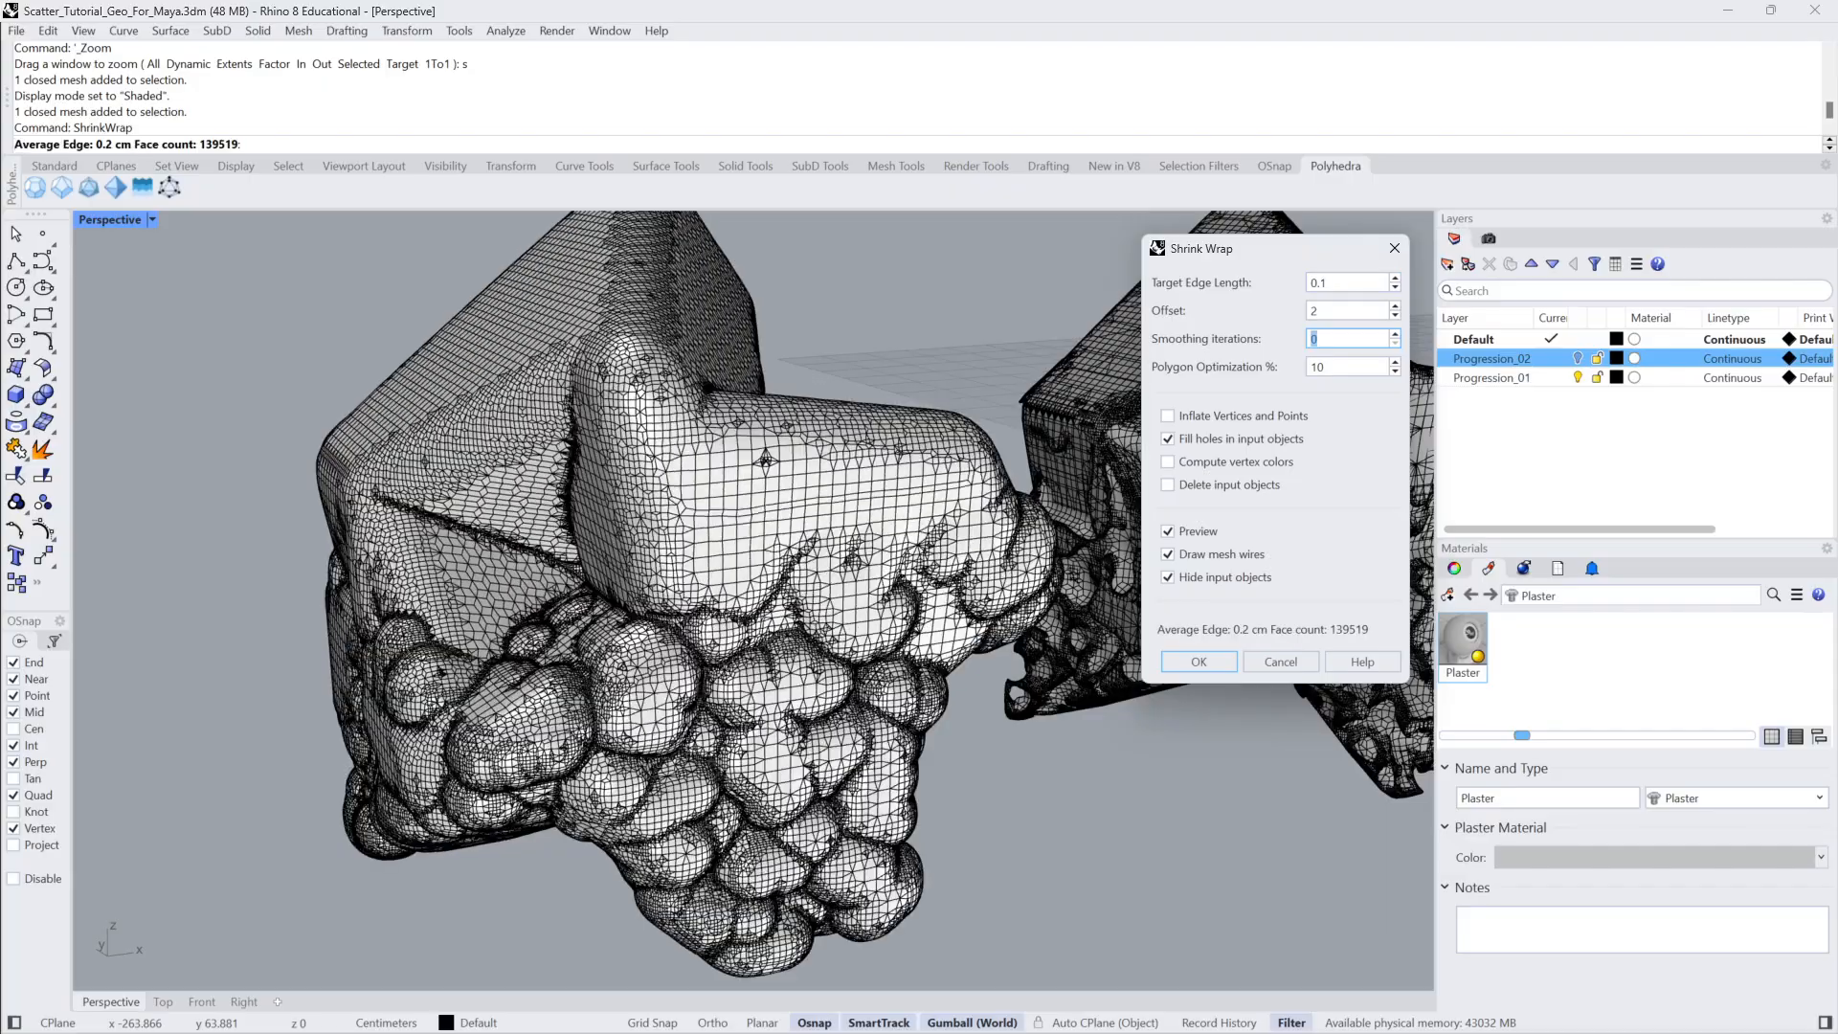
{"action": "mouse_move", "coordinate": [979, 508]}
{"action": "right_mouse_down"}
{"action": "mouse_move", "coordinate": [919, 627]}
{"action": "mouse_move", "coordinate": [851, 547]}
{"action": "mouse_move", "coordinate": [792, 541]}
{"action": "mouse_move", "coordinate": [841, 795]}
{"action": "mouse_move", "coordinate": [862, 671]}
{"action": "right_mouse_up"}
{"action": "scroll", "coordinate": [849, 544], "scroll_direction": "up", "scroll_amount": 2}
Try a shrink wrap offset of 4 and inspect the preview from several sides.
{"action": "left_click", "coordinate": [1315, 310]}
{"action": "right_click_drag", "start_coordinate": [862, 613], "coordinate": [905, 608]}
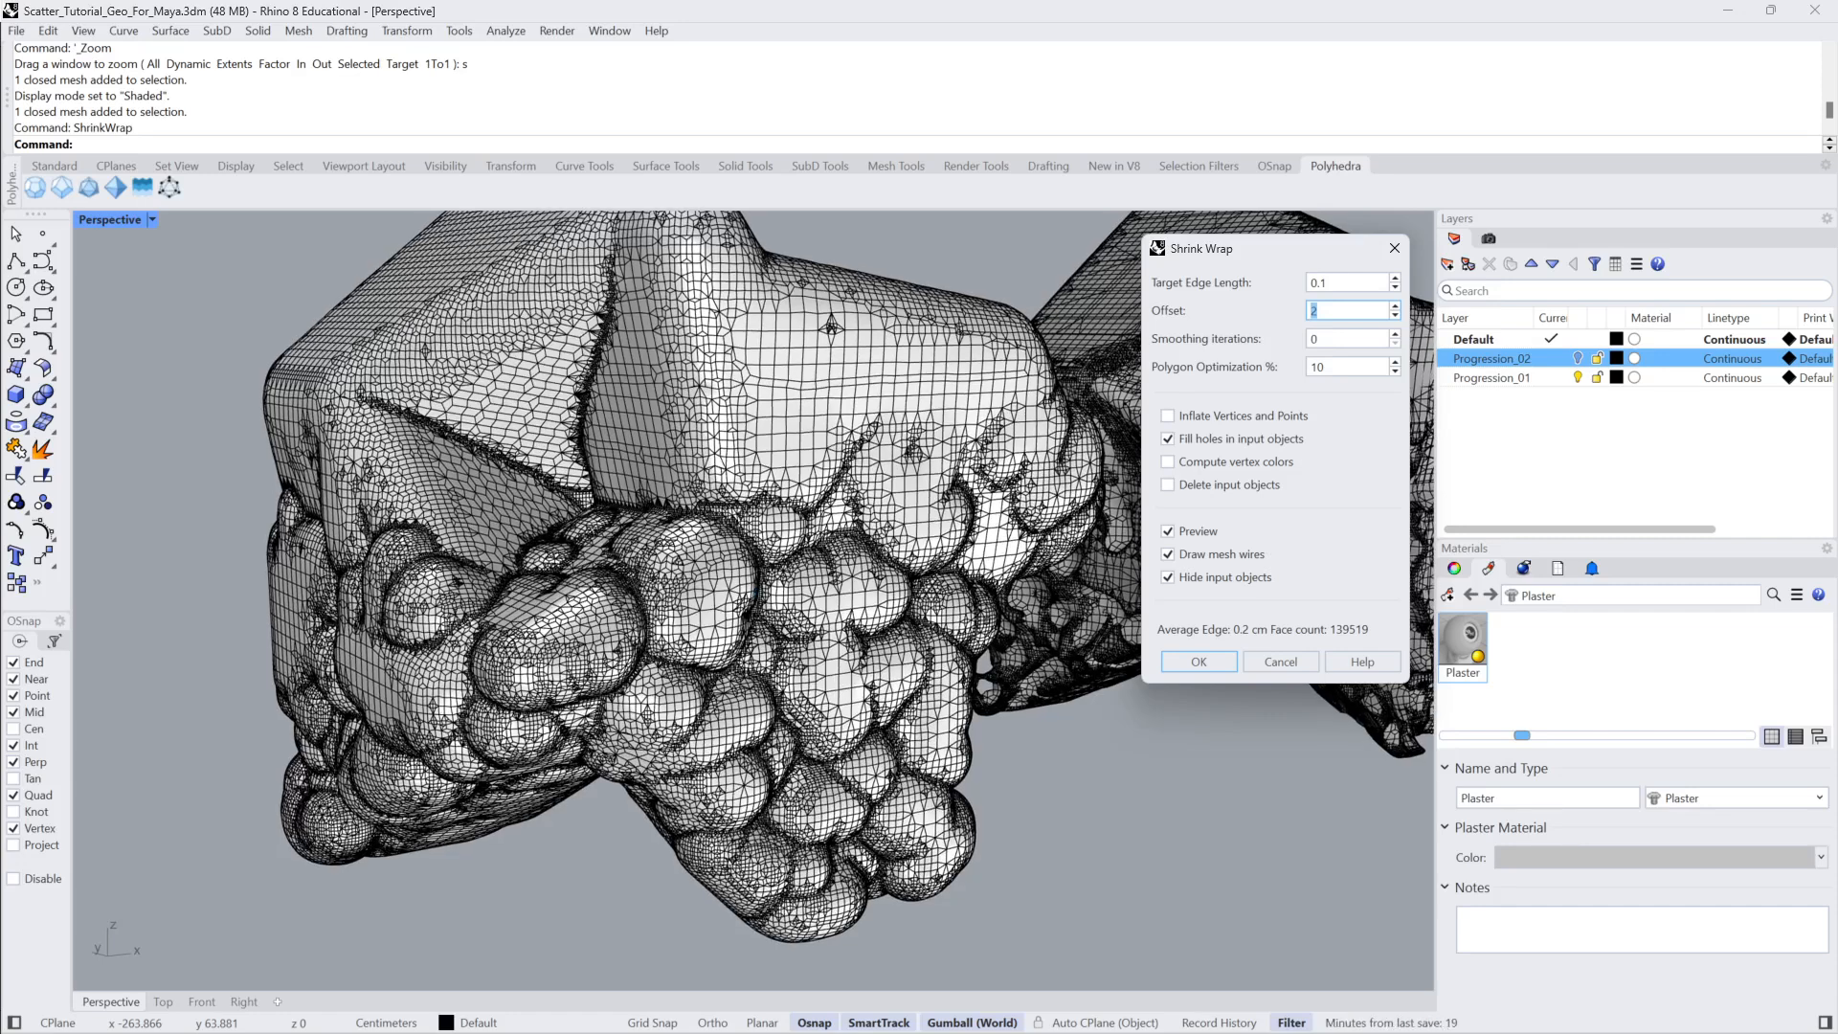
{"action": "key", "text": "Tab"}
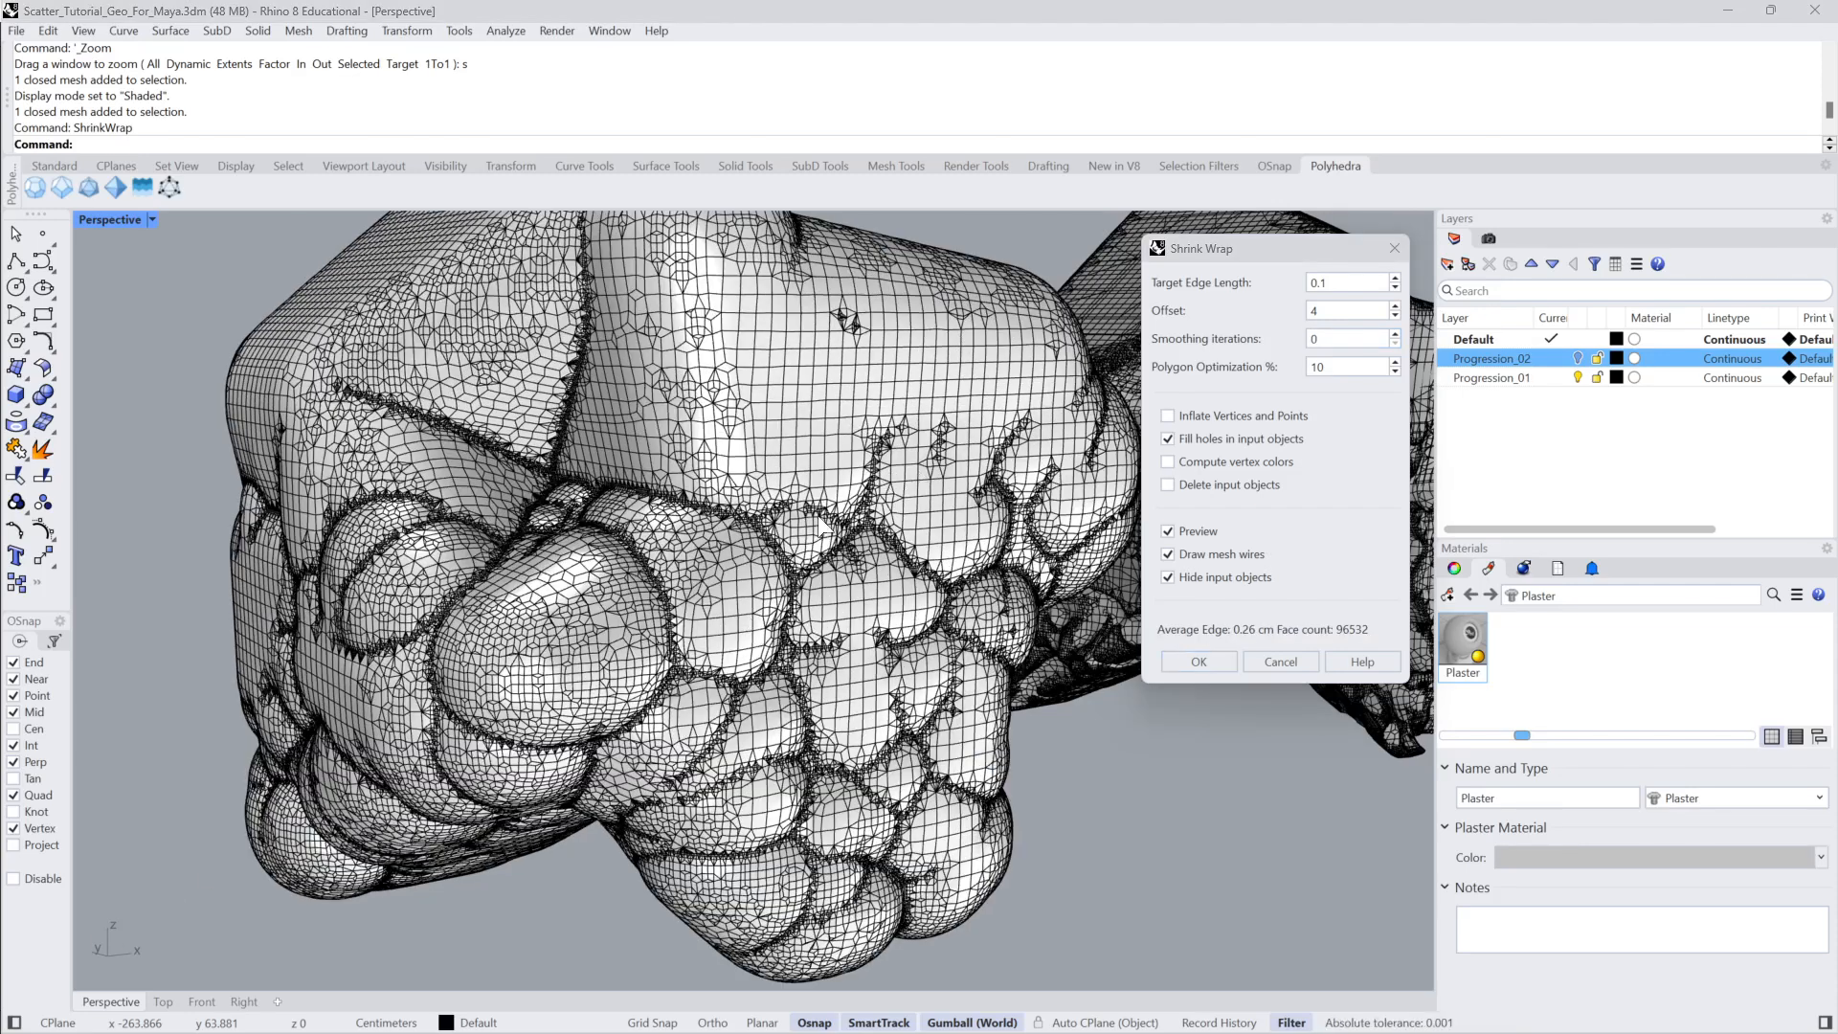
{"action": "scroll", "coordinate": [957, 473], "scroll_direction": "down", "scroll_amount": 5}
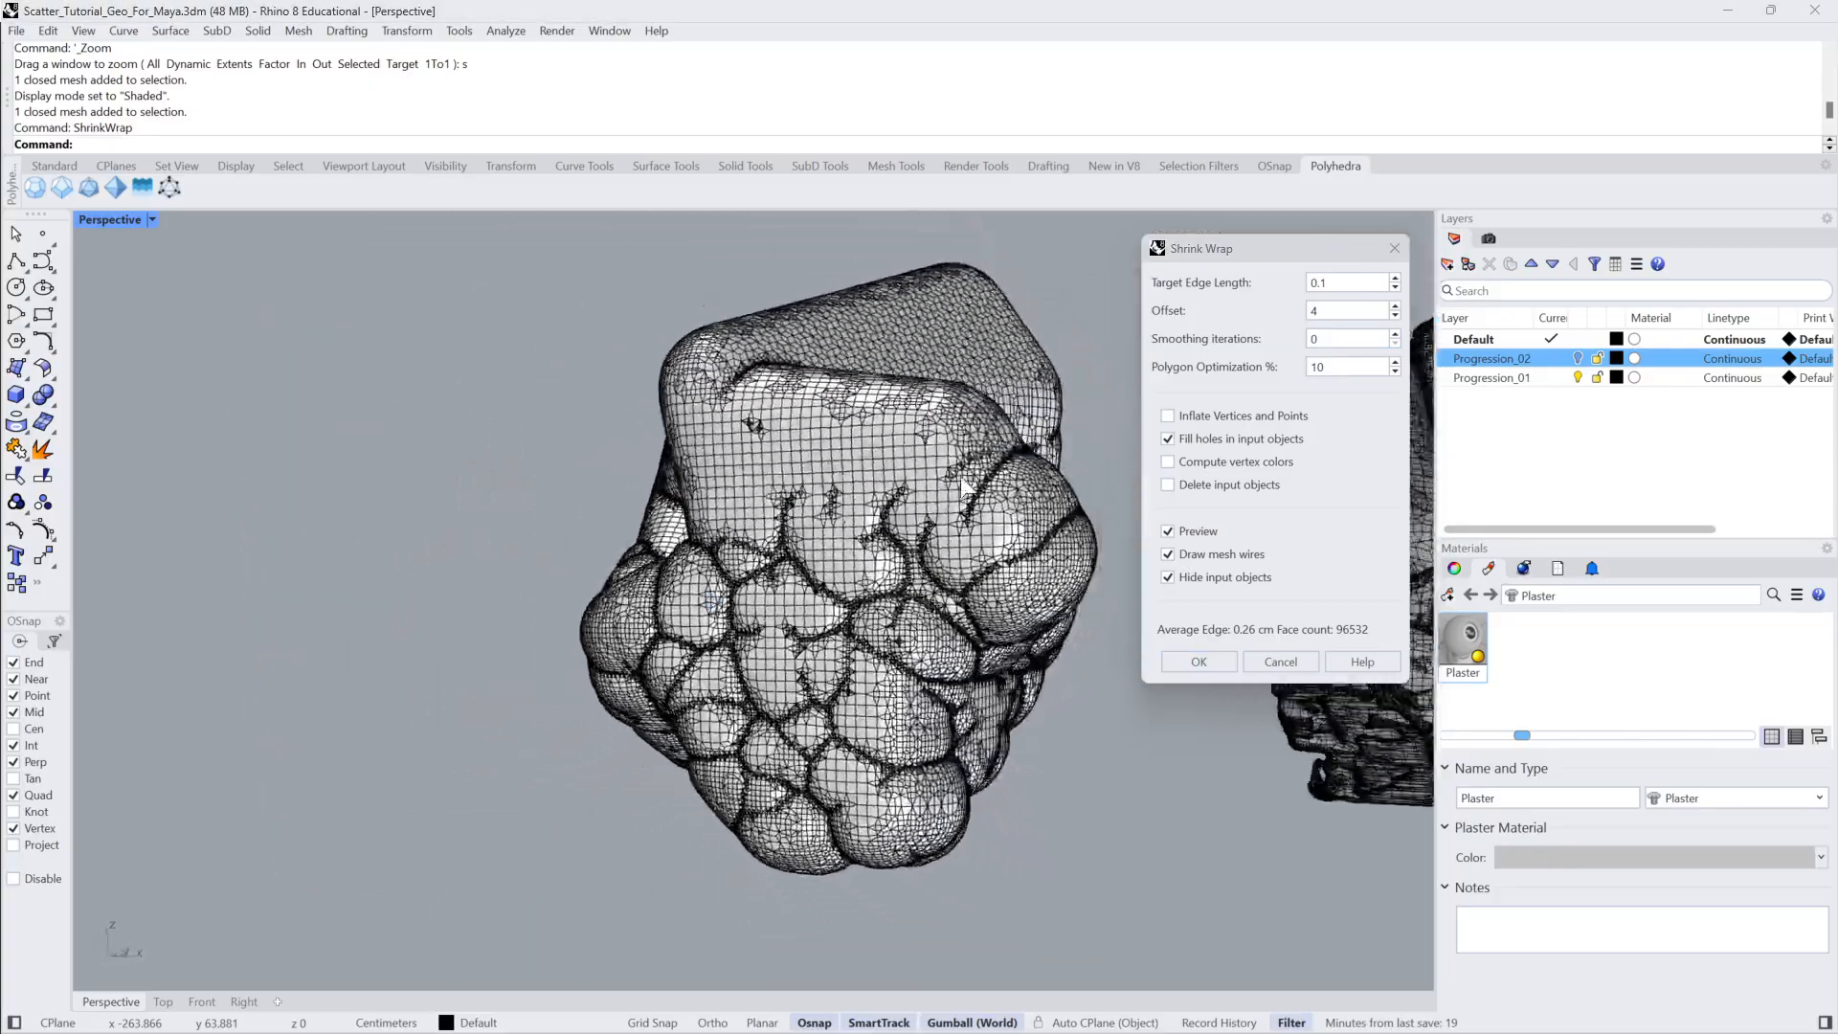
{"action": "right_click_drag", "start_coordinate": [960, 475], "coordinate": [866, 362]}
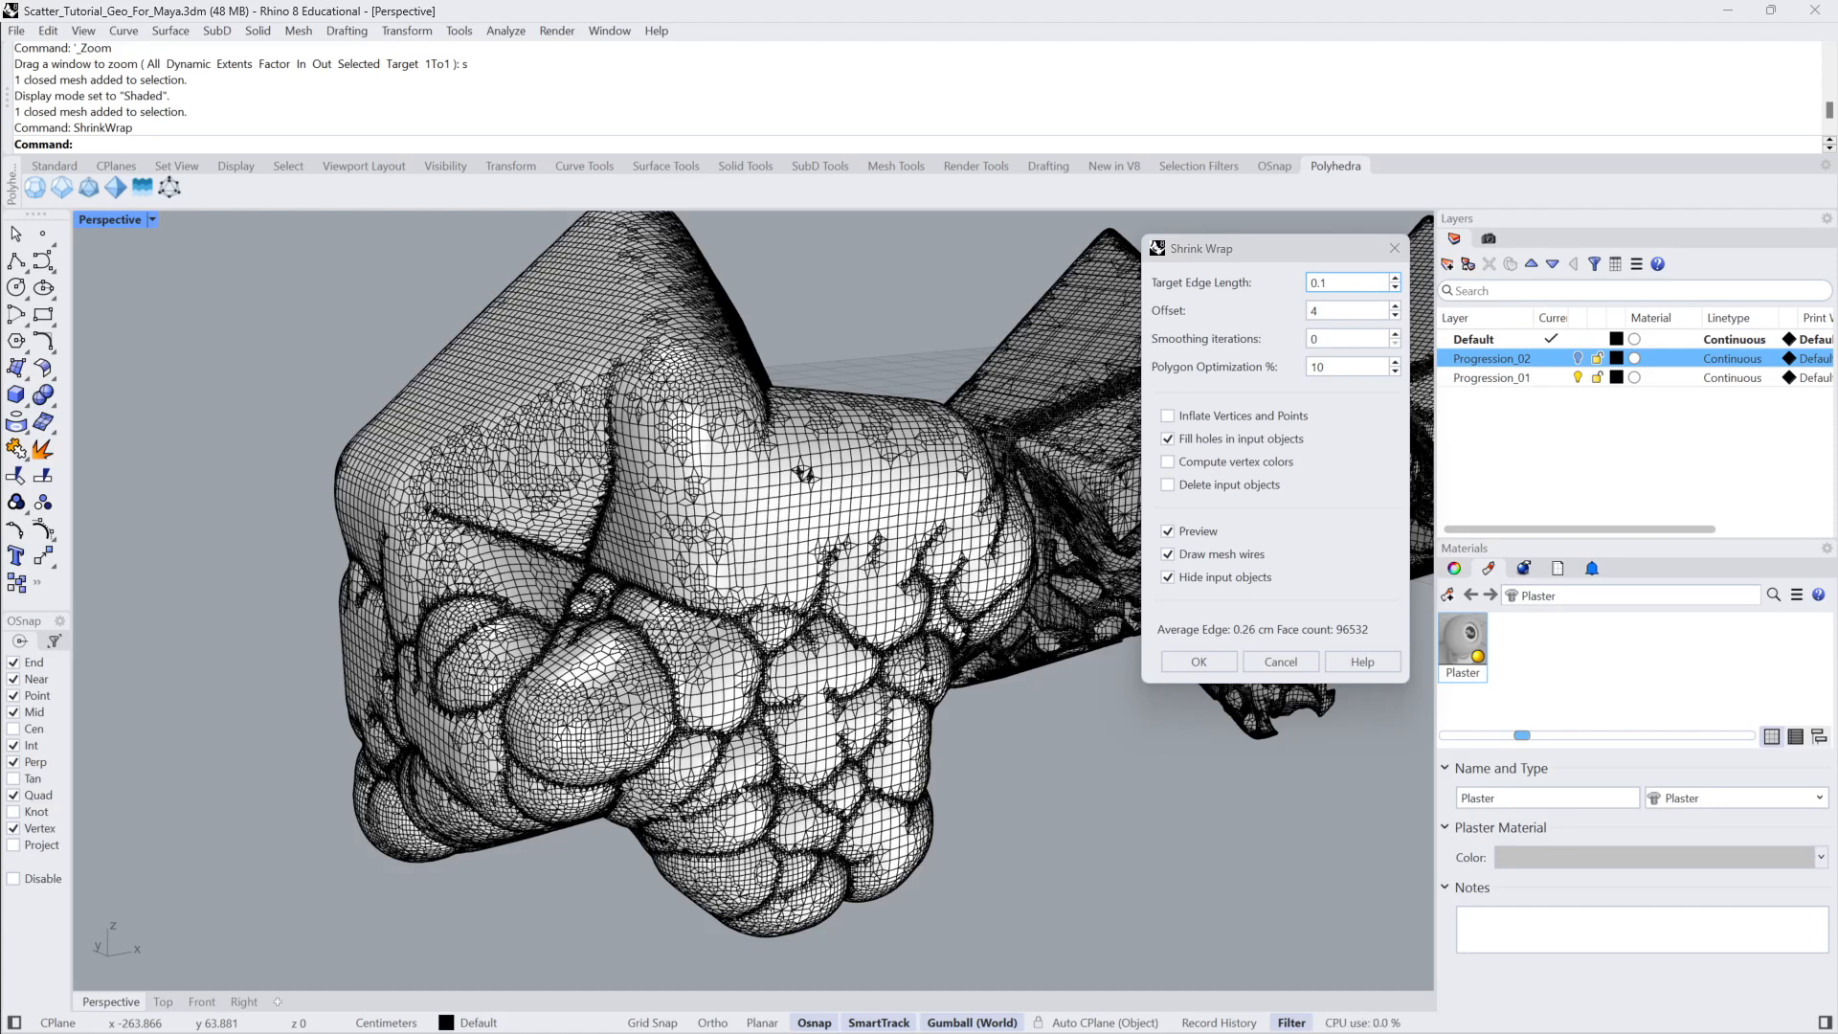
Set the shrink wrap offset to 0 and inspect the carved lower area of the preview.
{"action": "double_click", "coordinate": [1319, 312]}
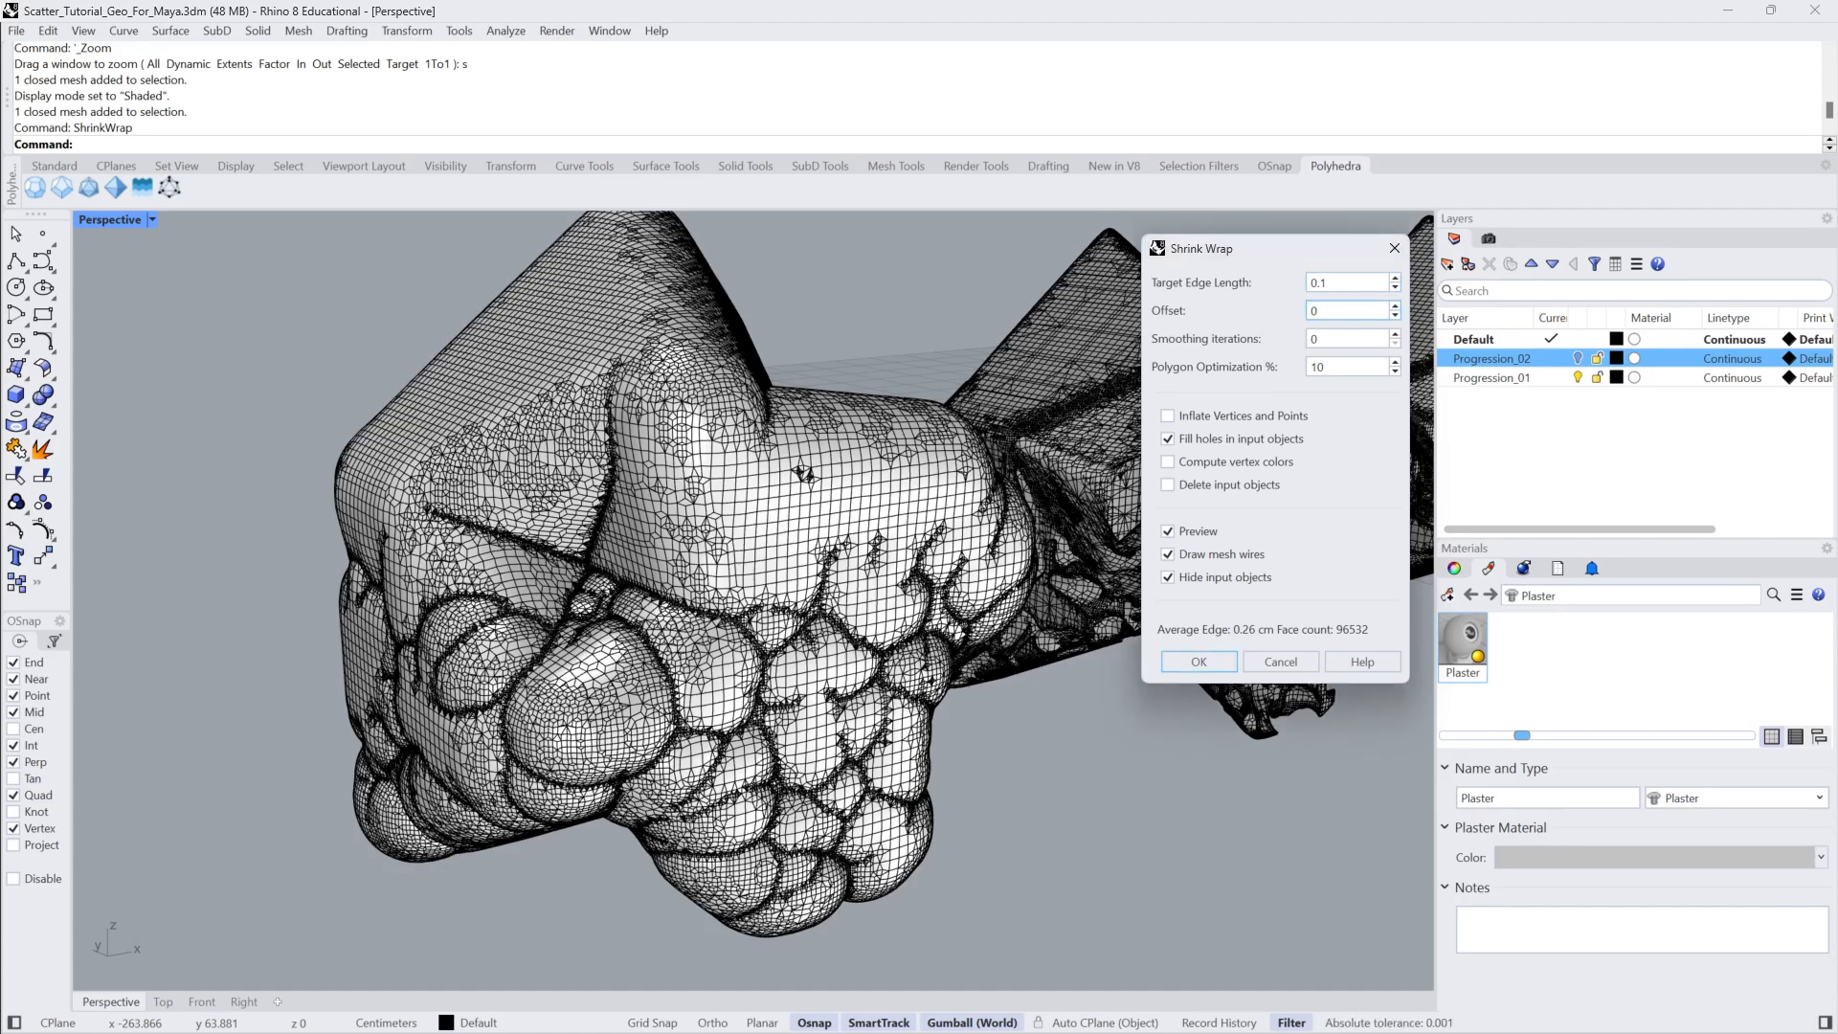
{"action": "scroll", "coordinate": [866, 610], "scroll_direction": "up", "scroll_amount": 2}
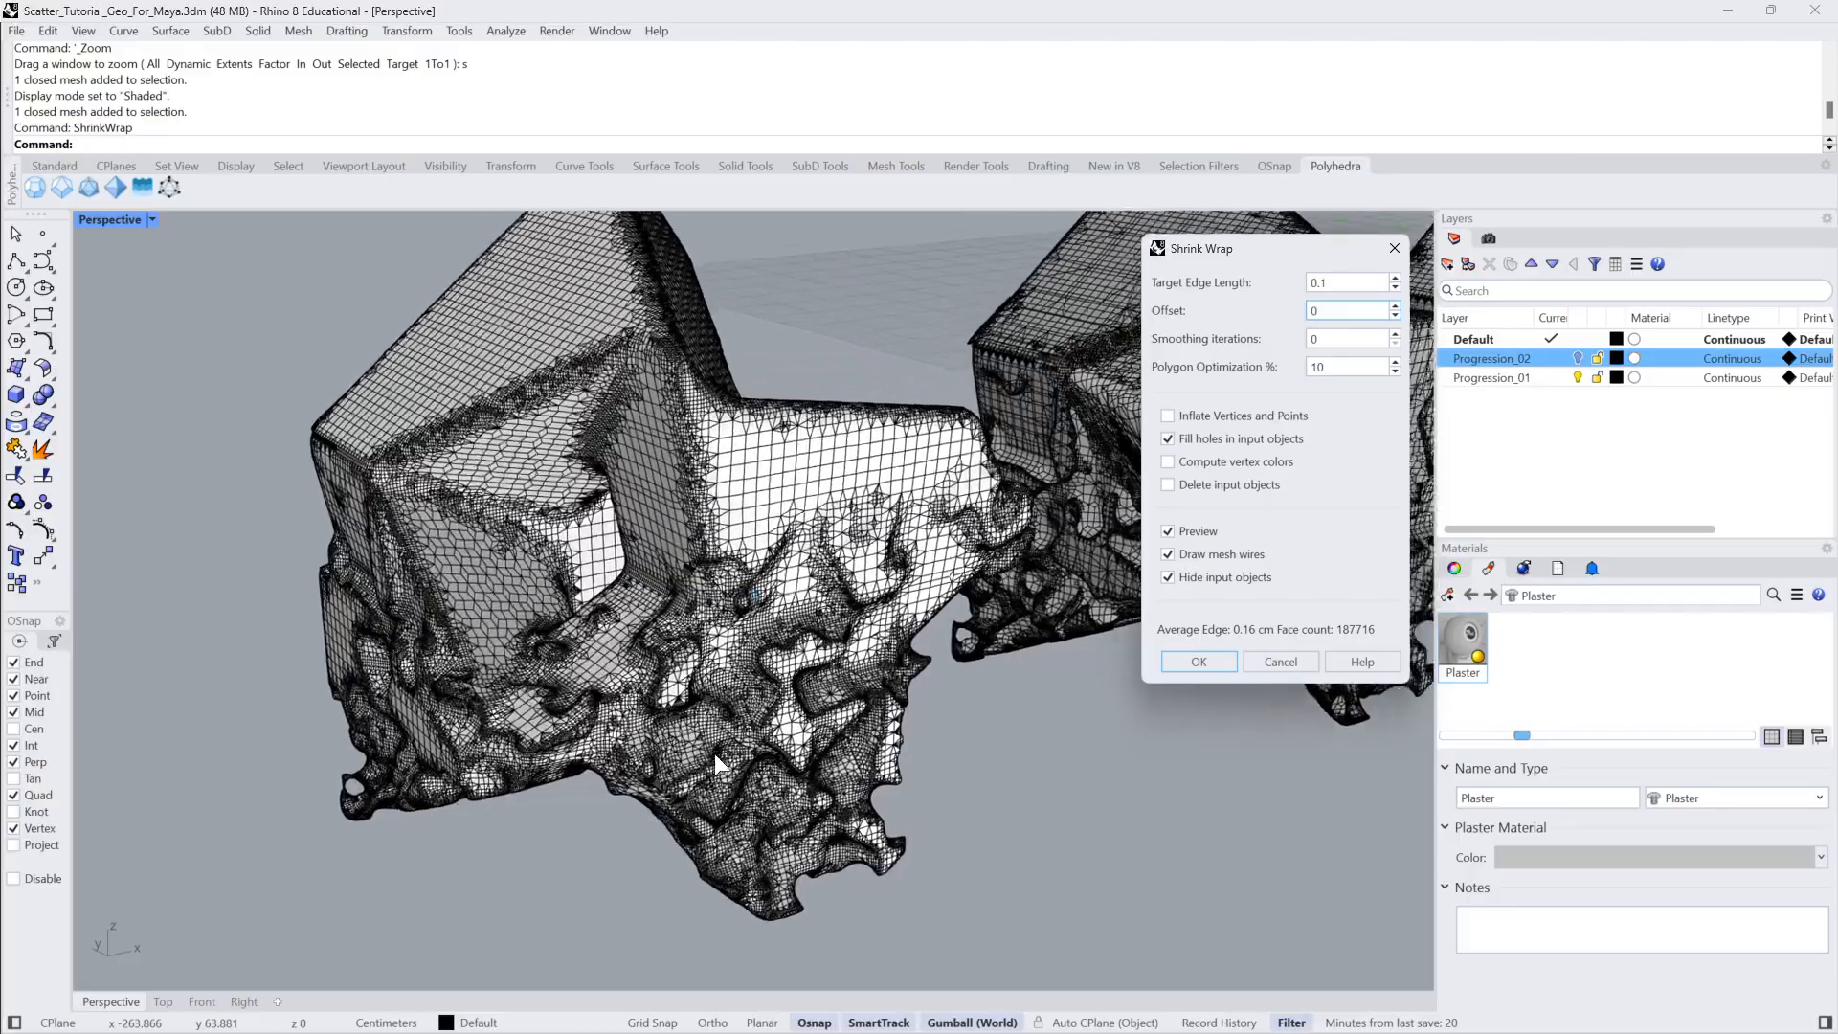
{"action": "mouse_move", "coordinate": [931, 661]}
{"action": "right_mouse_down"}
{"action": "mouse_move", "coordinate": [891, 699]}
{"action": "mouse_move", "coordinate": [911, 684]}
{"action": "mouse_move", "coordinate": [801, 595]}
{"action": "mouse_move", "coordinate": [924, 627]}
{"action": "right_mouse_up"}
{"action": "scroll", "coordinate": [911, 684], "scroll_direction": "up", "scroll_amount": 2}
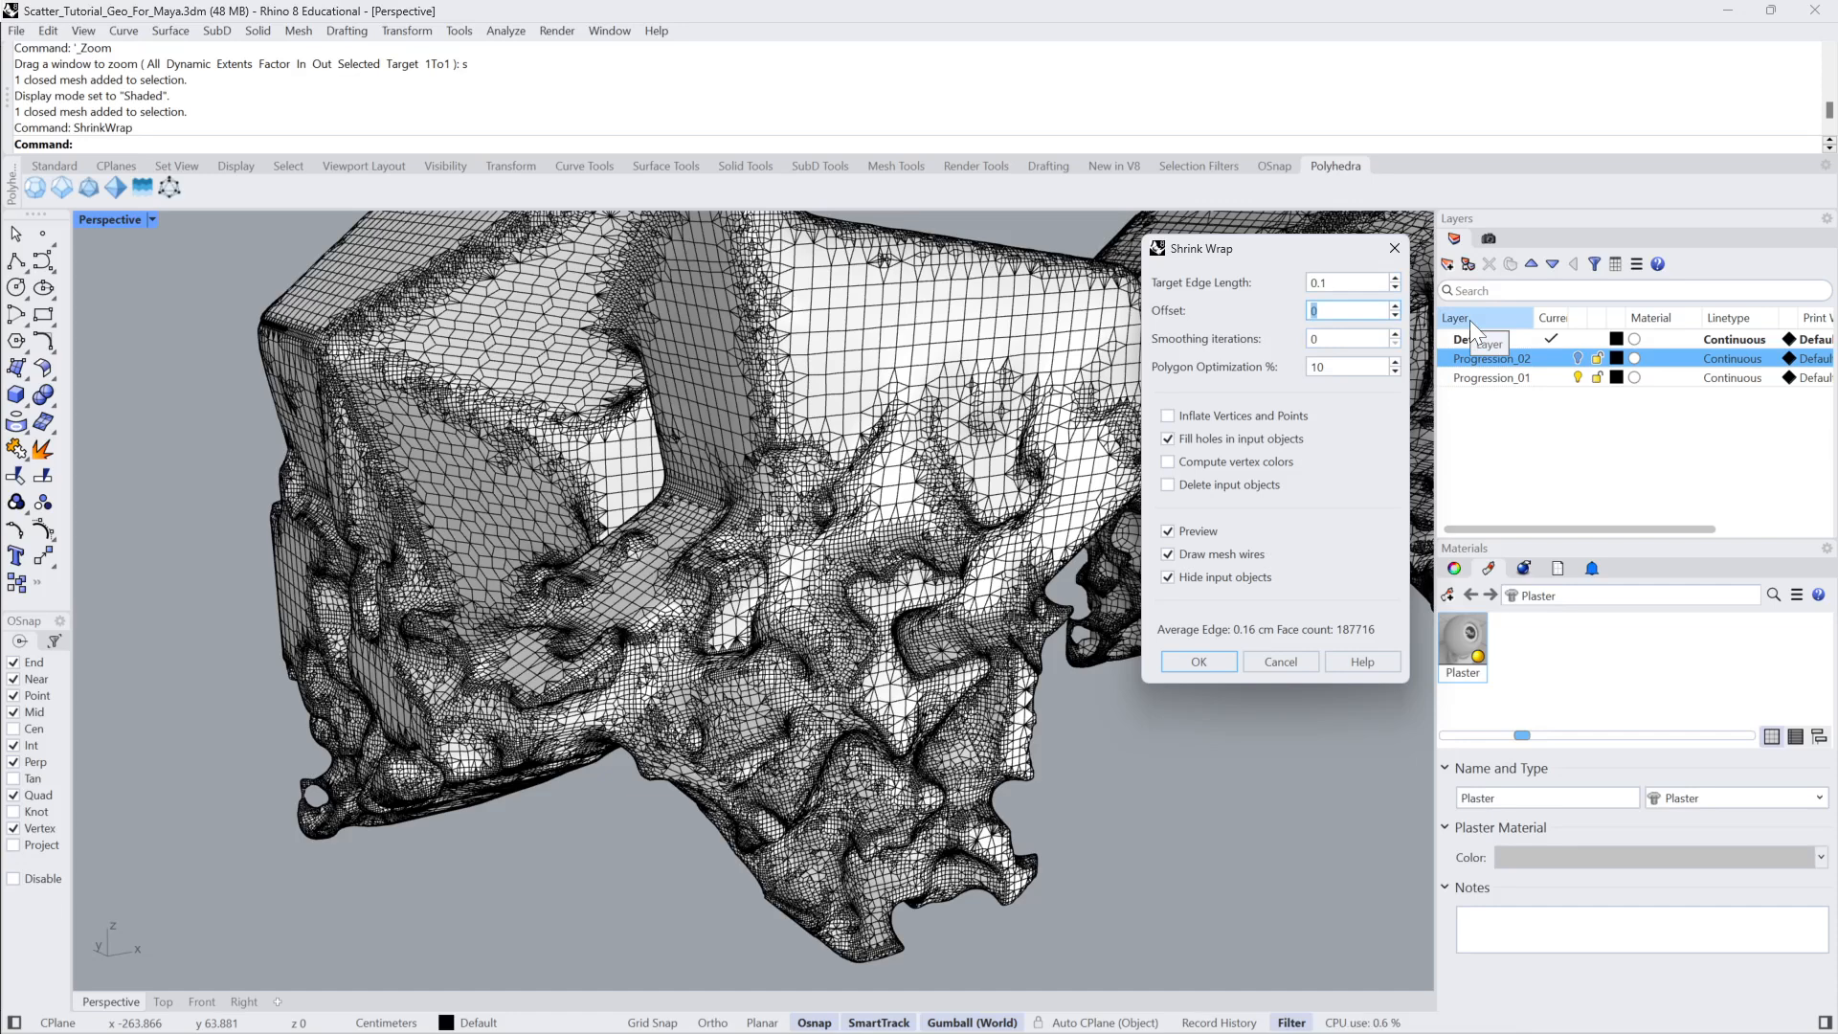
Try a negative shrink wrap offset of -0.5 and inspect the eroded carvings in the preview.
{"action": "type", "text": "-0.5"}
{"action": "key", "text": "Return"}
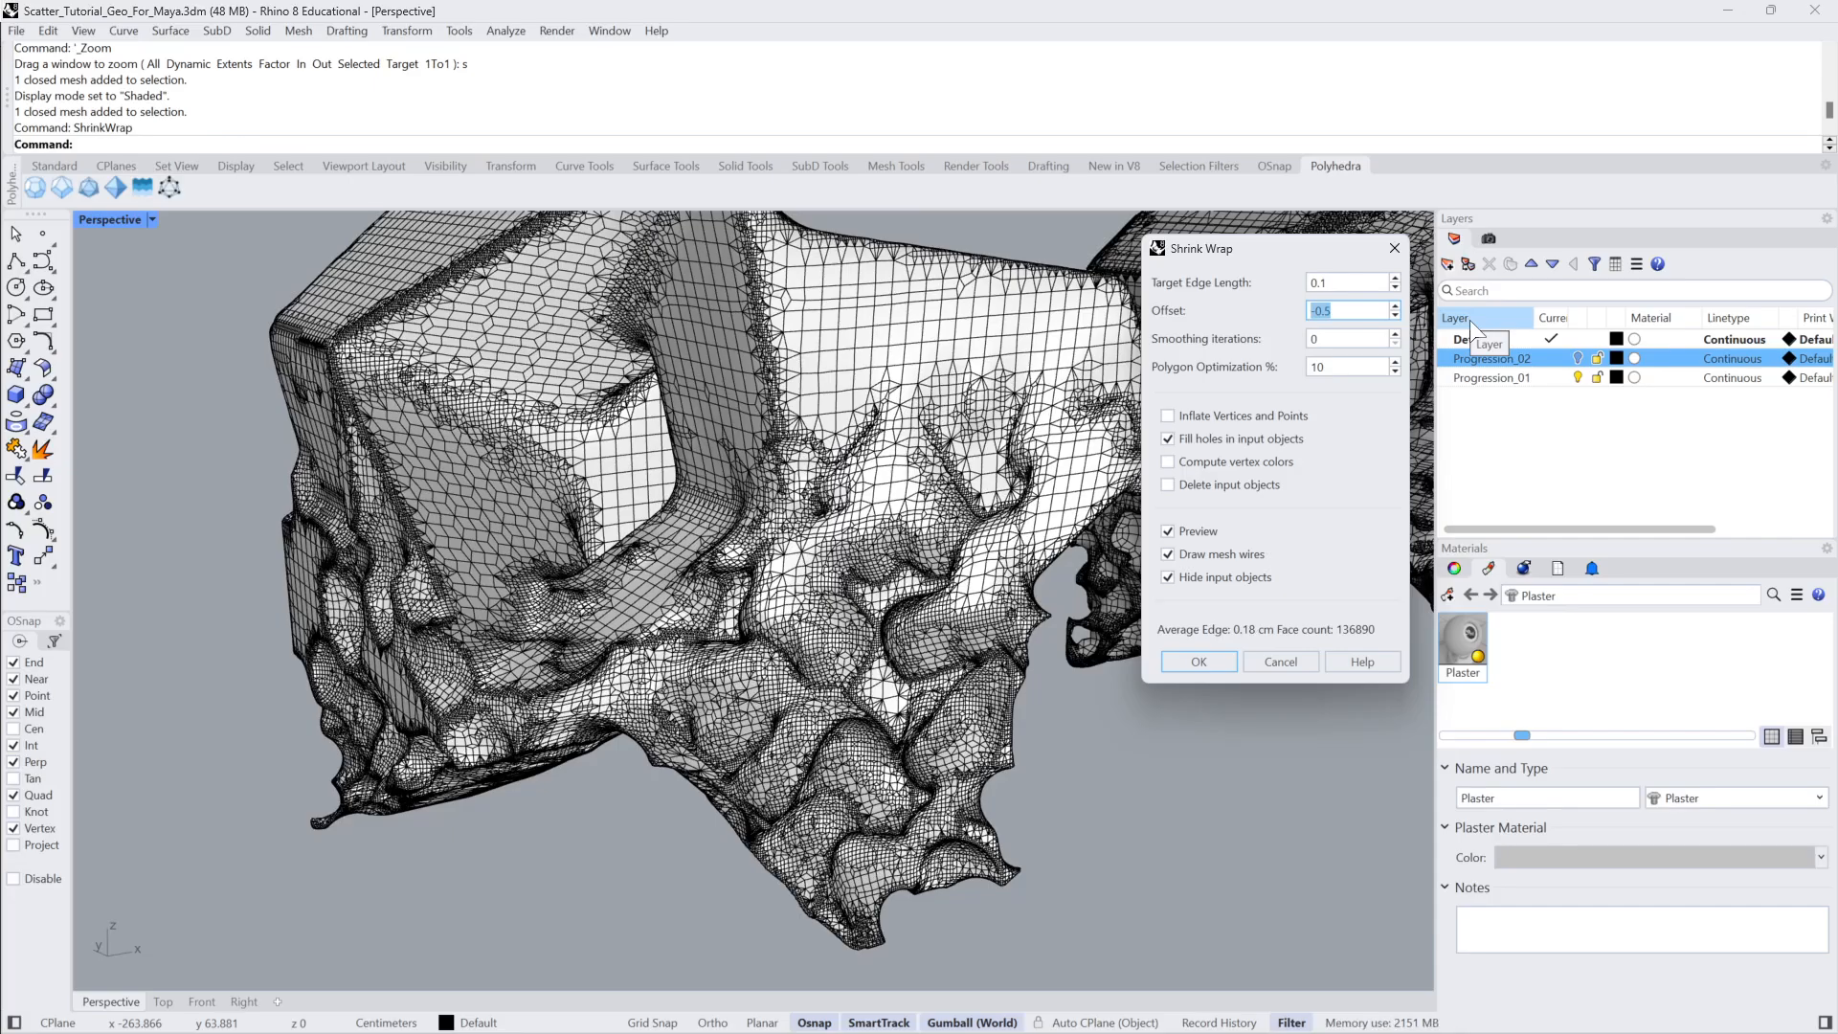
{"action": "right_click_drag", "start_coordinate": [1422, 347], "coordinate": [889, 554]}
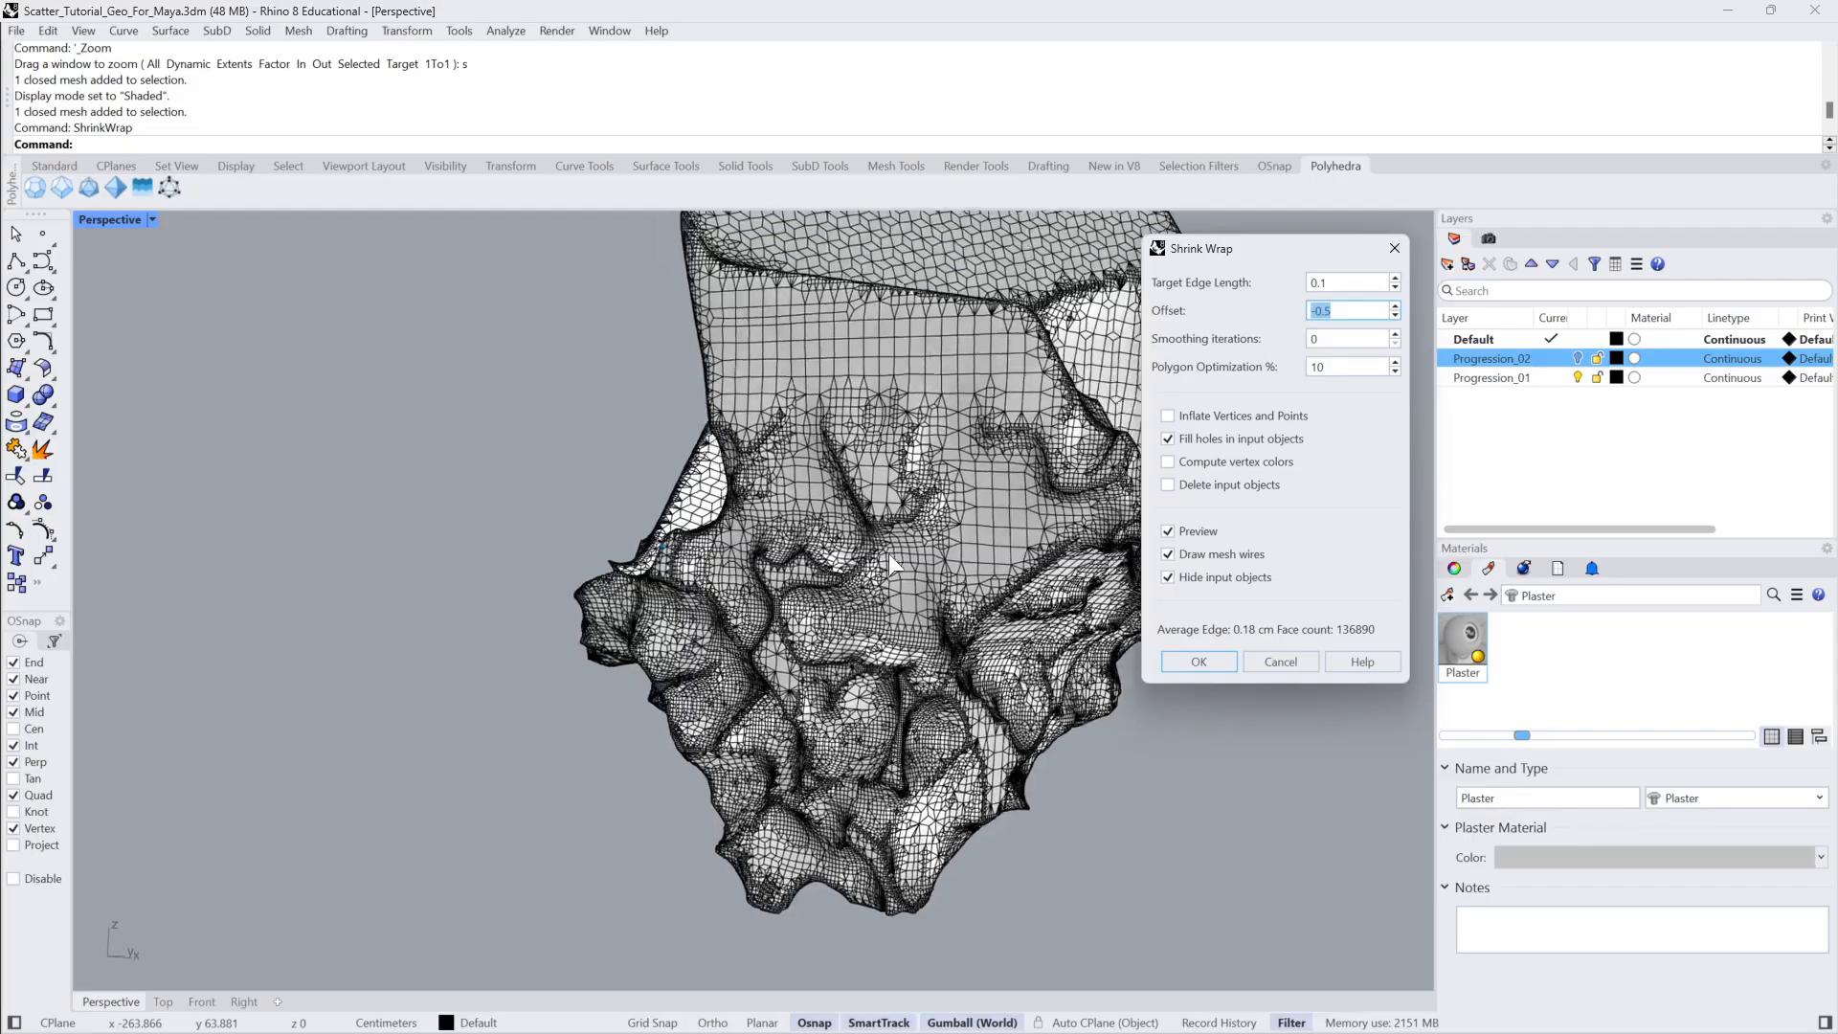
{"action": "scroll", "coordinate": [889, 553], "scroll_direction": "up", "scroll_amount": 5}
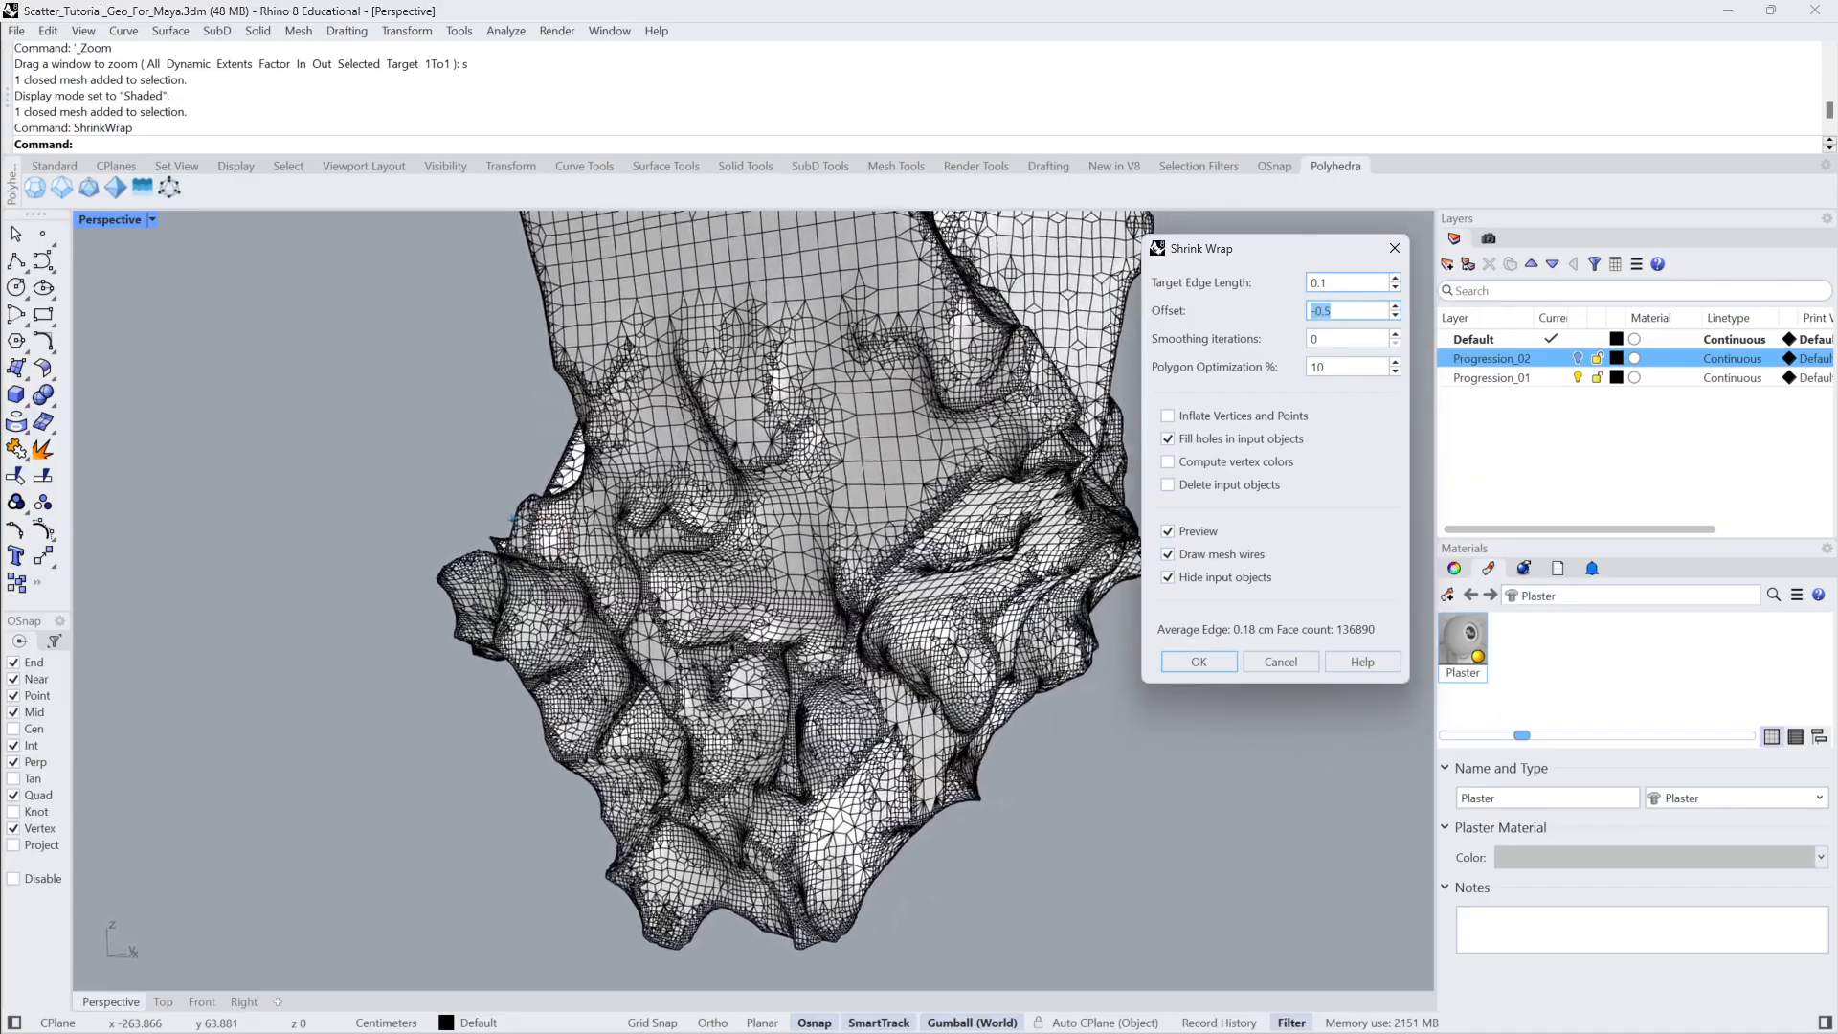
Restore the shrink wrap offset to -0.5 at a 0.1 target edge length and create the wrap mesh.
{"action": "left_click", "coordinate": [1325, 285]}
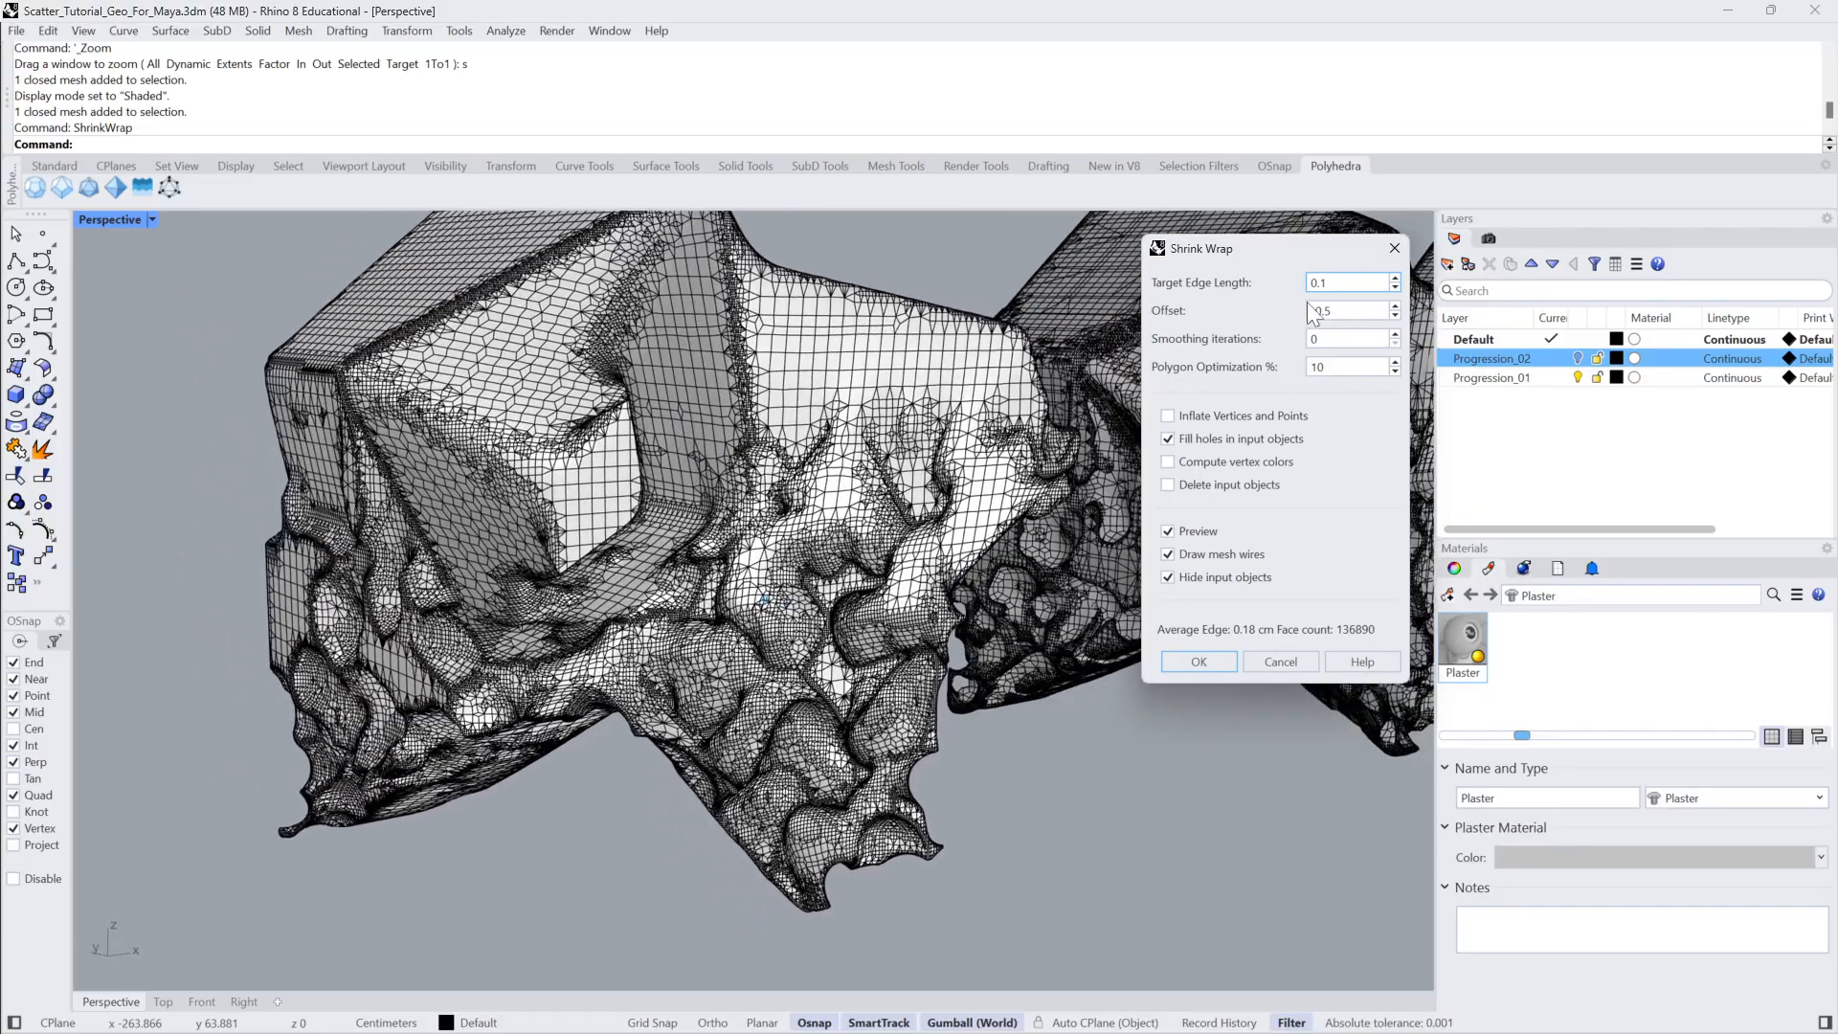
{"action": "right_click_drag", "start_coordinate": [763, 603], "coordinate": [1327, 320]}
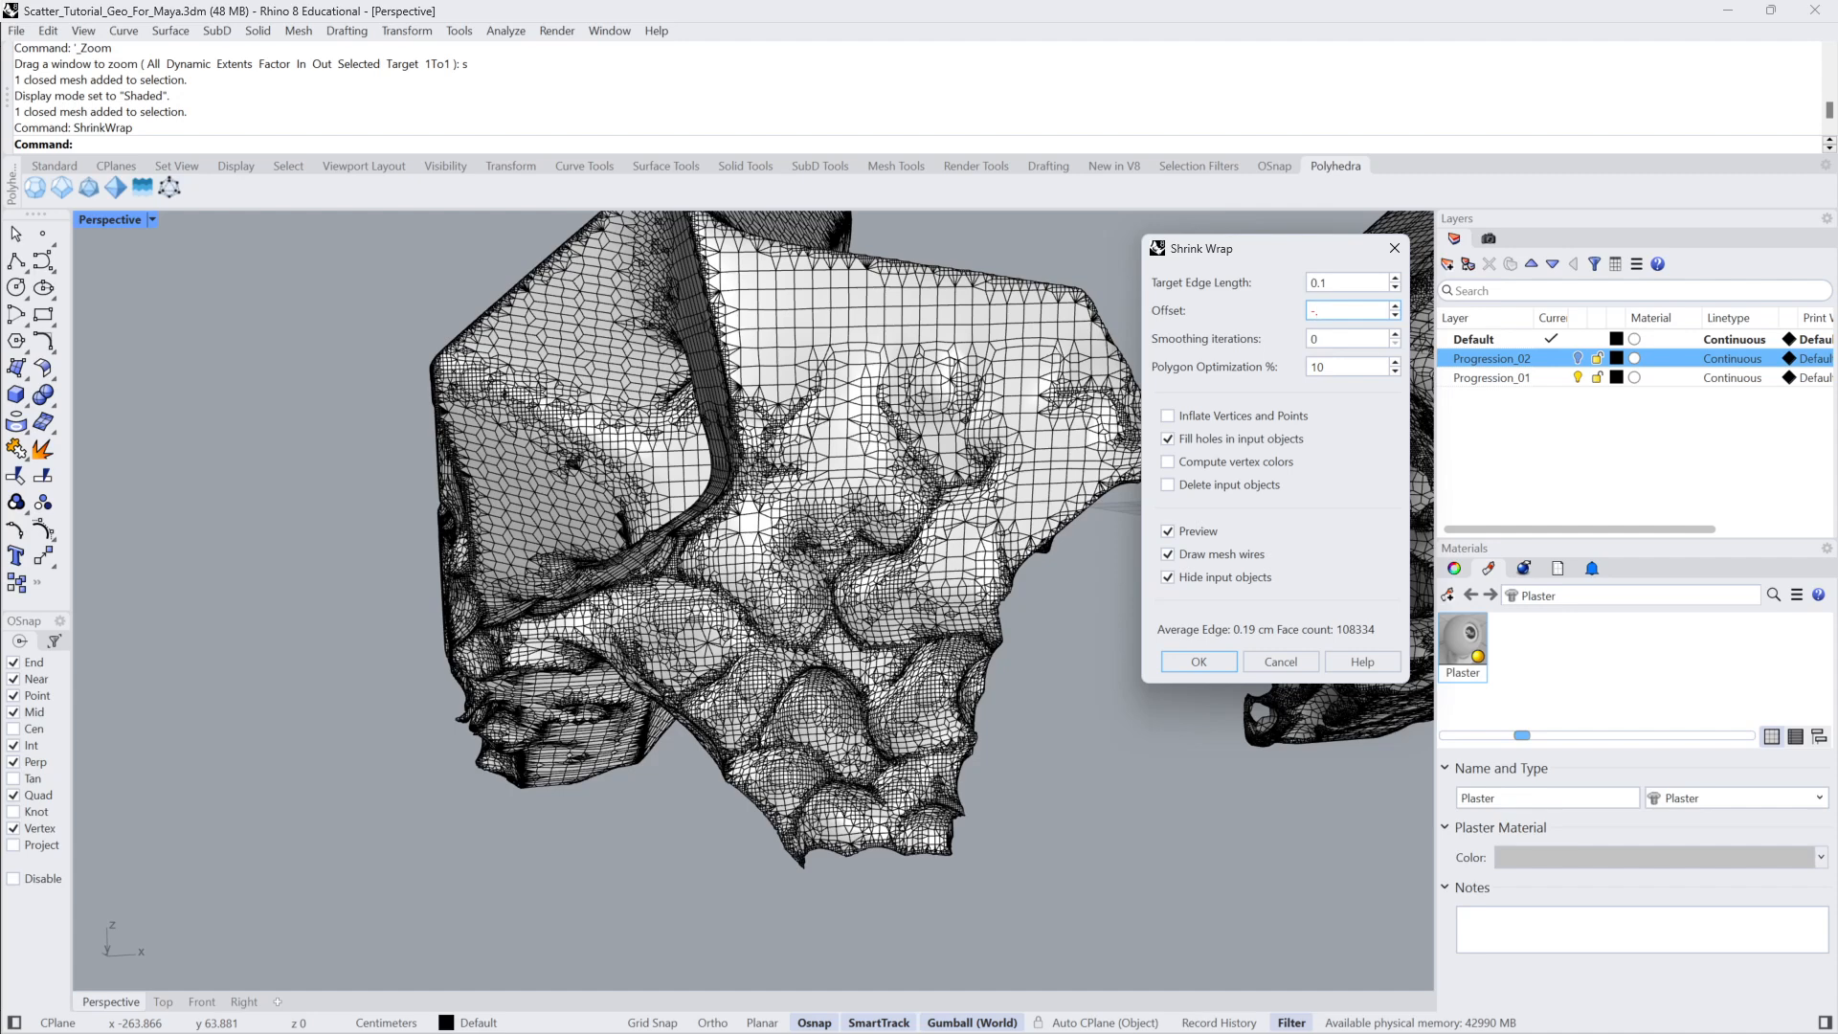
{"action": "key", "text": "Return"}
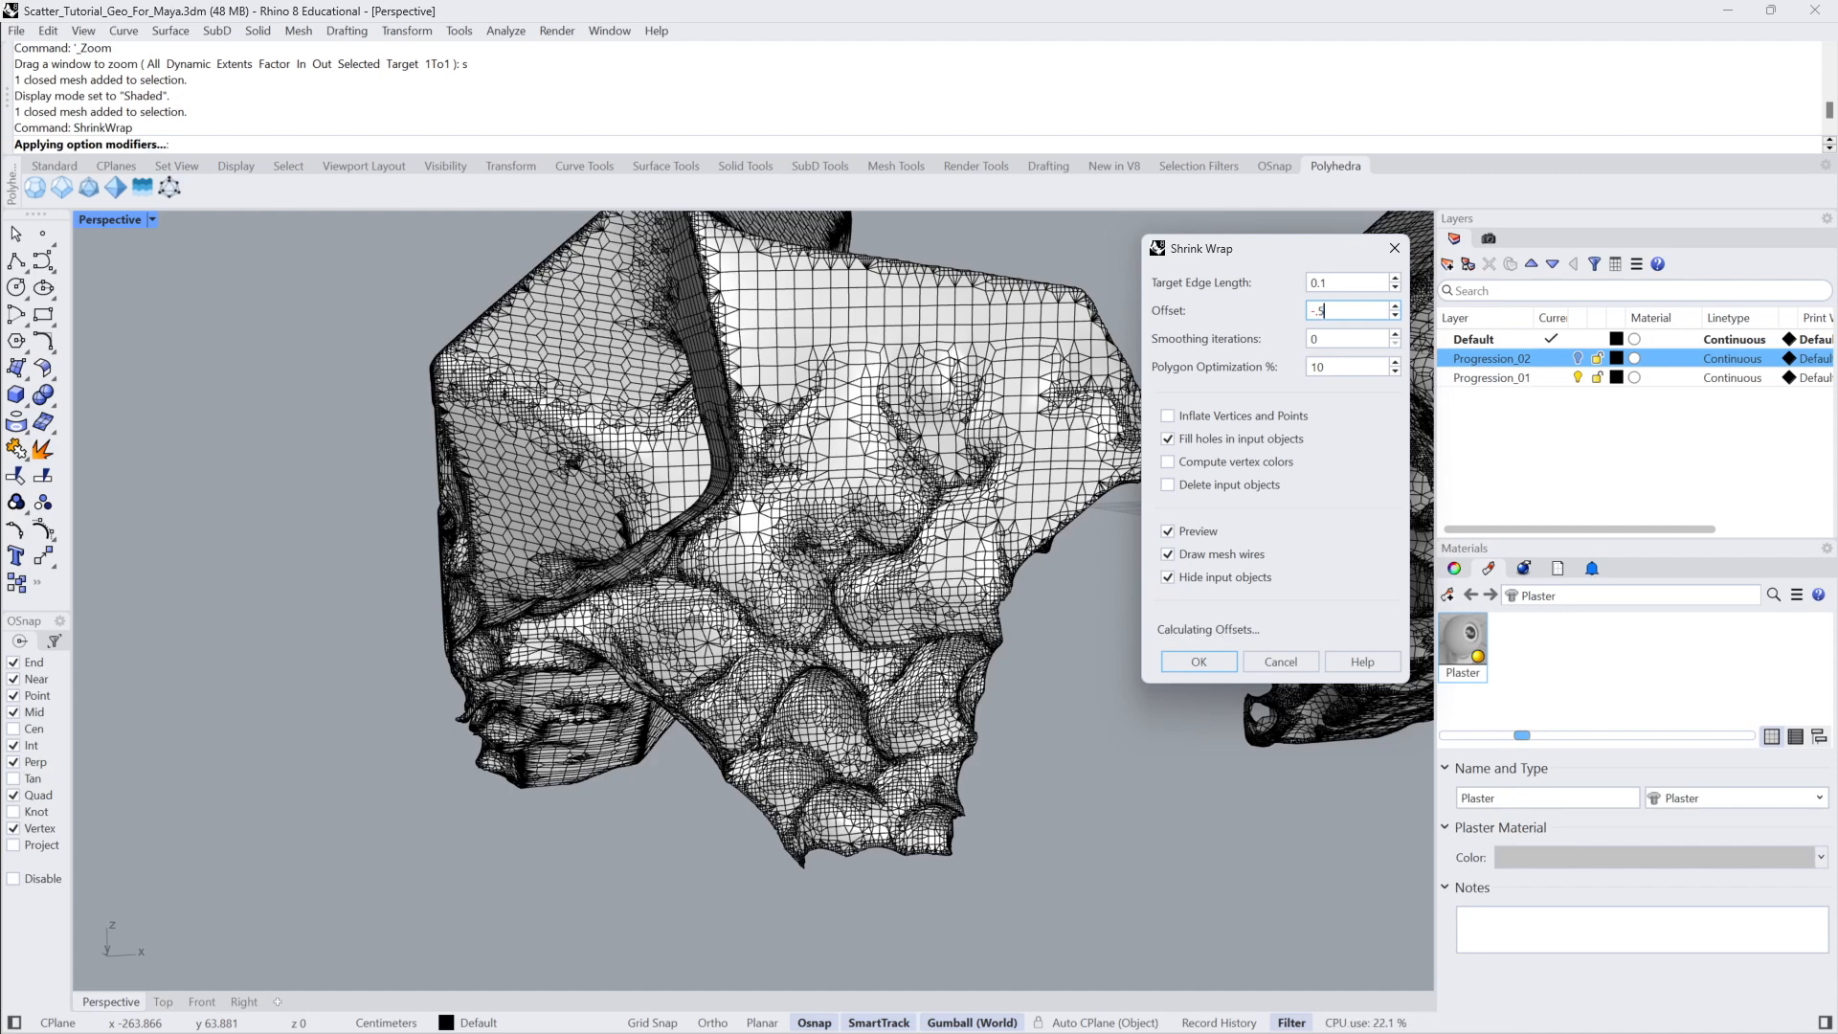
{"action": "key", "text": "Tab"}
{"action": "key", "text": "Tab"}
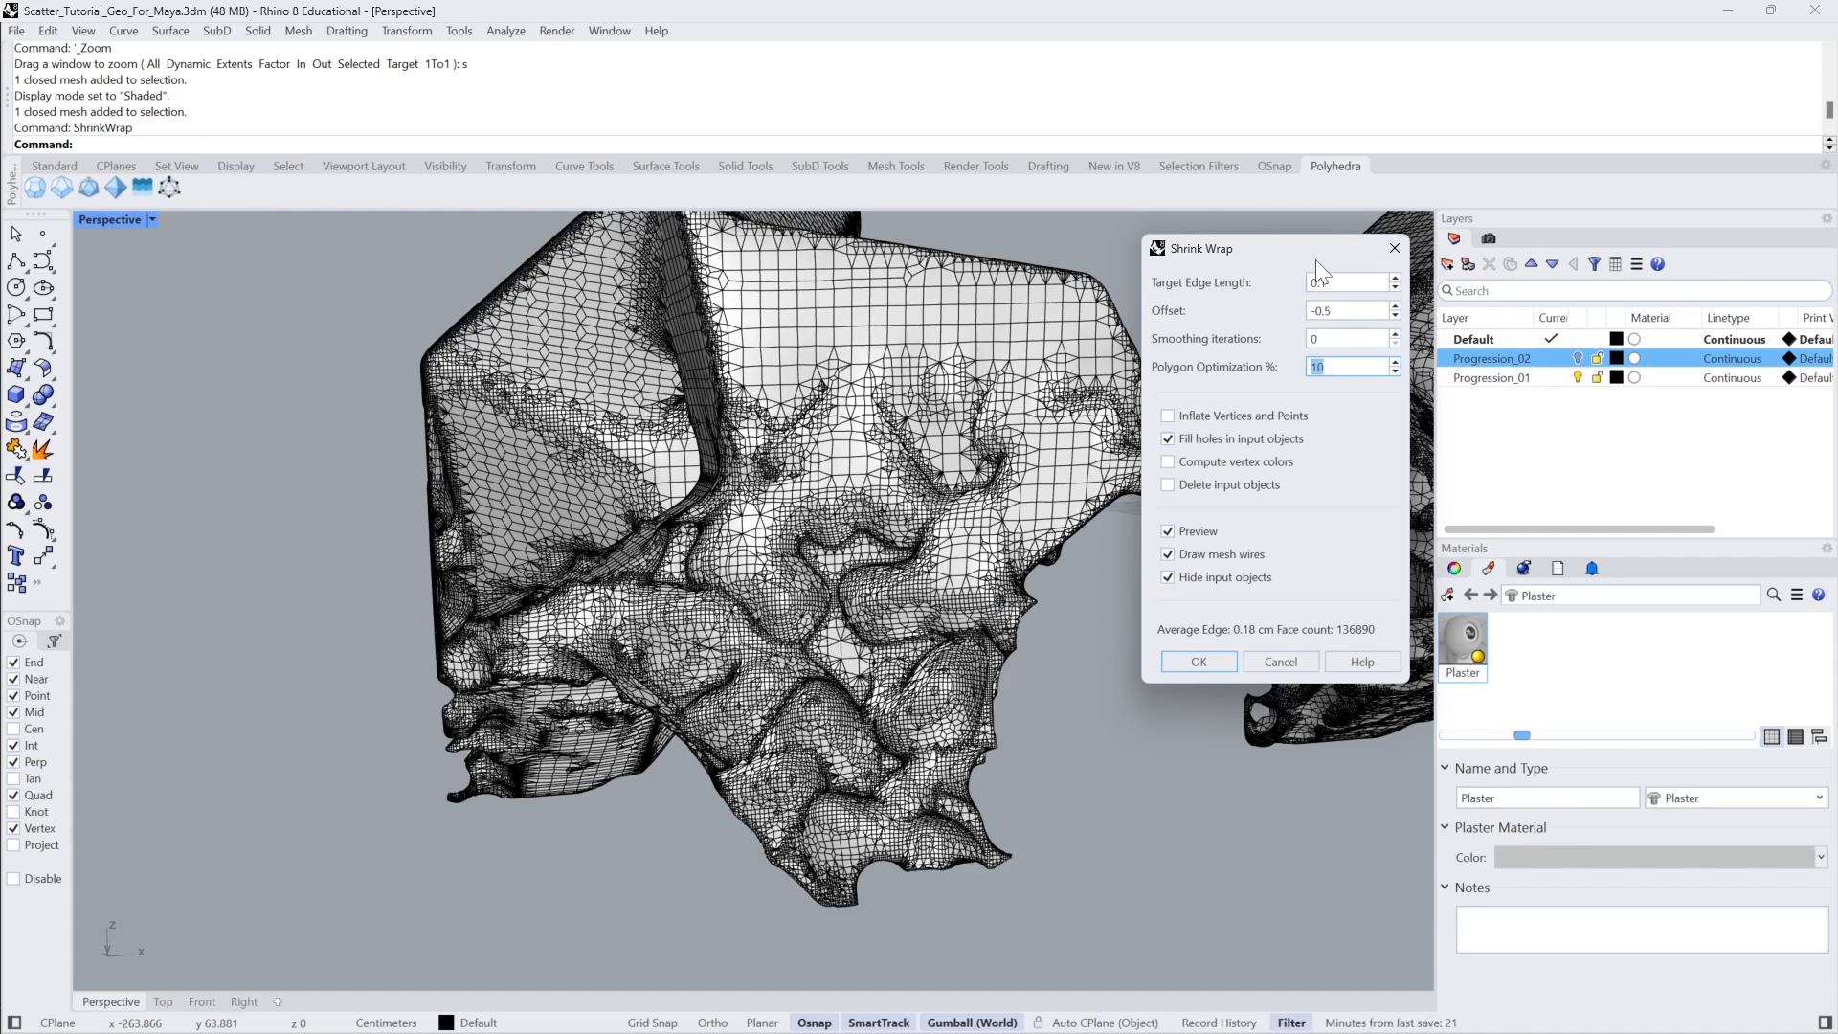
{"action": "left_click_drag", "start_coordinate": [1316, 256], "coordinate": [1271, 264]}
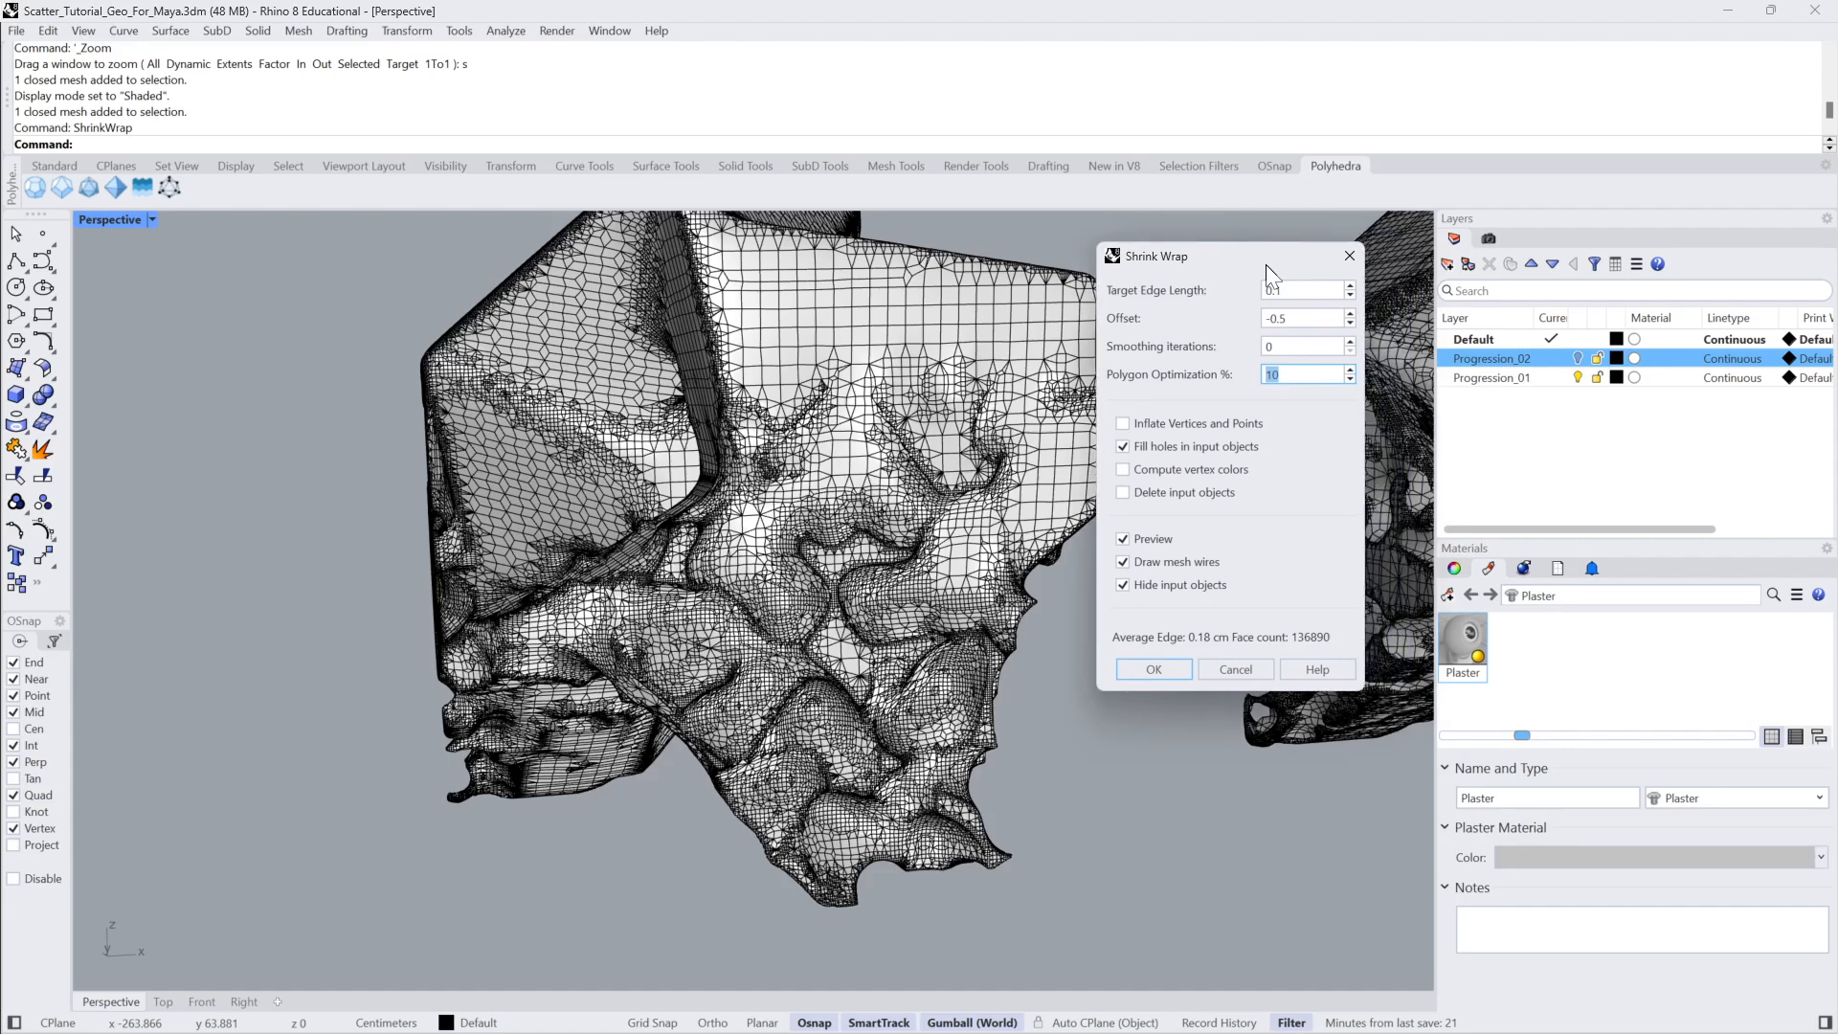
{"action": "left_click", "coordinate": [1164, 674]}
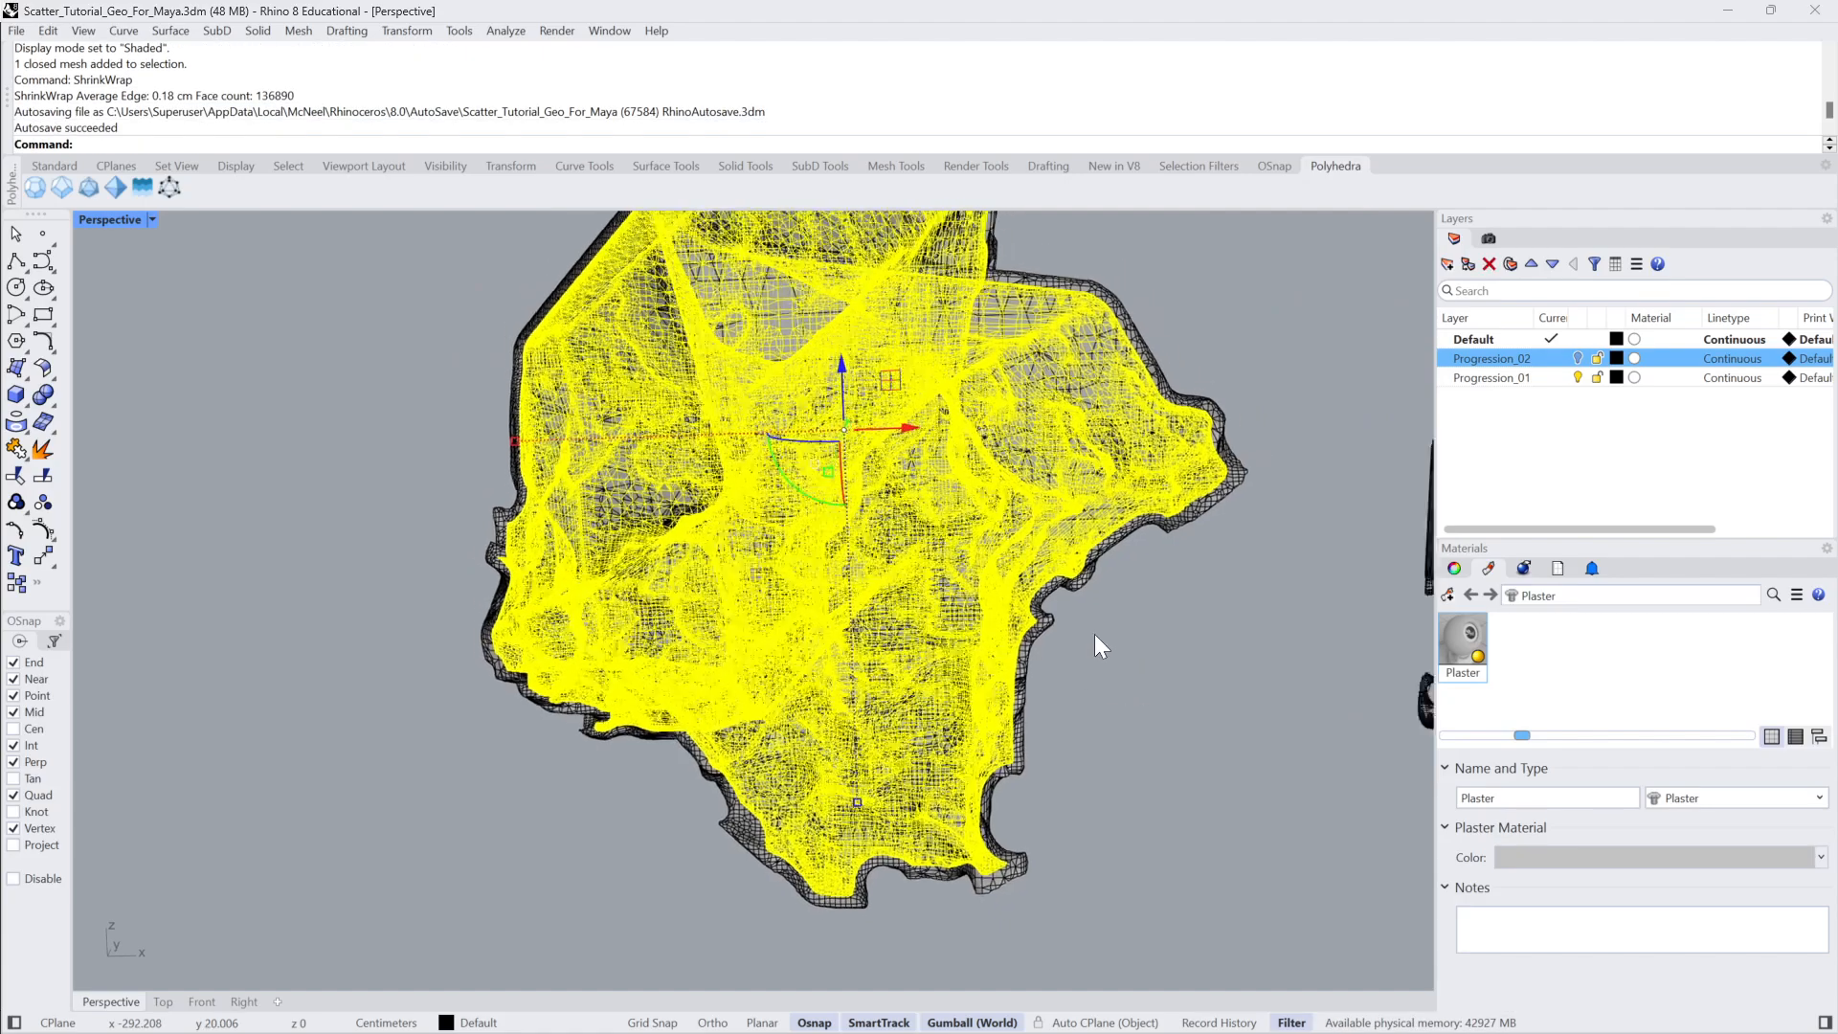
Scale the new inset wrap up slightly towards the source mesh's size, and move it clear of the source along the X axis.
{"action": "right_click_drag", "start_coordinate": [1094, 634], "coordinate": [986, 415]}
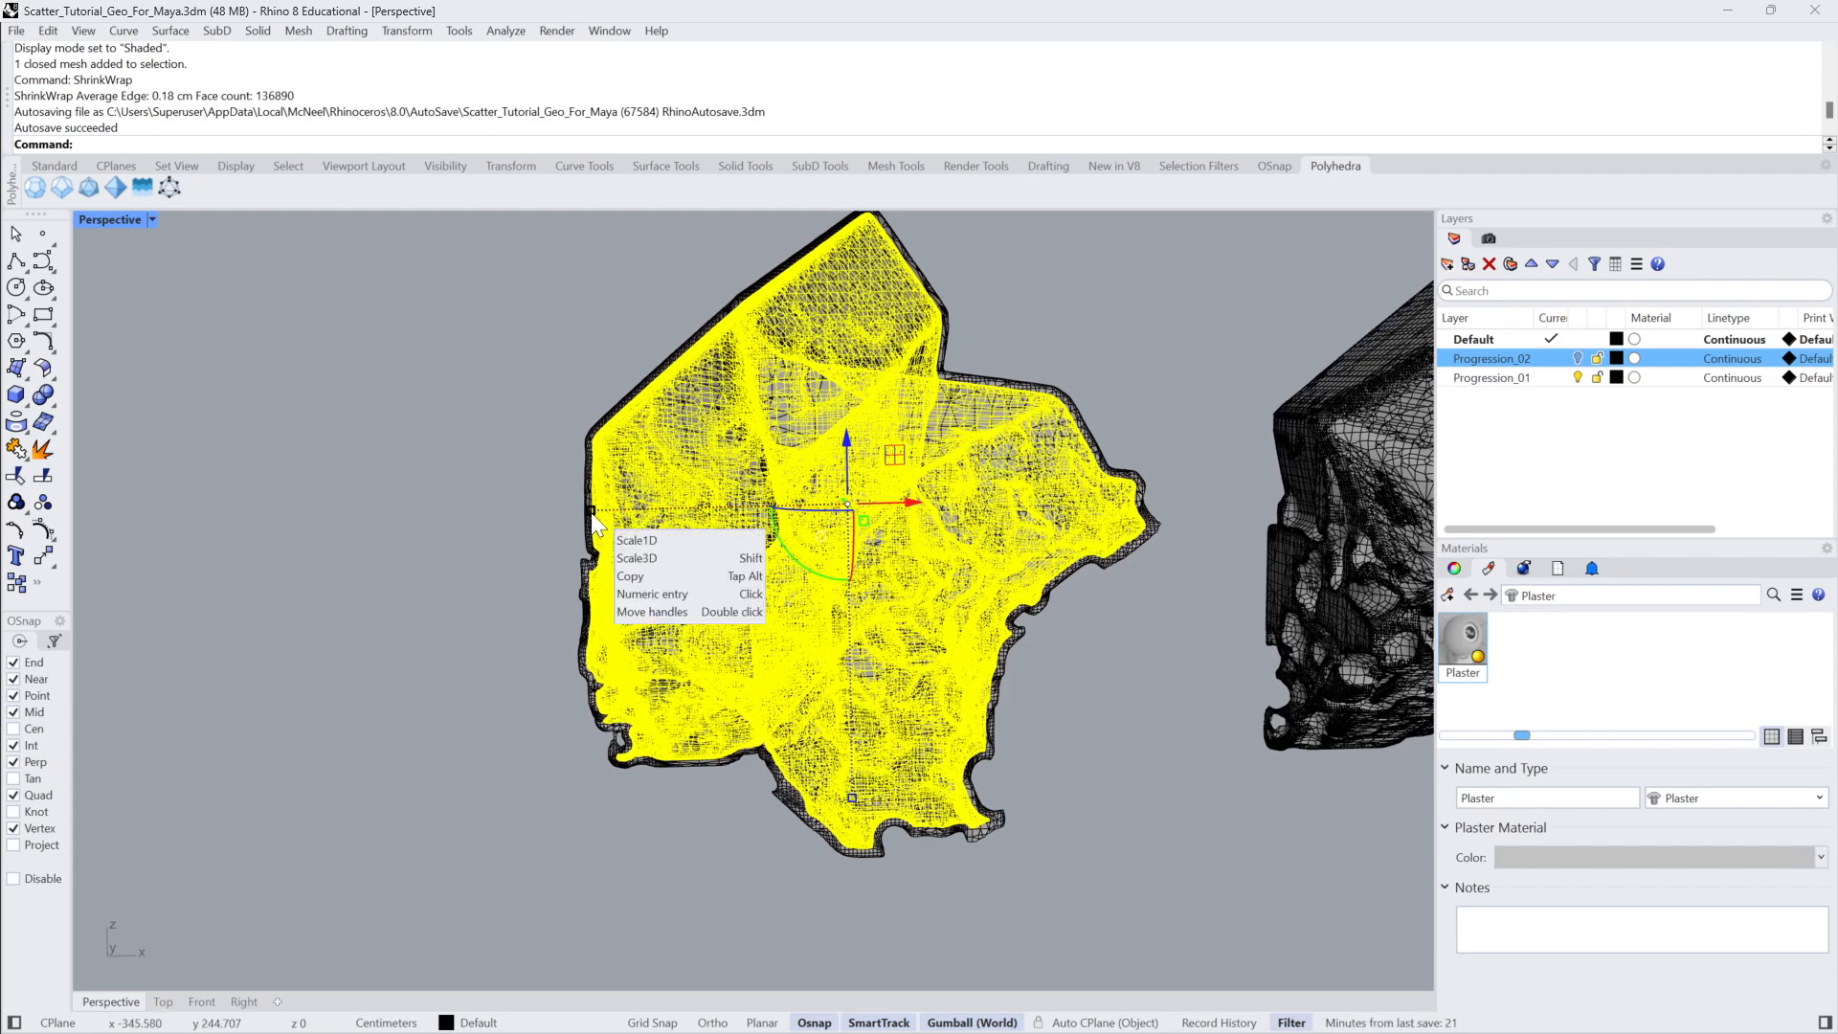
{"action": "left_click_drag", "start_coordinate": [593, 511], "coordinate": [582, 512]}
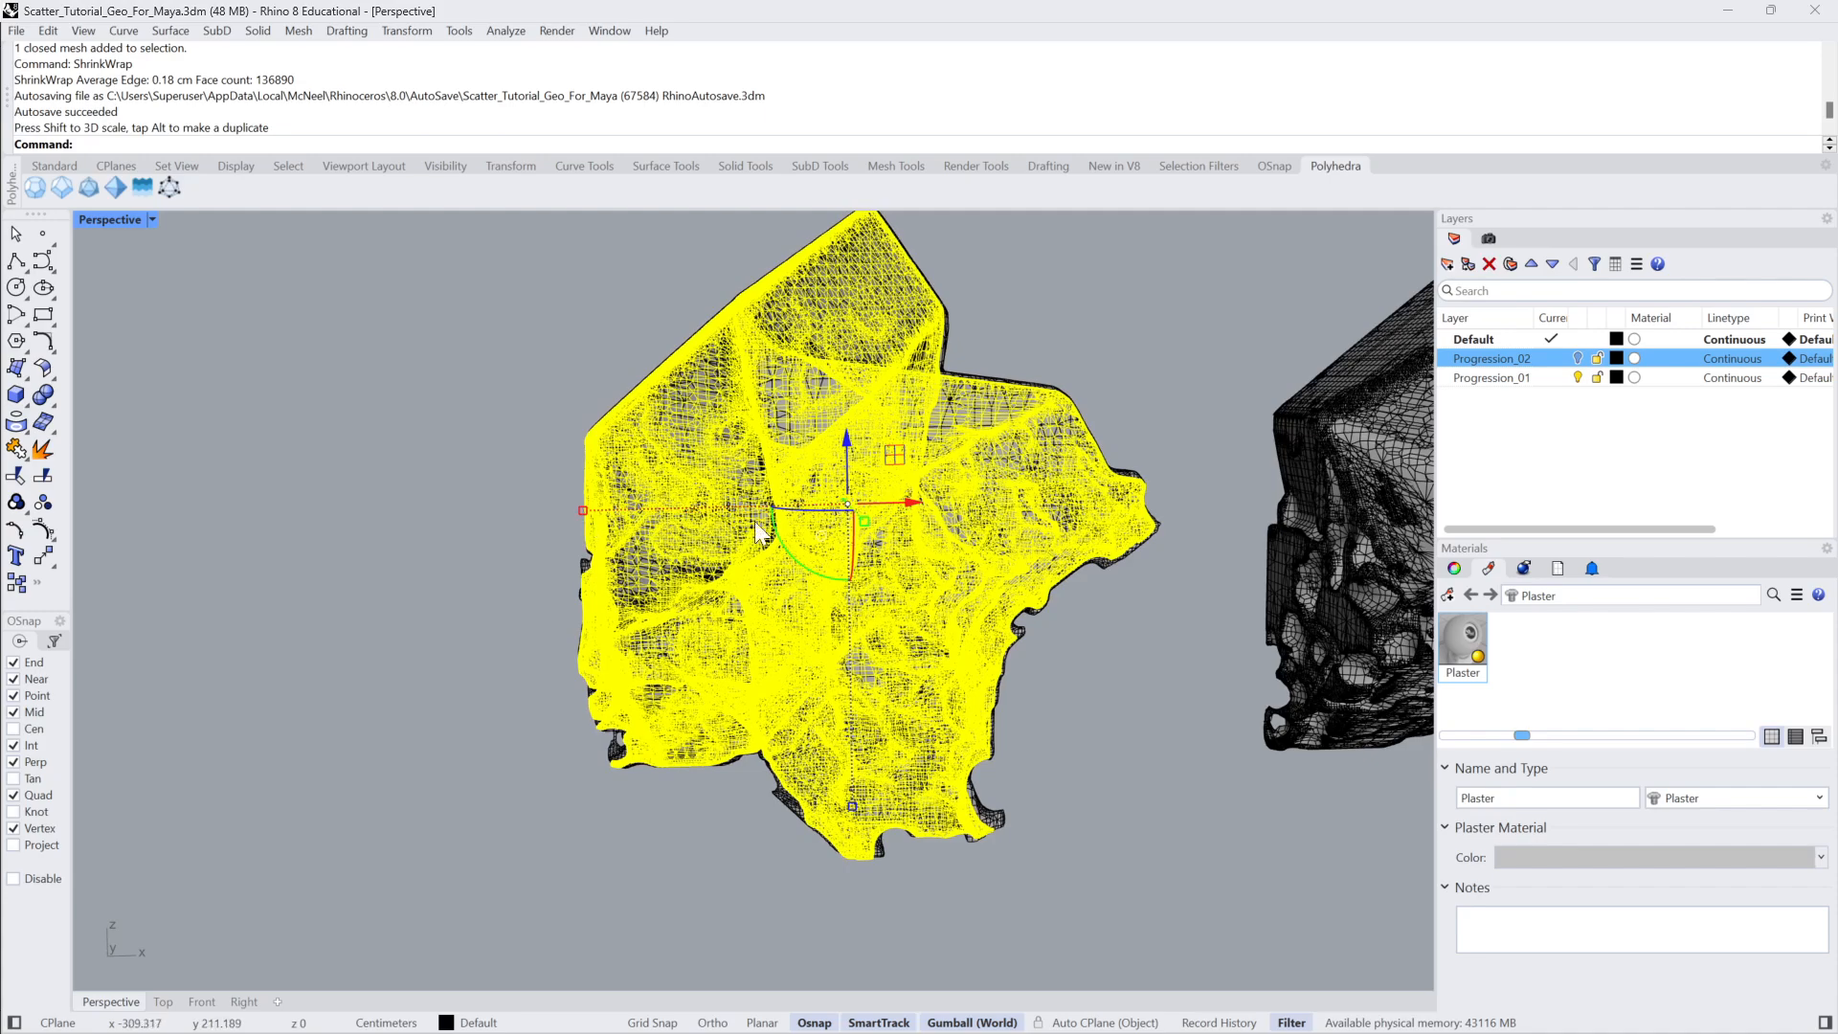
{"action": "left_click_drag", "start_coordinate": [906, 512], "coordinate": [909, 502]}
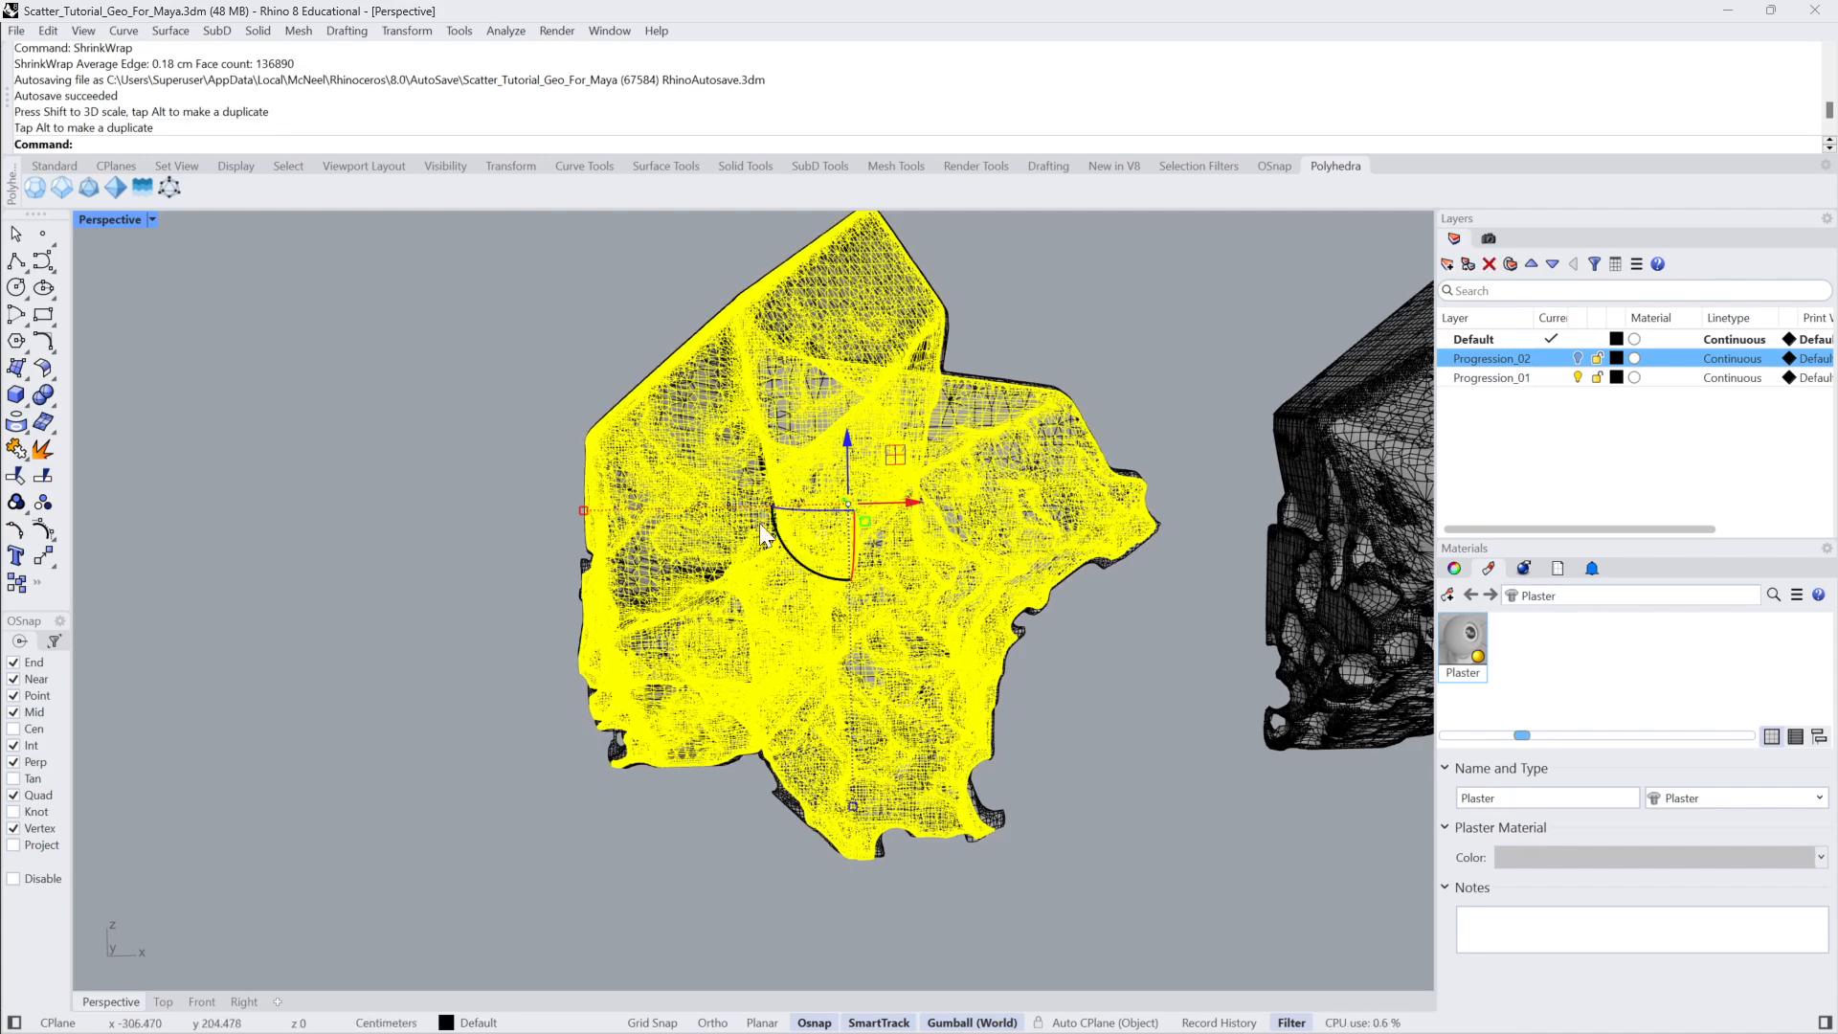
{"action": "left_click_drag", "start_coordinate": [584, 517], "coordinate": [578, 513], "text": "shift"}
{"action": "right_click_drag", "start_coordinate": [670, 557], "coordinate": [1153, 528]}
{"action": "key", "text": "alt"}
{"action": "left_click_drag", "start_coordinate": [1153, 529], "coordinate": [737, 542]}
{"action": "left_click", "coordinate": [802, 475]}
{"action": "right_click_drag", "start_coordinate": [803, 475], "coordinate": [316, 278]}
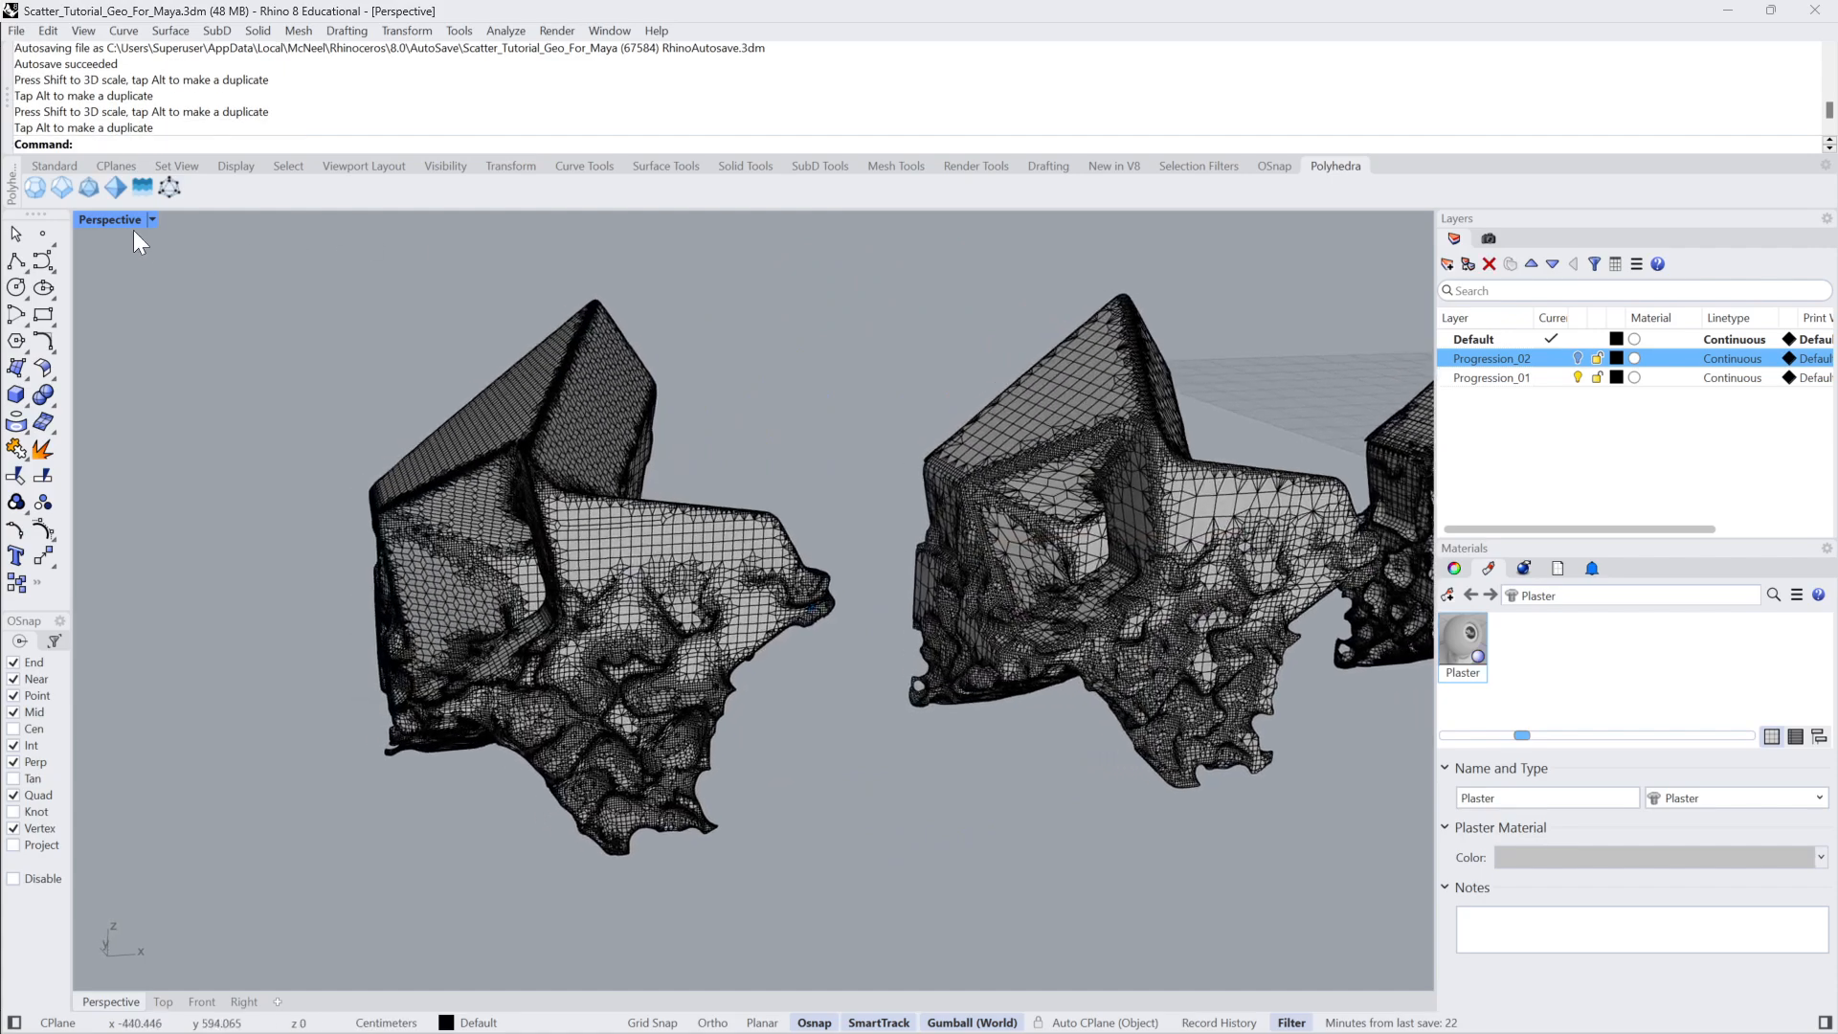
Assign the Plaster material to the new inset wrap and set the viewport display to Rendered.
{"action": "left_click", "coordinate": [152, 220]}
{"action": "left_click", "coordinate": [155, 320]}
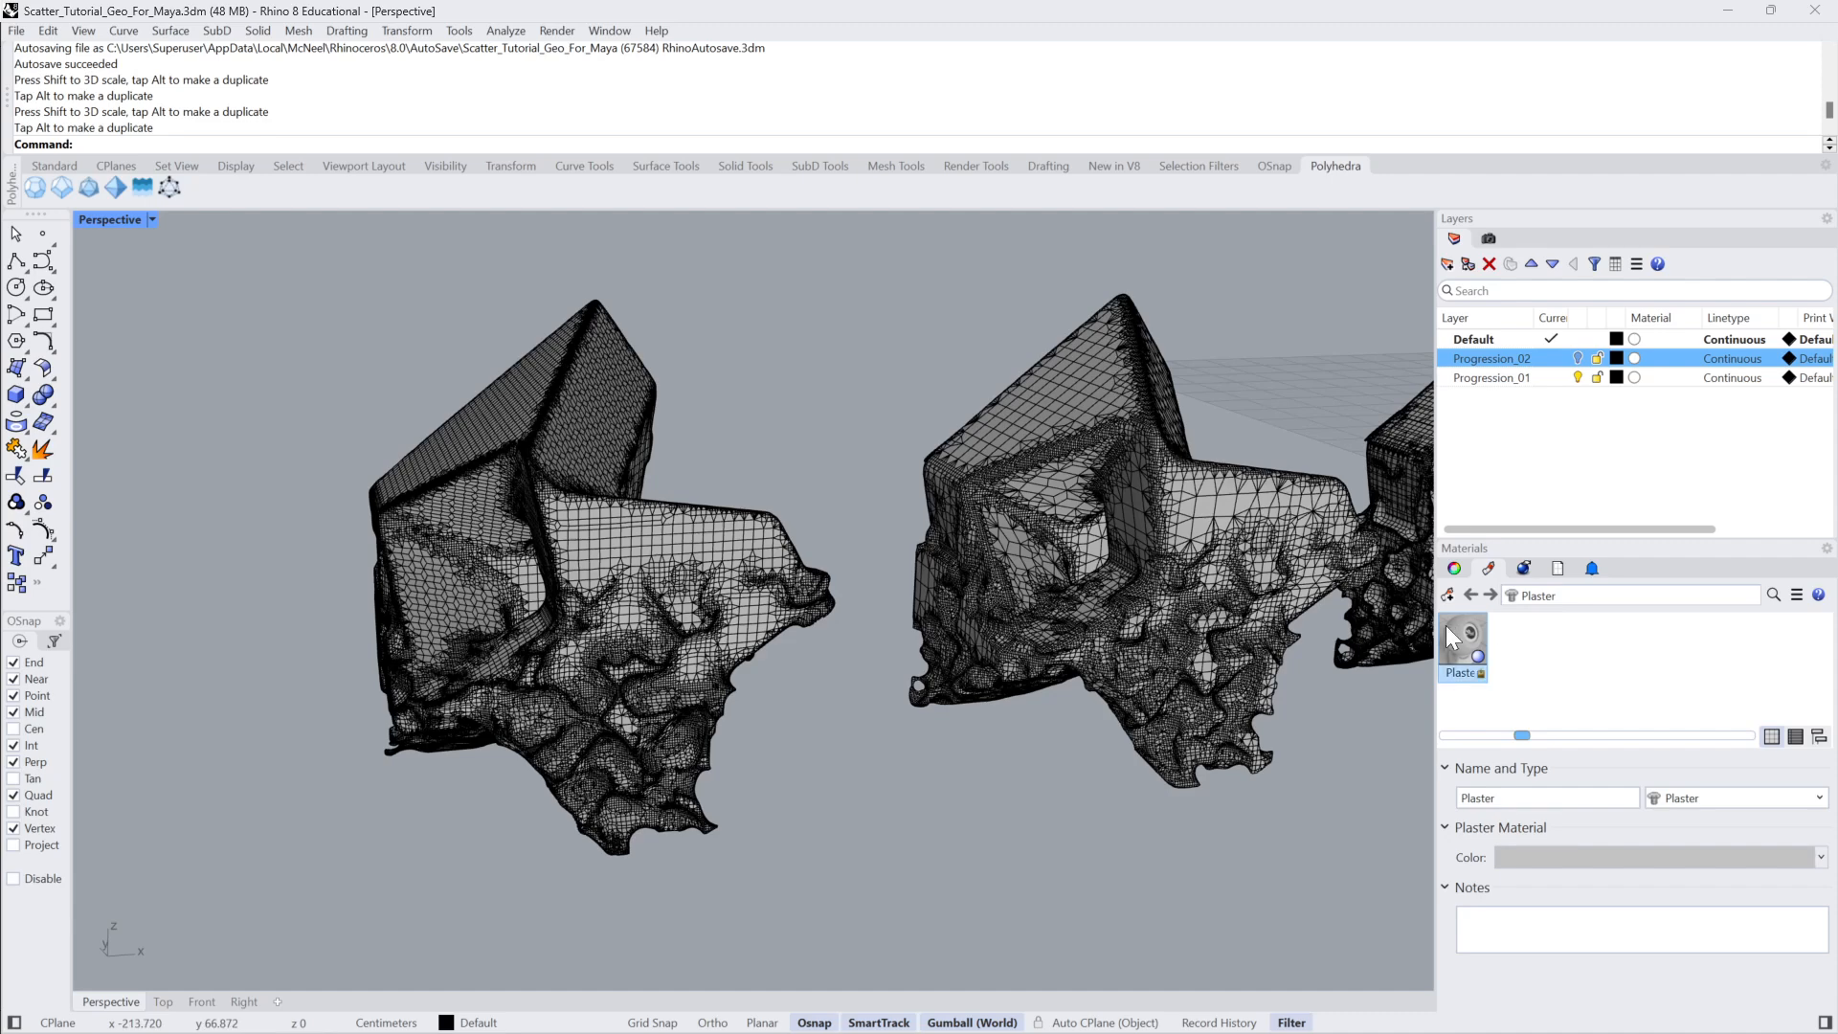
{"action": "left_click_drag", "start_coordinate": [1445, 624], "coordinate": [733, 607]}
{"action": "left_click", "coordinate": [492, 450]}
{"action": "left_click", "coordinate": [150, 224]}
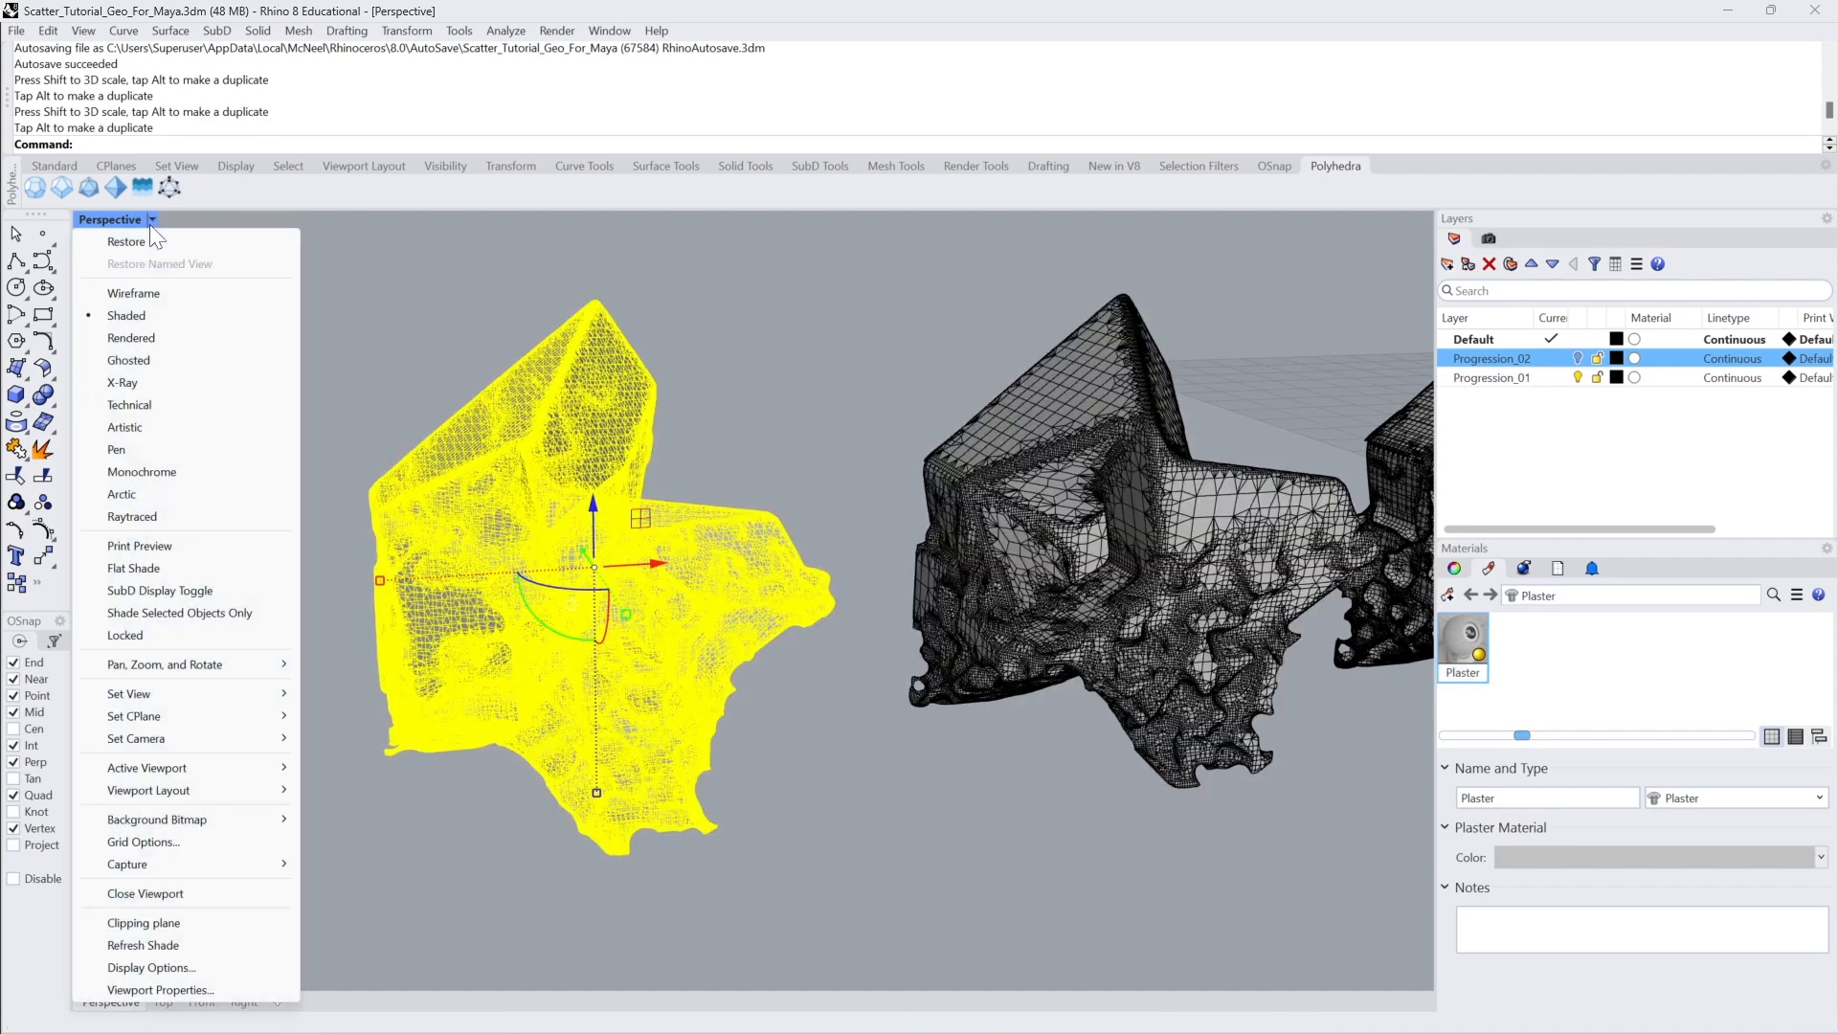
{"action": "left_click", "coordinate": [153, 339]}
Compare the inset wrap's rendered carvings with the source mesh up close, and select the inset wrap.
{"action": "right_click_drag", "start_coordinate": [355, 330], "coordinate": [1276, 529]}
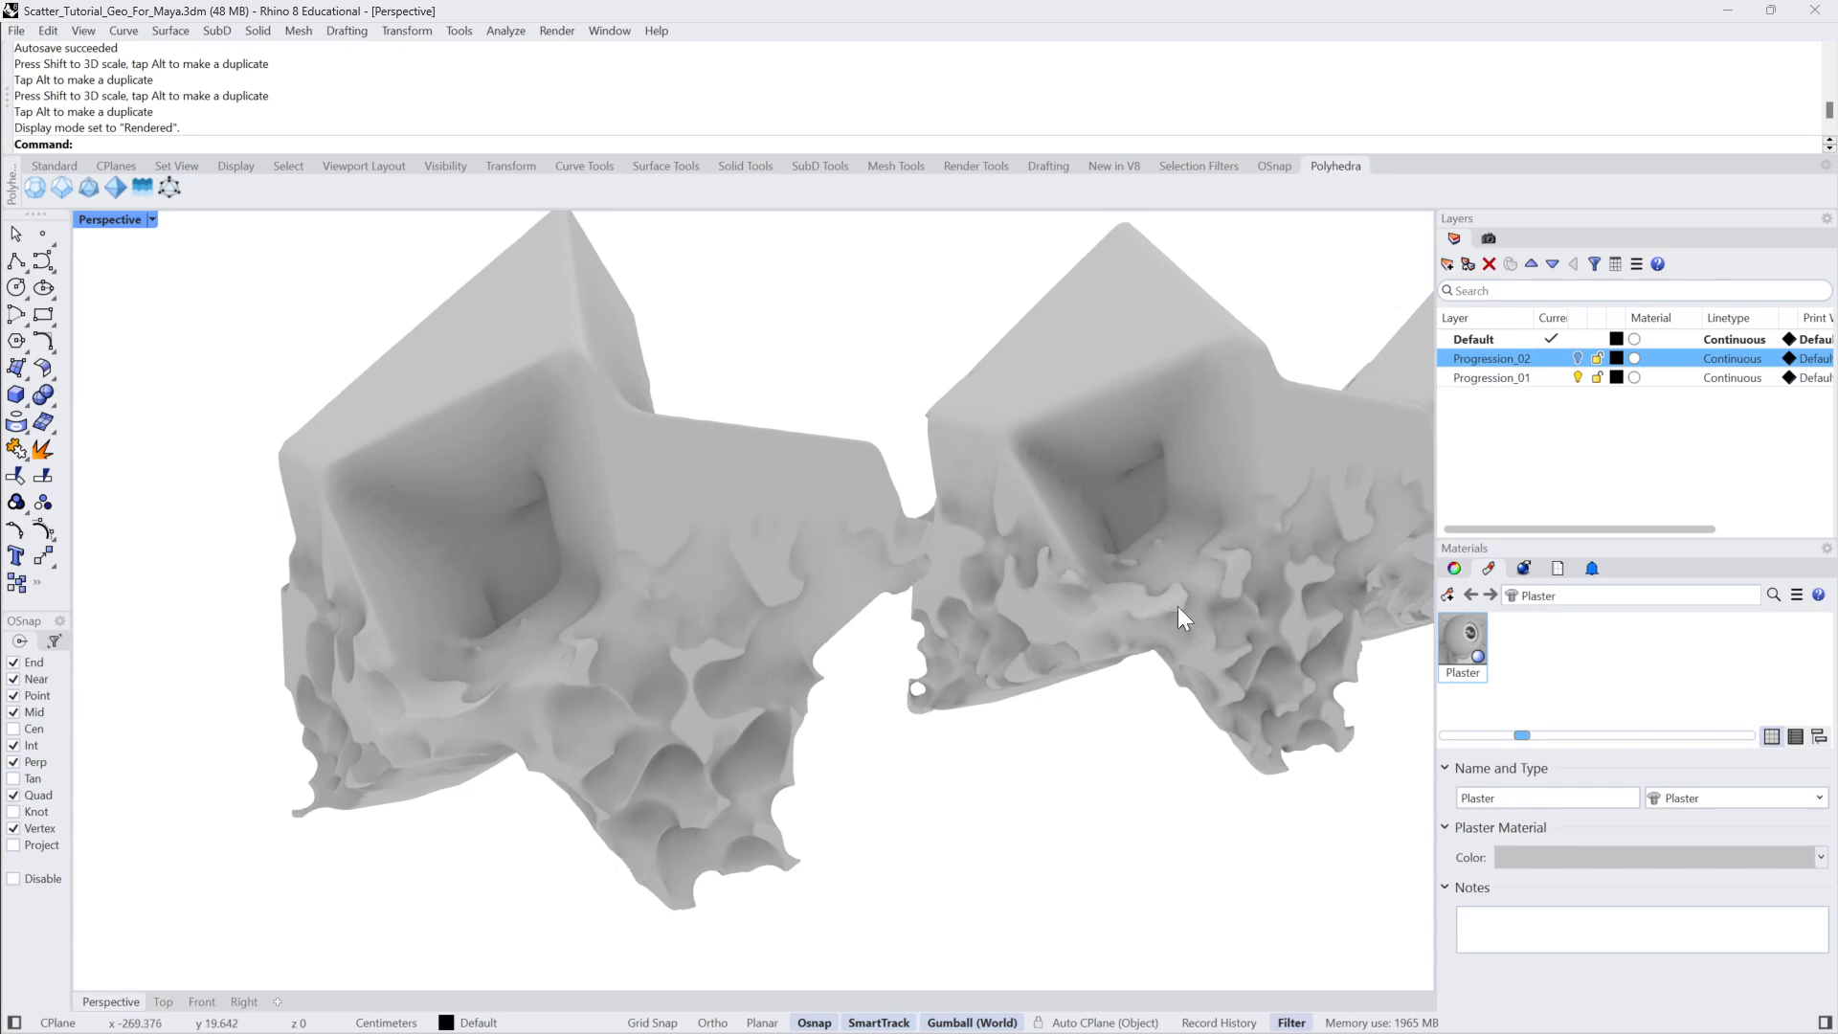
{"action": "right_click_drag", "start_coordinate": [1179, 609], "coordinate": [676, 572]}
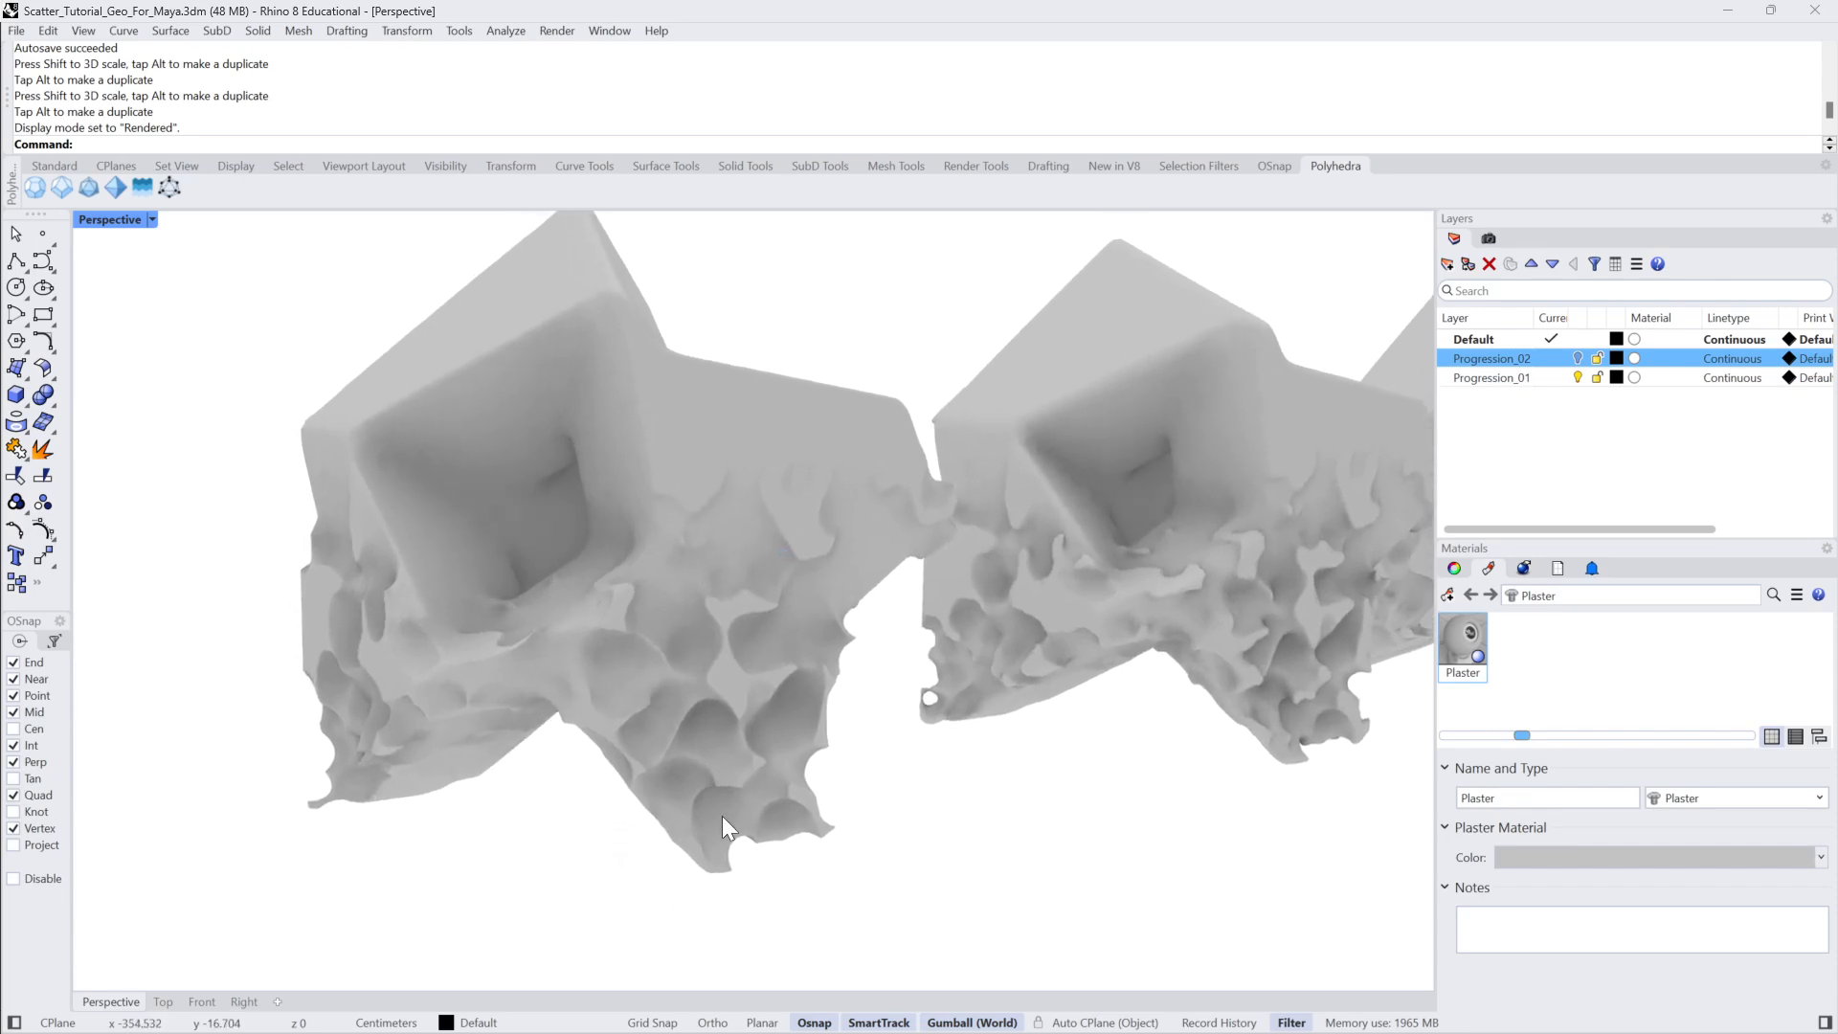
{"action": "right_click_drag", "start_coordinate": [722, 816], "coordinate": [1031, 376]}
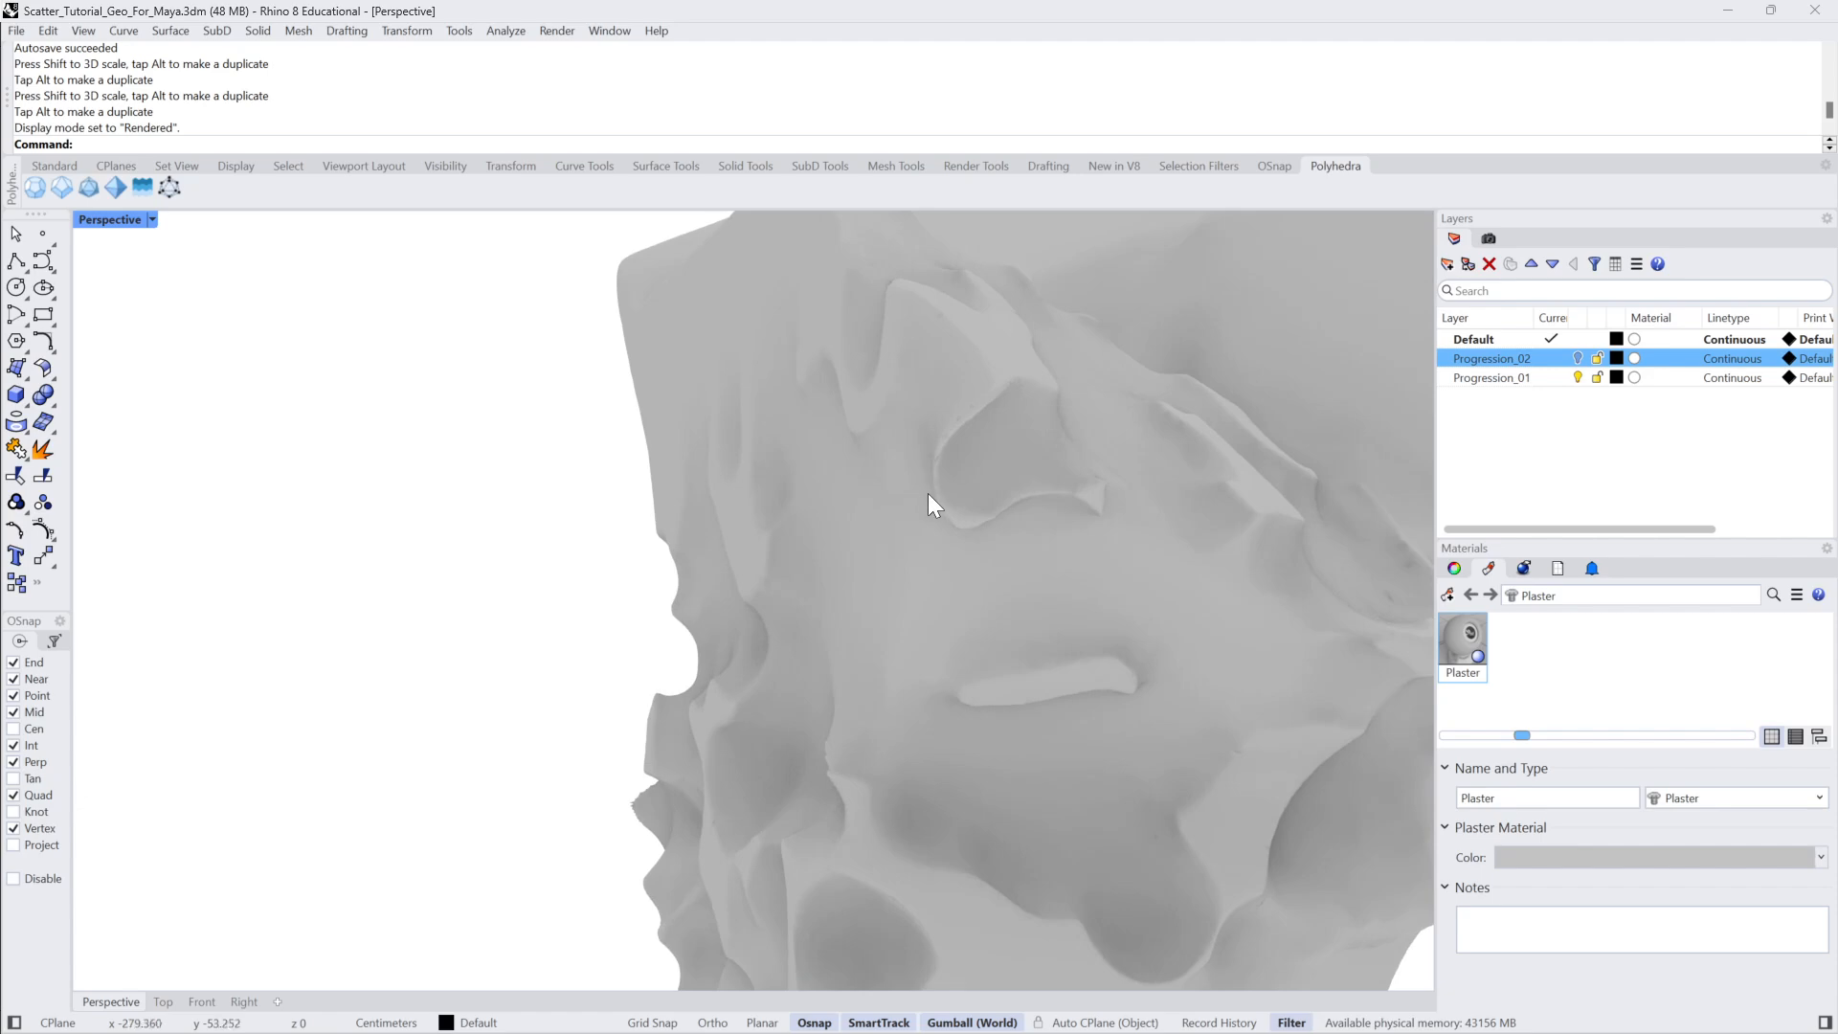
{"action": "right_click_drag", "start_coordinate": [1031, 490], "coordinate": [1115, 466]}
{"action": "scroll", "coordinate": [1111, 503], "scroll_direction": "down", "scroll_amount": 4}
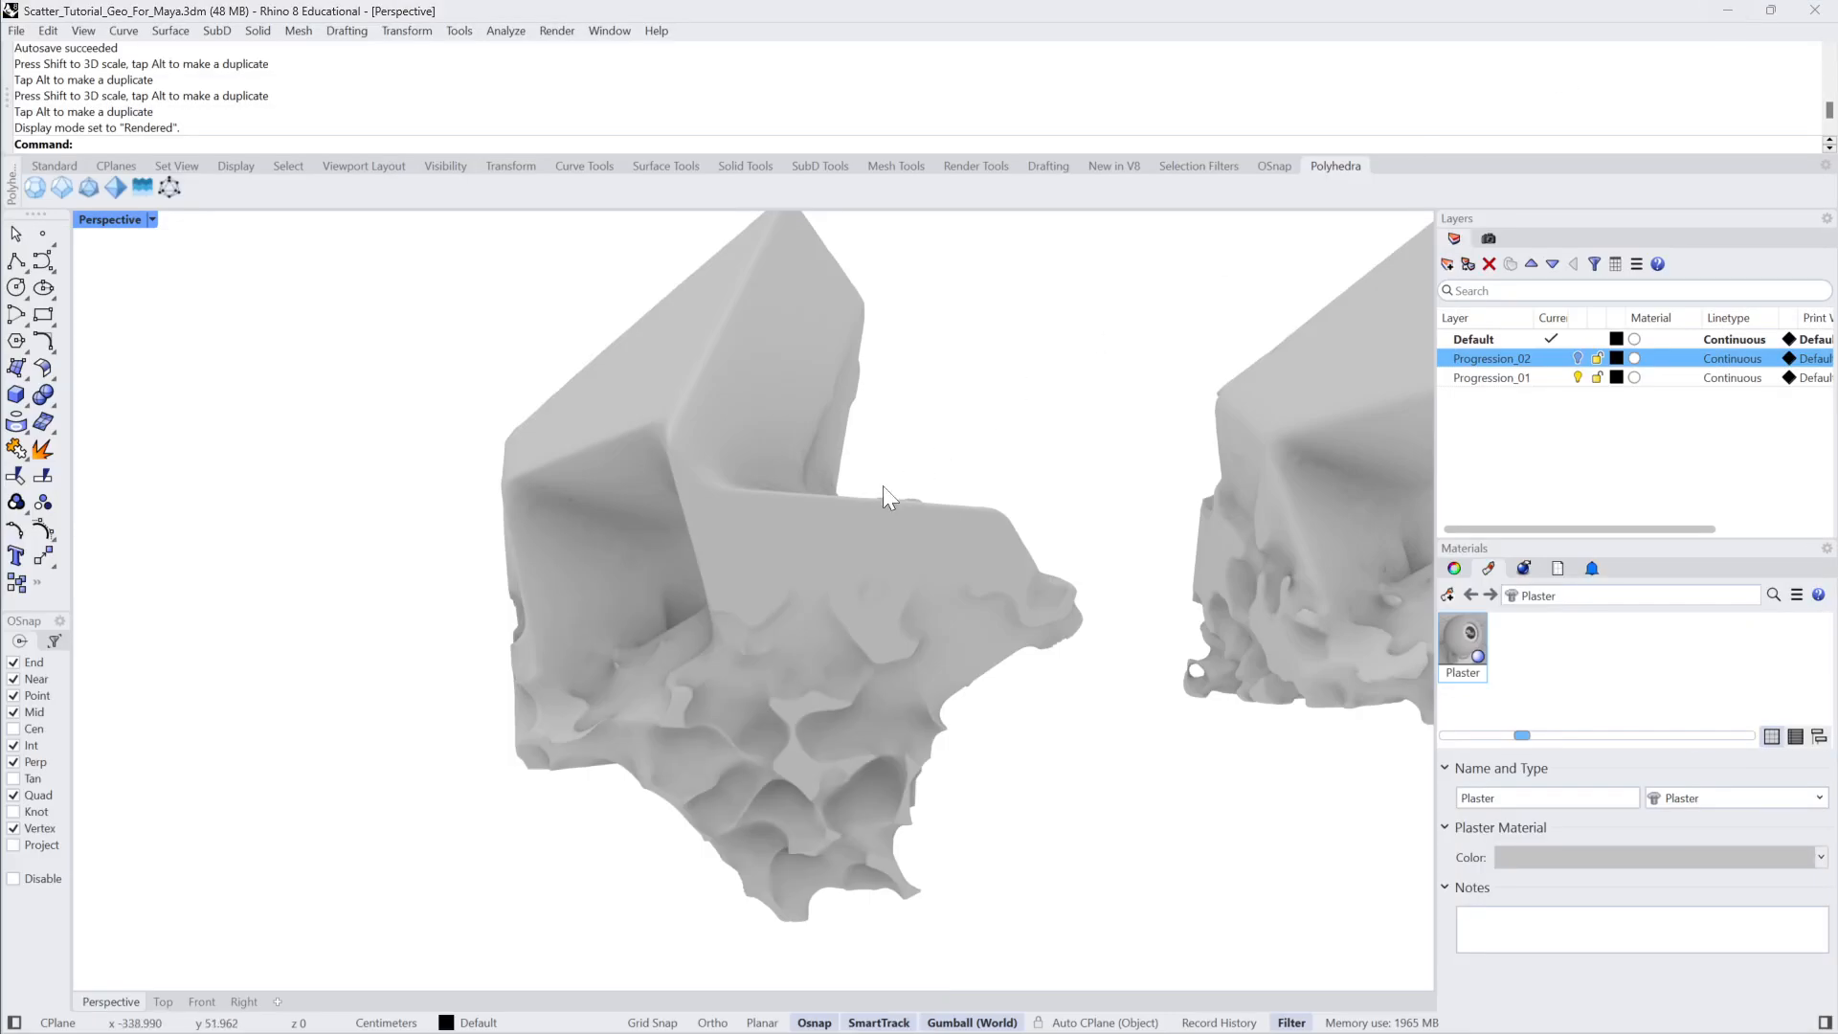
{"action": "left_click", "coordinate": [849, 534]}
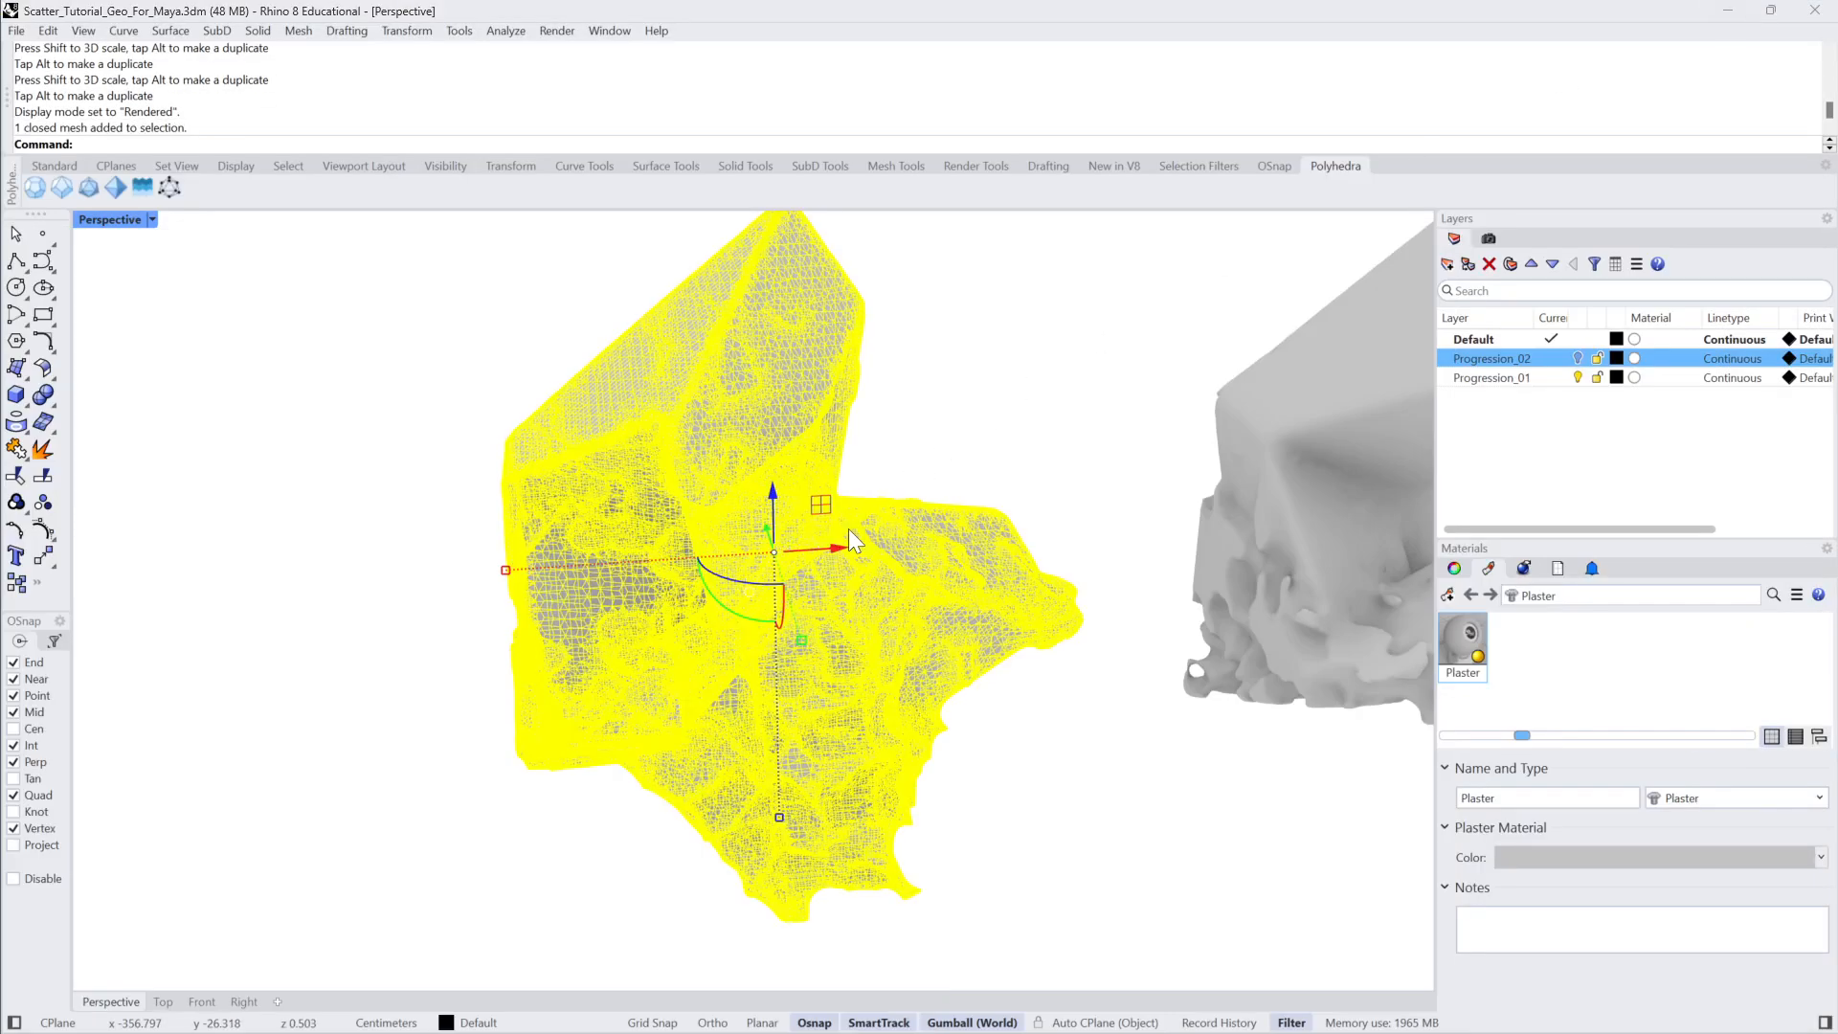
Set the viewport display to Shaded and examine the inset wrap's mesh edges up close.
{"action": "right_click_drag", "start_coordinate": [849, 528], "coordinate": [948, 464]}
{"action": "left_click", "coordinate": [151, 219]}
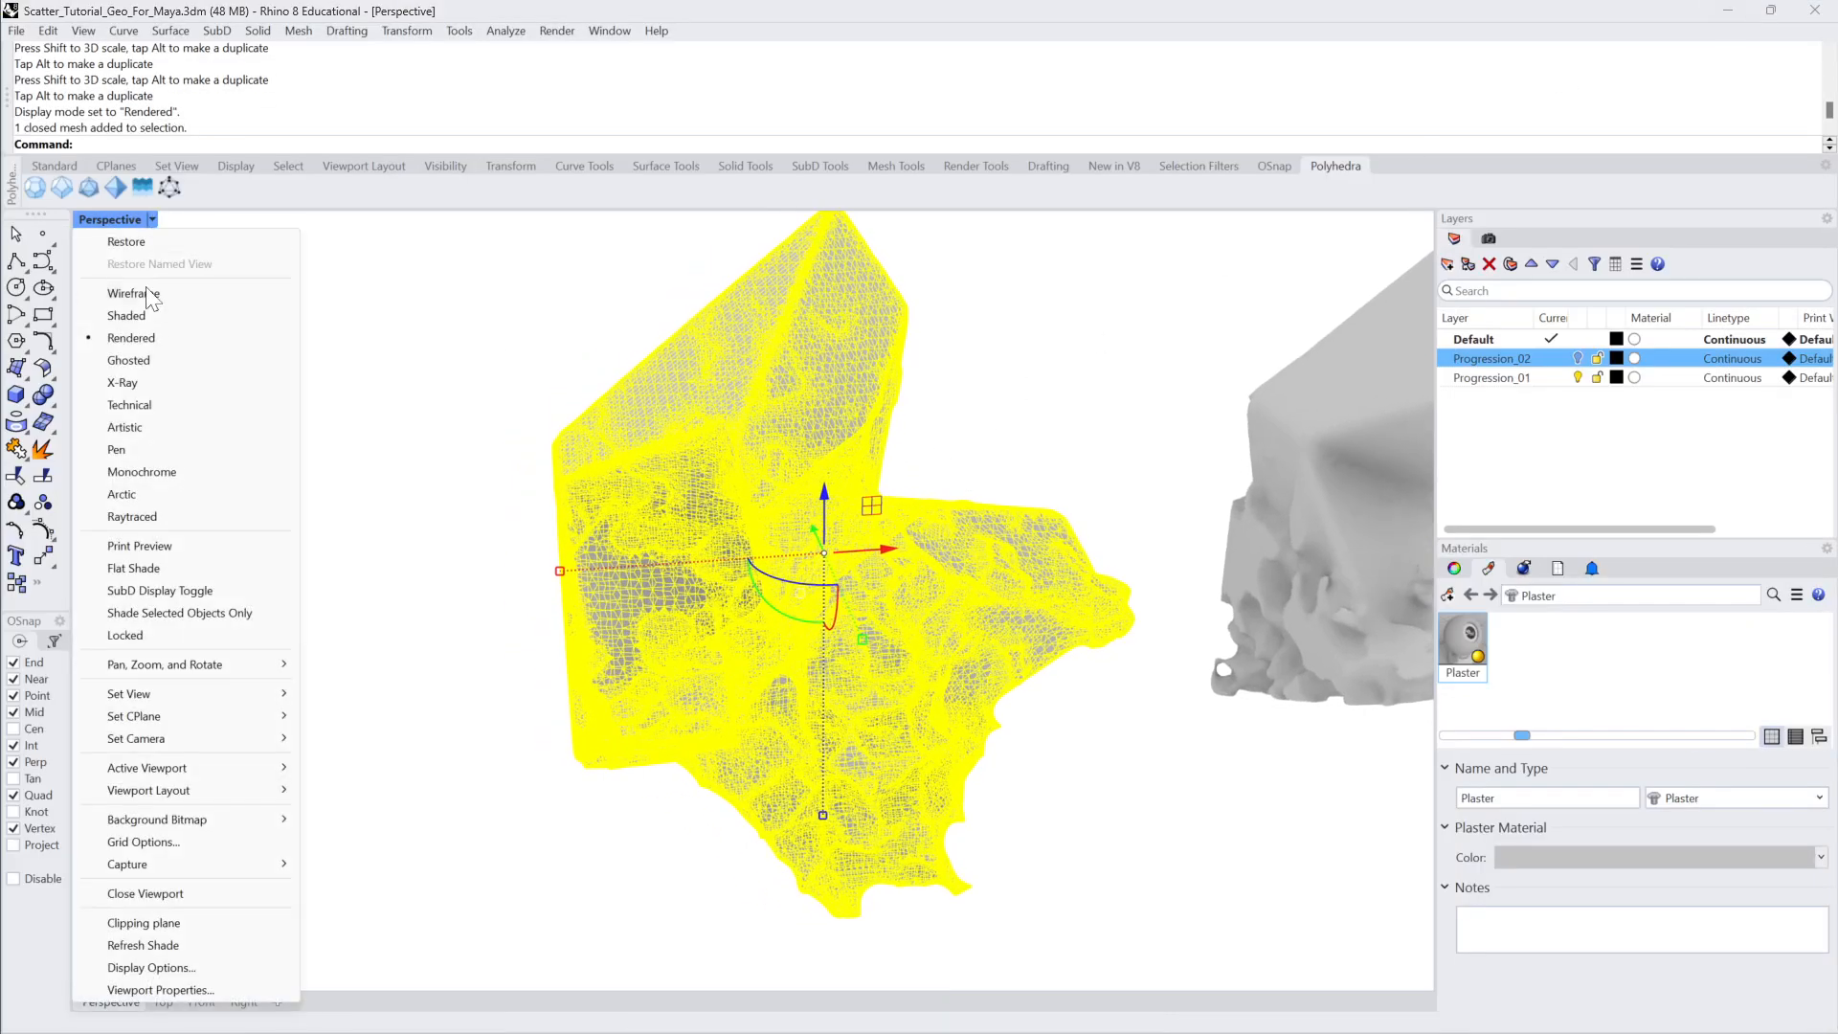
{"action": "left_click", "coordinate": [126, 315]}
{"action": "mouse_move", "coordinate": [919, 331]}
{"action": "right_mouse_down"}
{"action": "mouse_move", "coordinate": [966, 336]}
{"action": "mouse_move", "coordinate": [996, 497]}
{"action": "mouse_move", "coordinate": [963, 572]}
{"action": "mouse_move", "coordinate": [974, 543]}
{"action": "mouse_move", "coordinate": [1011, 542]}
{"action": "right_mouse_up"}
{"action": "scroll", "coordinate": [975, 543], "scroll_direction": "up", "scroll_amount": 5}
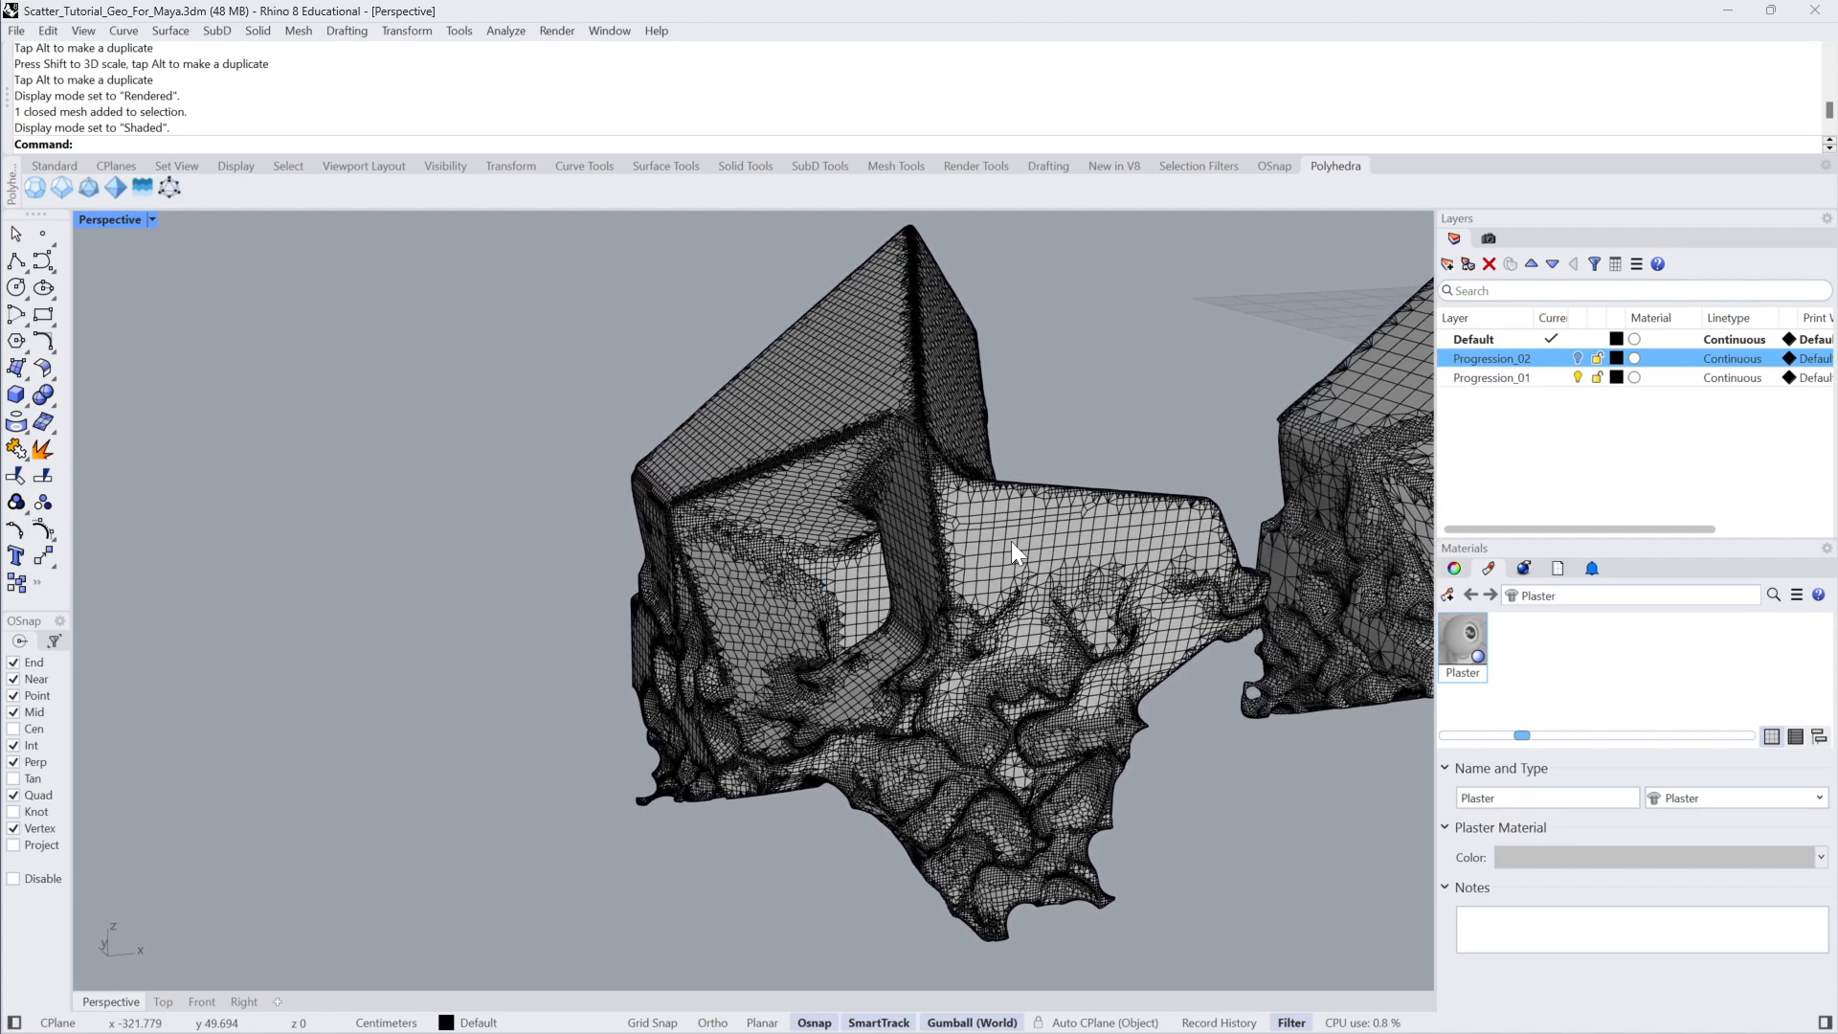
Open the inset wrap's object details, check its mesh face count, and close the description.
{"action": "left_click", "coordinate": [1450, 568]}
{"action": "left_click", "coordinate": [1061, 534]}
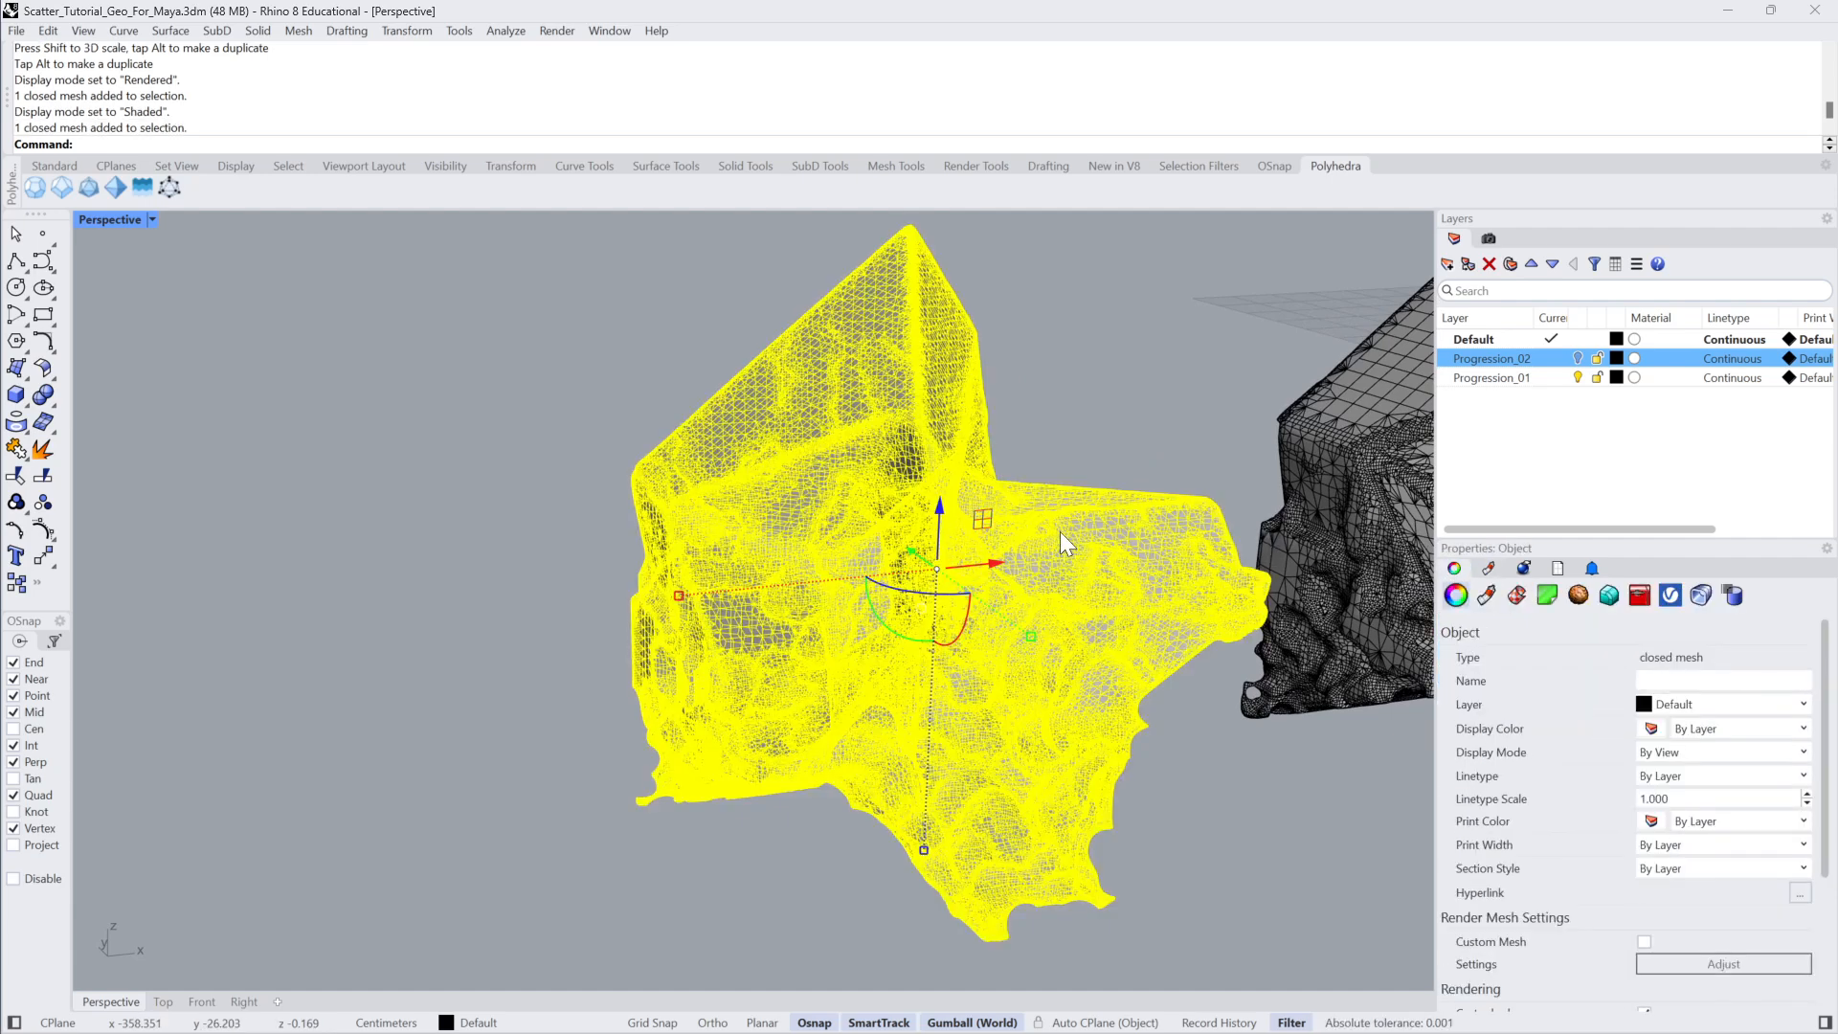
{"action": "left_click", "coordinate": [1155, 427]}
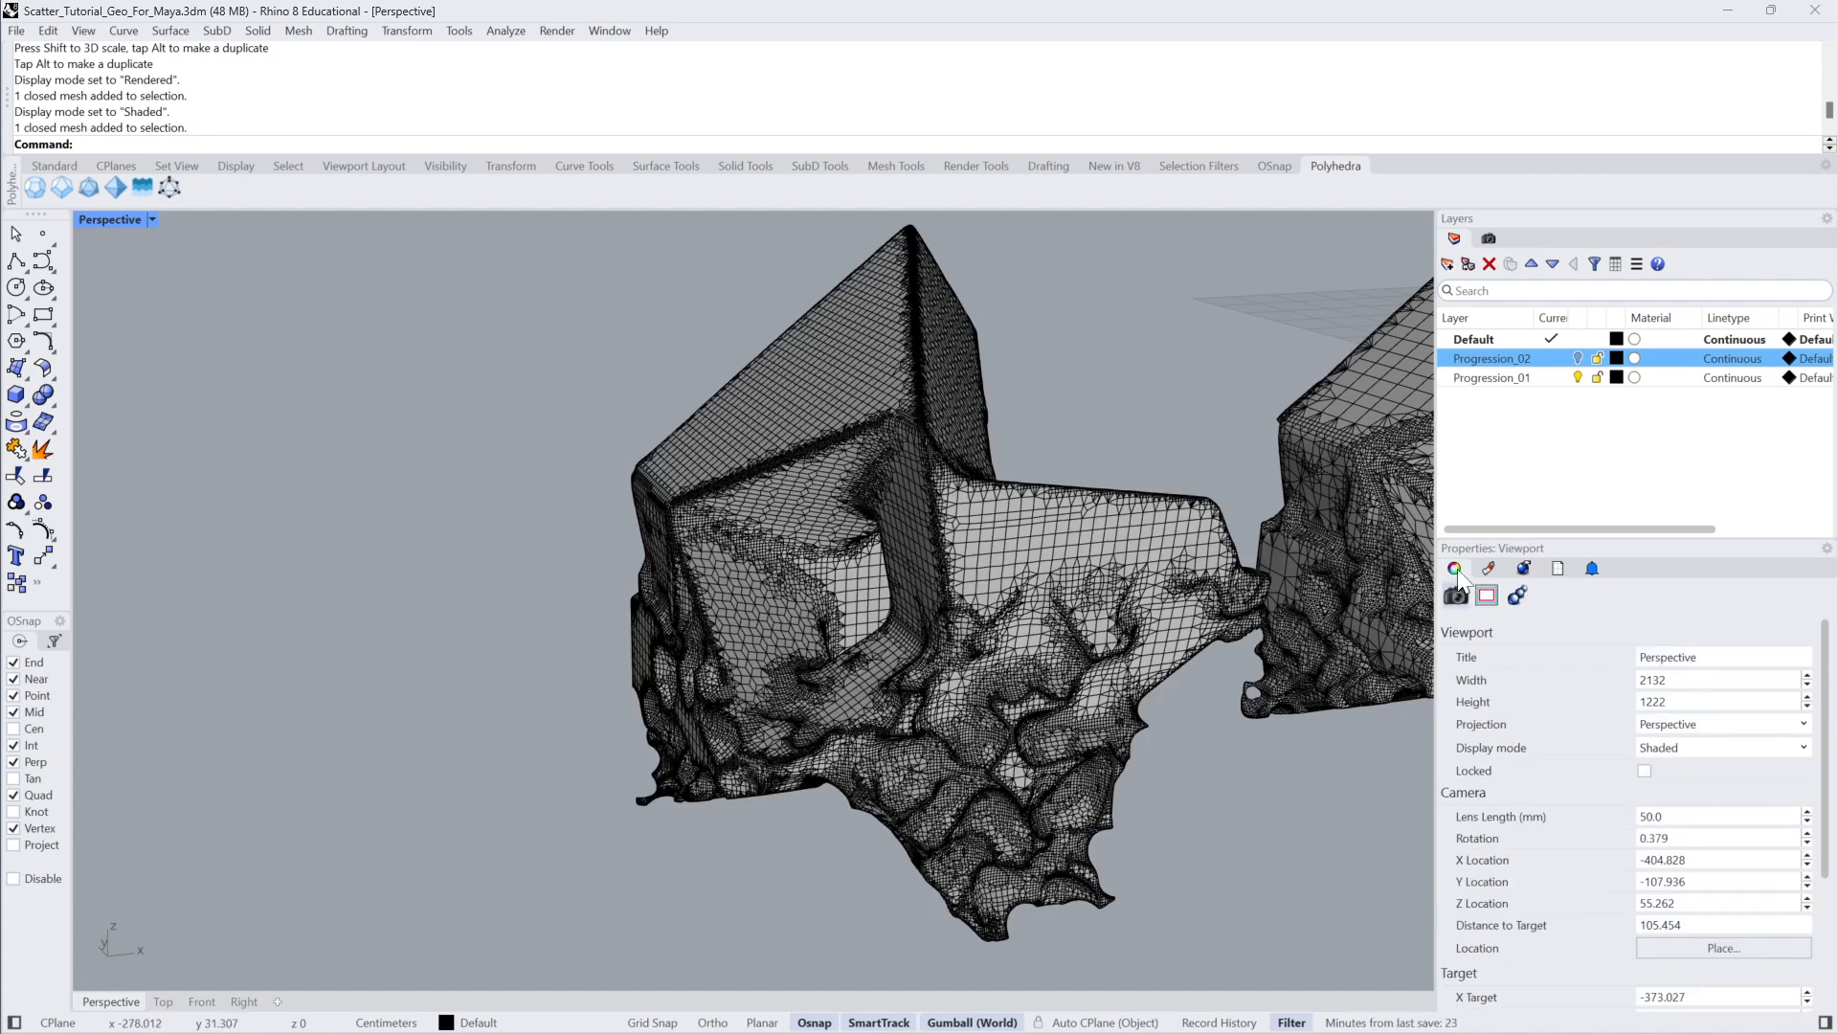
{"action": "left_click", "coordinate": [1019, 519]}
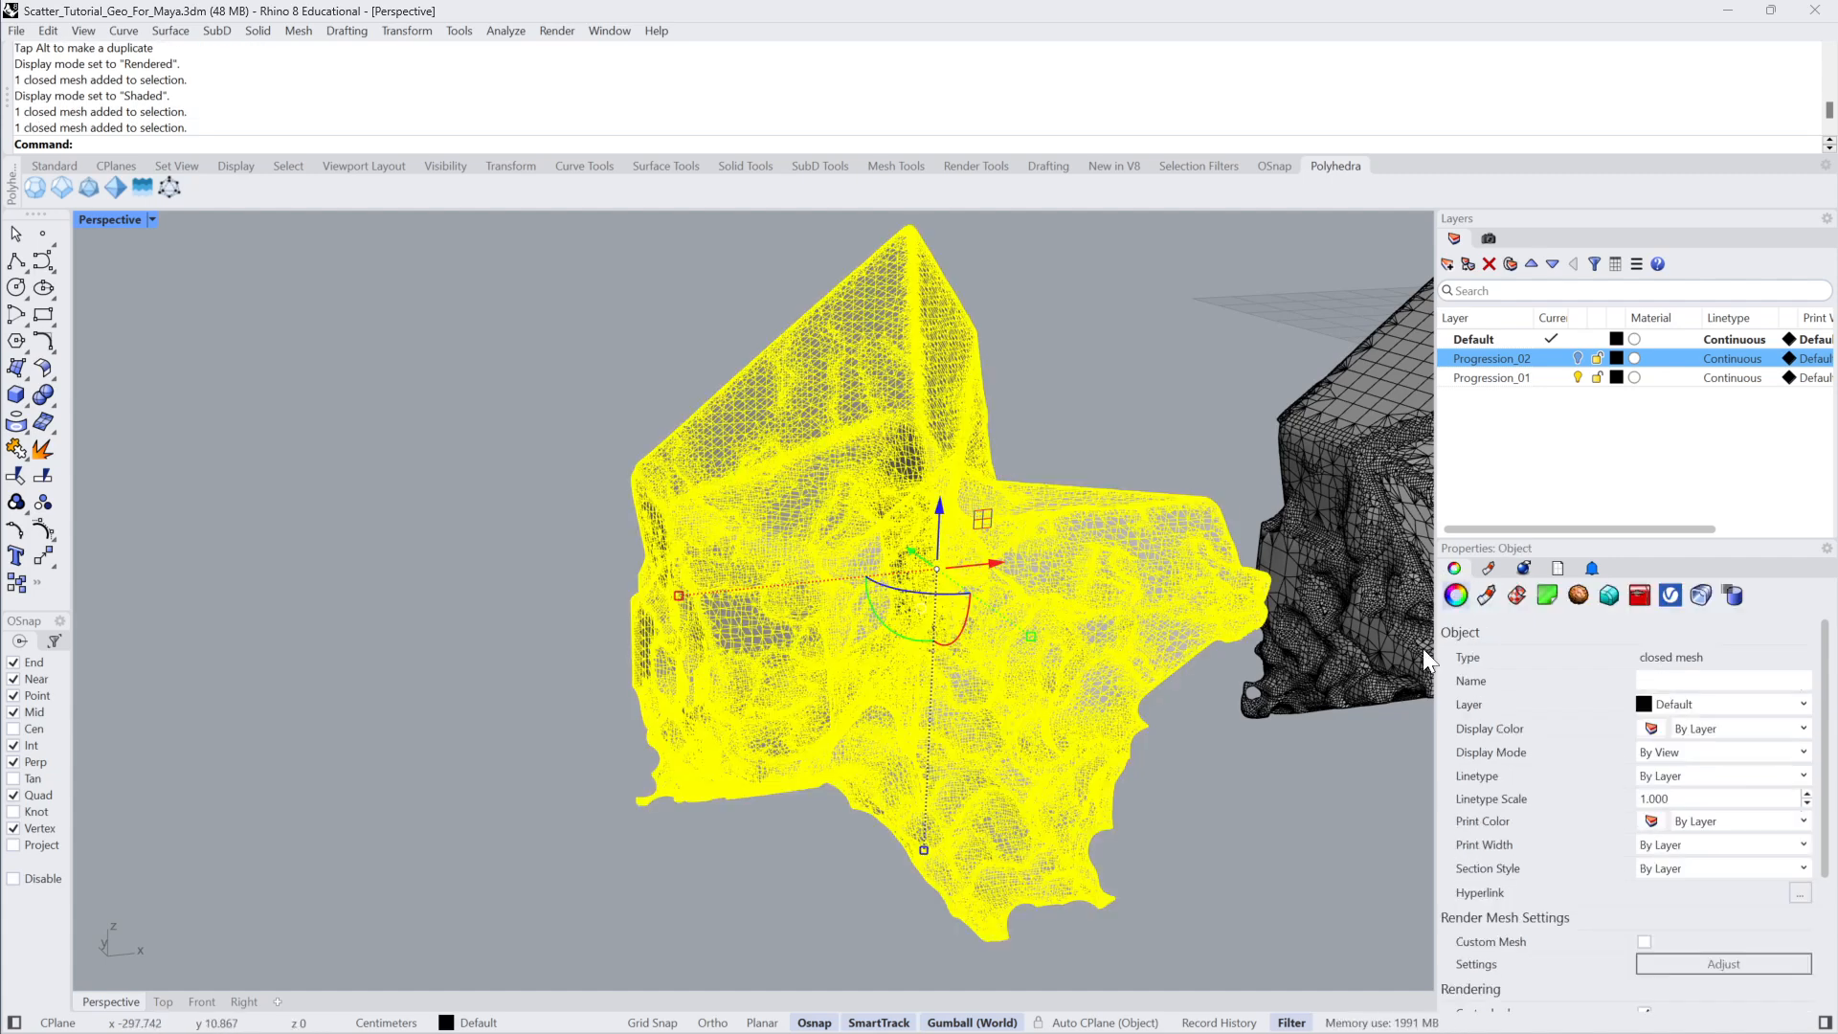
{"action": "scroll", "coordinate": [1668, 766], "scroll_direction": "down", "scroll_amount": 5}
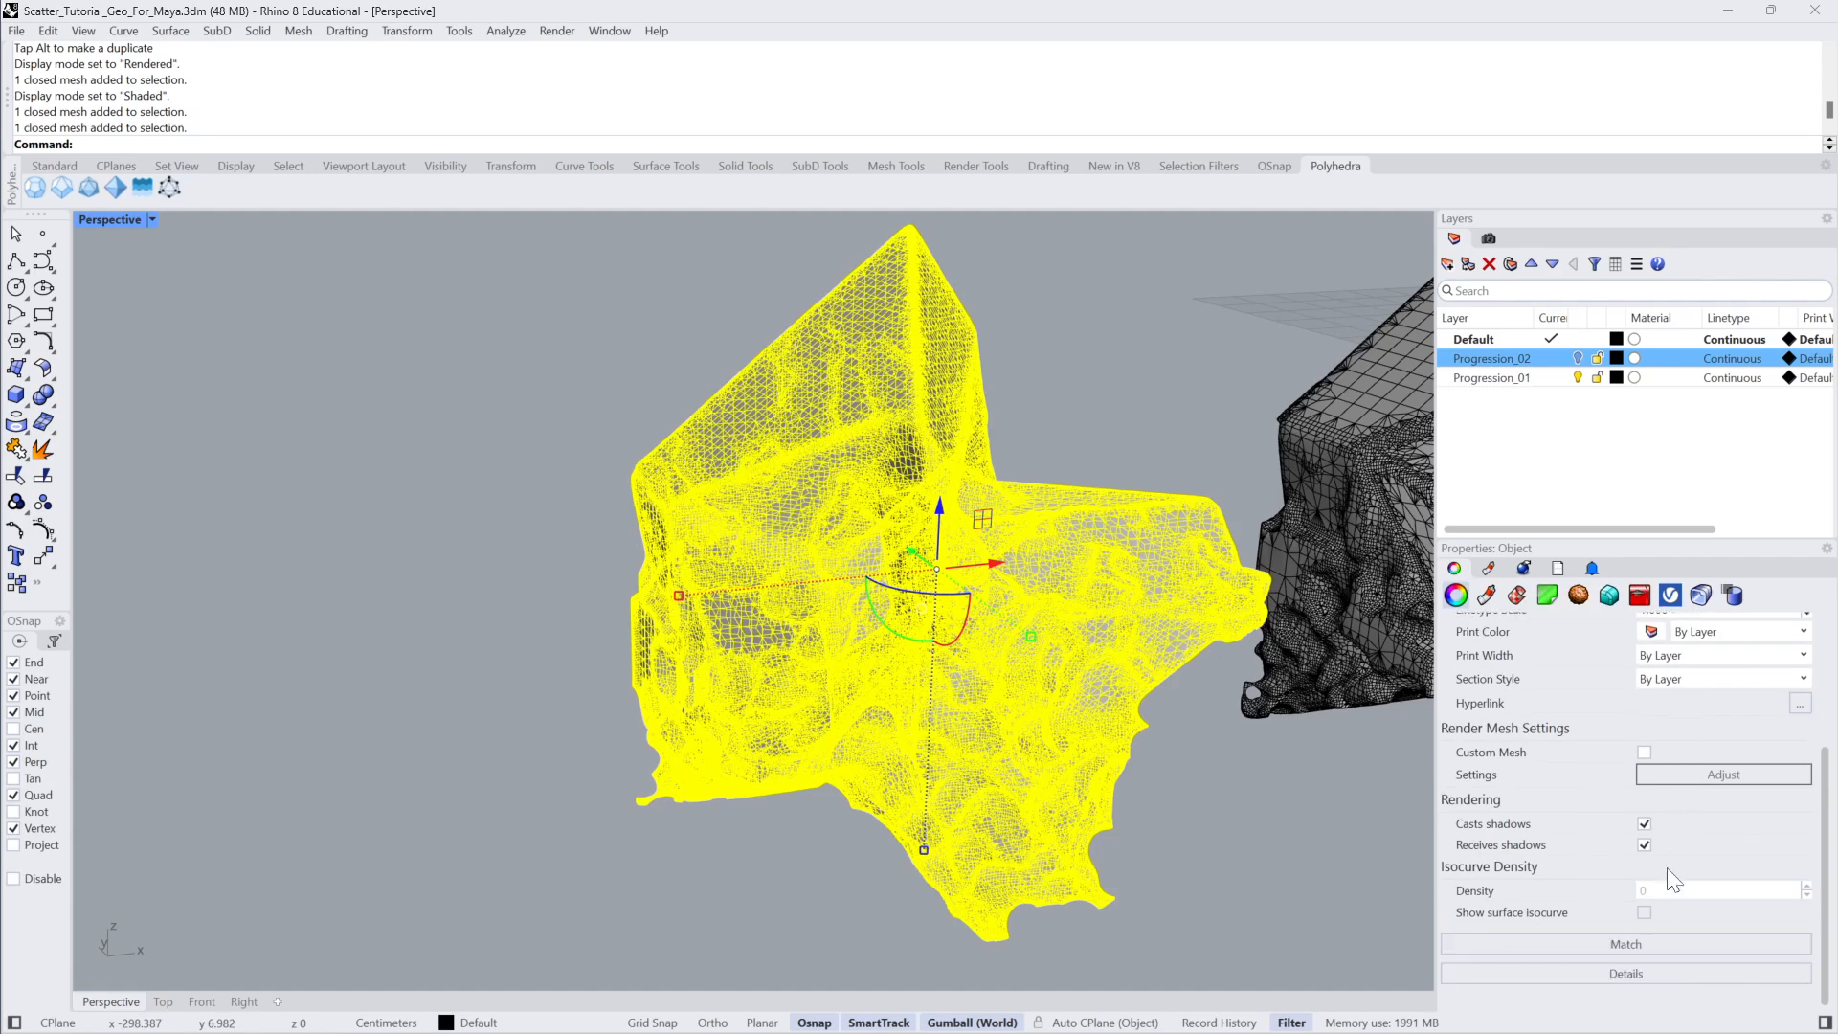
{"action": "left_click", "coordinate": [1628, 972]}
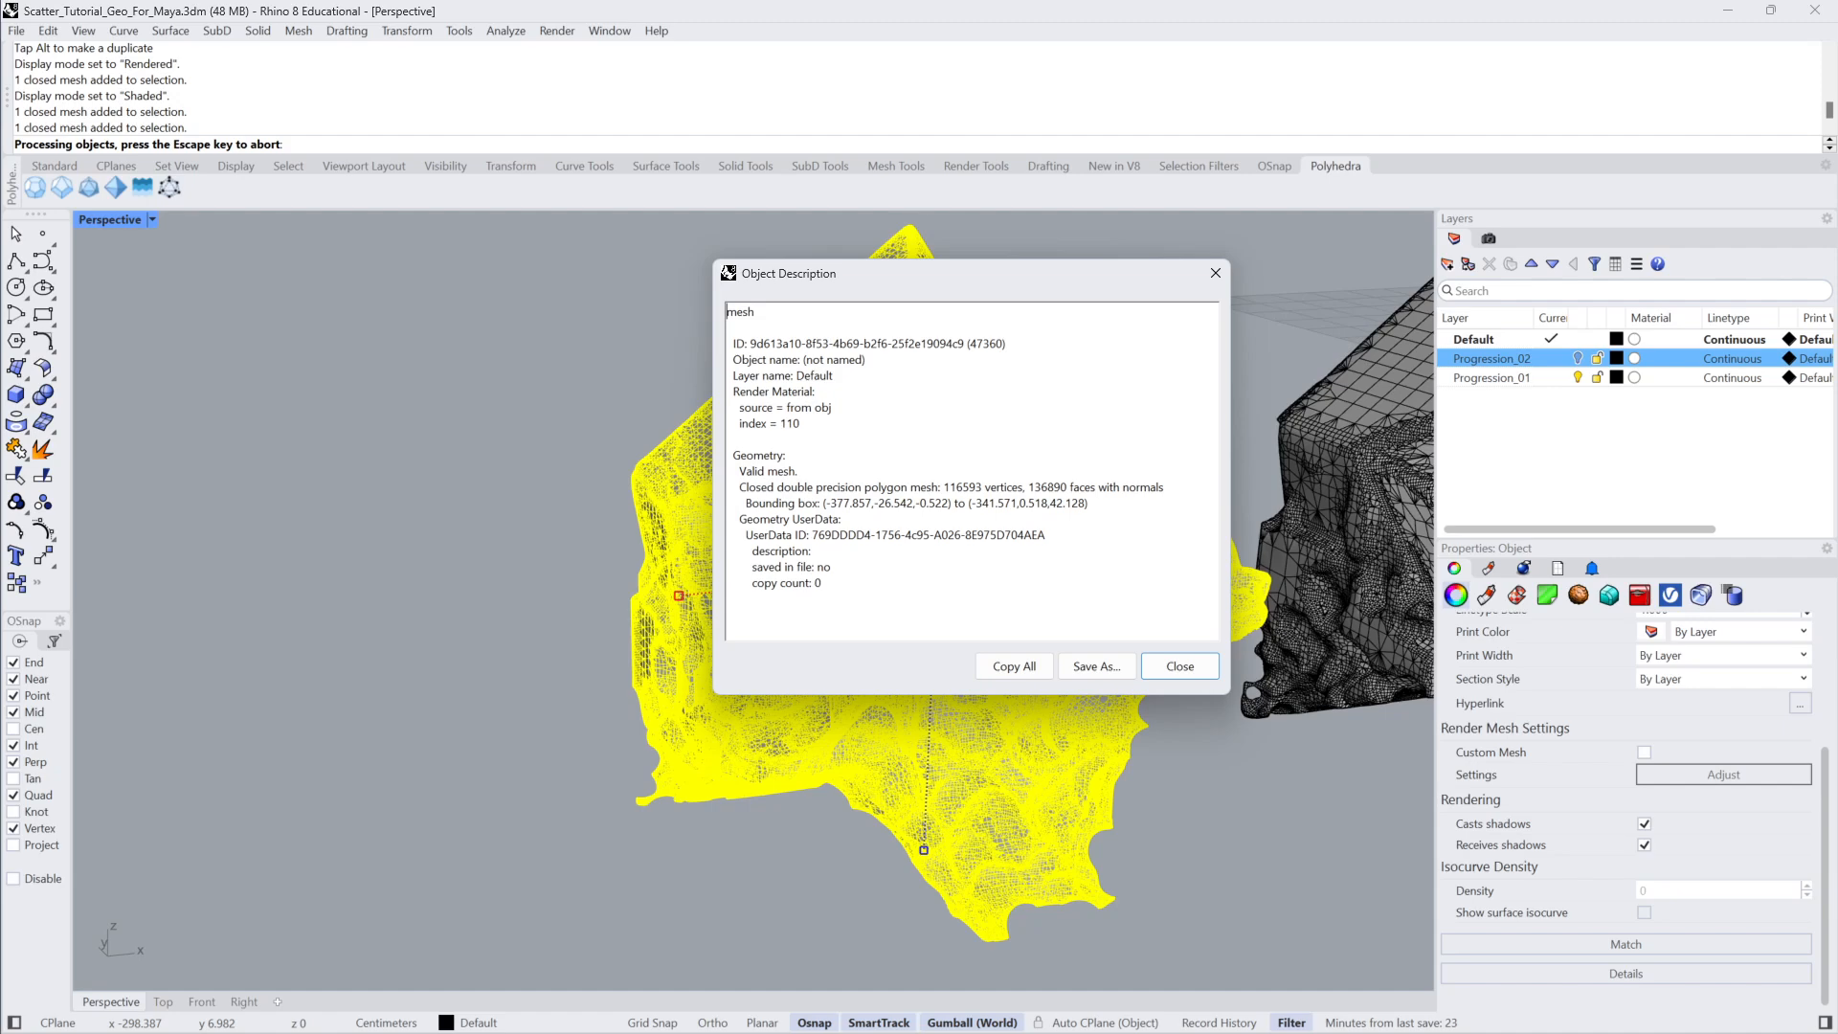
{"action": "left_click_drag", "start_coordinate": [1029, 488], "coordinate": [1060, 488]}
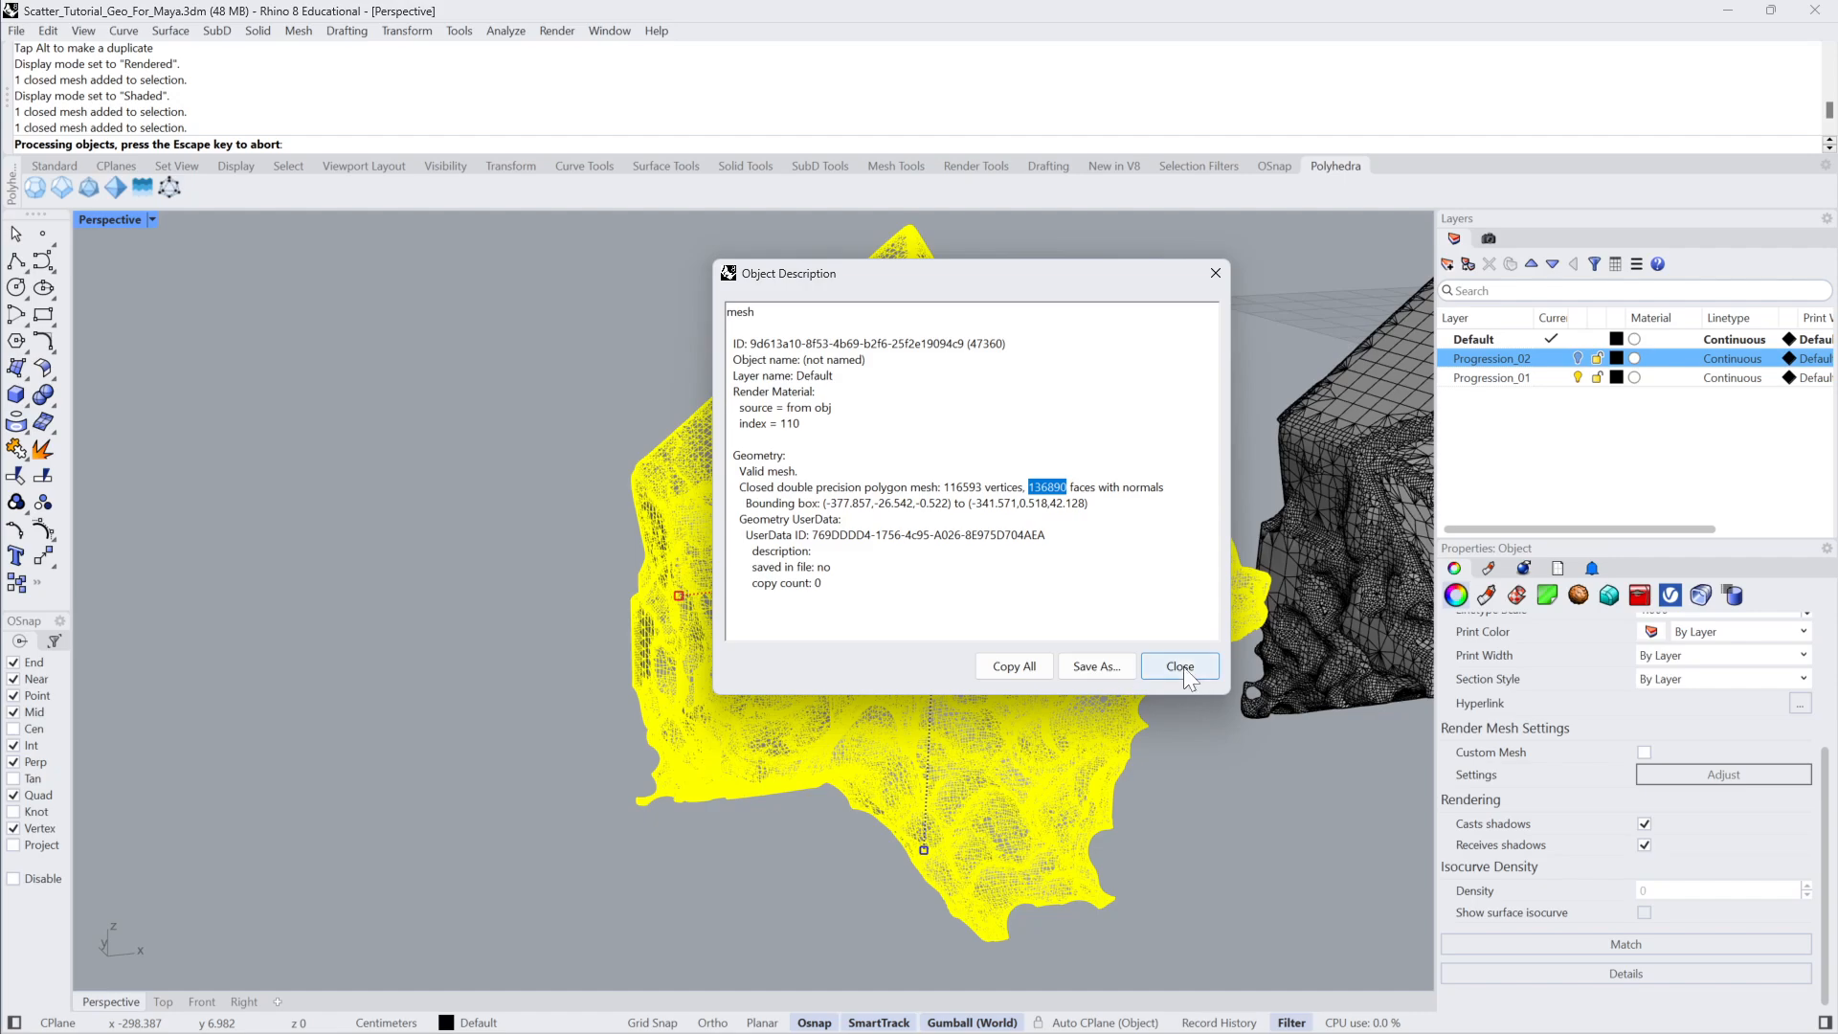
{"action": "left_click", "coordinate": [1215, 273]}
Save the file and leave the inset wrap deselected.
{"action": "left_click", "coordinate": [1212, 331]}
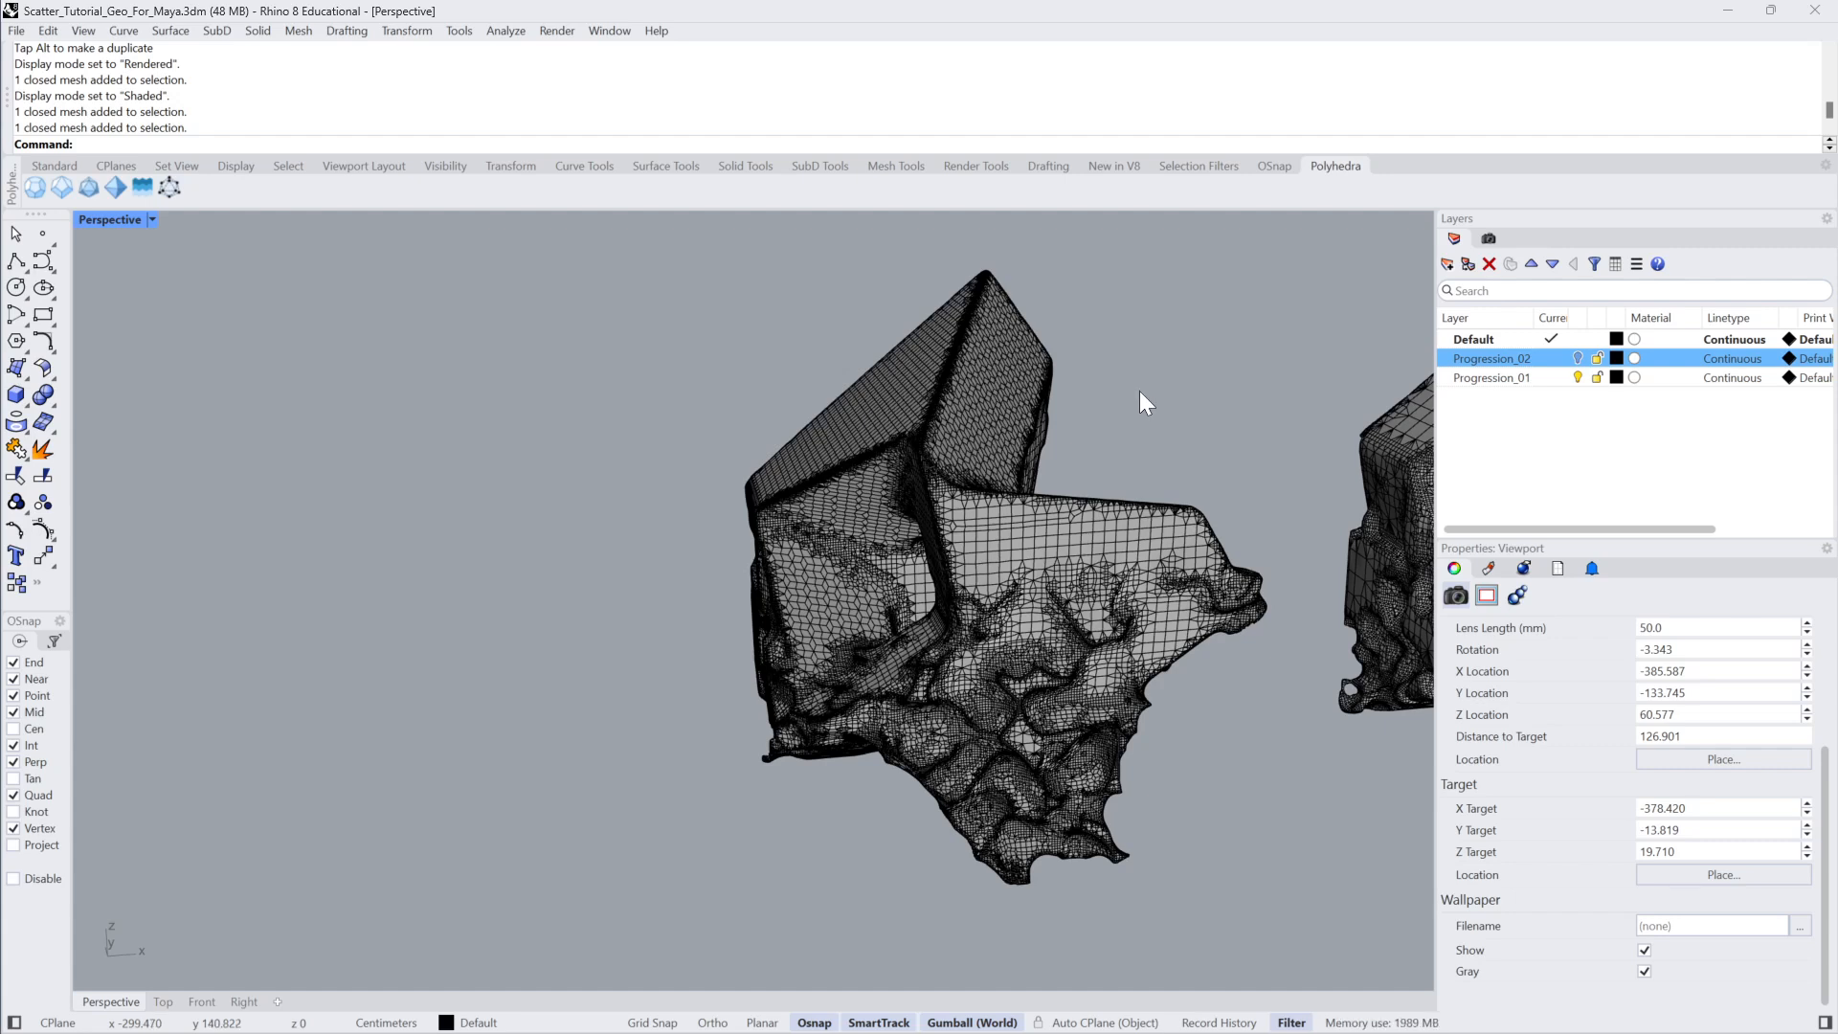
{"action": "key", "text": "ctrl+s"}
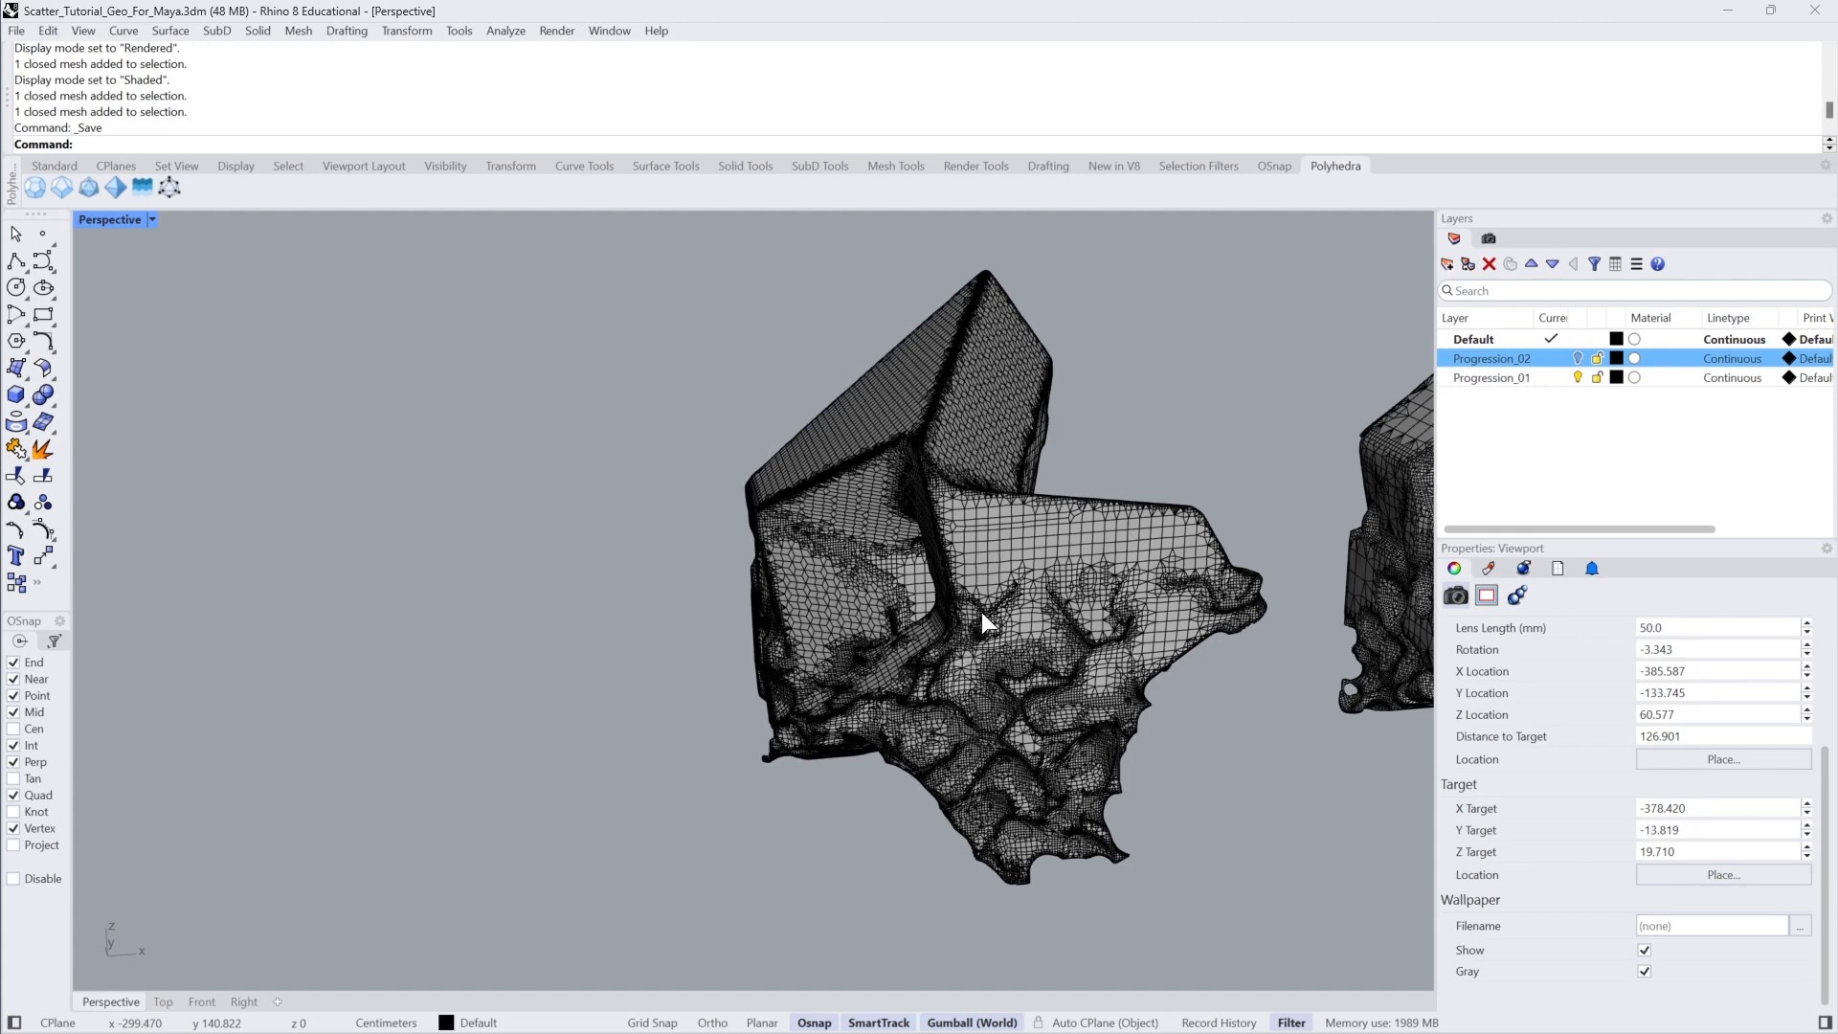
{"action": "left_click", "coordinate": [1060, 561]}
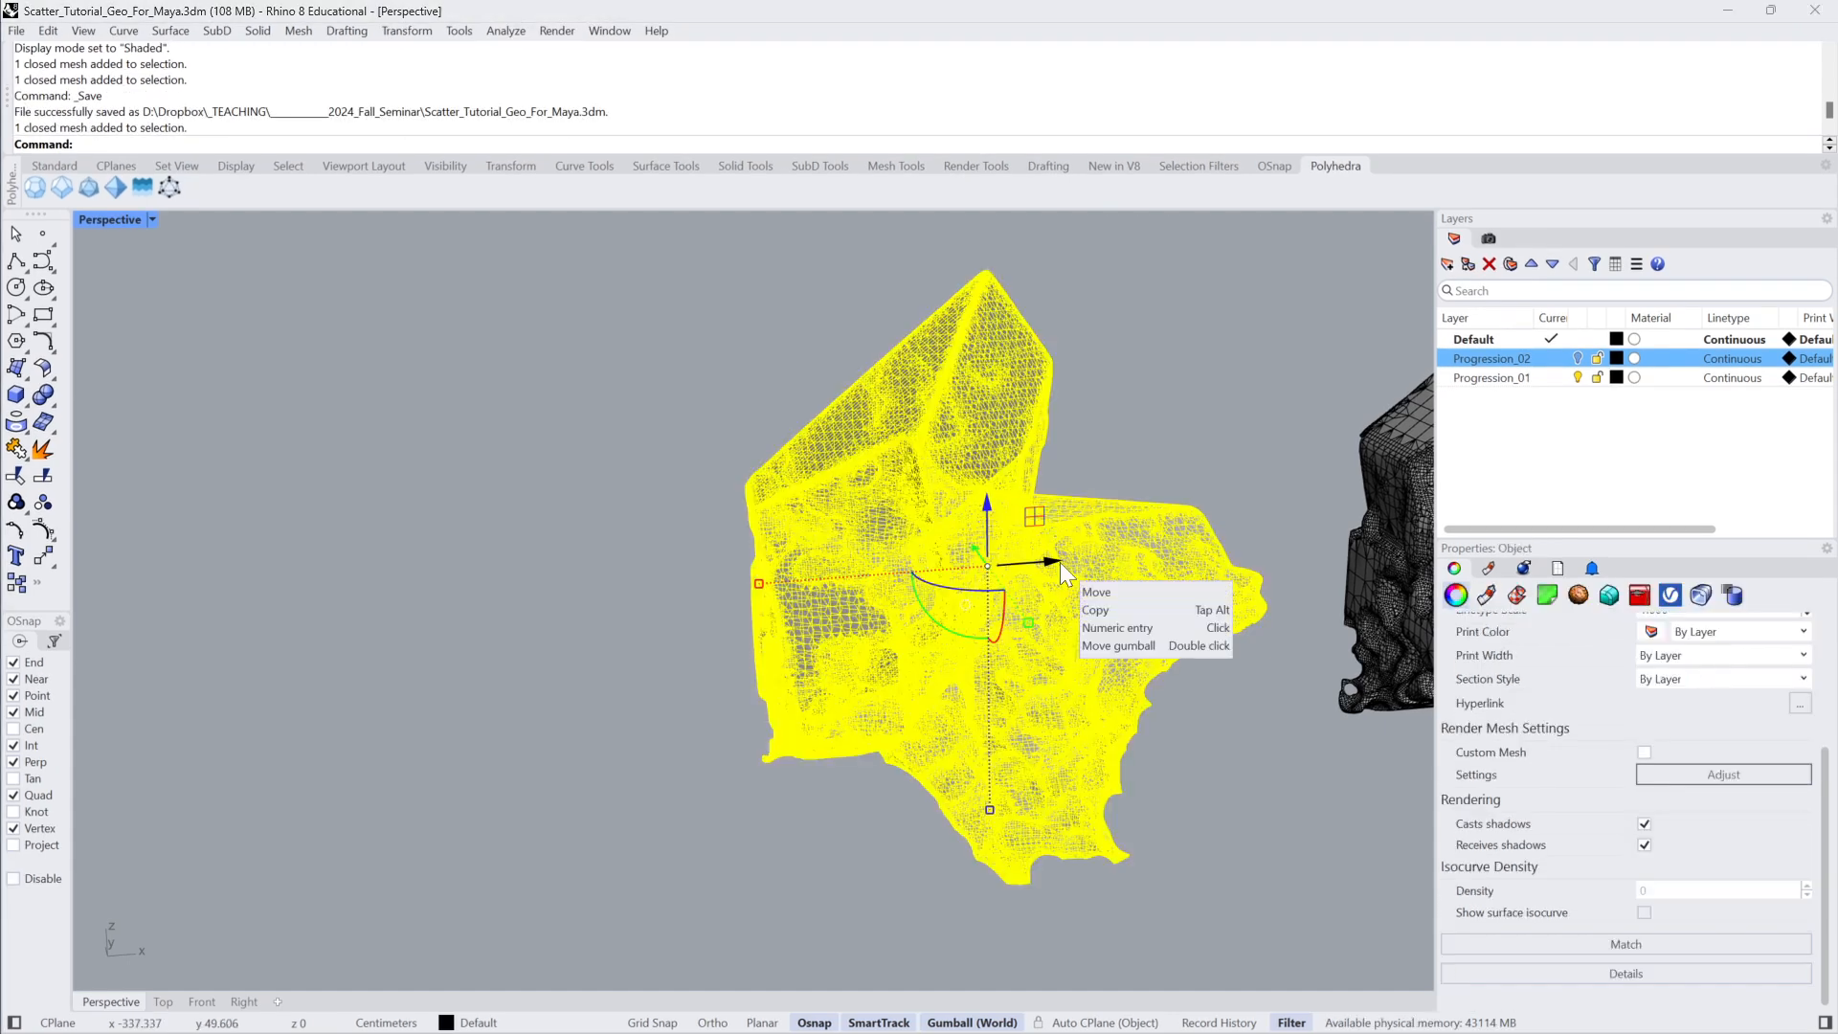
{"action": "left_click", "coordinate": [1243, 411]}
Run QuadRemesh on the inset wrap with a custom target quad count instead of the default.
{"action": "left_click", "coordinate": [1089, 553]}
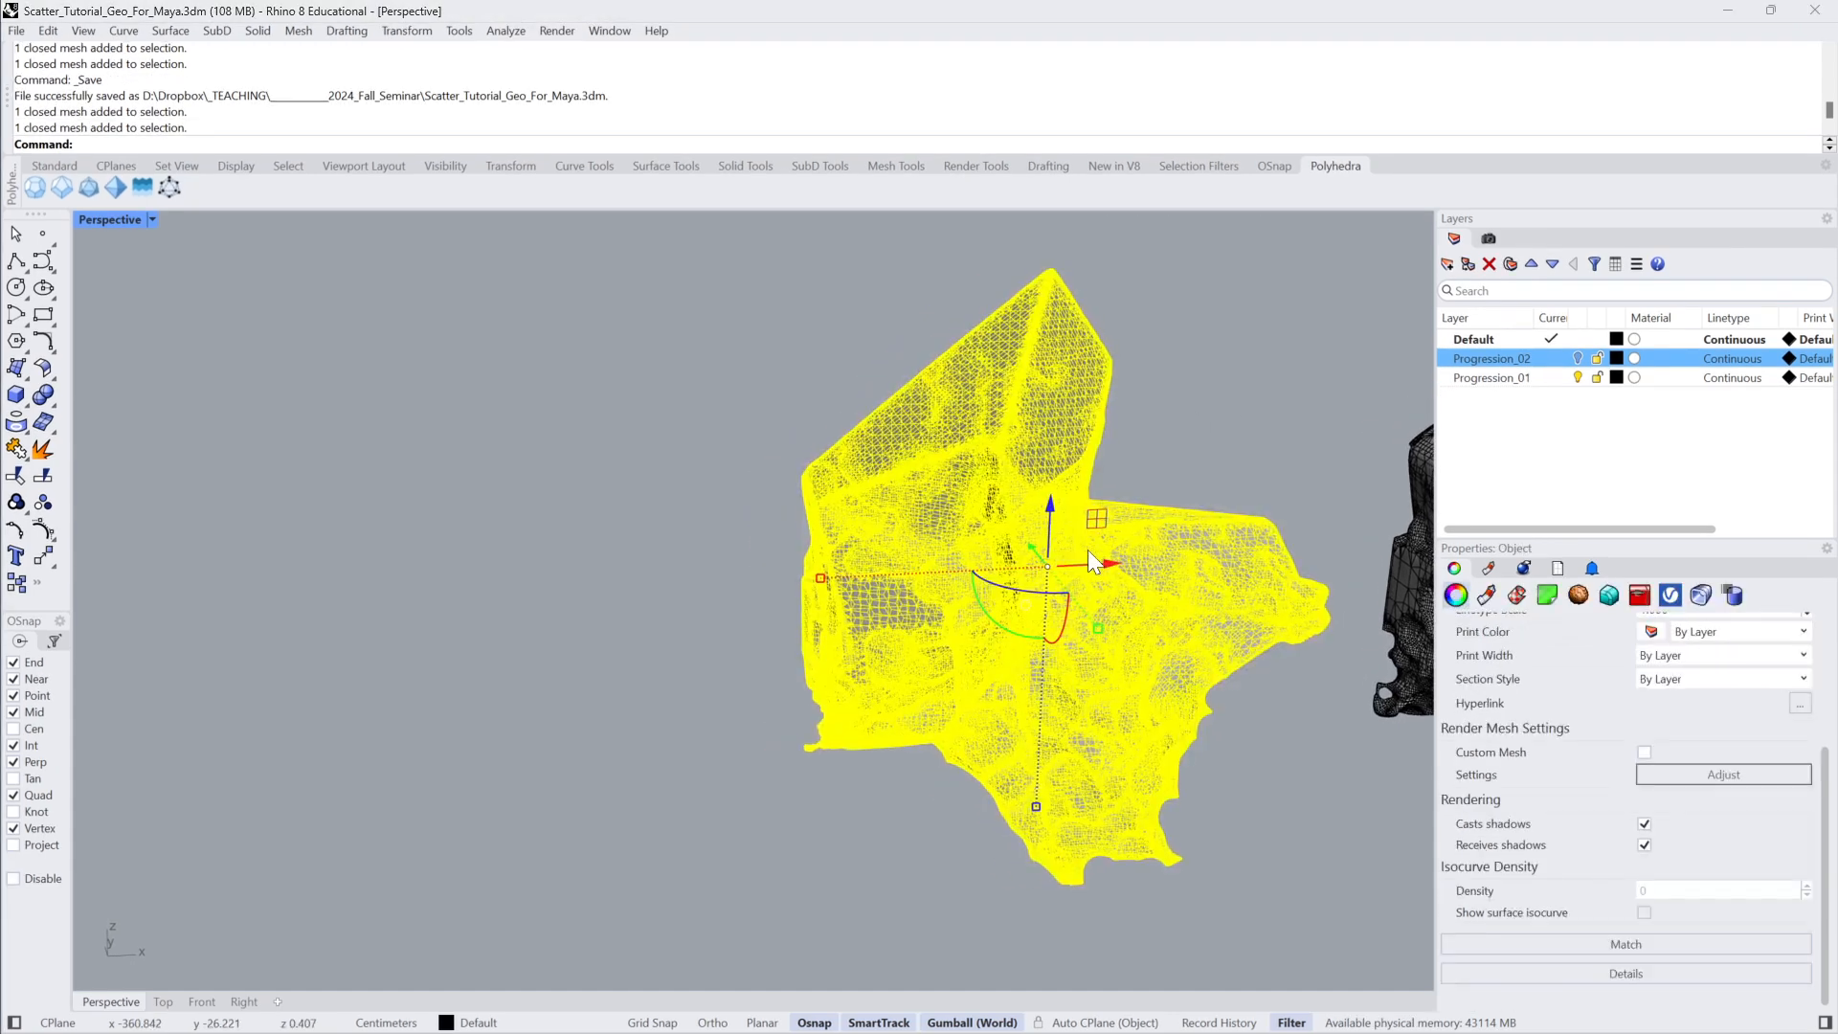
{"action": "type", "text": "quad"}
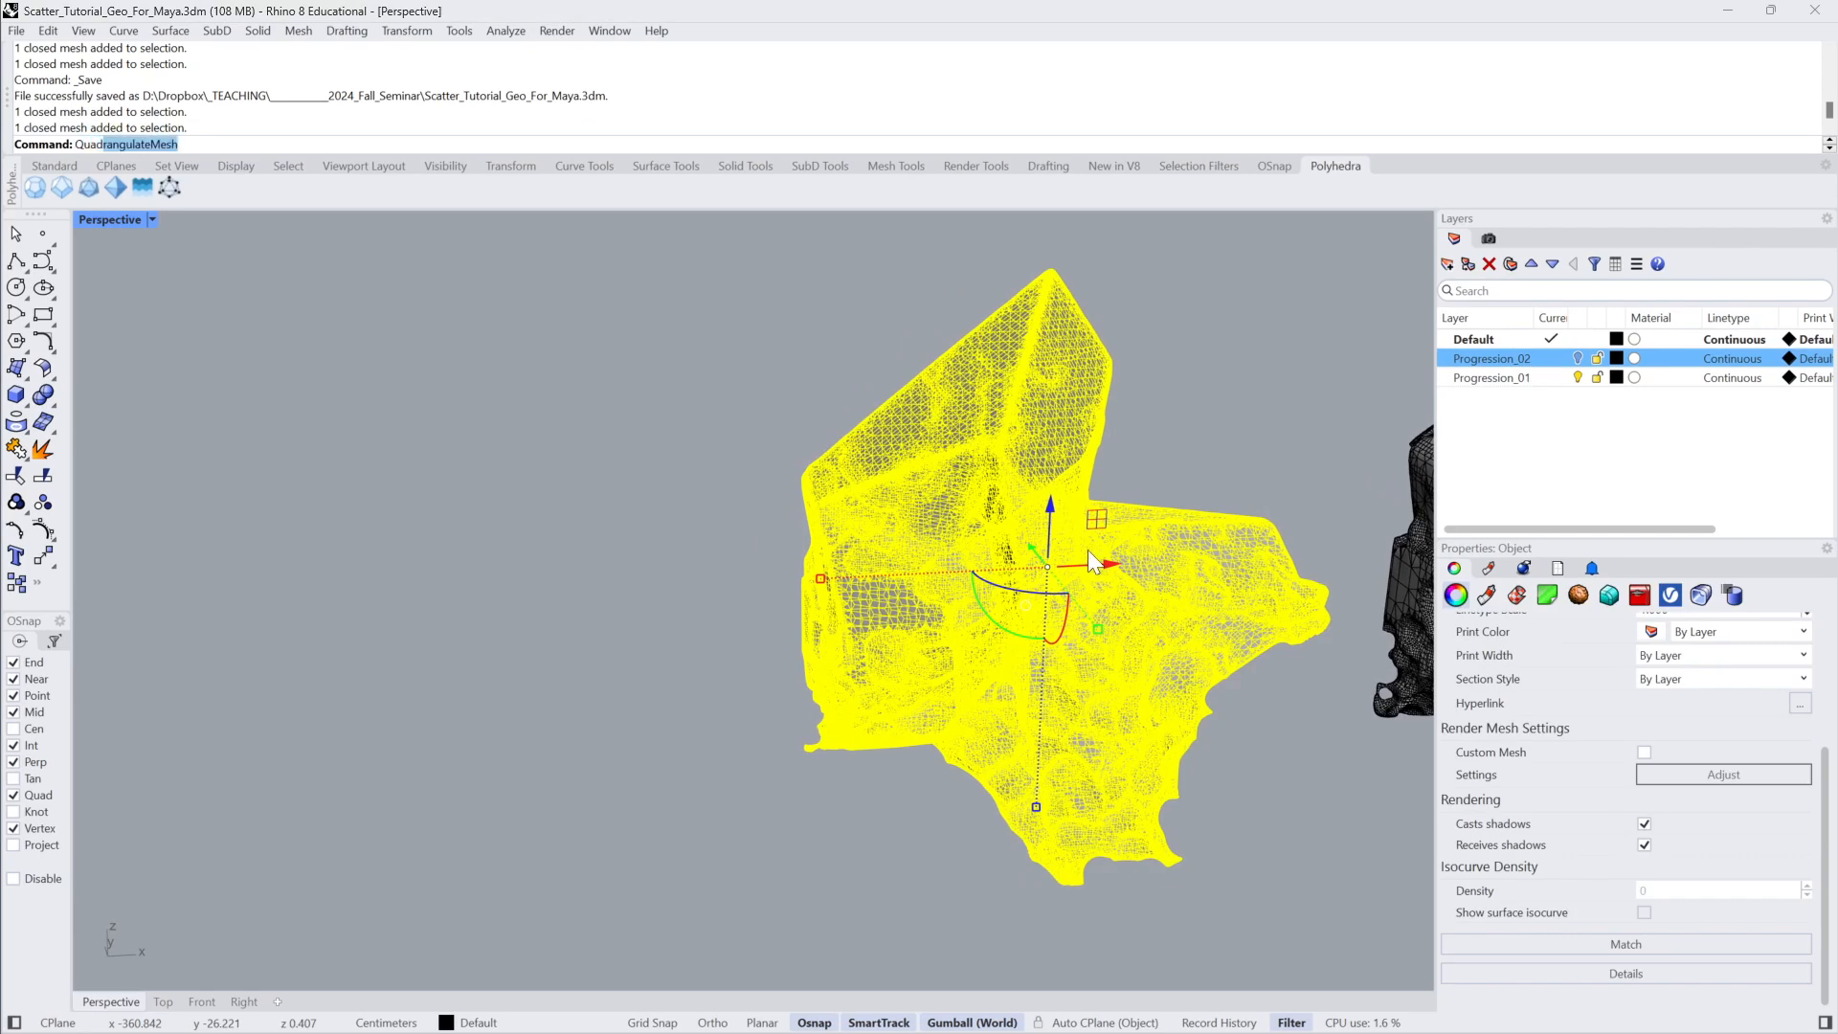
{"action": "type", "text": "r"}
{"action": "key", "text": "BackSpace"}
{"action": "key", "text": "BackSpace"}
{"action": "key", "text": "BackSpace"}
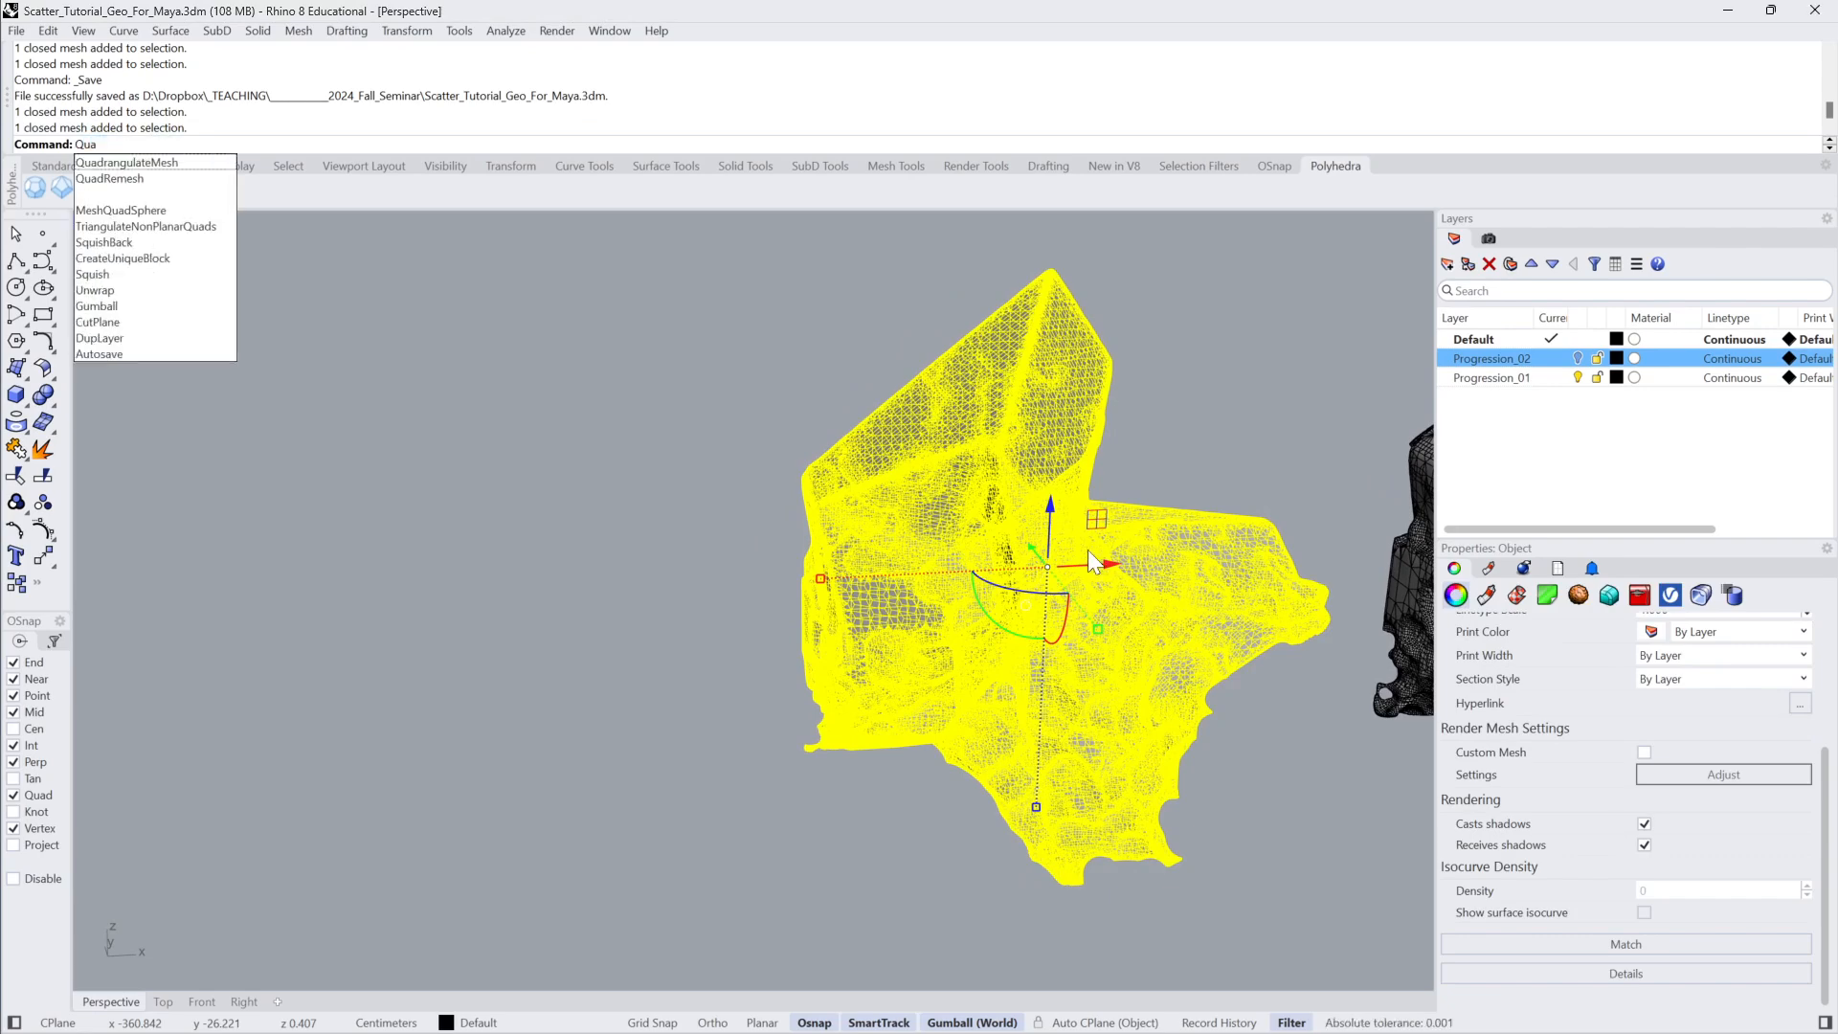
{"action": "type", "text": "a"}
{"action": "key", "text": "BackSpace"}
{"action": "type", "text": "drangulateMesh"}
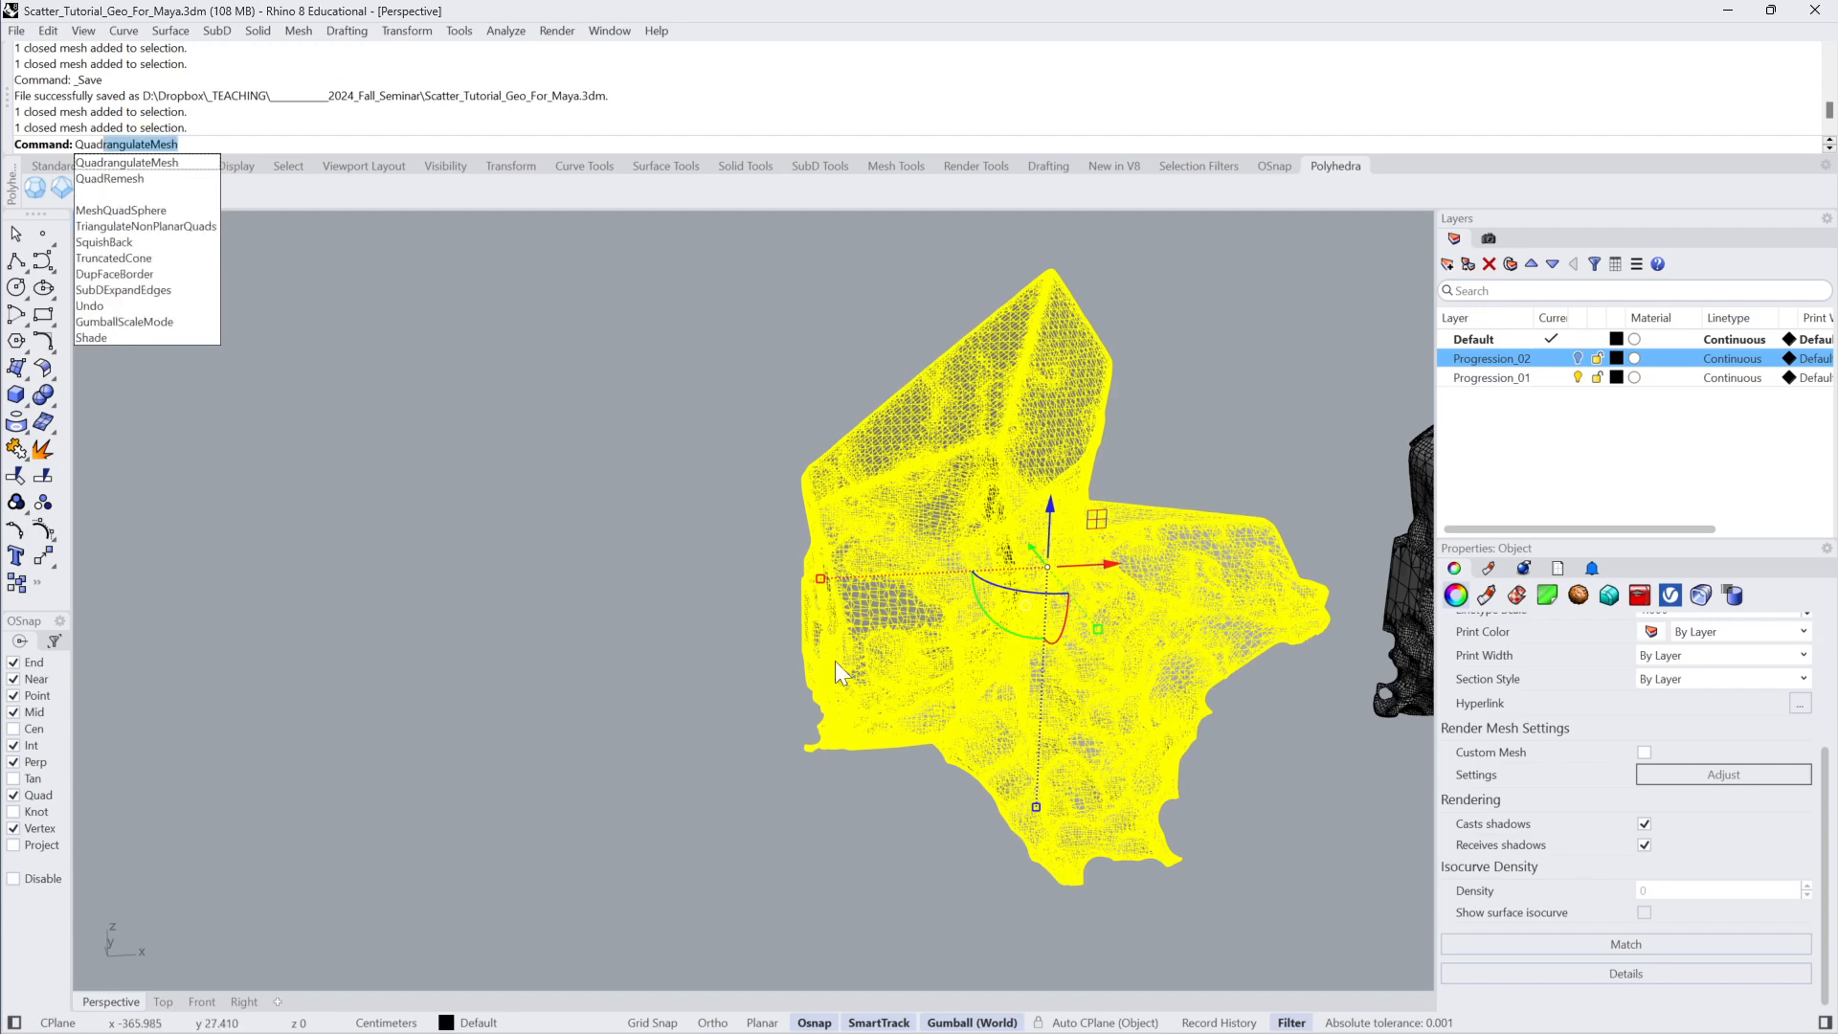
{"action": "left_click", "coordinate": [151, 180]}
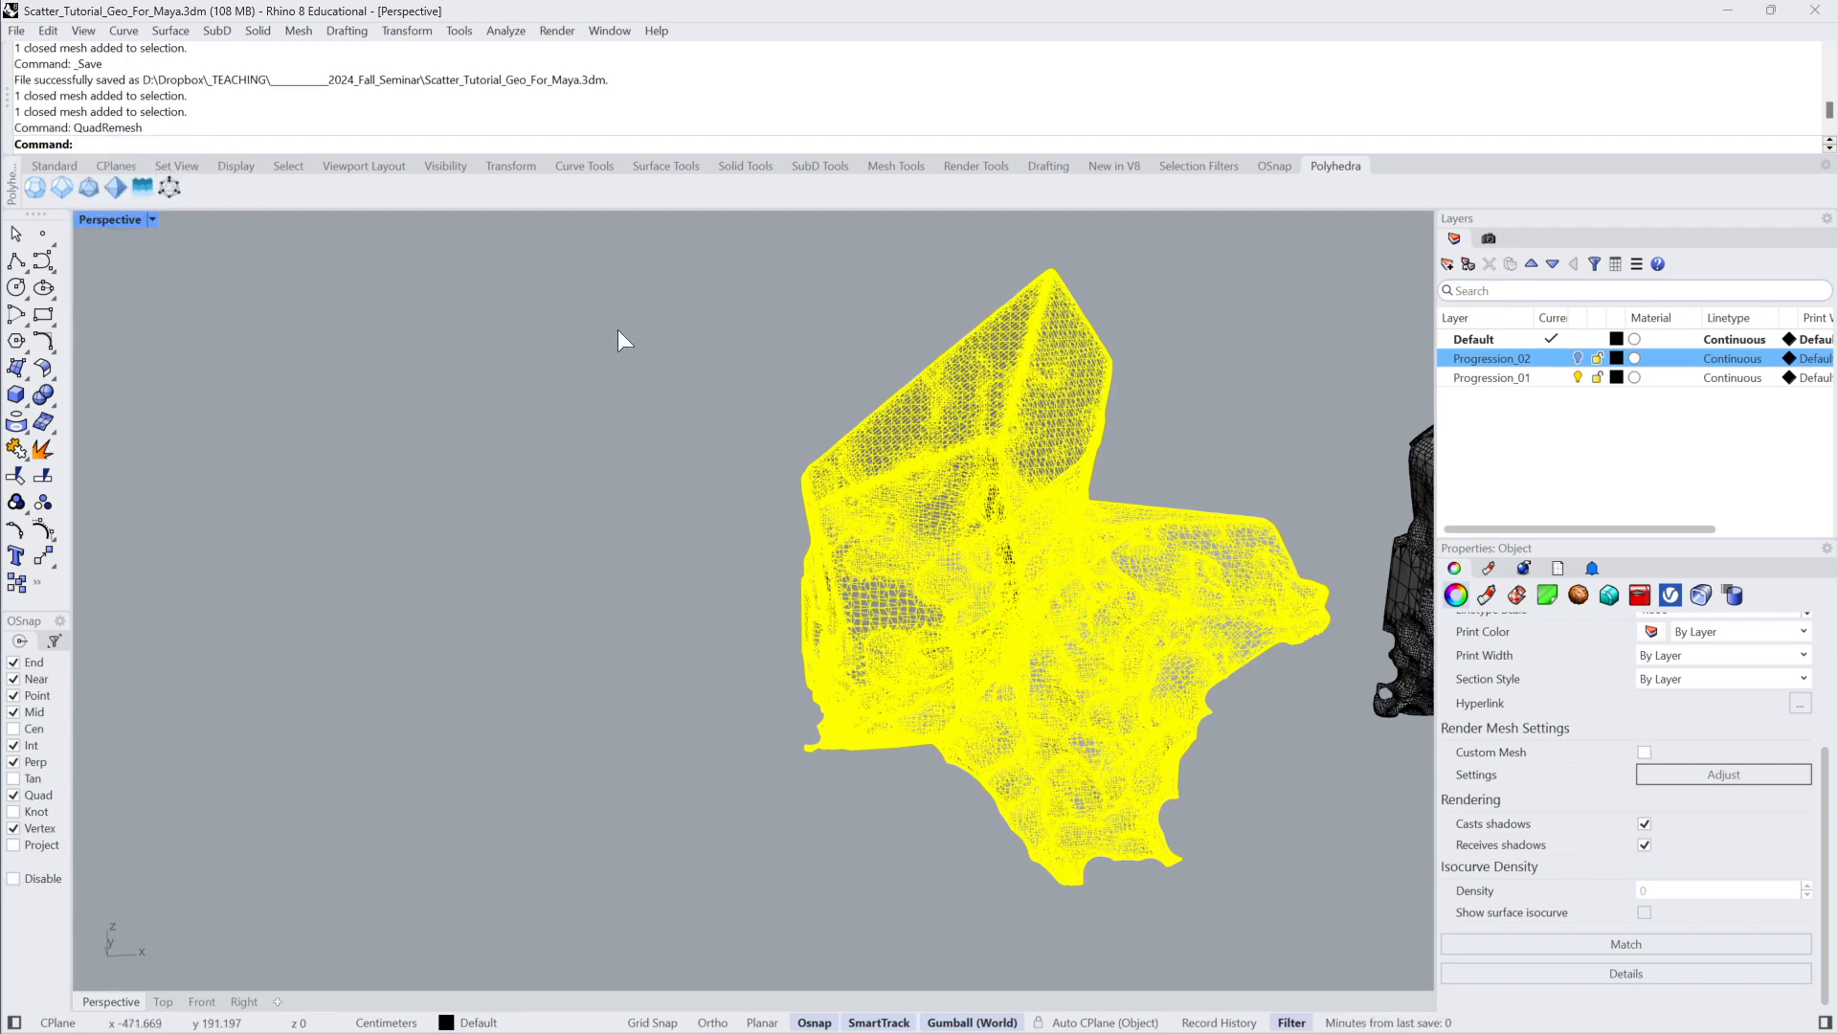
{"action": "left_click_drag", "start_coordinate": [481, 555], "coordinate": [563, 267]}
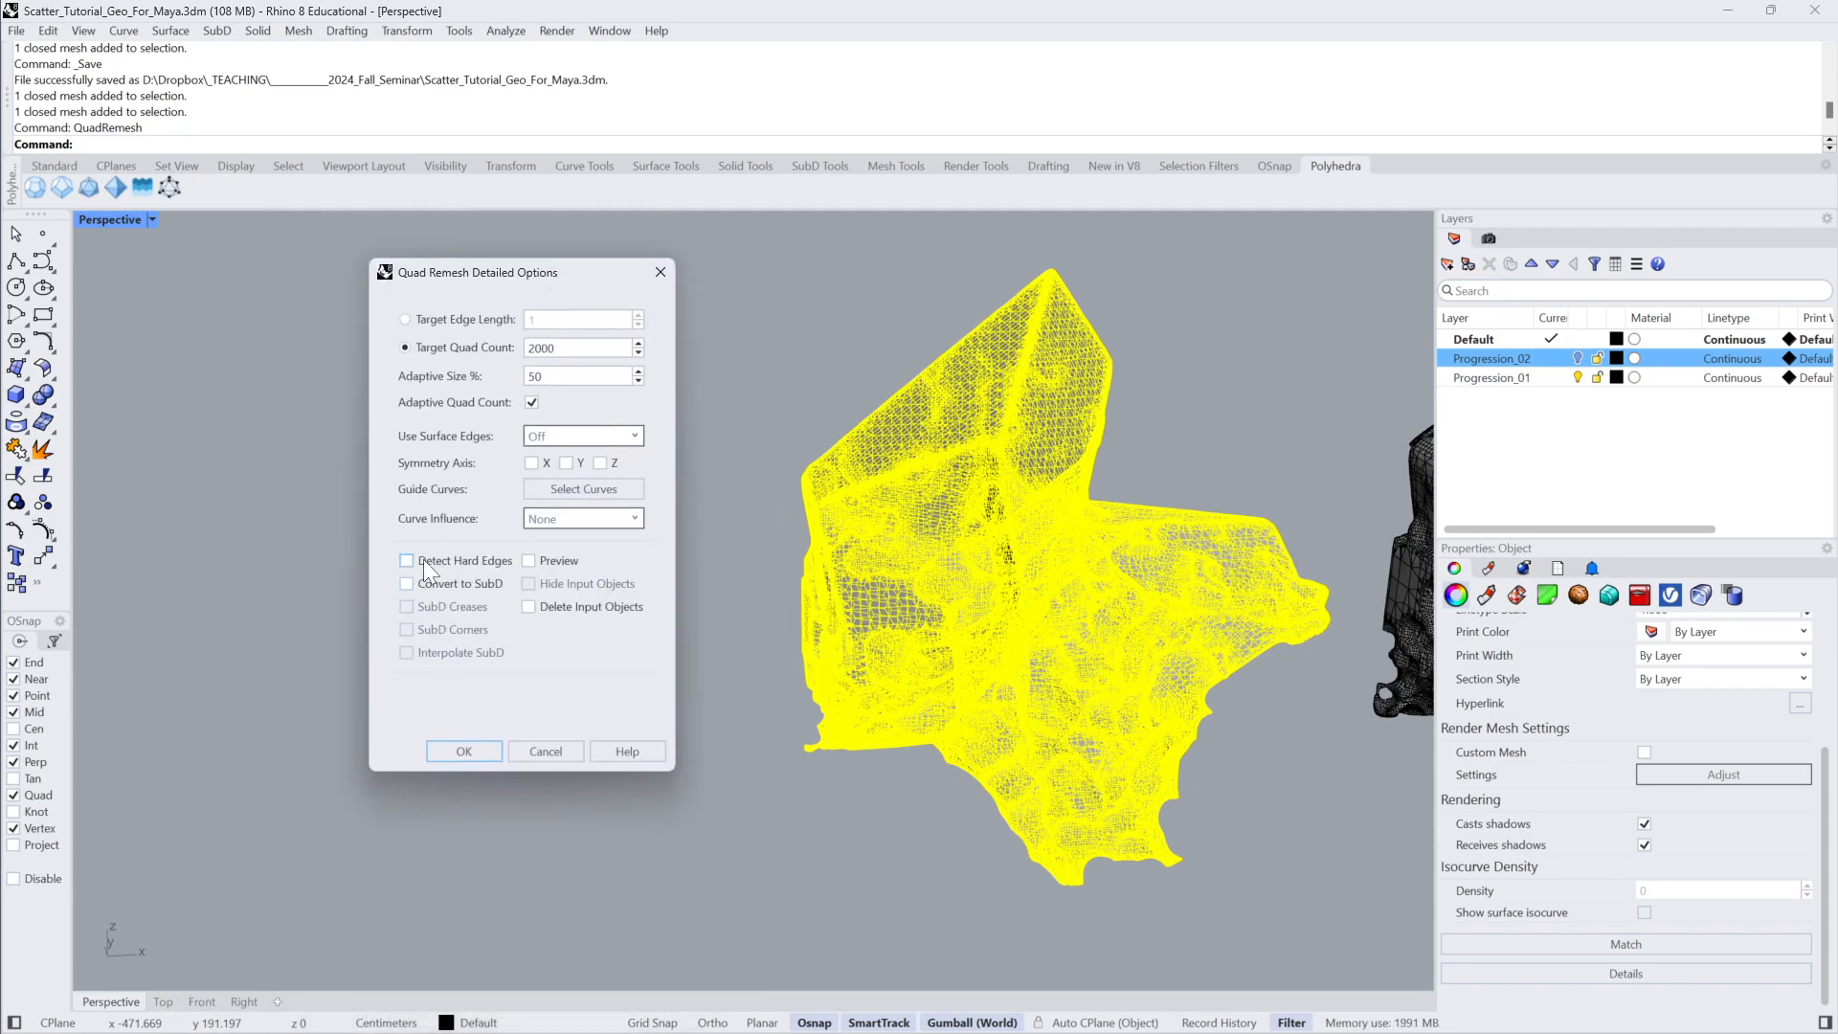
{"action": "double_click", "coordinate": [573, 351]}
{"action": "left_click", "coordinate": [464, 752]}
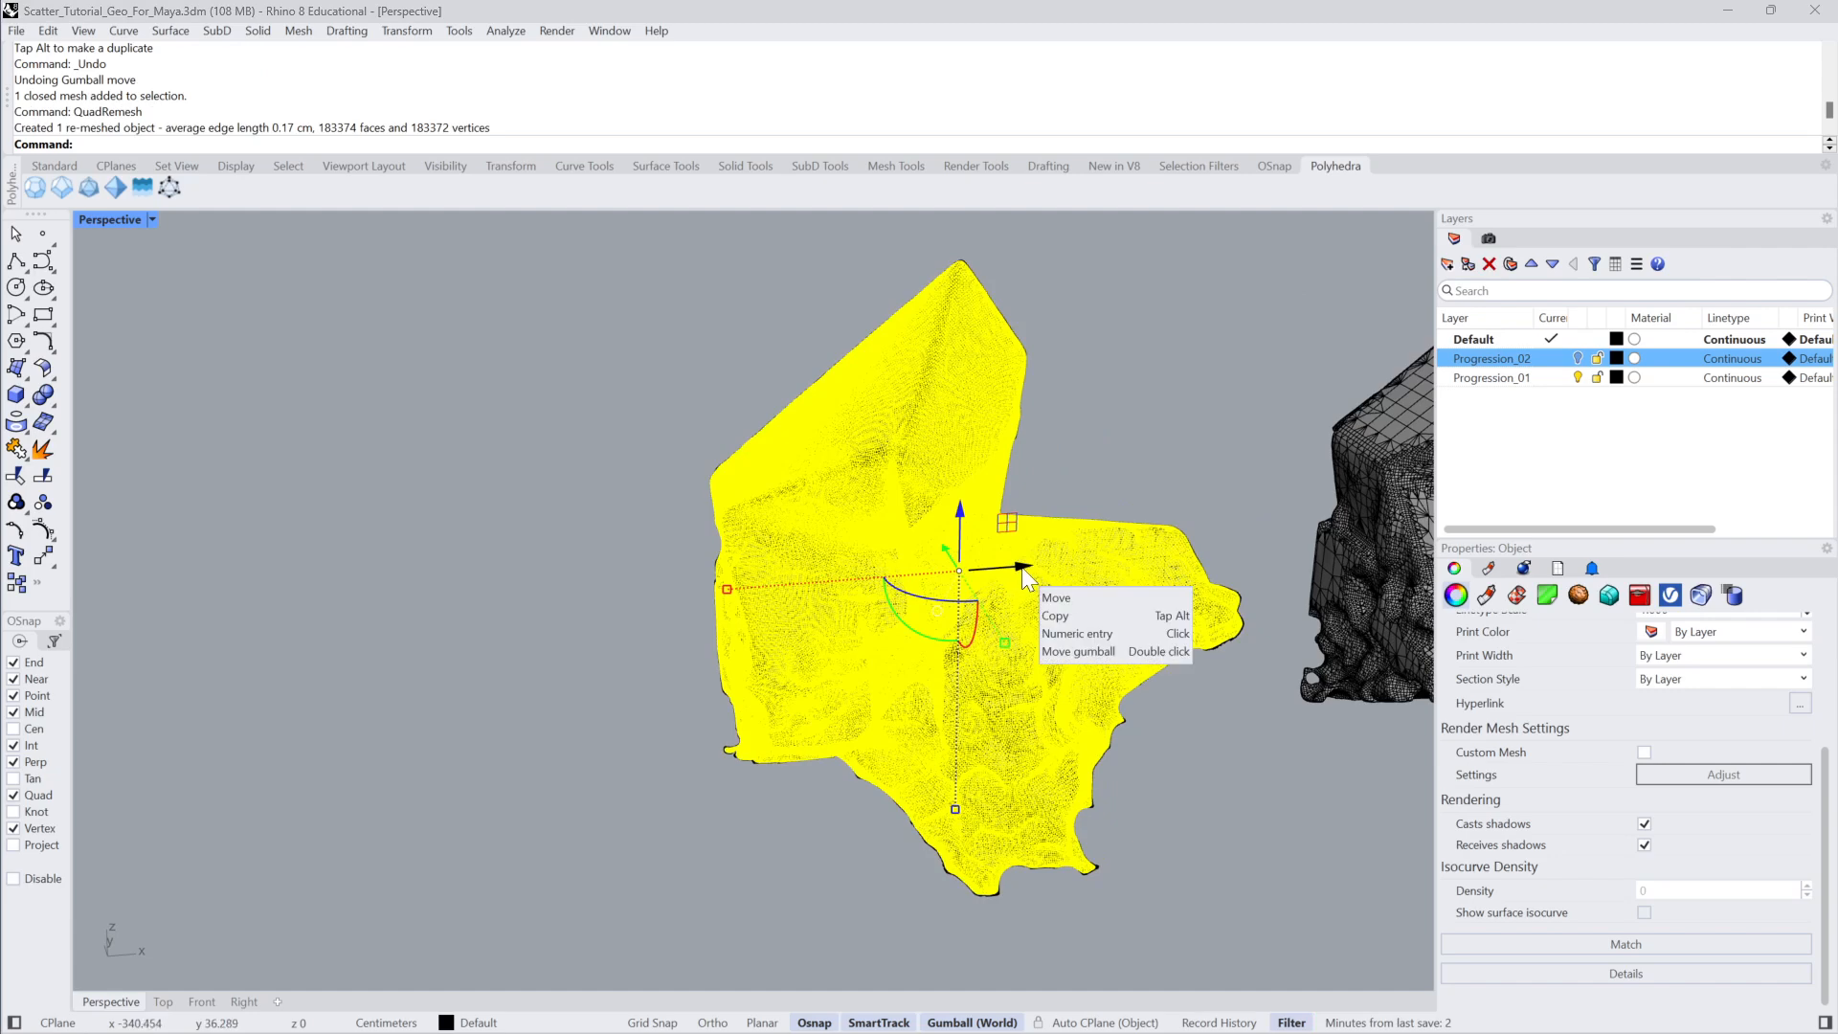
Move the quad-remeshed object clear of the inset wrap along the X axis, and set the viewport display to Rendered.
{"action": "left_click_drag", "start_coordinate": [1025, 566], "coordinate": [437, 619]}
{"action": "left_click", "coordinate": [642, 504]}
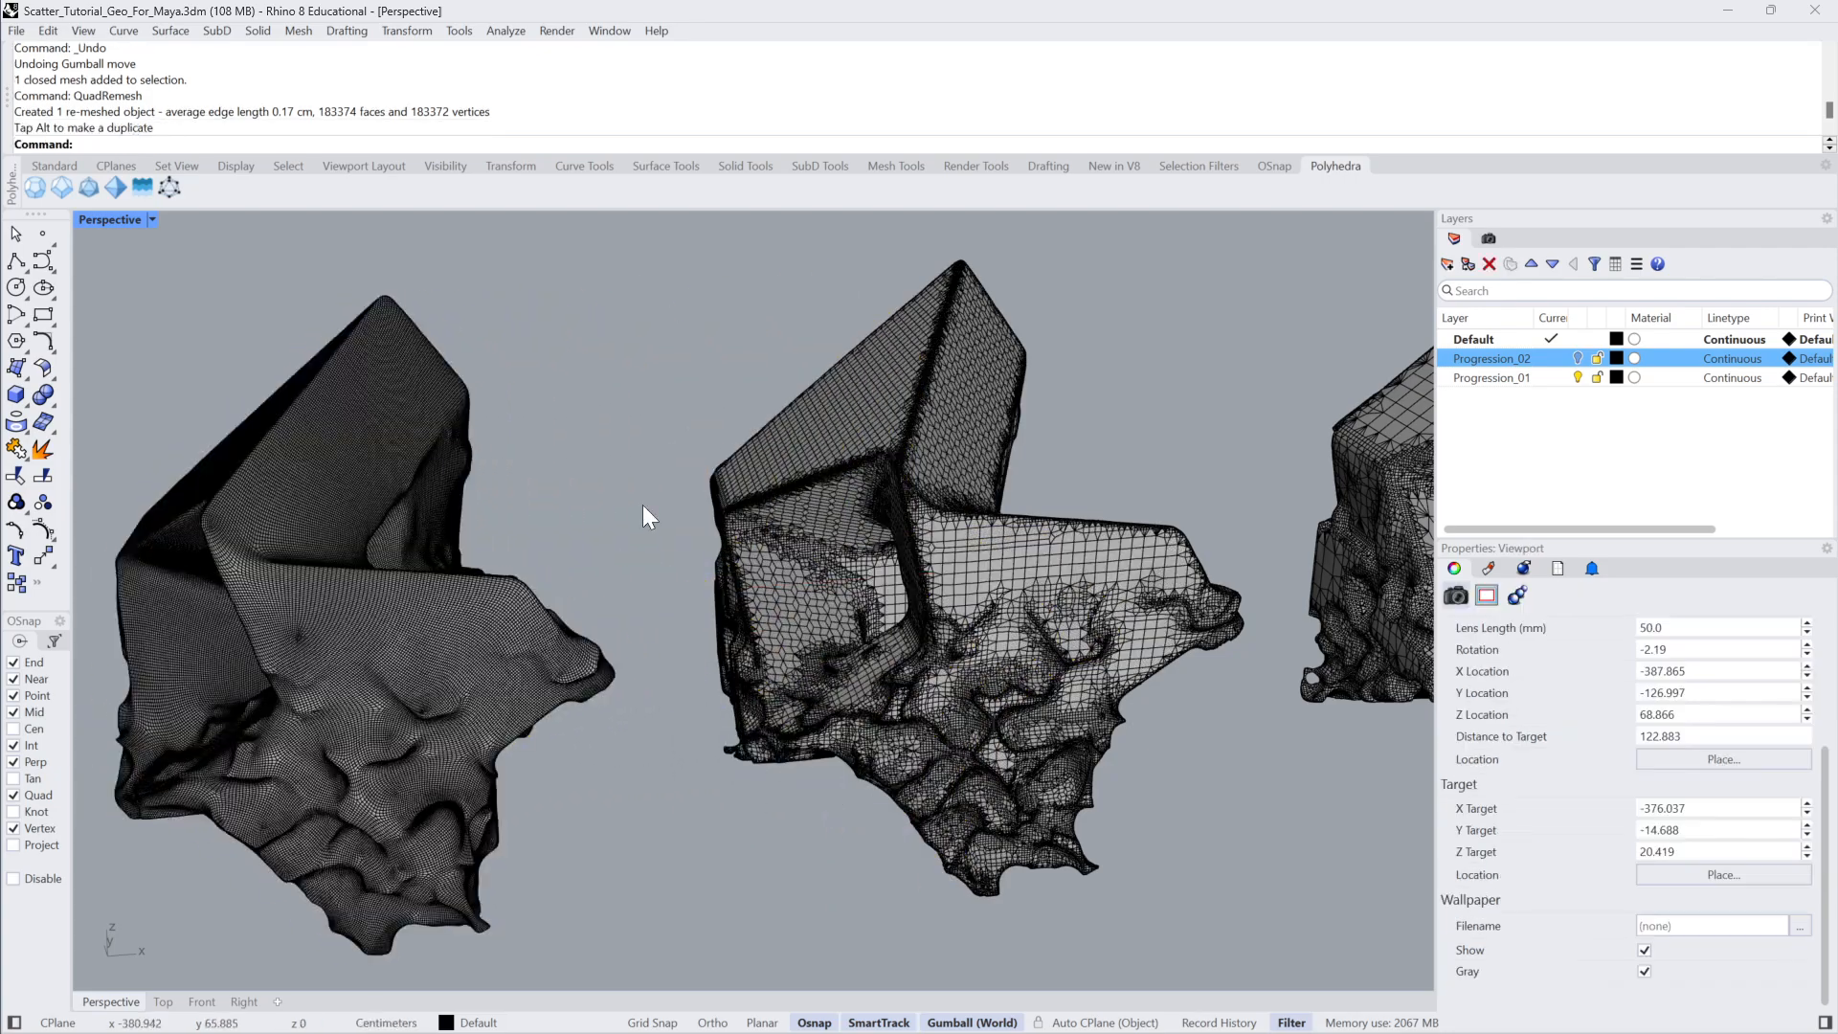
{"action": "right_click_drag", "start_coordinate": [642, 504], "coordinate": [557, 282]}
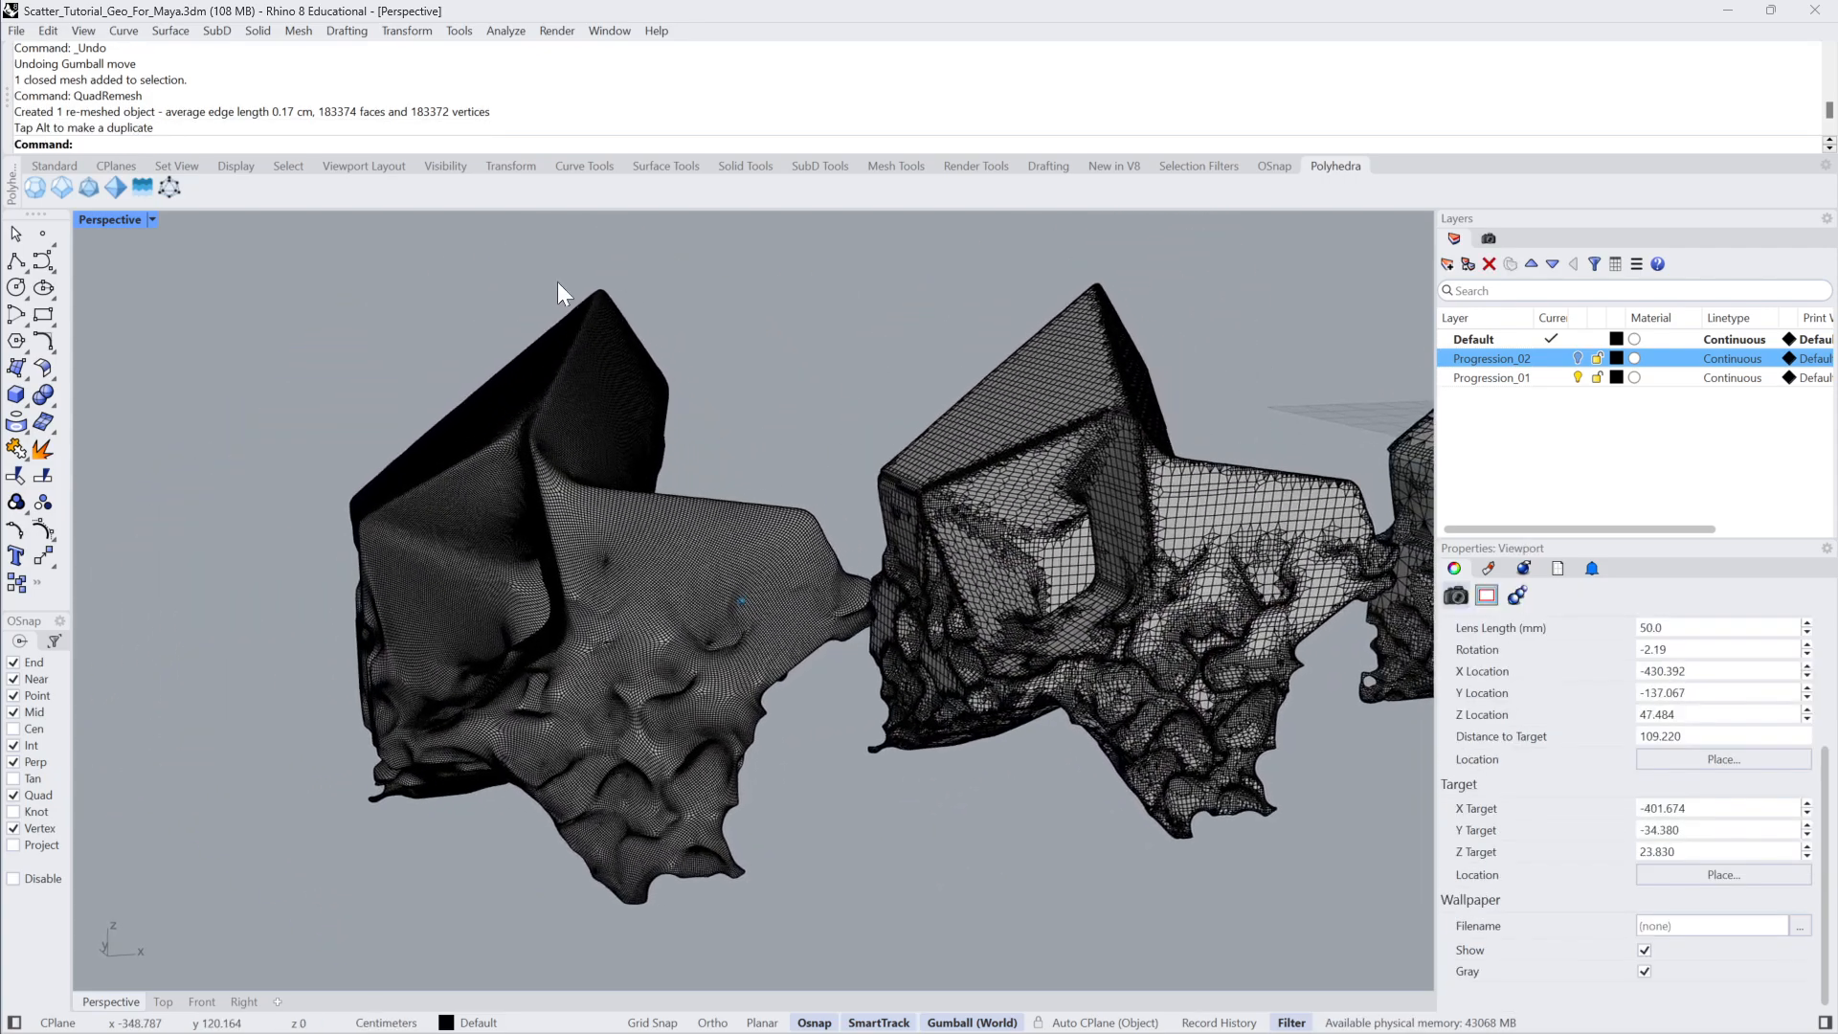
{"action": "left_click", "coordinate": [151, 218]}
{"action": "left_click", "coordinate": [131, 338]}
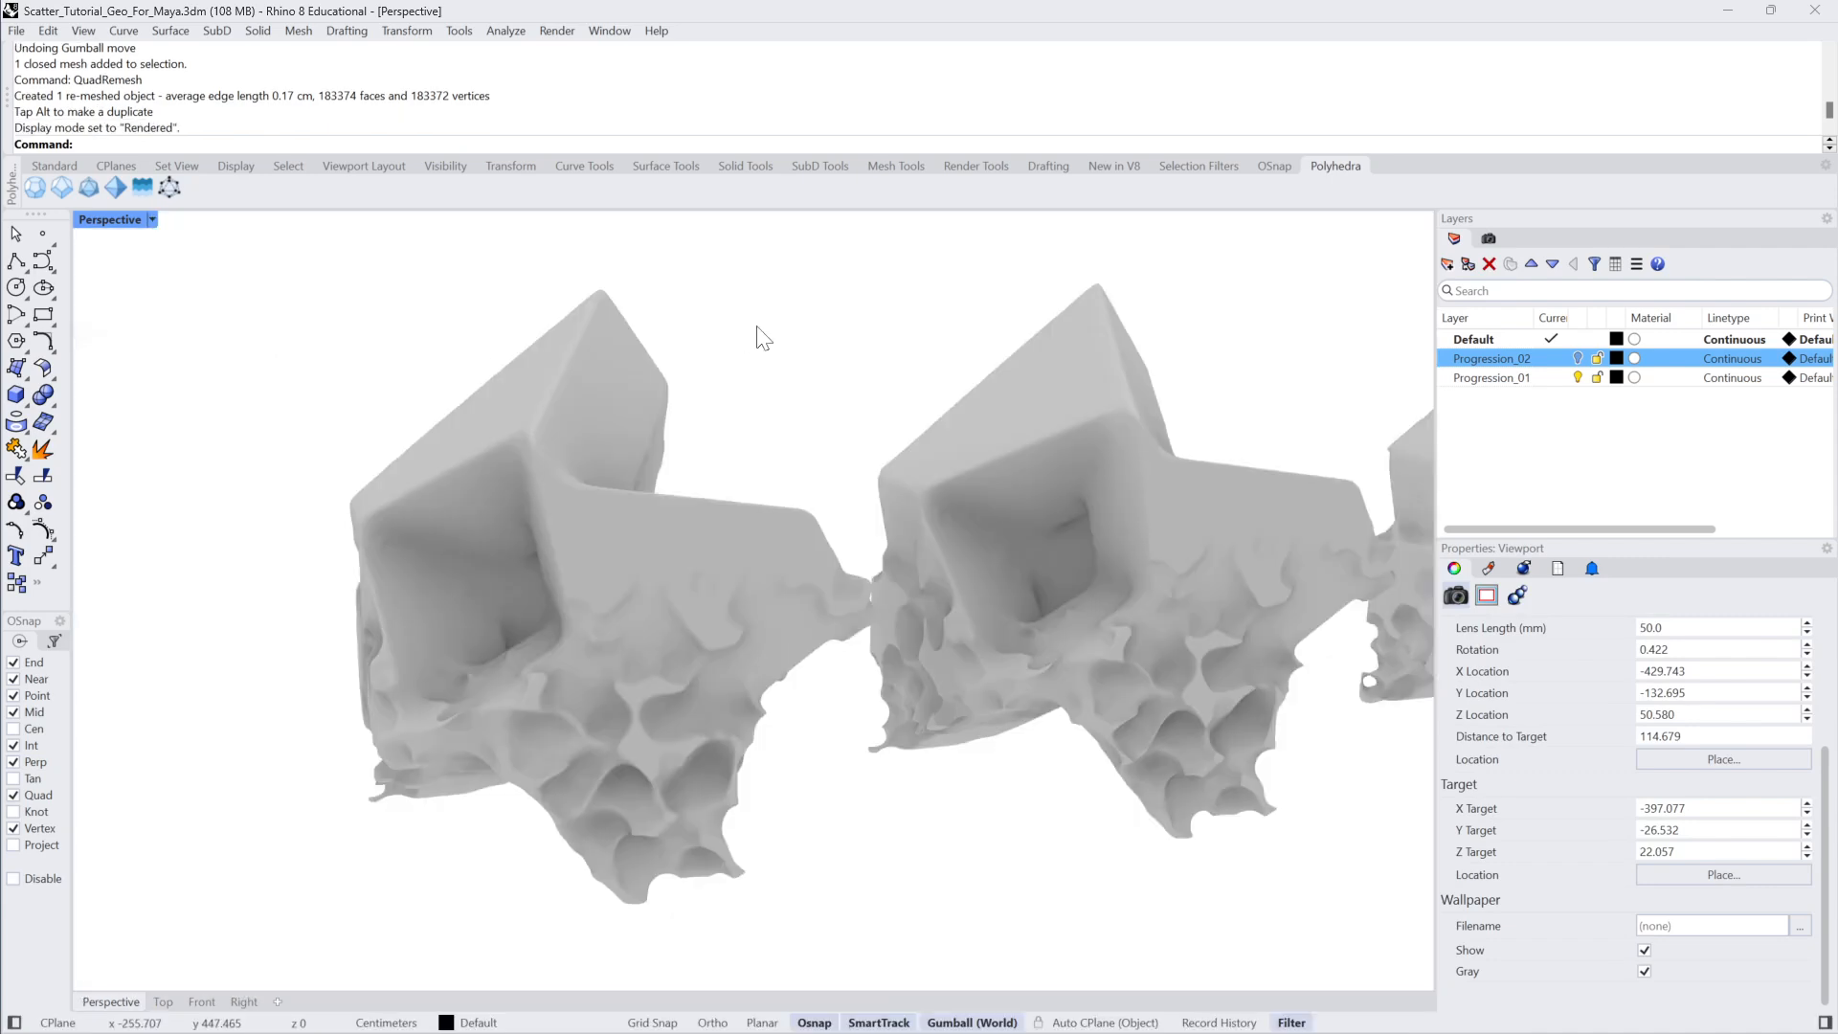
Move the remeshed object farther out along the X axis, and bring the original inset wrap closer to it.
{"action": "right_click_drag", "start_coordinate": [755, 336], "coordinate": [674, 572]}
{"action": "left_click", "coordinate": [674, 572]}
{"action": "left_click_drag", "start_coordinate": [698, 577], "coordinate": [387, 613]}
{"action": "left_click", "coordinate": [1102, 566]}
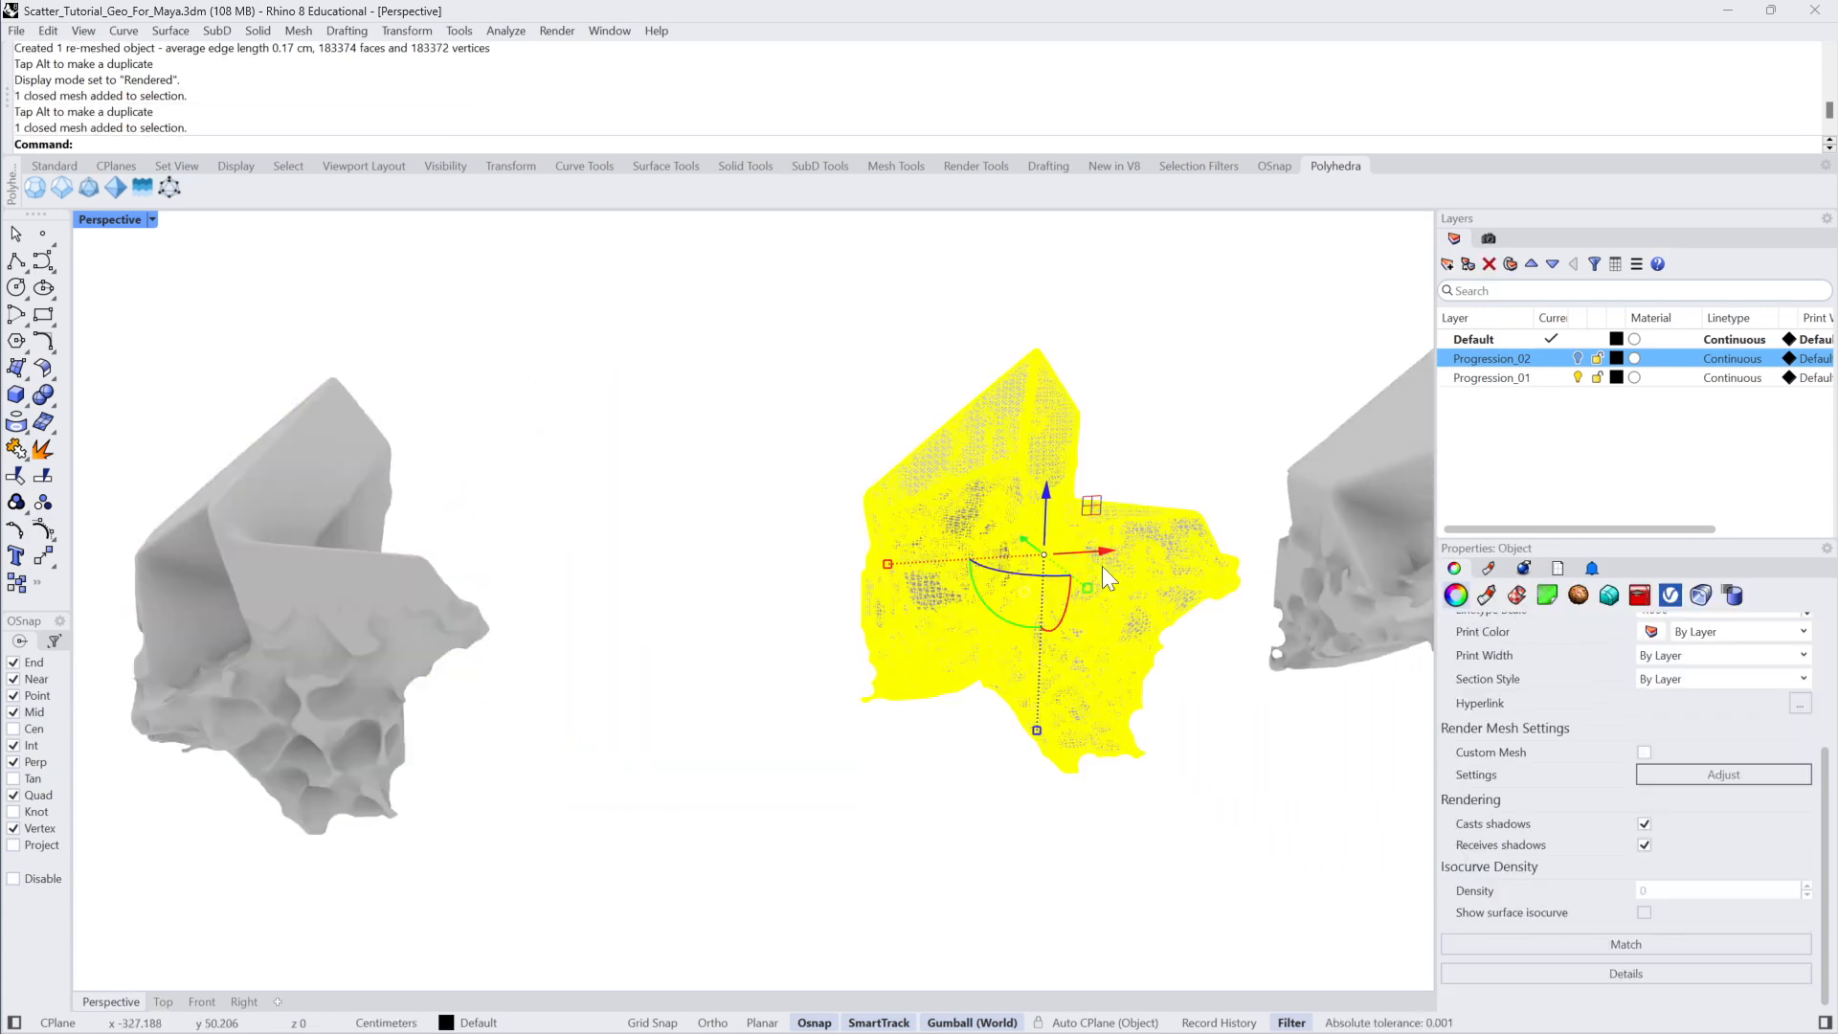
{"action": "left_click_drag", "start_coordinate": [1101, 566], "coordinate": [756, 574]}
Isolate the remeshed object and the inset wrap, and zoom to the selected pair.
{"action": "left_click_drag", "start_coordinate": [854, 390], "coordinate": [280, 713]}
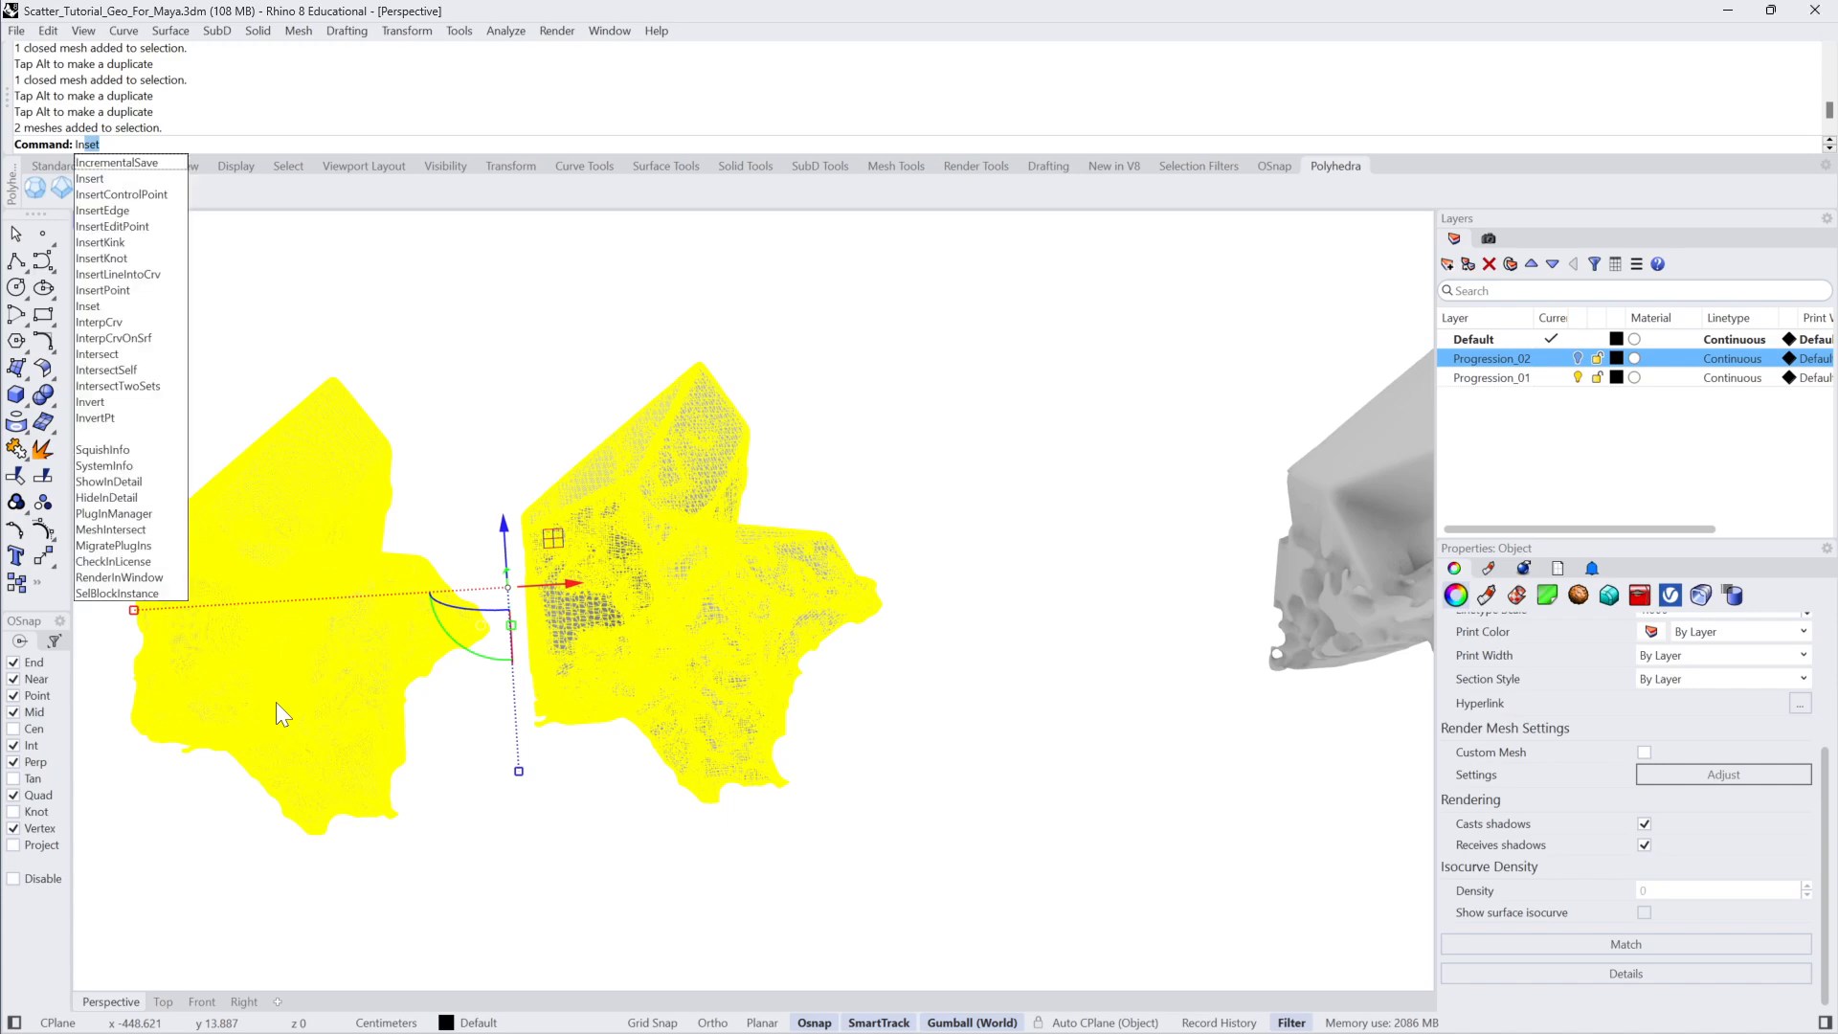
{"action": "key", "text": "BackSpace"}
{"action": "key", "text": "BackSpace"}
{"action": "key", "text": "BackSpace"}
{"action": "key", "text": "Return"}
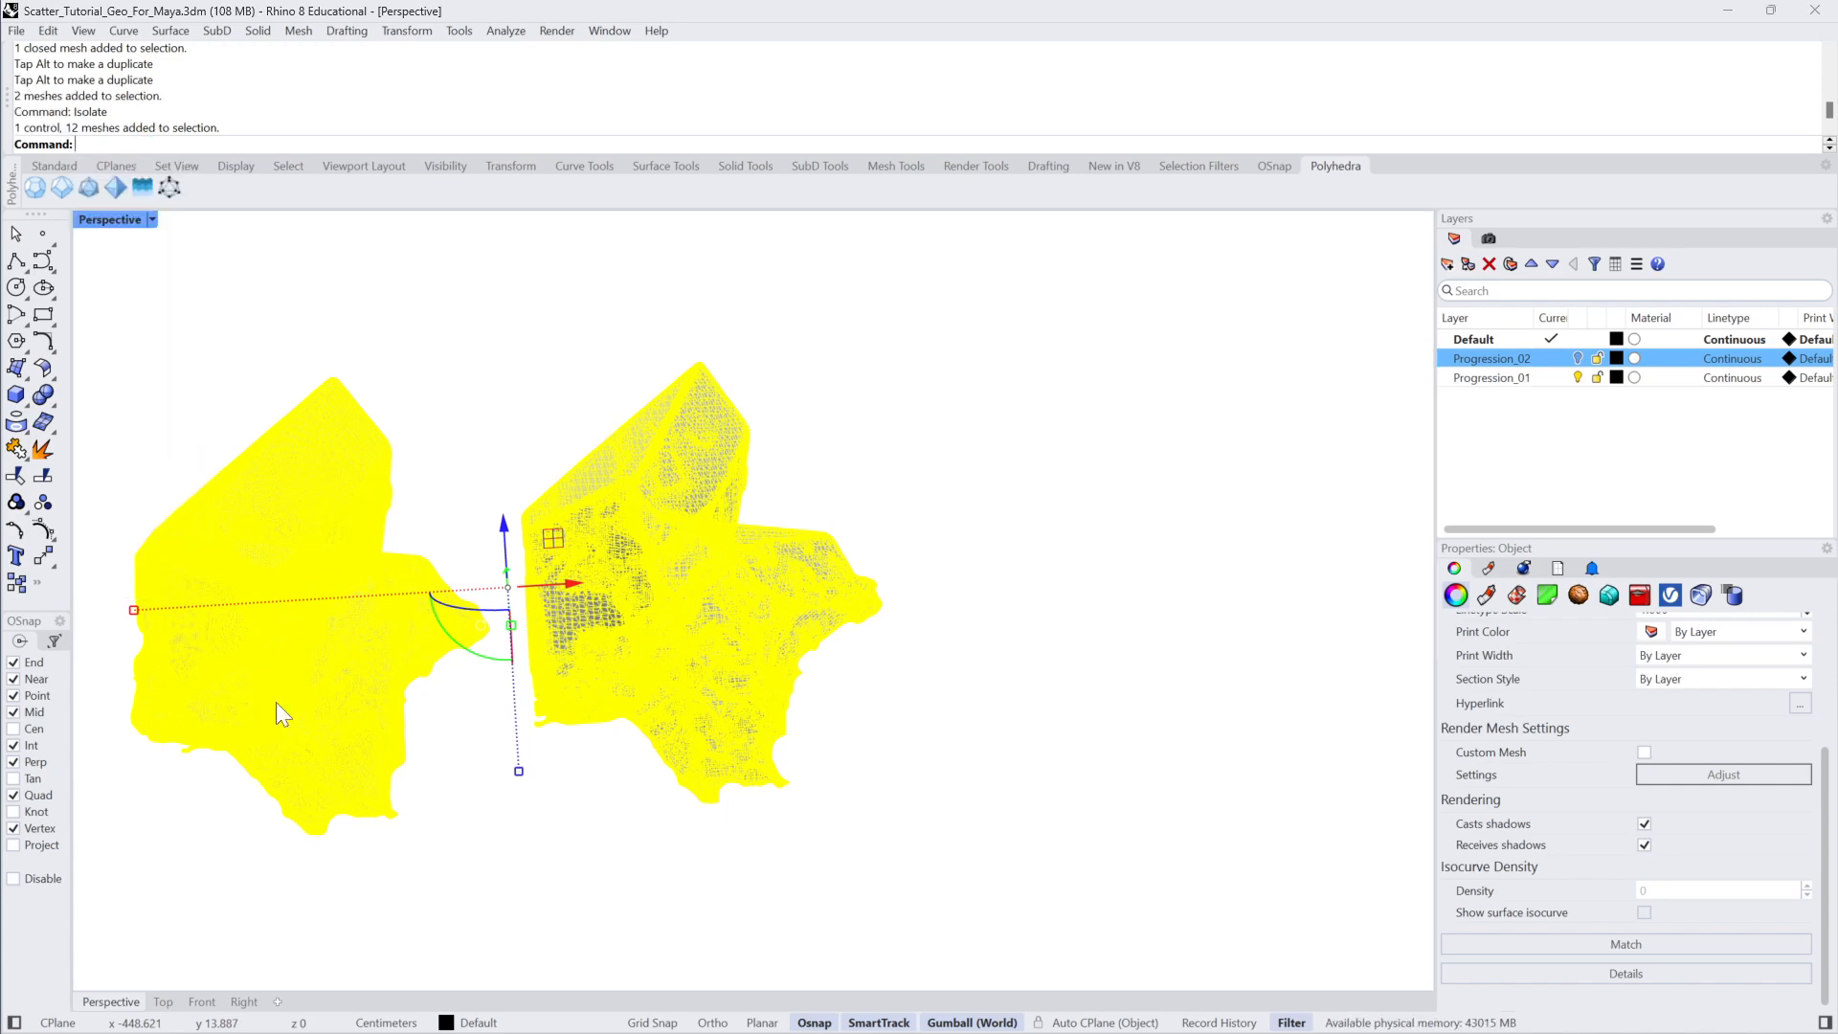
{"action": "type", "text": "Z"}
{"action": "key", "text": "Return"}
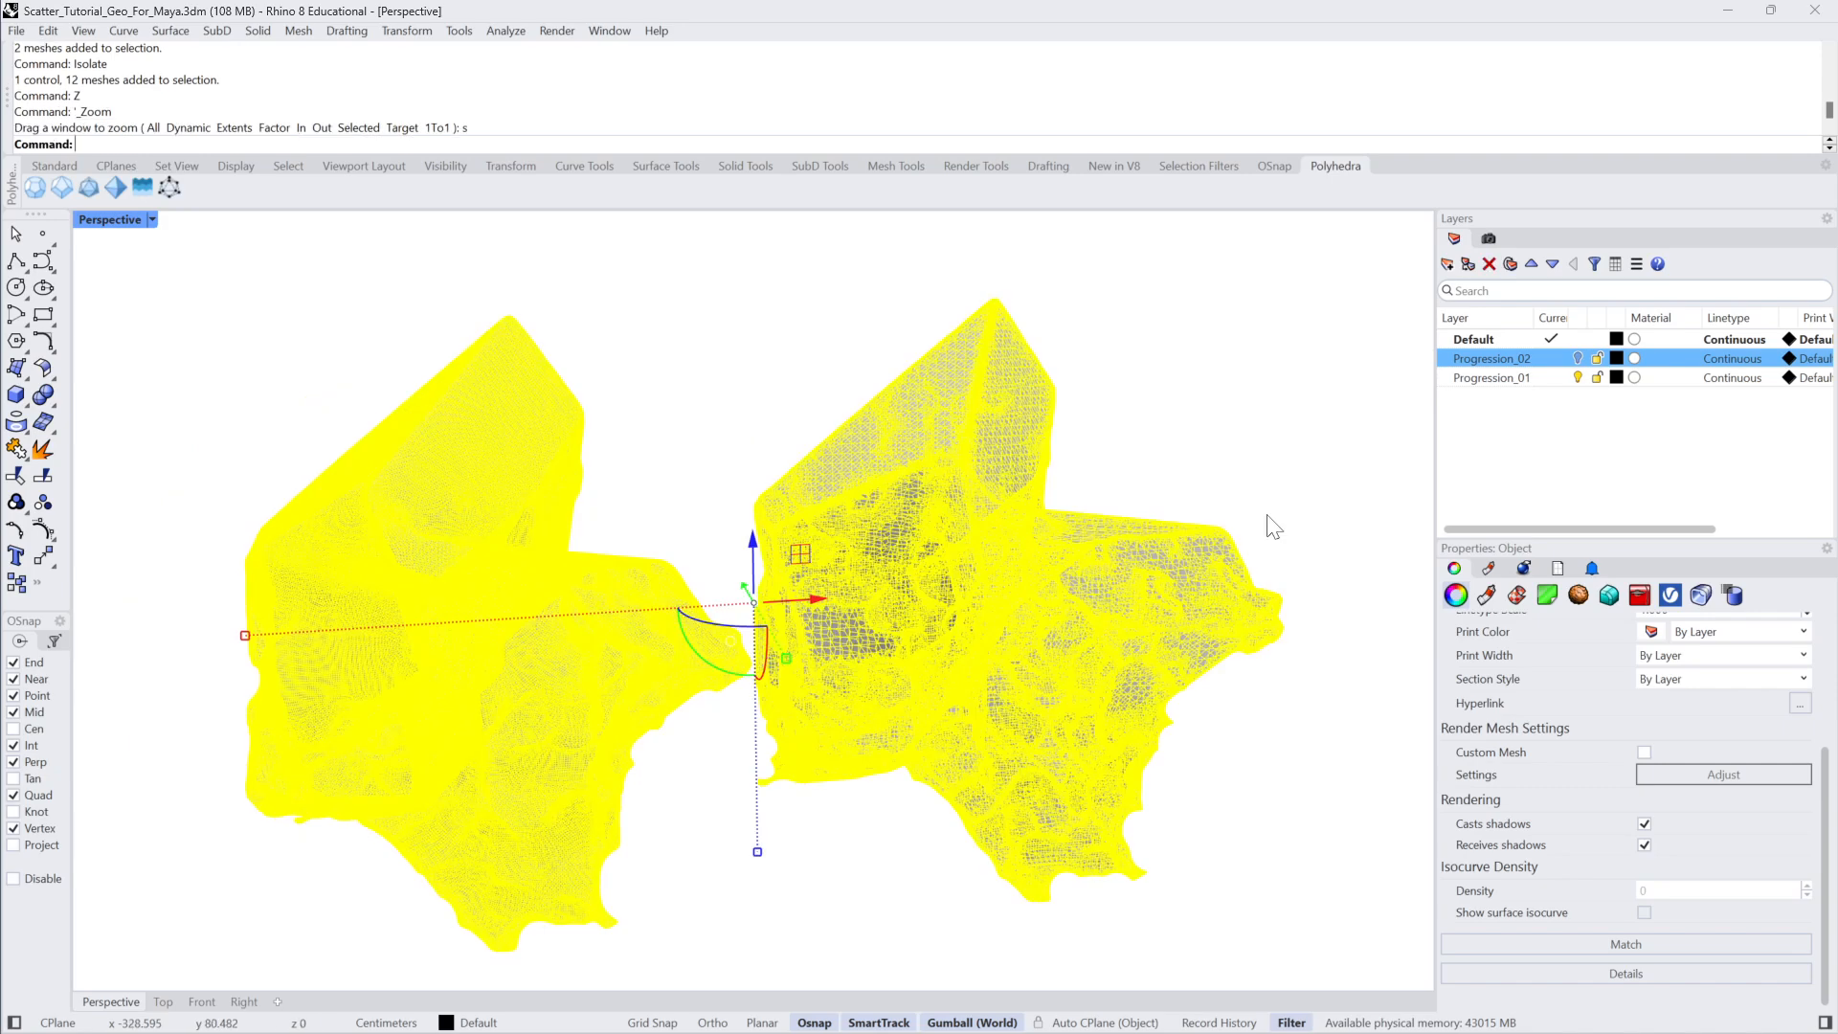
Compare the rendered carvings of the remeshed object and the inset wrap, and set the viewport display to Shaded.
{"action": "left_click", "coordinate": [788, 417]}
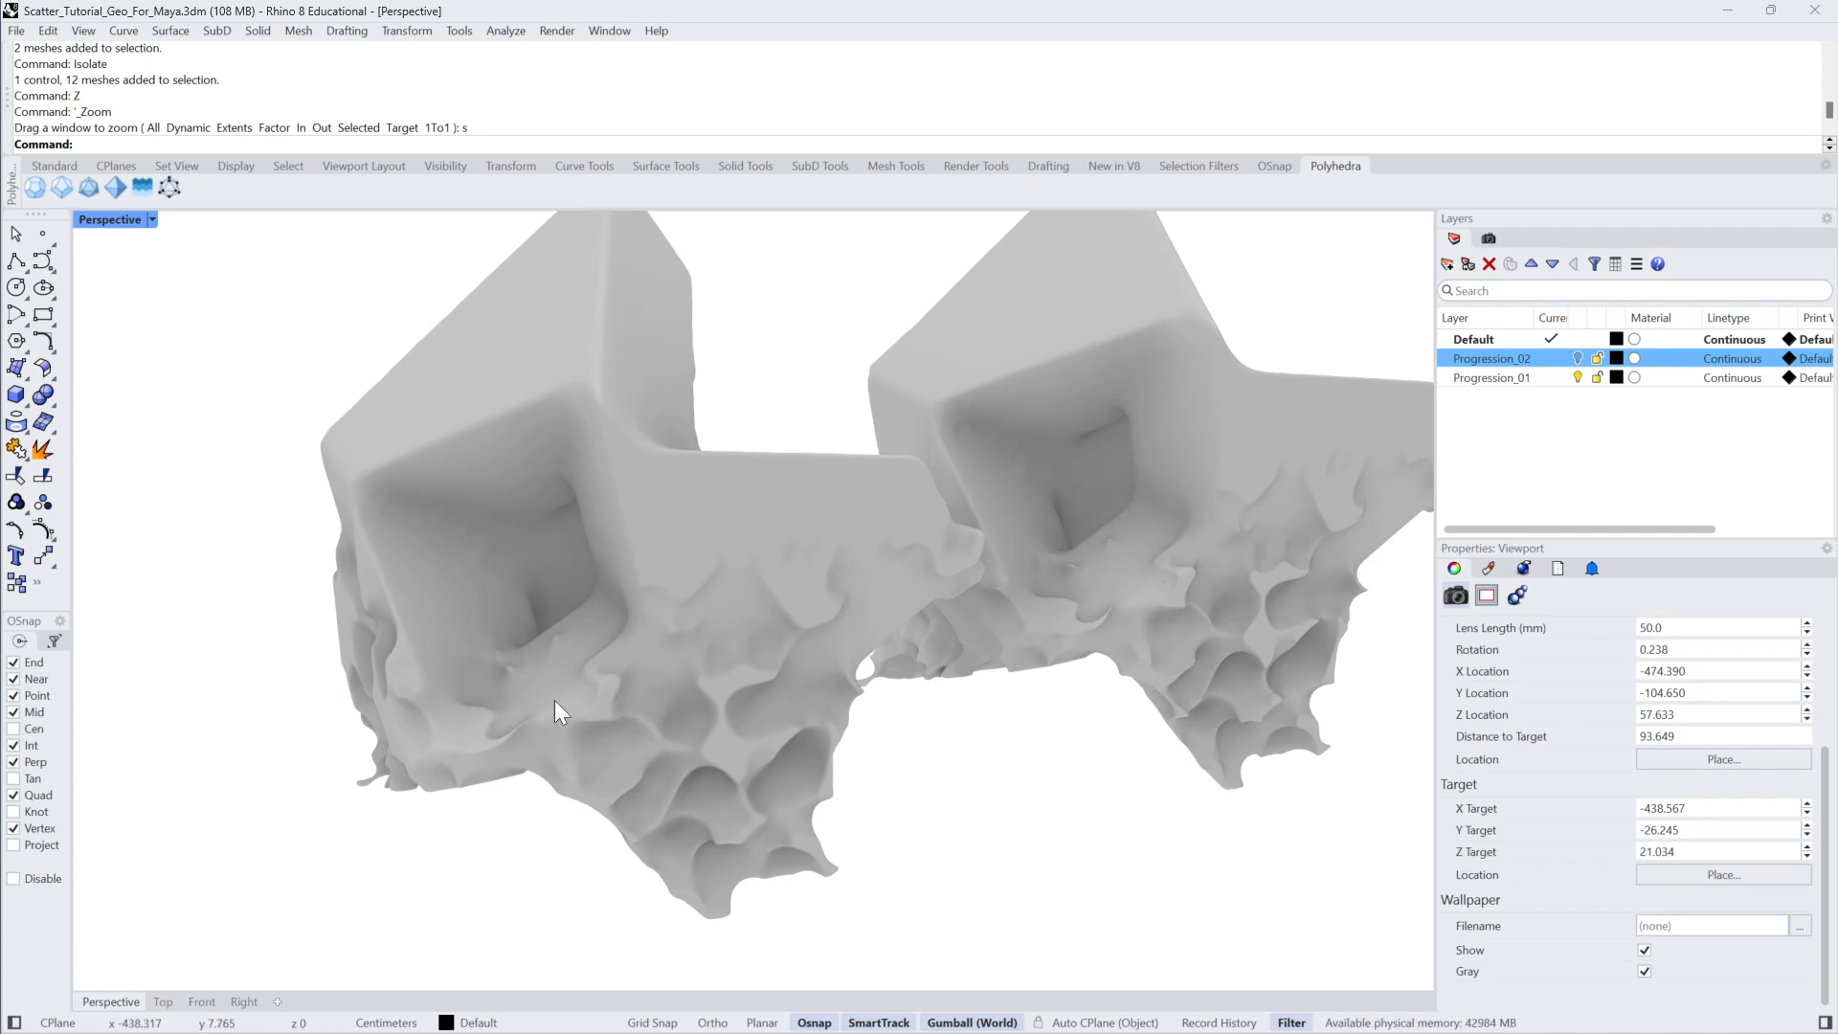
{"action": "left_click", "coordinate": [692, 625]}
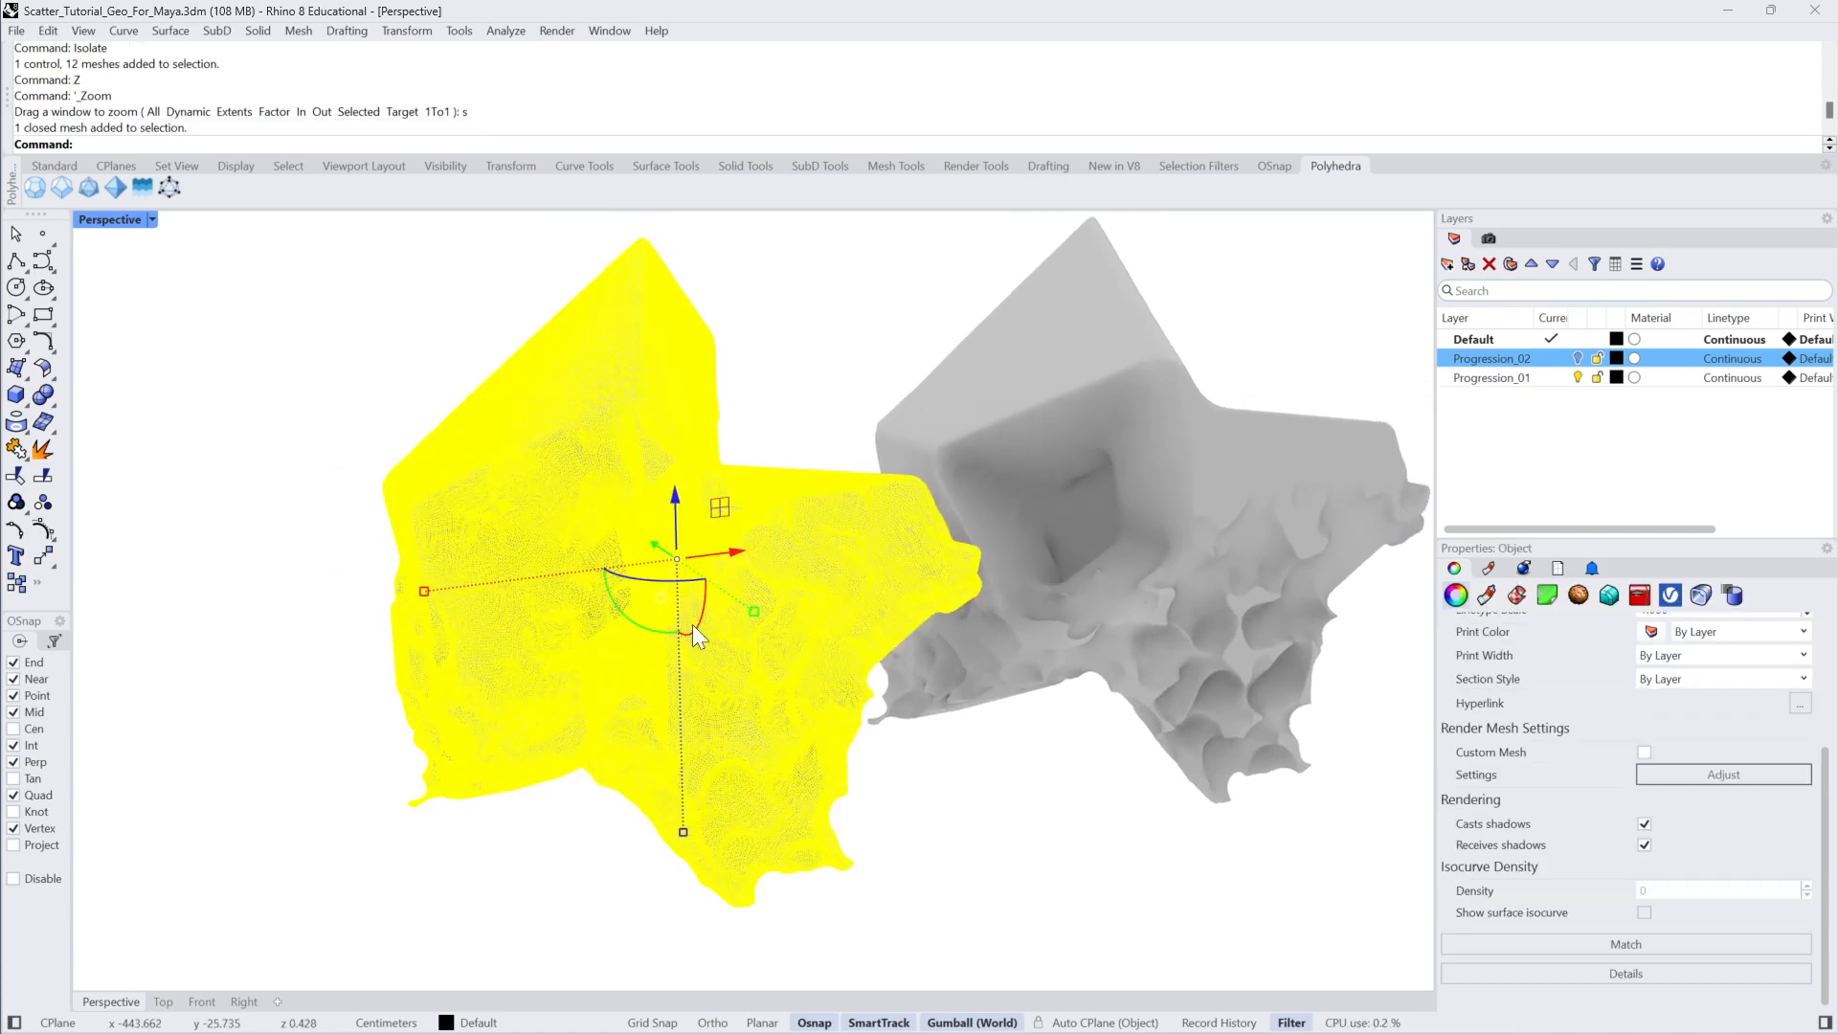
{"action": "left_click", "coordinate": [151, 219]}
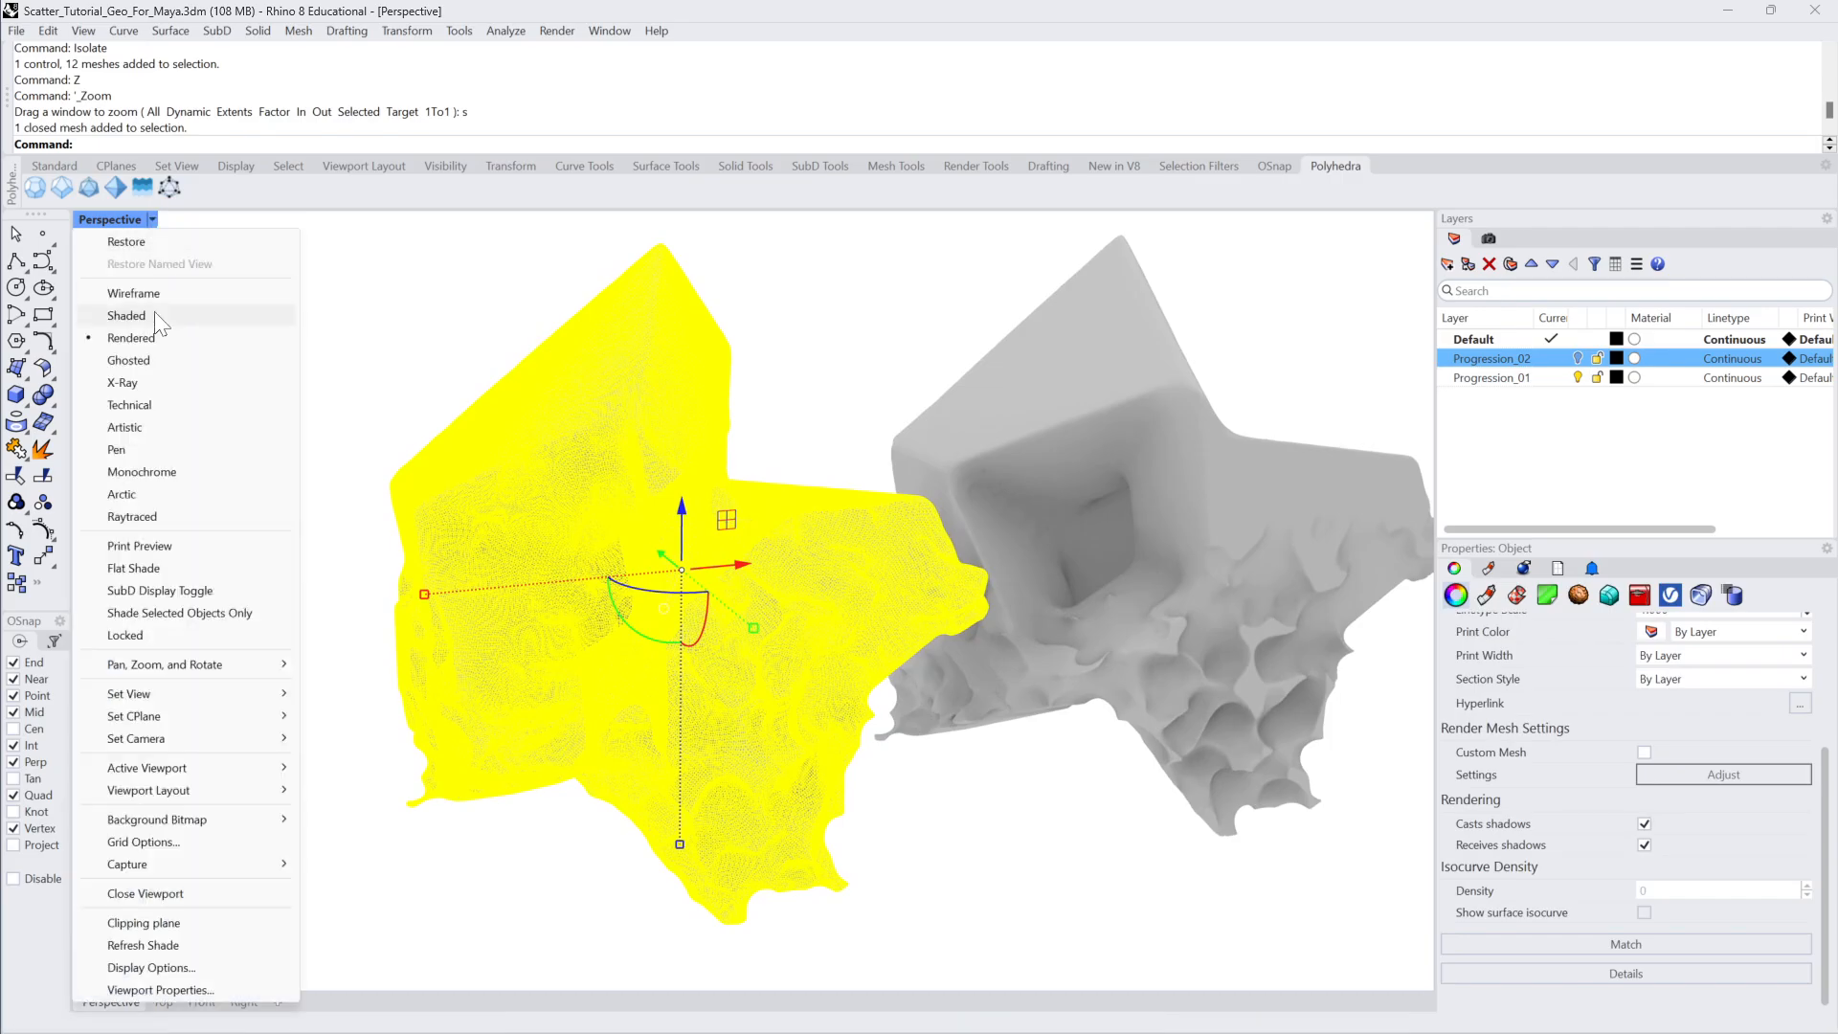
{"action": "left_click", "coordinate": [105, 312]}
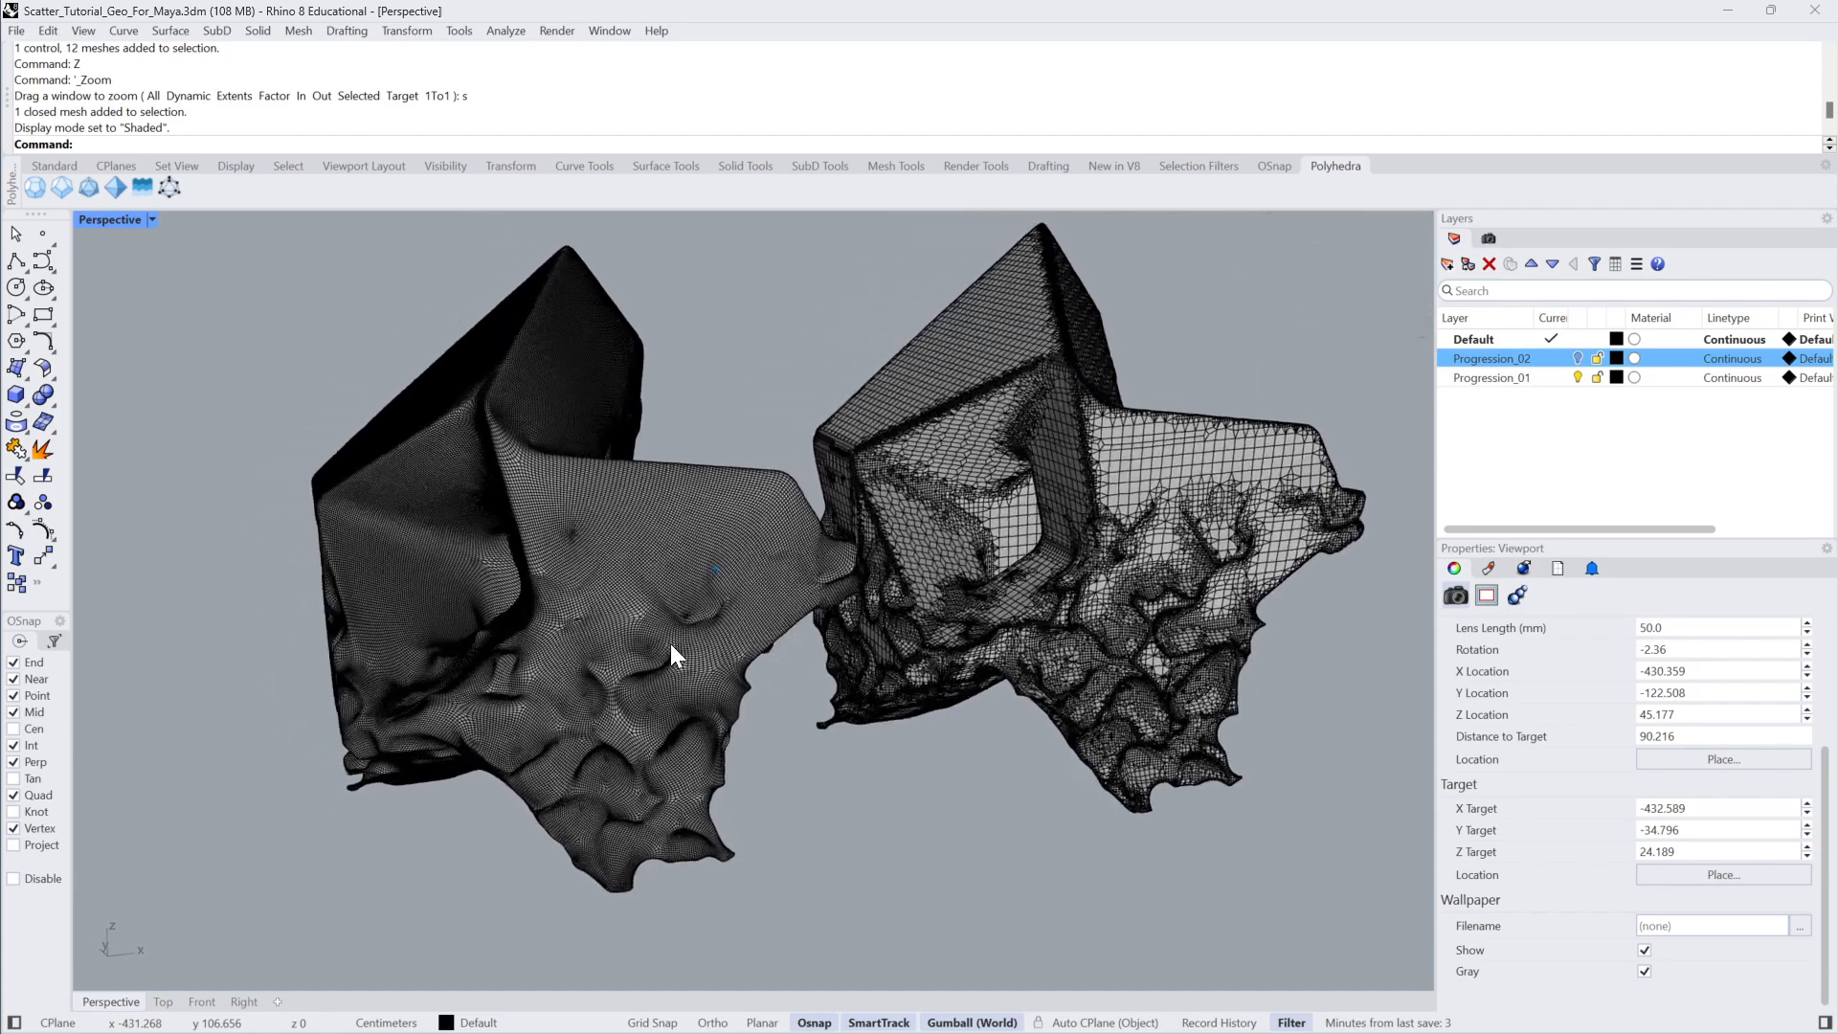
Move the remeshed object slightly farther from the inset wrap along the X axis.
{"action": "left_click", "coordinate": [638, 595]}
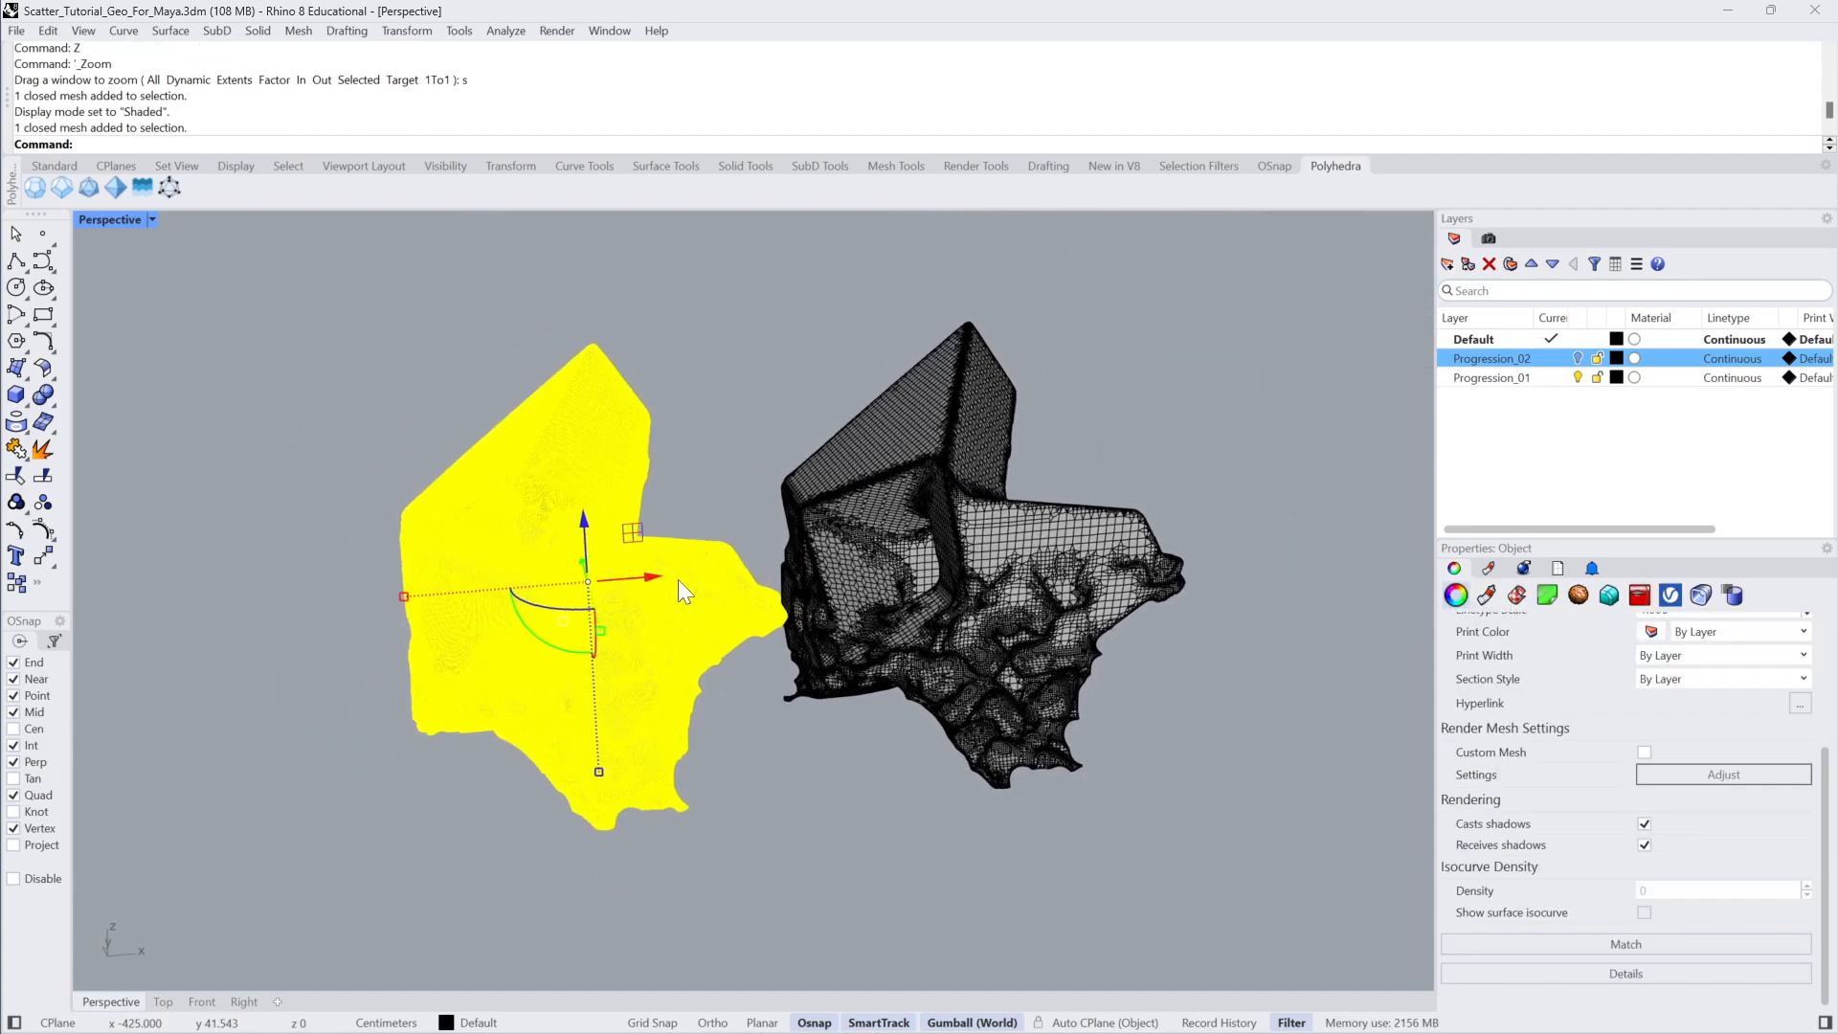
{"action": "left_click_drag", "start_coordinate": [653, 580], "coordinate": [578, 585]}
{"action": "left_click", "coordinate": [1080, 410]}
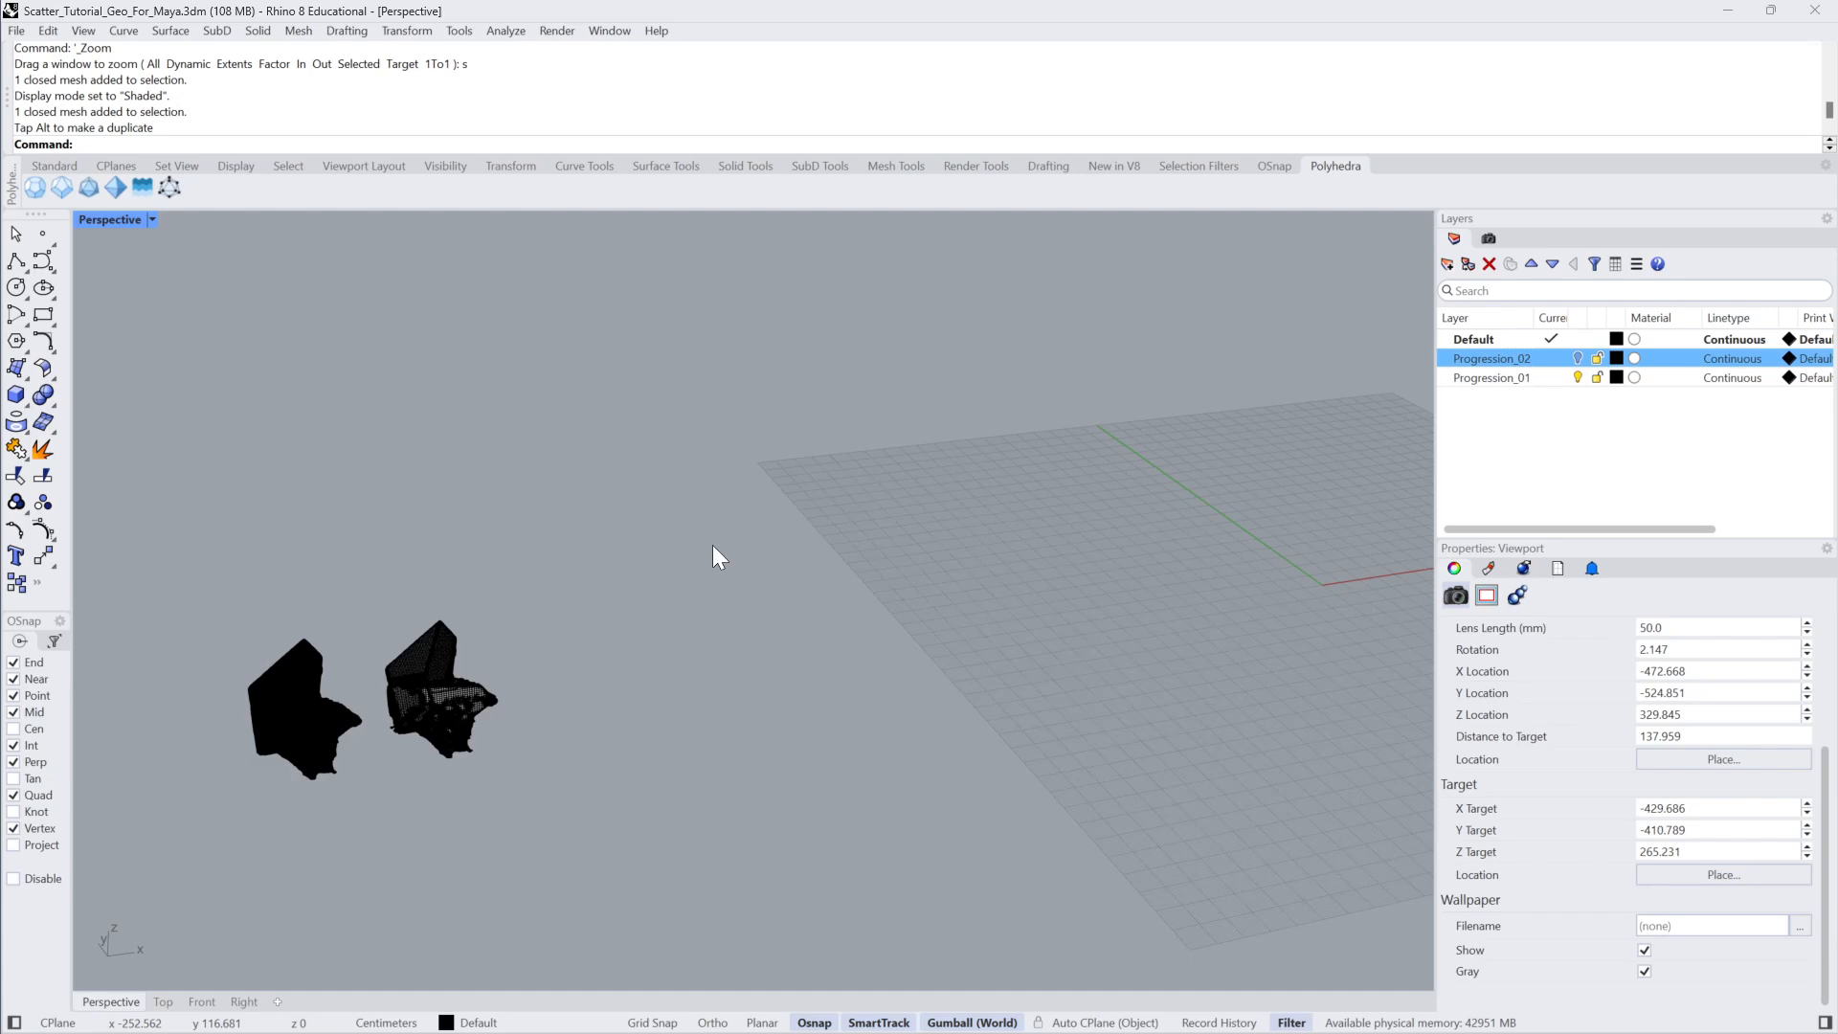
Show the hidden objects again and delete the smooth mesh overlapping the inset wrap.
{"action": "key", "text": "Return"}
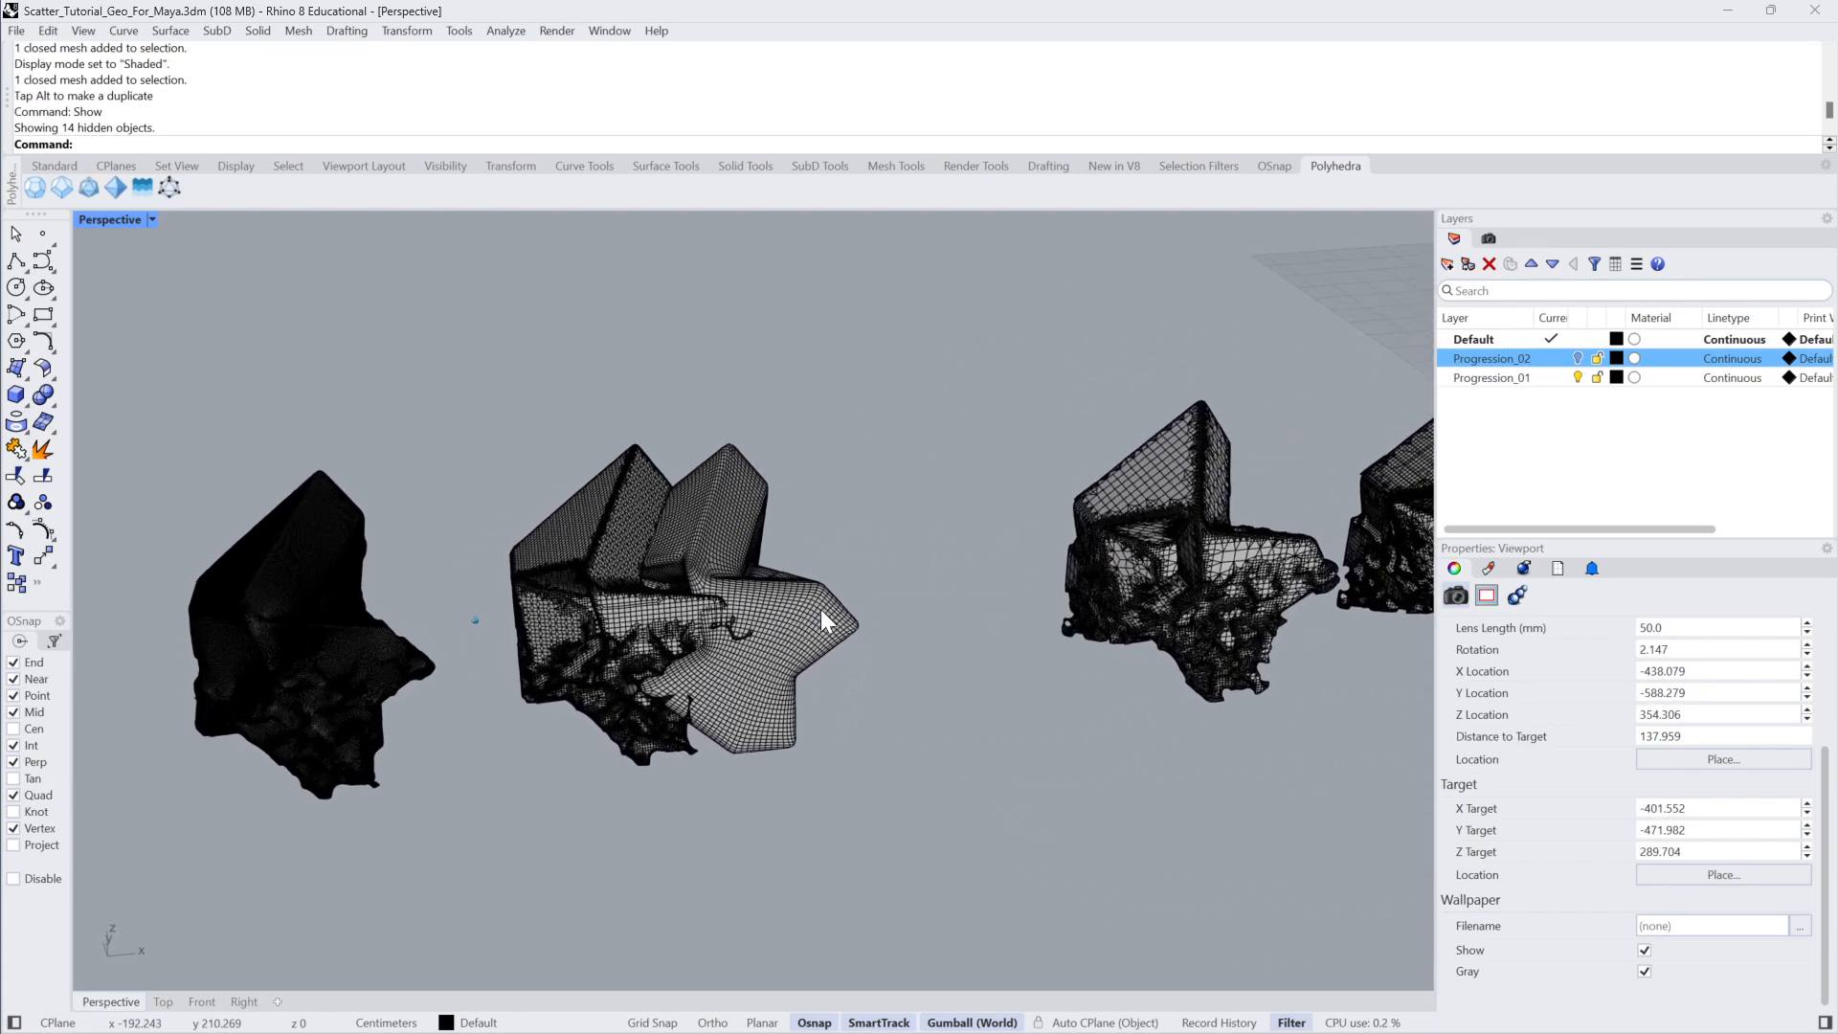
{"action": "left_click", "coordinate": [825, 601]}
{"action": "key", "text": "Delete"}
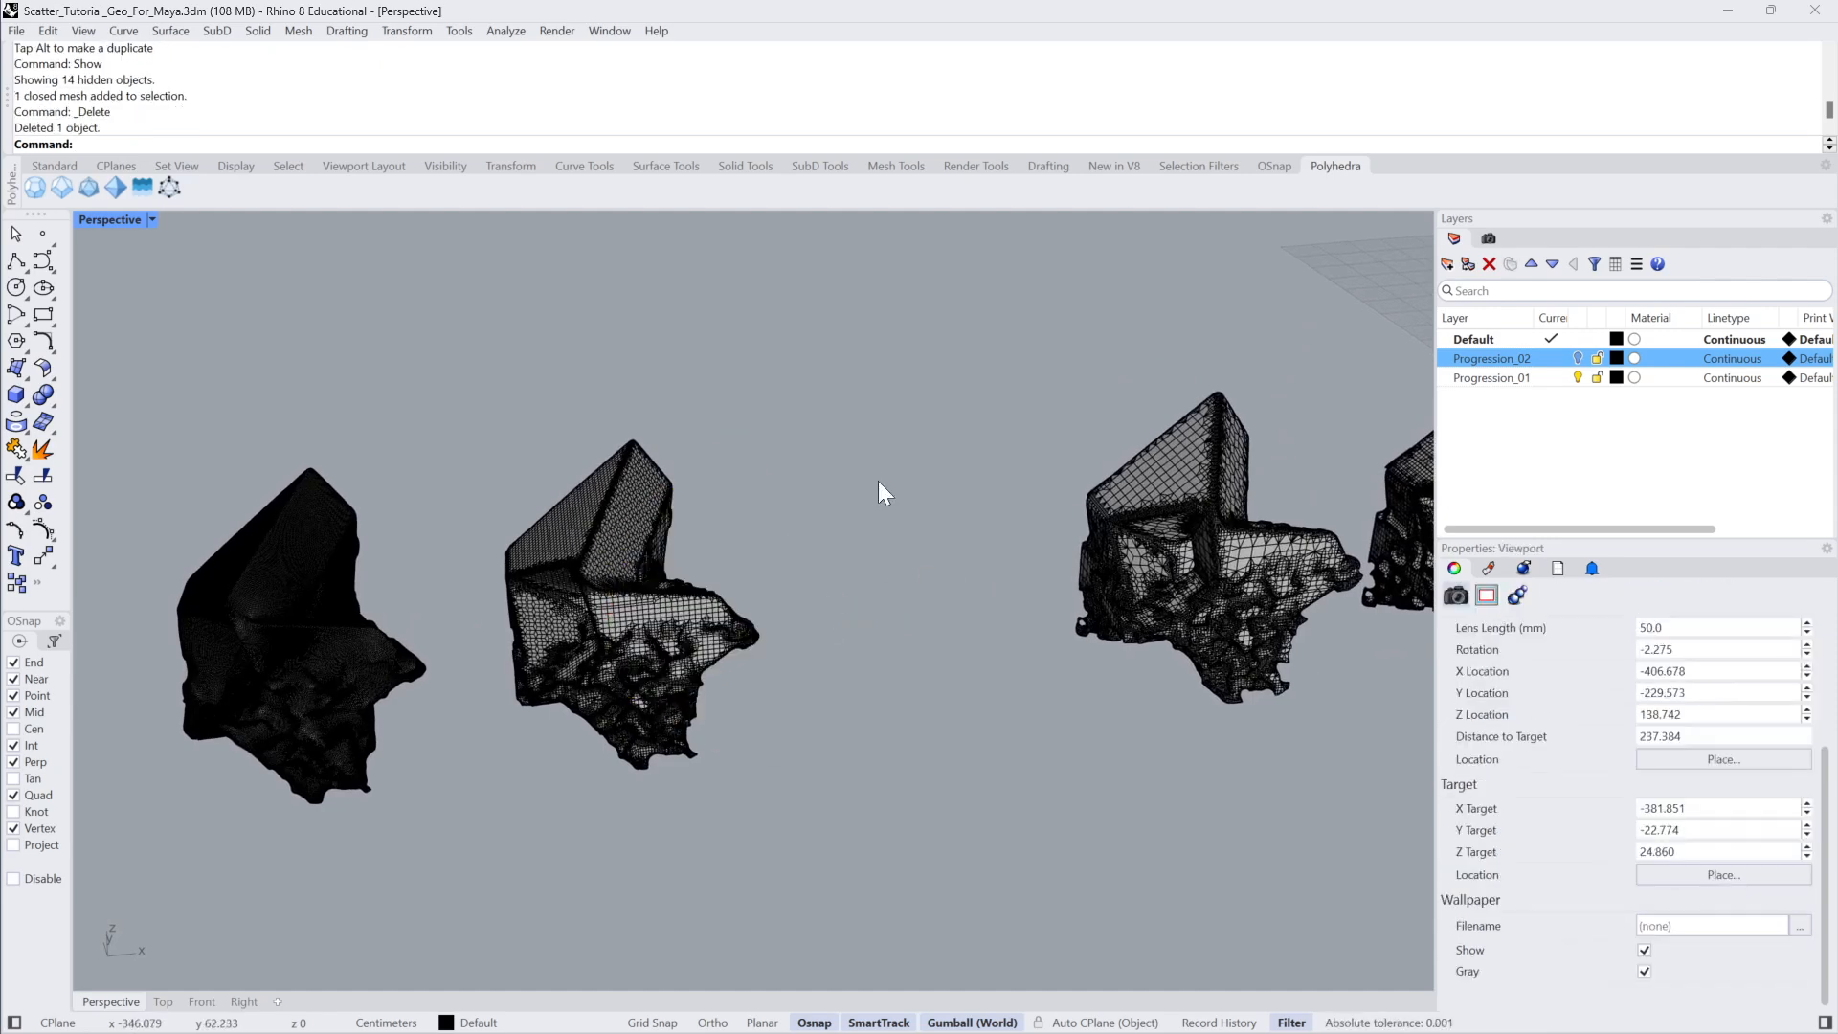
Move the remeshed object and the inset wrap together along the X axis, closer to the row of other meshes.
{"action": "left_click_drag", "start_coordinate": [876, 484], "coordinate": [254, 850]}
{"action": "left_click_drag", "start_coordinate": [567, 597], "coordinate": [820, 571]}
{"action": "left_click", "coordinate": [876, 268]}
Set the viewport display to Rendered and review the row of wrap variations.
{"action": "left_click", "coordinate": [152, 225]}
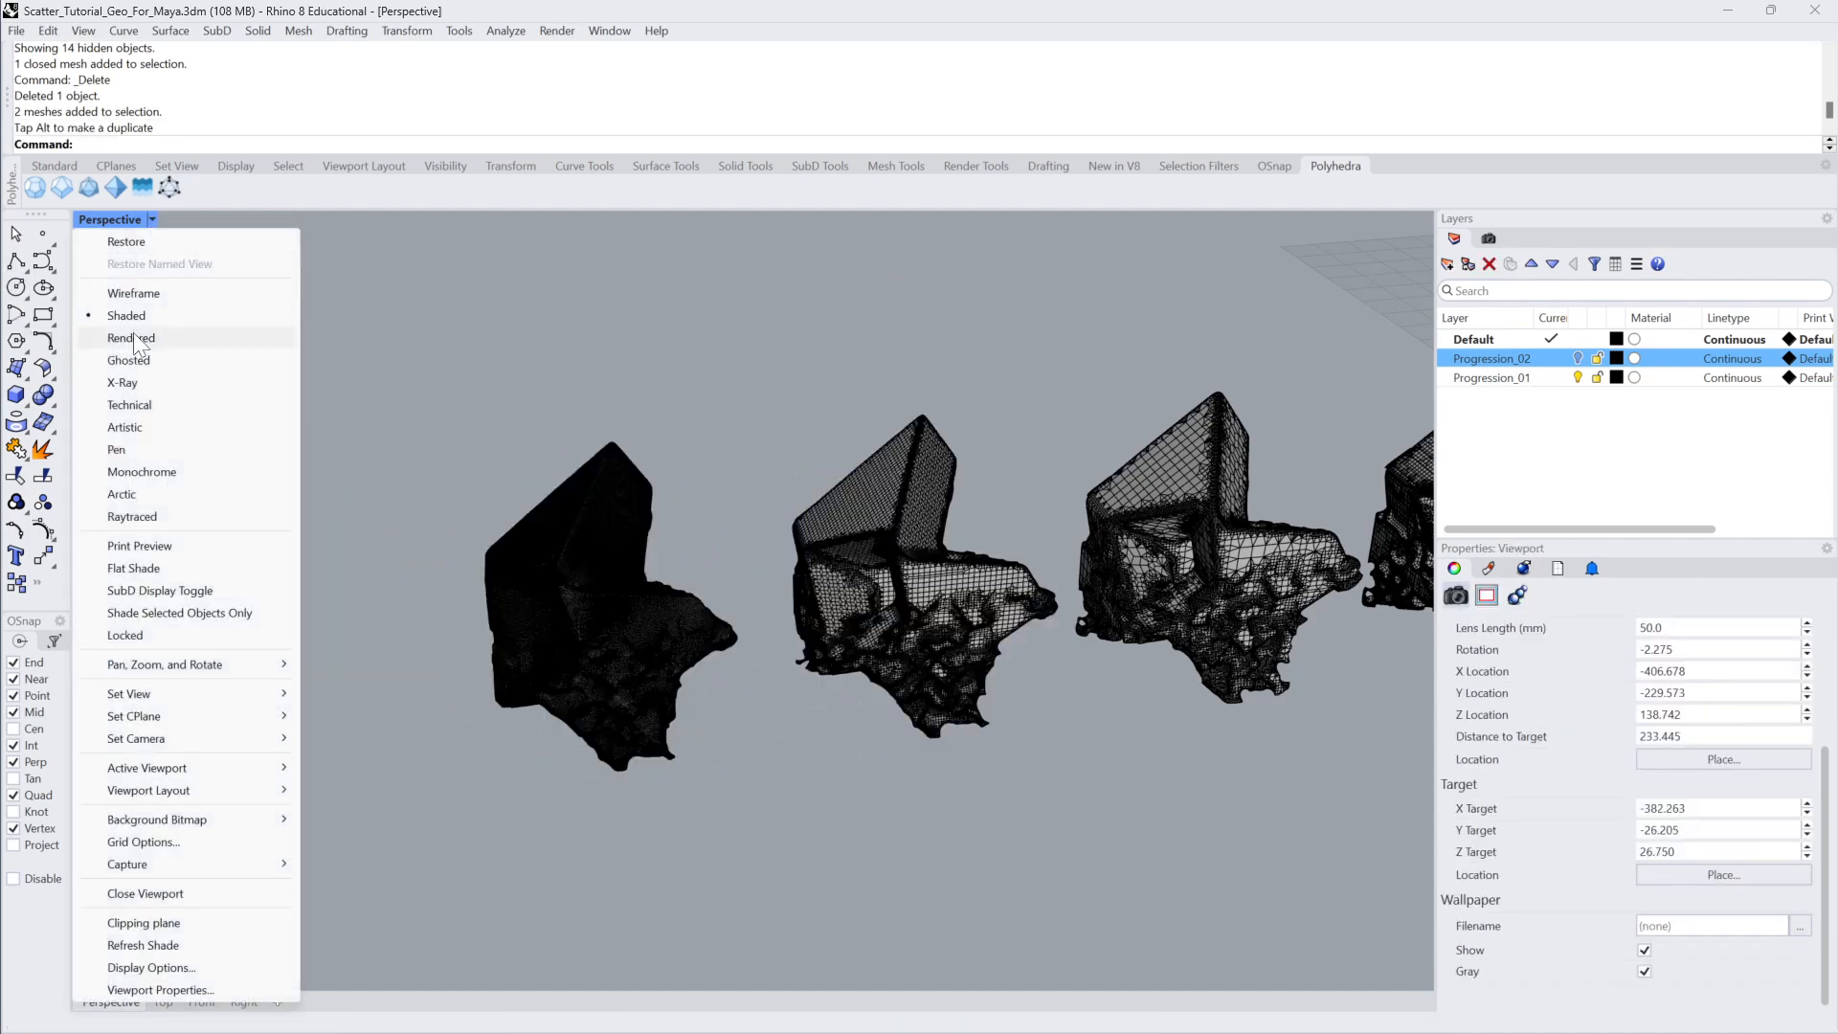
{"action": "left_click", "coordinate": [135, 335]}
{"action": "scroll", "coordinate": [1203, 358], "scroll_direction": "down", "scroll_amount": 4}
{"action": "right_click_drag", "start_coordinate": [1204, 373], "coordinate": [948, 427], "text": "shift"}
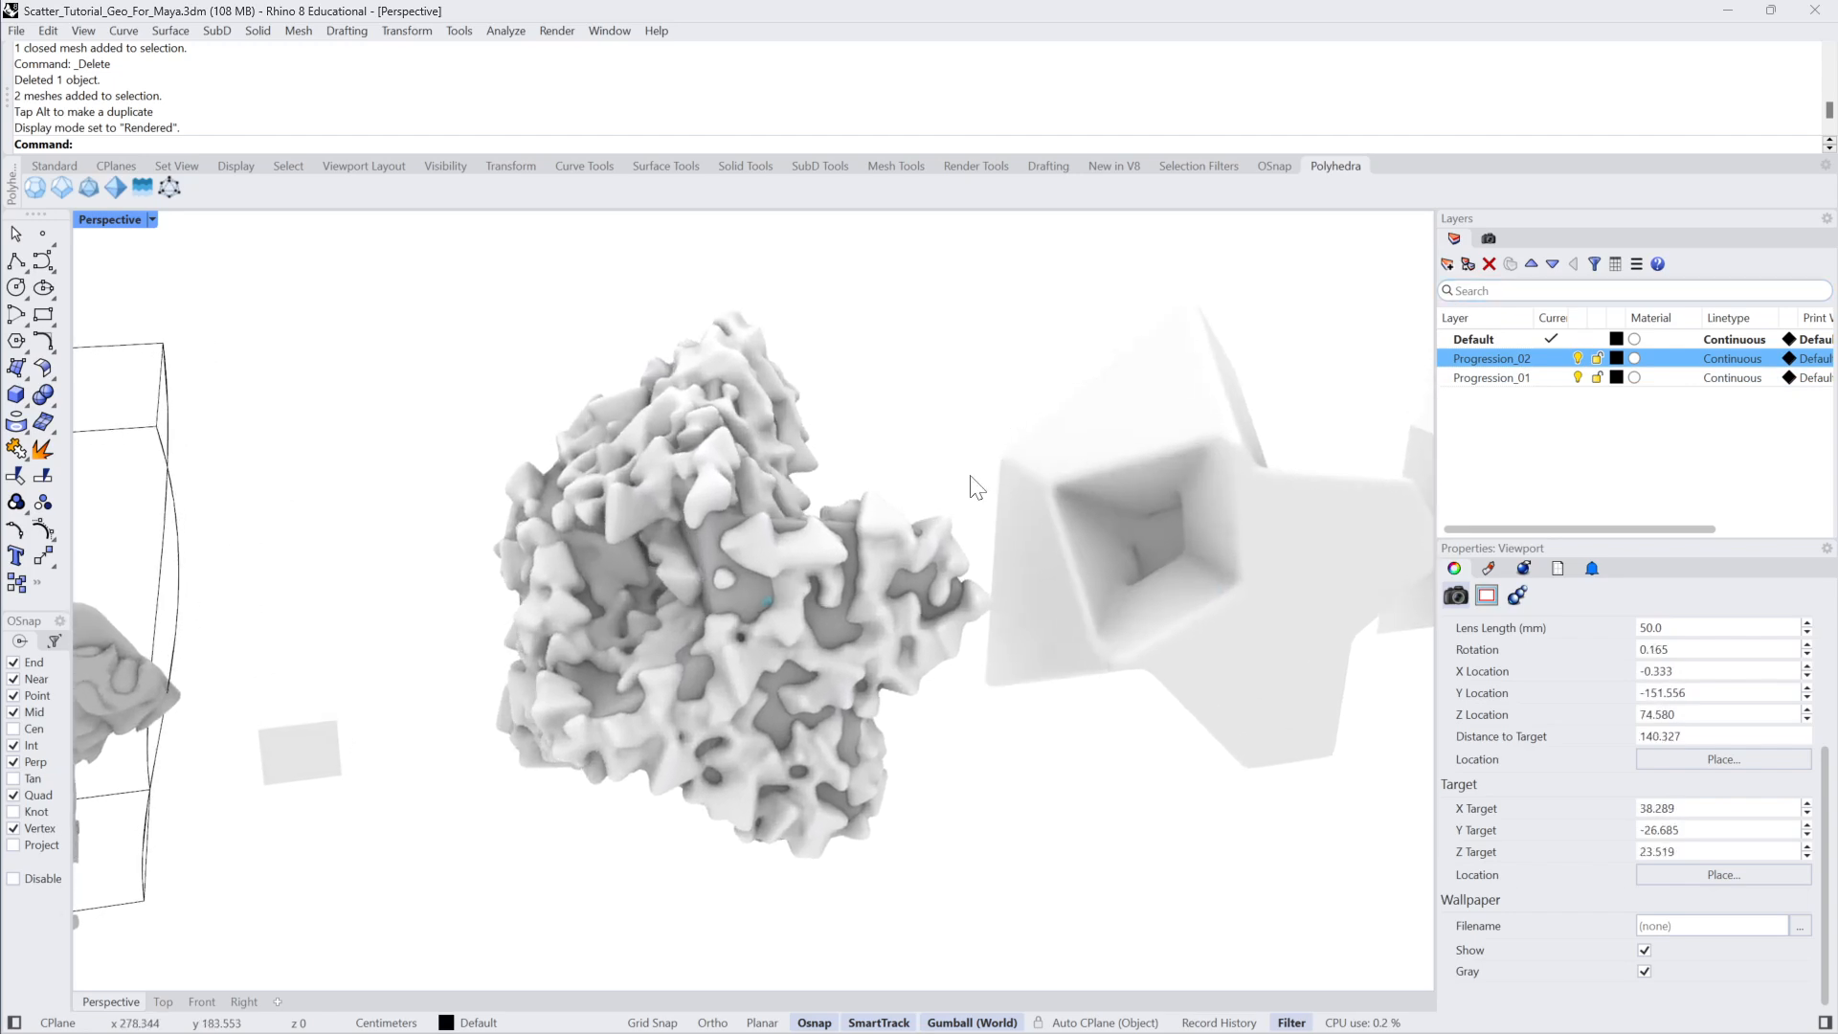
Hide the two wrap meshes covering the spiked object to expose the original scattered geometry.
{"action": "left_click", "coordinate": [878, 522]}
{"action": "key", "text": "ctrl+h"}
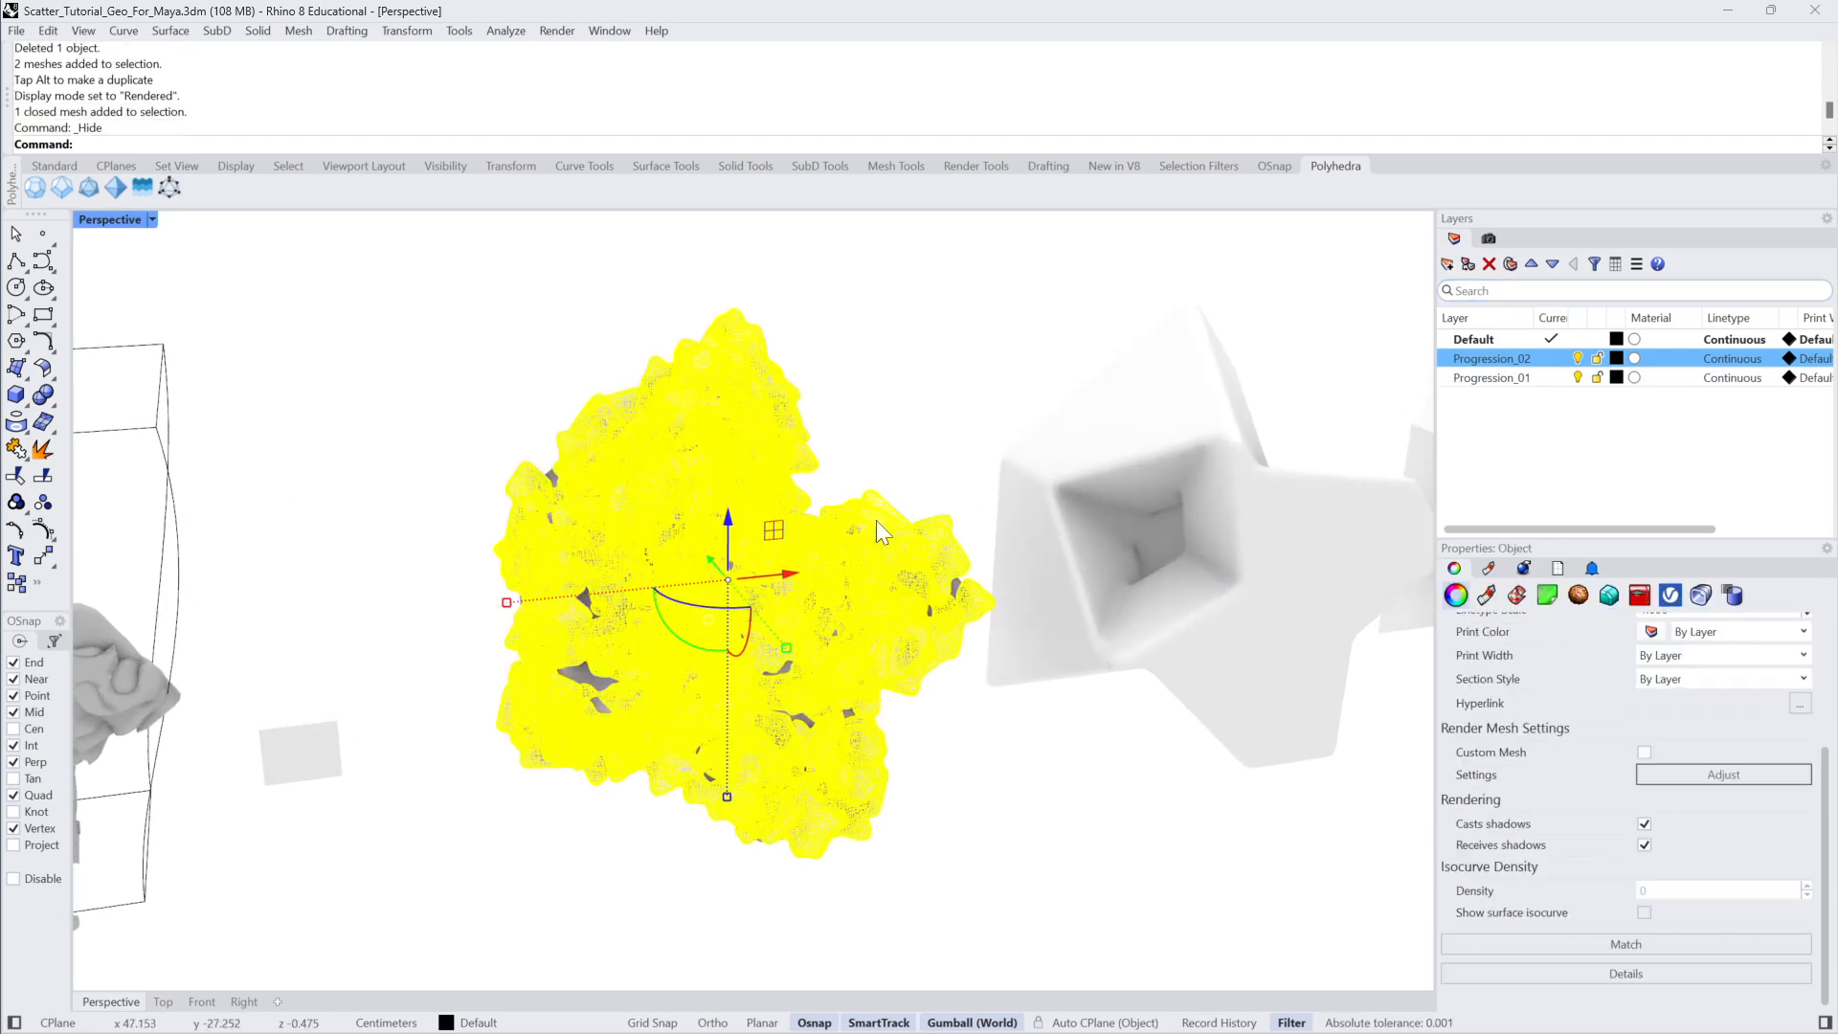
{"action": "left_click", "coordinate": [871, 531]}
{"action": "key", "text": "ctrl+h"}
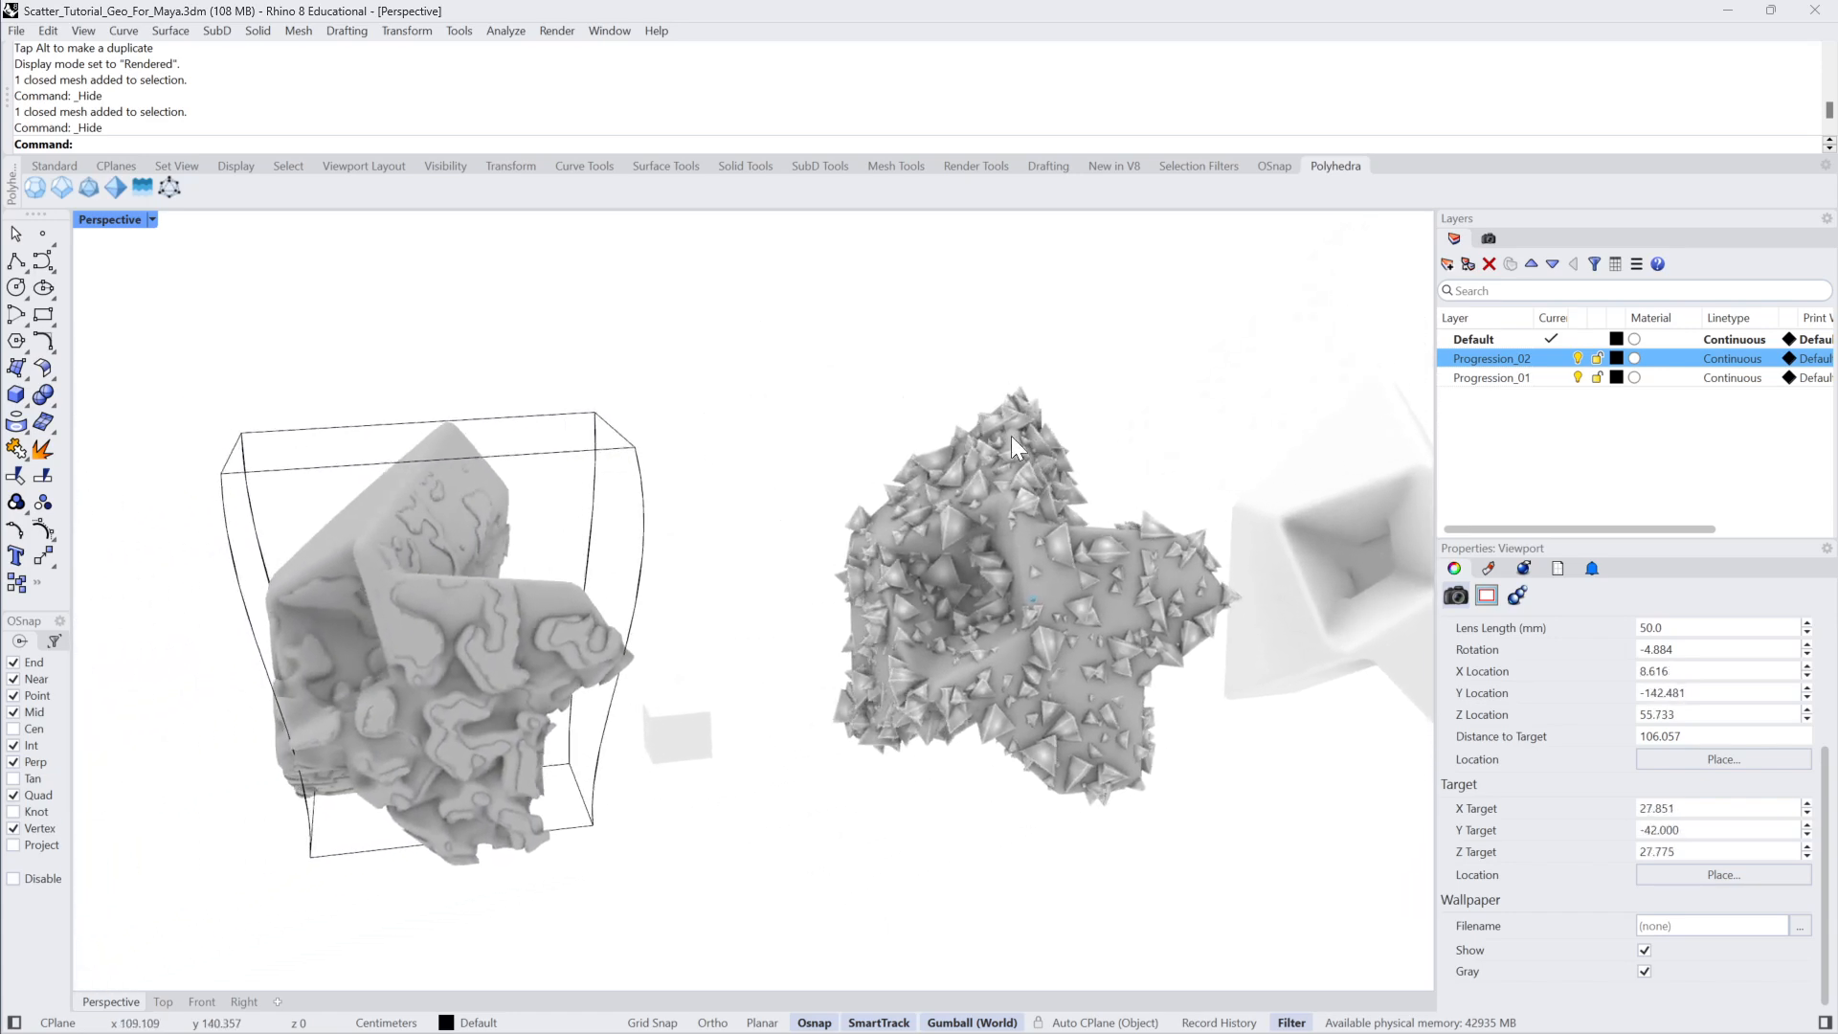
Turn the Progression_02 layer off and back on to compare the carved object with the underlying version.
{"action": "left_click", "coordinate": [1597, 357]}
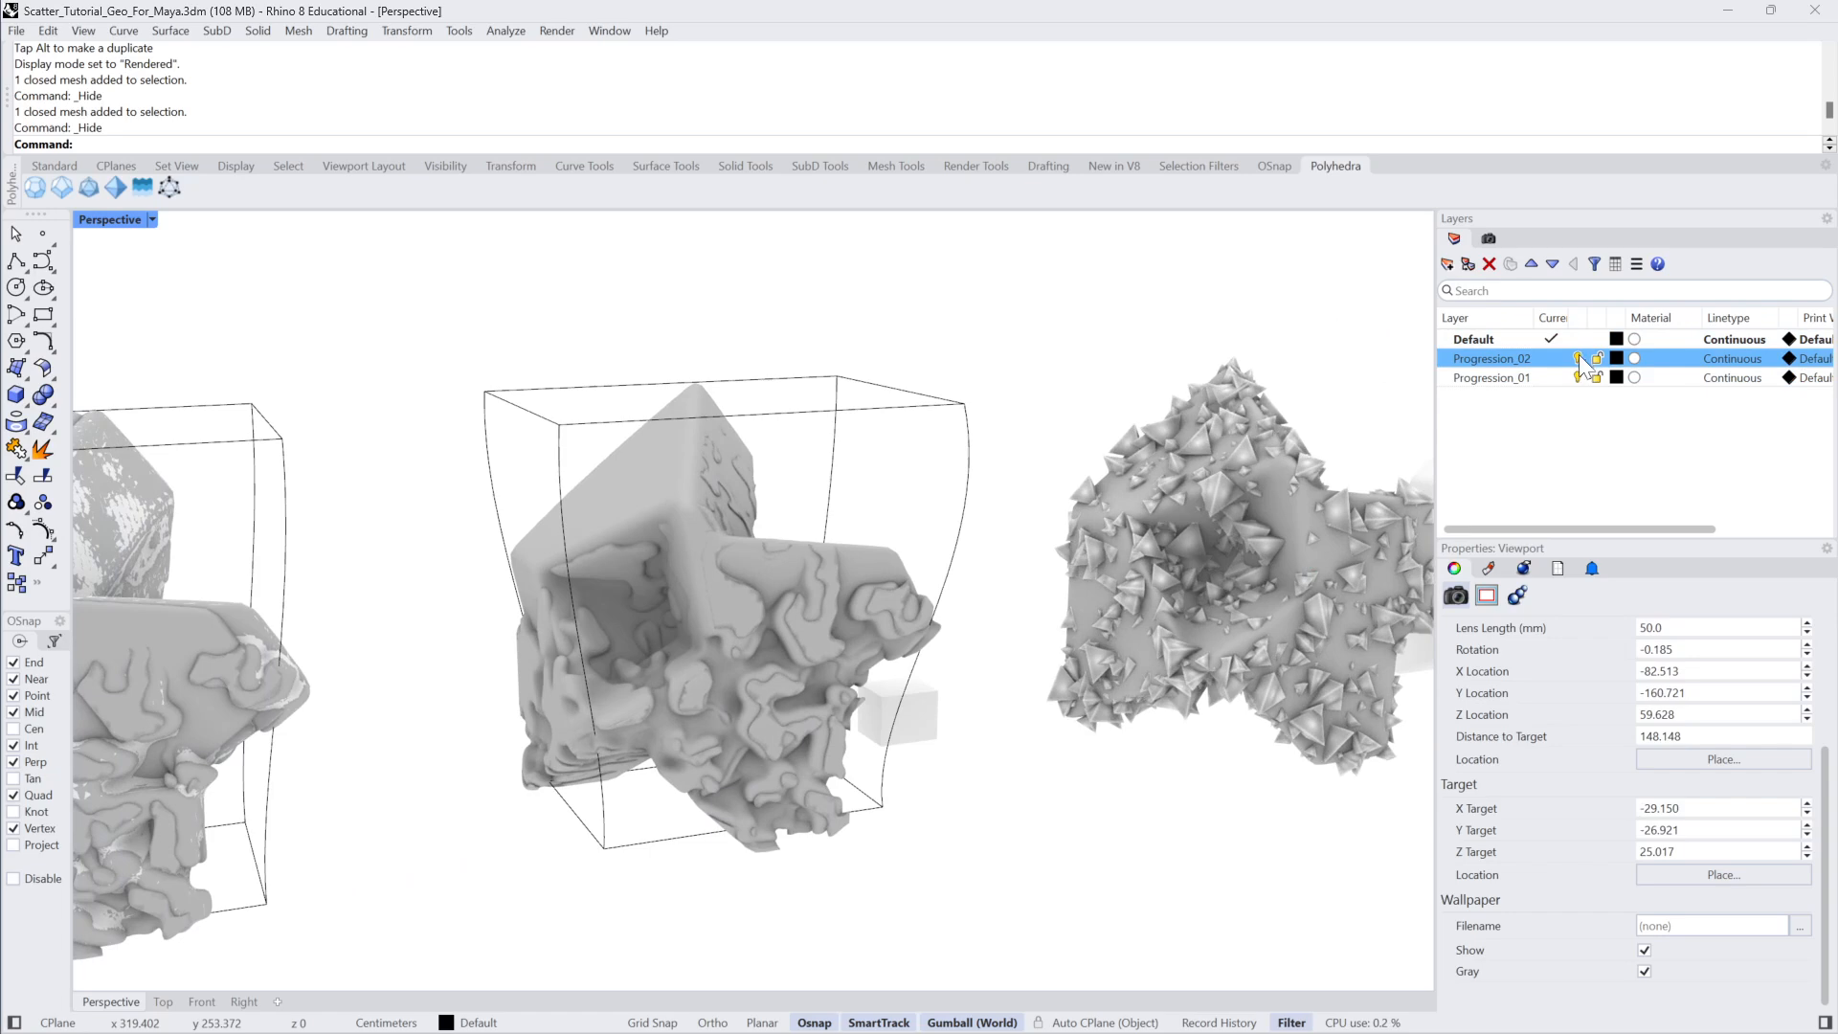
{"action": "left_click", "coordinate": [1579, 356]}
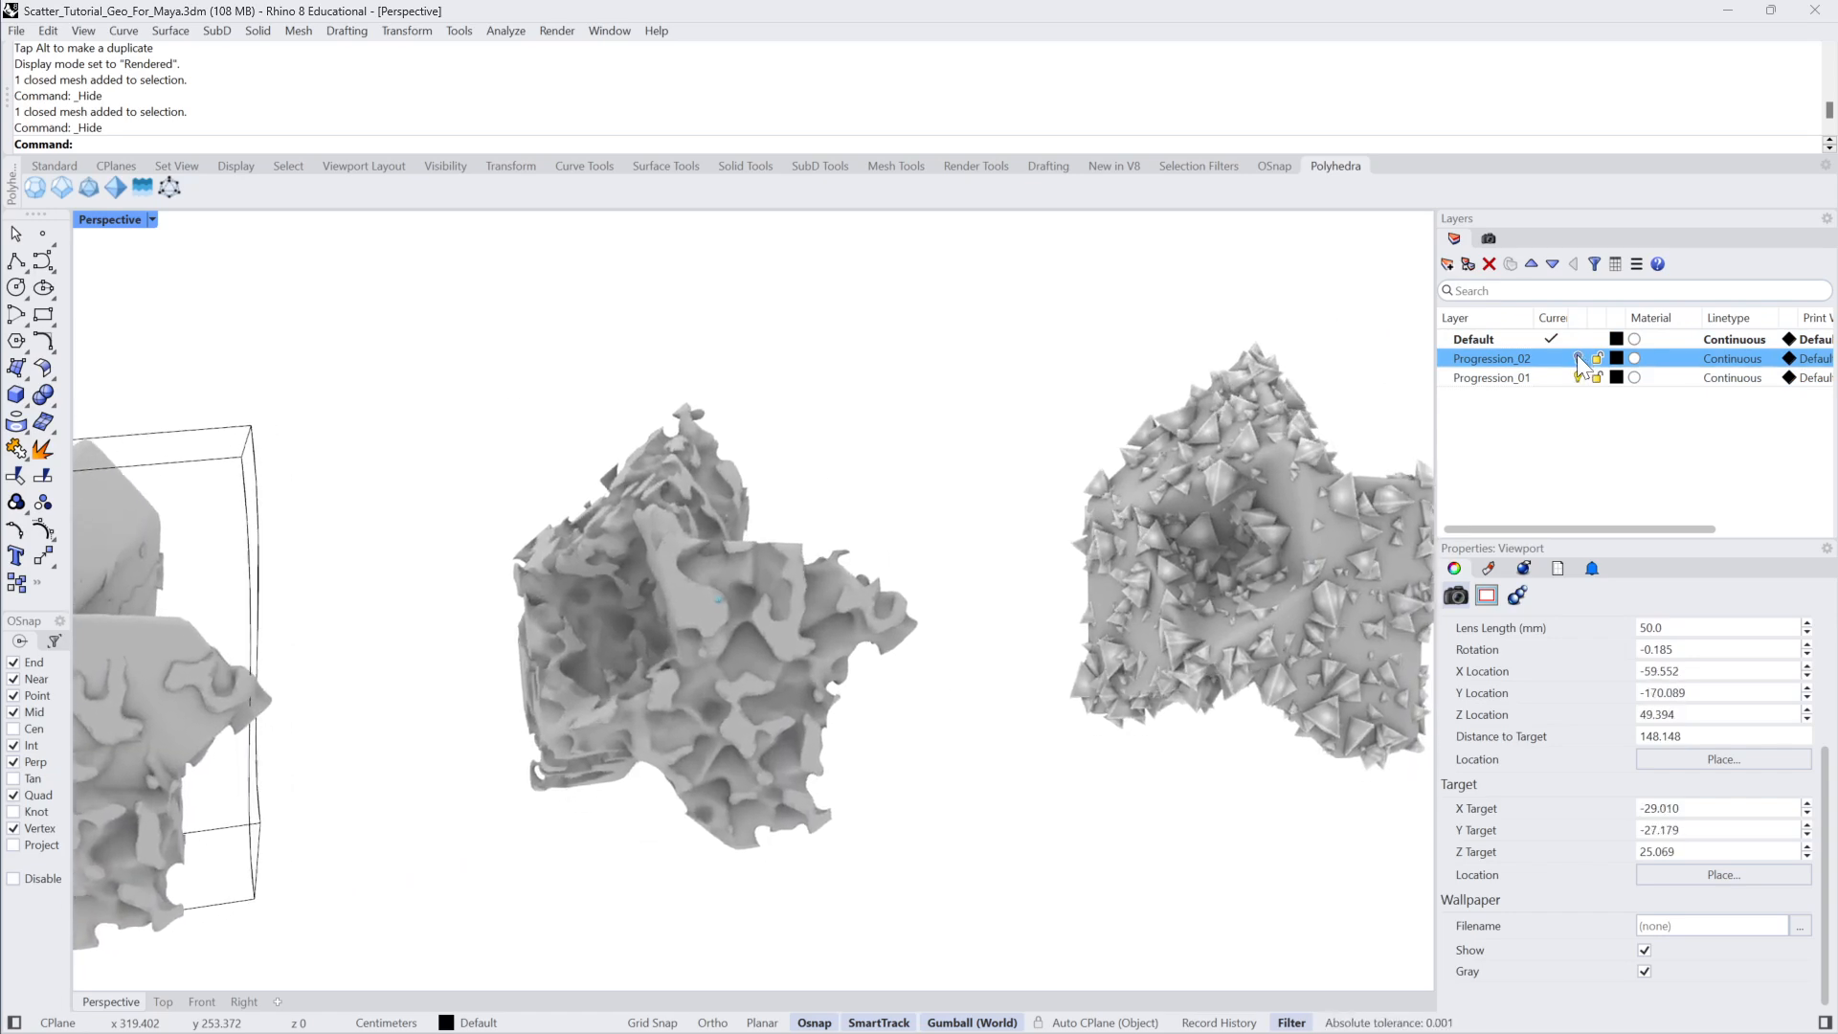
{"action": "left_click", "coordinate": [1579, 357]}
Show the hidden wrap meshes again and turn off the Progression_02 layer to review the smooth carved variations.
{"action": "type", "text": "Show"}
{"action": "key", "text": "Return"}
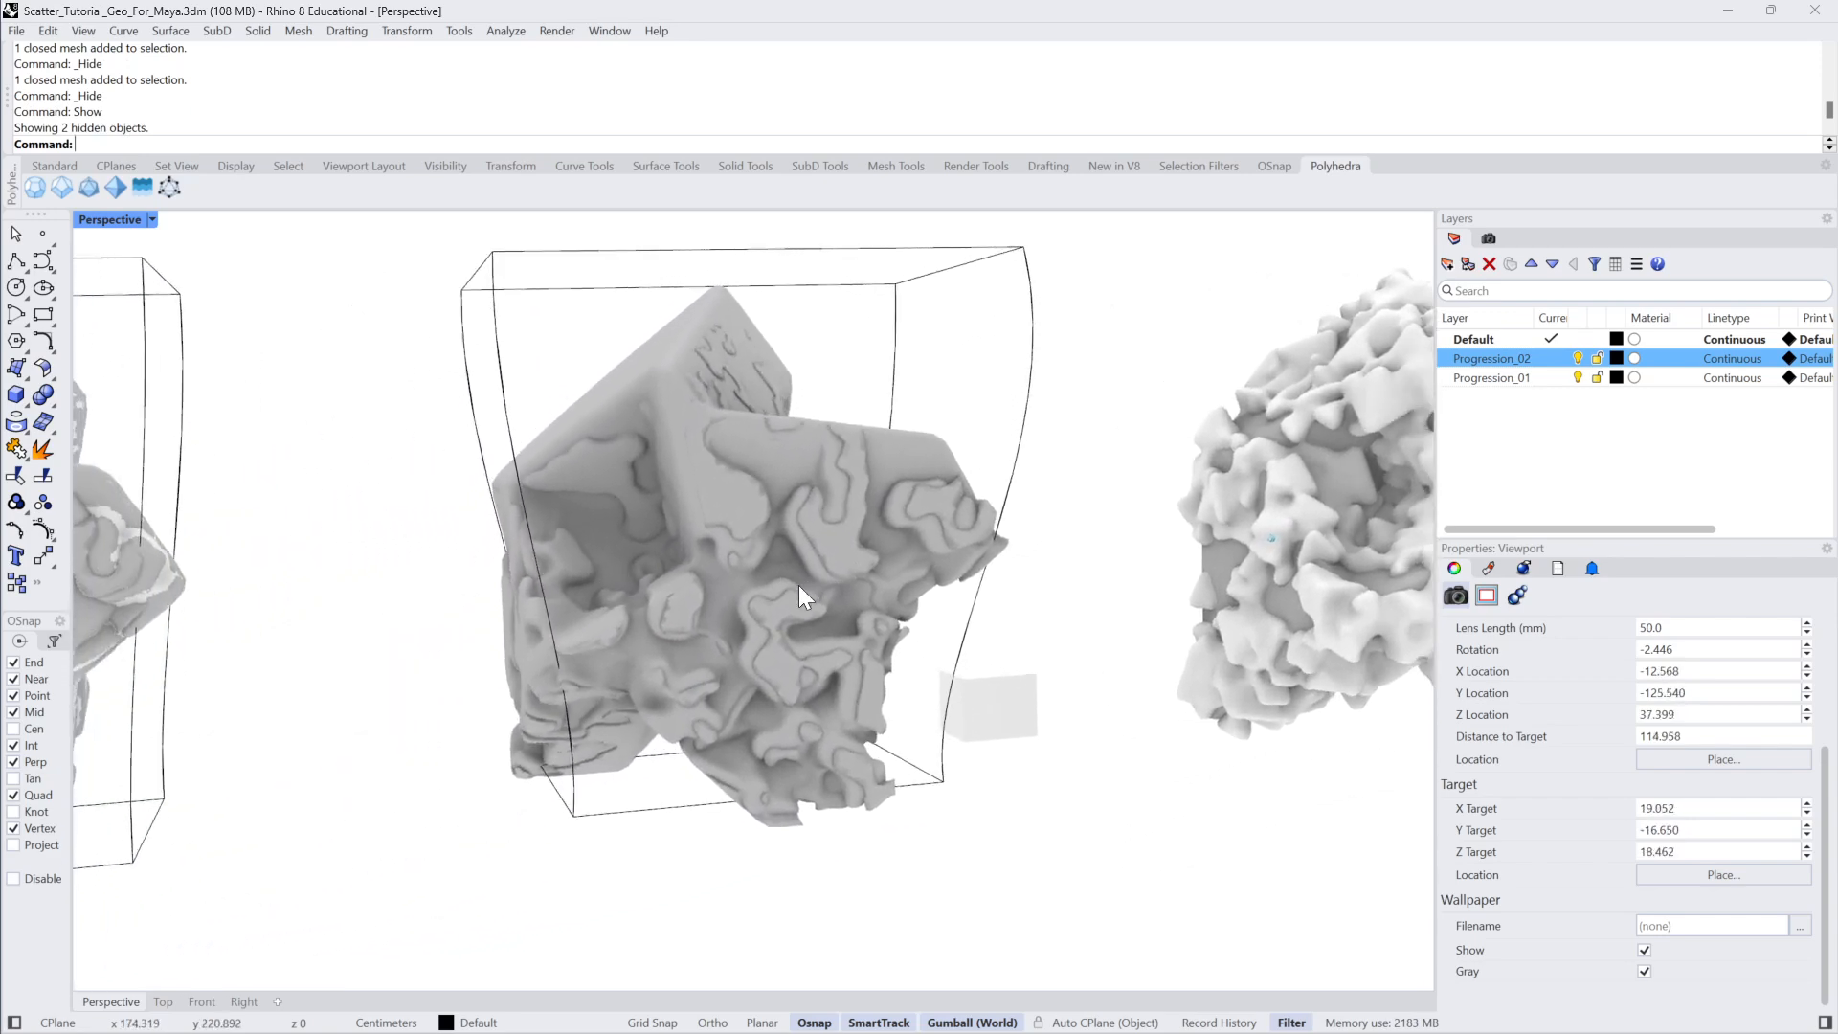
{"action": "left_click", "coordinate": [1577, 358]}
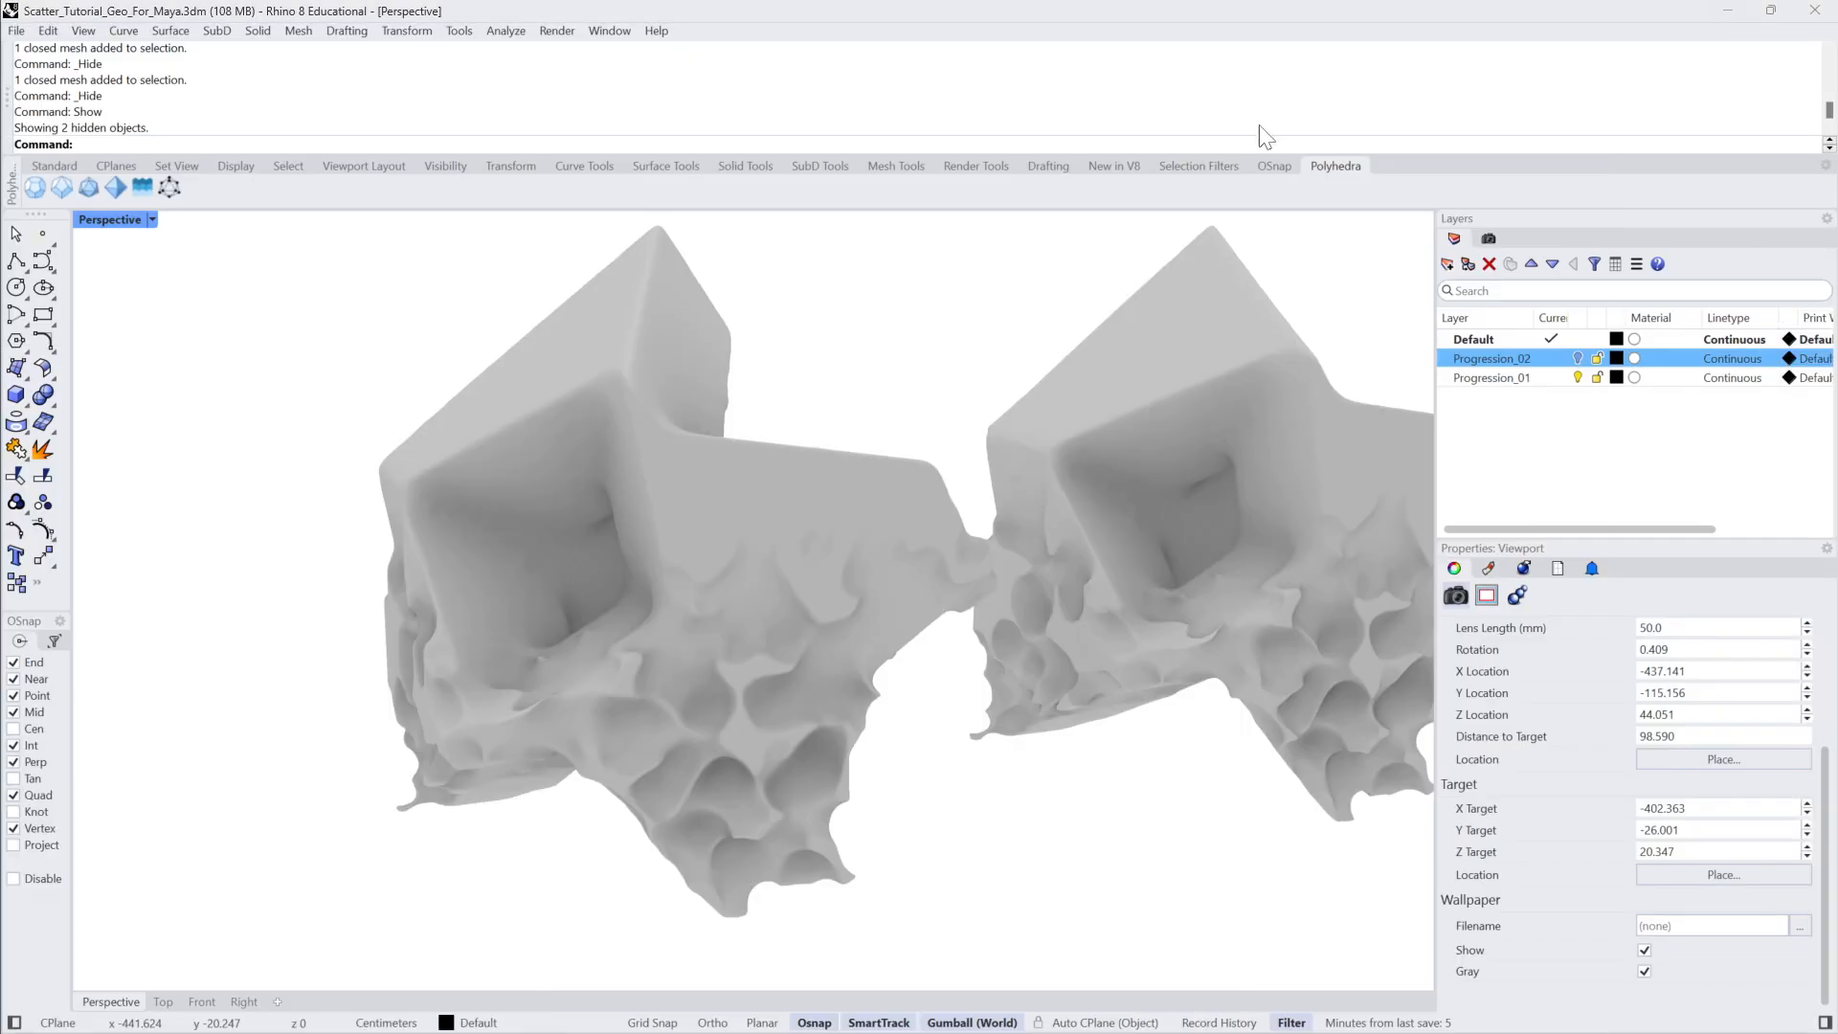
{"action": "scroll", "coordinate": [1120, 358], "scroll_direction": "down", "scroll_amount": 2}
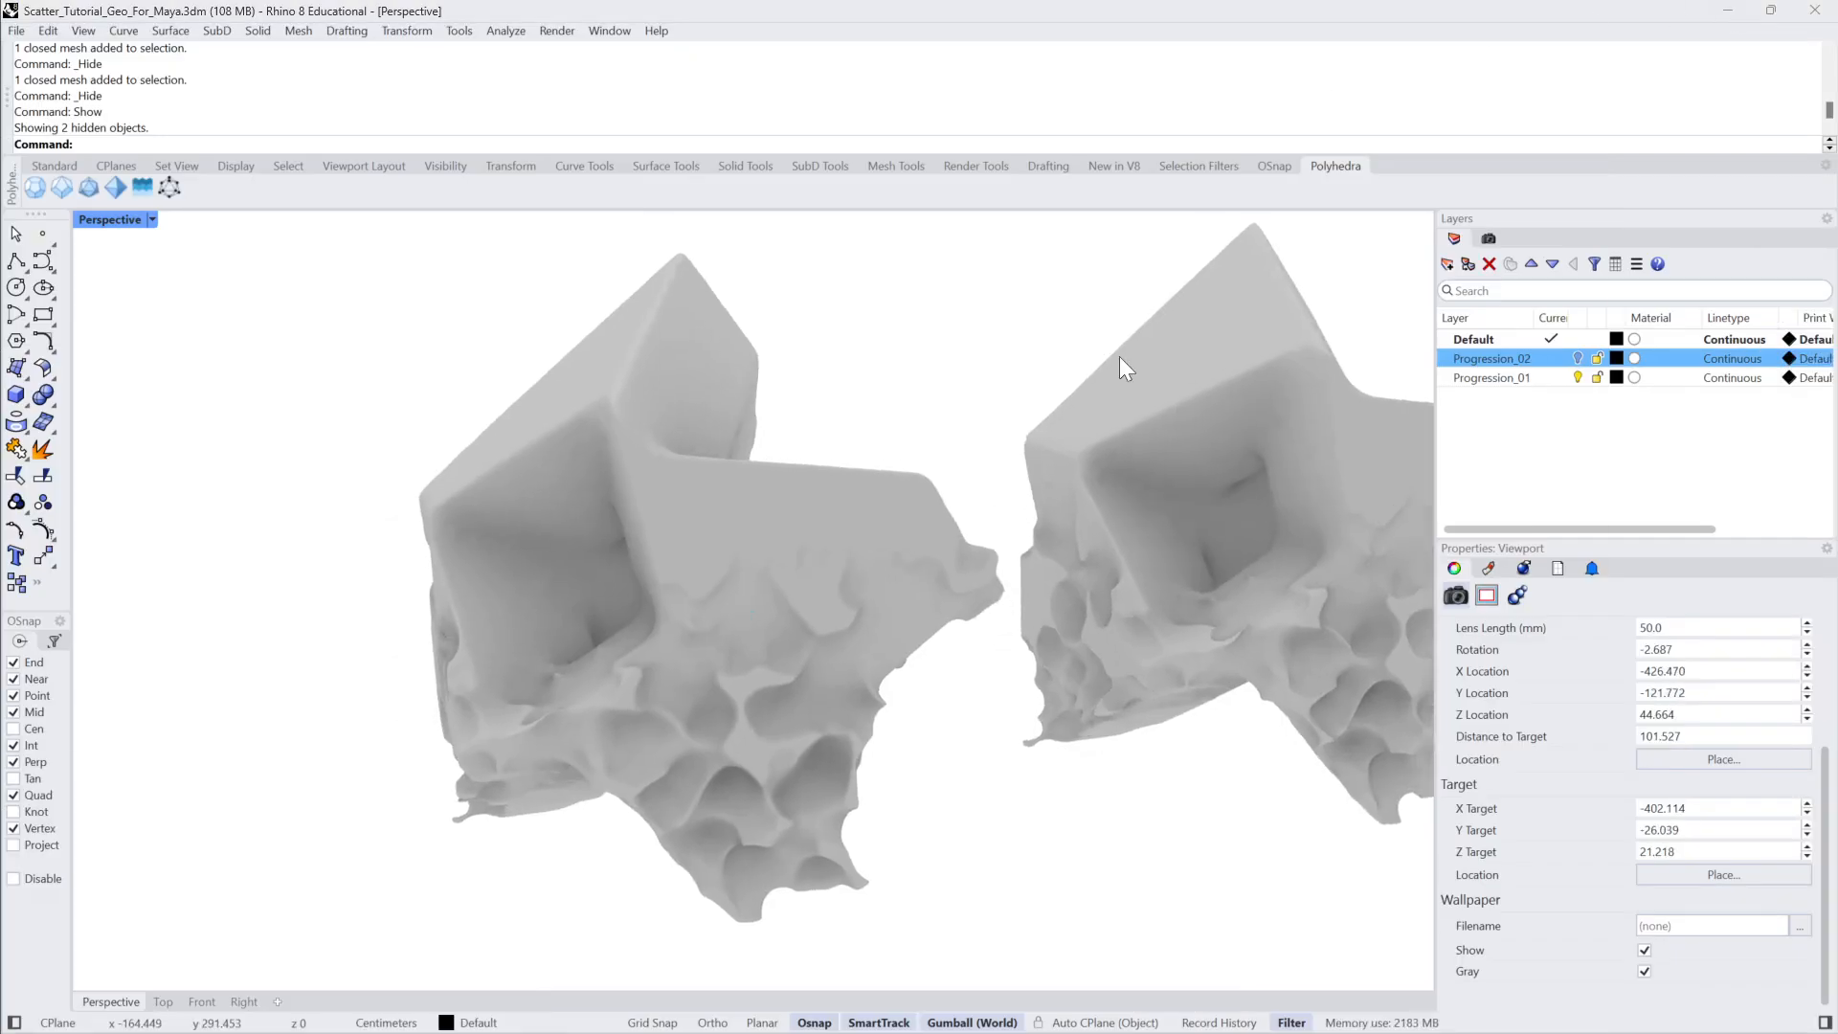